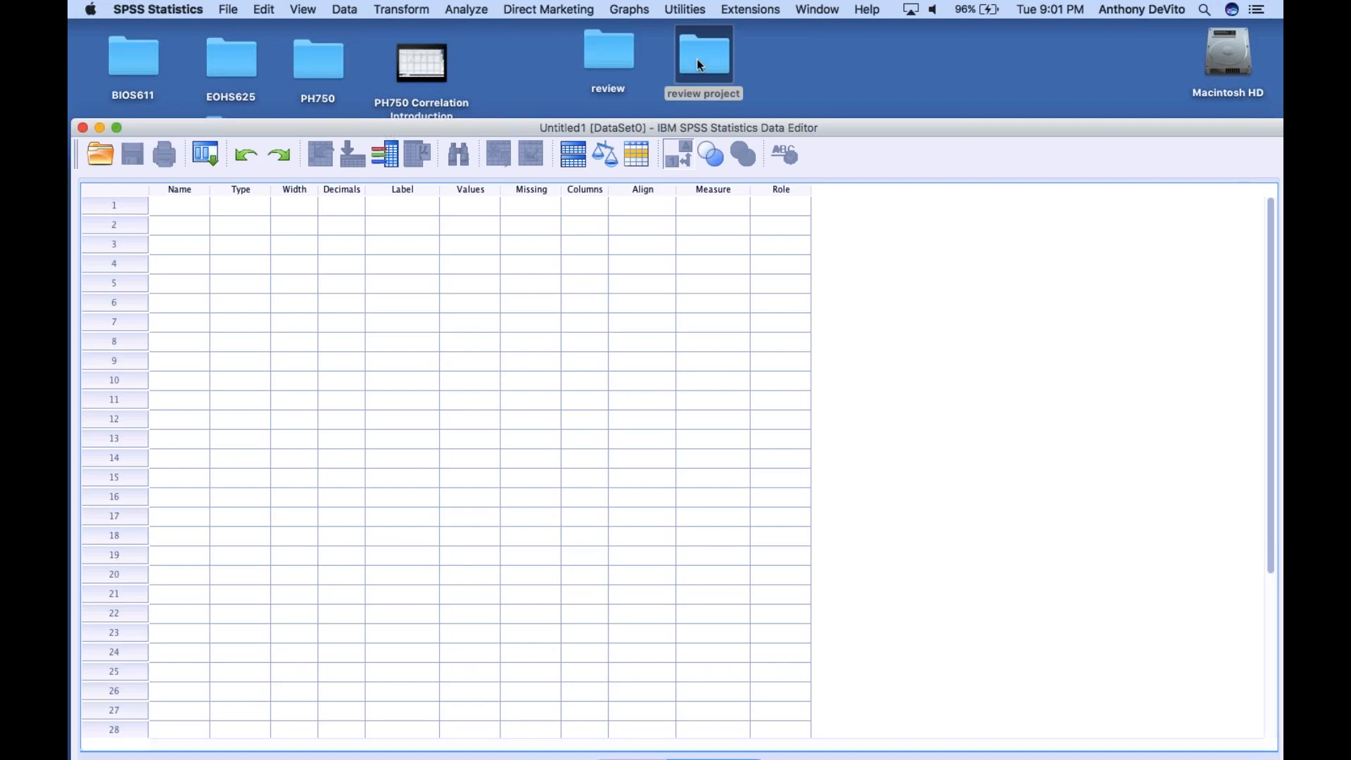
# Open the review project folder on the desktop and look over its chs2013_full.sav and chs2013_simplified_flu_data.sav data files
pyautogui.moveTo(650, 121); pyautogui.dragTo(653, 115)
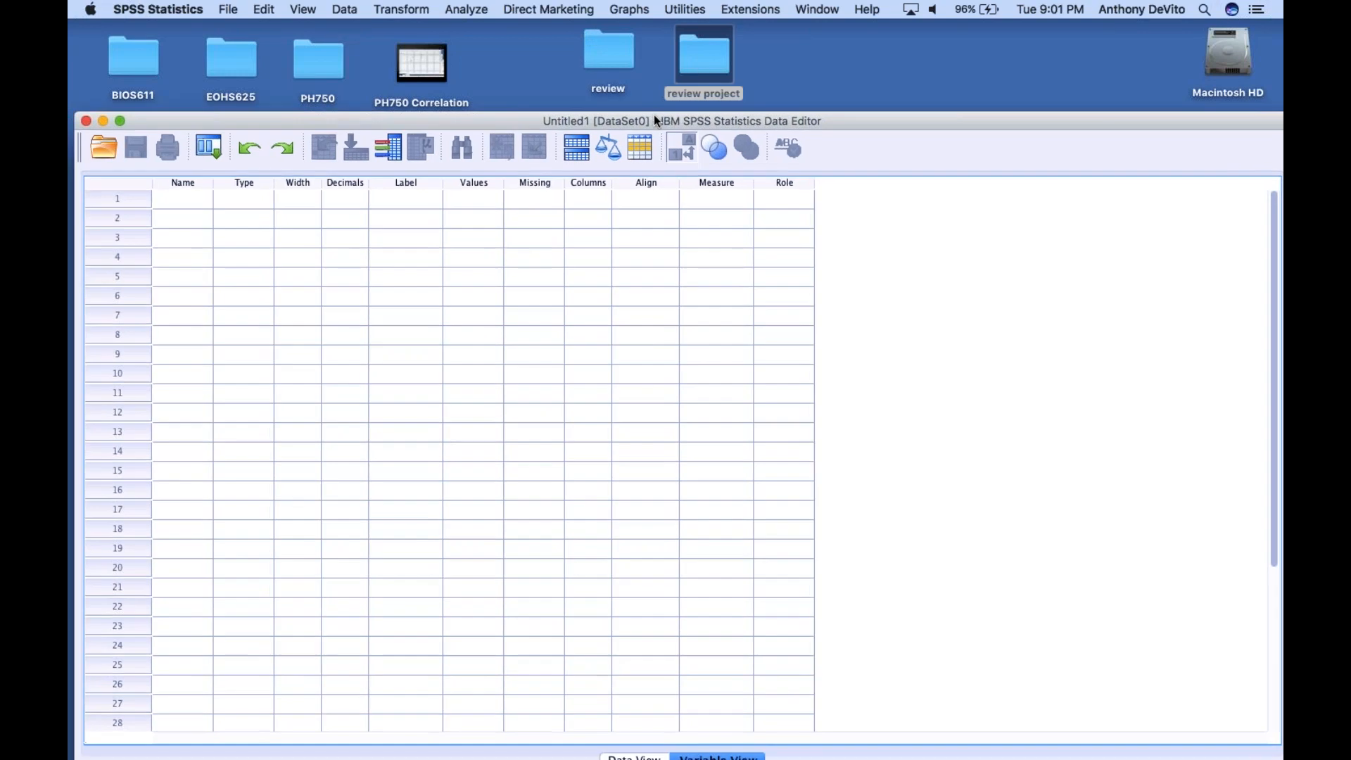
pyautogui.doubleClick(697, 62)
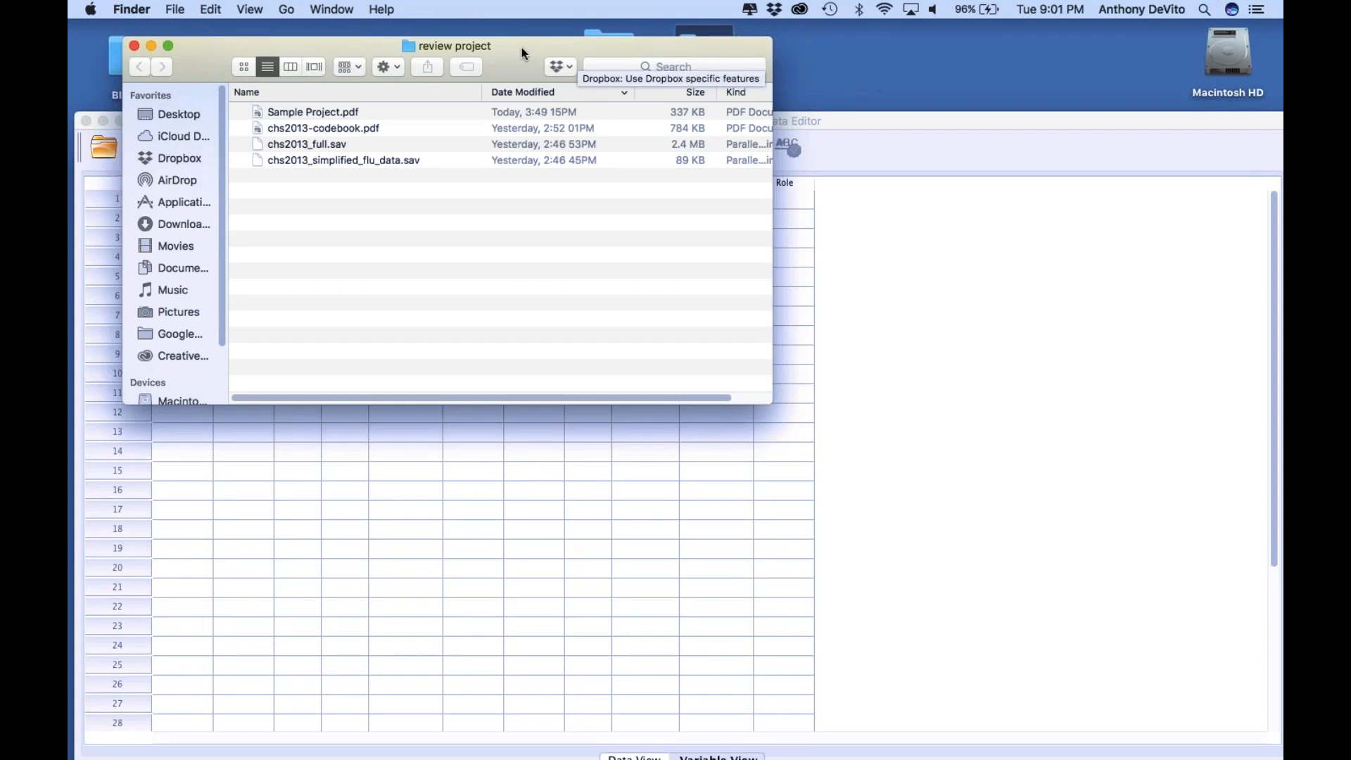
pyautogui.moveTo(198, 47); pyautogui.dragTo(169, 37)
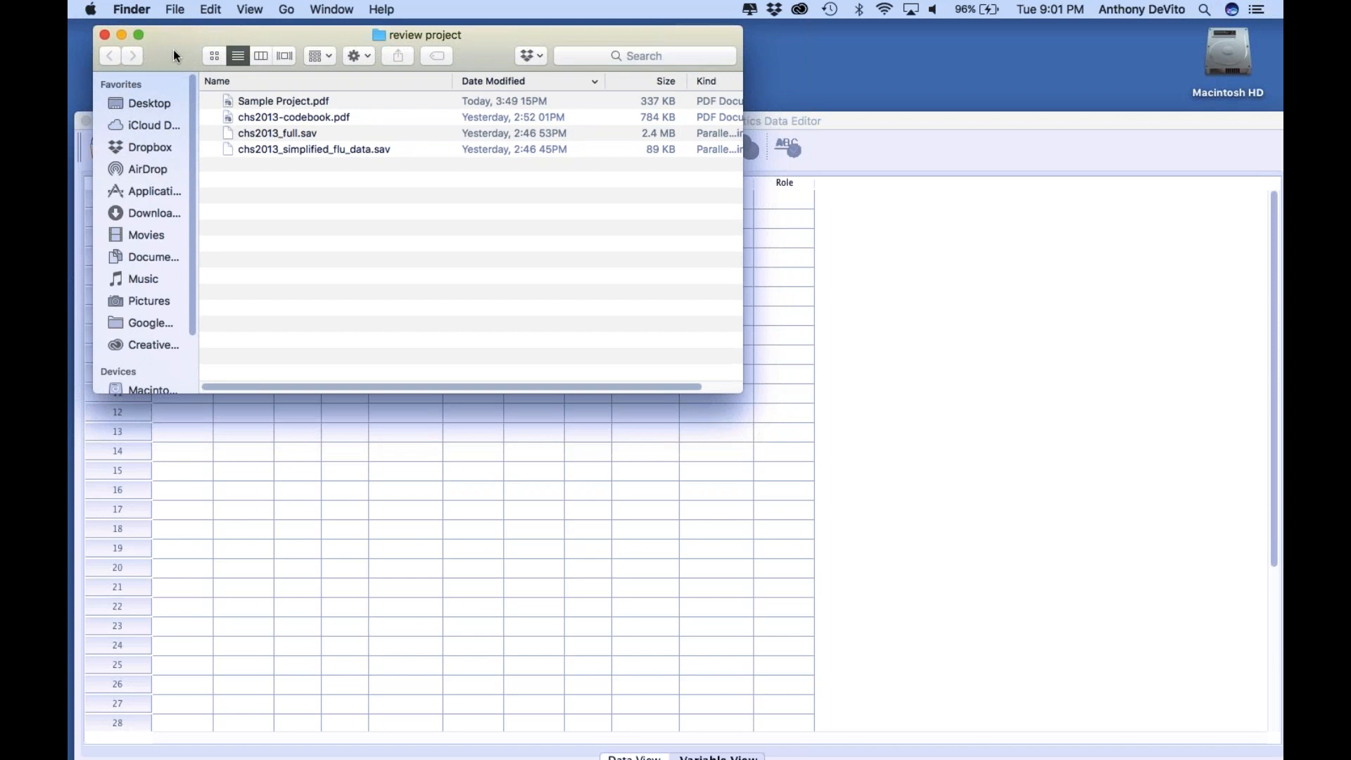
pyautogui.moveTo(173, 50); pyautogui.dragTo(155, 44)
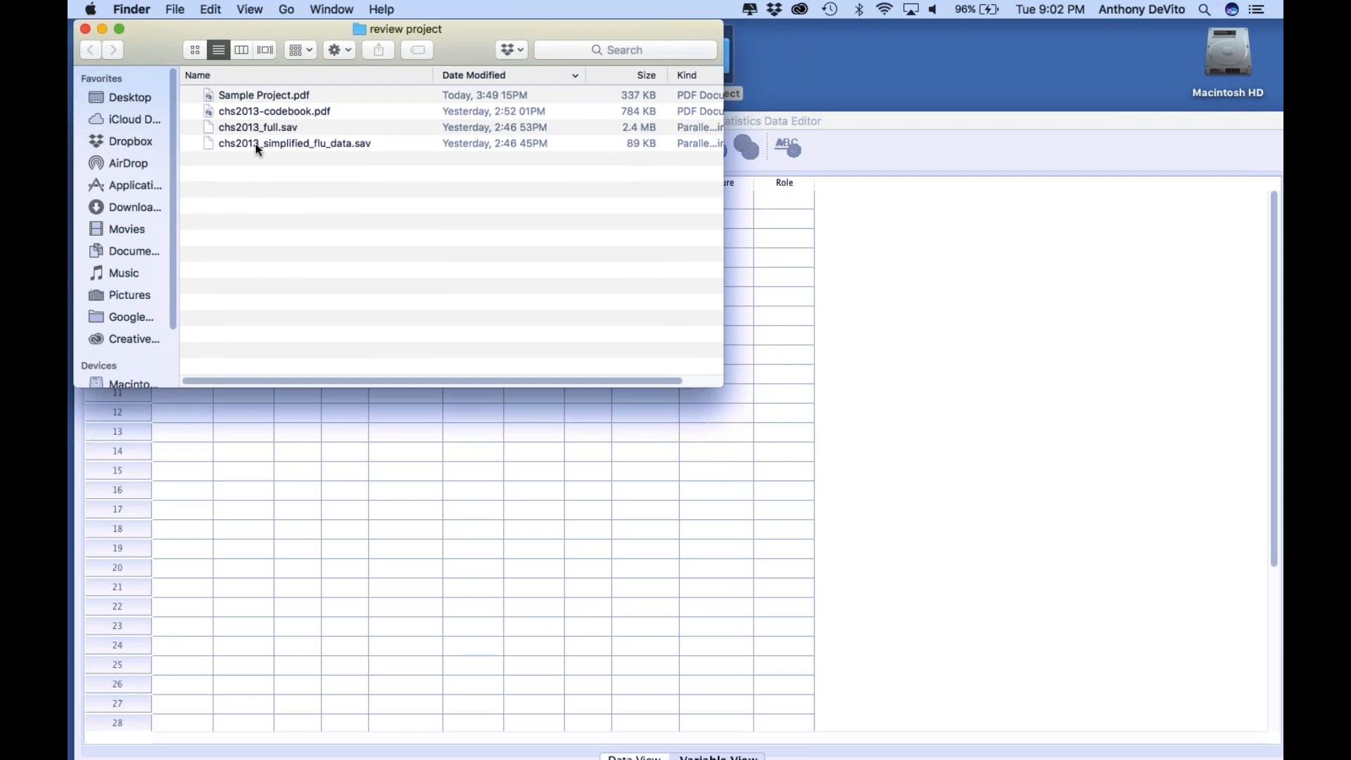
pyautogui.click(210, 143)
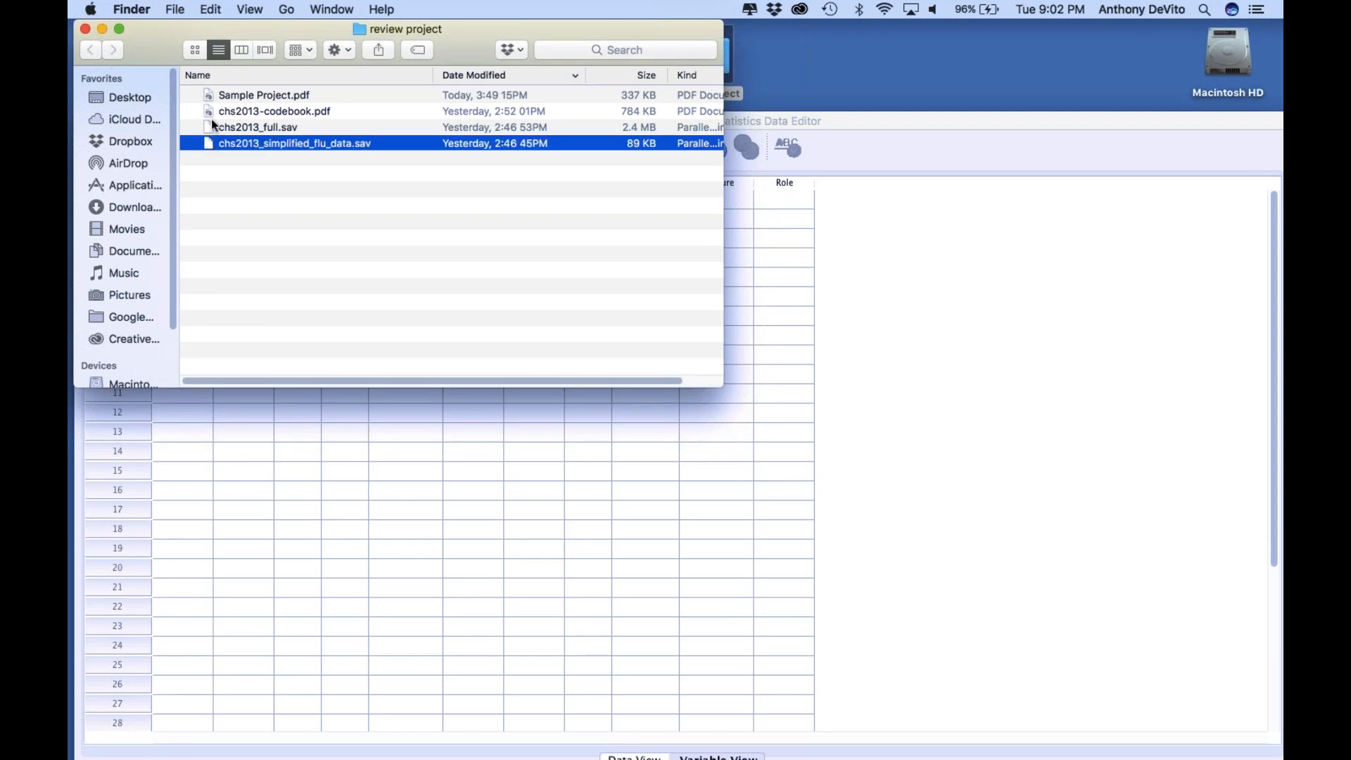
pyautogui.click(210, 127)
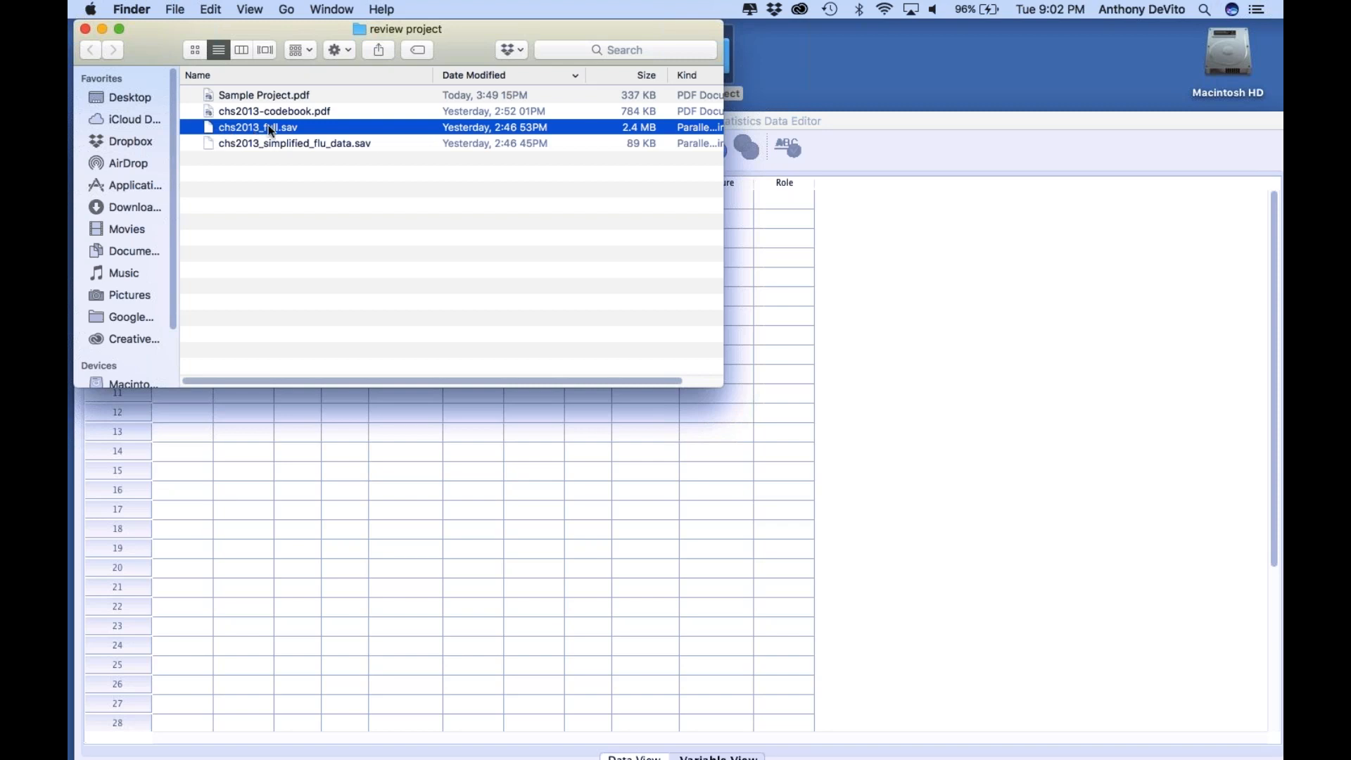
pyautogui.click(221, 144)
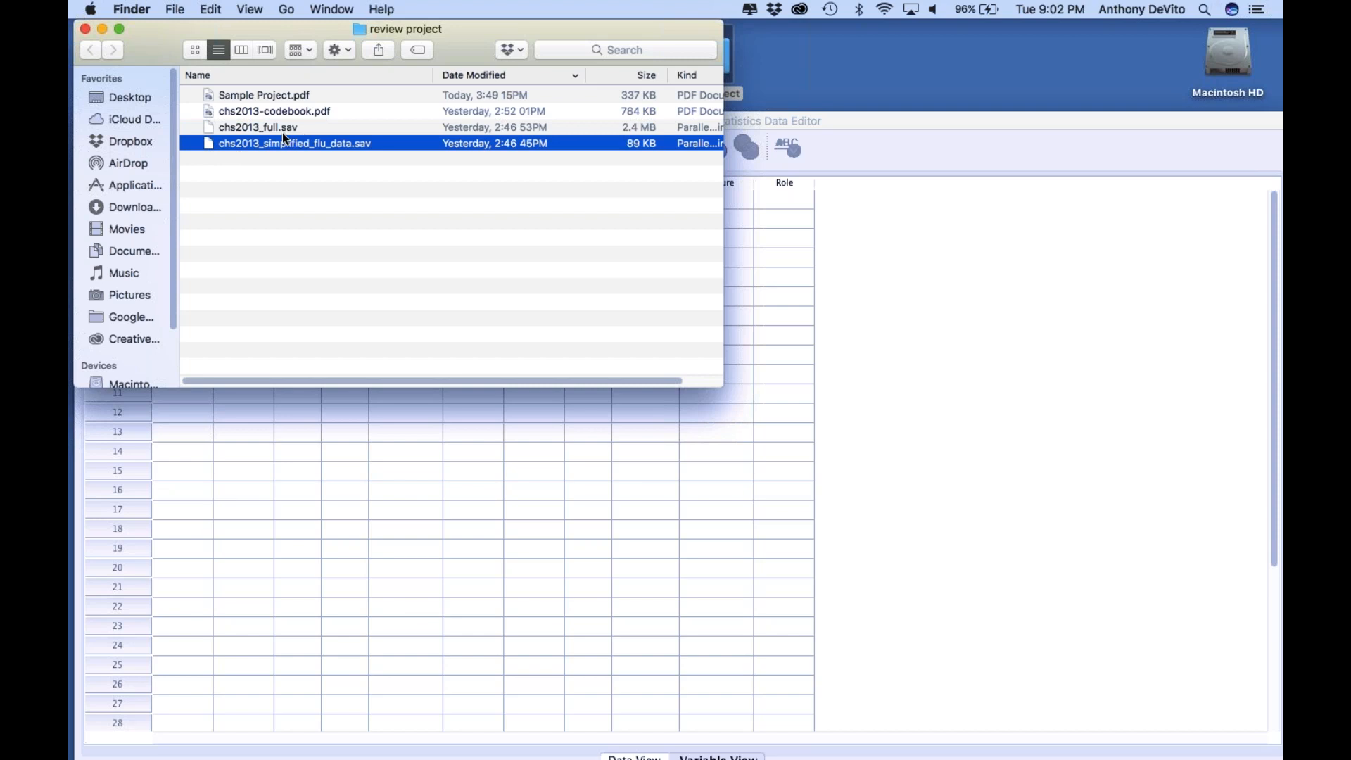
# Switch to SPSS Statistics and bring up the dialog for opening a data file
pyautogui.click(702, 527)
pyautogui.click(229, 9)
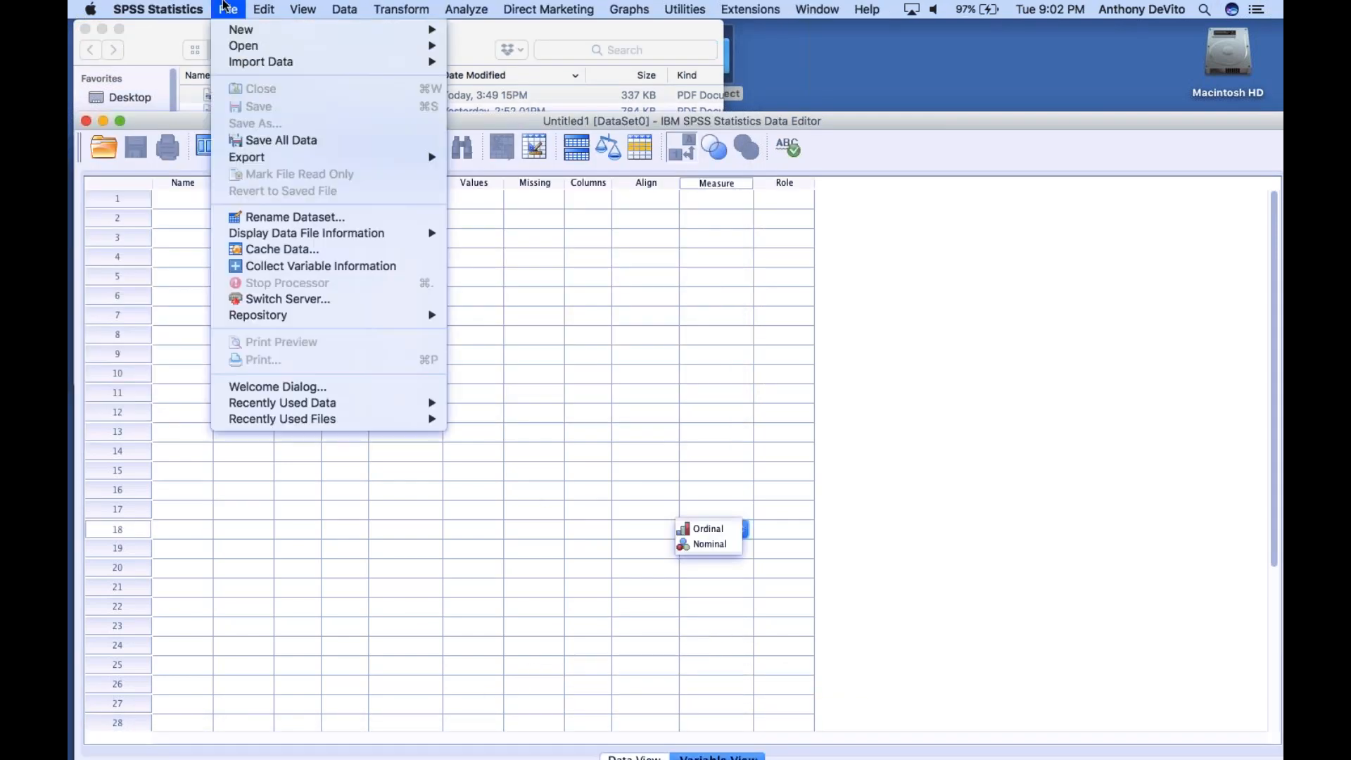
pyautogui.moveTo(243, 46)
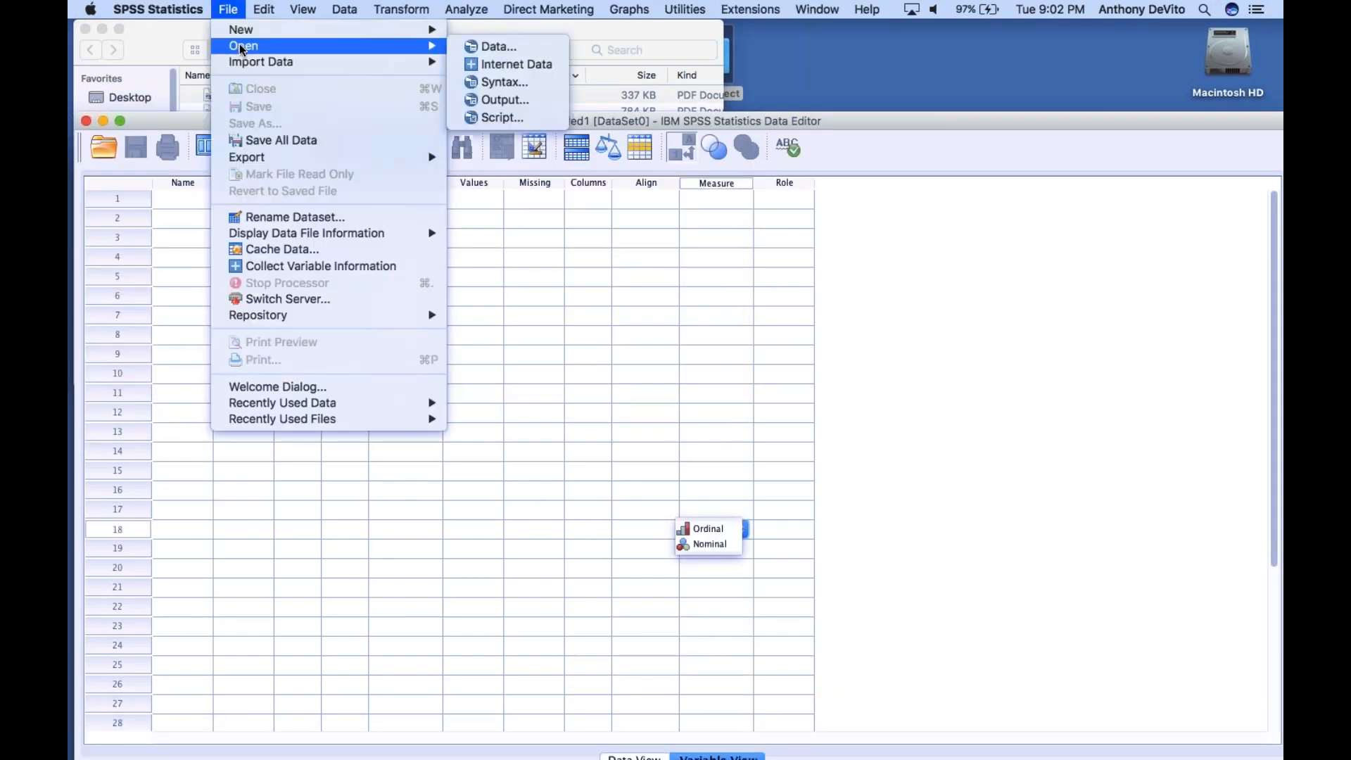
pyautogui.click(485, 46)
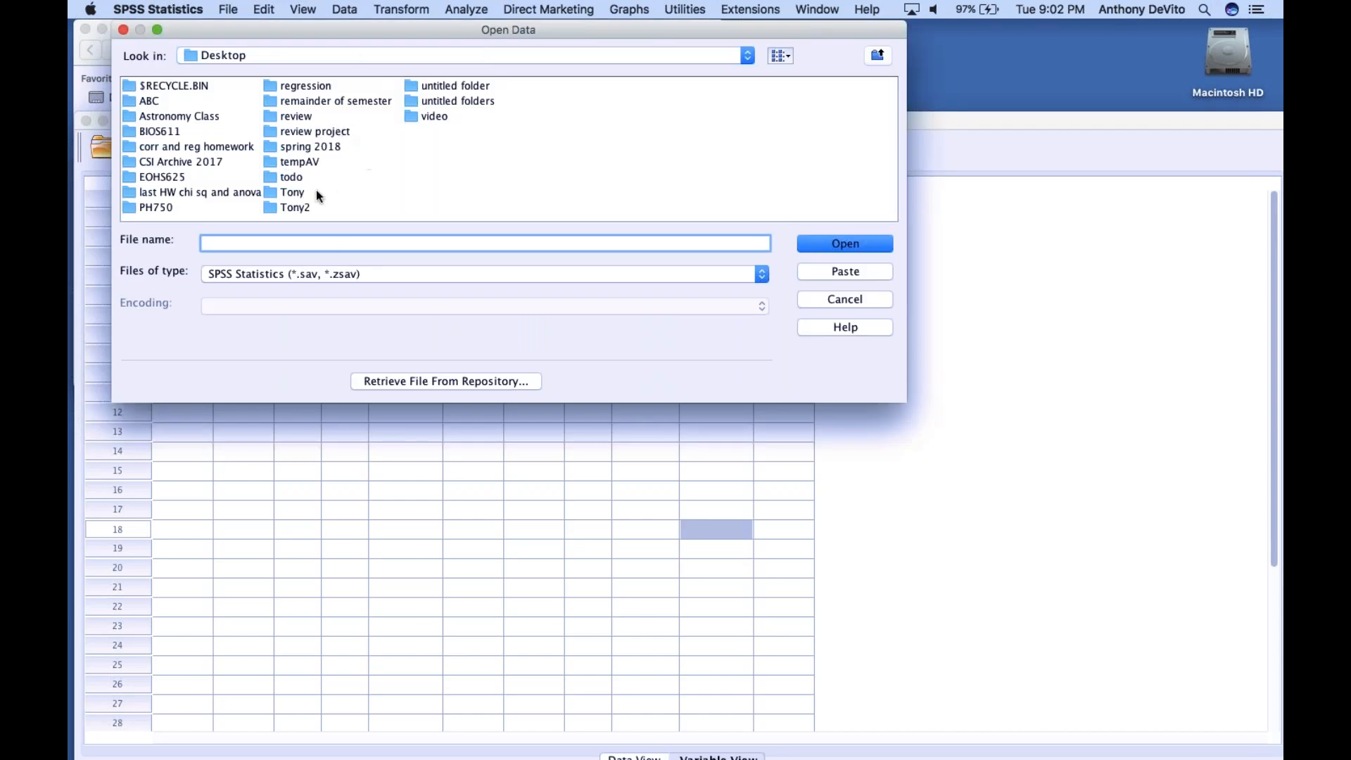
pyautogui.doubleClick(274, 114)
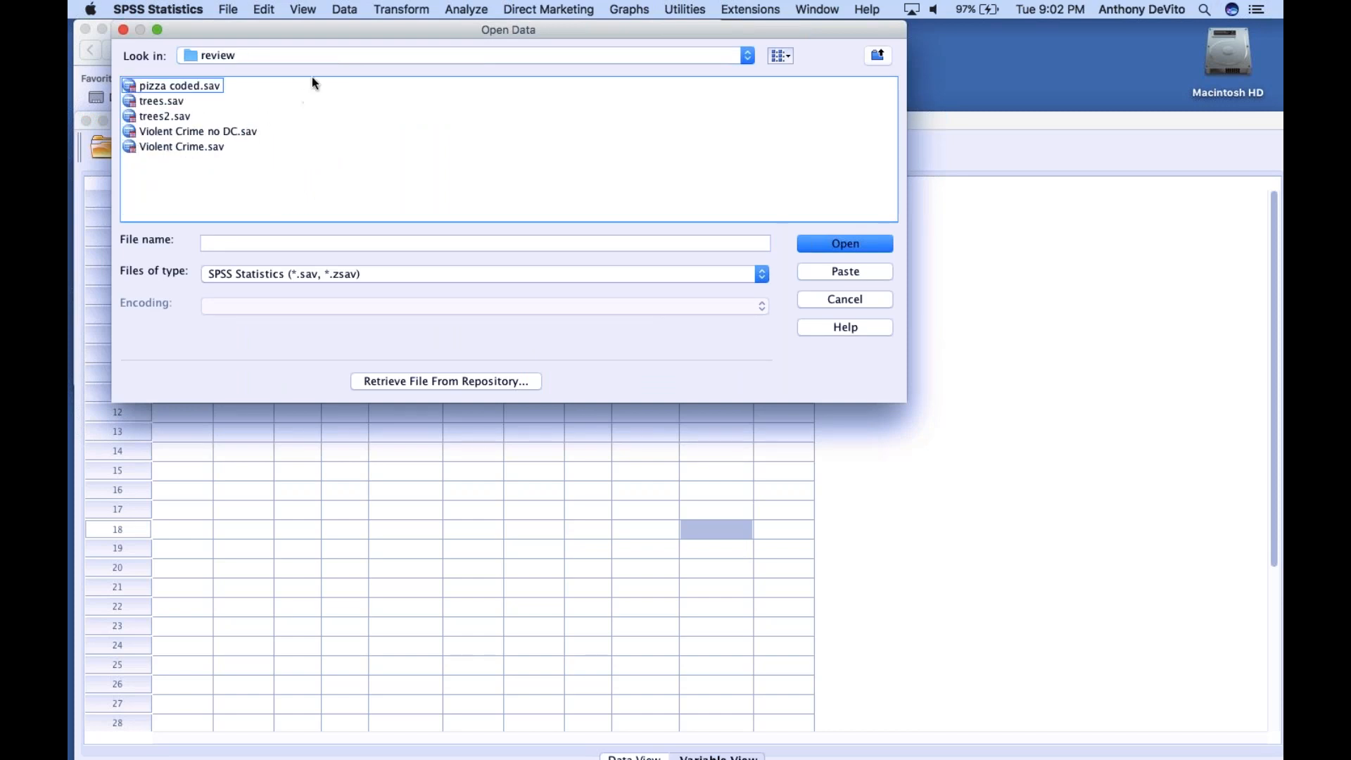
pyautogui.click(359, 55)
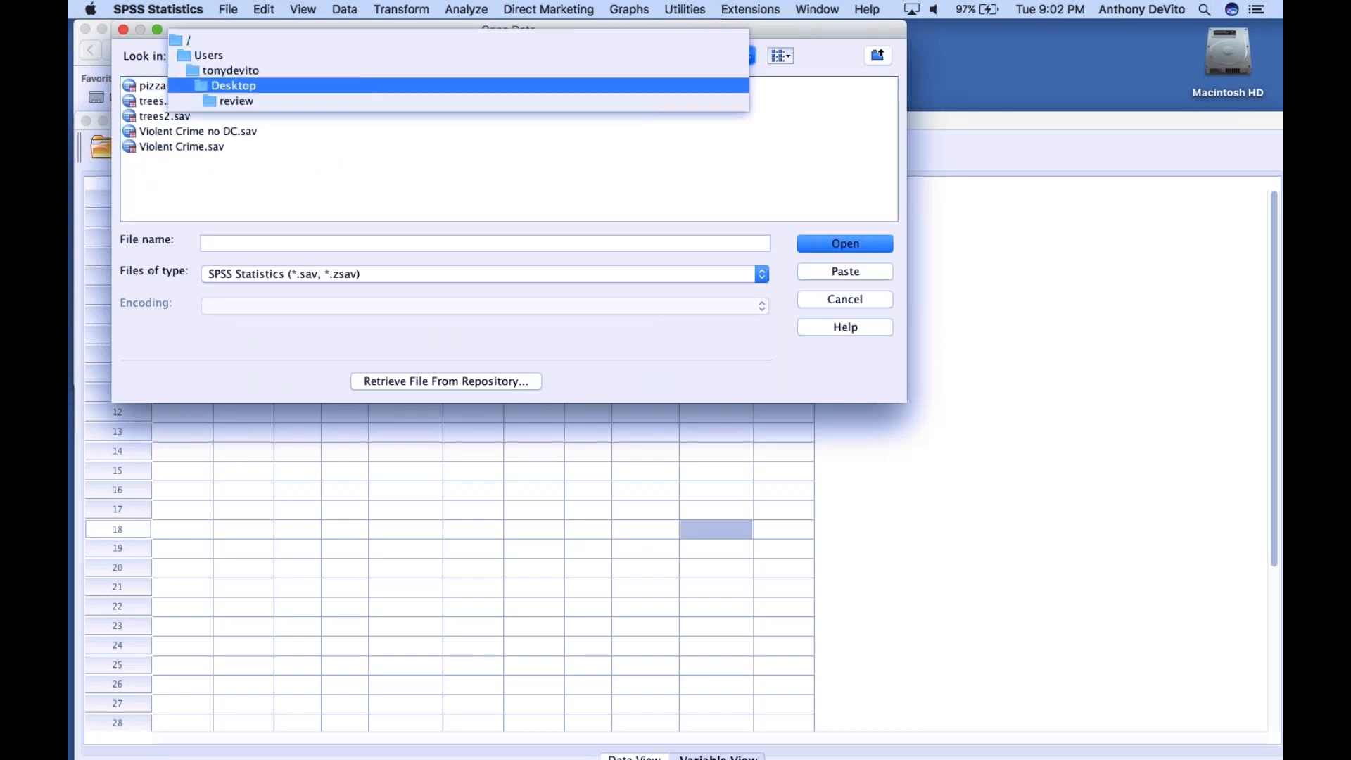
pyautogui.click(362, 82)
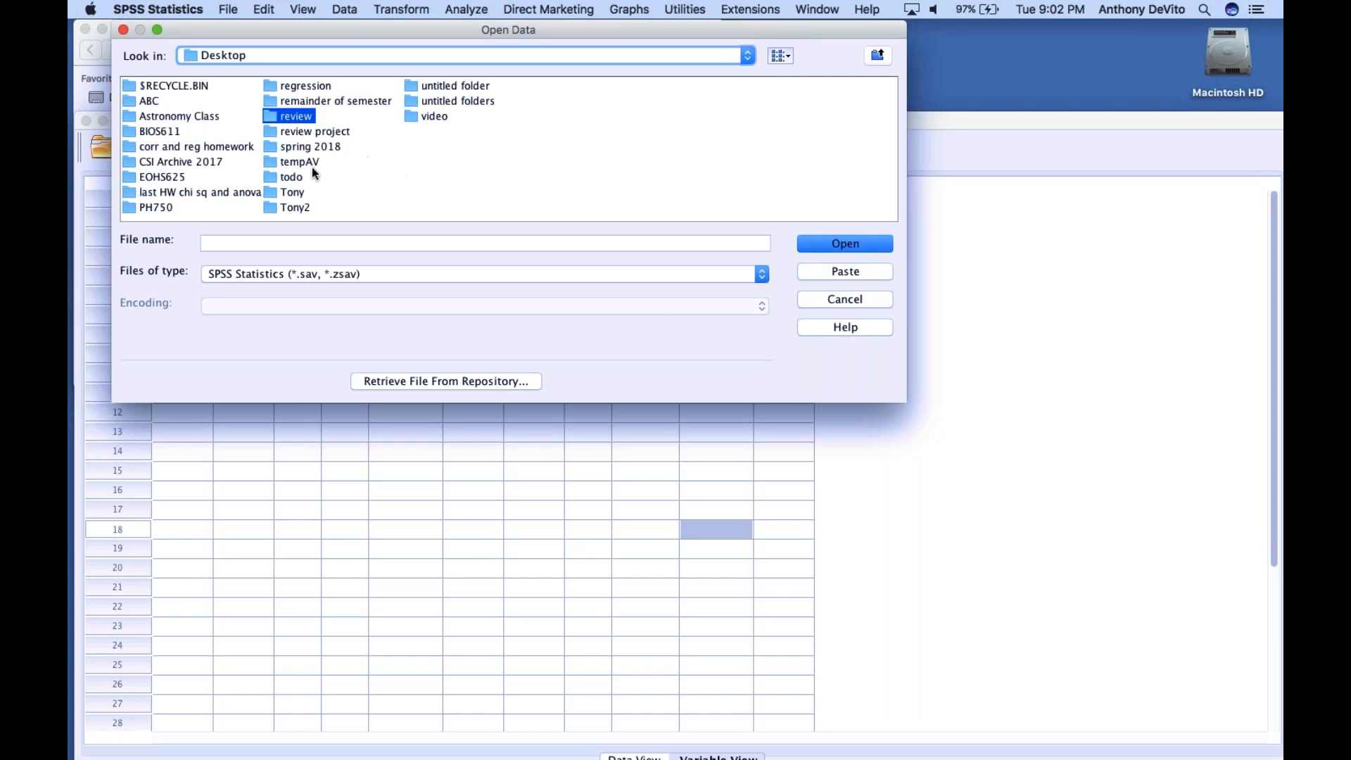
# Open the chs2013_full.sav dataset from the review project folder and move its data editor window up the screen
pyautogui.click(292, 133)
pyautogui.doubleClick(292, 134)
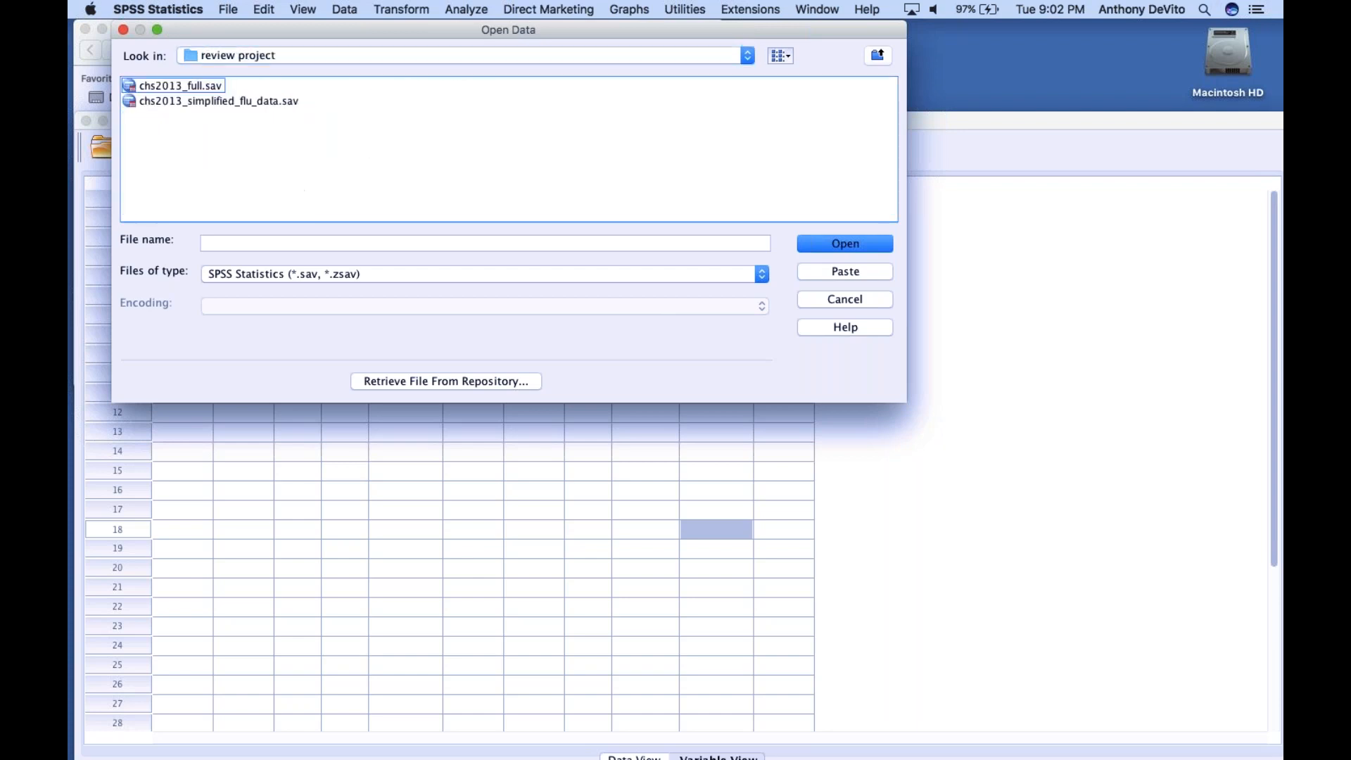
pyautogui.doubleClick(129, 85)
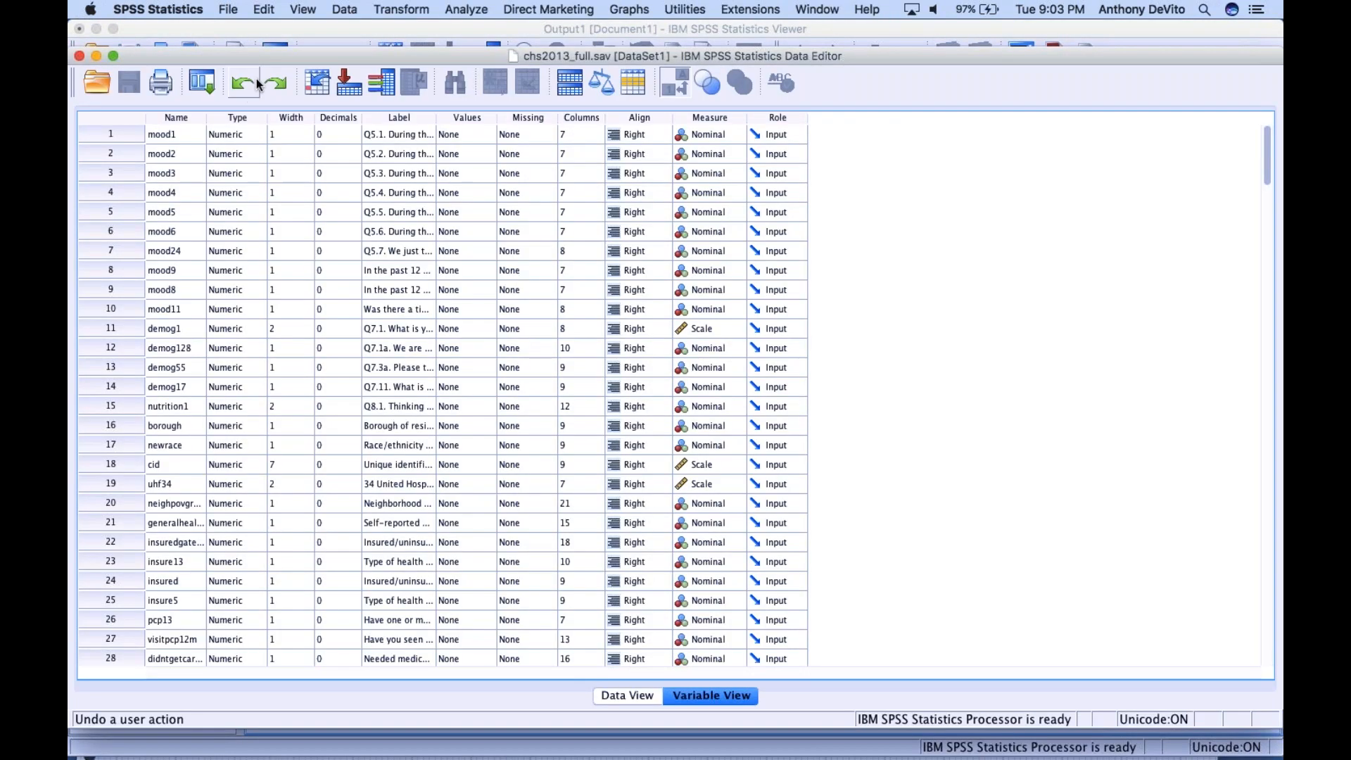
pyautogui.moveTo(312, 56); pyautogui.dragTo(318, 28)
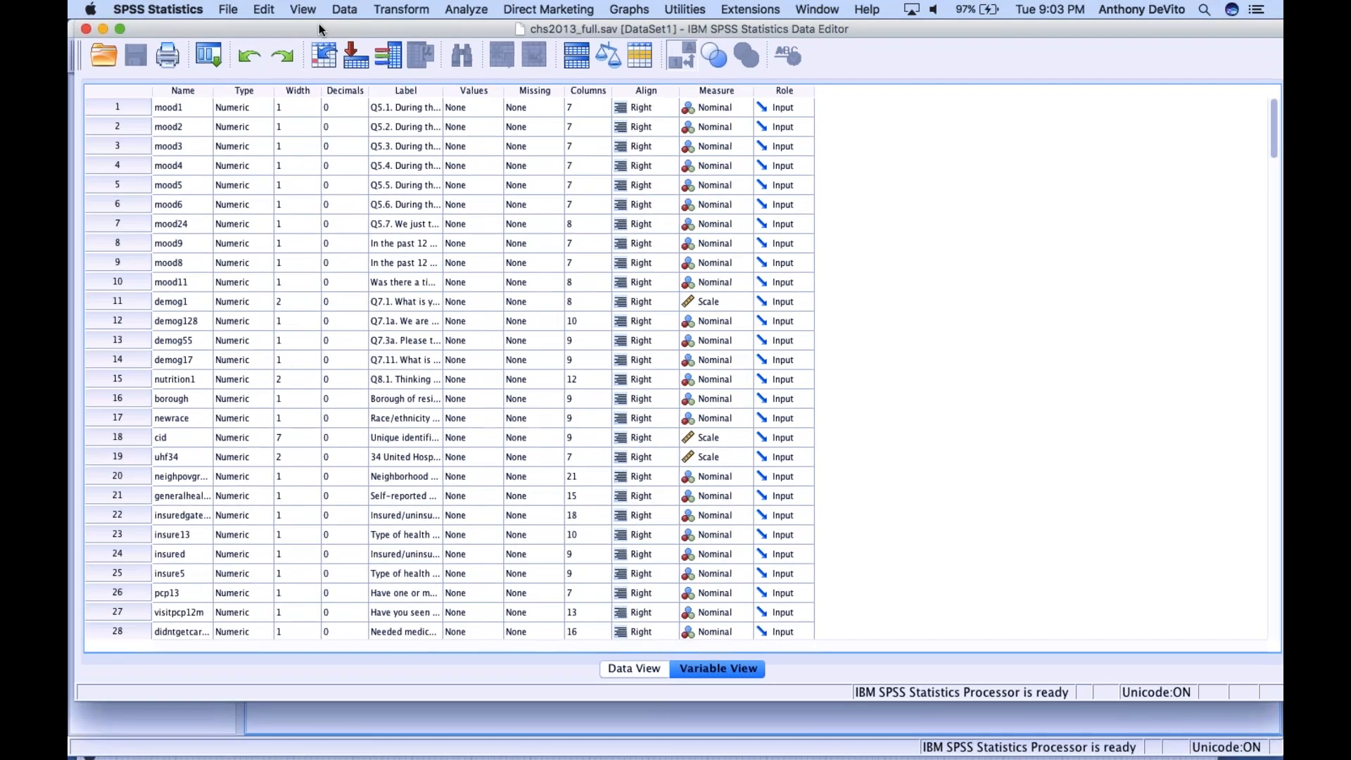
# View the Output1 document in the Statistics Viewer and return to the chs2013_full.sav data editor
pyautogui.click(227, 9)
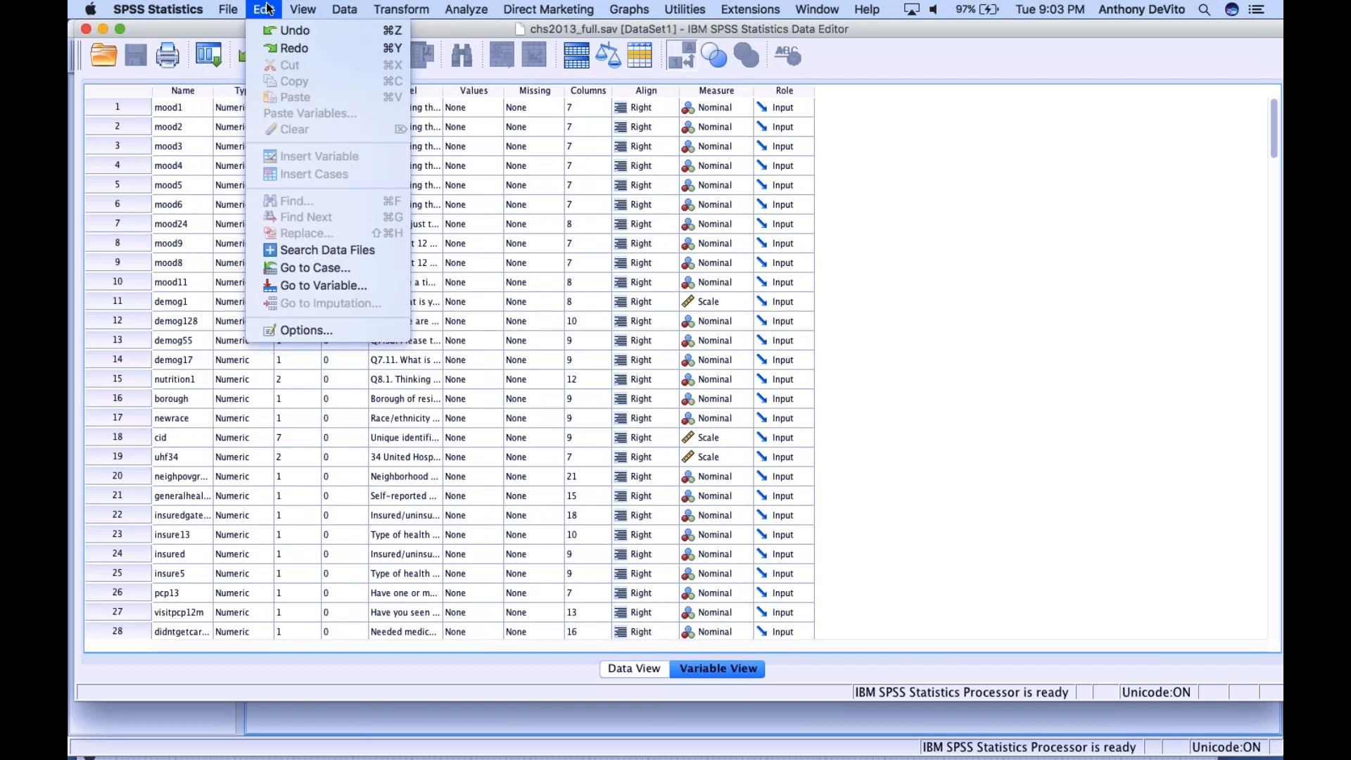
pyautogui.moveTo(410, 6)
pyautogui.moveTo(454, 12)
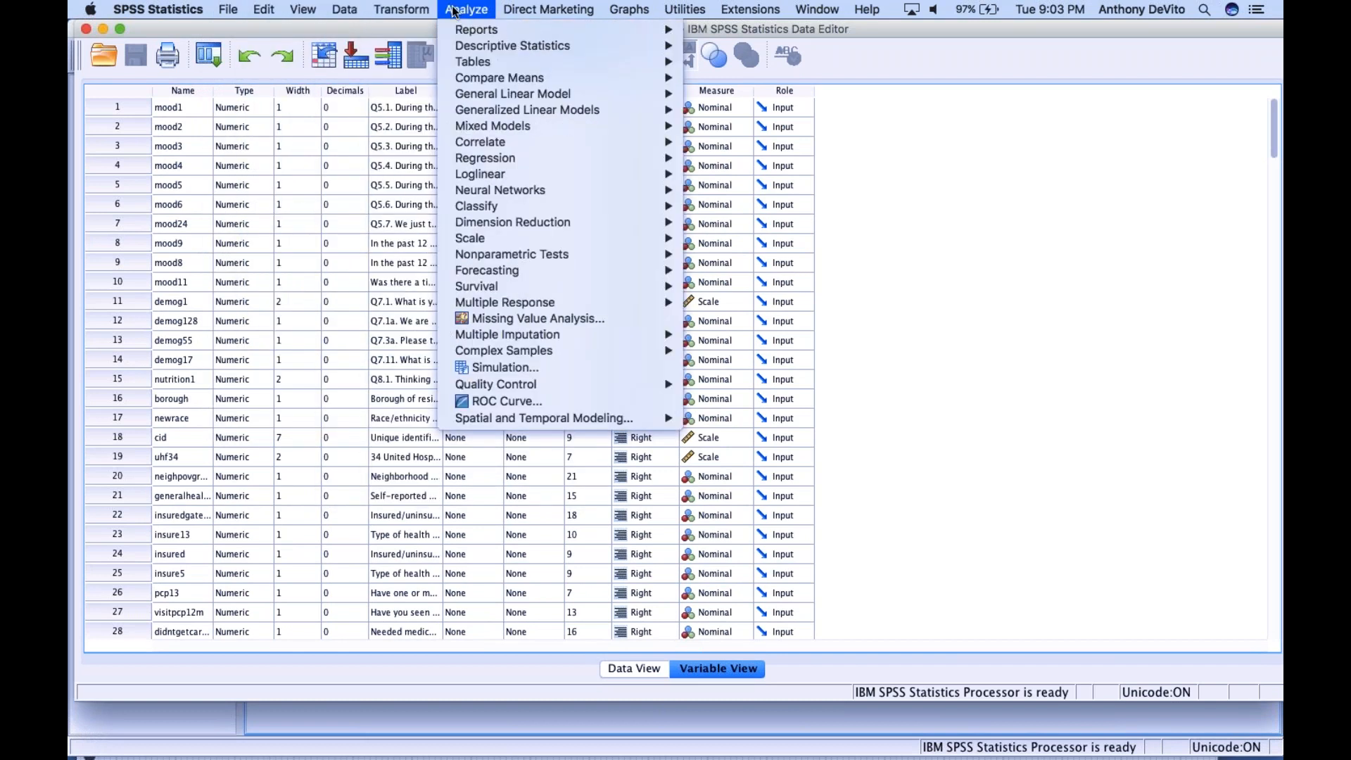
pyautogui.moveTo(612, 8)
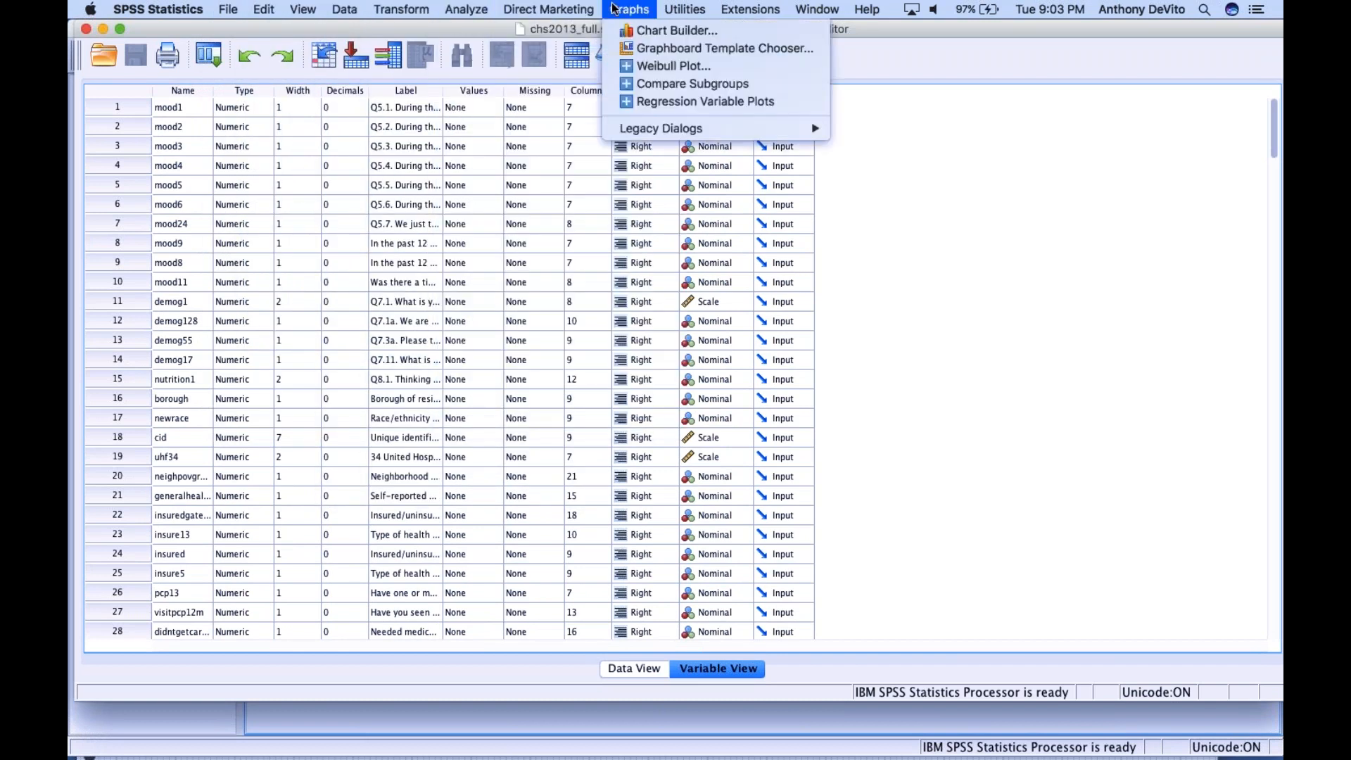
pyautogui.moveTo(758, 6)
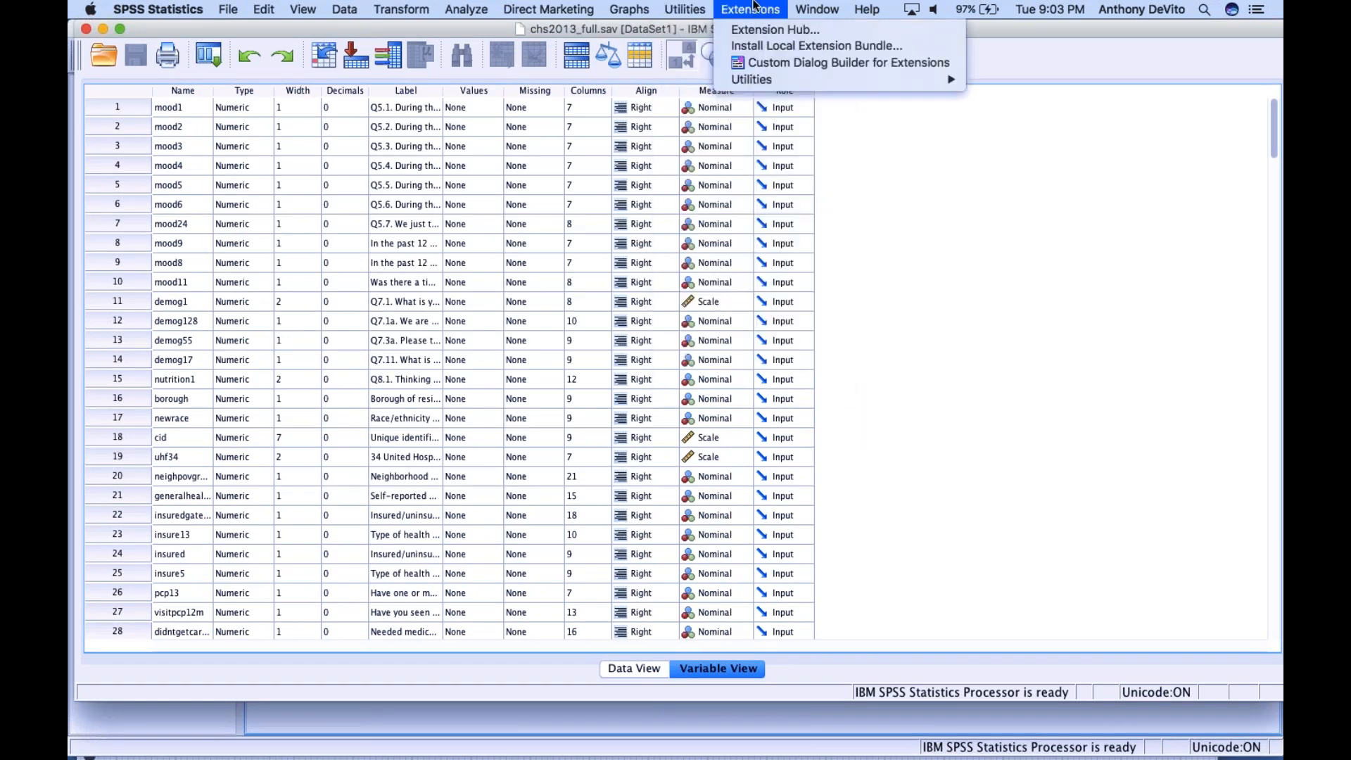
pyautogui.moveTo(810, 8)
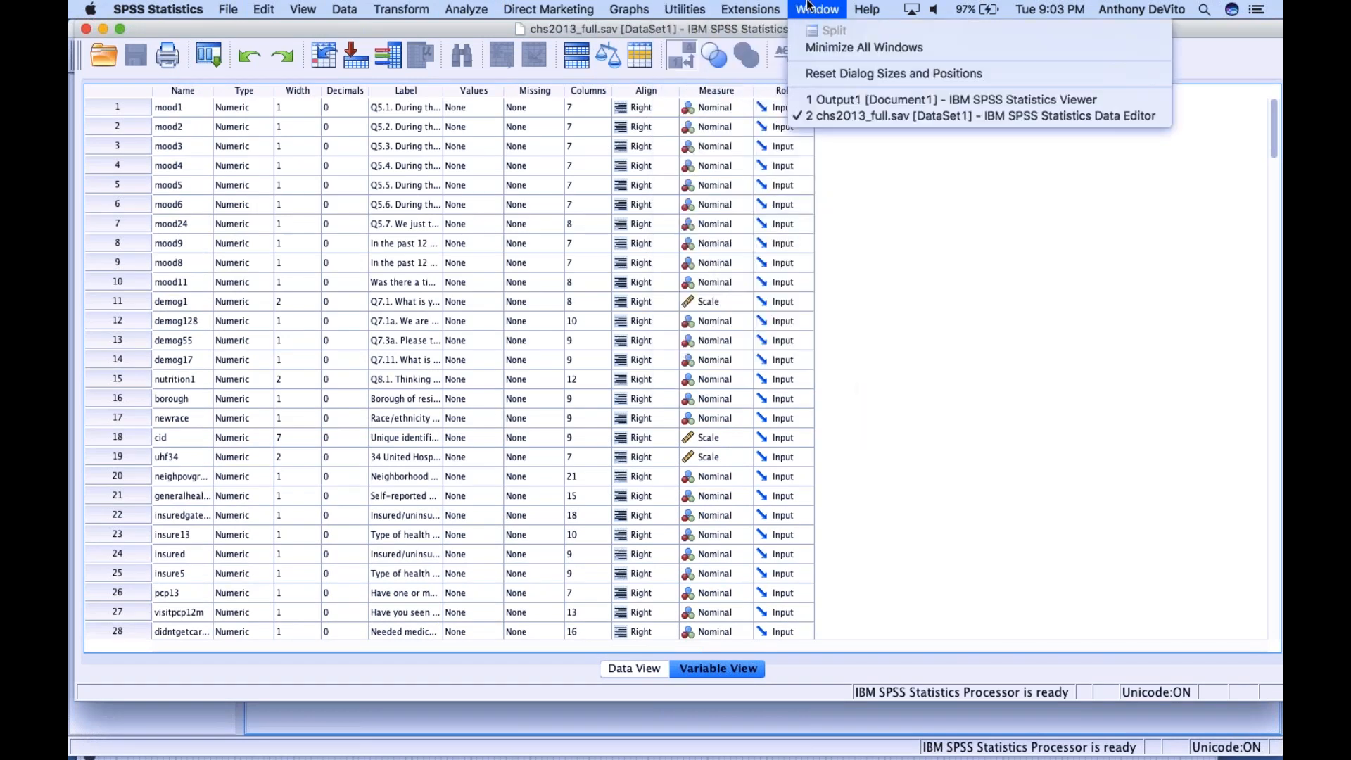
pyautogui.click(824, 98)
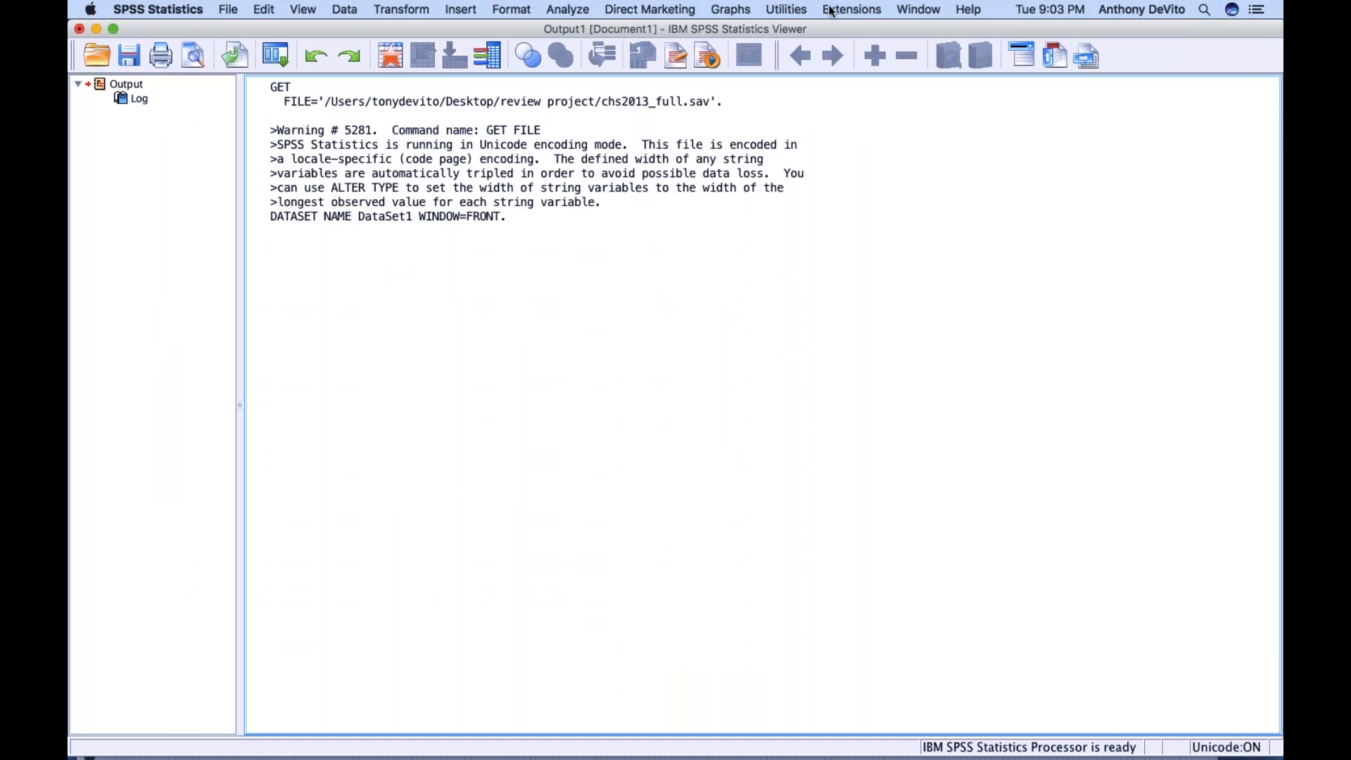
pyautogui.click(911, 7)
pyautogui.click(936, 124)
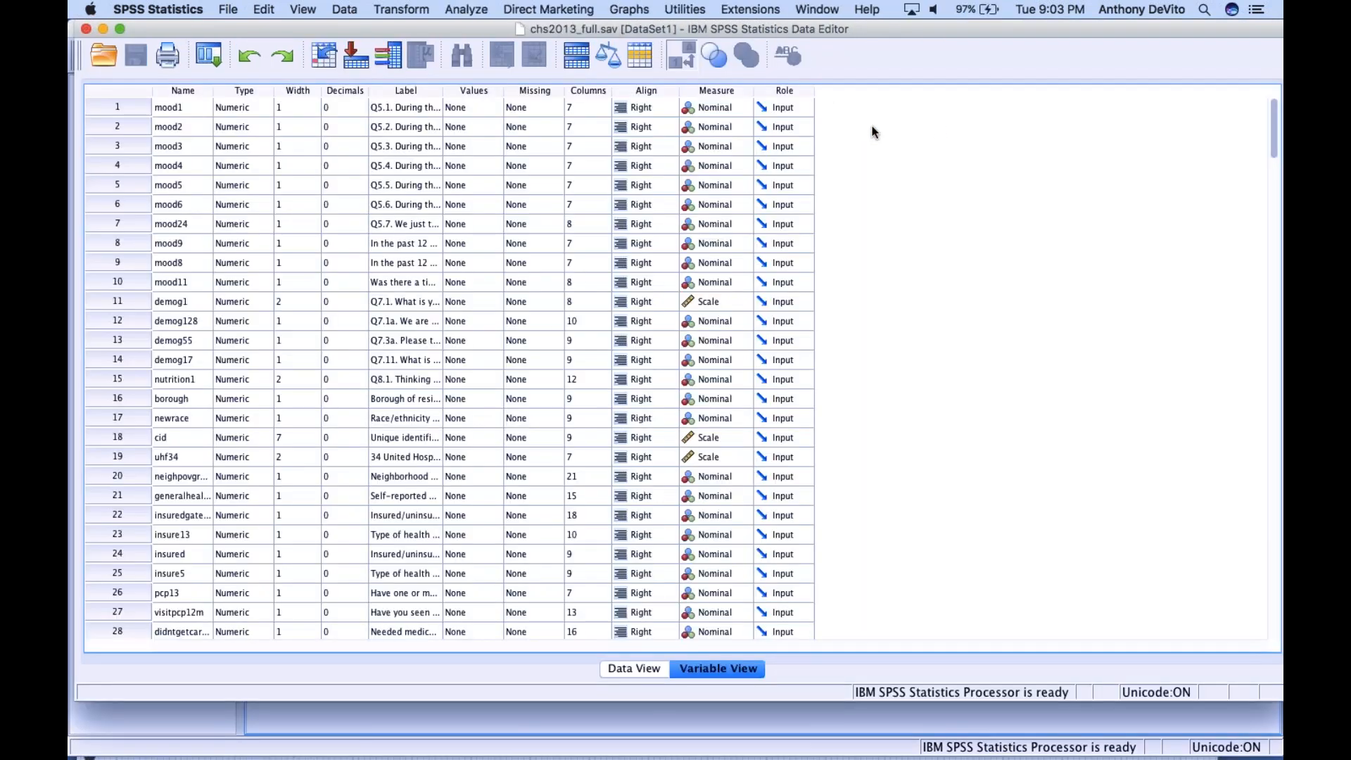
# Show the dataset's case values in Data View and look across the variable columns
pyautogui.click(642, 668)
pyautogui.hscroll(20, 523, 376)
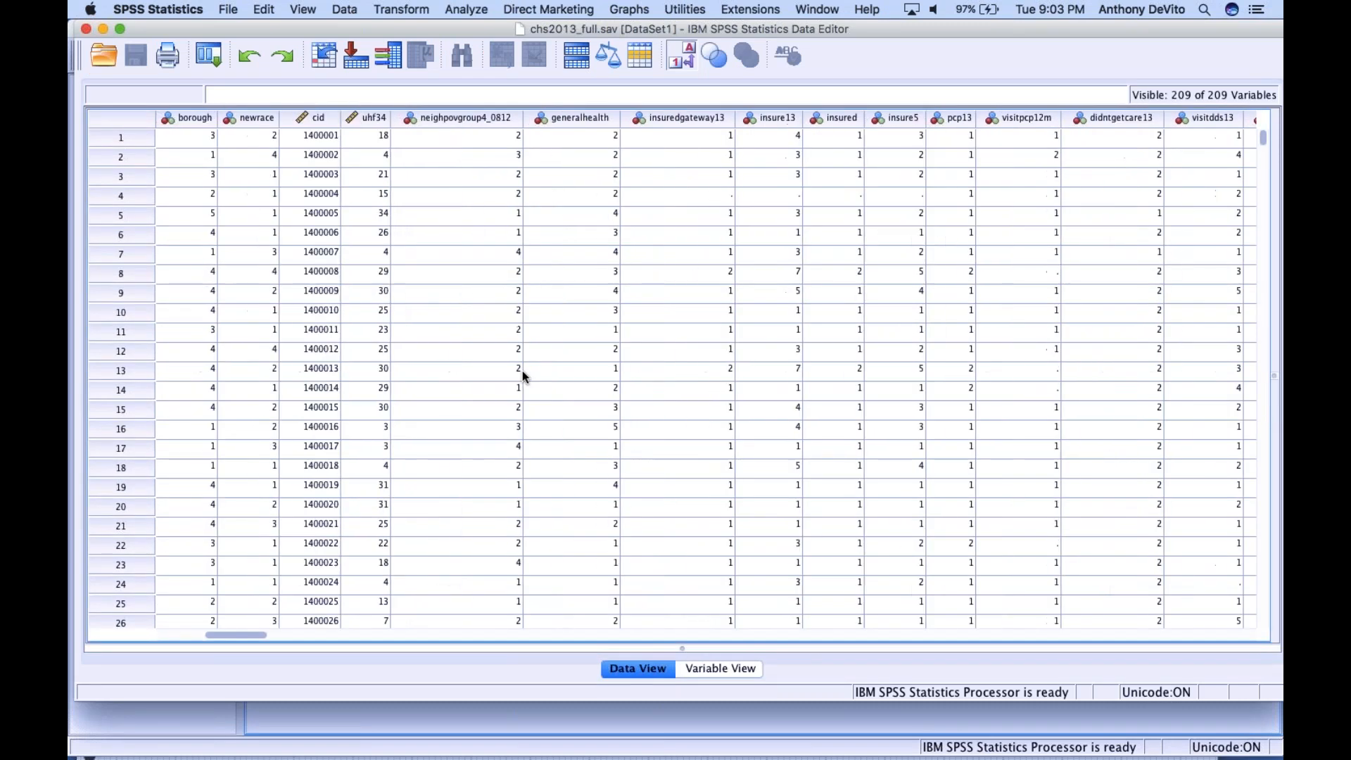
pyautogui.hscroll(15, 523, 377)
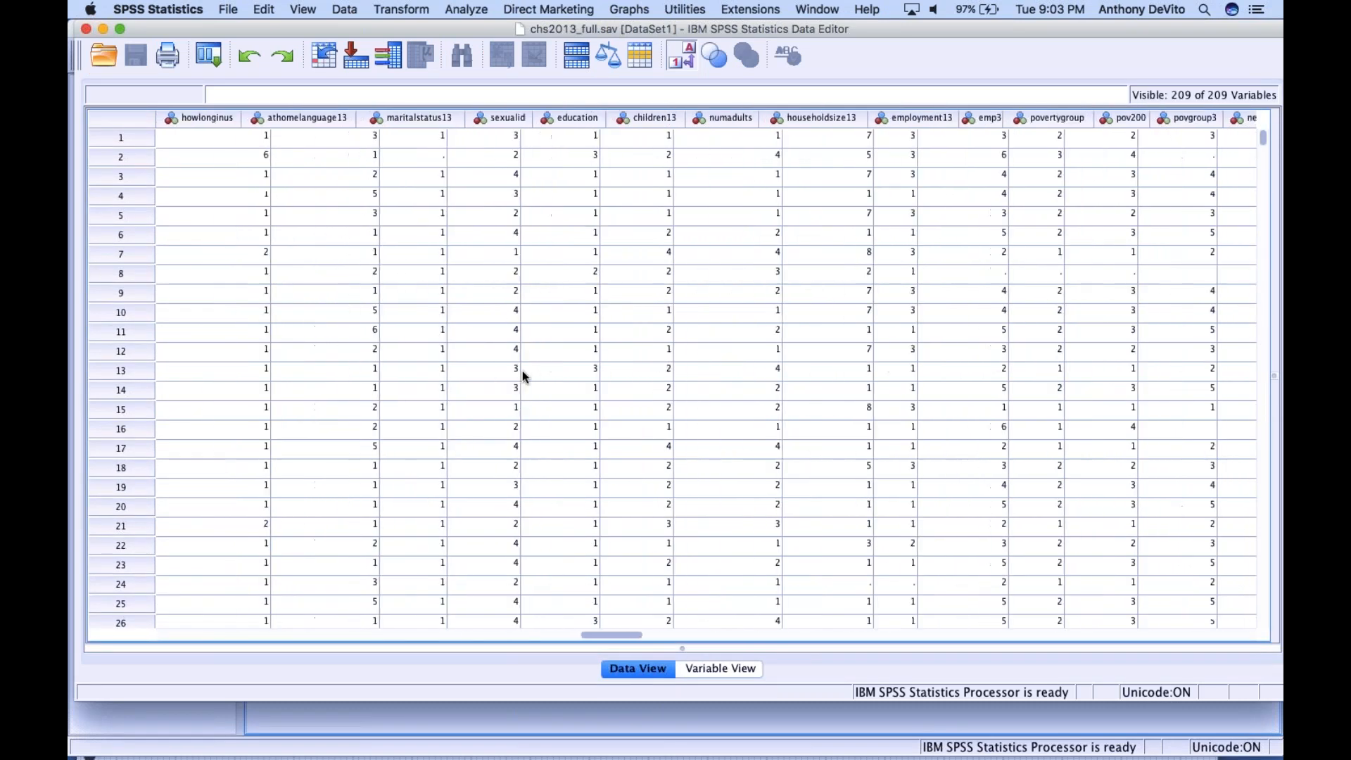
# Examine the full variable list of chs2013_full.sav in Variable View, from mood1 to the last variable and back up through the list
pyautogui.click(713, 669)
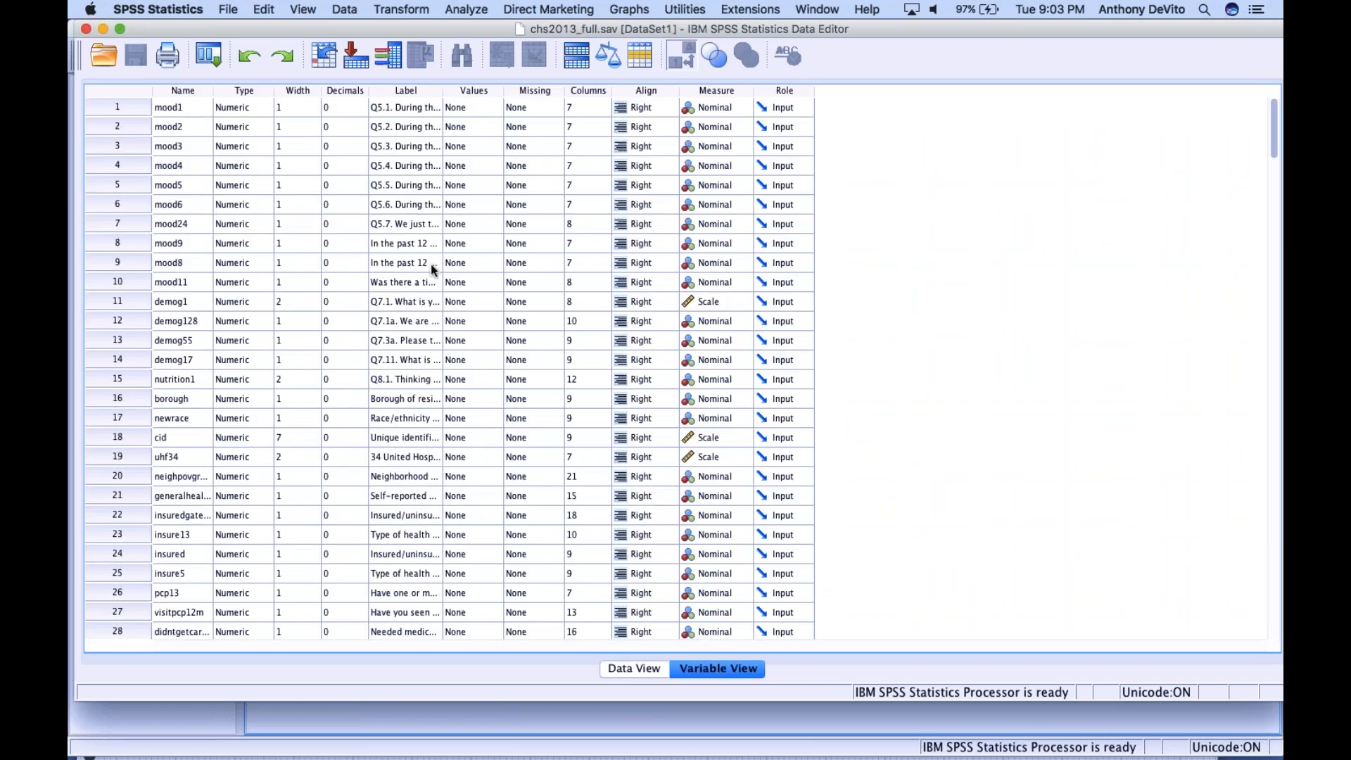
pyautogui.click(121, 106)
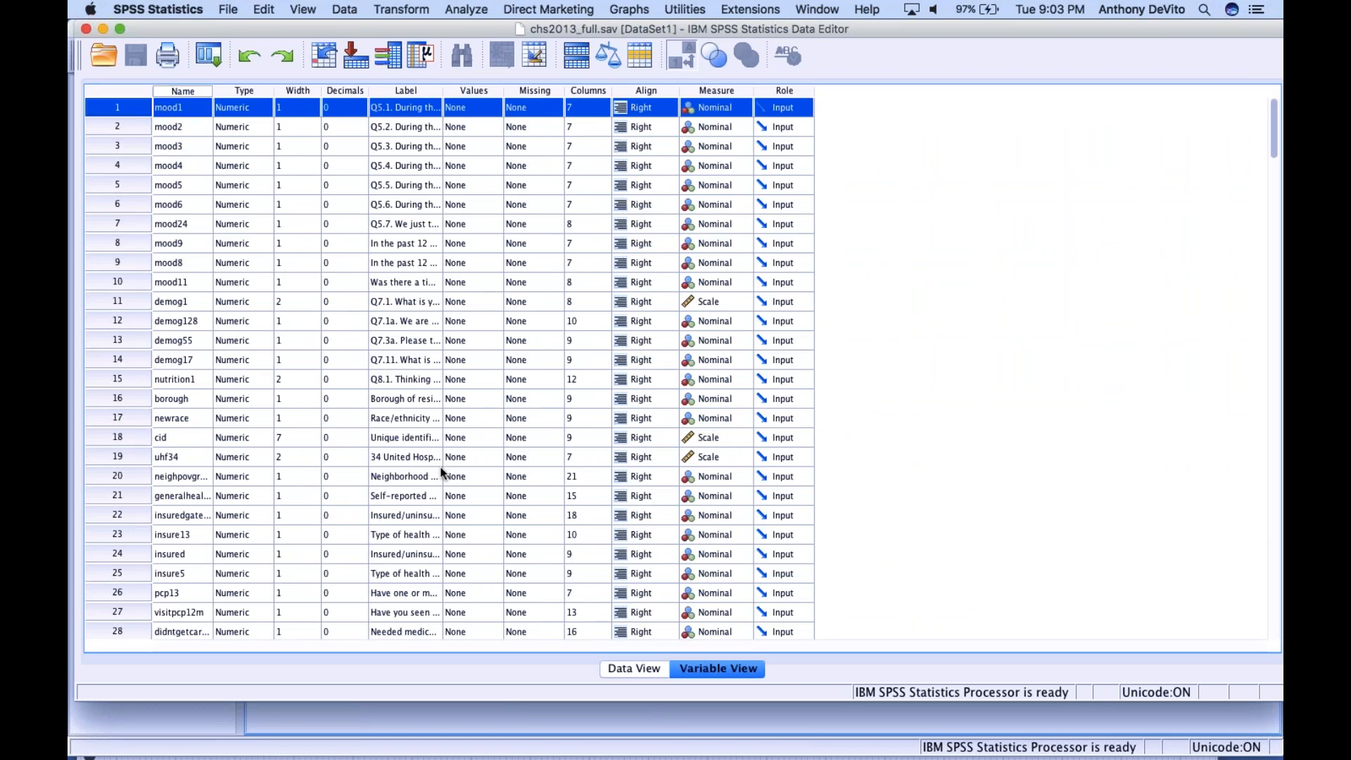
pyautogui.scroll(-5, 441, 473)
pyautogui.scroll(5, 441, 473)
pyautogui.scroll(-20, 556, 415)
pyautogui.scroll(5, 556, 416)
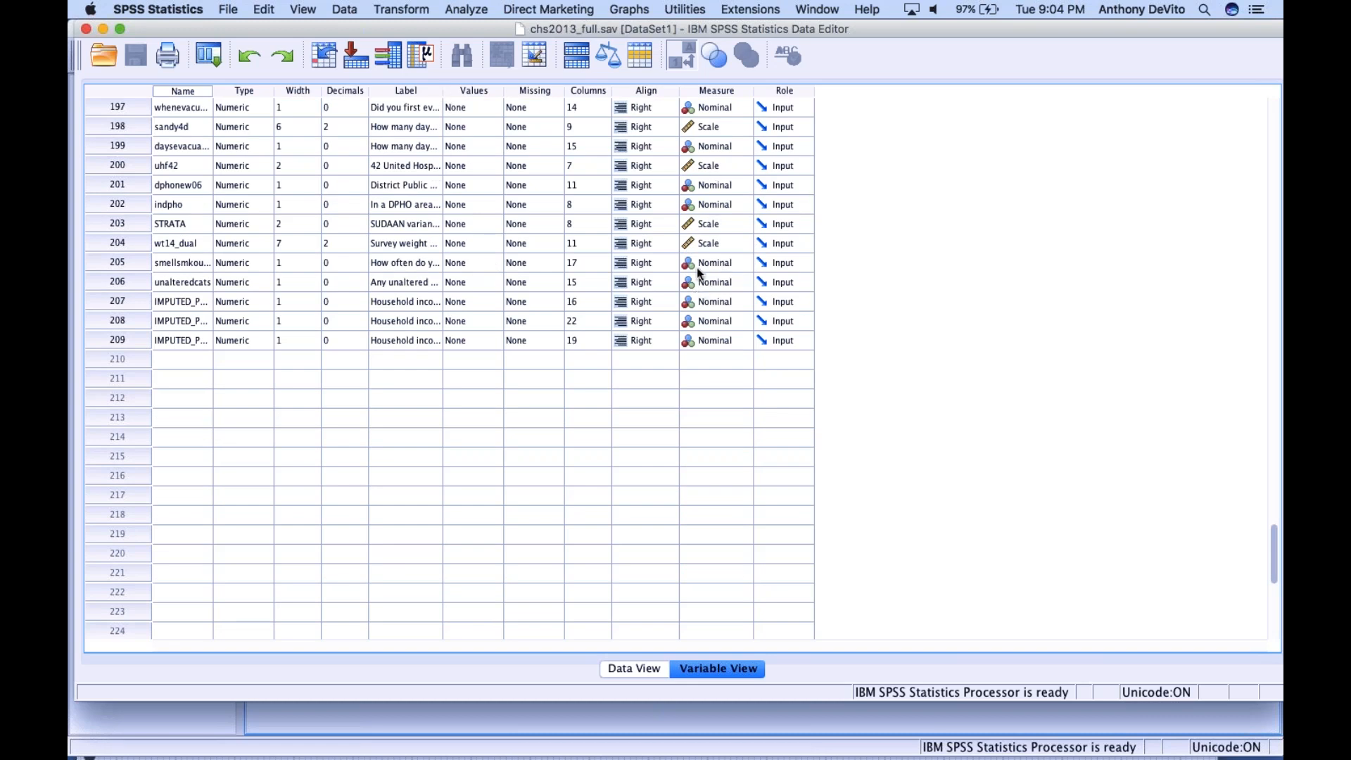
pyautogui.scroll(10, 704, 285)
pyautogui.scroll(5, 703, 285)
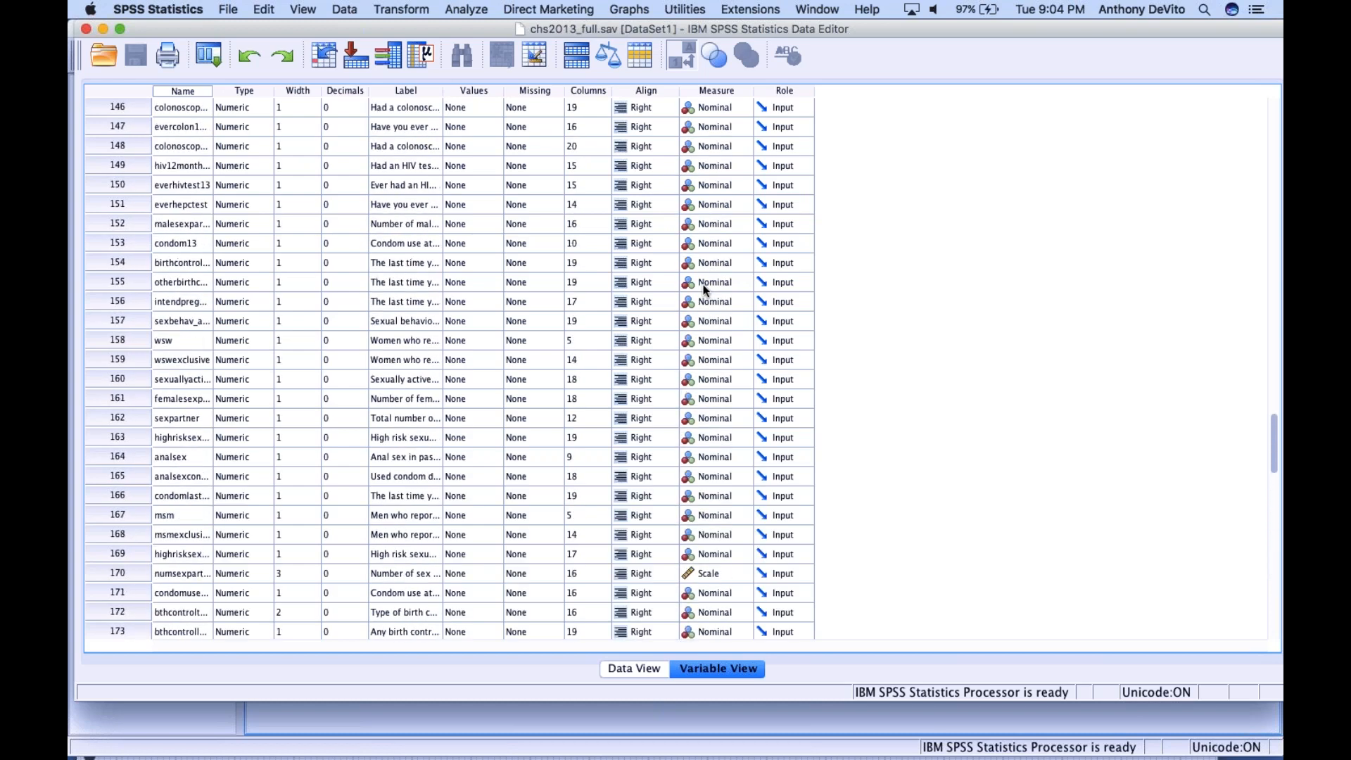
pyautogui.scroll(10, 709, 285)
pyautogui.scroll(4, 710, 284)
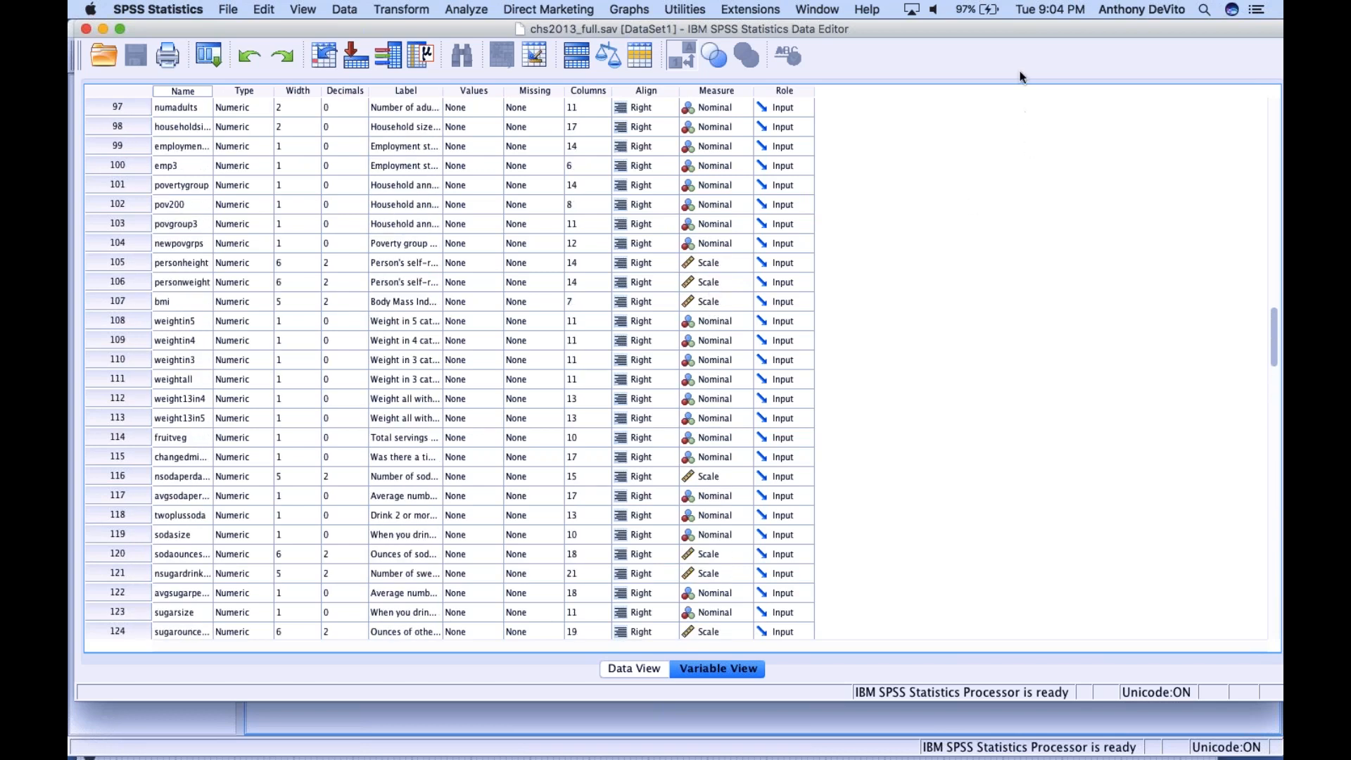
pyautogui.press('super+Tab')
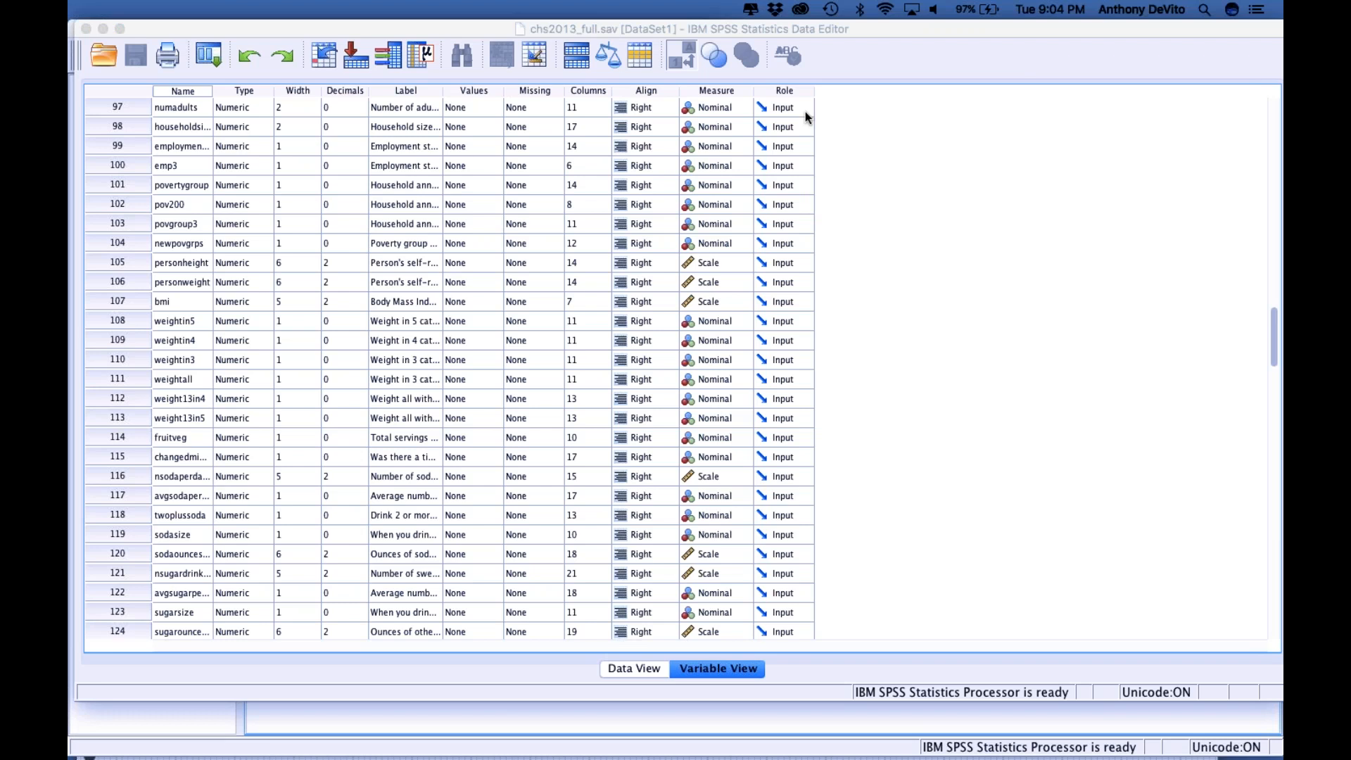
pyautogui.scroll(1, 581, 315)
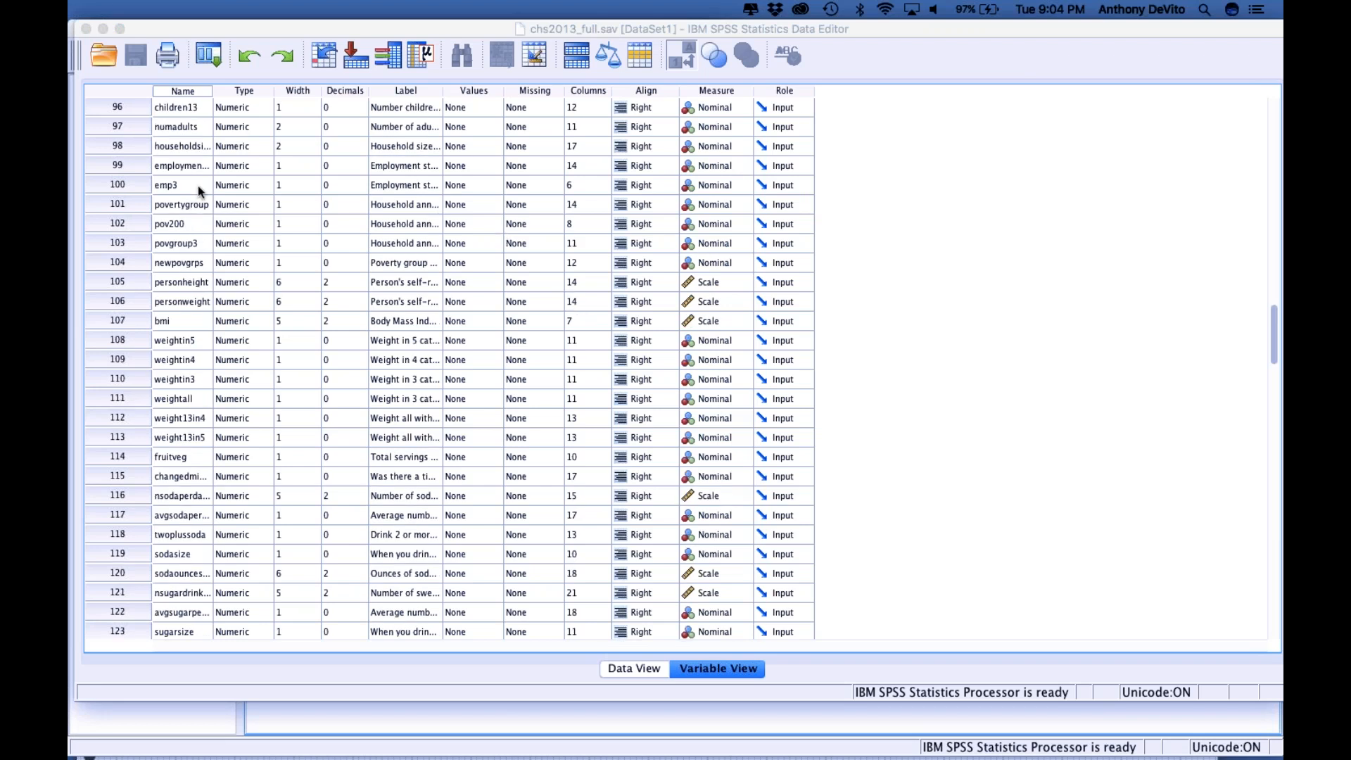
# Return to Data View and examine the case values in the first columns, starting at mood1
pyautogui.click(640, 667)
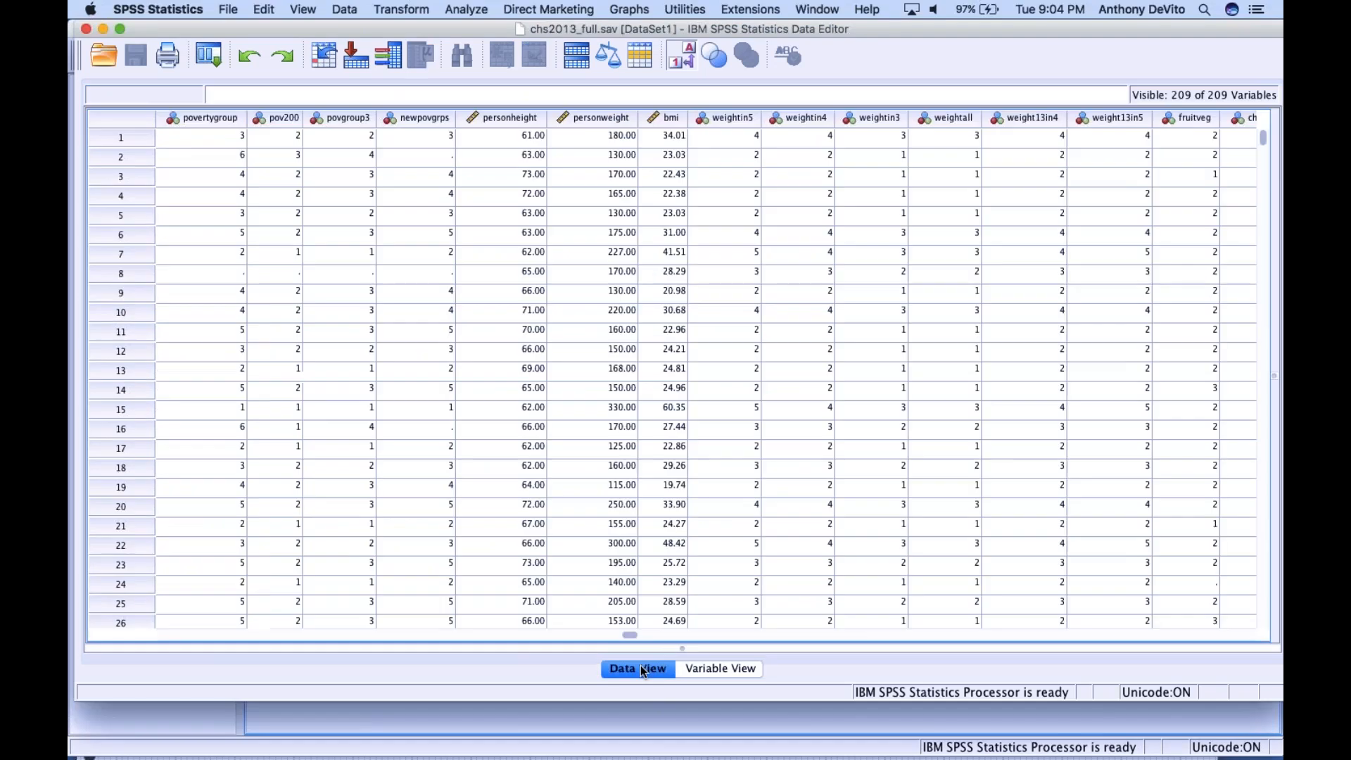
pyautogui.hscroll(-15, 325, 236)
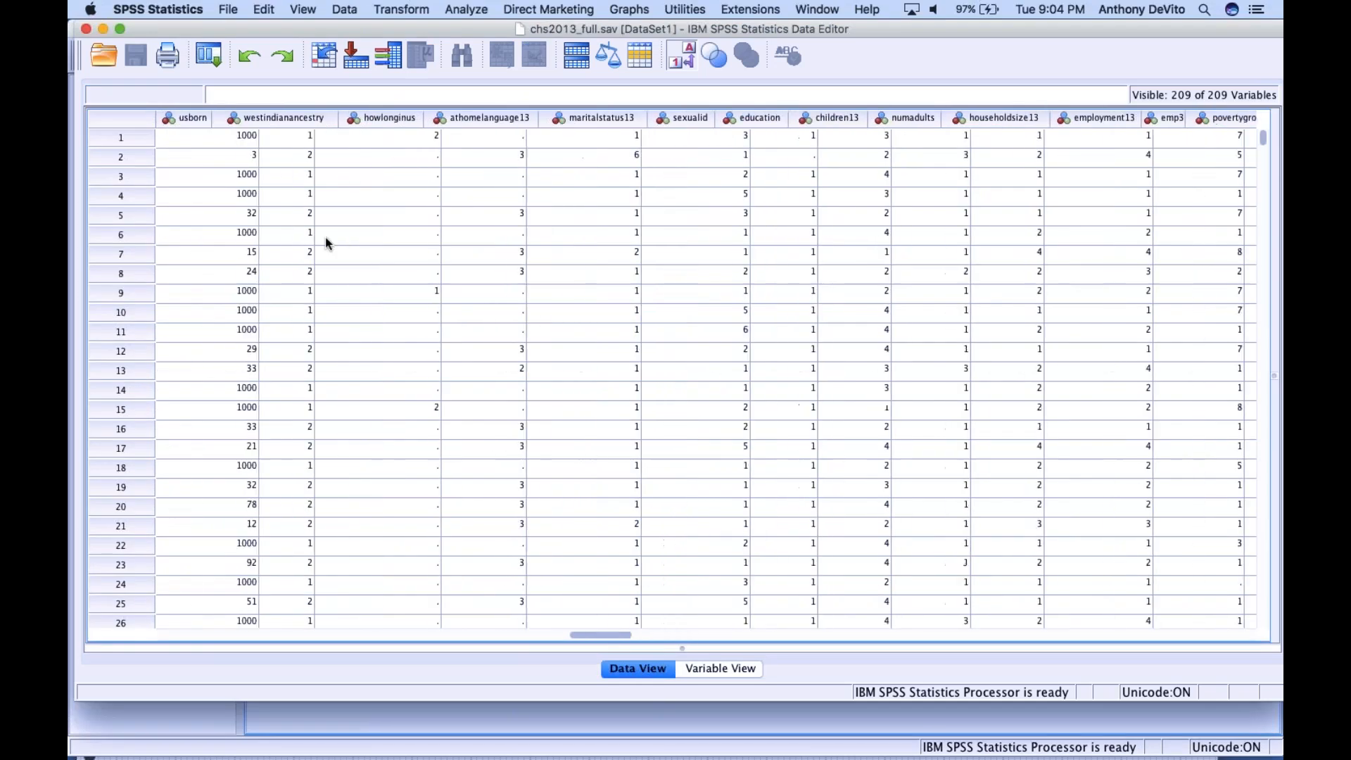
pyautogui.scroll(-7, 325, 236)
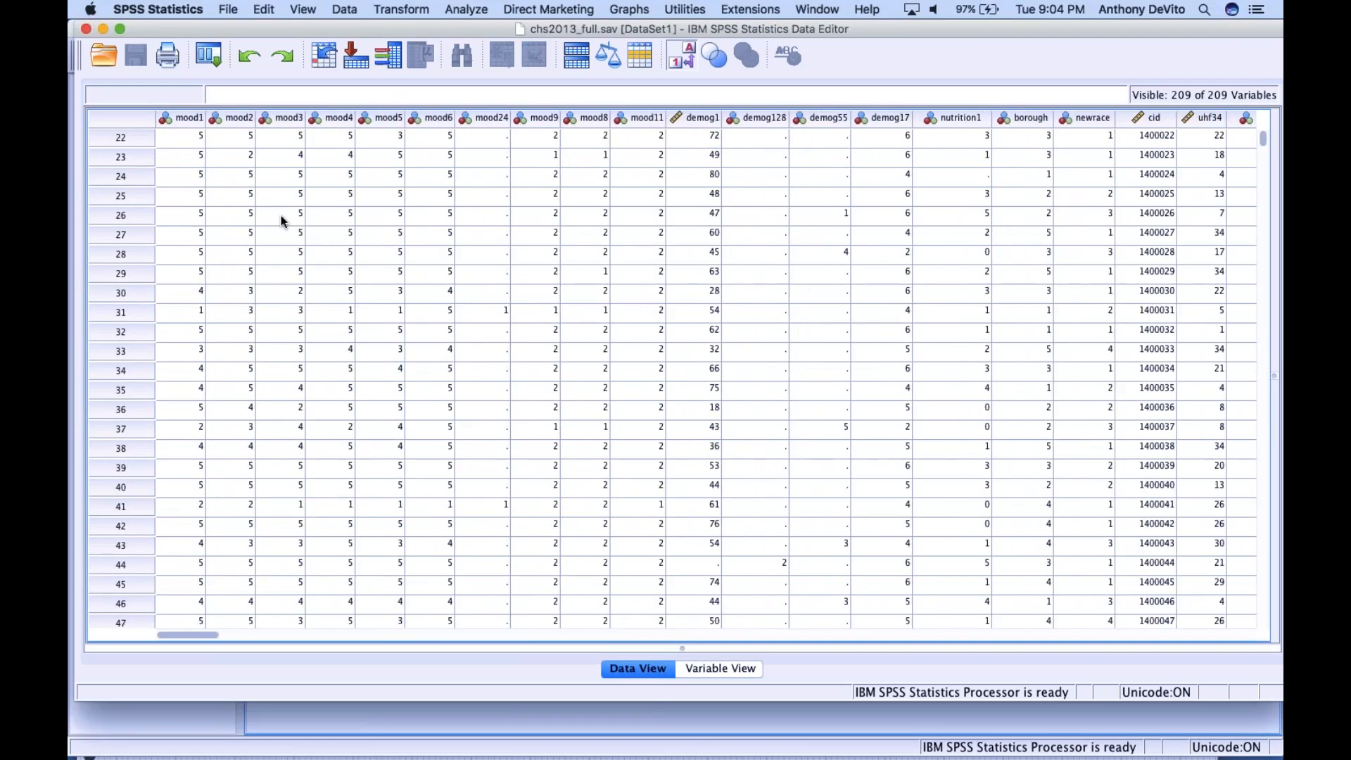
# Select the mood1, mood2 and mood3 columns one after another to look at their case values
pyautogui.click(187, 119)
pyautogui.click(232, 118)
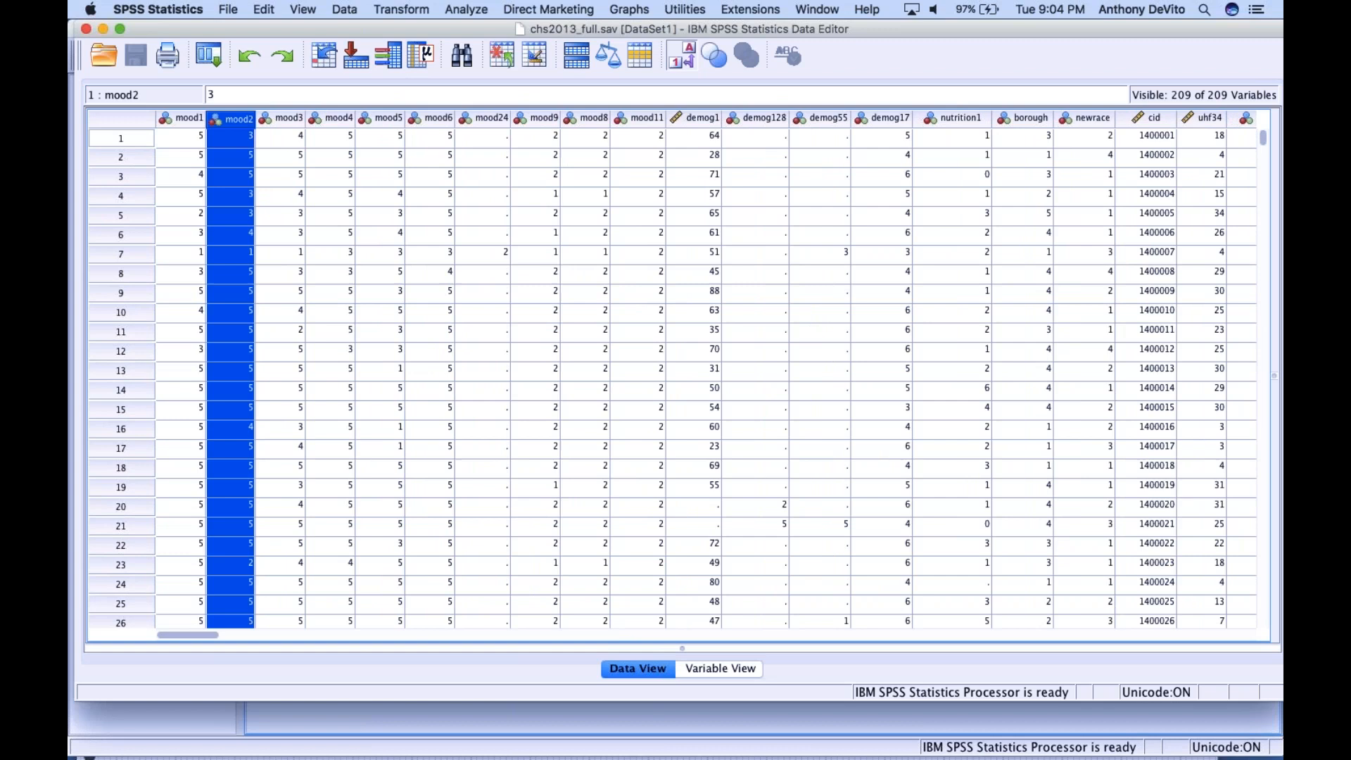
pyautogui.click(285, 118)
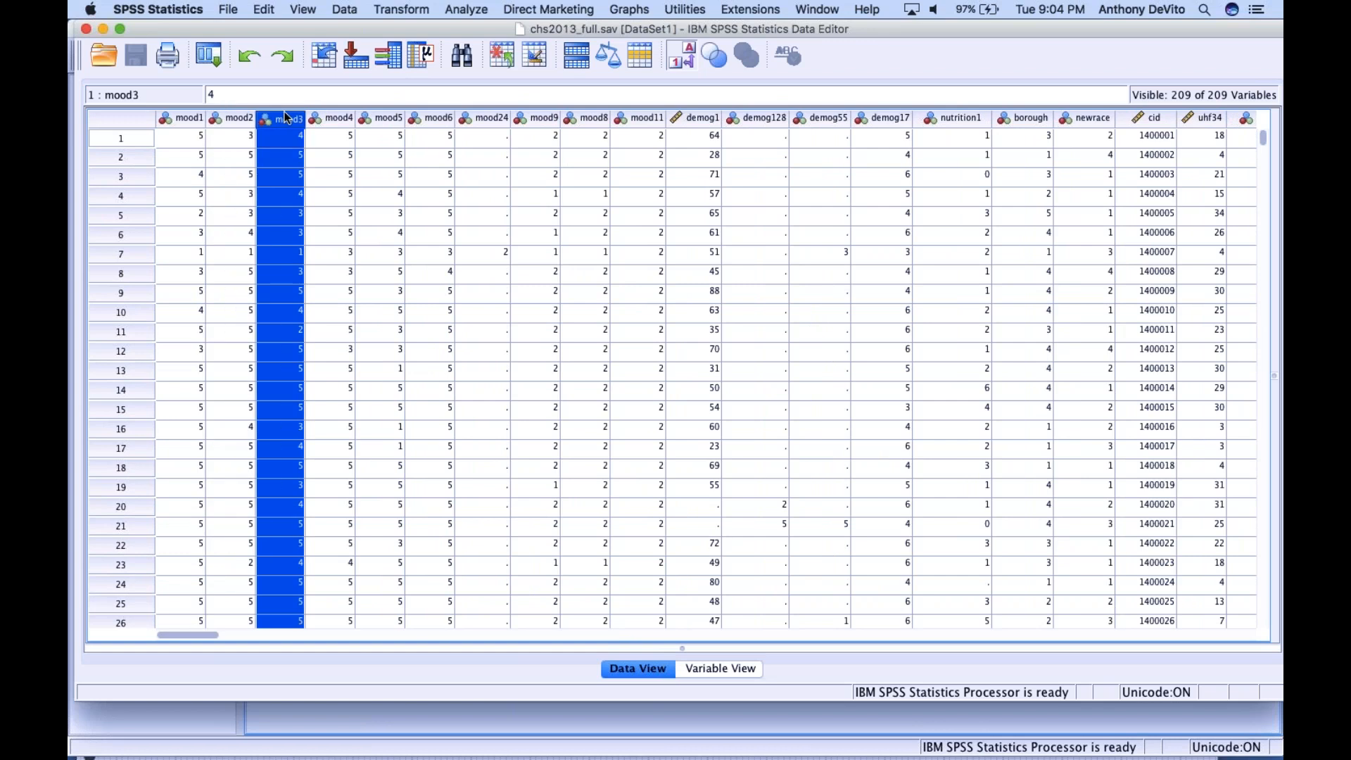
# Switch to Variable View and examine the entries for mood1, mood2 and mood3 at the start of the variable list
pyautogui.click(708, 668)
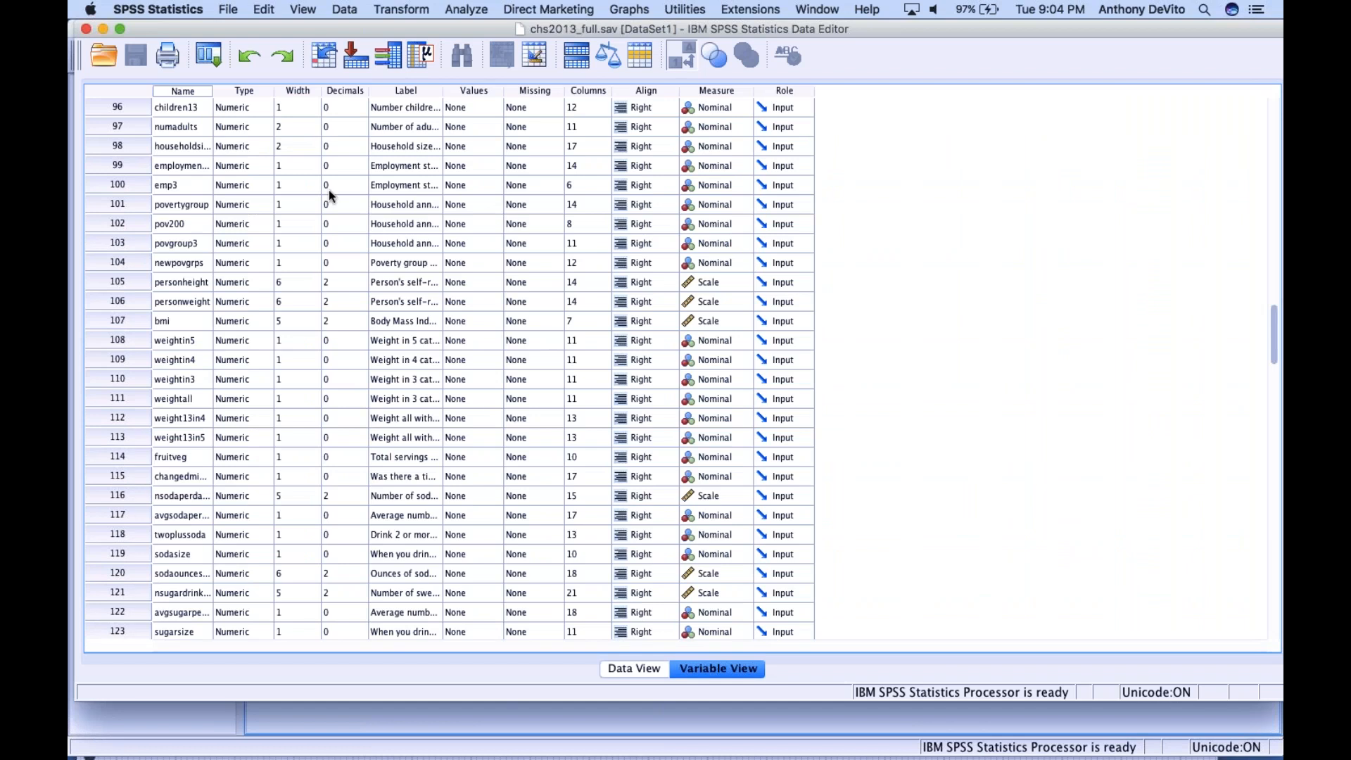
pyautogui.scroll(20, 173, 126)
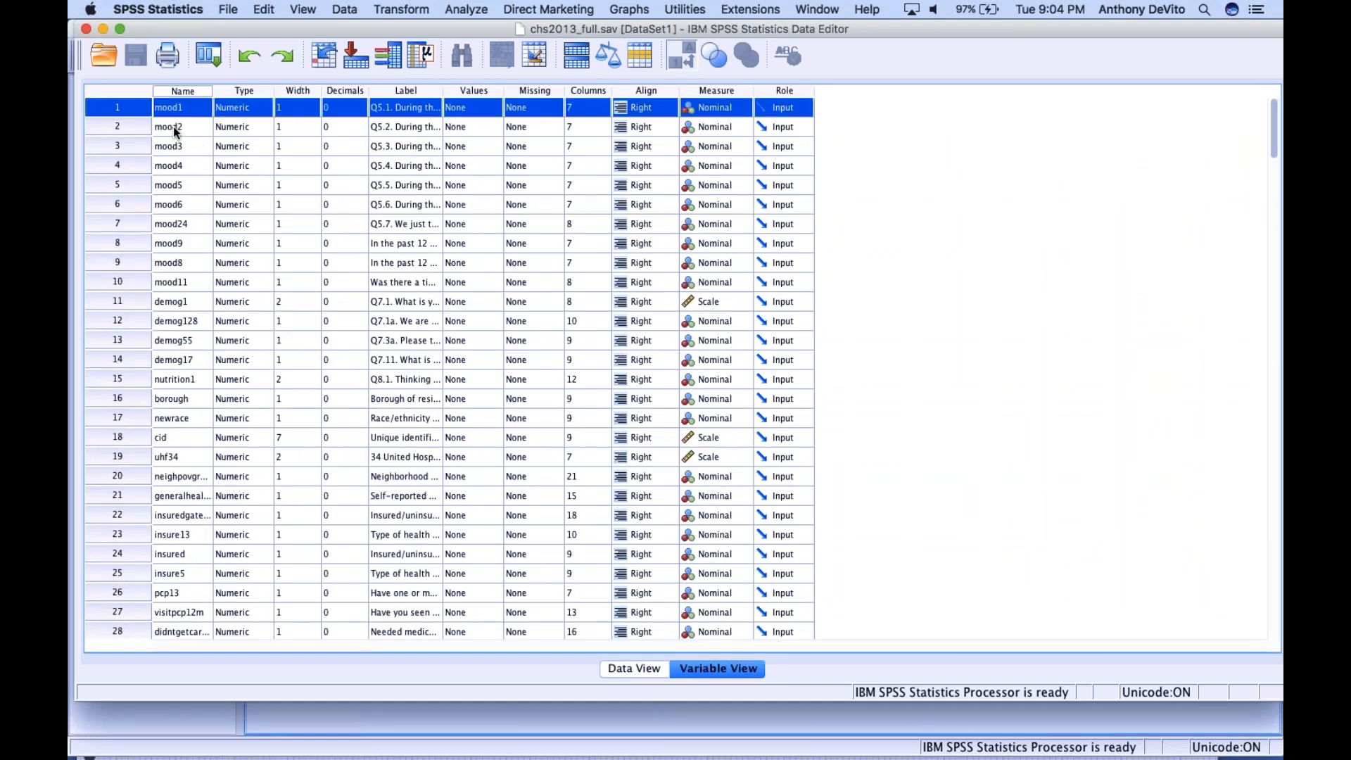
pyautogui.keyDown('shift'); pyautogui.click(114, 124); pyautogui.keyUp('shift')
pyautogui.click(180, 107)
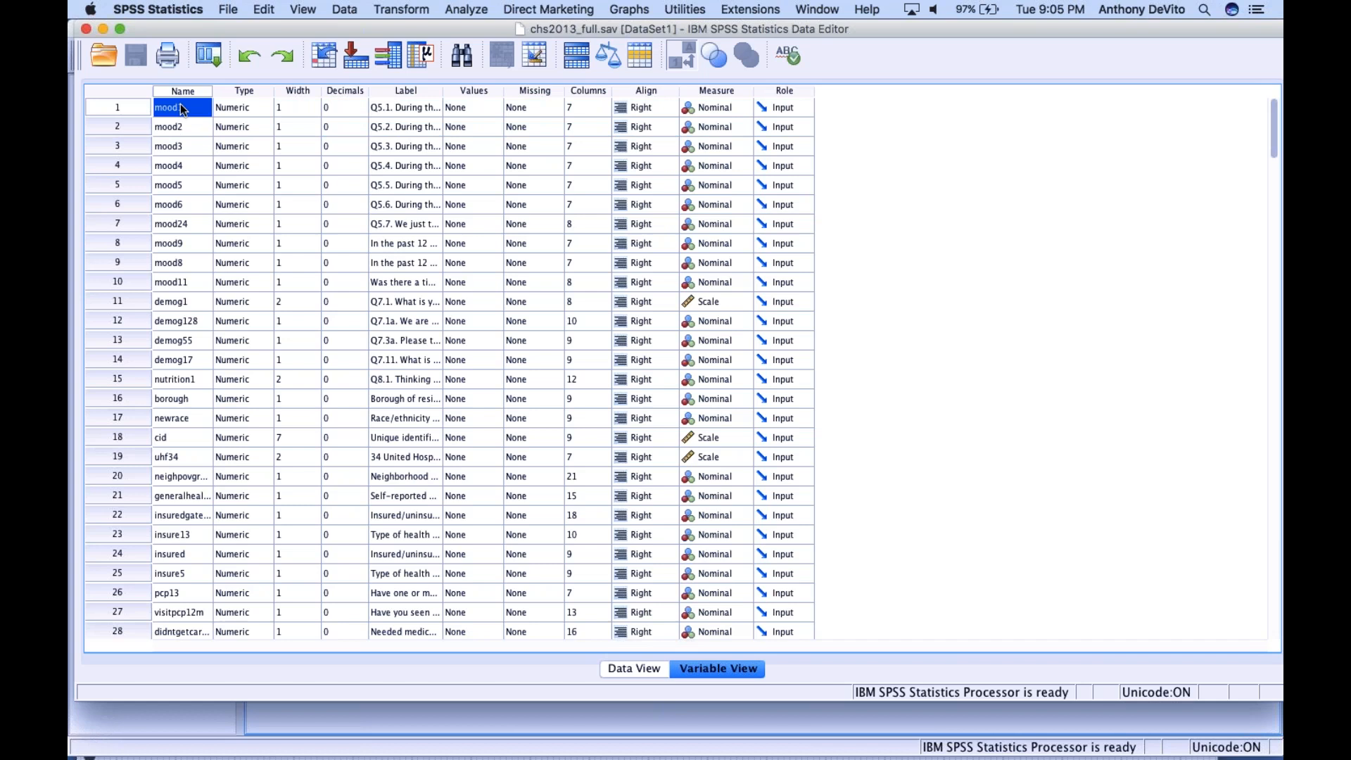
pyautogui.click(180, 126)
pyautogui.click(178, 144)
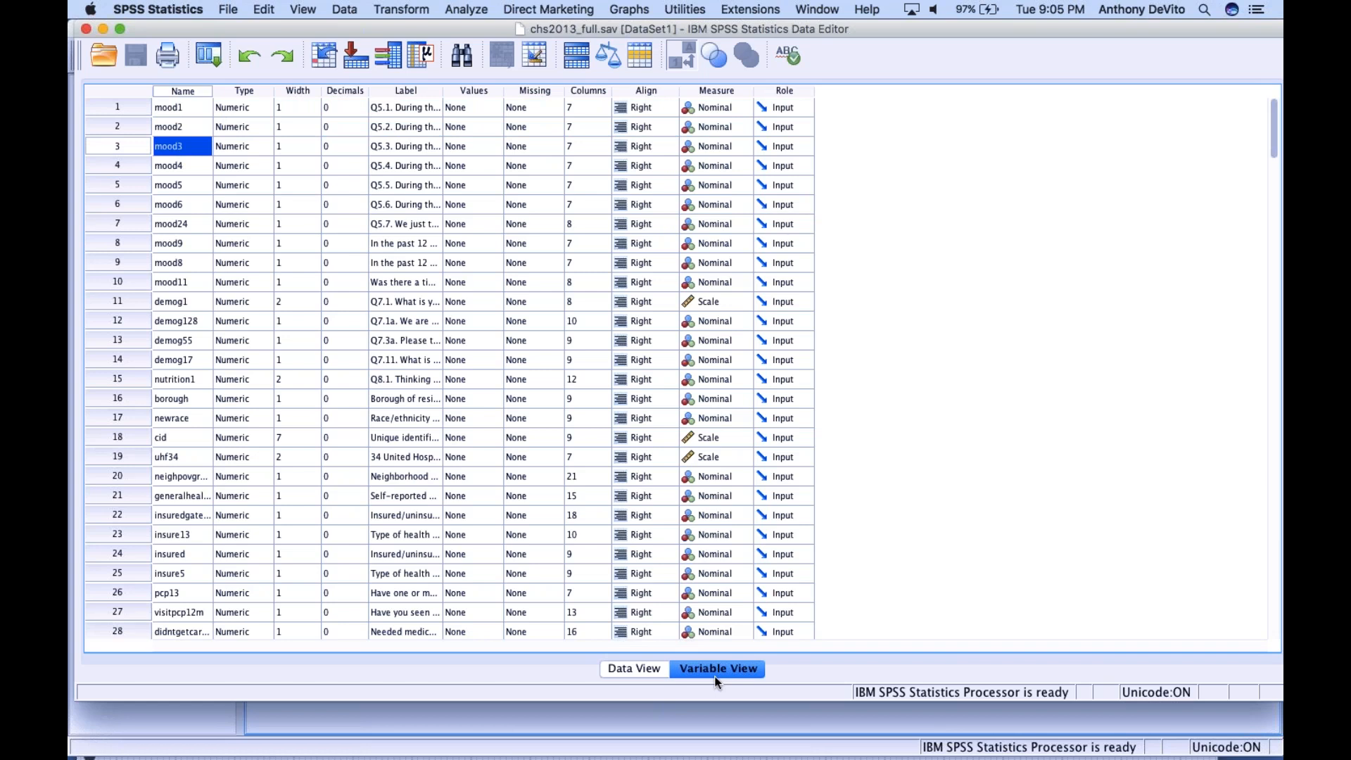
pyautogui.click(189, 108)
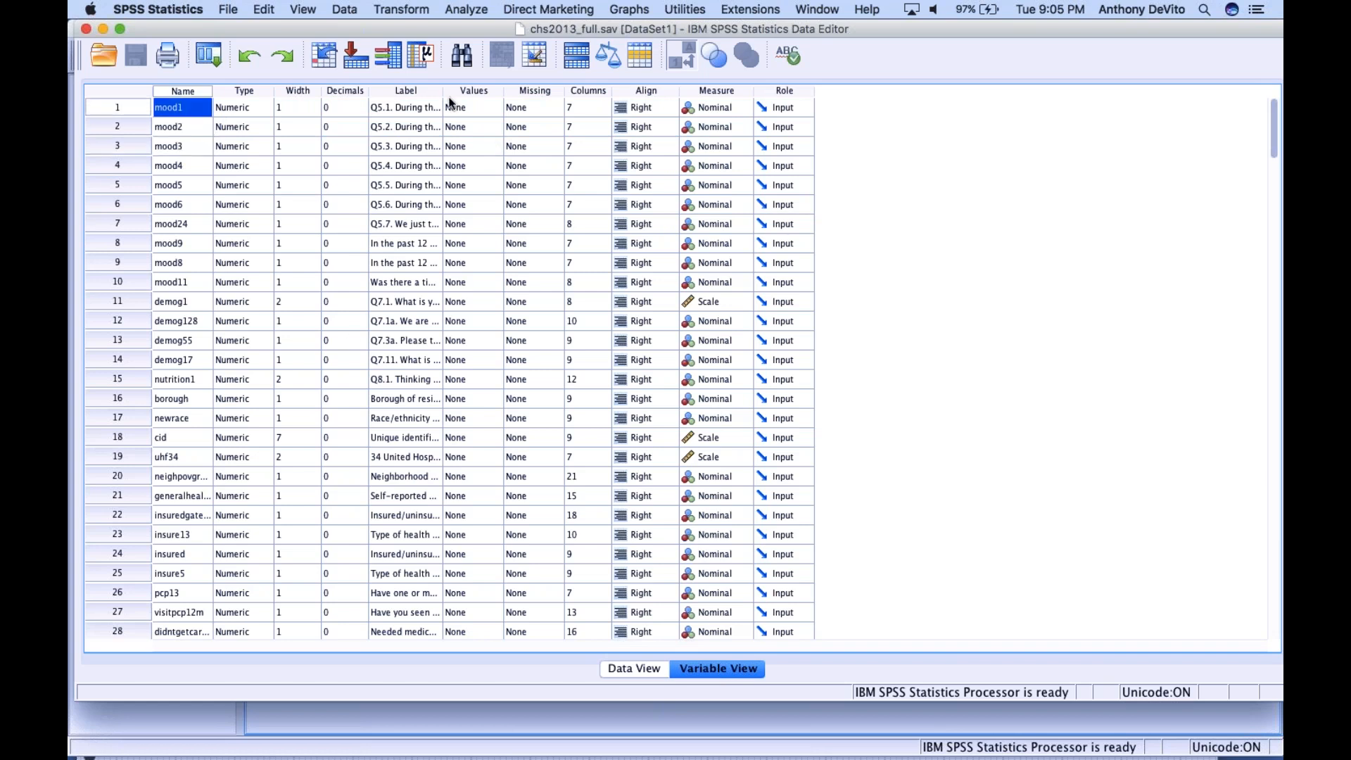
# Widen the Label column enough to show the full survey questions and read the label of mood1
pyautogui.moveTo(449, 98); pyautogui.dragTo(819, 121)
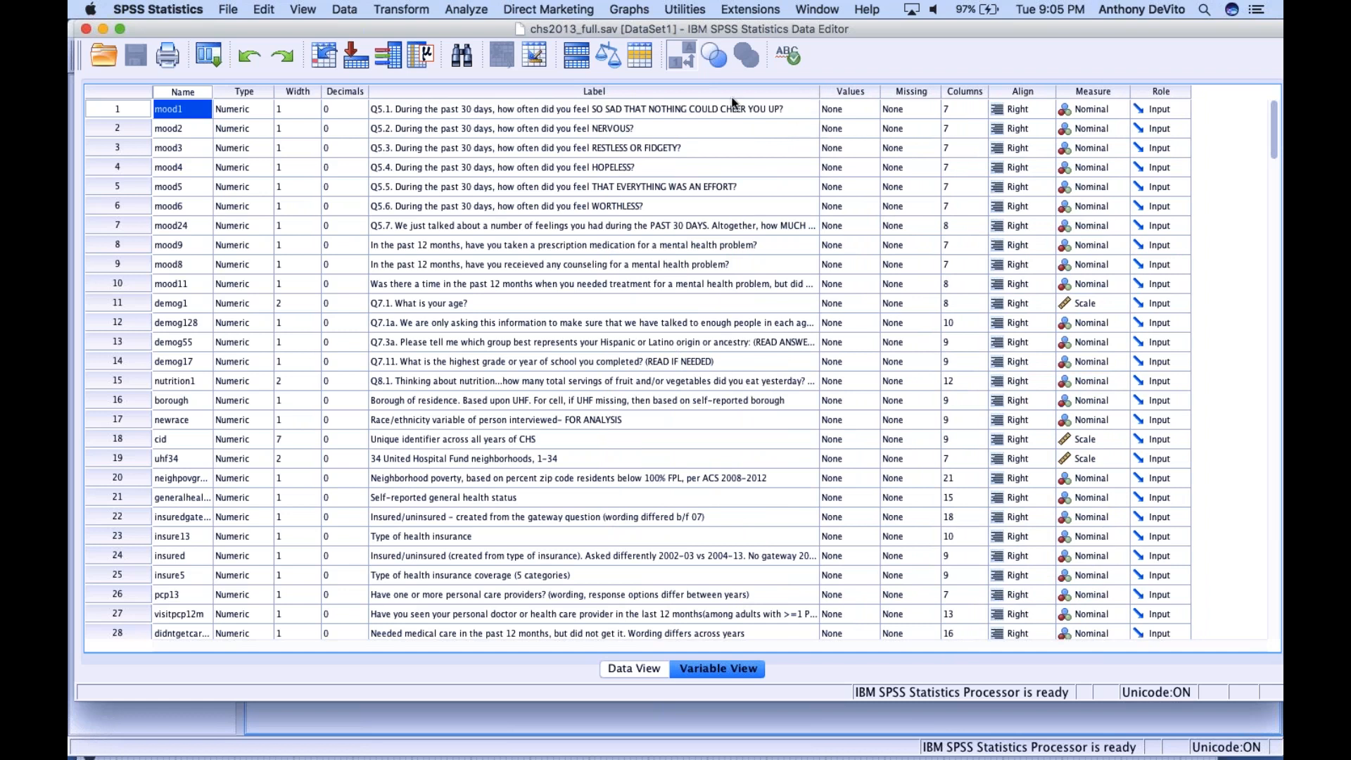
pyautogui.click(662, 110)
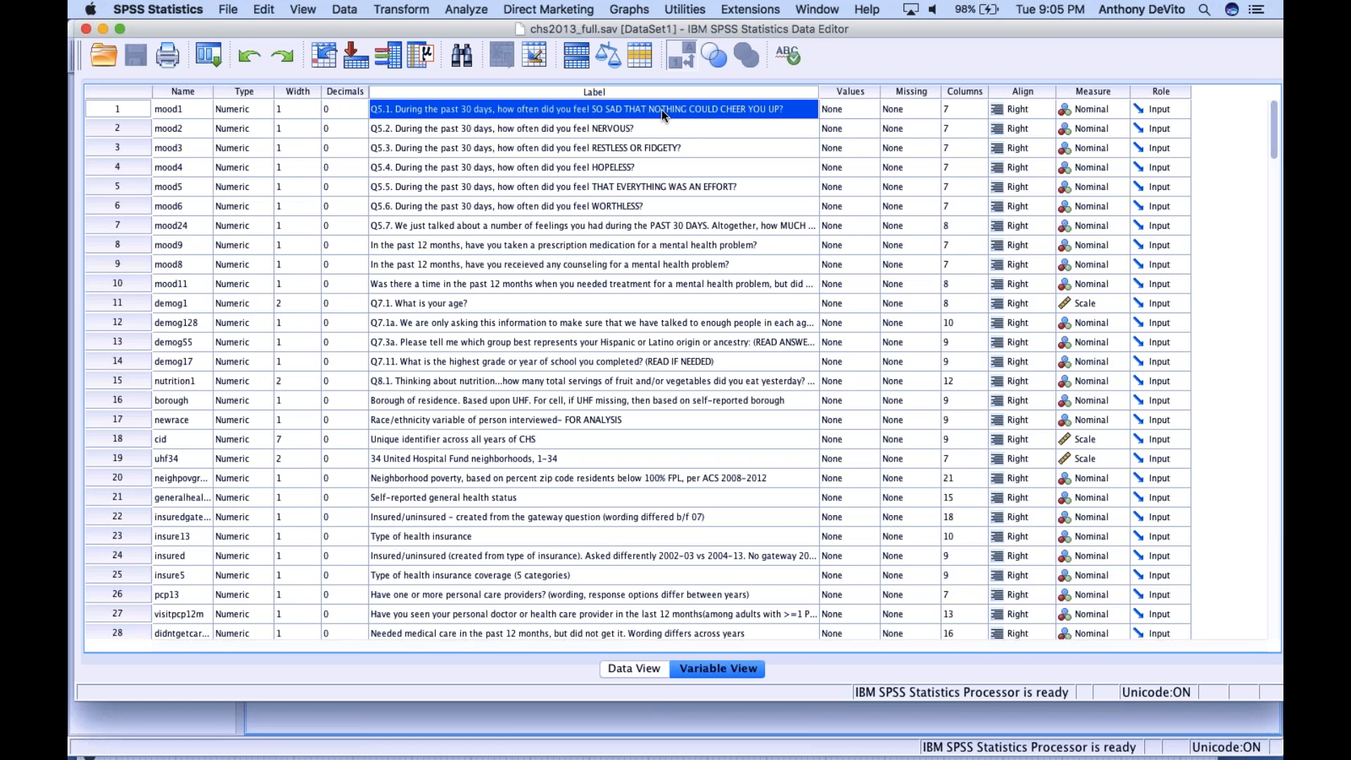
pyautogui.scroll(-1, 410, 322)
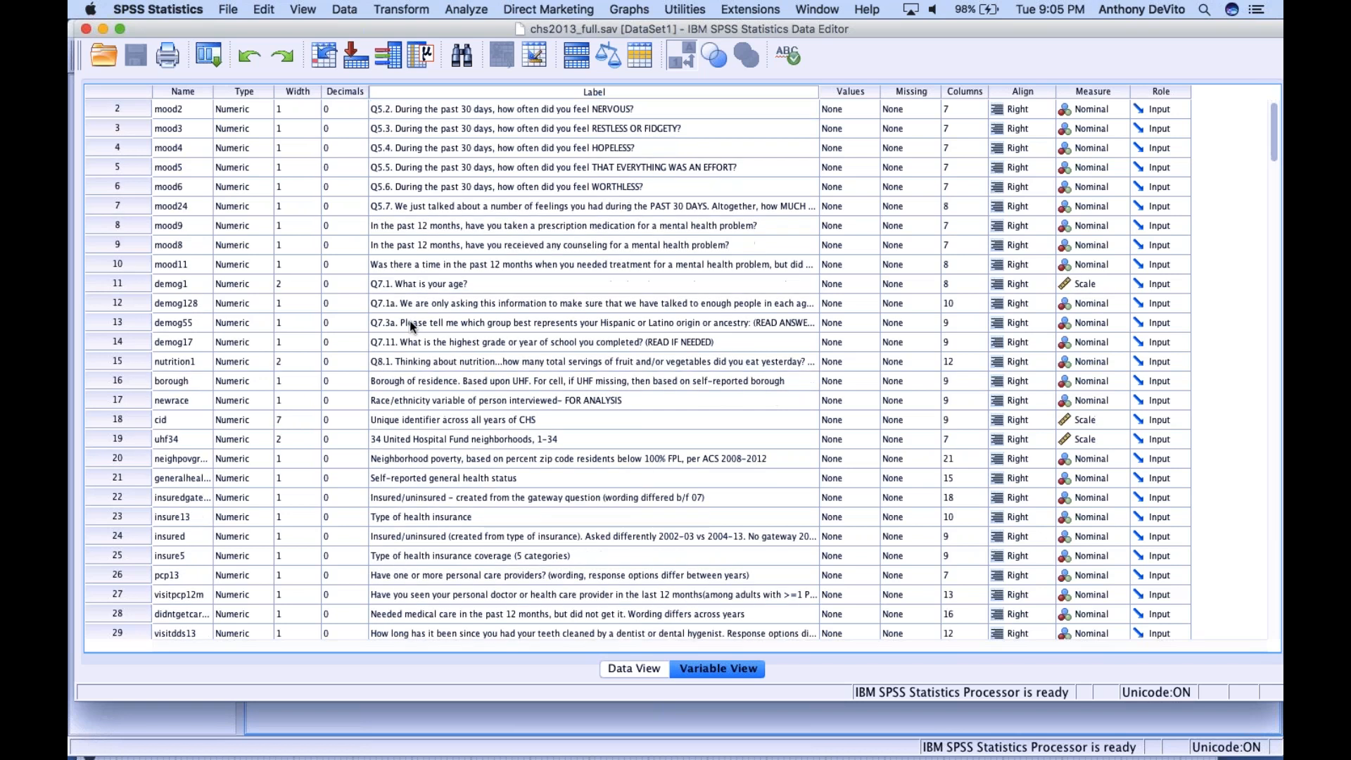
# Read the name and label of the demog1 variable and select its whole row
pyautogui.click(169, 285)
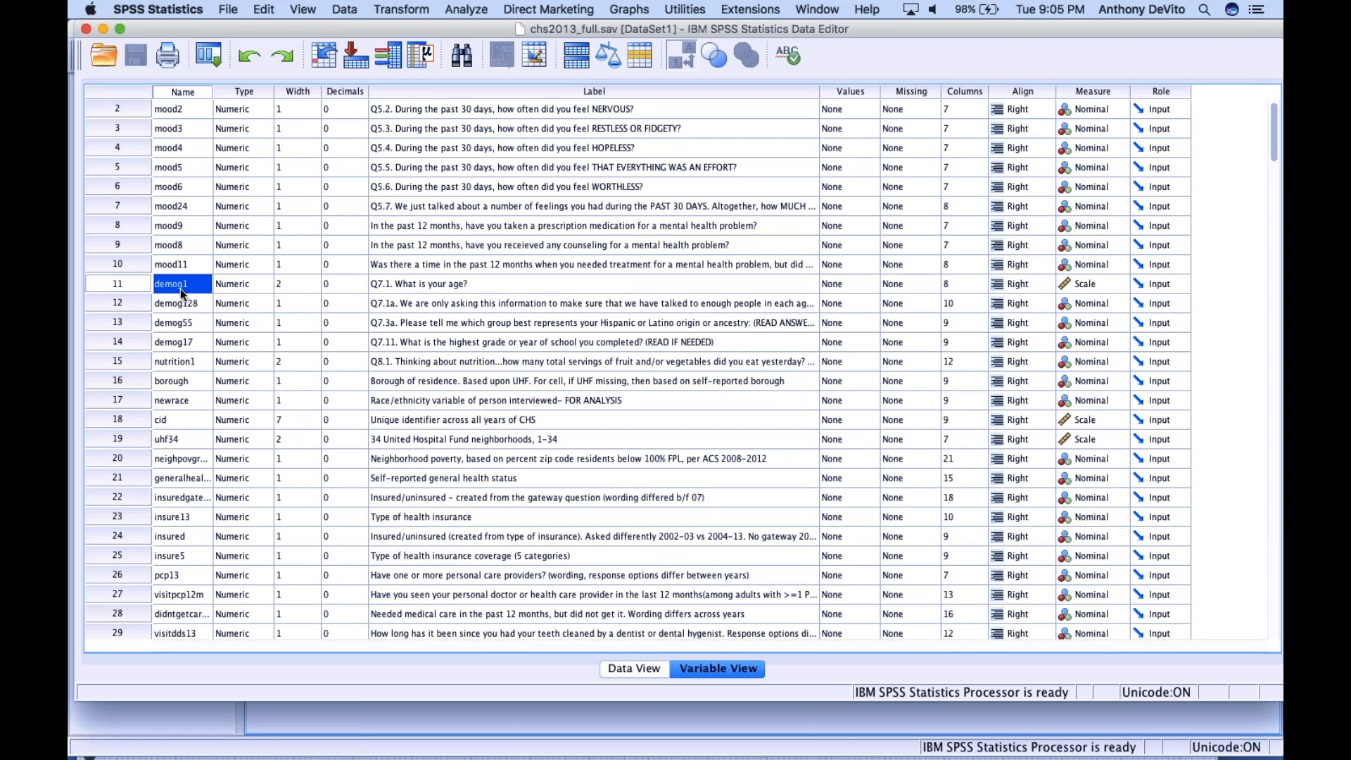
pyautogui.click(423, 284)
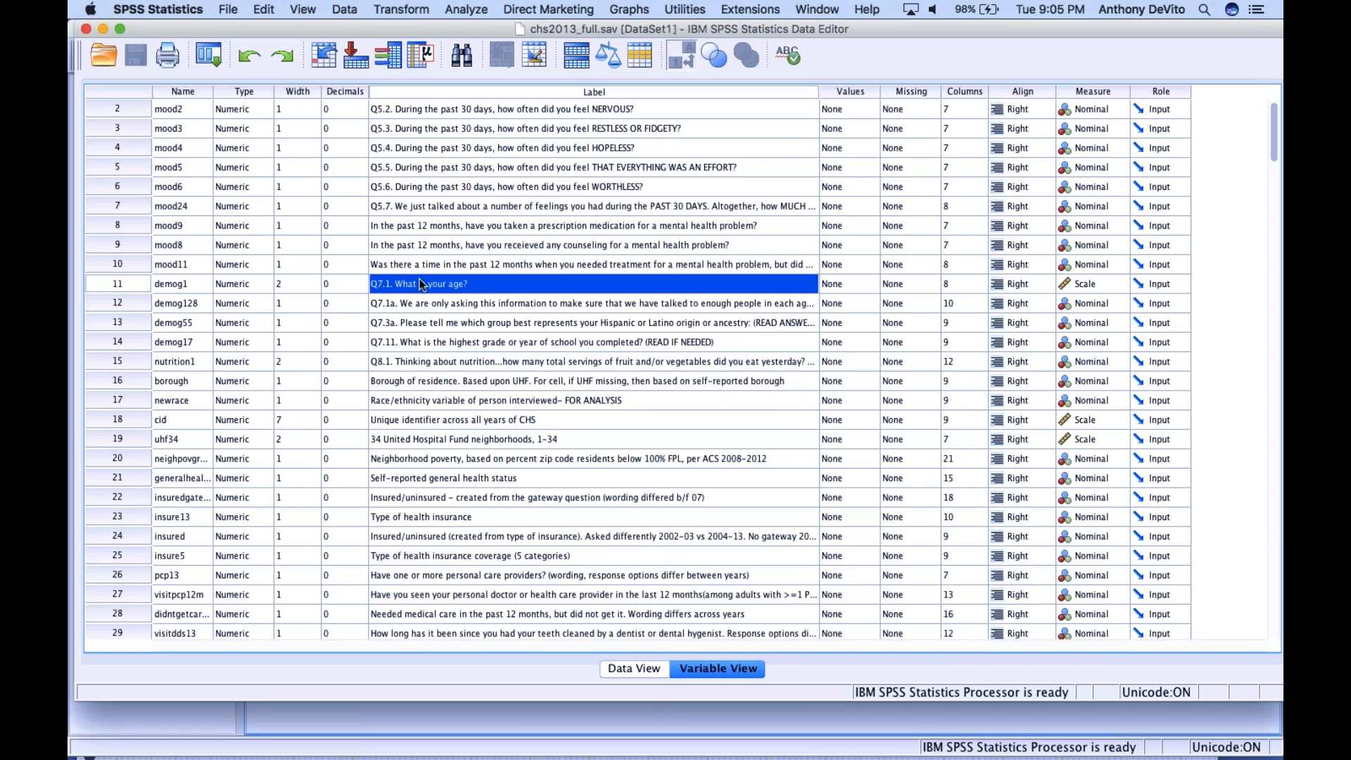
pyautogui.click(117, 284)
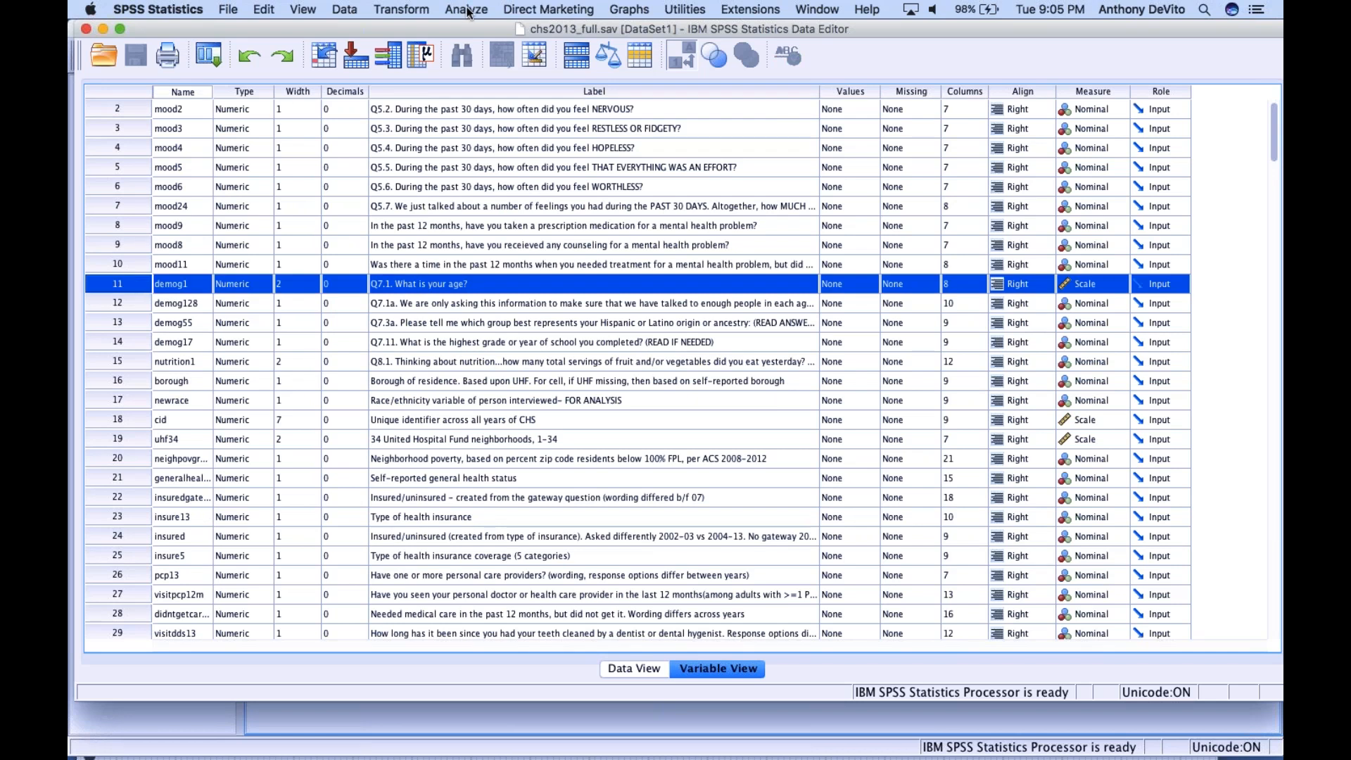
# Shift the data editor window to reveal the Measure column and examine the measurement level options for demog1 and mood2
pyautogui.moveTo(479, 28); pyautogui.dragTo(187, 6)
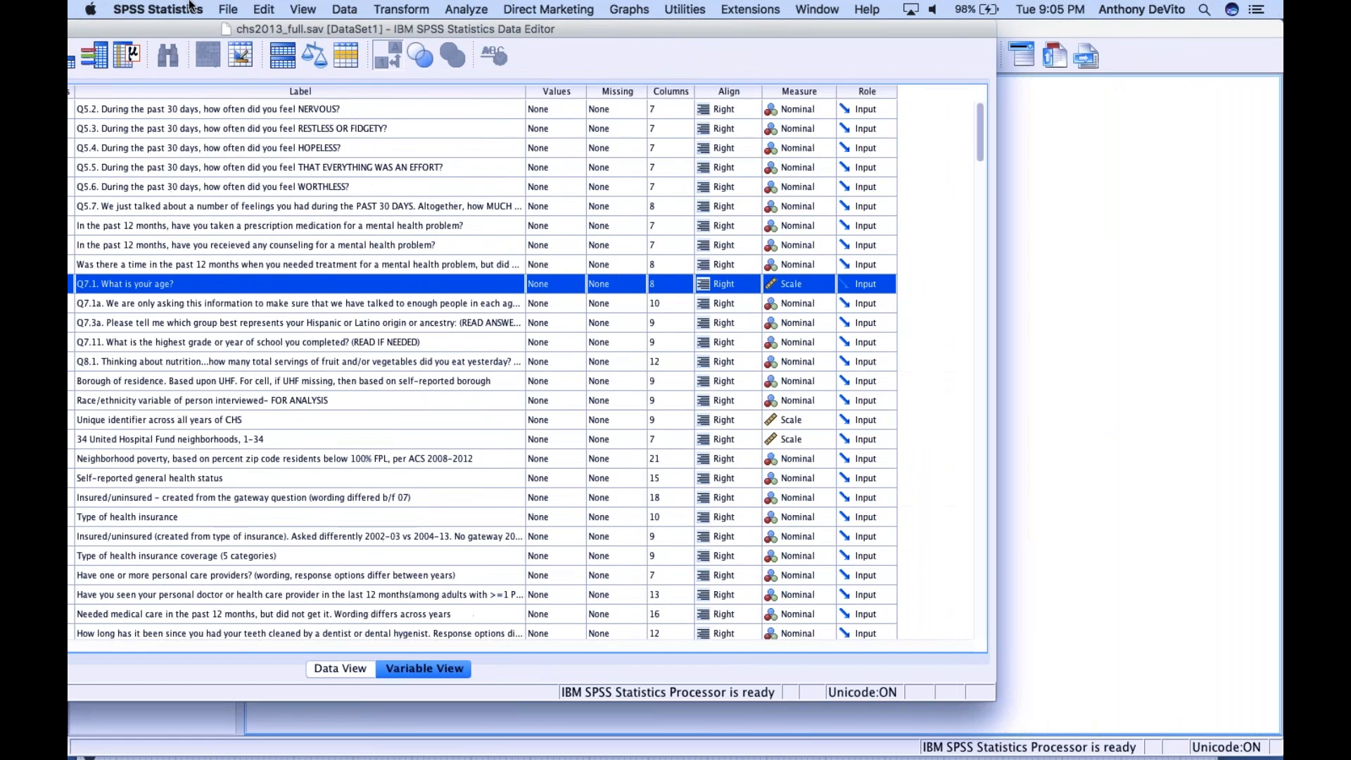
pyautogui.click(809, 285)
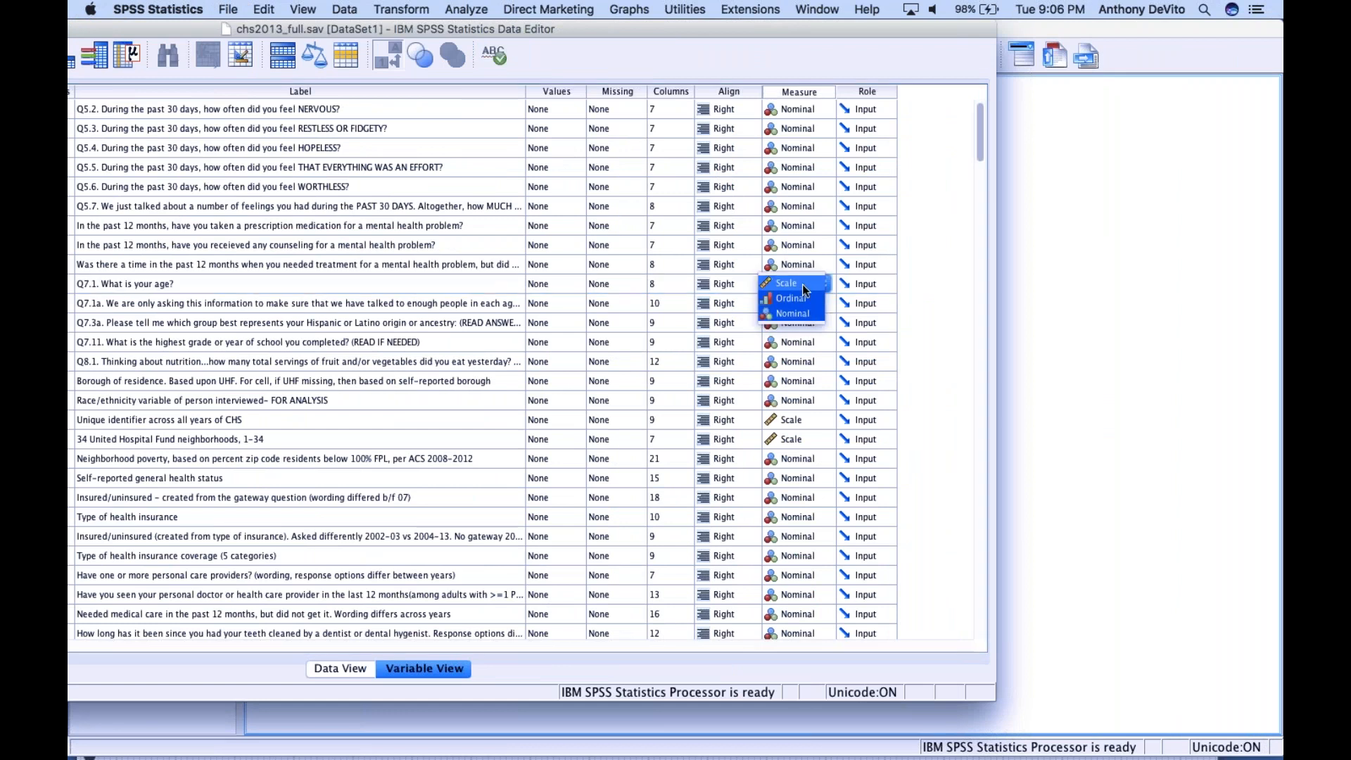
pyautogui.click(803, 282)
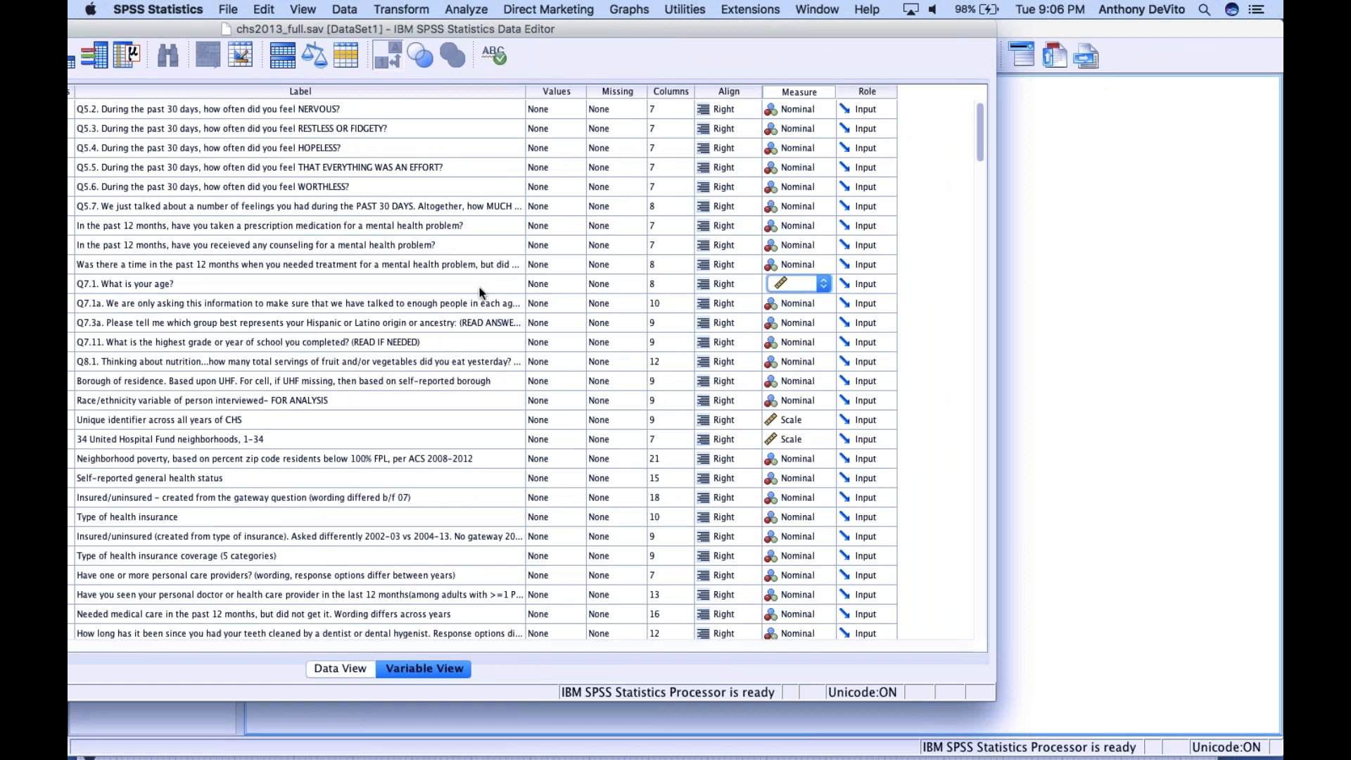
pyautogui.click(807, 108)
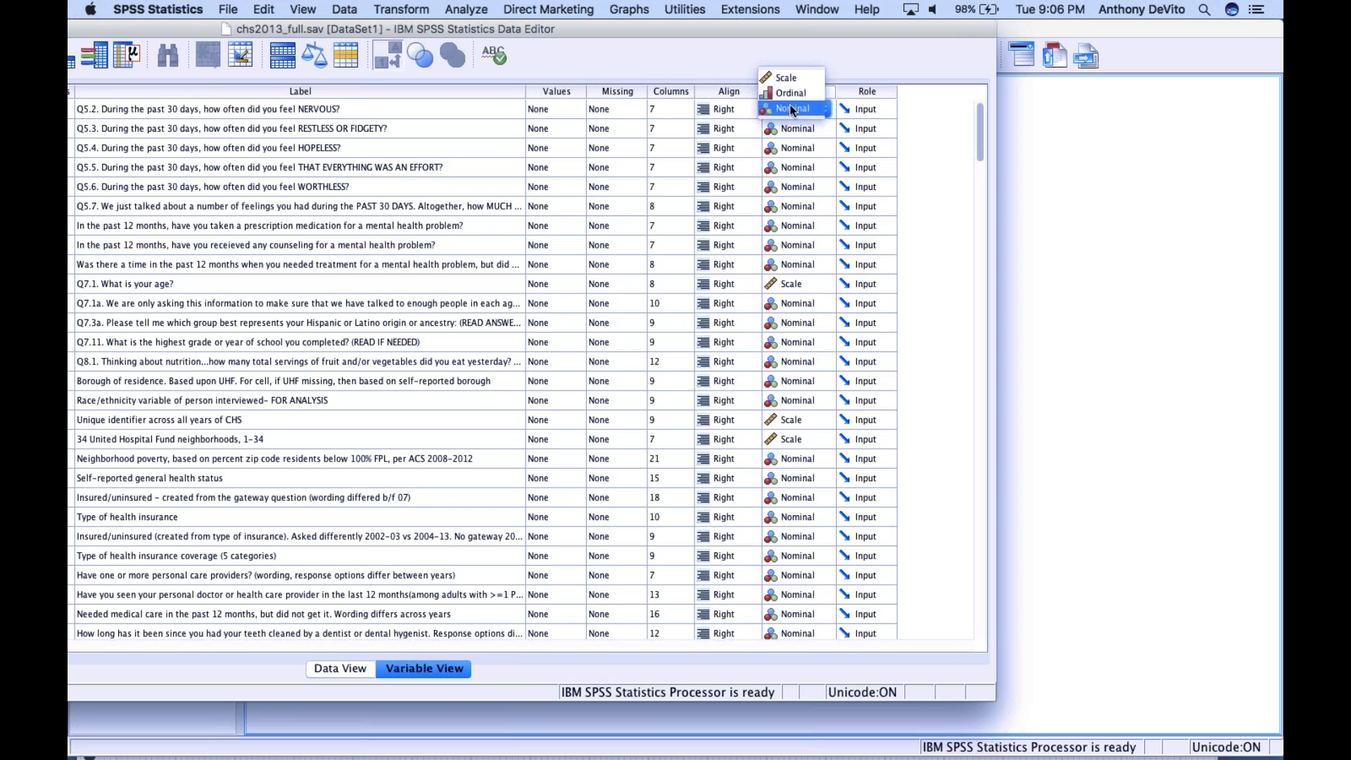
pyautogui.moveTo(653, 30); pyautogui.dragTo(937, 3)
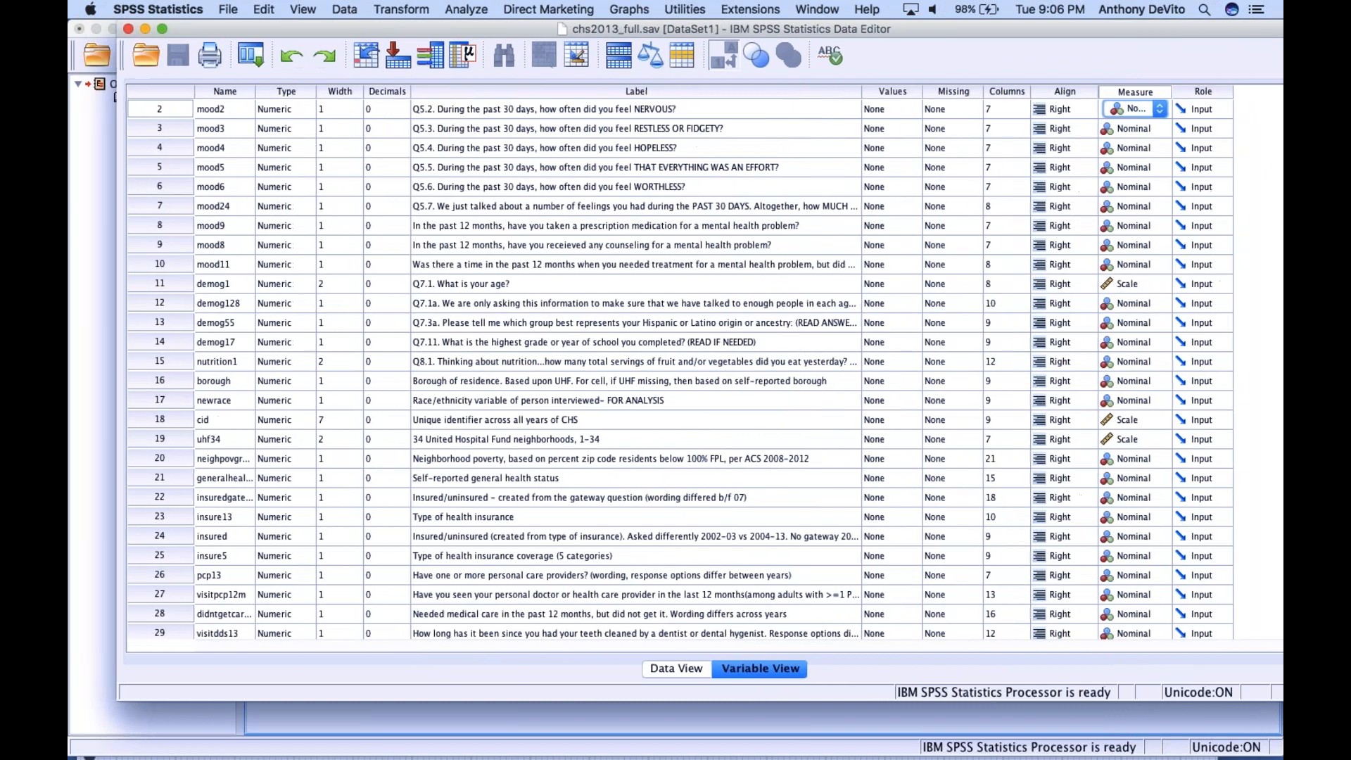
# Return to Data View, select the mood1 column and look through its case values
pyautogui.click(670, 669)
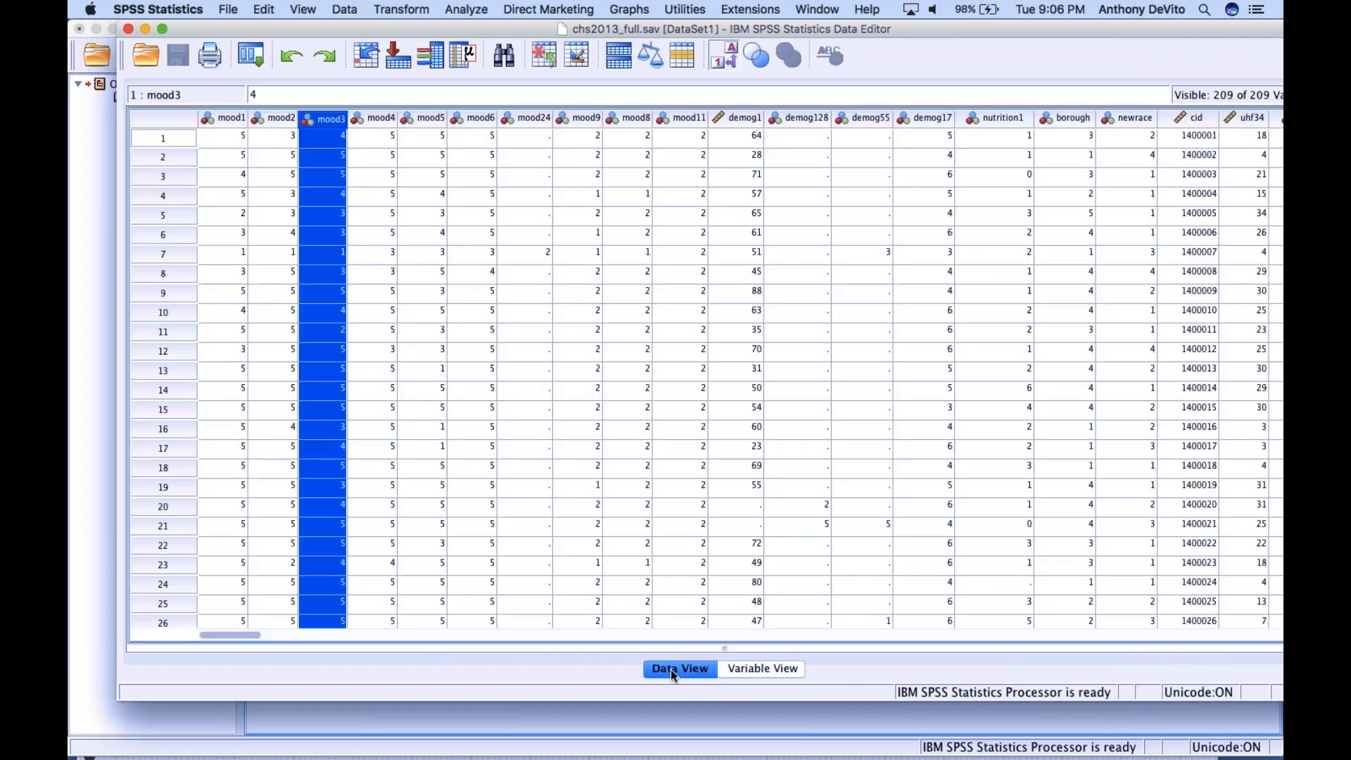
pyautogui.click(236, 120)
pyautogui.scroll(-8, 252, 272)
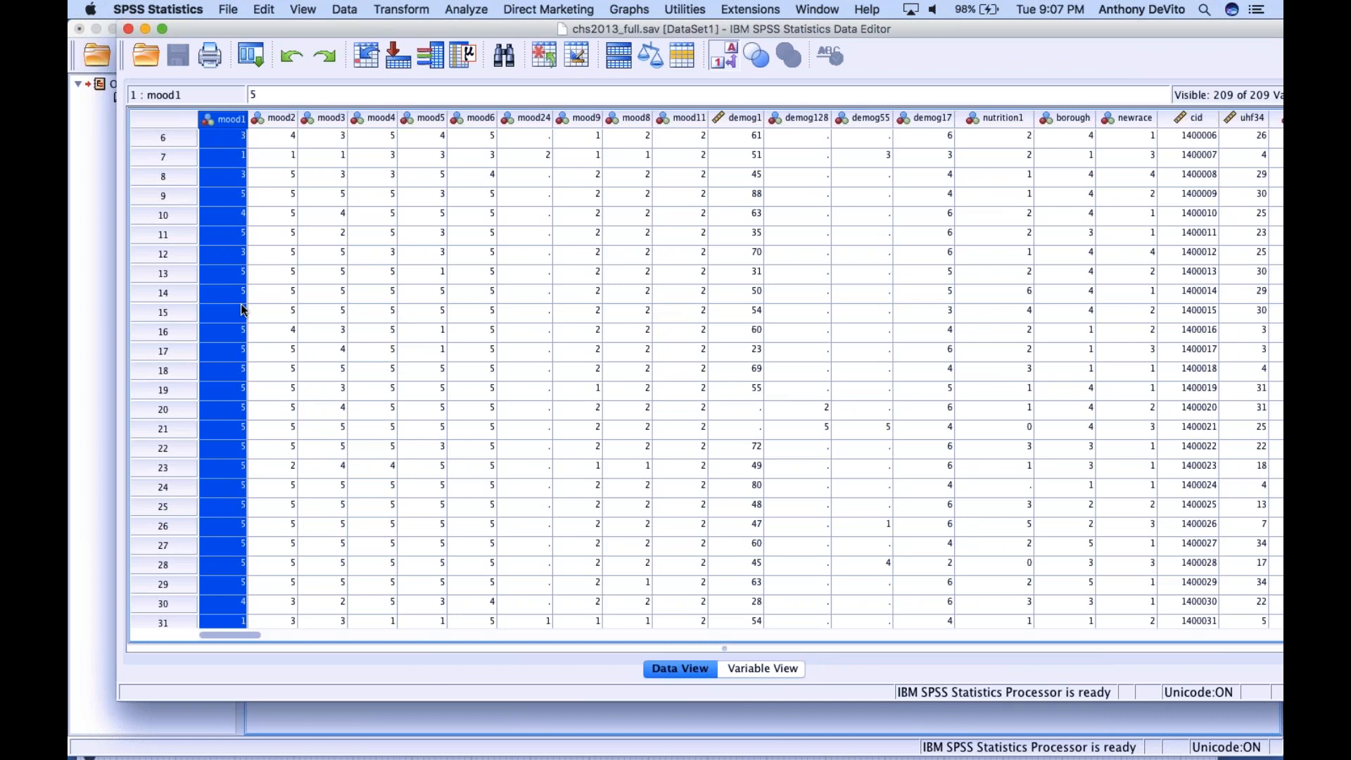
pyautogui.scroll(8, 242, 310)
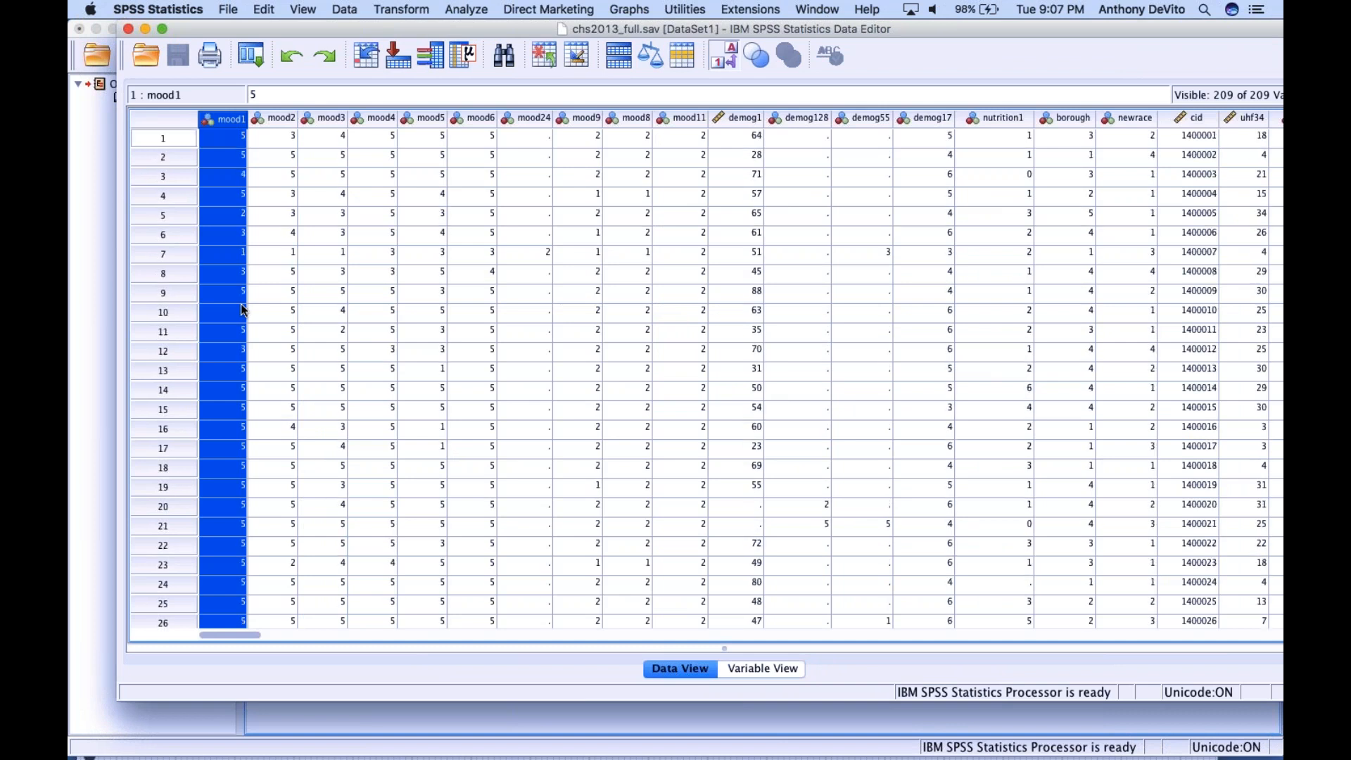
pyautogui.scroll(-20, 219, 266)
pyautogui.scroll(20, 219, 266)
# Inspect individual case values in the demog1 column, from case 1 down to case 18
pyautogui.click(747, 137)
pyautogui.click(746, 156)
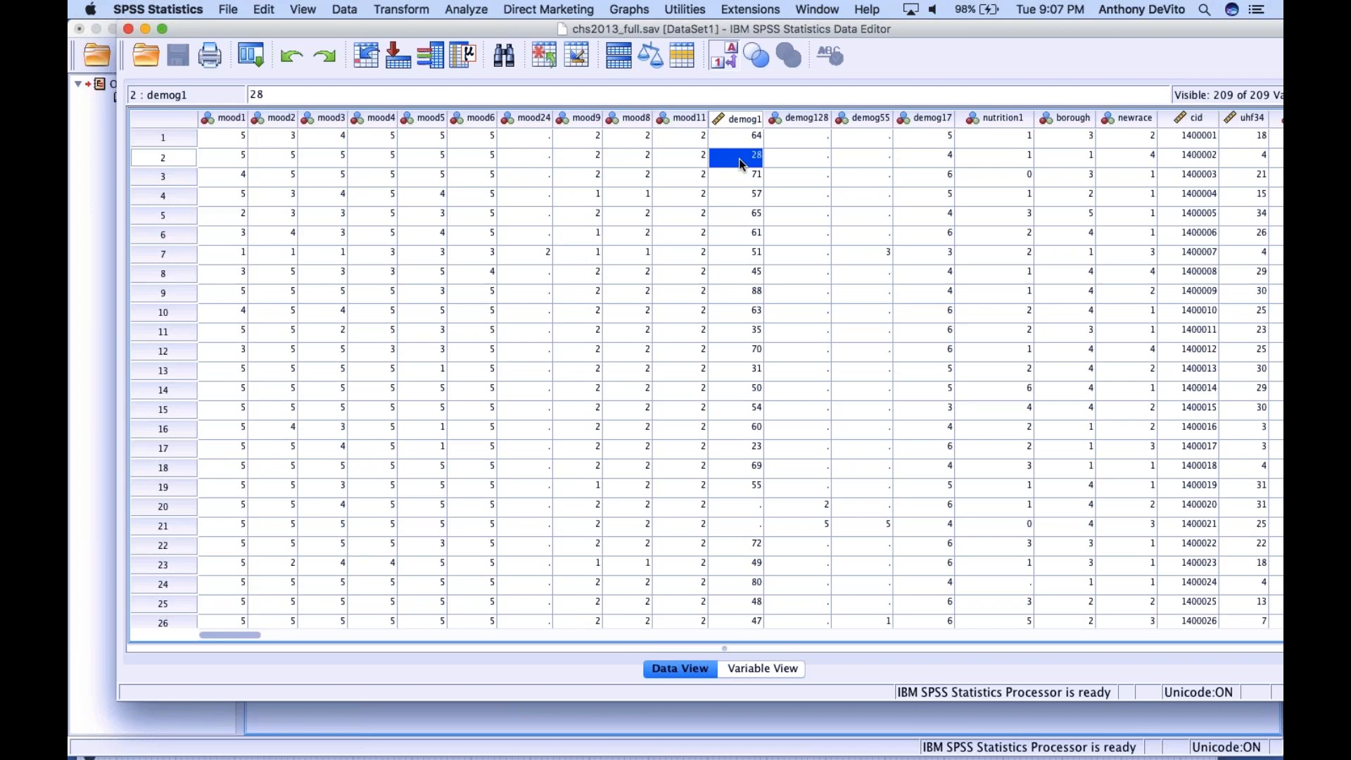
pyautogui.click(738, 357)
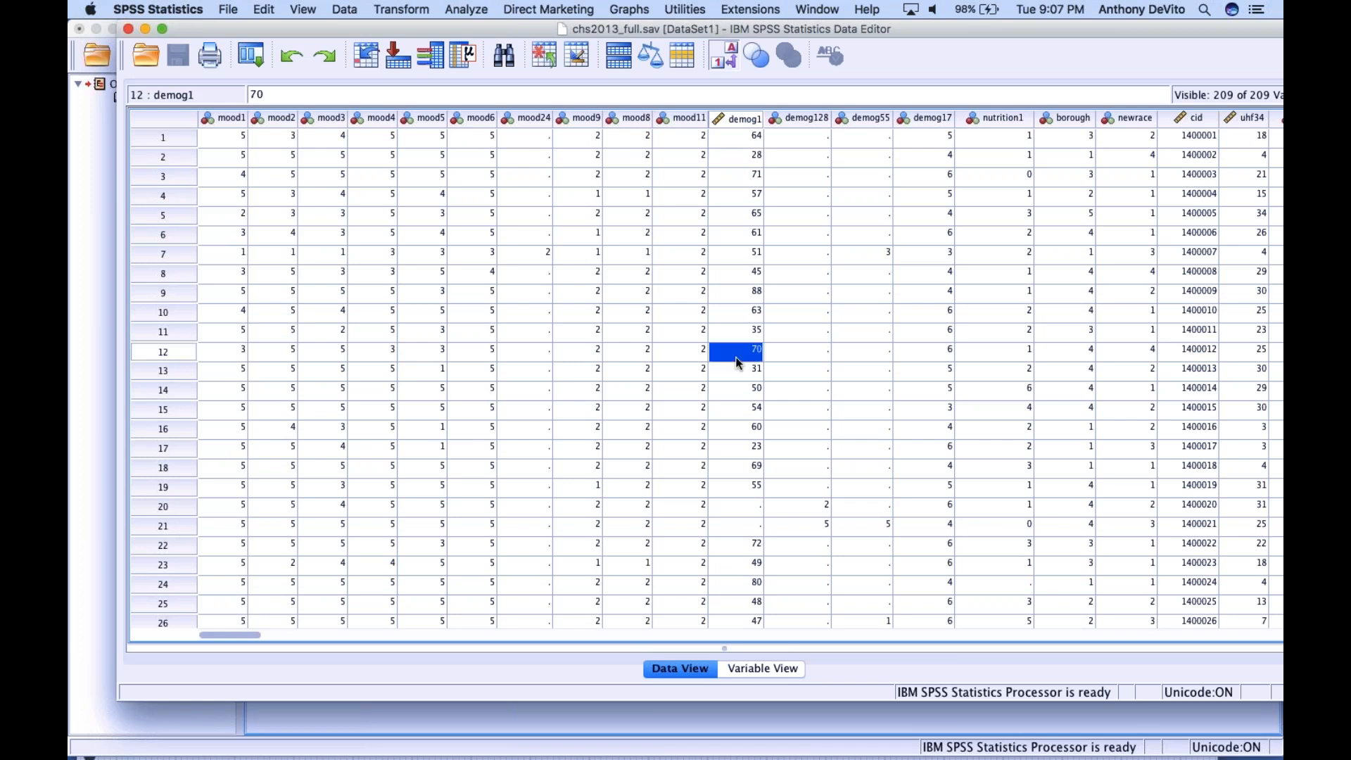
pyautogui.click(742, 394)
pyautogui.click(749, 429)
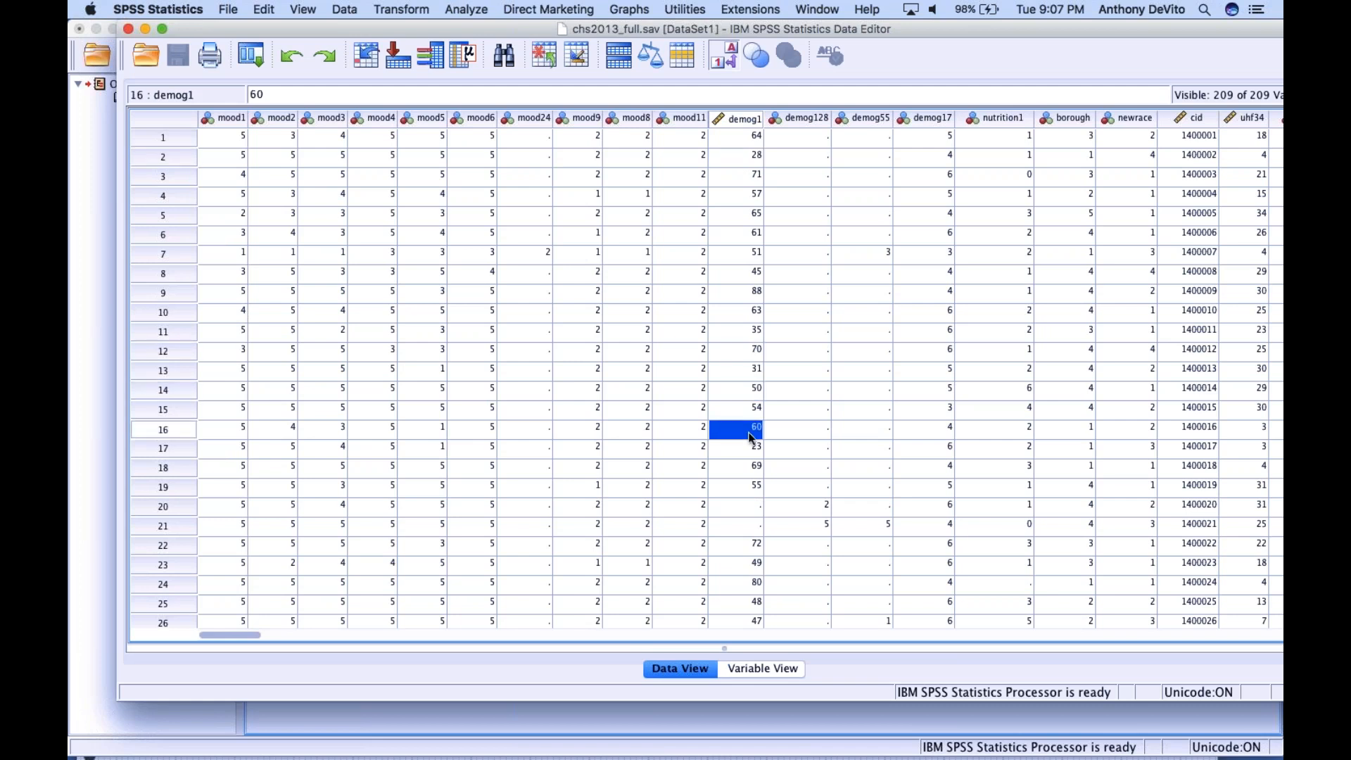
pyautogui.click(744, 450)
pyautogui.click(740, 471)
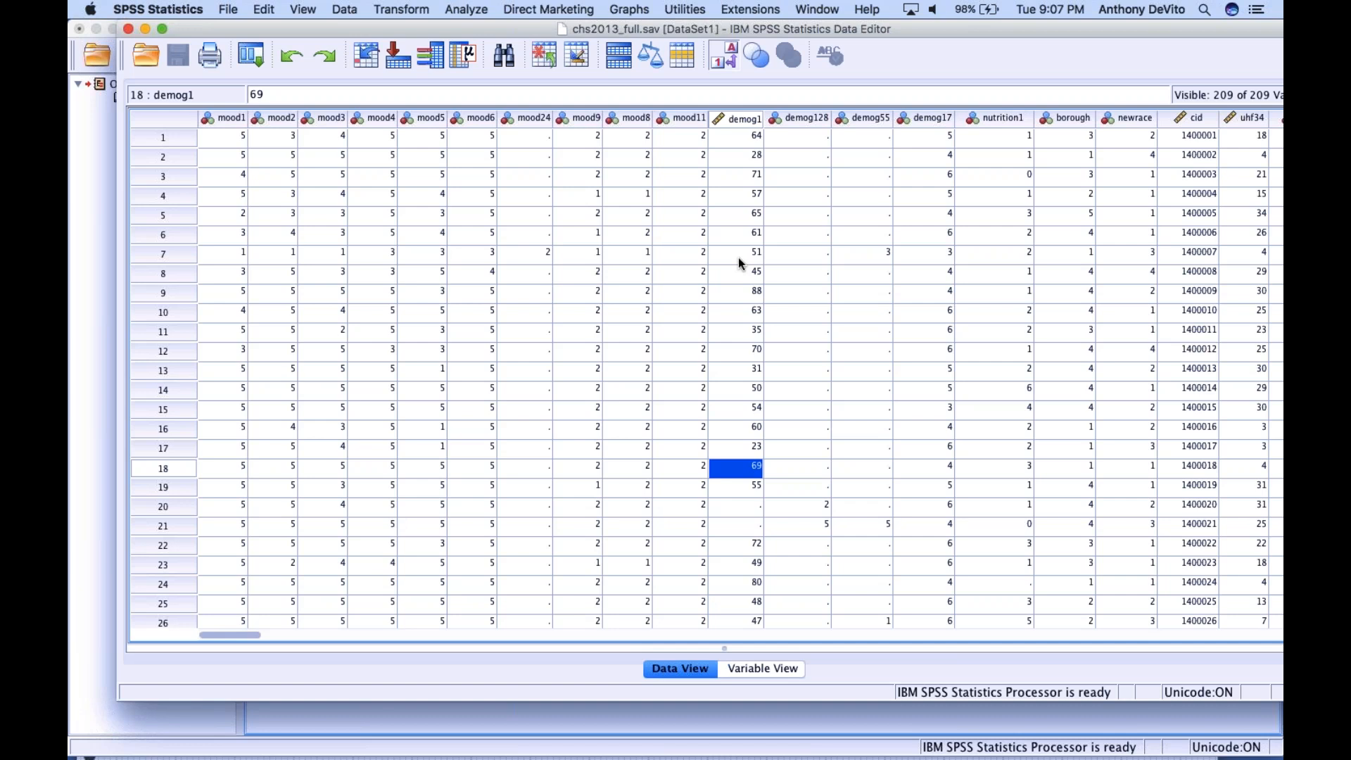
# Select the rows of cases 1, 4 and 8, and the whole demog1 and mood1 columns, to compare cases with variables
pyautogui.click(174, 140)
pyautogui.click(176, 196)
pyautogui.click(182, 271)
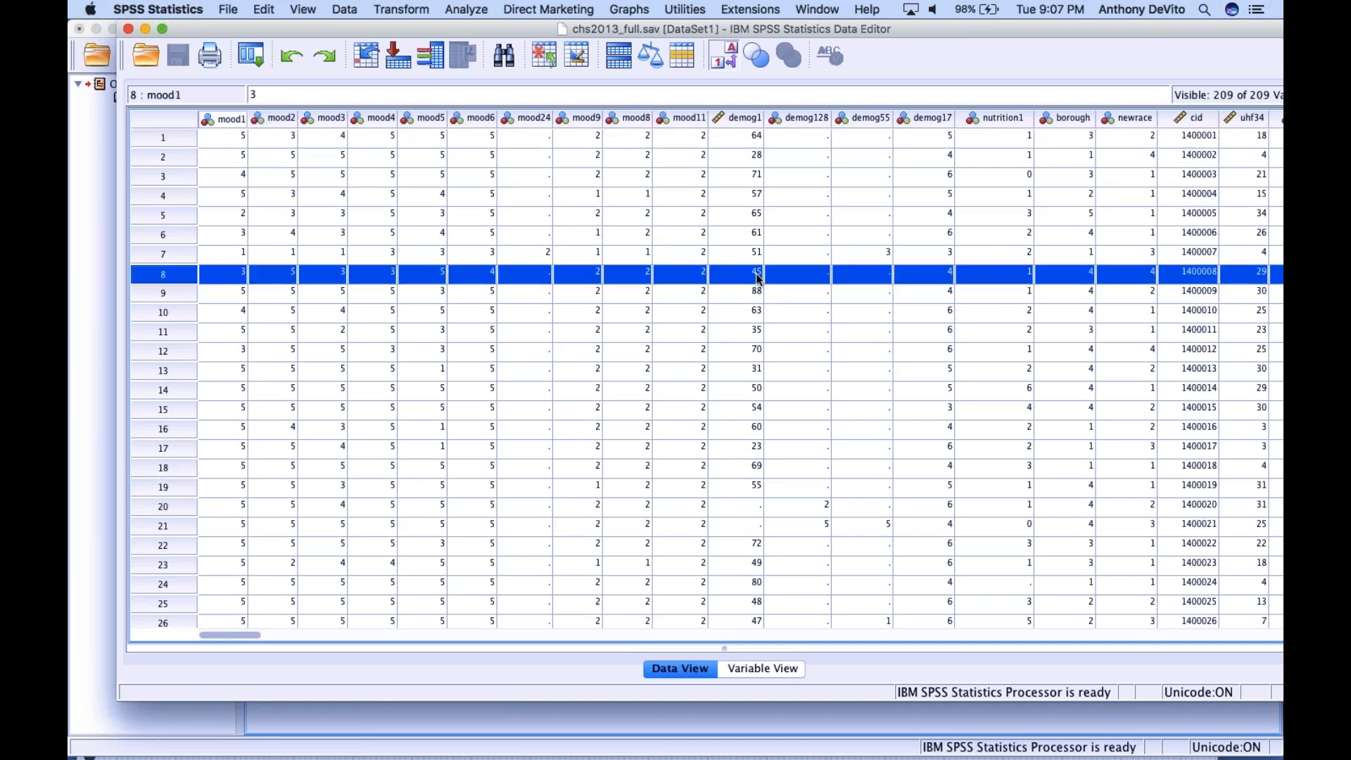
pyautogui.click(739, 118)
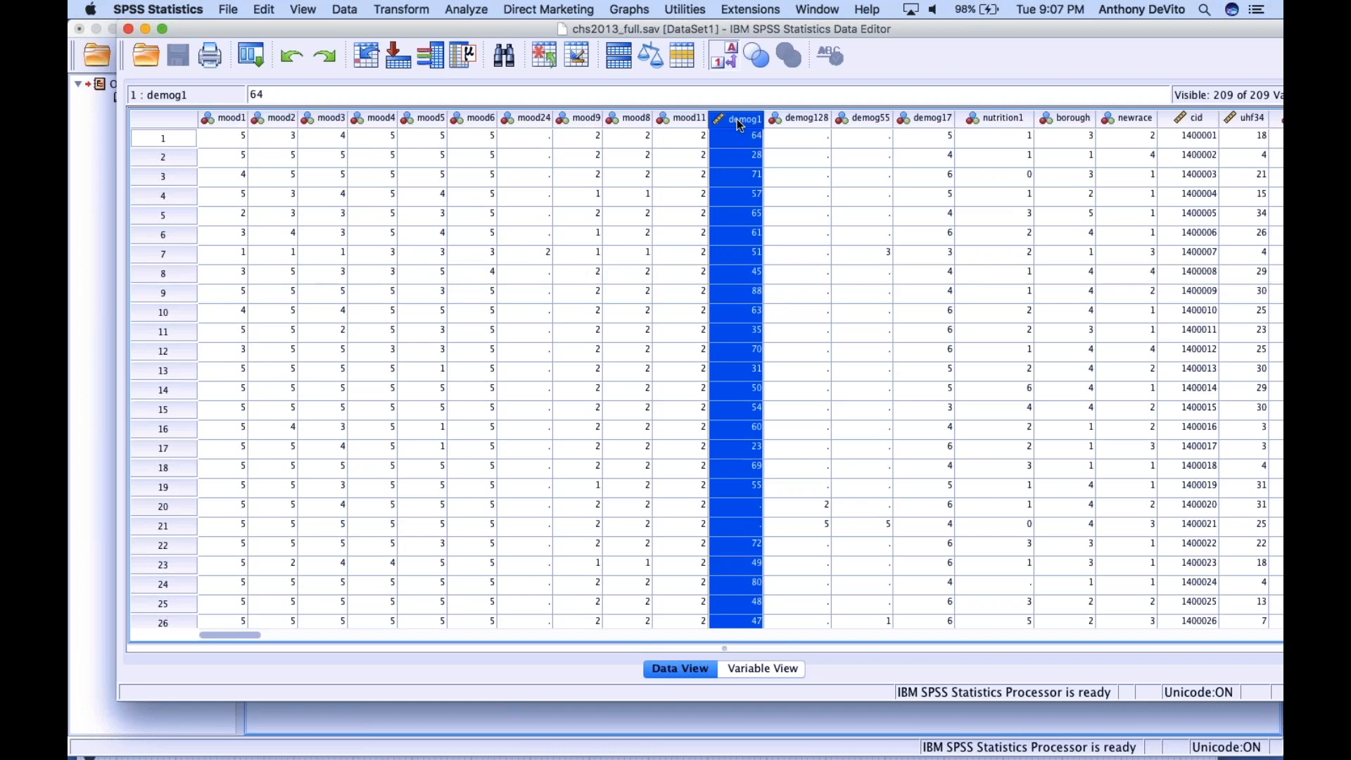
pyautogui.click(227, 120)
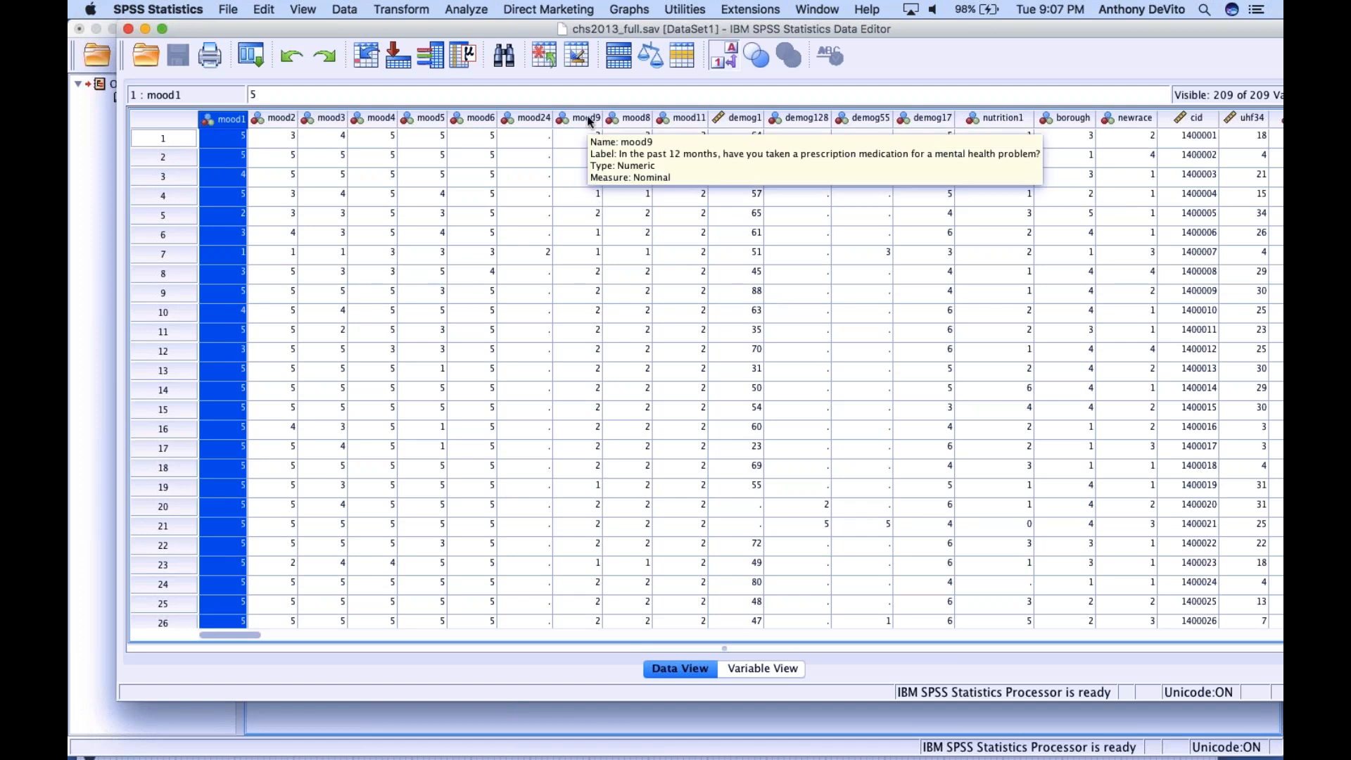
# Show Variable View, move the data editor aside and minimize the Output1 viewer to uncover the review project folder
pyautogui.click(775, 667)
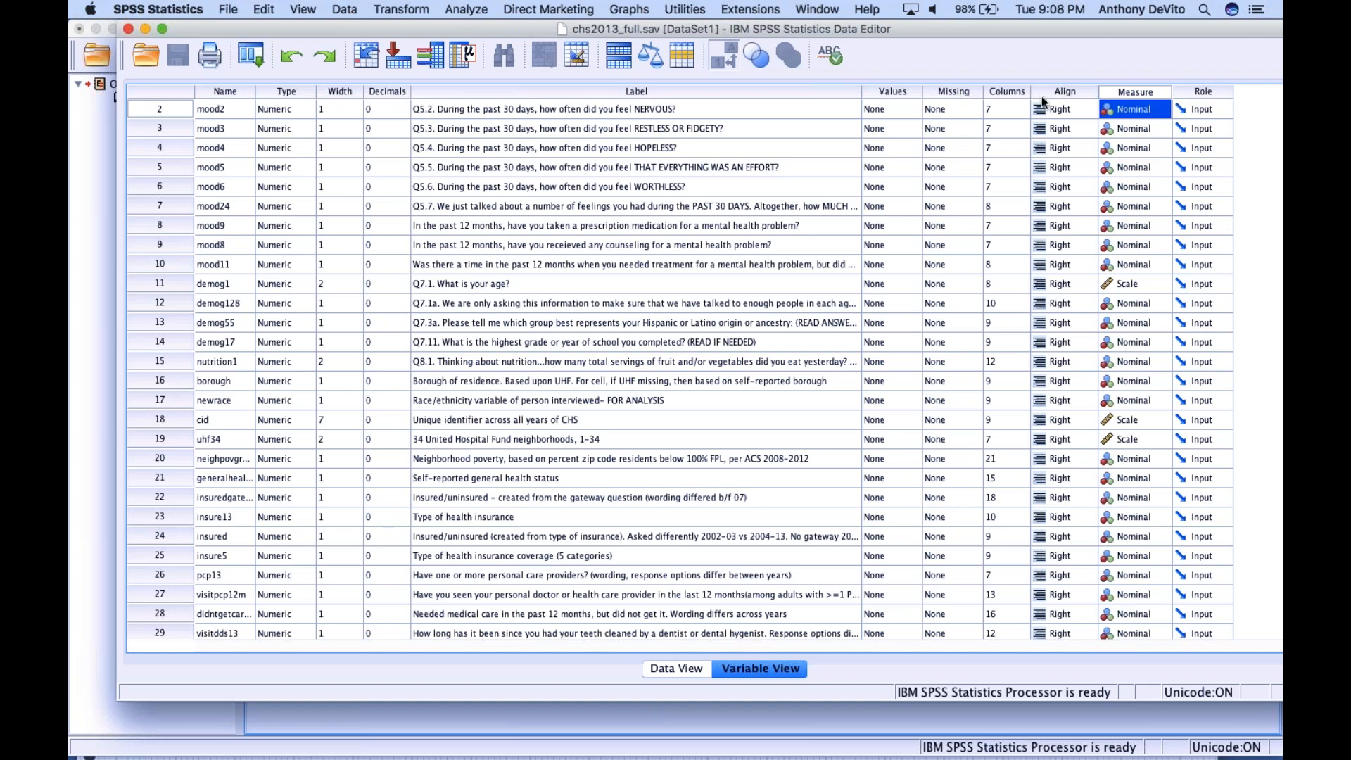
pyautogui.press('super+Tab')
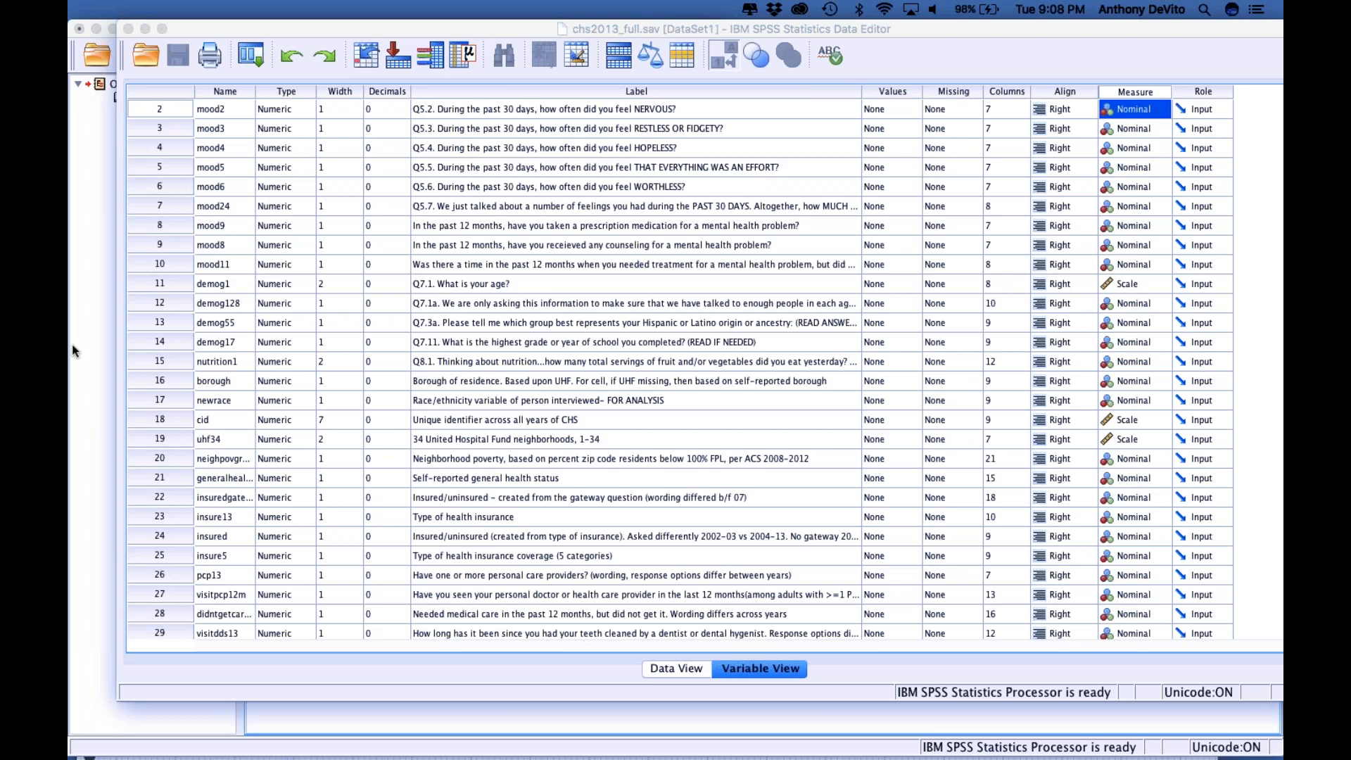
pyautogui.moveTo(235, 31); pyautogui.dragTo(444, 276)
pyautogui.click(254, 184)
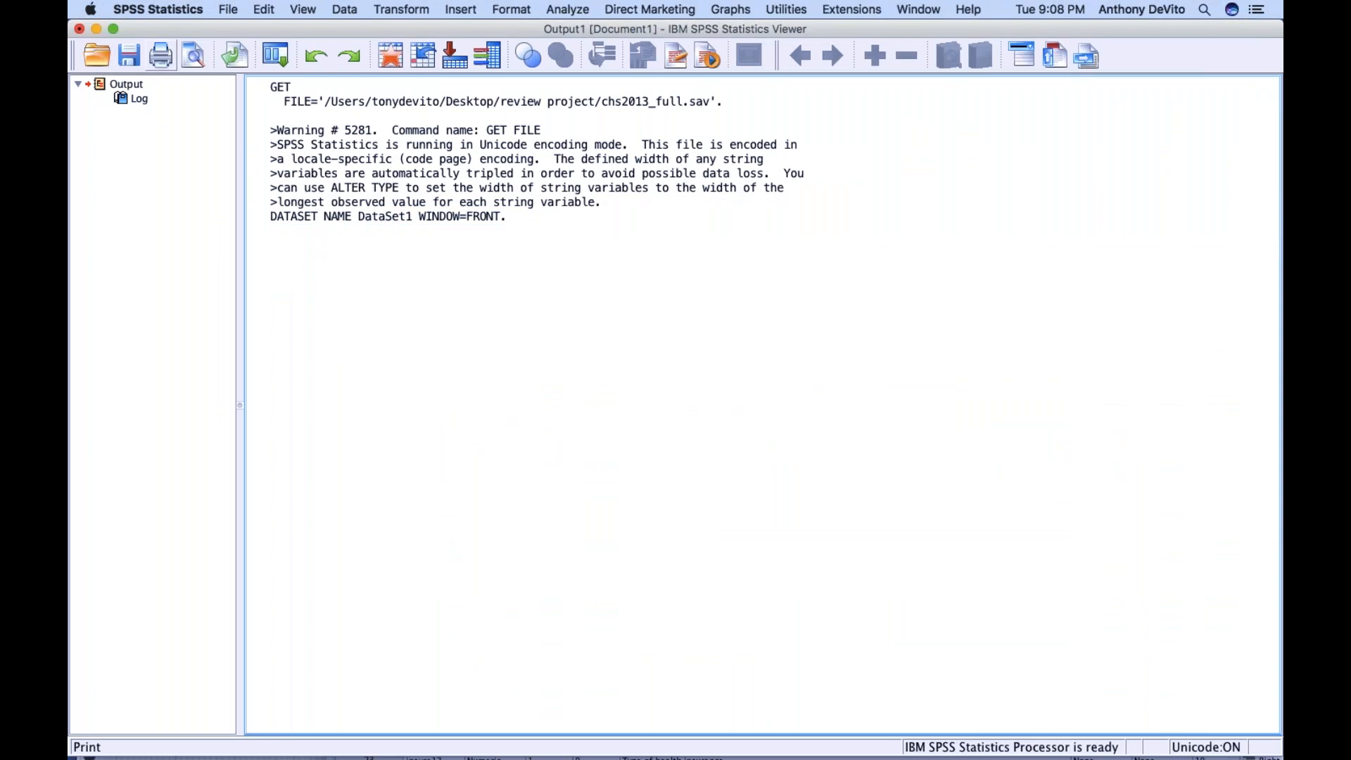
pyautogui.click(96, 29)
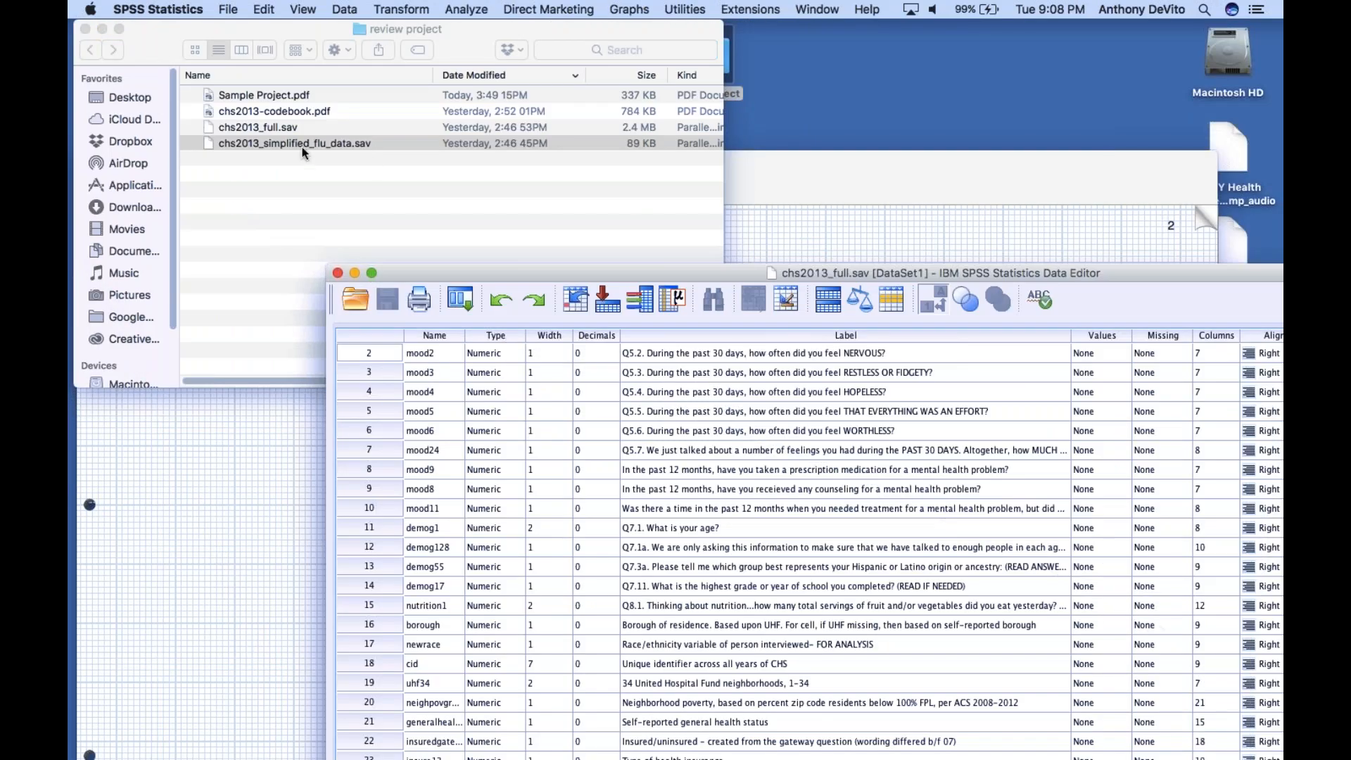
# Open chs2013-codebook.pdf from the review project folder in Finder
pyautogui.click(376, 175)
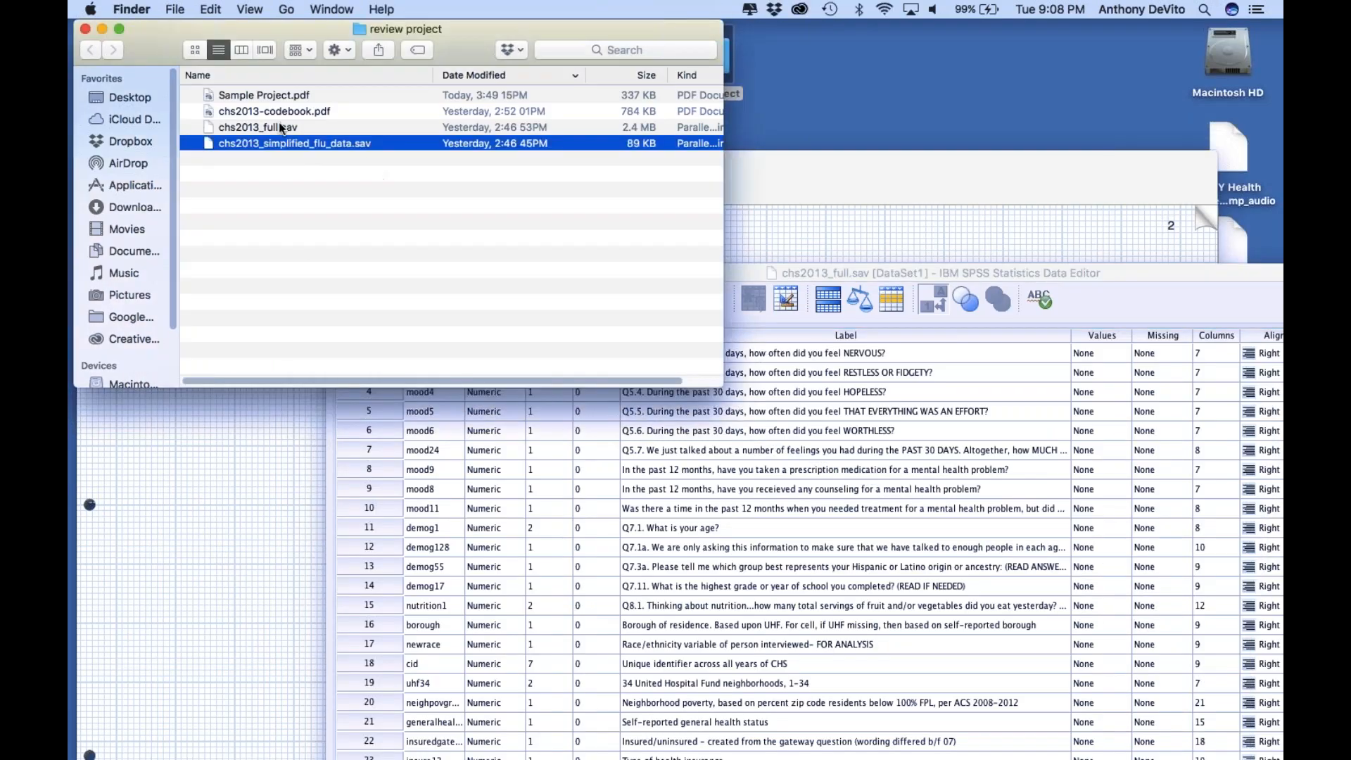
pyautogui.click(246, 112)
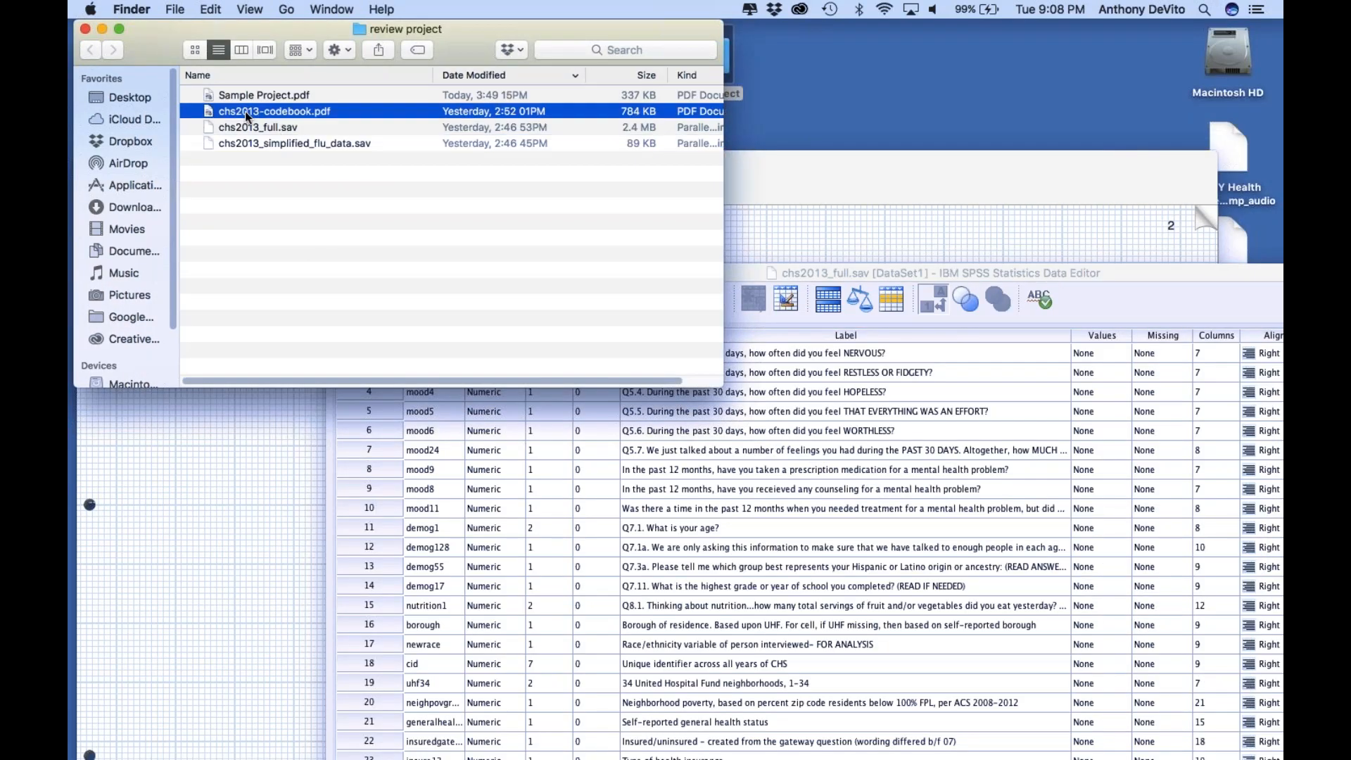
pyautogui.doubleClick(209, 112)
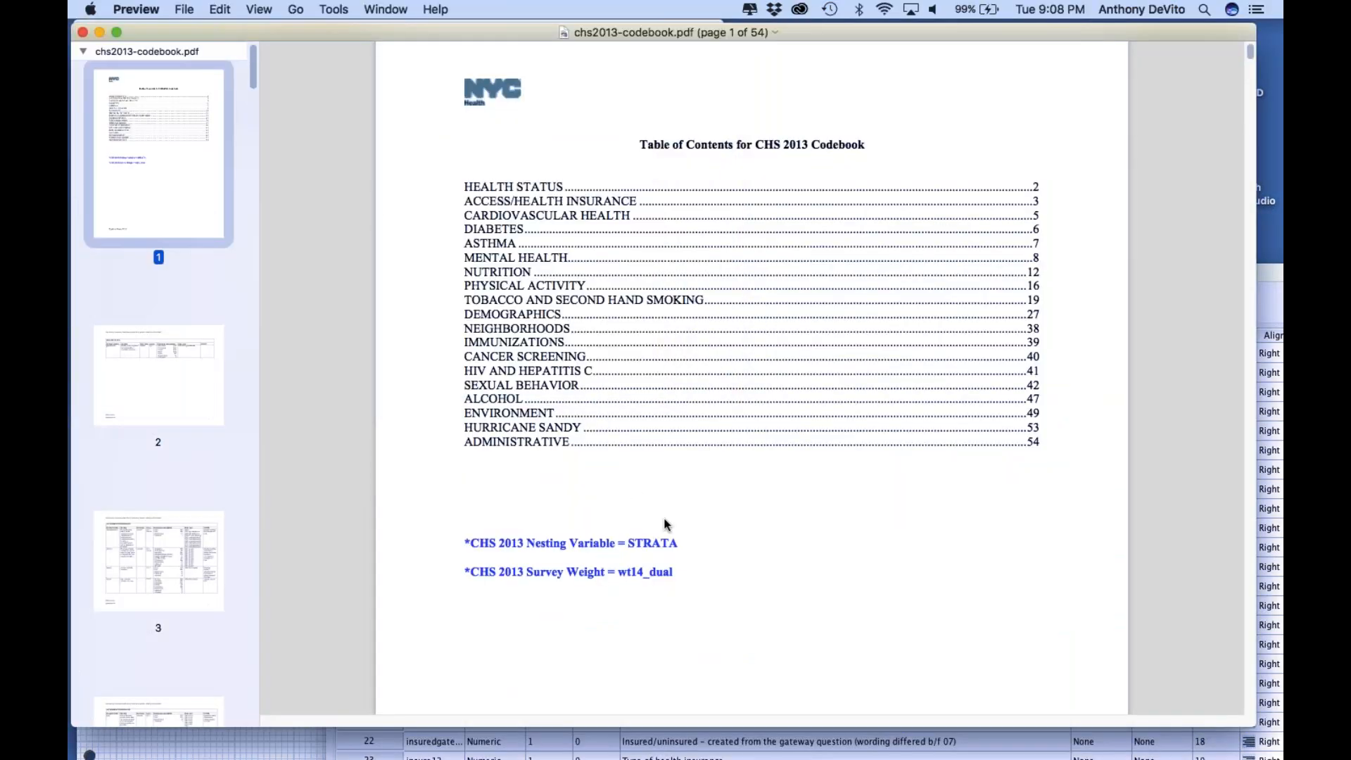
# Browse the codebook to the Cardiovascular Health table on page 5, and return to the Access/Health Insurance table on page 3
pyautogui.scroll(-5, 159, 352)
pyautogui.click(197, 454)
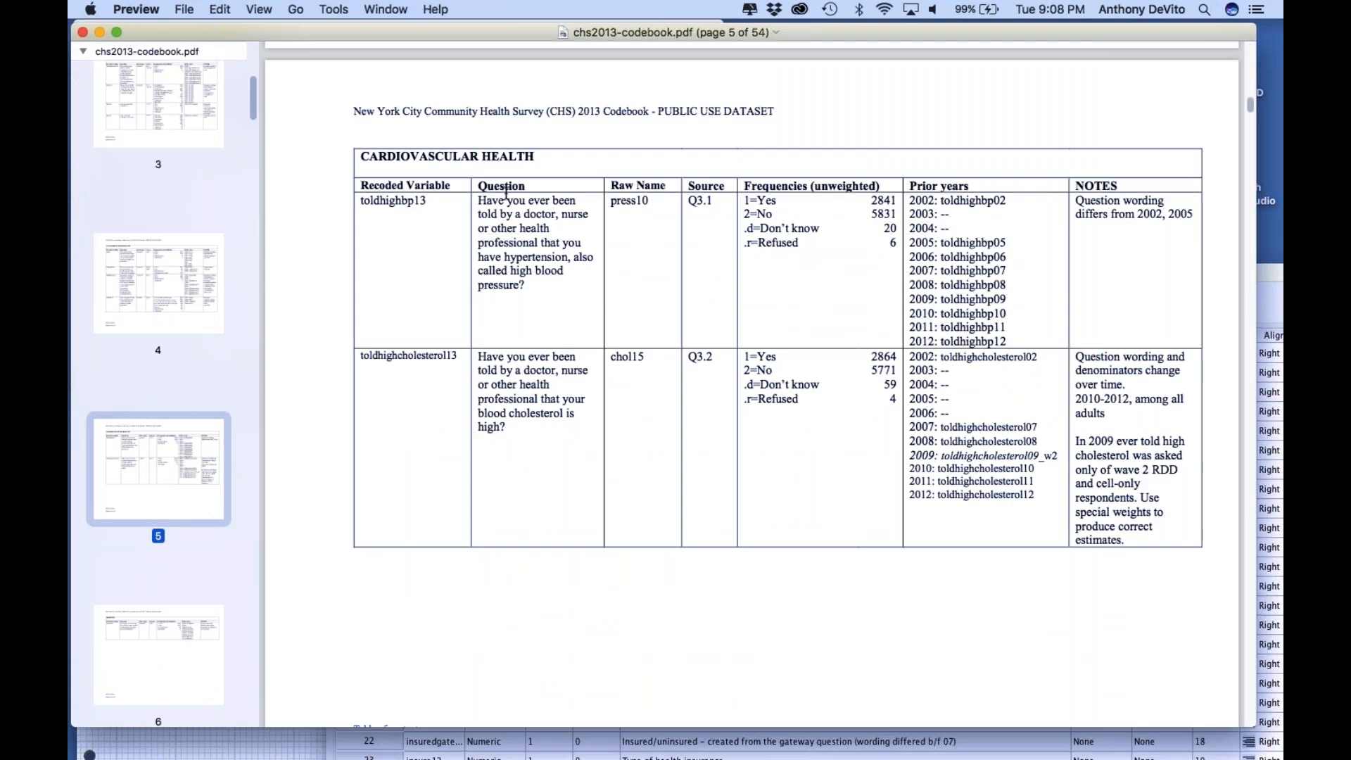
pyautogui.scroll(-7, 183, 493)
pyautogui.scroll(12, 183, 493)
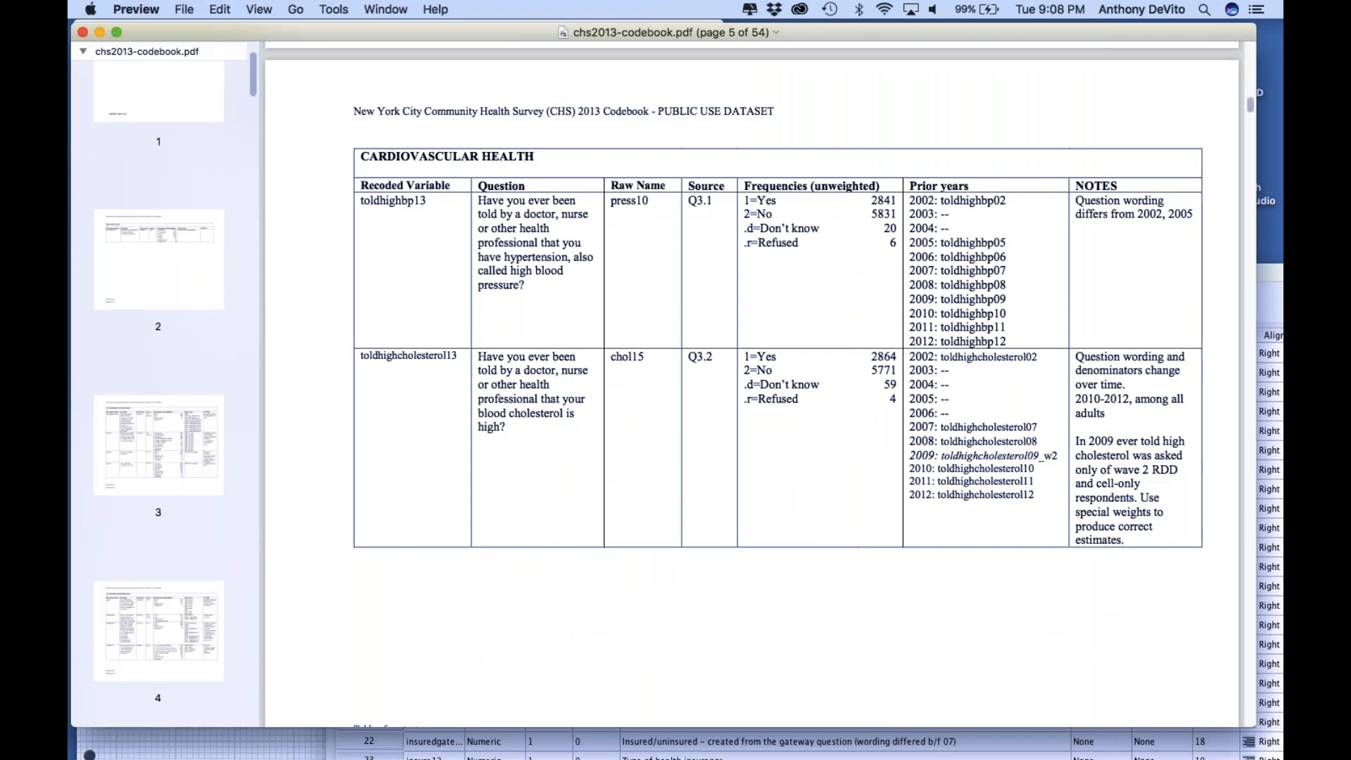
pyautogui.scroll(2, 172, 504)
pyautogui.click(172, 504)
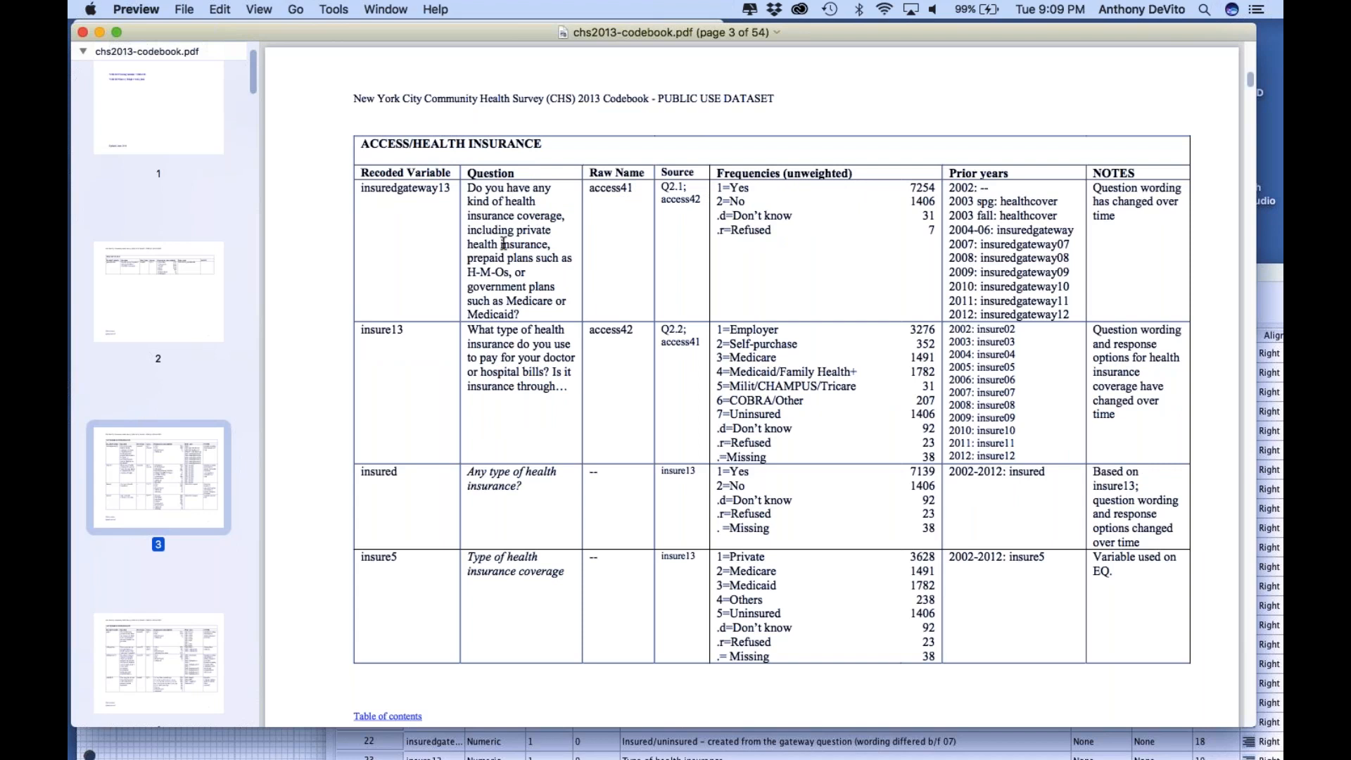
# View the Health Status table on page 2 and return to the Access/Health Insurance table
pyautogui.click(207, 304)
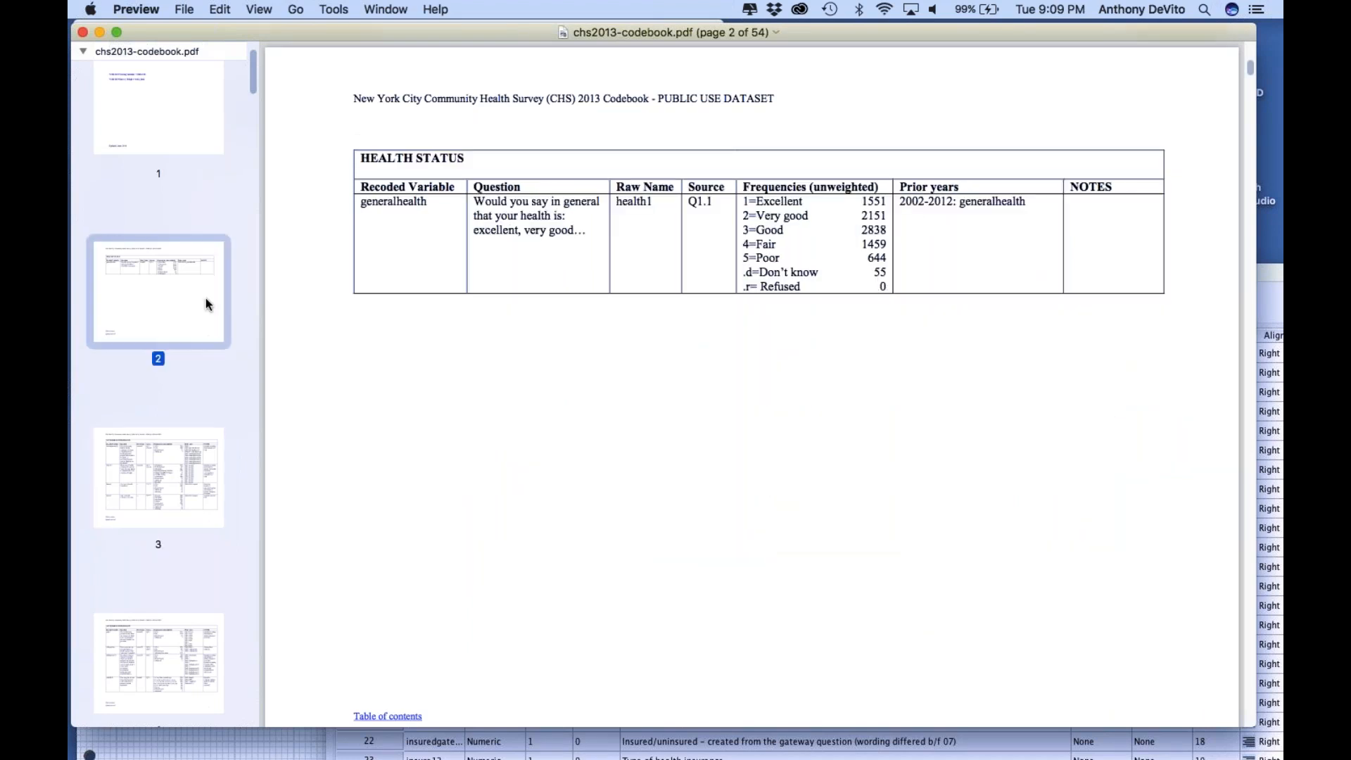
pyautogui.scroll(3, 205, 298)
pyautogui.scroll(-5, 209, 333)
pyautogui.click(209, 334)
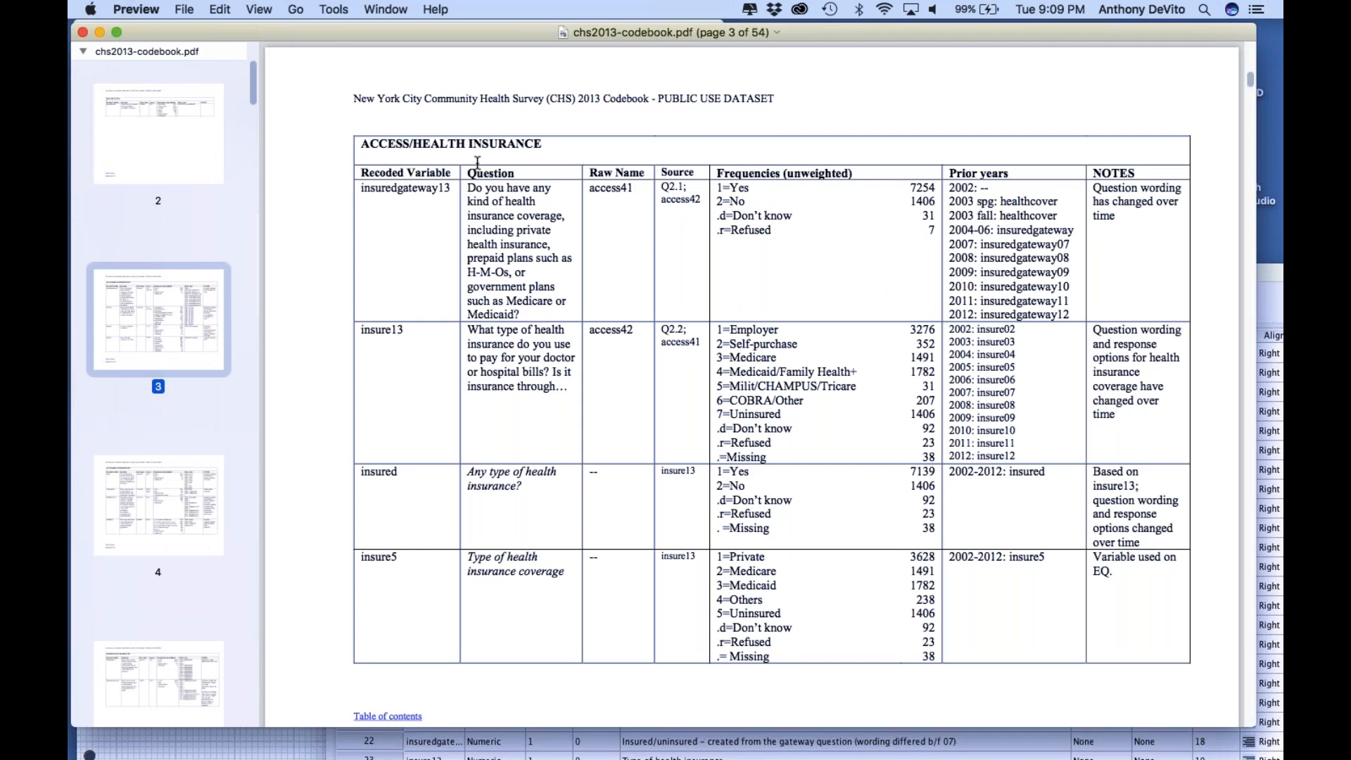
# Page ahead from the health insurance tables and settle on the Cardiovascular Health table on page 5
pyautogui.click(202, 482)
pyautogui.scroll(-4, 199, 465)
pyautogui.click(186, 470)
pyautogui.scroll(-4, 185, 470)
pyautogui.click(185, 470)
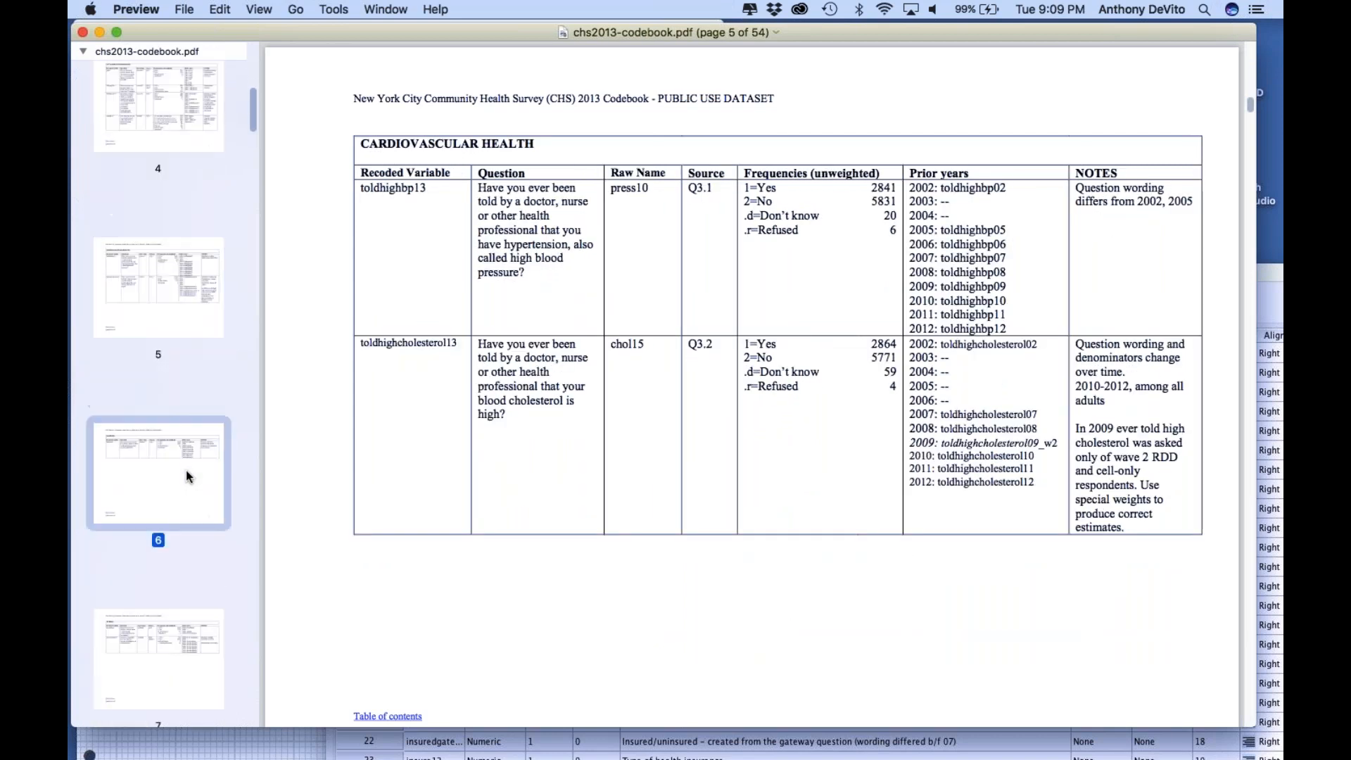
pyautogui.click(168, 261)
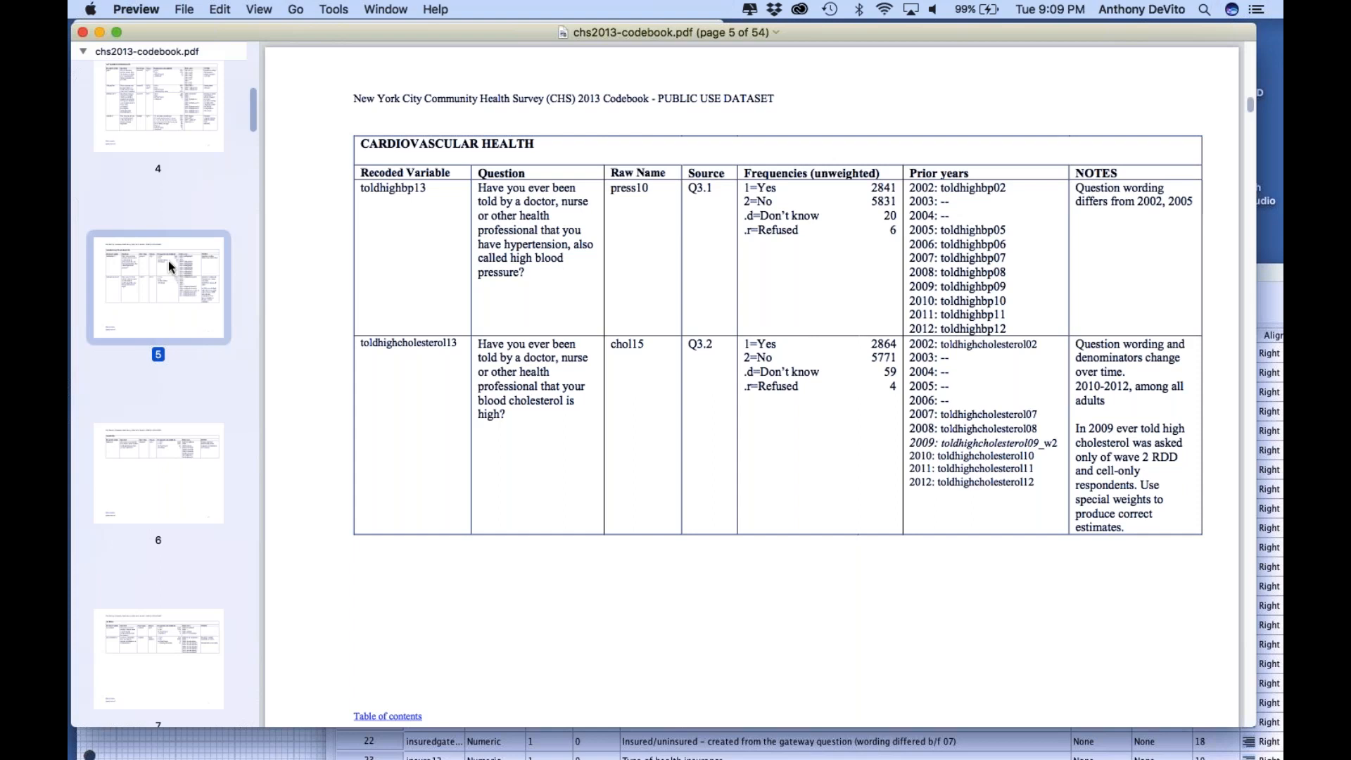
# Page through the codebook past the Asthma table on page 7 to the Mental Health table on page 8
pyautogui.scroll(-2, 167, 260)
pyautogui.scroll(-2, 167, 261)
pyautogui.click(168, 284)
pyautogui.scroll(-2, 168, 284)
pyautogui.click(172, 379)
pyautogui.scroll(-5, 172, 378)
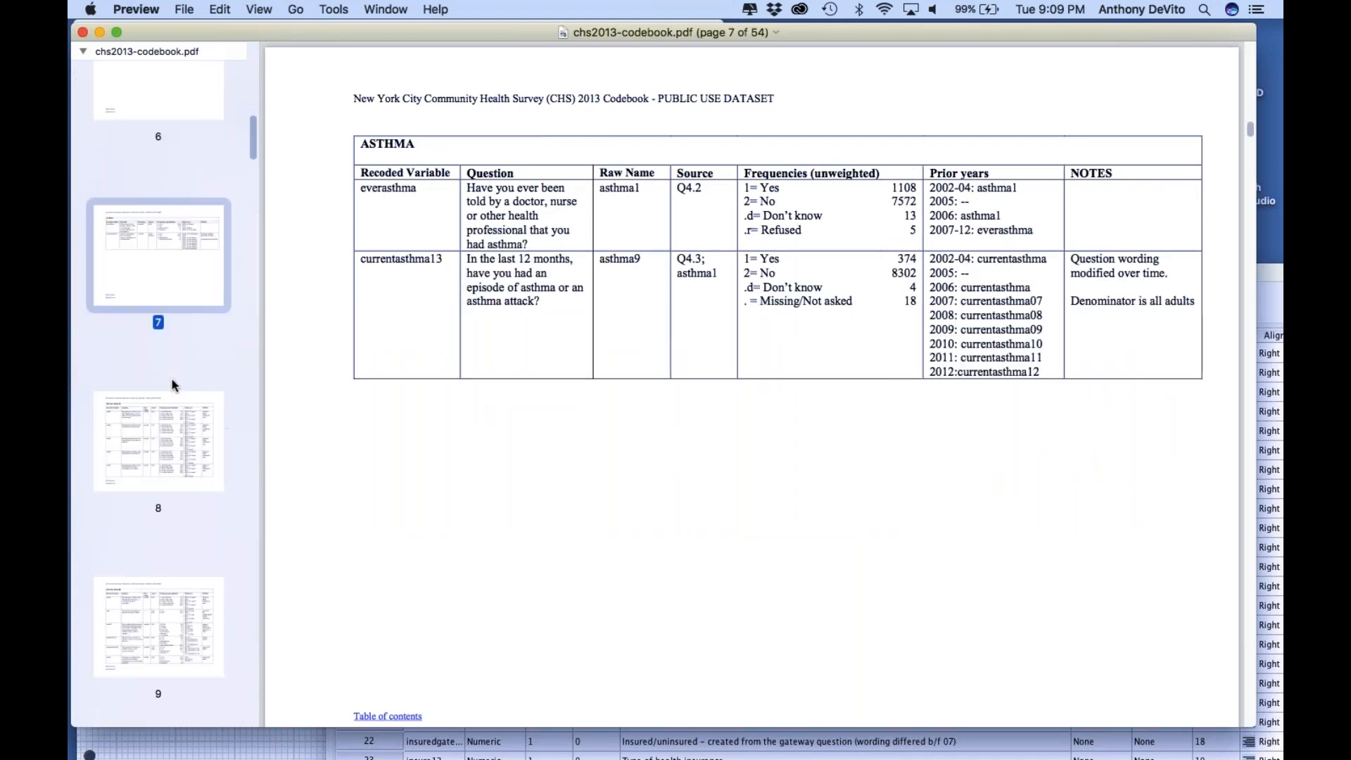
pyautogui.click(172, 365)
pyautogui.scroll(-5, 173, 360)
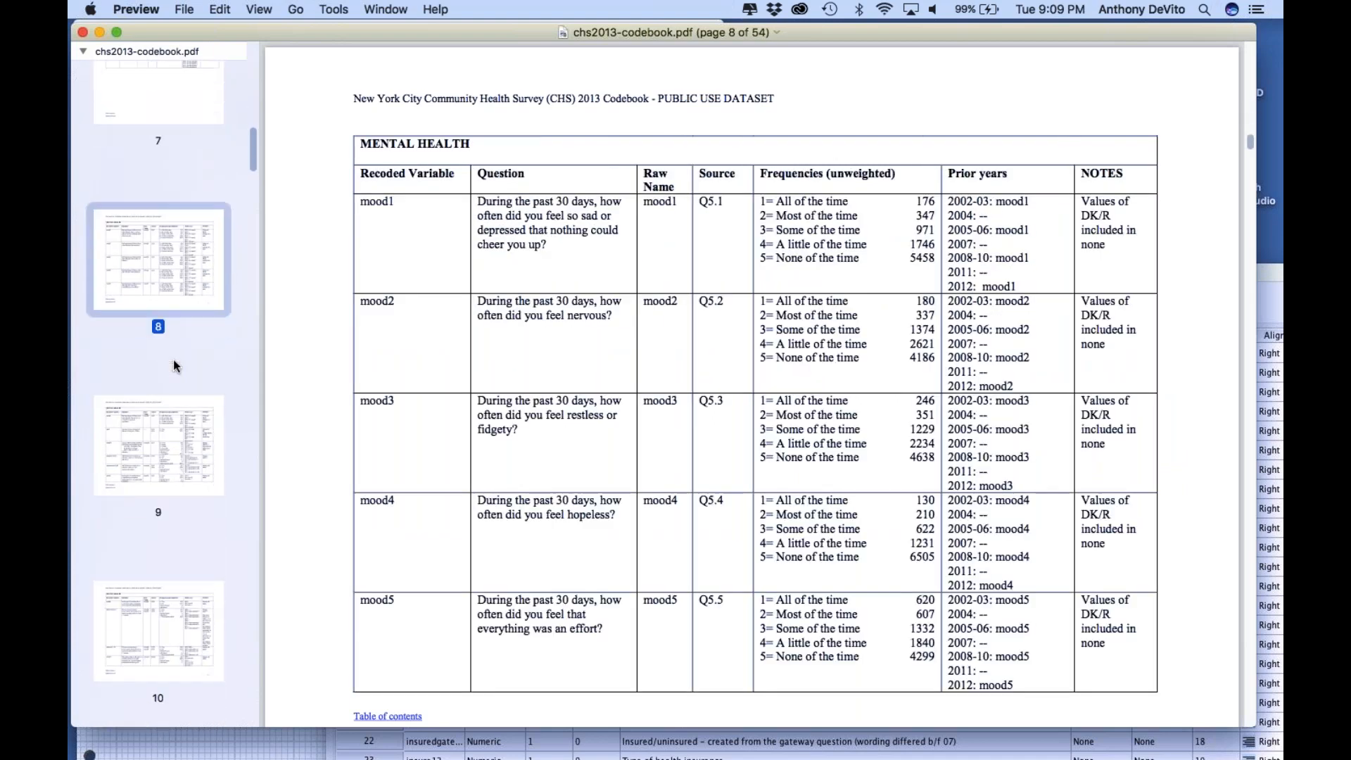
pyautogui.scroll(3, 186, 282)
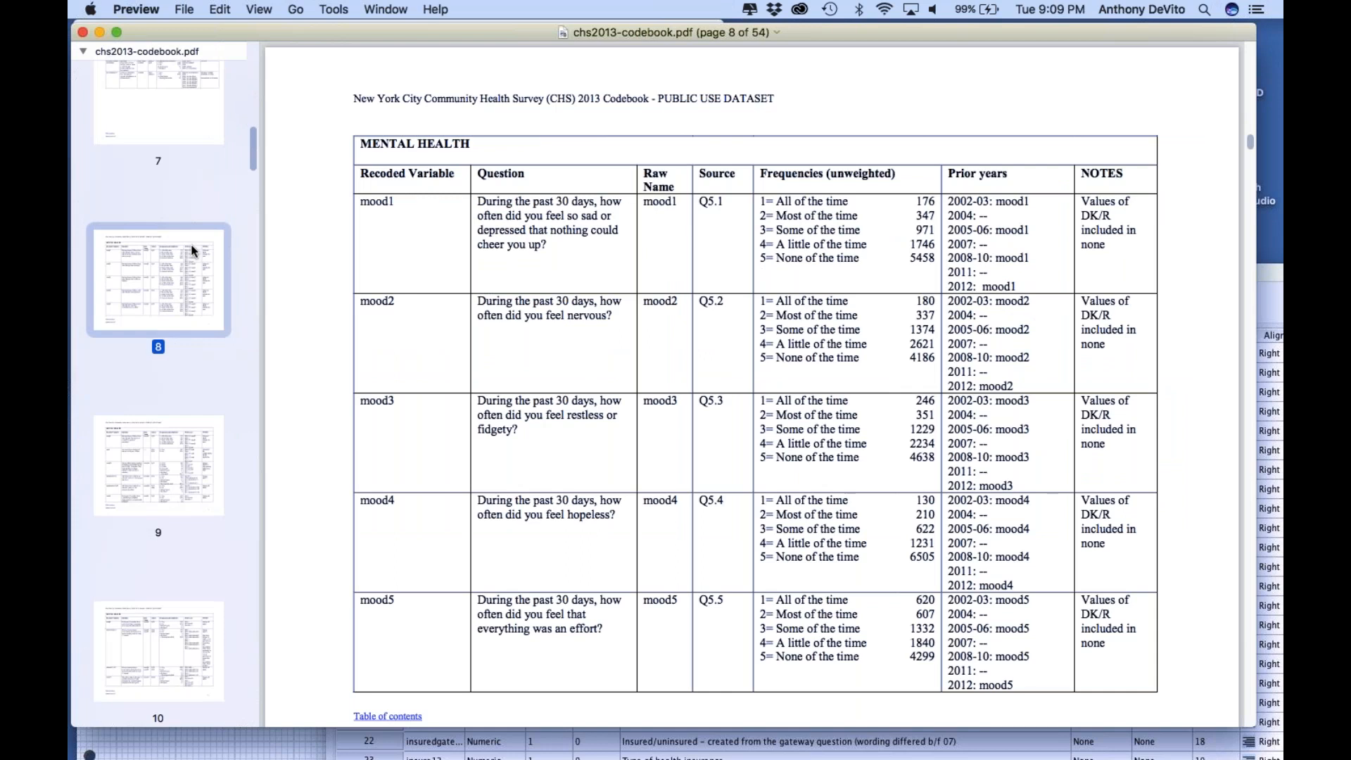
# Return to the Asthma table on page 7 and highlight the recoded variable everasthma, checking it against its raw name asthma1
pyautogui.scroll(5, 194, 250)
pyautogui.click(172, 317)
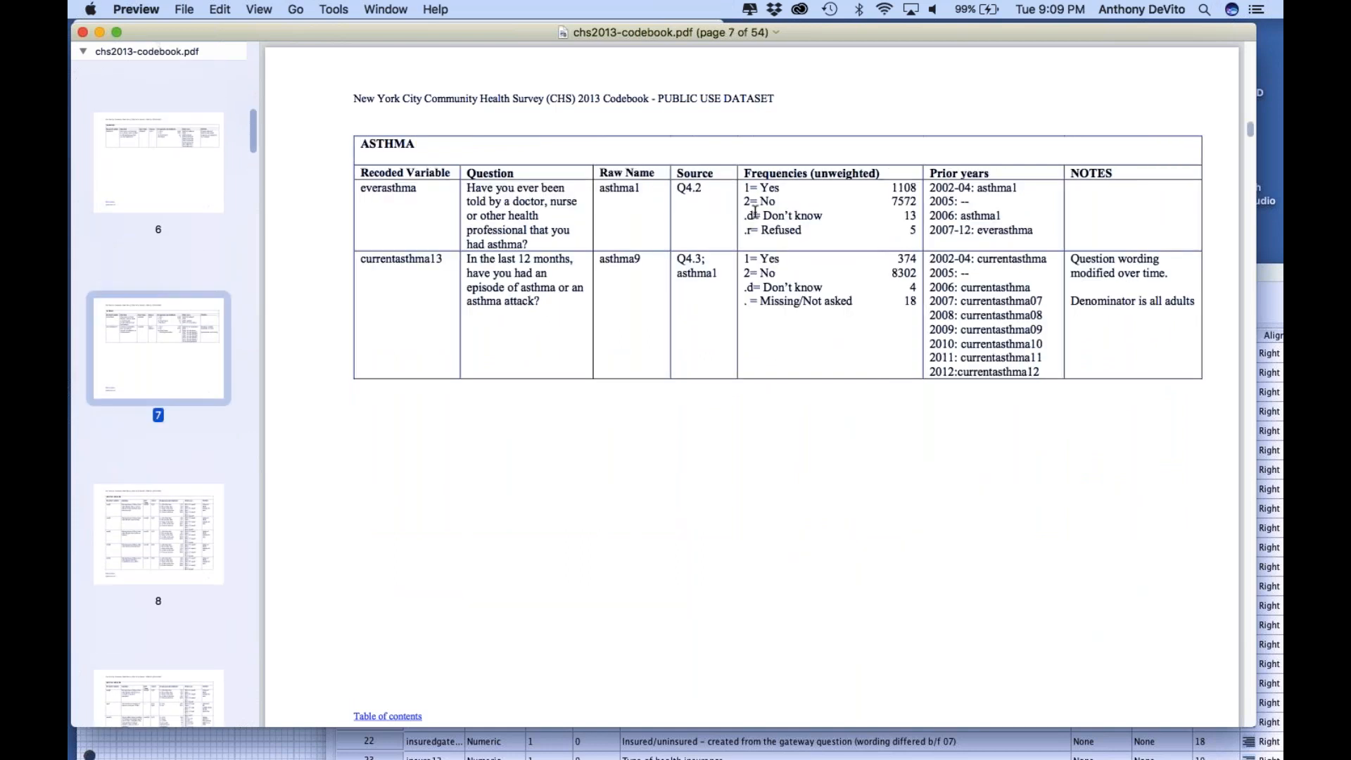
pyautogui.moveTo(419, 190); pyautogui.dragTo(360, 192)
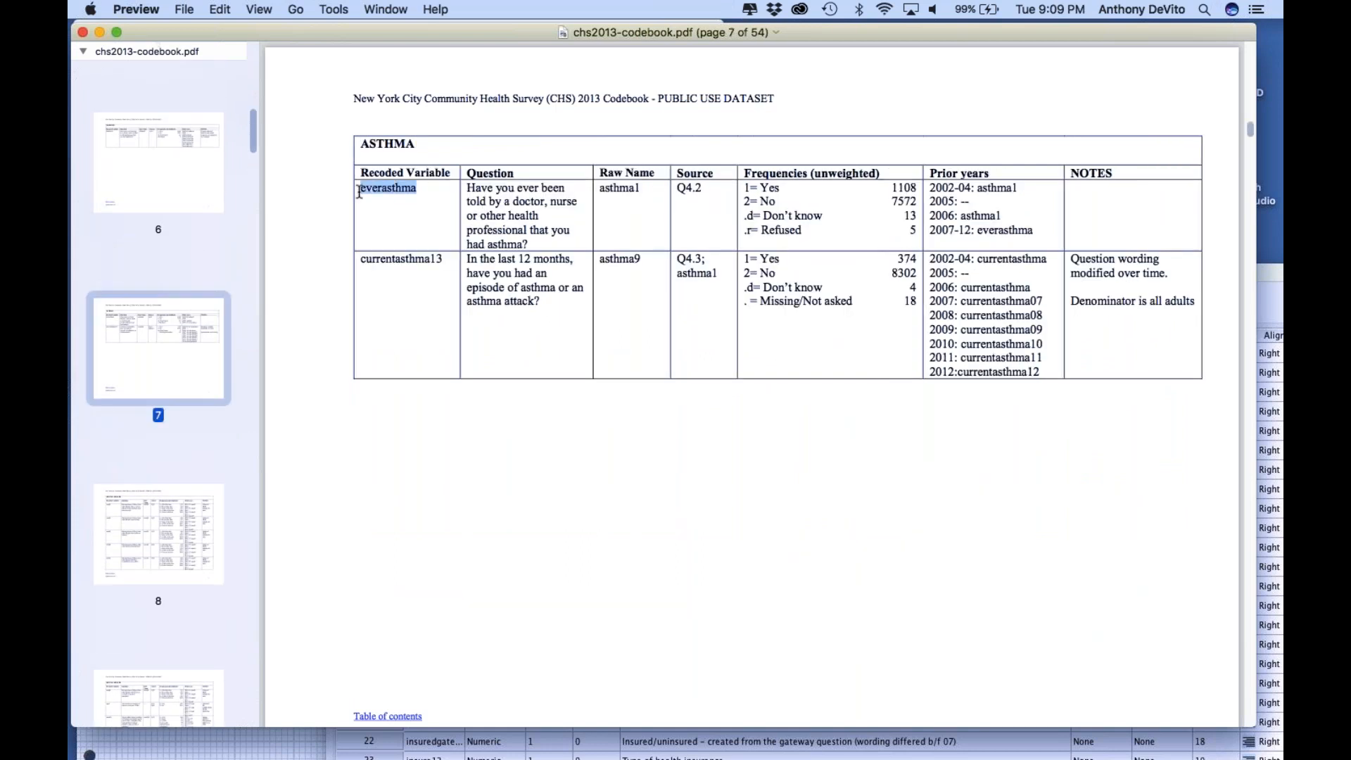
pyautogui.click(408, 211)
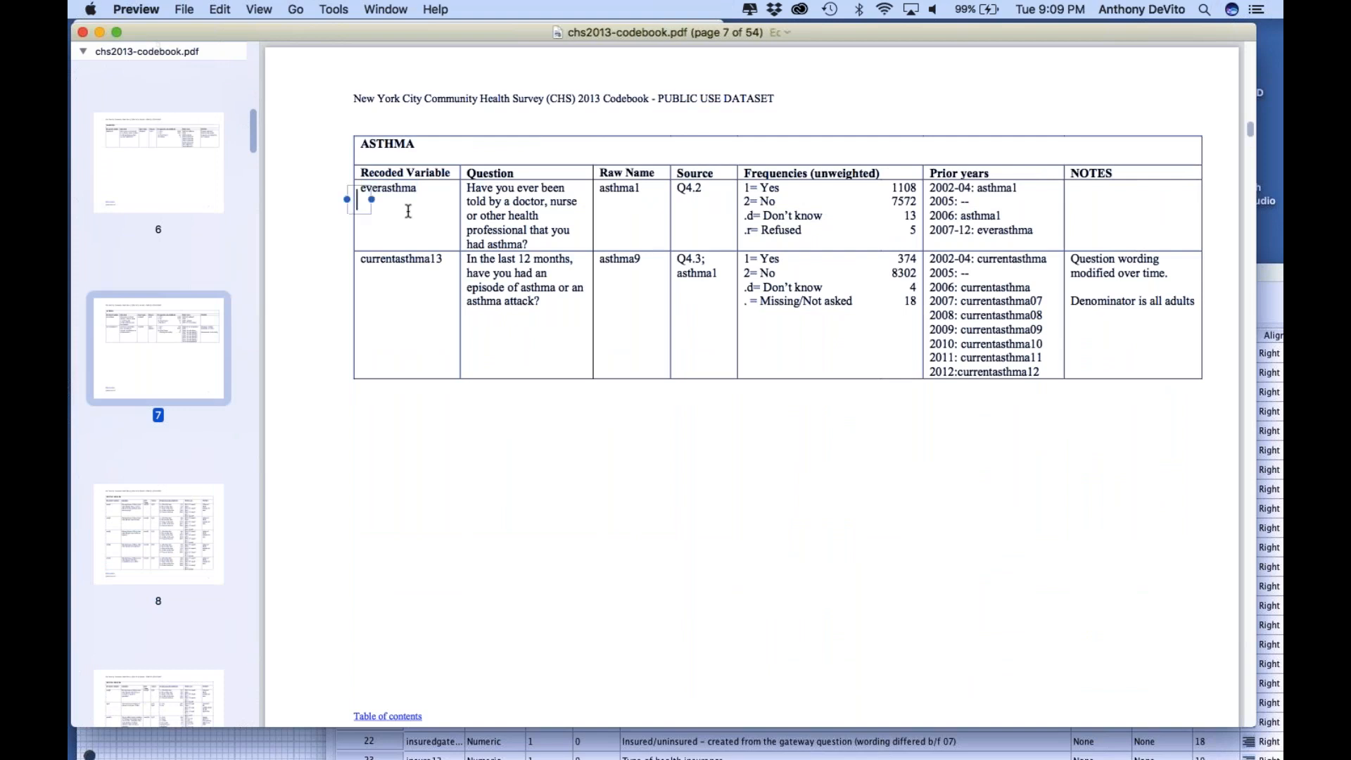
pyautogui.click(416, 186)
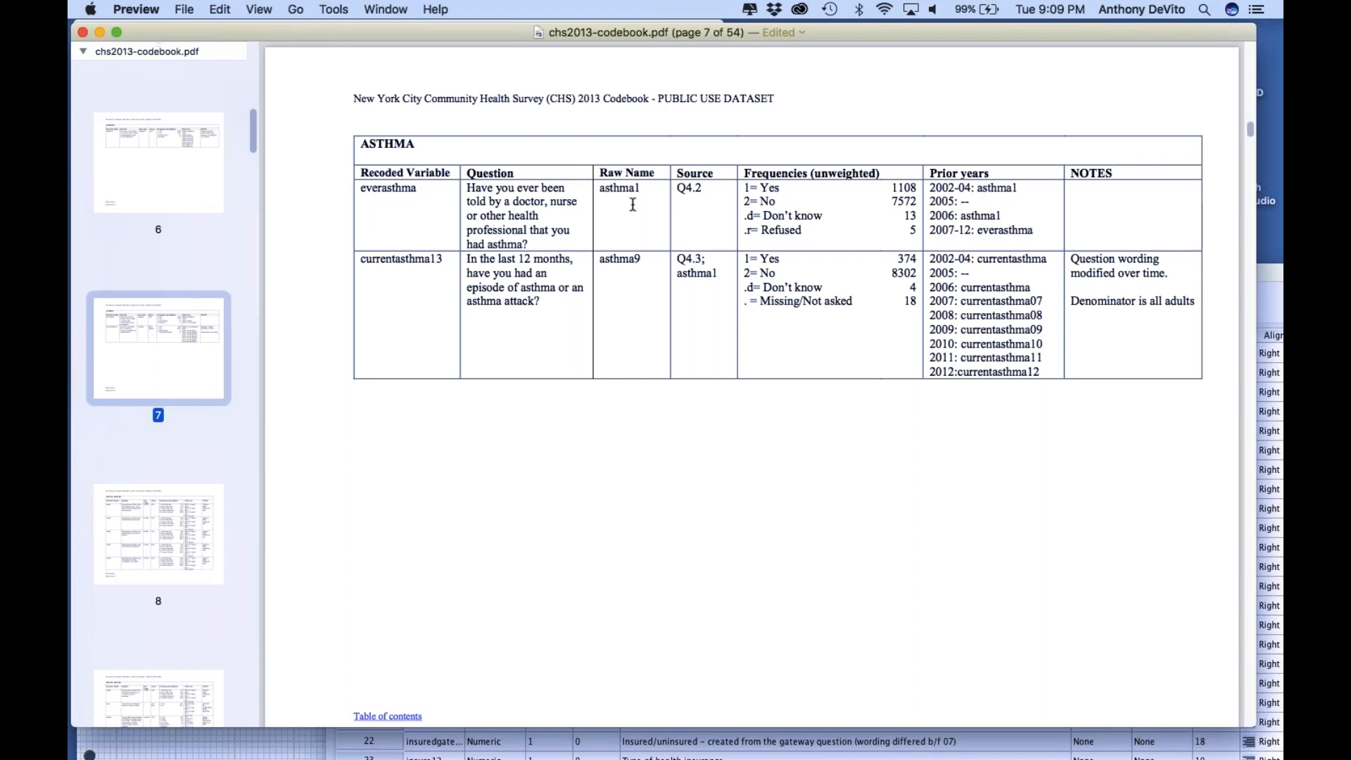
pyautogui.moveTo(643, 190); pyautogui.dragTo(589, 192)
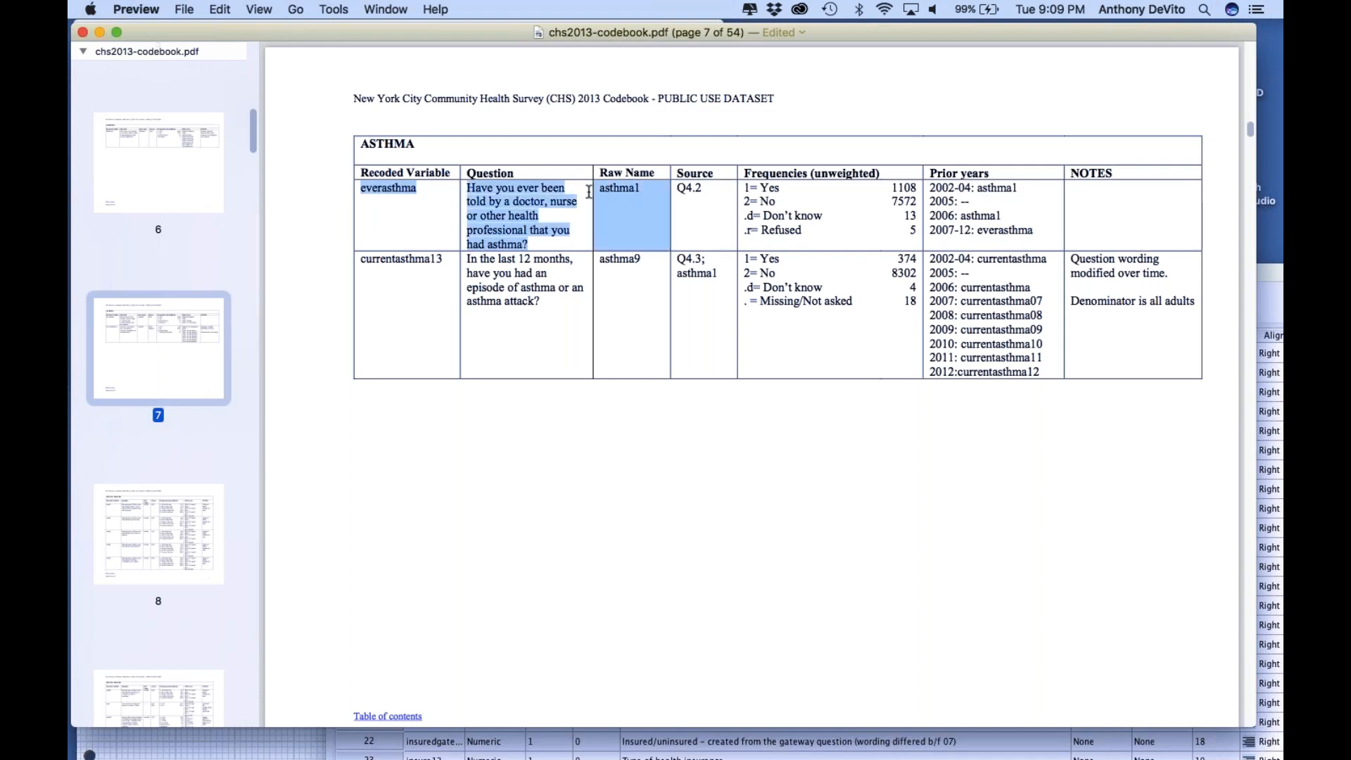
pyautogui.click(590, 191)
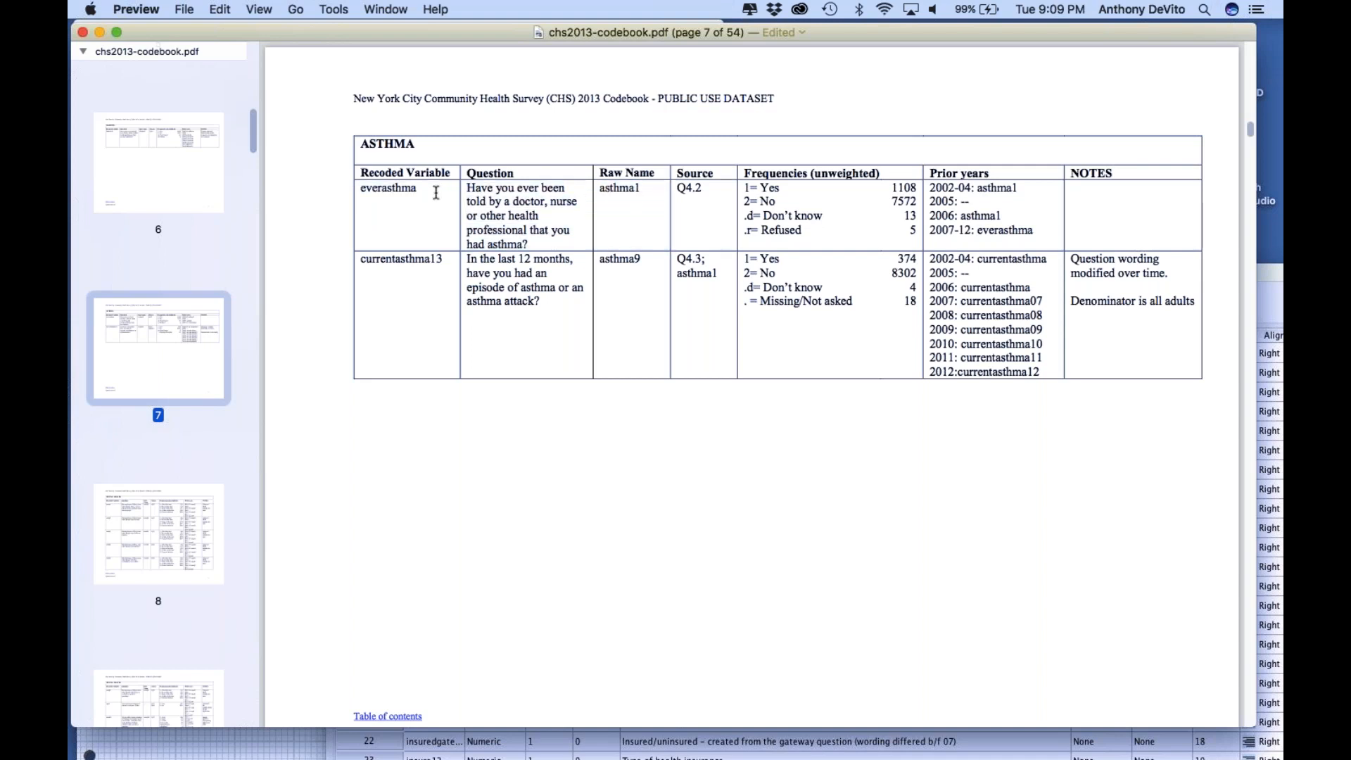
pyautogui.moveTo(421, 183); pyautogui.dragTo(357, 181)
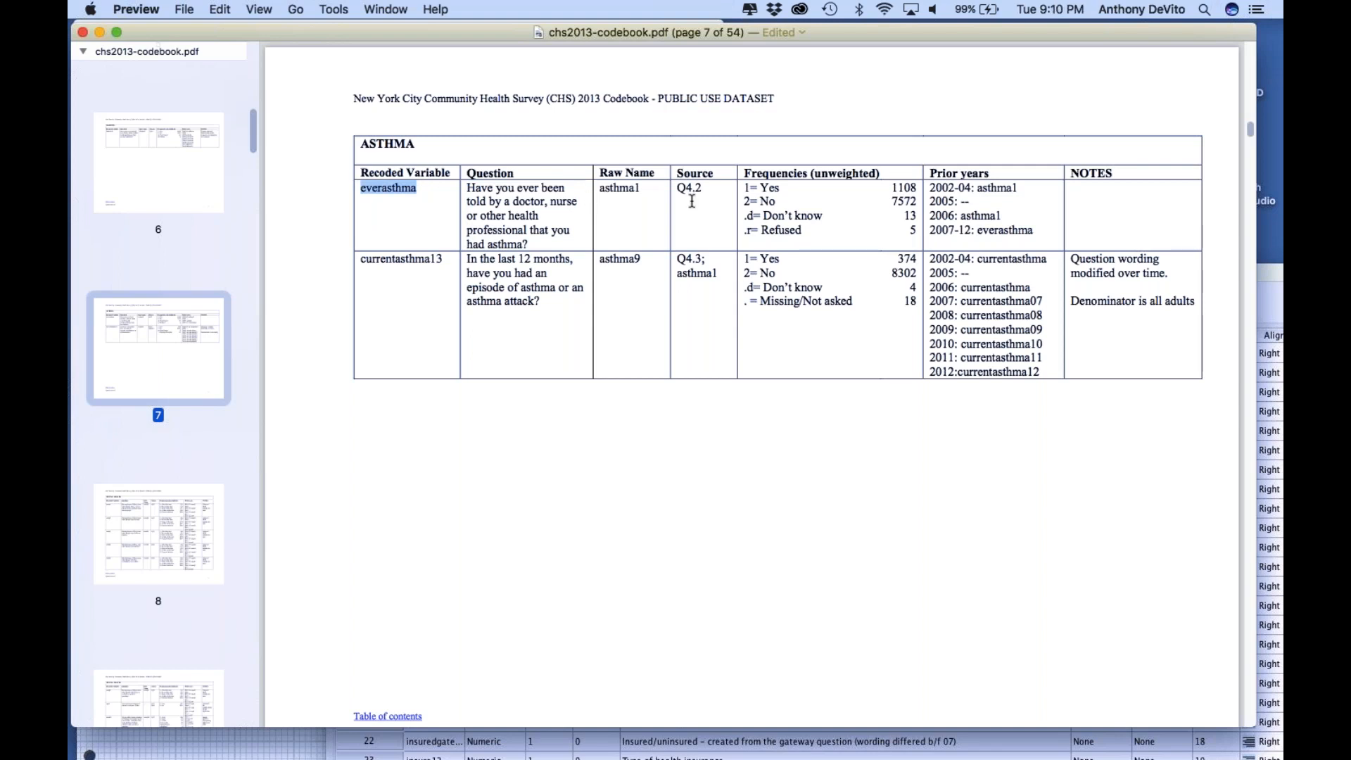
pyautogui.click(656, 210)
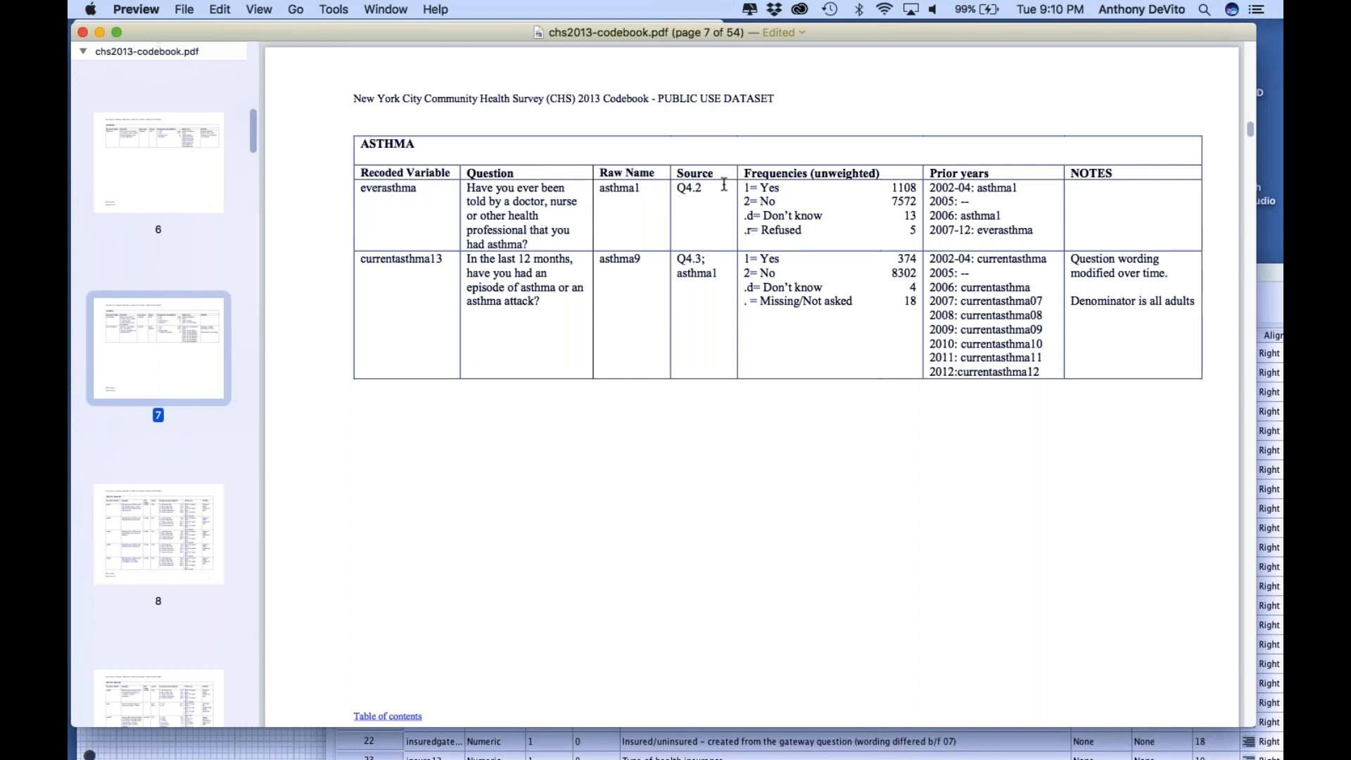
# Highlight the everasthma response codes, from 1=Yes through .r=Refused, to examine how the answers are coded
pyautogui.moveTo(745, 189); pyautogui.dragTo(780, 191)
pyautogui.click(780, 191)
pyautogui.moveTo(741, 213); pyautogui.dragTo(808, 232)
pyautogui.click(808, 232)
pyautogui.click(357, 190)
pyautogui.moveTo(357, 191); pyautogui.dragTo(836, 229)
pyautogui.click(758, 192)
pyautogui.moveTo(743, 186); pyautogui.dragTo(780, 197)
pyautogui.click(783, 198)
# Search the codebook for "mood1"
pyautogui.scroll(10, 221, 468)
pyautogui.scroll(5, 221, 468)
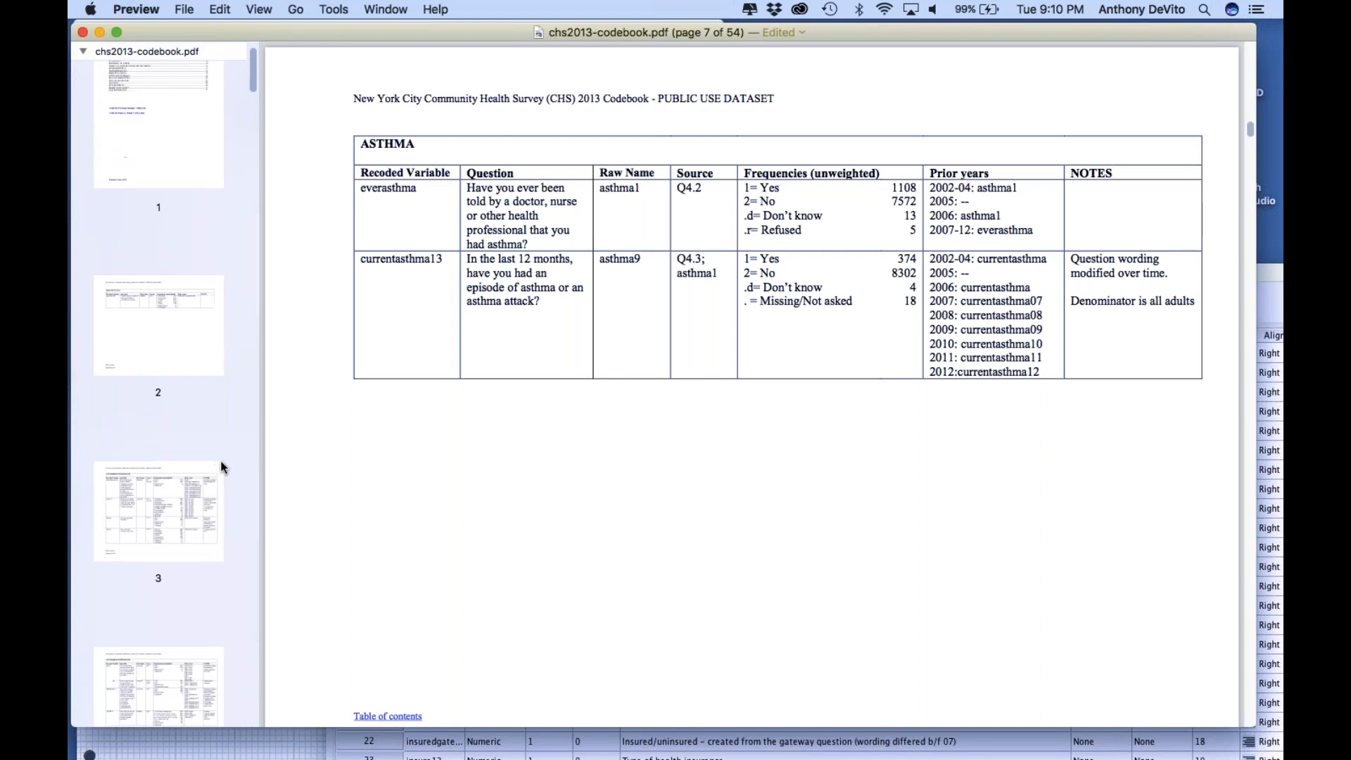
pyautogui.scroll(-5, 221, 468)
pyautogui.scroll(-1, 221, 468)
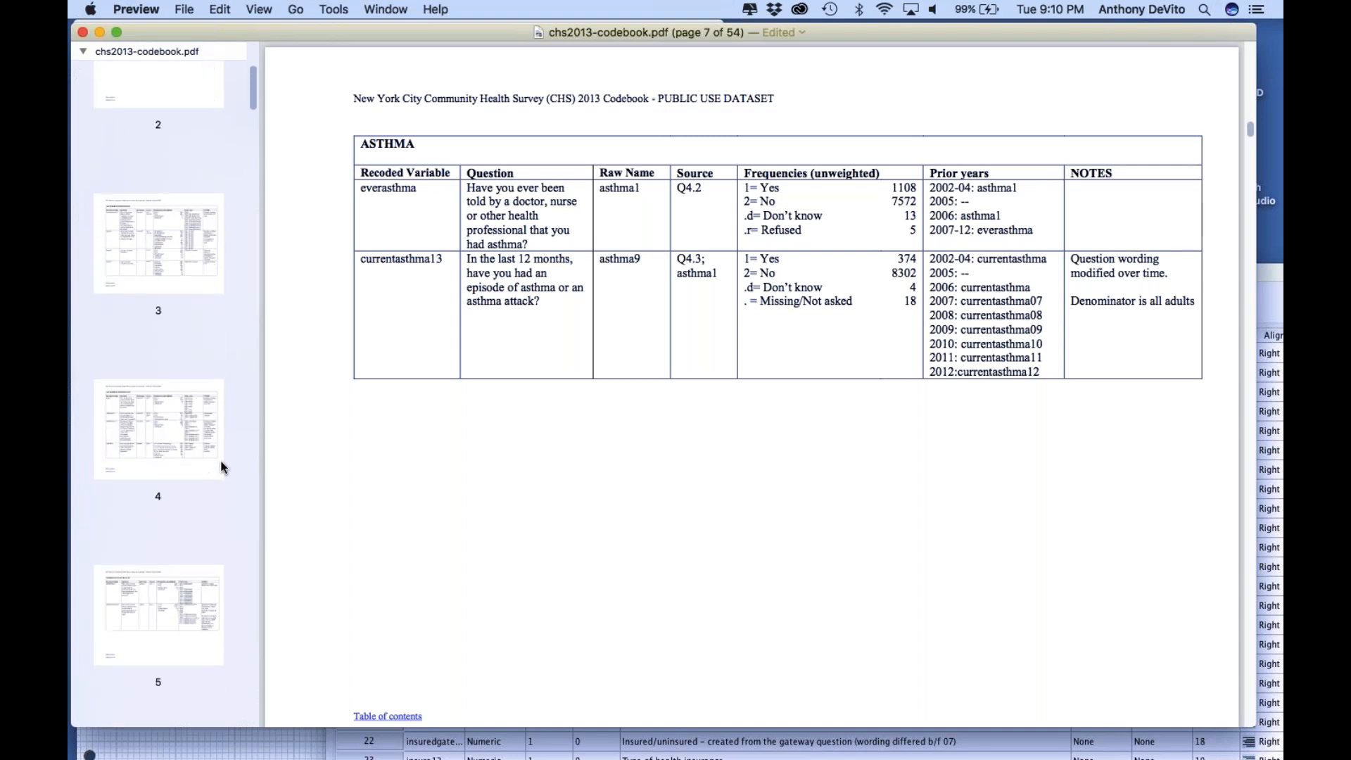
pyautogui.press('super+f')
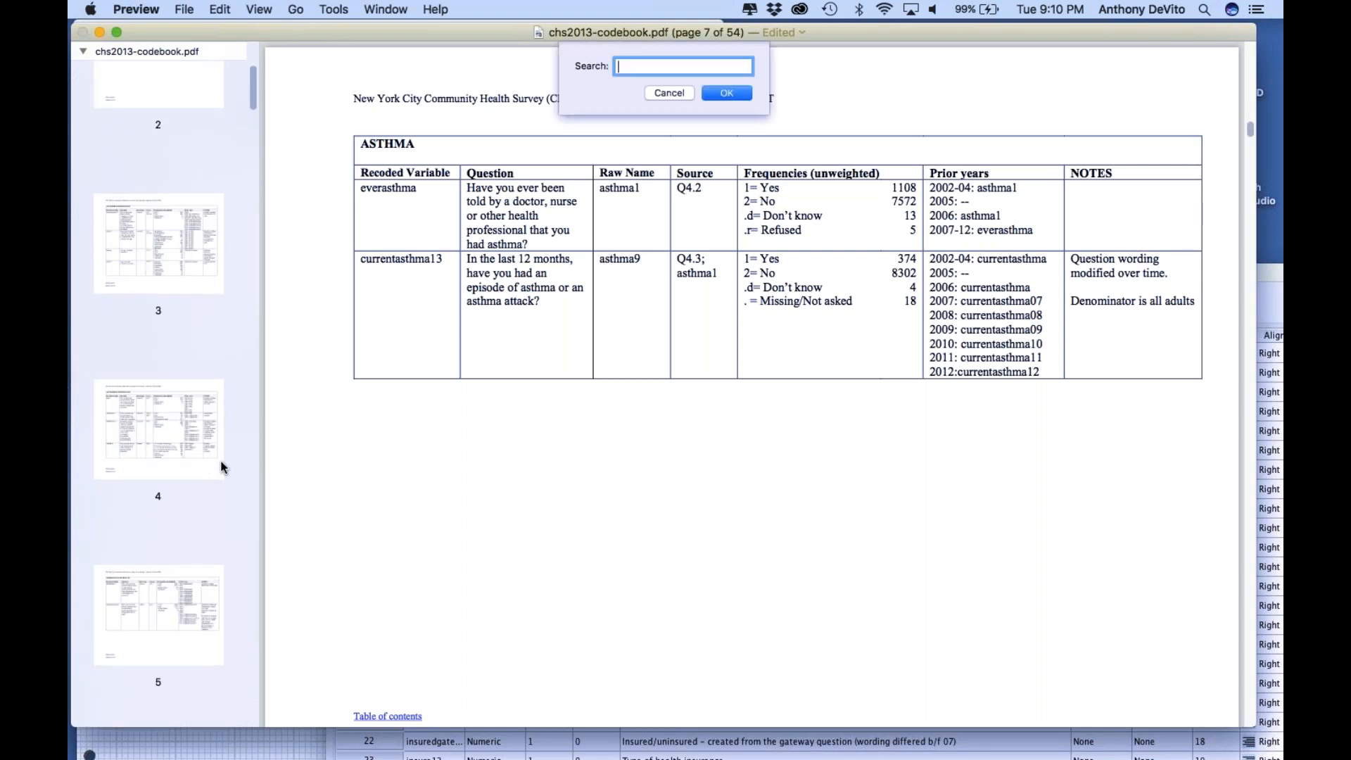
pyautogui.write('mood')
pyautogui.press('Return')
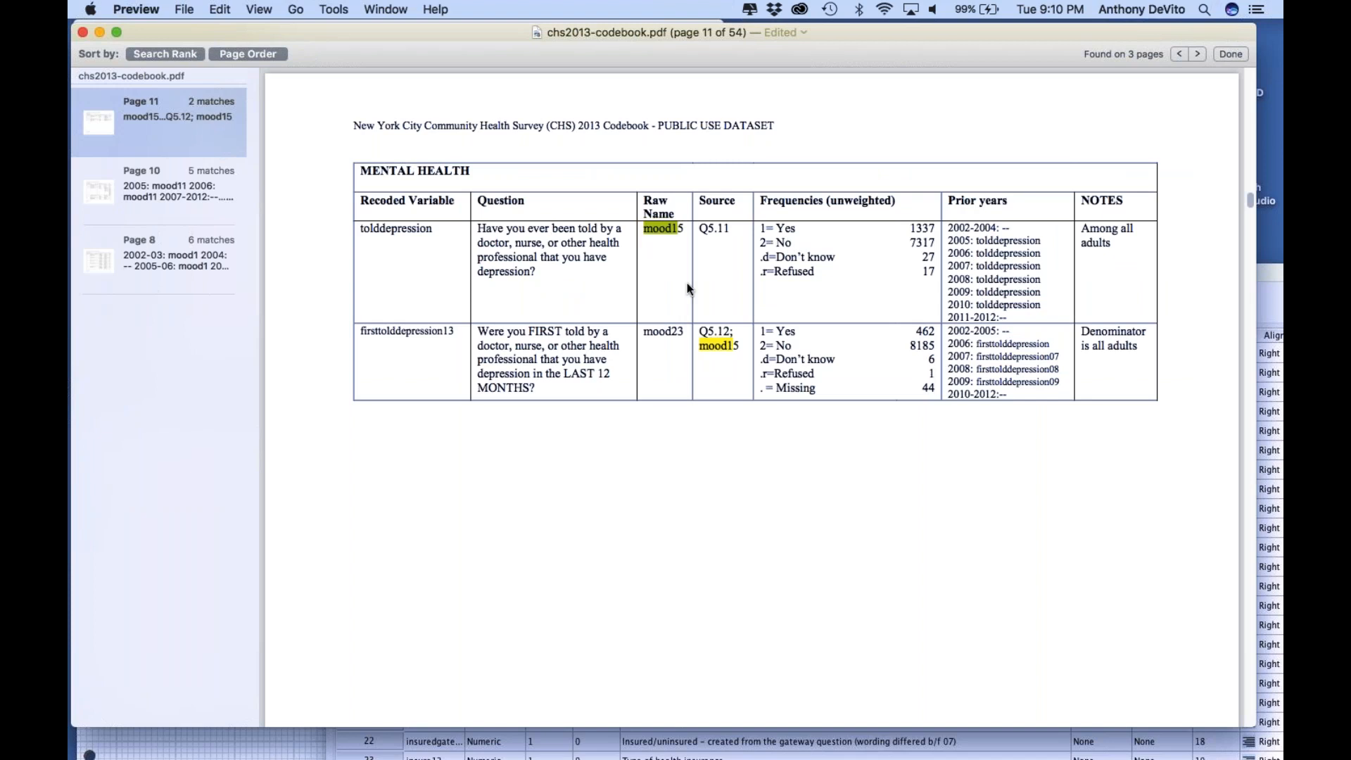
# Review the search matches on pages 11 and 10, and open the page 8 match for the mood1 variable
pyautogui.scroll(-10, 689, 288)
pyautogui.scroll(-5, 689, 288)
pyautogui.scroll(1, 689, 288)
pyautogui.click(159, 192)
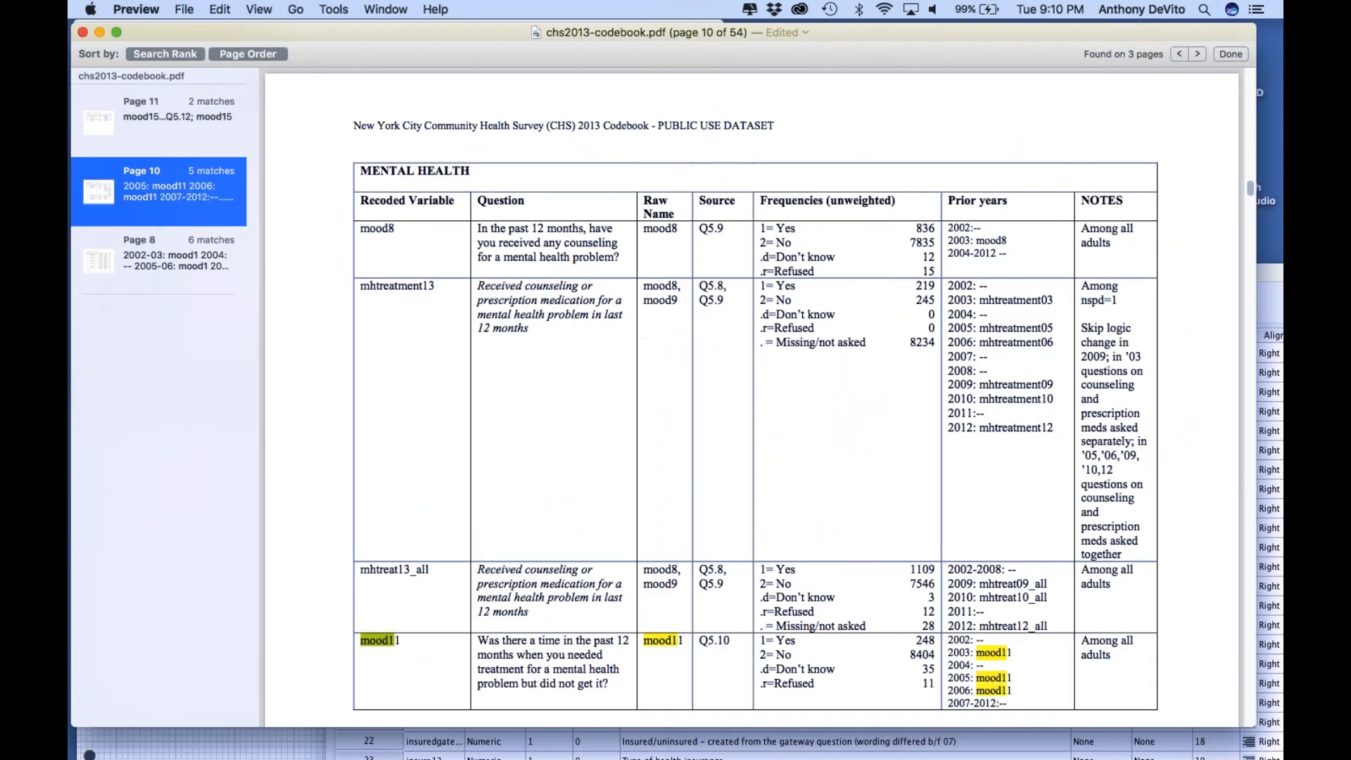
pyautogui.scroll(-4, 411, 484)
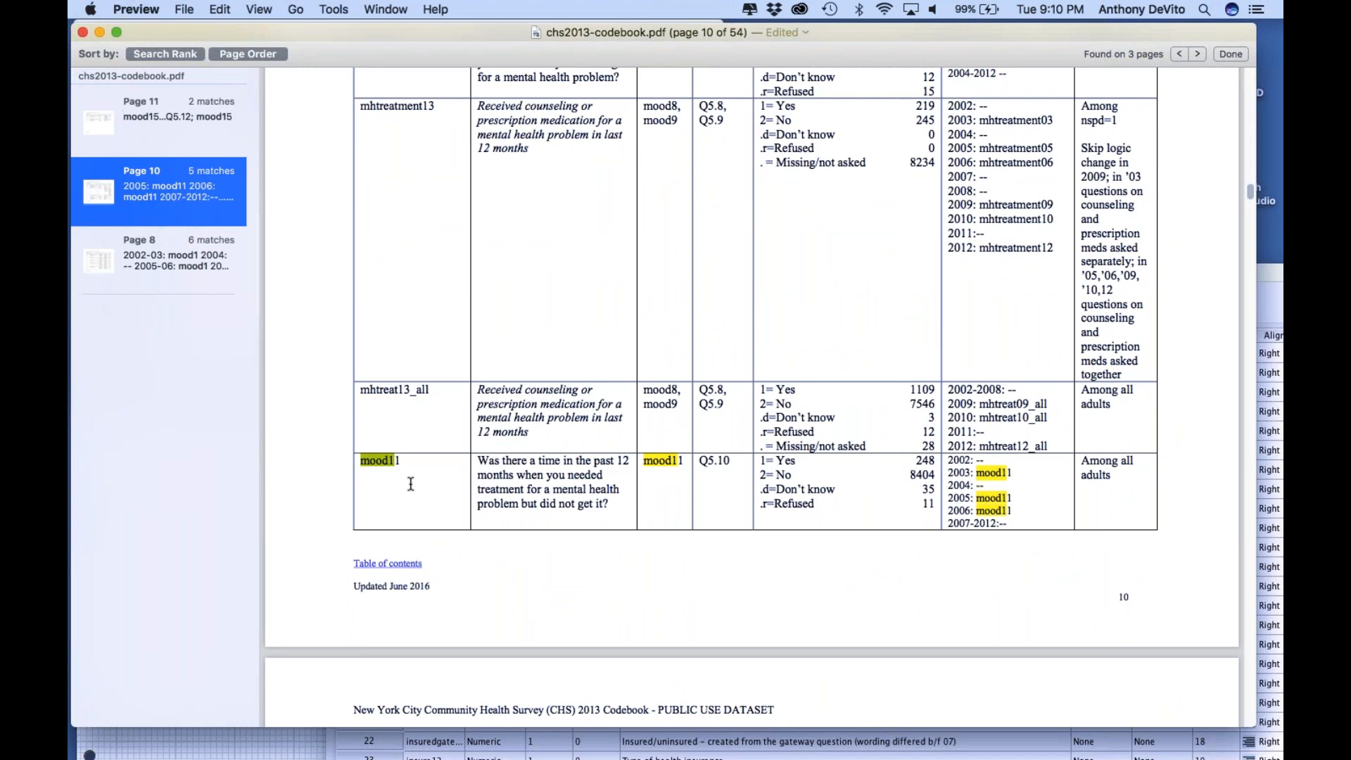
pyautogui.scroll(-2, 411, 484)
pyautogui.scroll(-6, 411, 485)
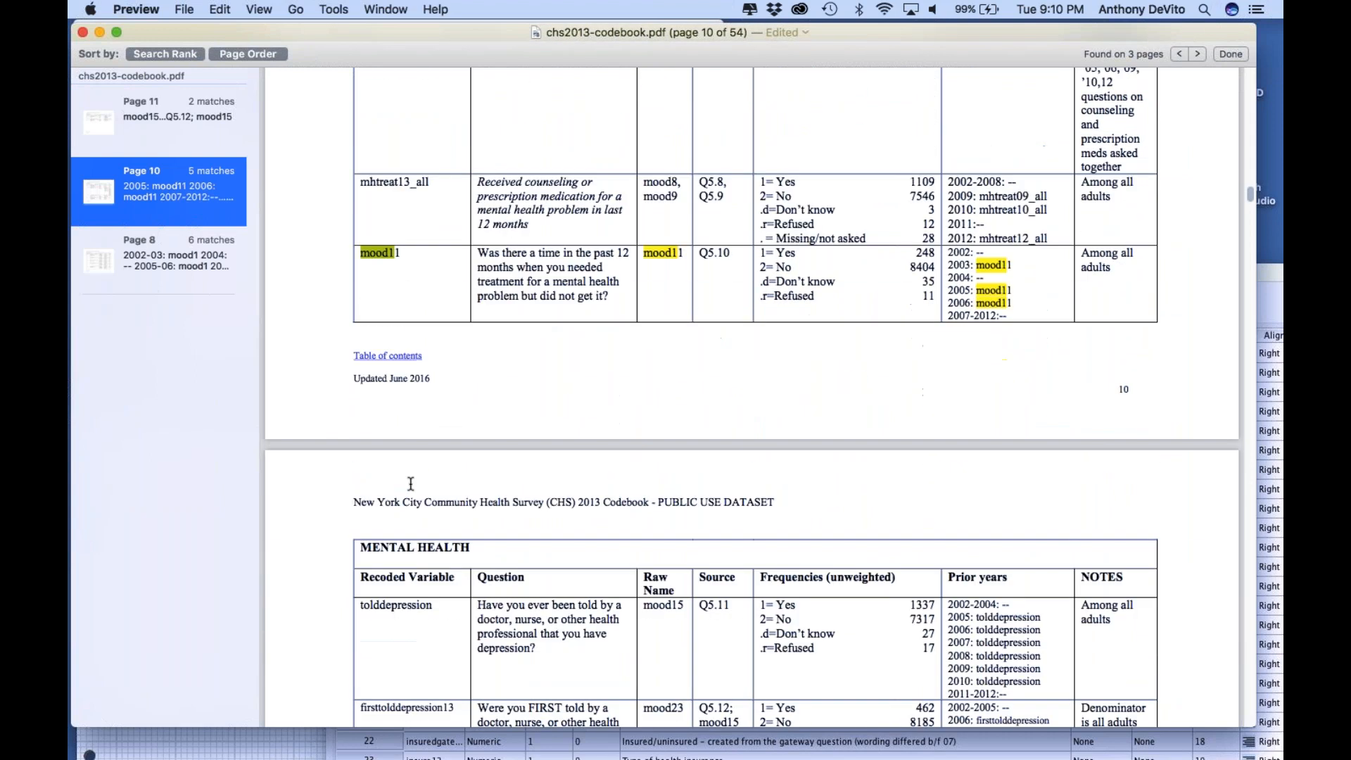
pyautogui.scroll(3, 411, 484)
pyautogui.scroll(-2, 411, 484)
pyautogui.click(173, 264)
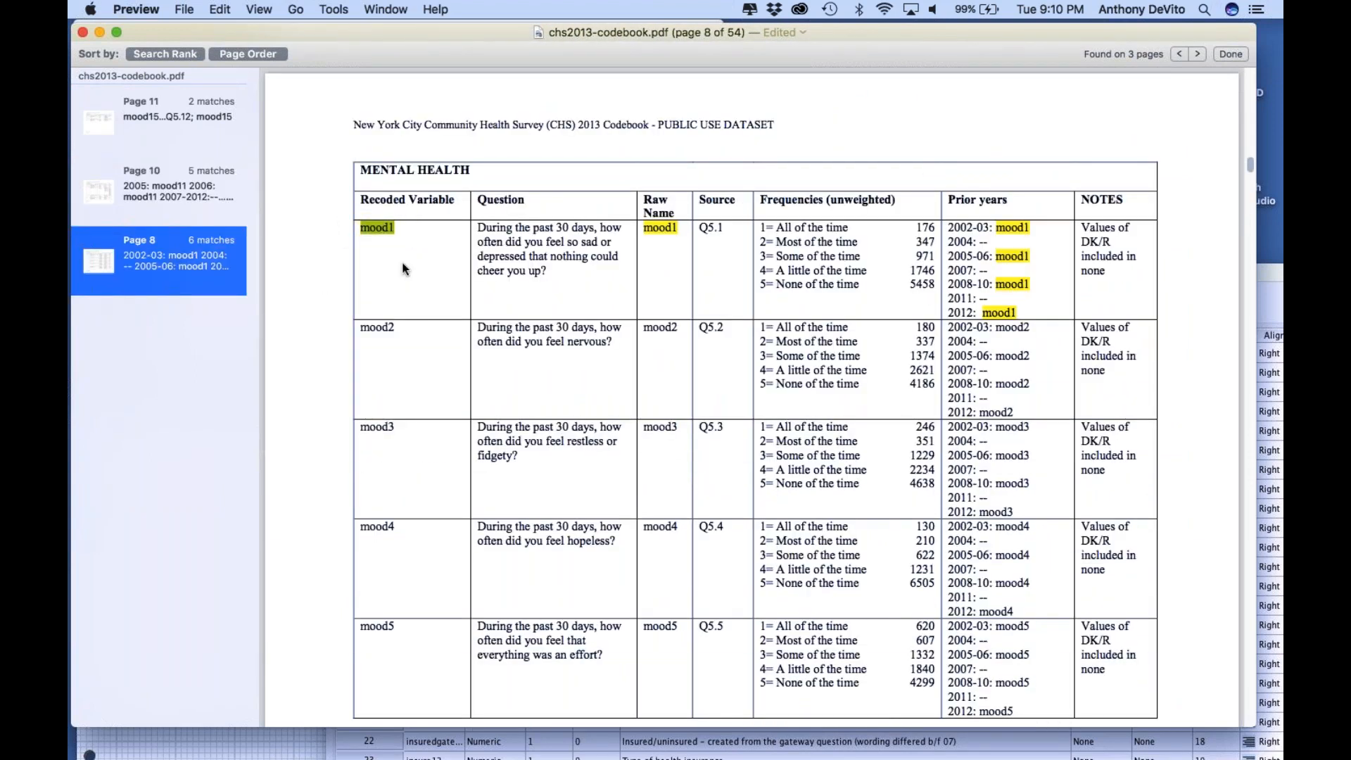
# Move the codebook window aside and highlight the mood1 response options from 1=All of the time to 5=None of the time
pyautogui.moveTo(748, 34); pyautogui.dragTo(617, 31)
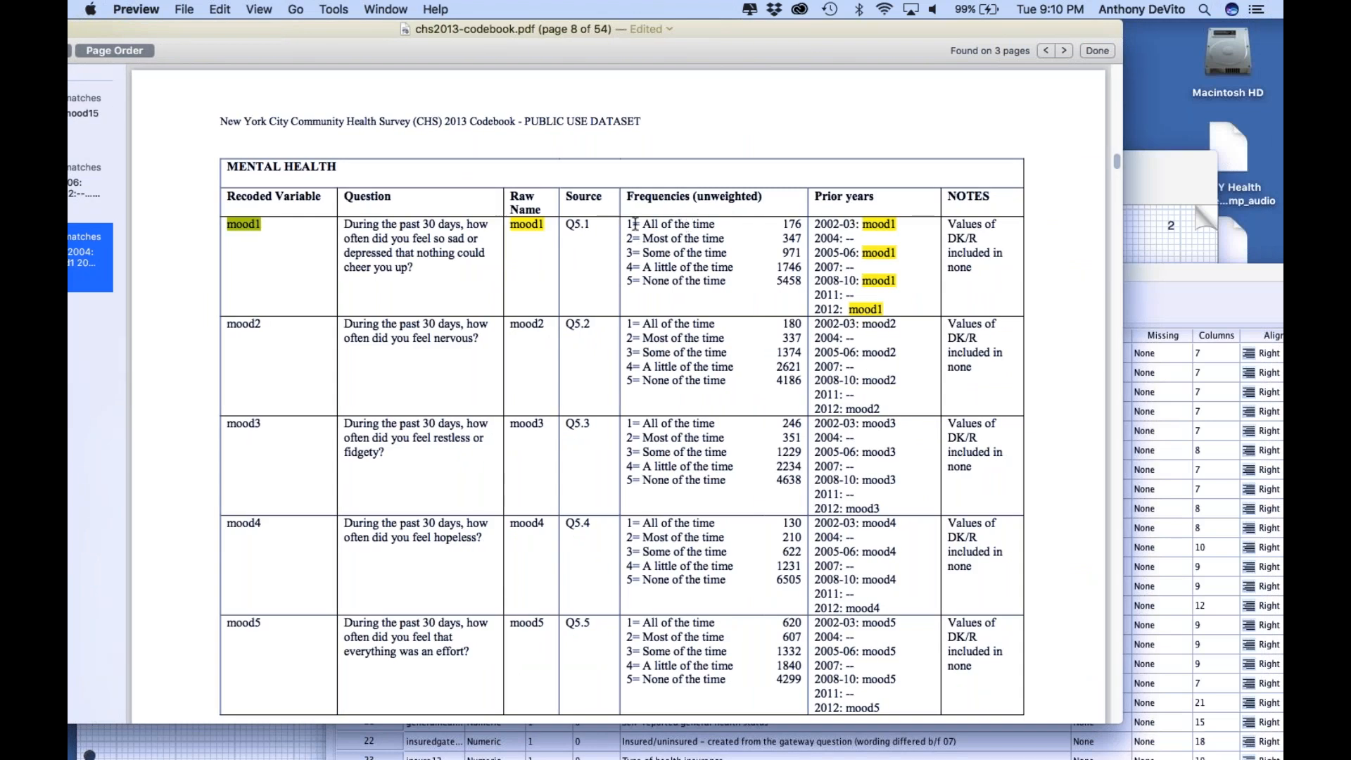
pyautogui.moveTo(625, 223); pyautogui.dragTo(690, 293)
pyautogui.click(690, 237)
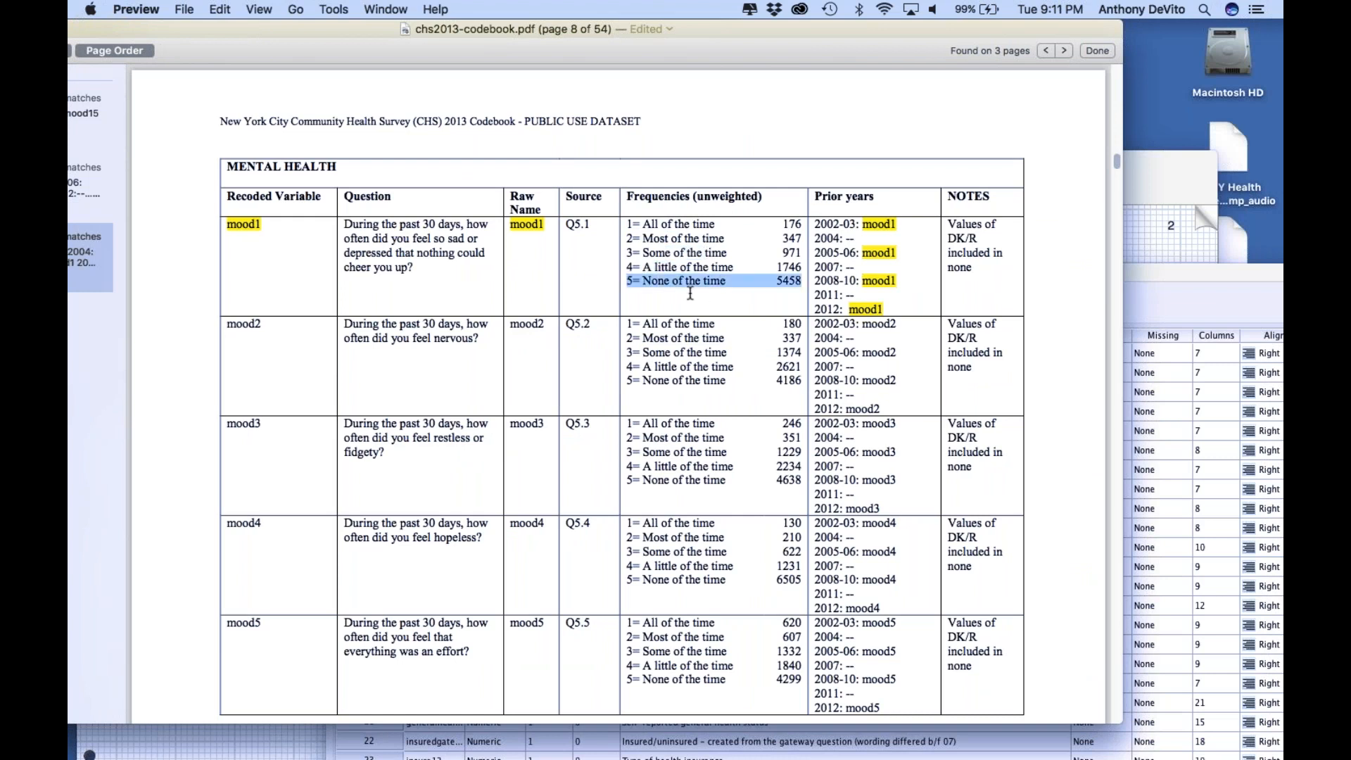
pyautogui.click(712, 310)
pyautogui.moveTo(624, 224); pyautogui.dragTo(753, 289)
pyautogui.click(752, 289)
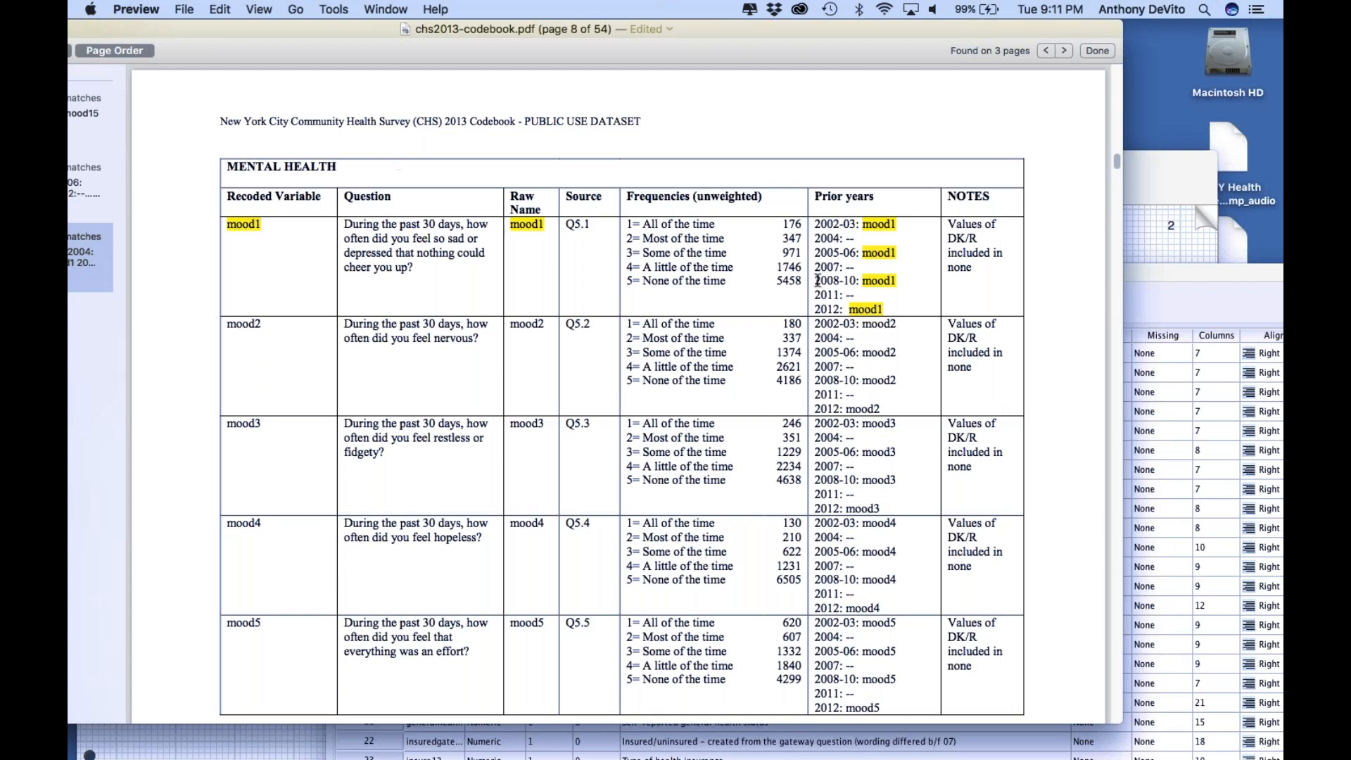
# Highlight the mood1 labels "All of the time", "Most of the time" and "Some of the time" individually, continuing to "A little of the time"
pyautogui.moveTo(727, 228); pyautogui.dragTo(637, 219)
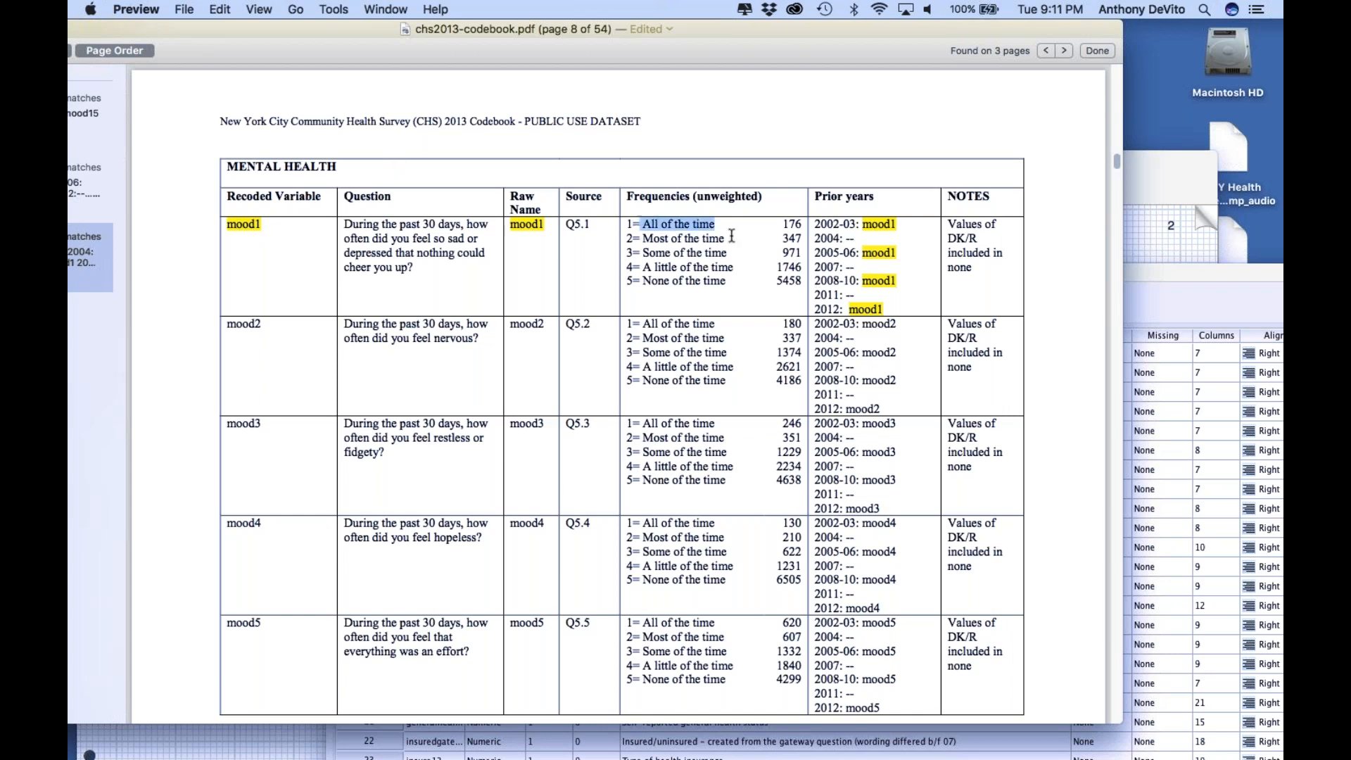
pyautogui.moveTo(727, 238); pyautogui.dragTo(637, 240)
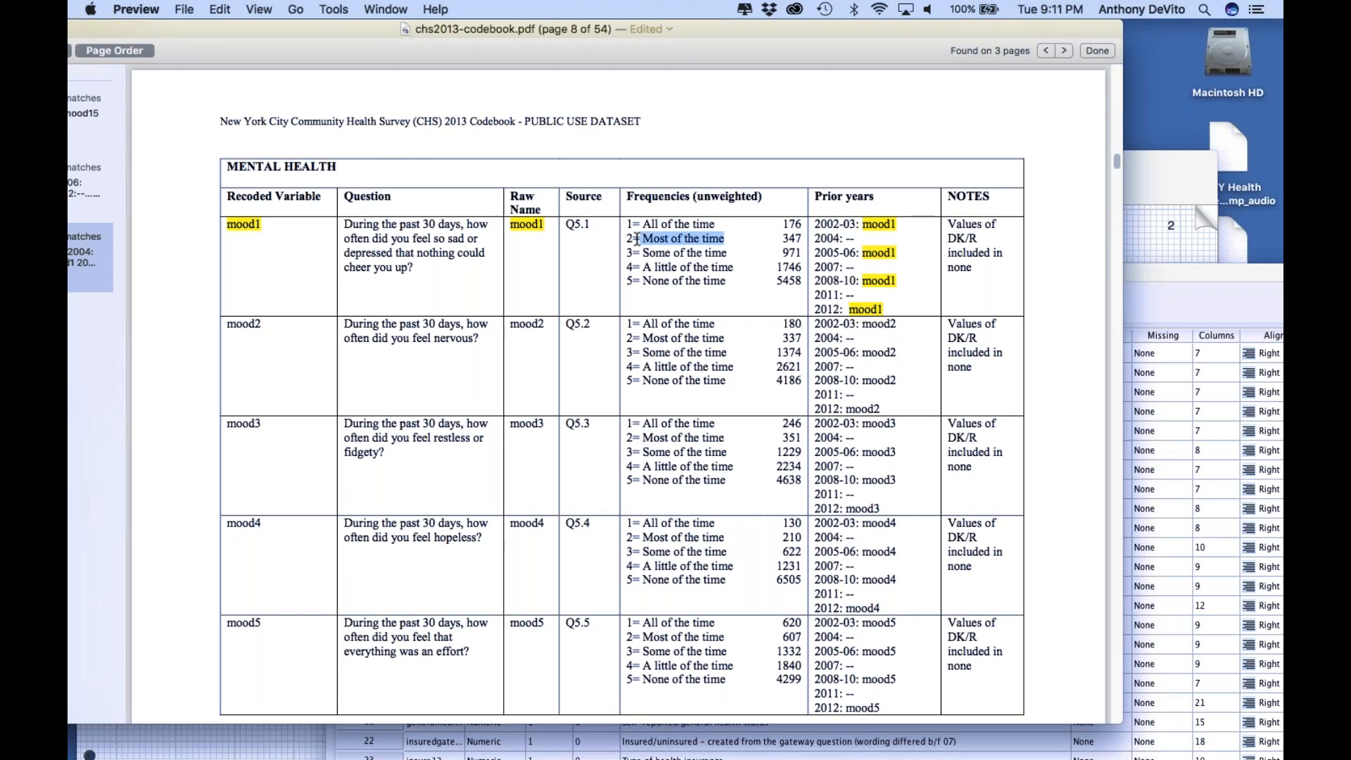
pyautogui.moveTo(730, 253); pyautogui.dragTo(644, 255)
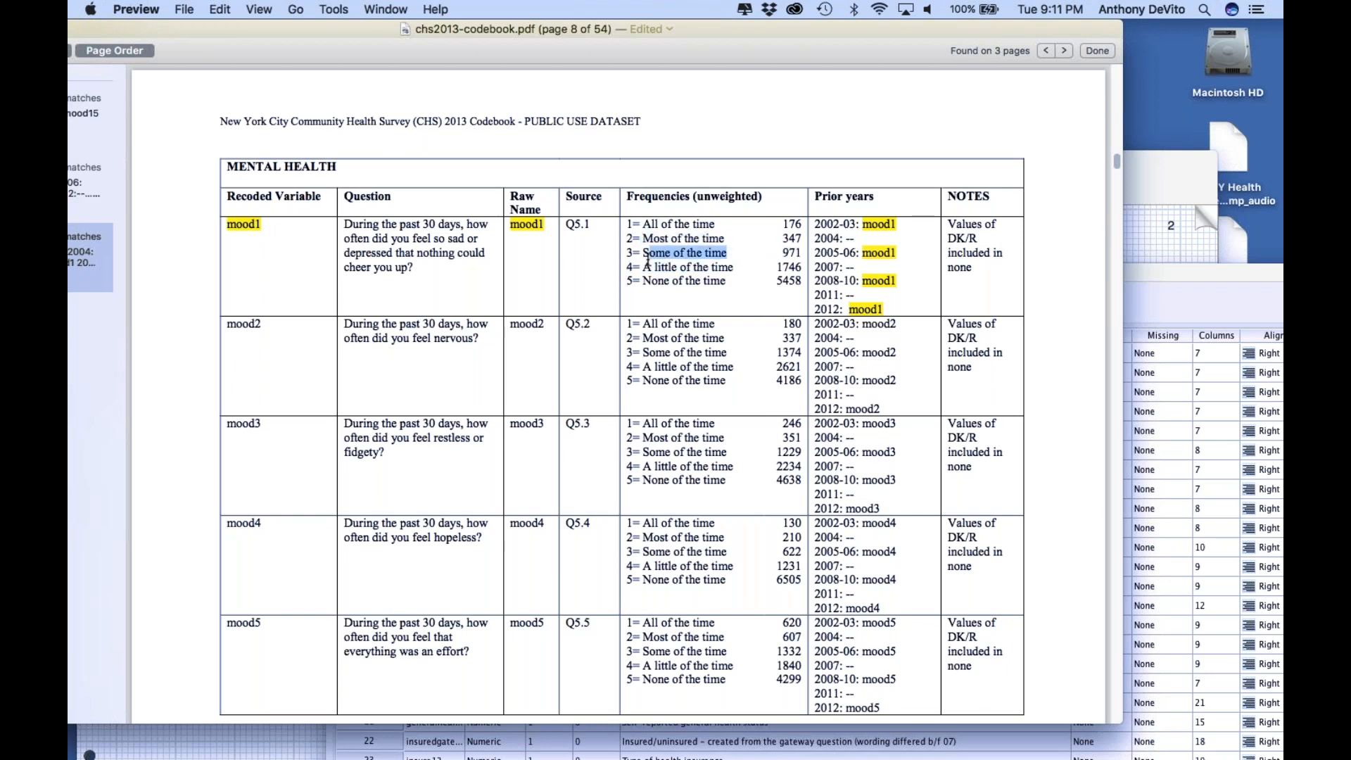
pyautogui.click(736, 268)
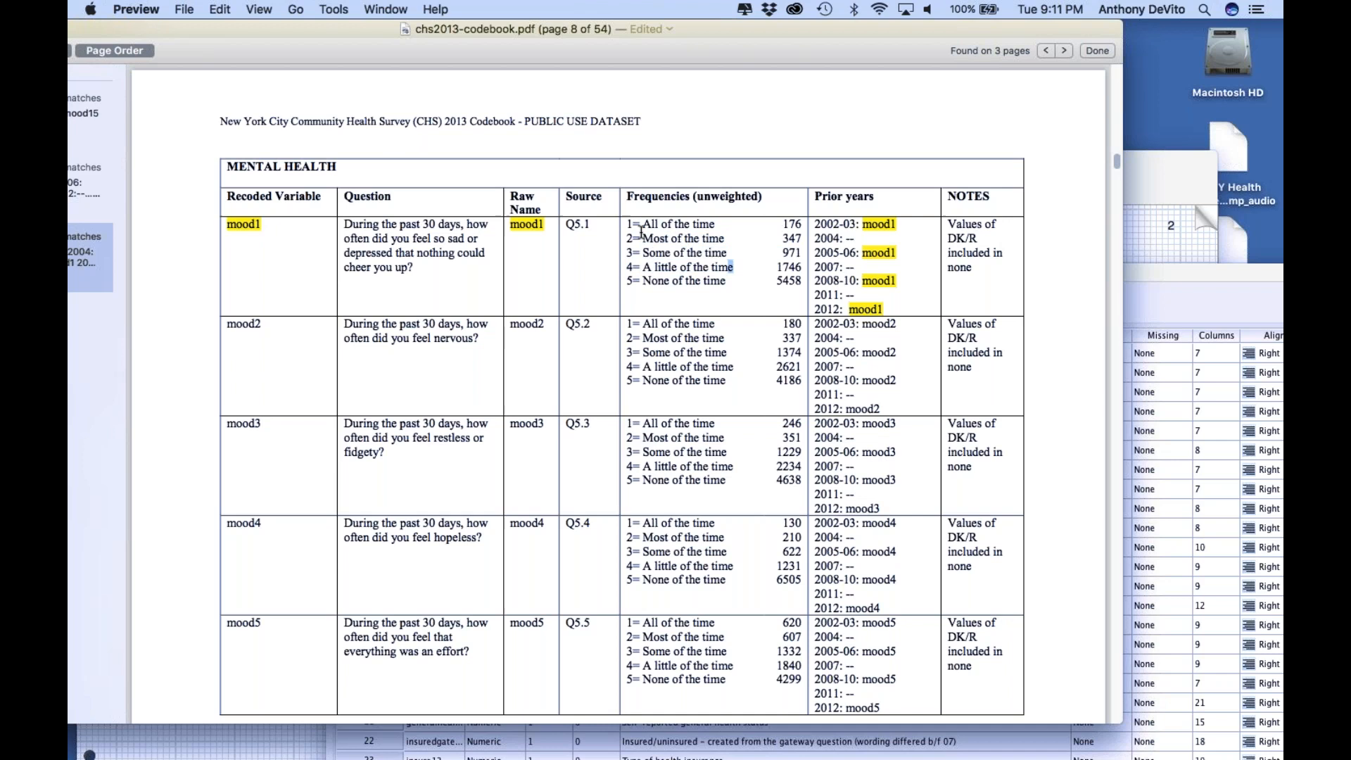
# Switch to Grab and capture a selection screenshot of the mood1 row in the codebook's Mental Health table
pyautogui.moveTo(596, 754)
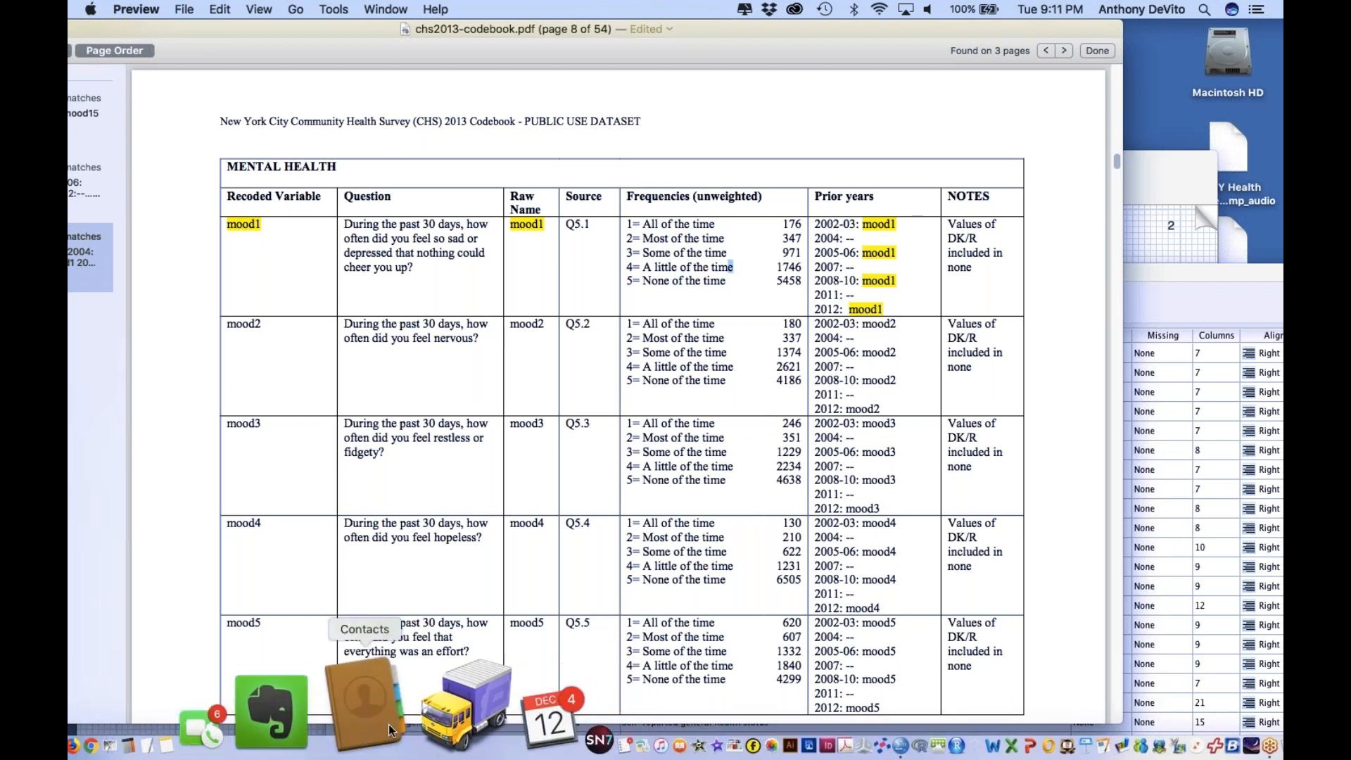
pyautogui.click(276, 711)
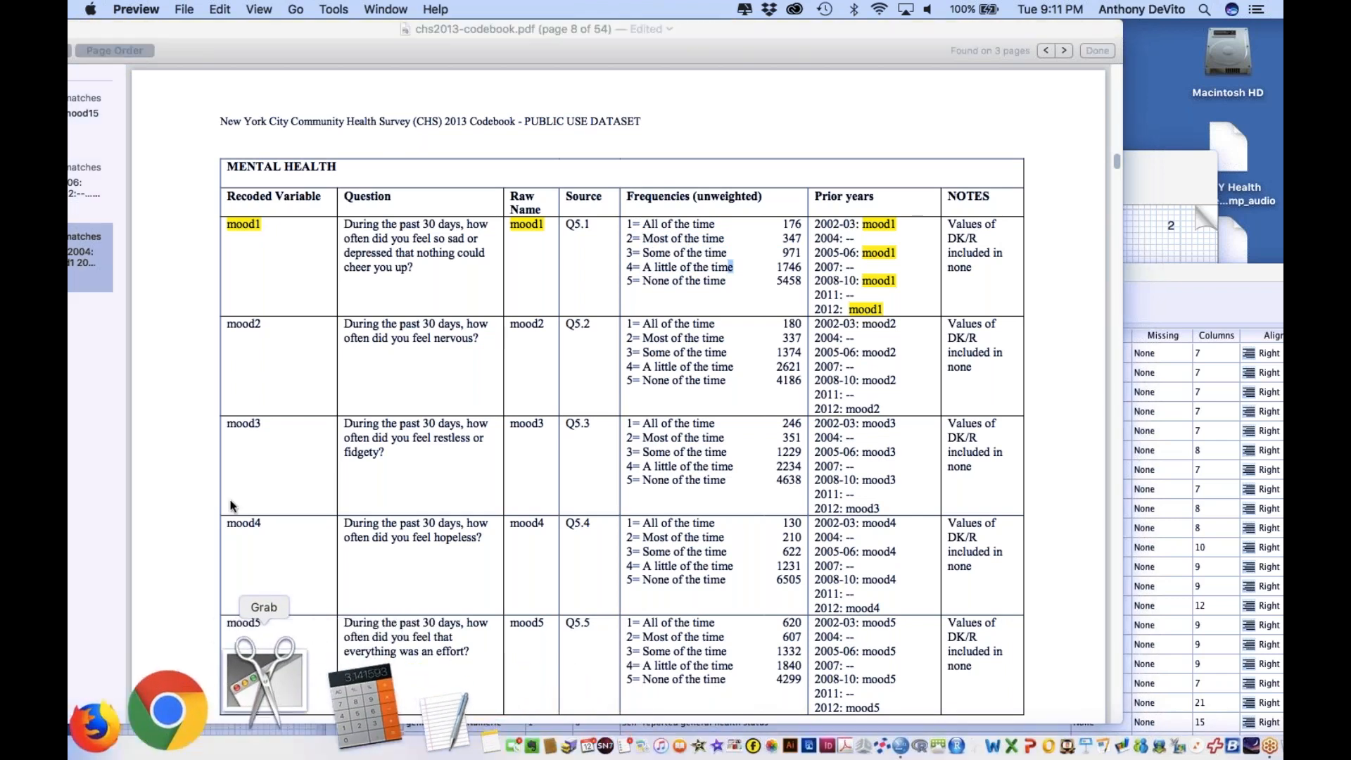
pyautogui.click(250, 9)
pyautogui.click(268, 31)
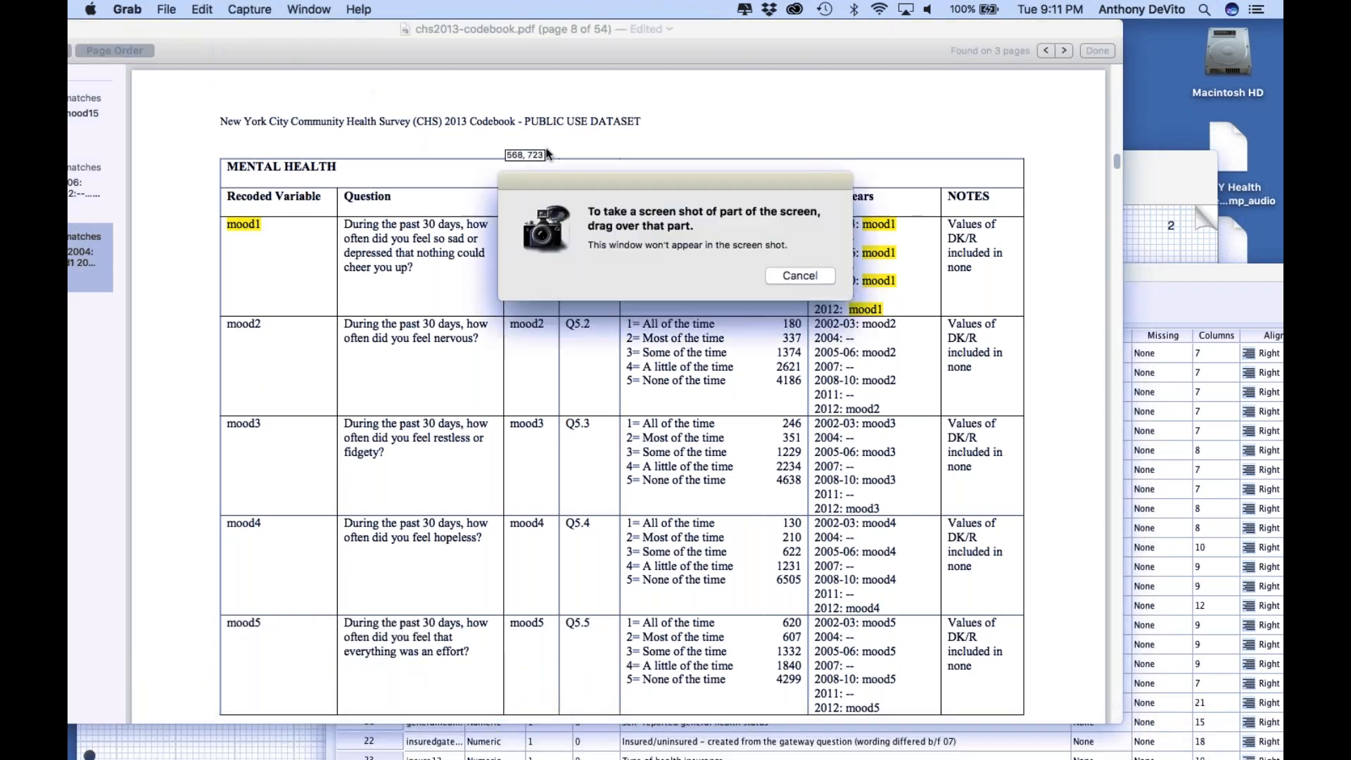
pyautogui.moveTo(222, 217); pyautogui.dragTo(947, 311)
# Save the mood1 screenshot to the Desktop as mood1.jpeg and close its window
pyautogui.click(166, 10)
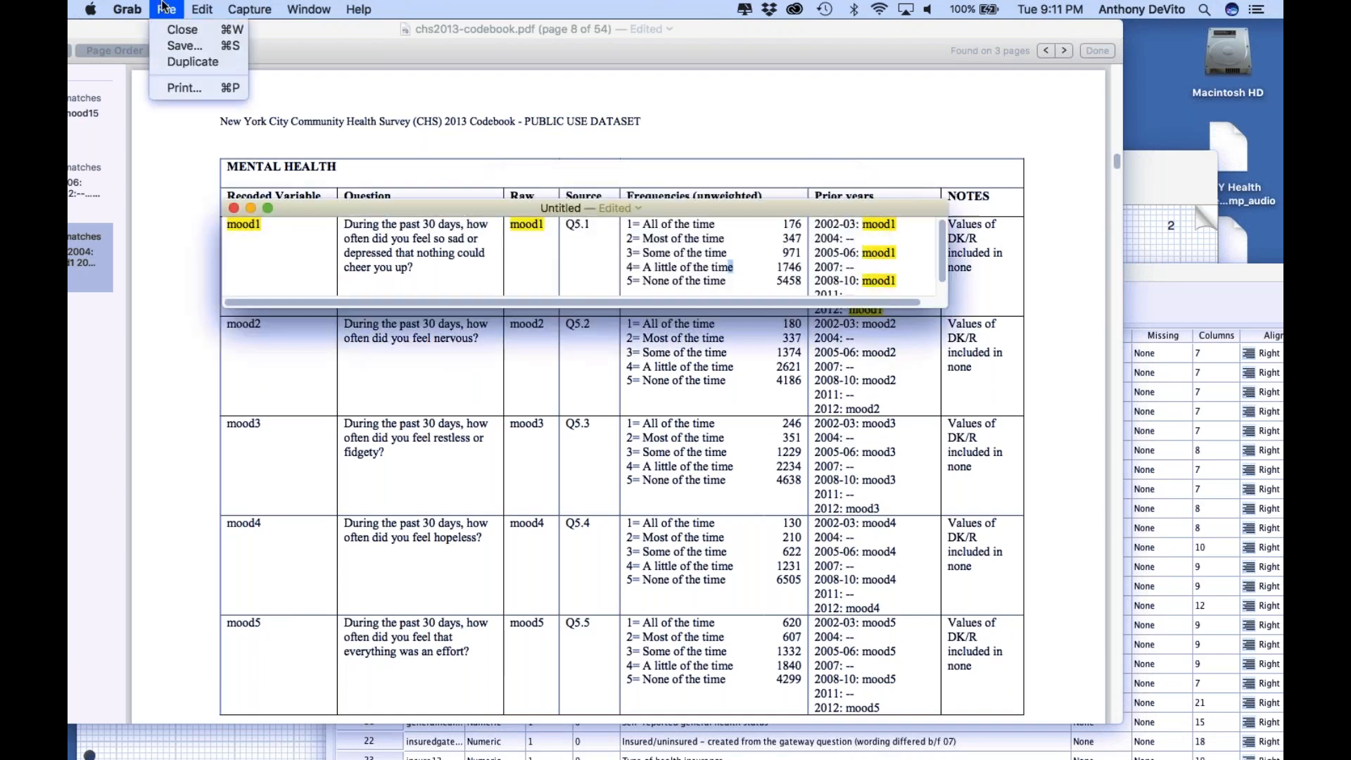
pyautogui.click(180, 52)
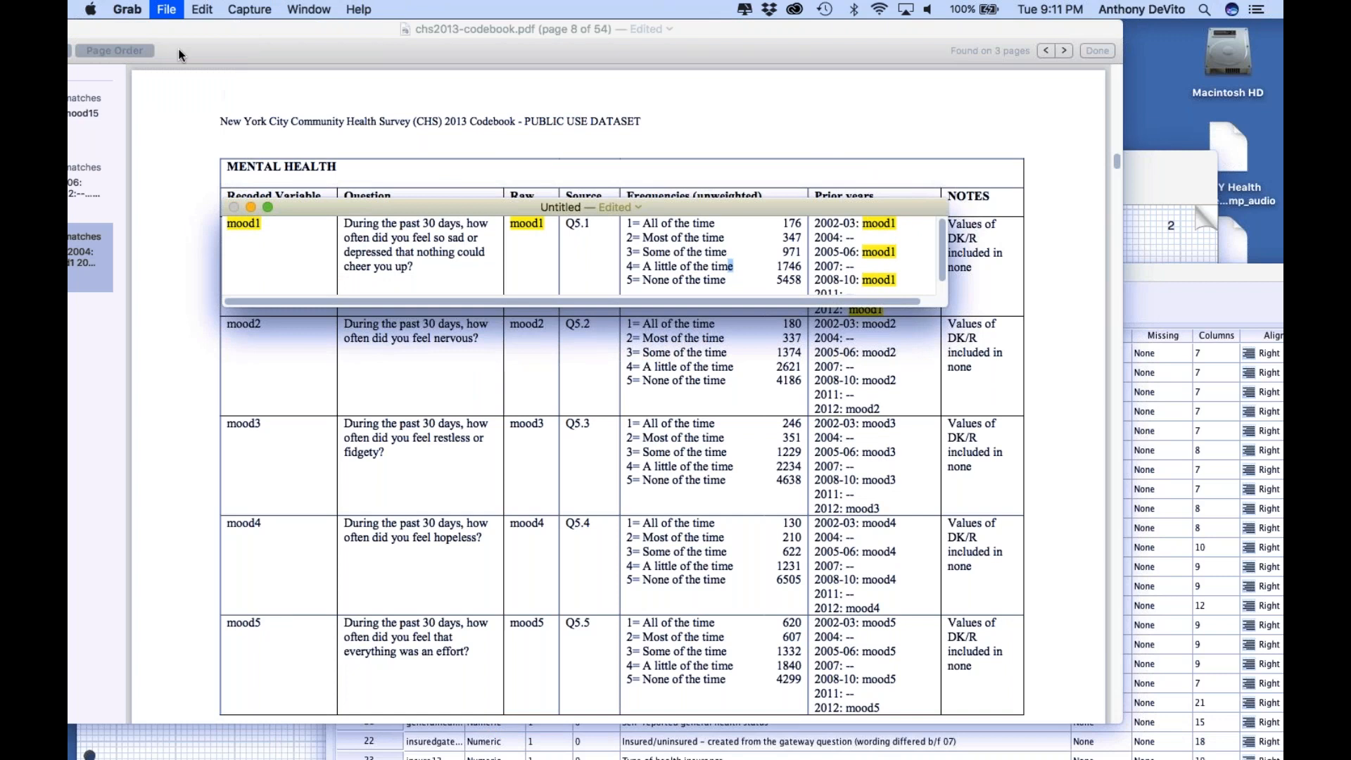
pyautogui.write('mood')
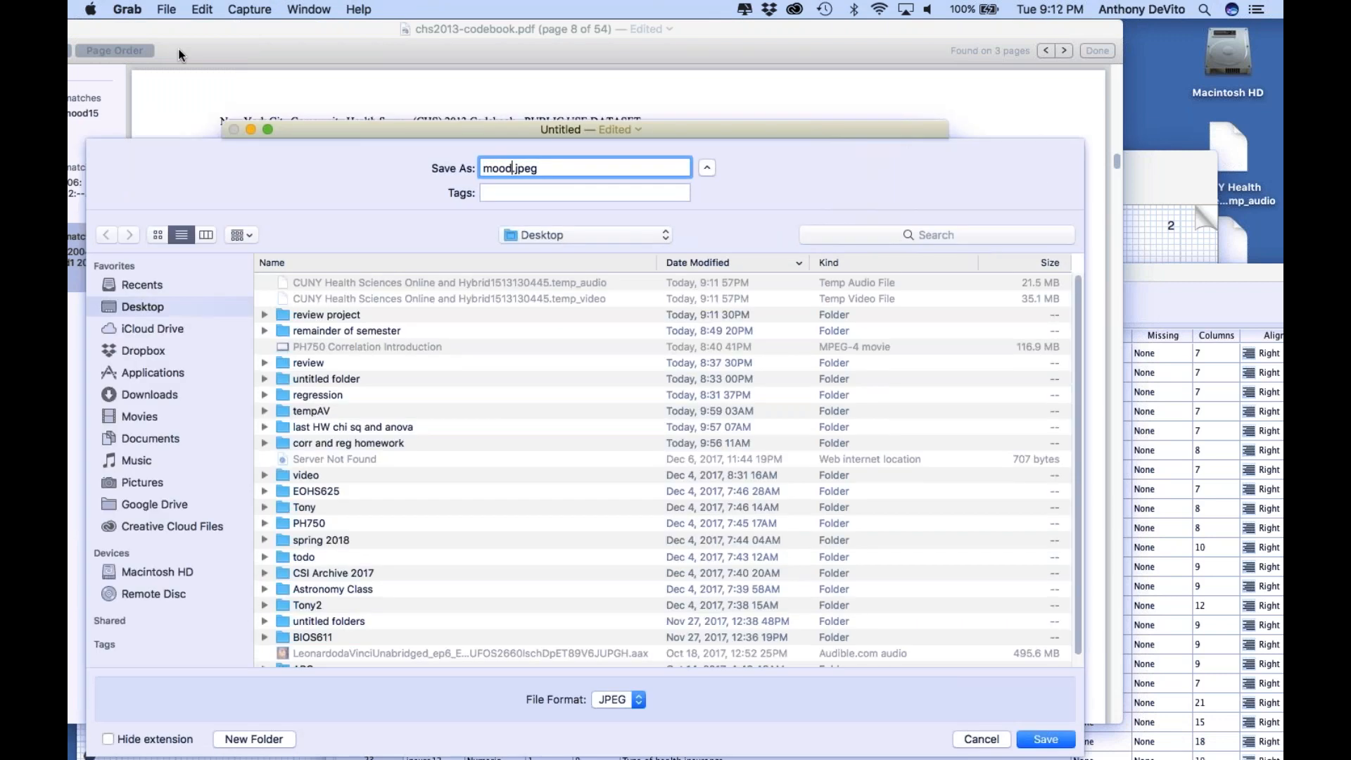
pyautogui.write('1')
pyautogui.press('Return')
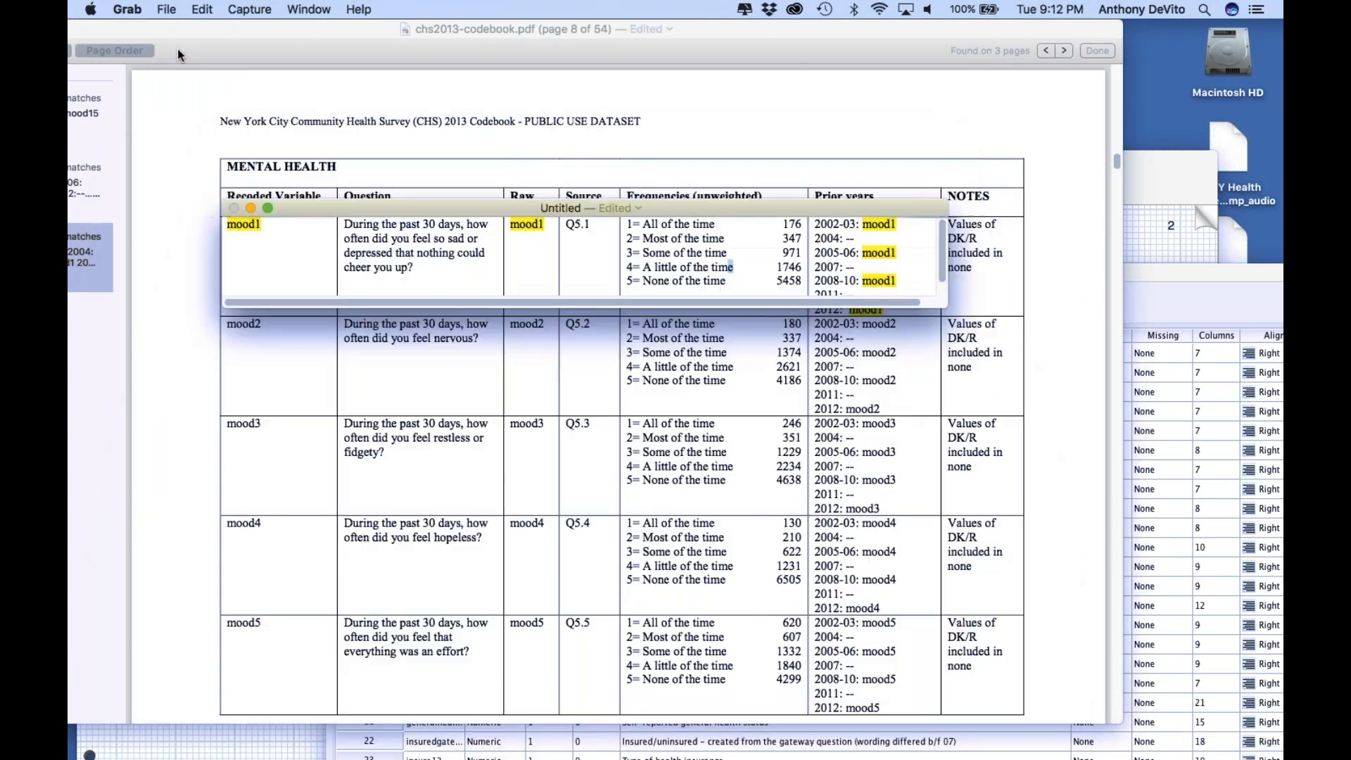
pyautogui.click(233, 208)
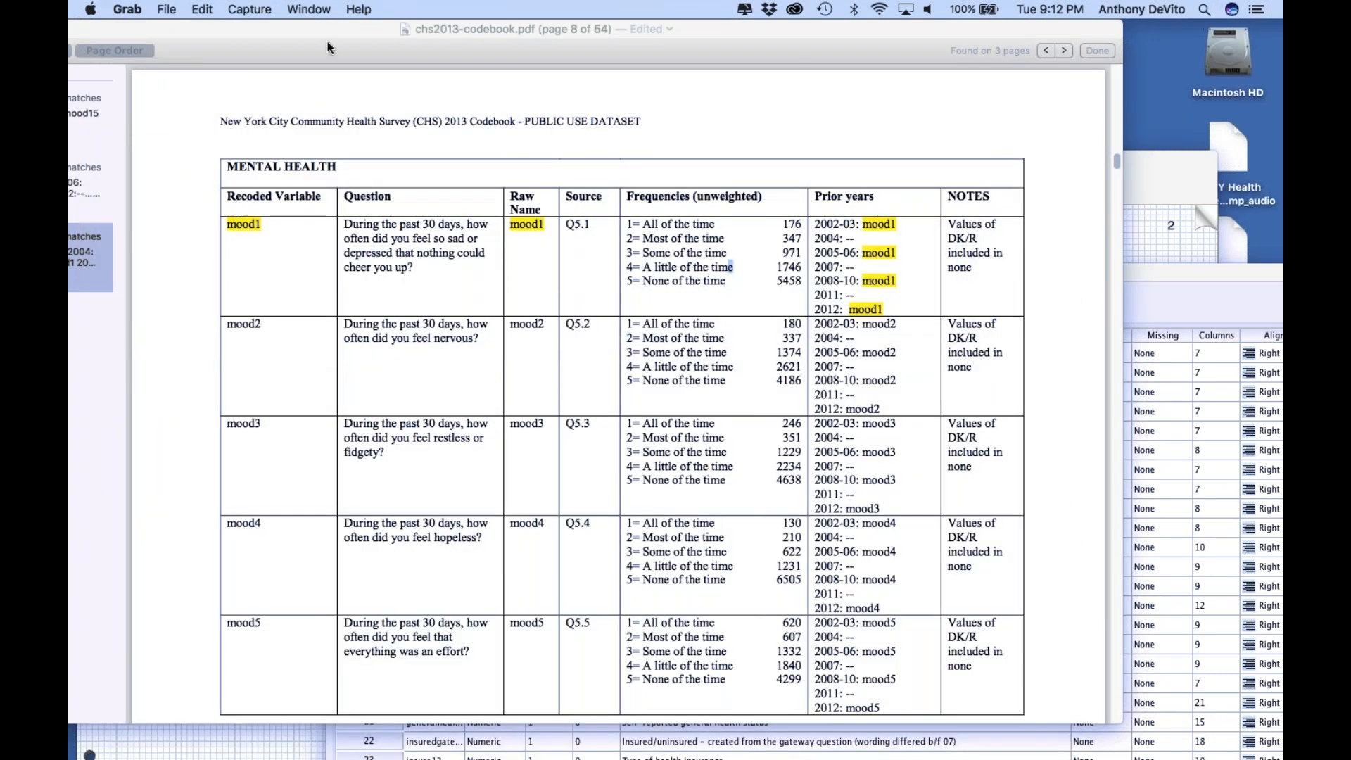
# Move the codebook window to uncover its search results, search for "everasthma" and open the page 7 match
pyautogui.moveTo(331, 47); pyautogui.dragTo(403, 8)
pyautogui.press('super+f')
pyautogui.write('everasthma')
pyautogui.press('Return')
pyautogui.click(138, 105)
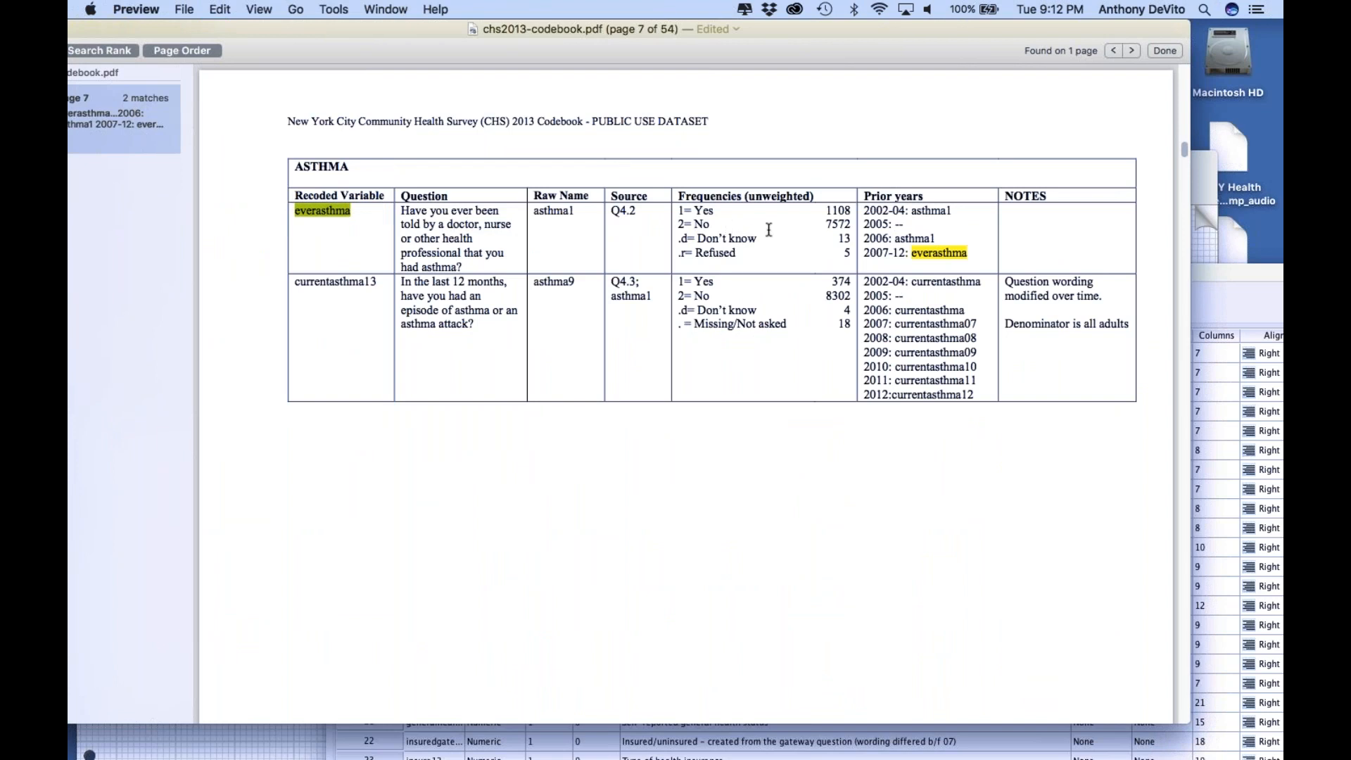
# Switch to Grab and capture a selection screenshot of the everasthma row in the codebook's Asthma table
pyautogui.moveTo(267, 750)
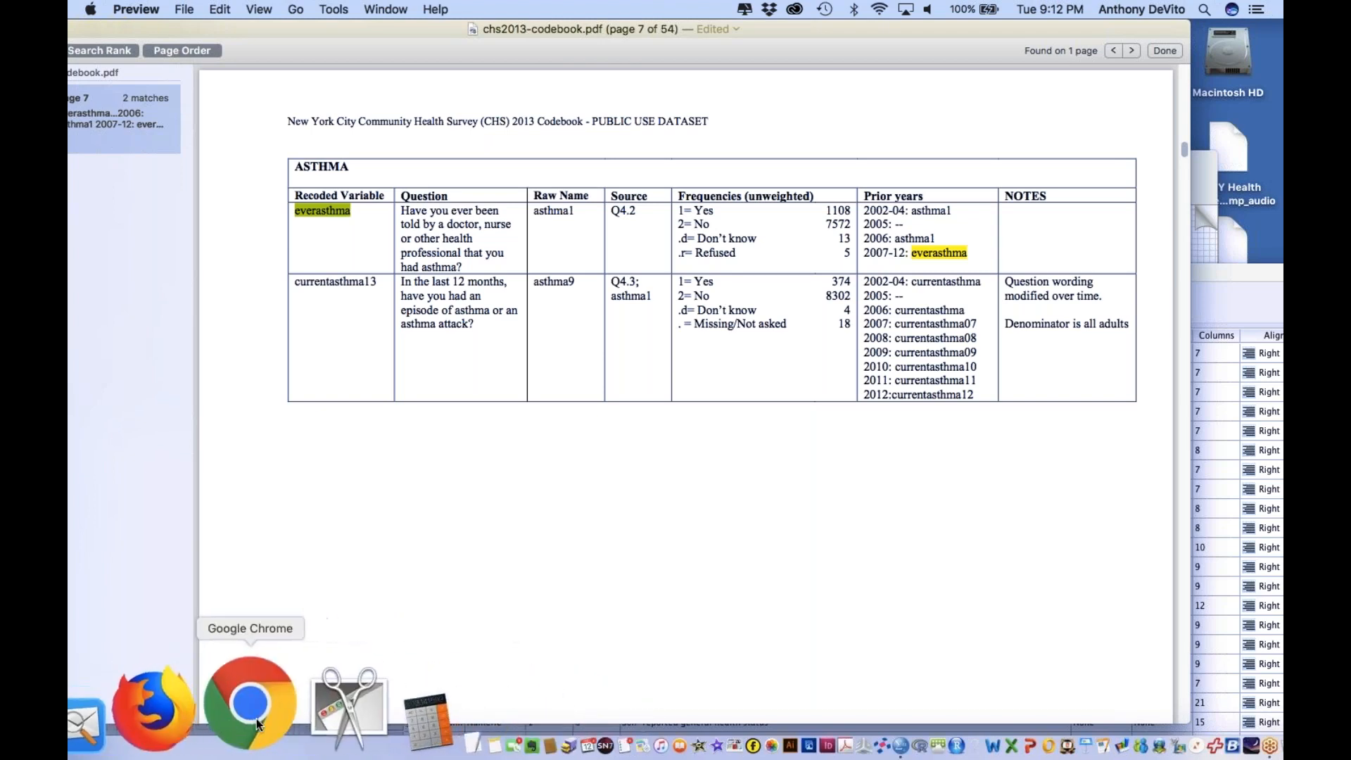
pyautogui.click(314, 705)
pyautogui.click(248, 10)
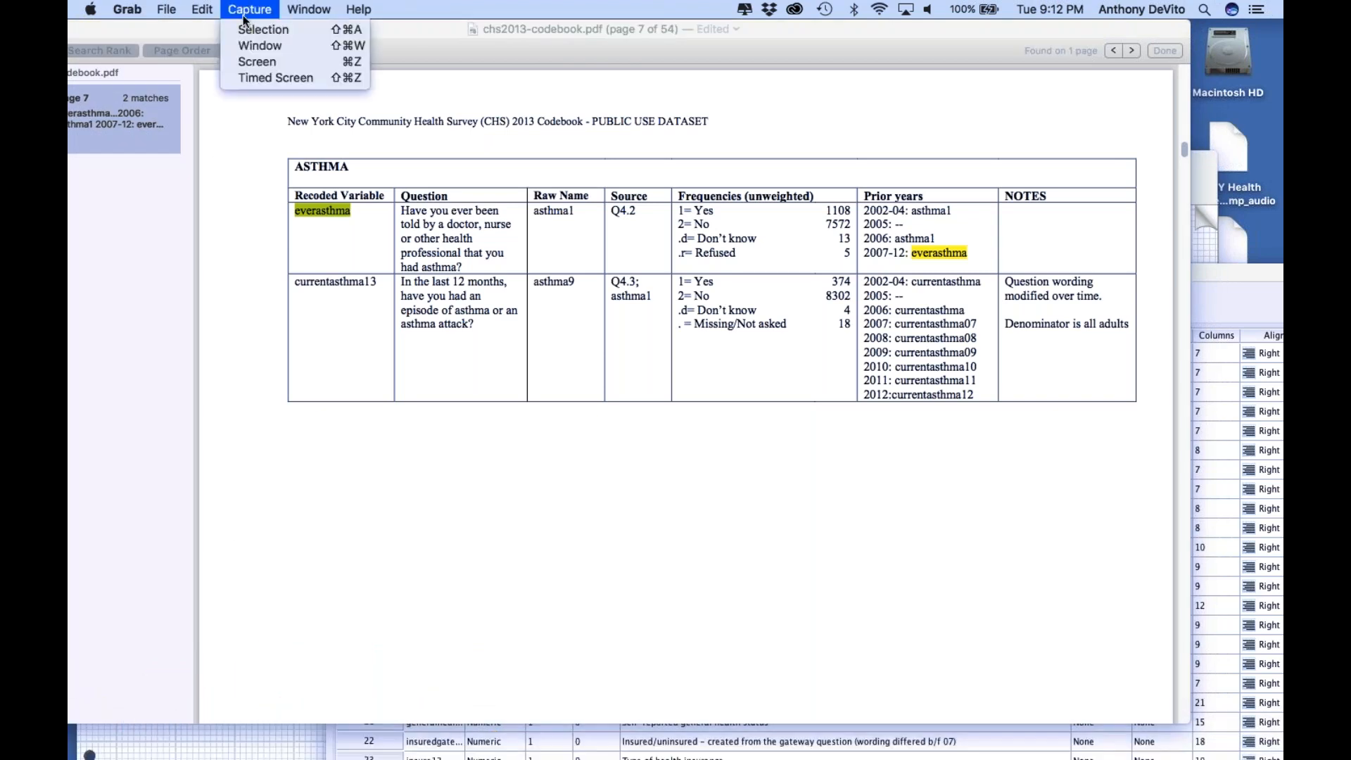
pyautogui.click(247, 26)
pyautogui.moveTo(285, 197); pyautogui.dragTo(877, 276)
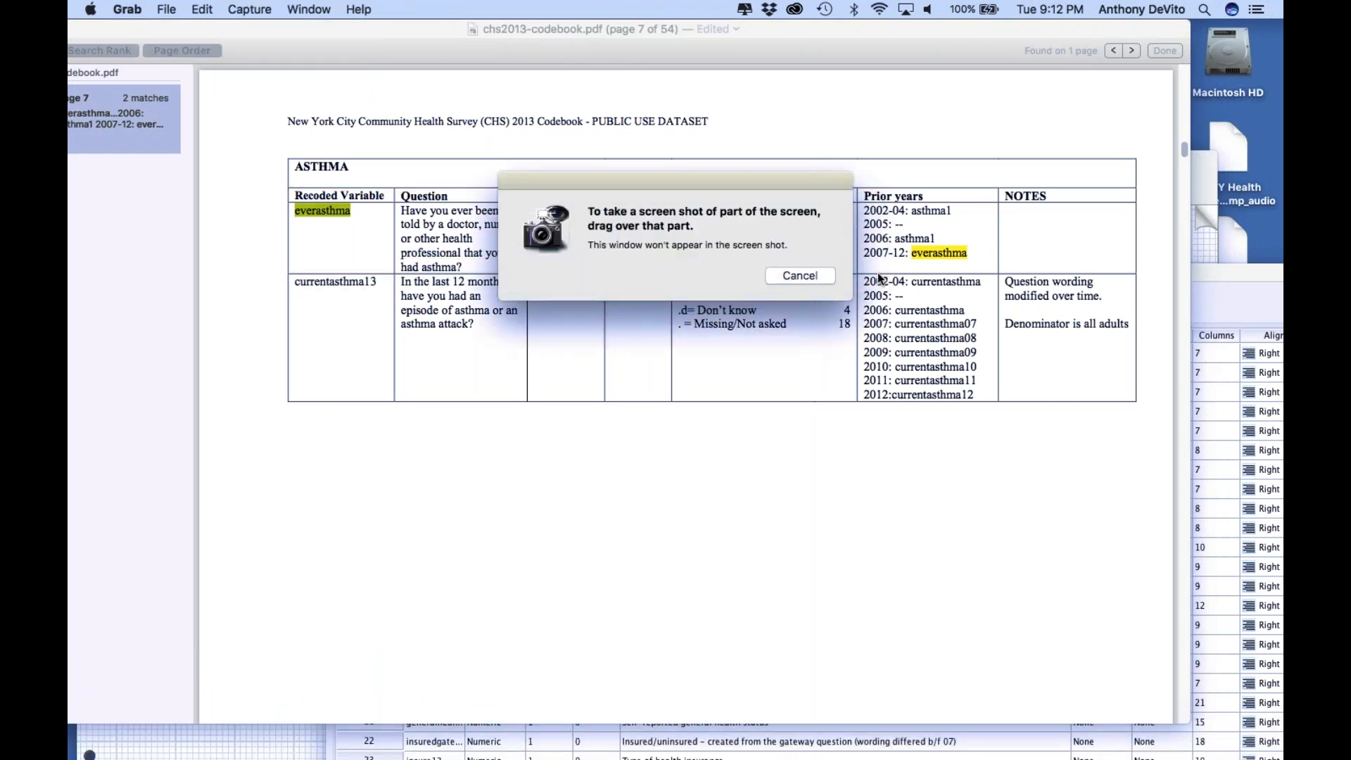
# Save the everasthma screenshot to the Desktop as everasthma.jpeg and close its window
pyautogui.click(150, 9)
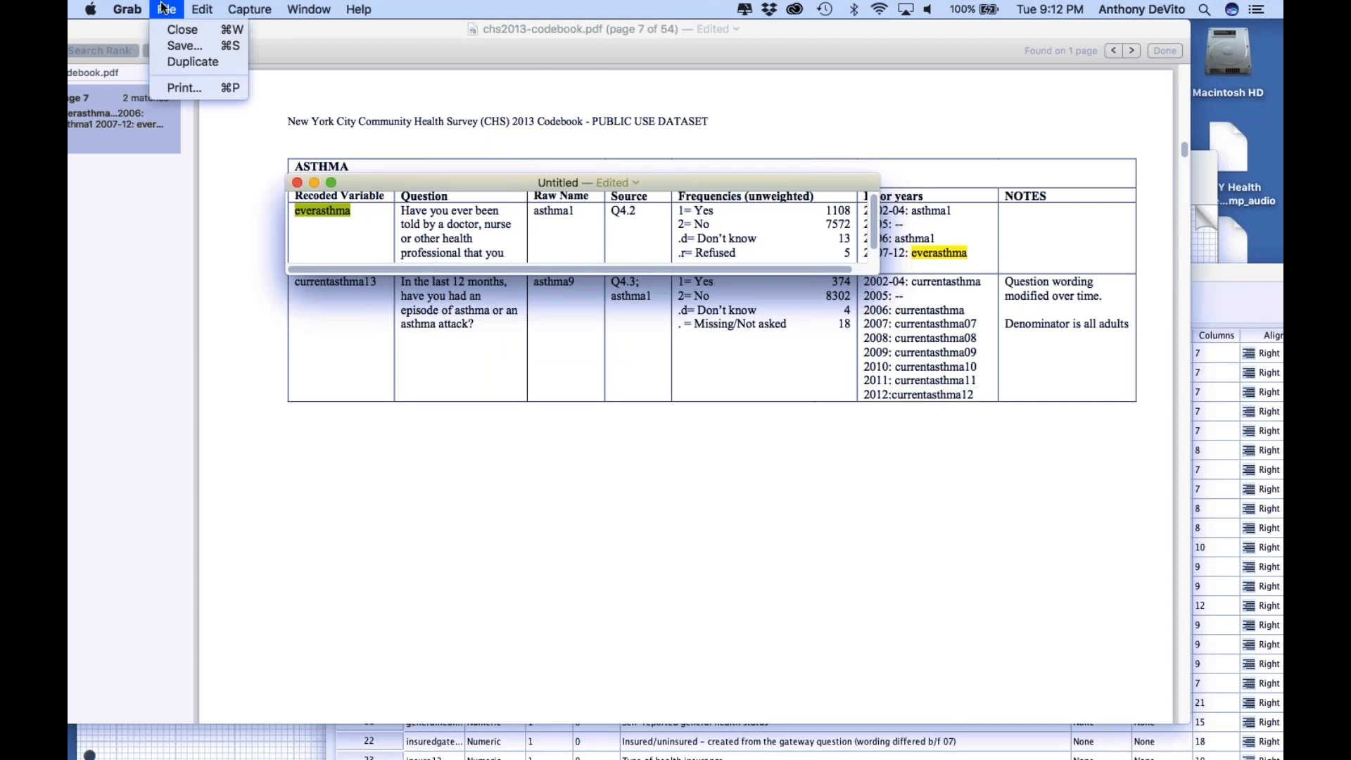
pyautogui.click(172, 48)
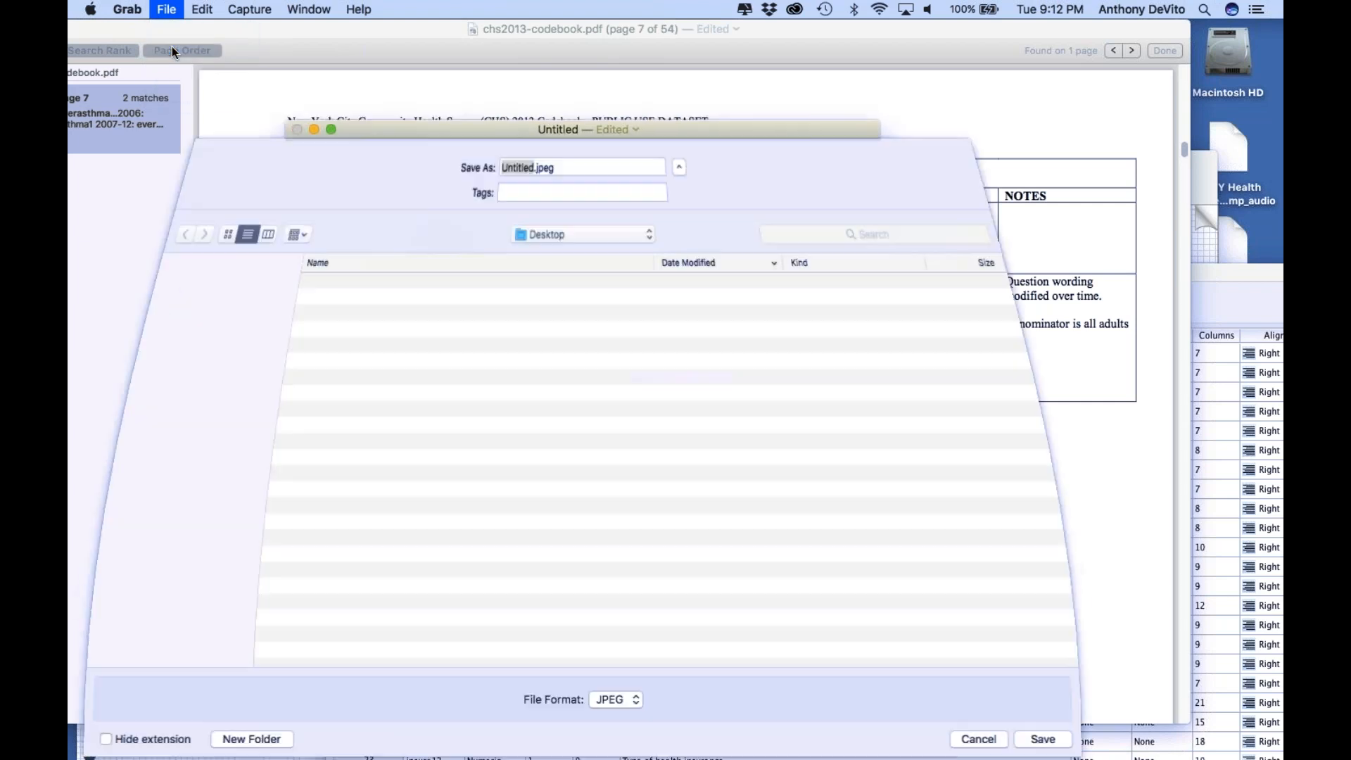
pyautogui.write('ever')
pyautogui.write('asth')
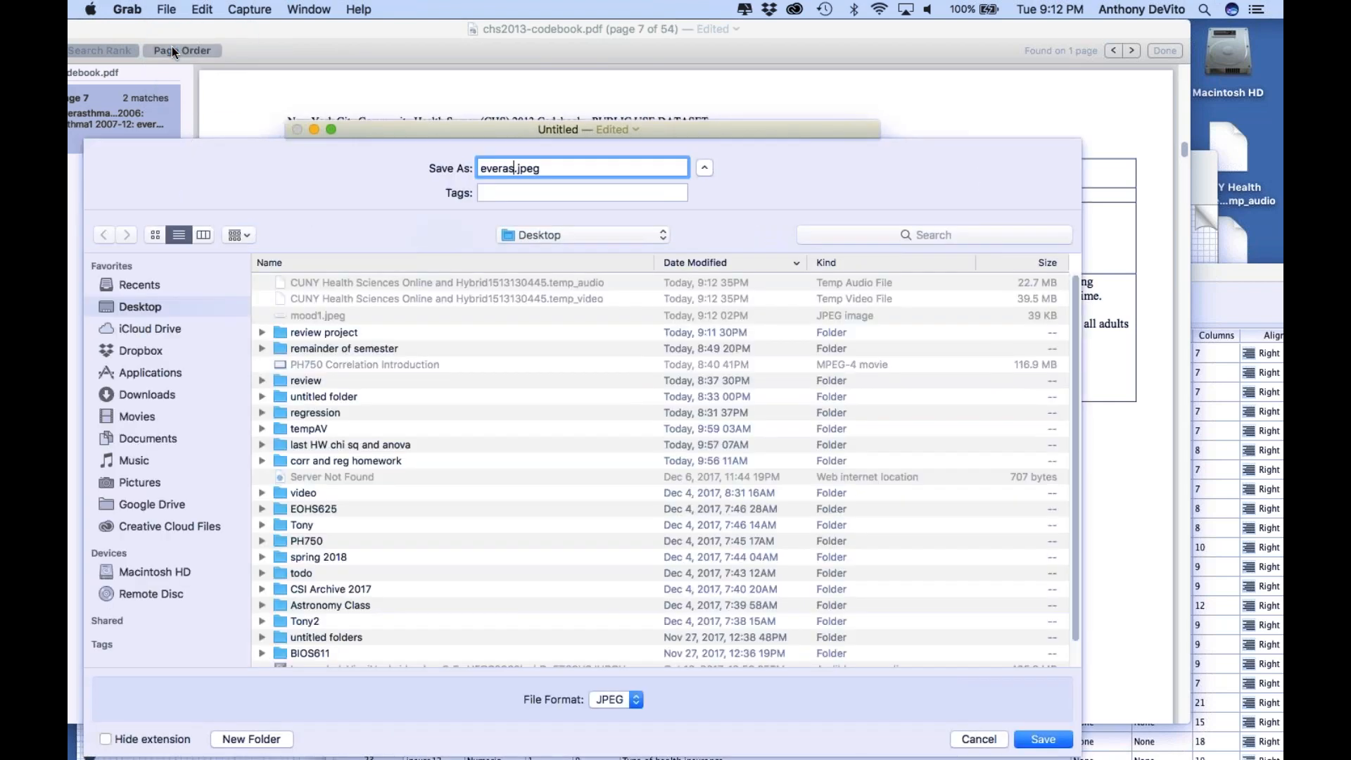
pyautogui.write('ma')
pyautogui.press('Return')
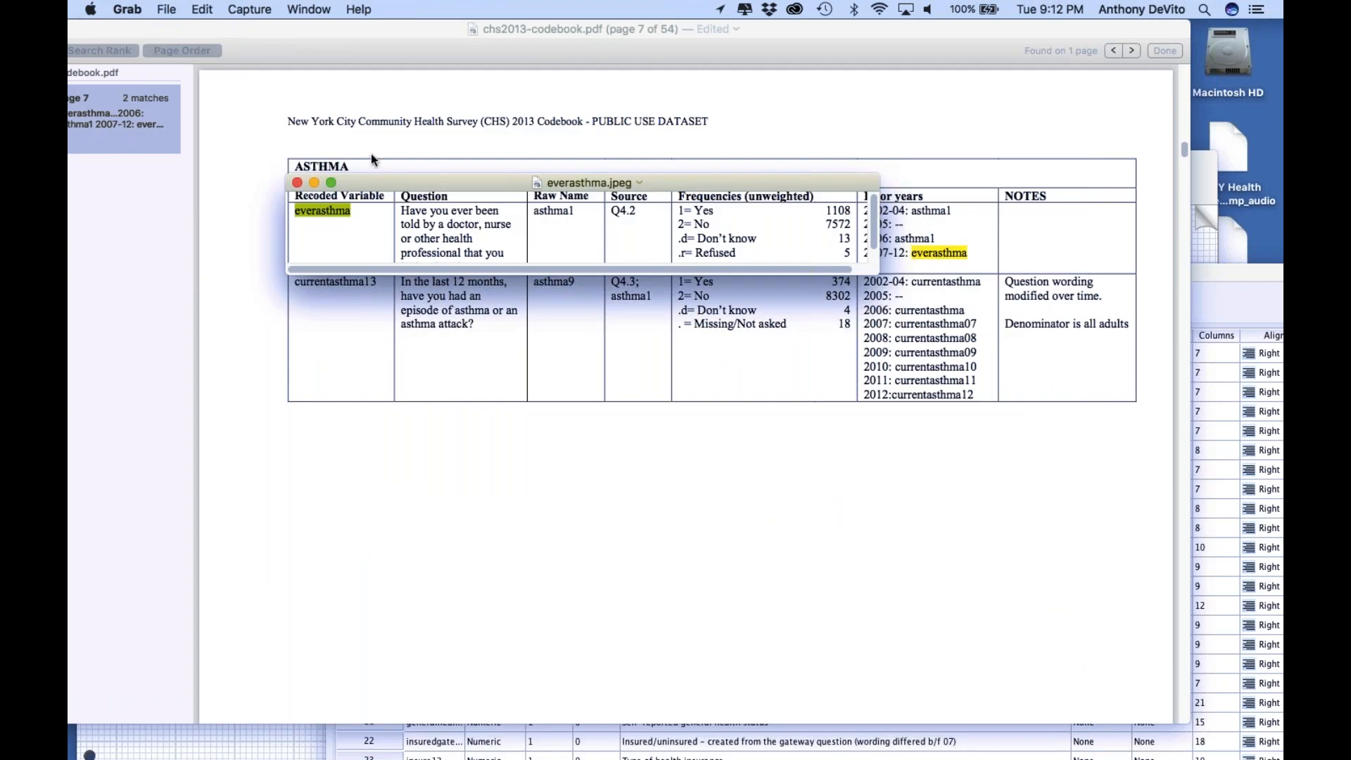
pyautogui.click(296, 180)
# Return to the codebook in Preview and search it for "demog1"
pyautogui.click(472, 327)
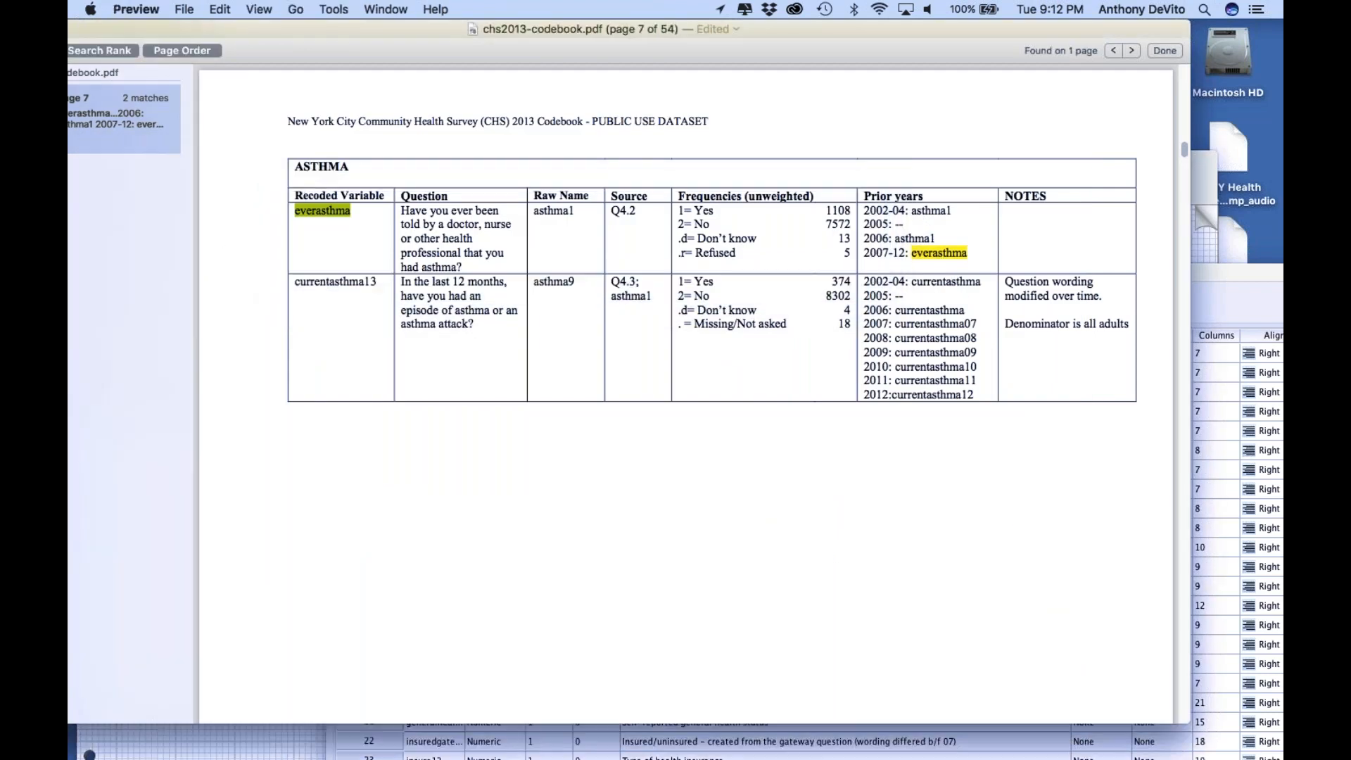
pyautogui.scroll(3, 686, 394)
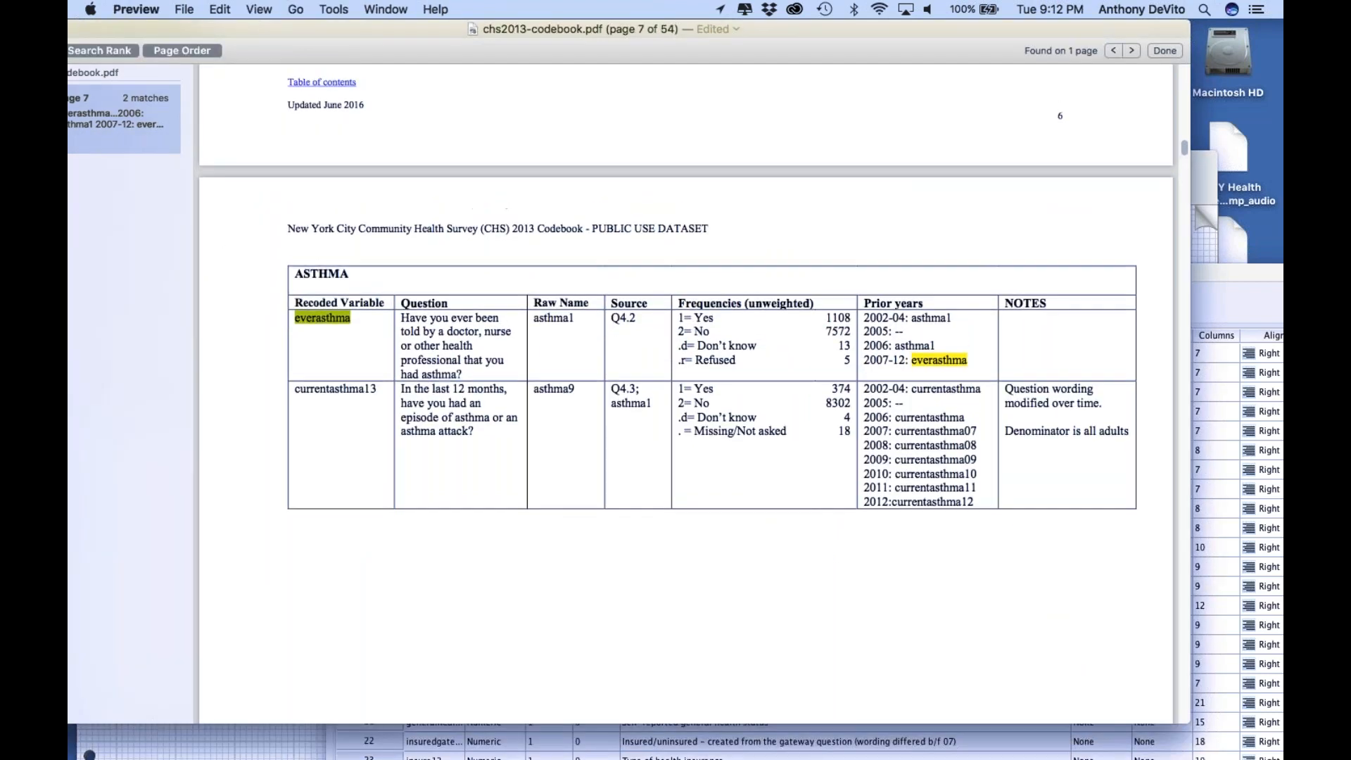
pyautogui.scroll(2, 686, 394)
pyautogui.press('super+f')
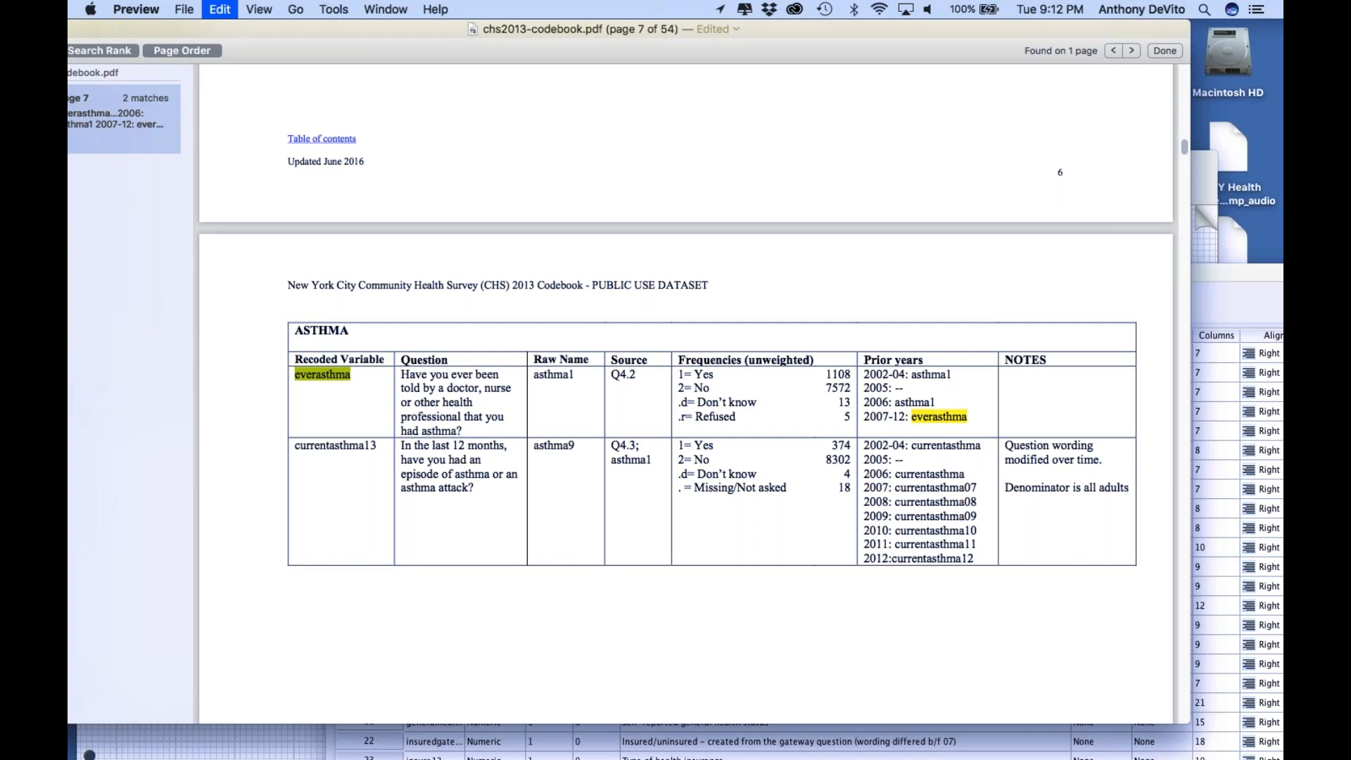
pyautogui.write('demog1')
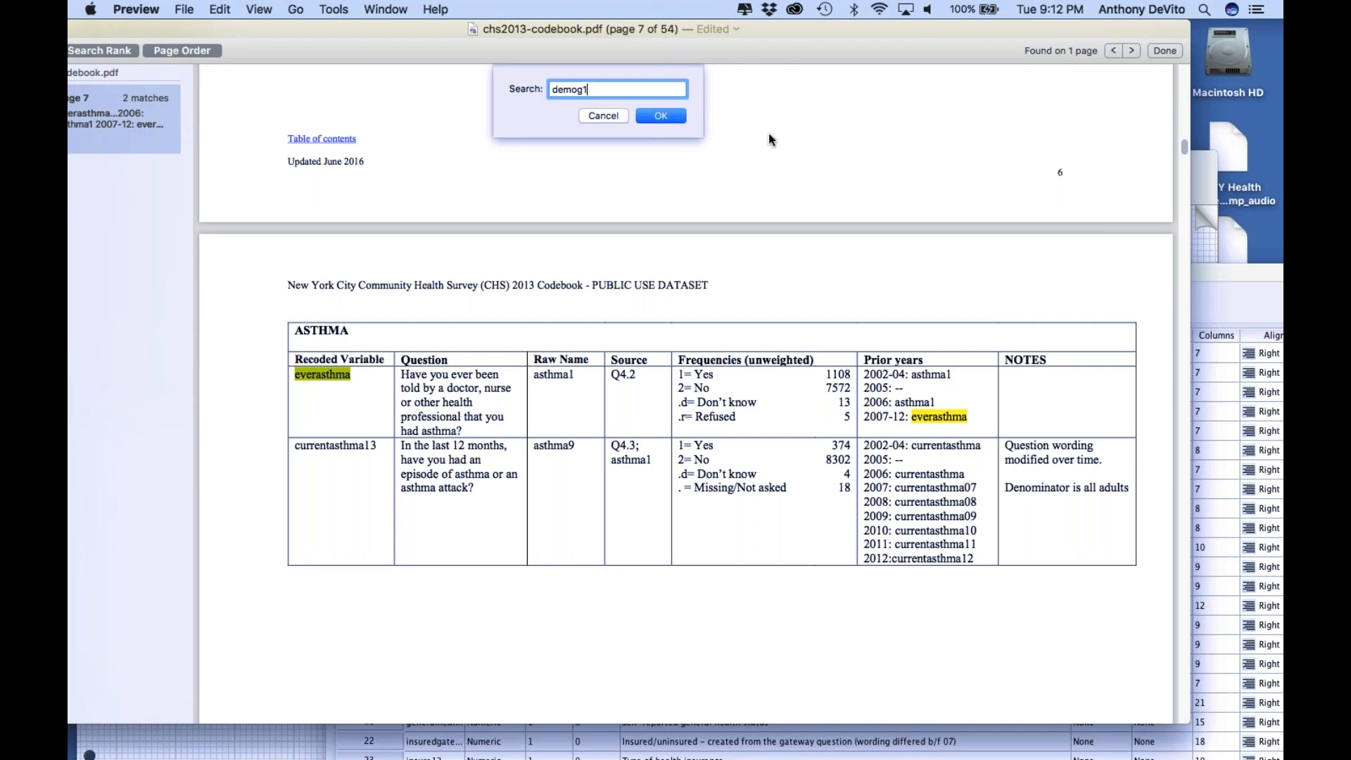
pyautogui.click(680, 117)
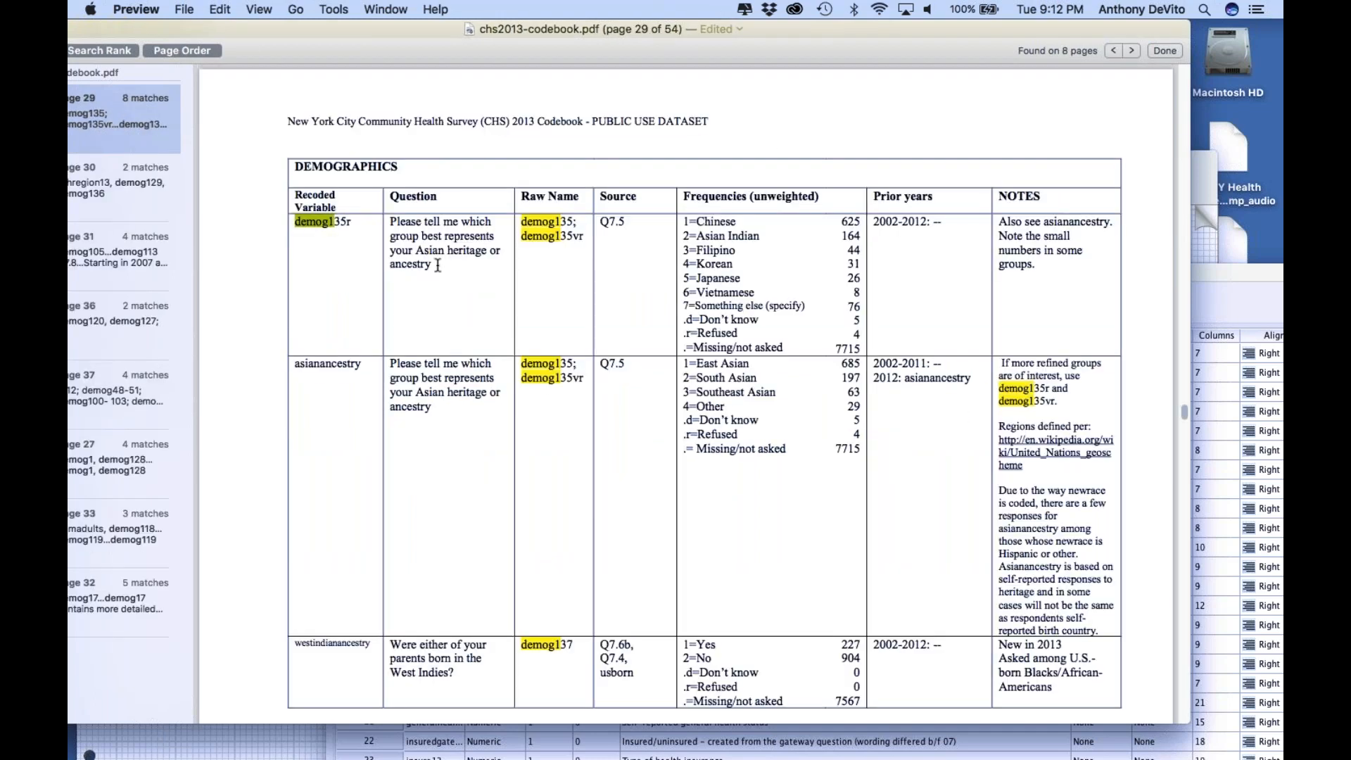
# Look through the demog1 matches on pages 30, 31, 36 and 37 of the codebook
pyautogui.click(121, 189)
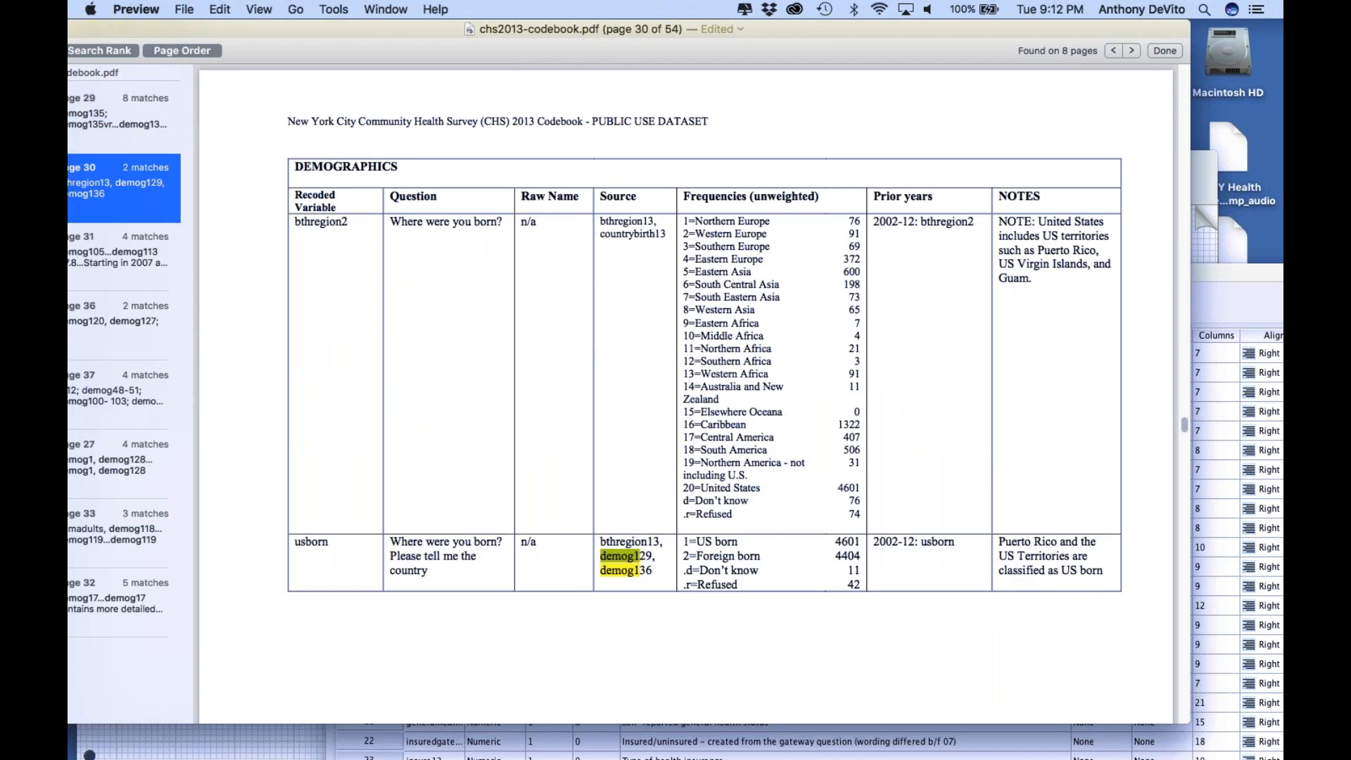
pyautogui.click(109, 257)
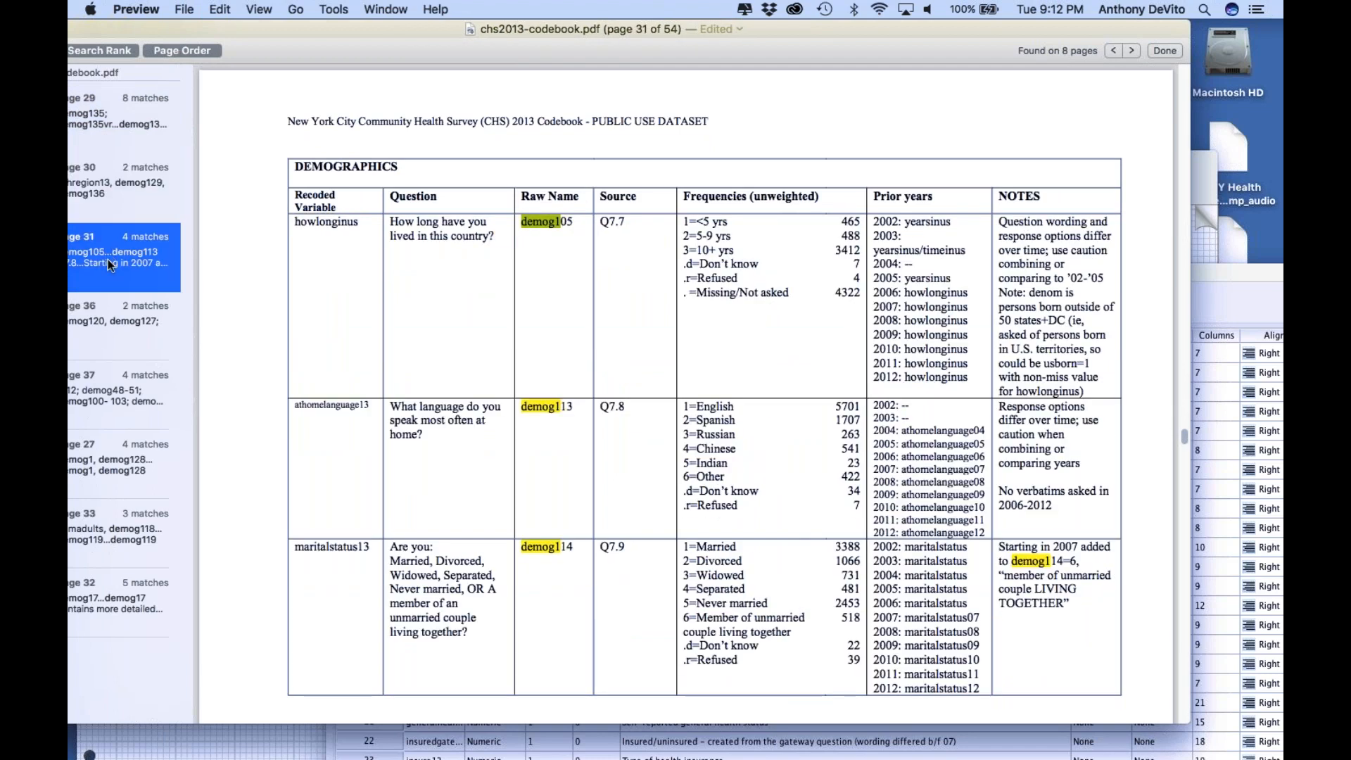
pyautogui.click(109, 326)
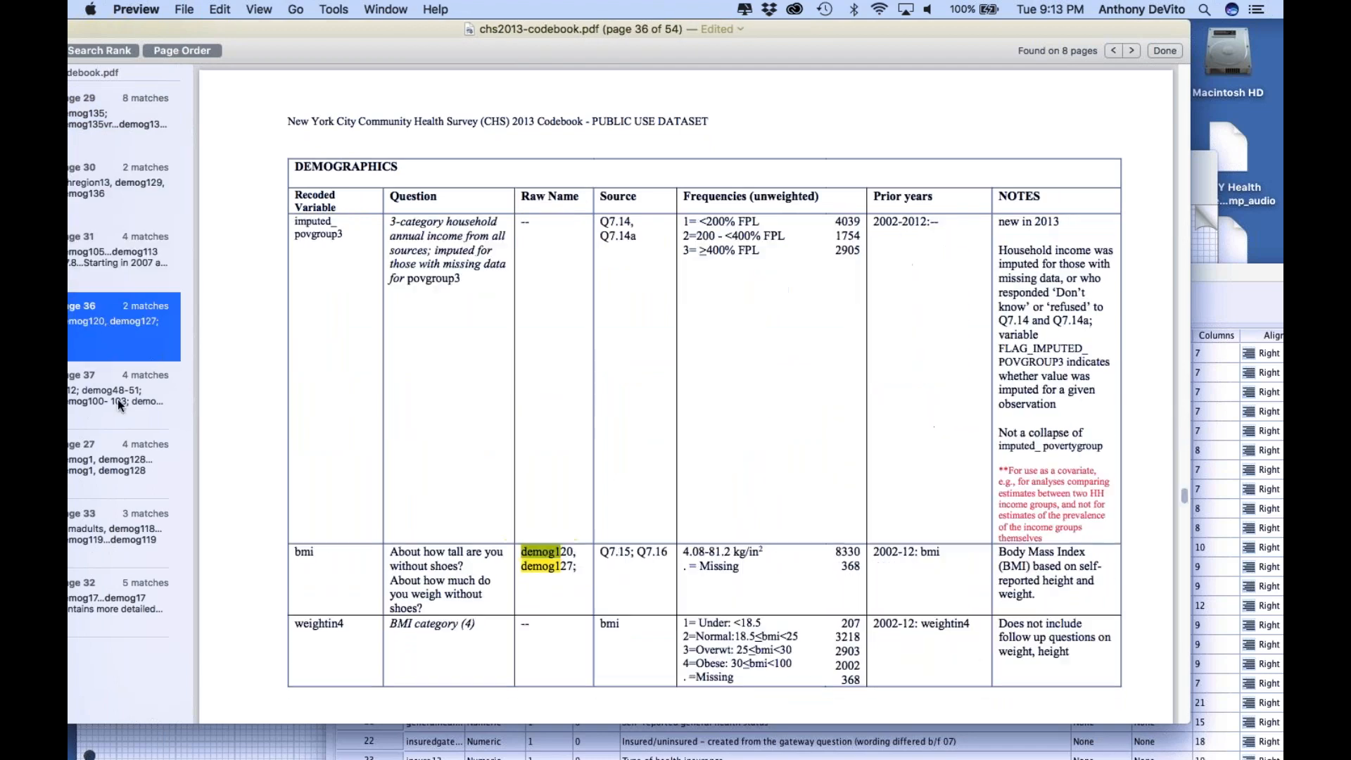
pyautogui.click(117, 398)
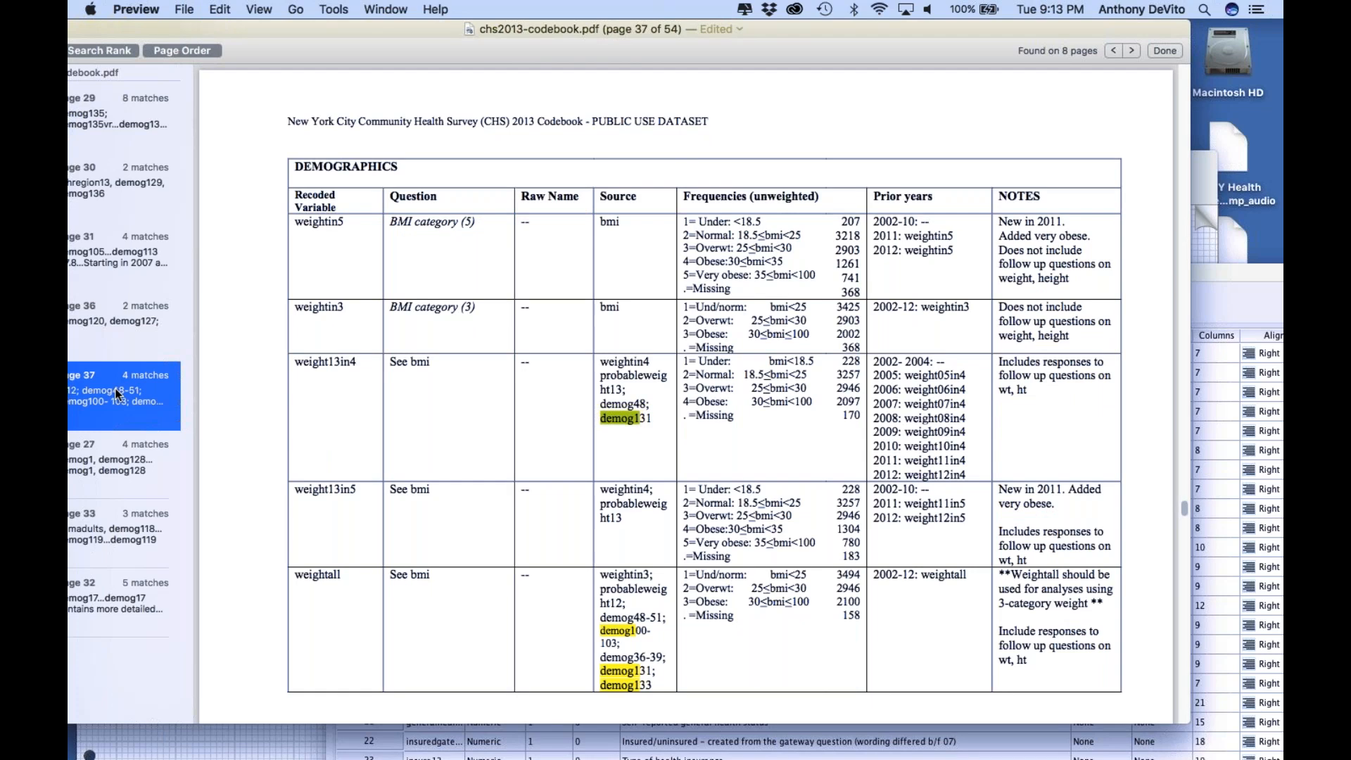
# Open the page 27 match and examine the age variables from agegroup to age50up
pyautogui.click(118, 449)
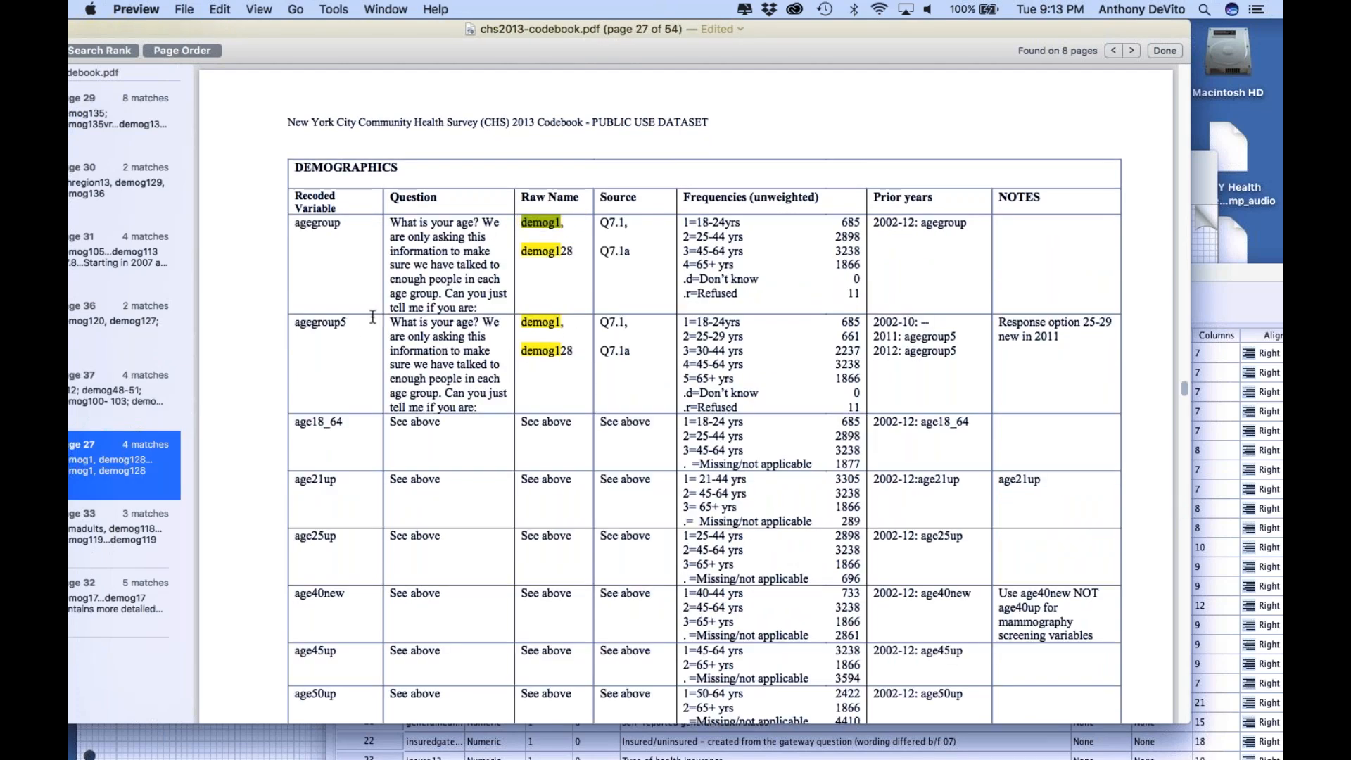
pyautogui.scroll(-3, 558, 336)
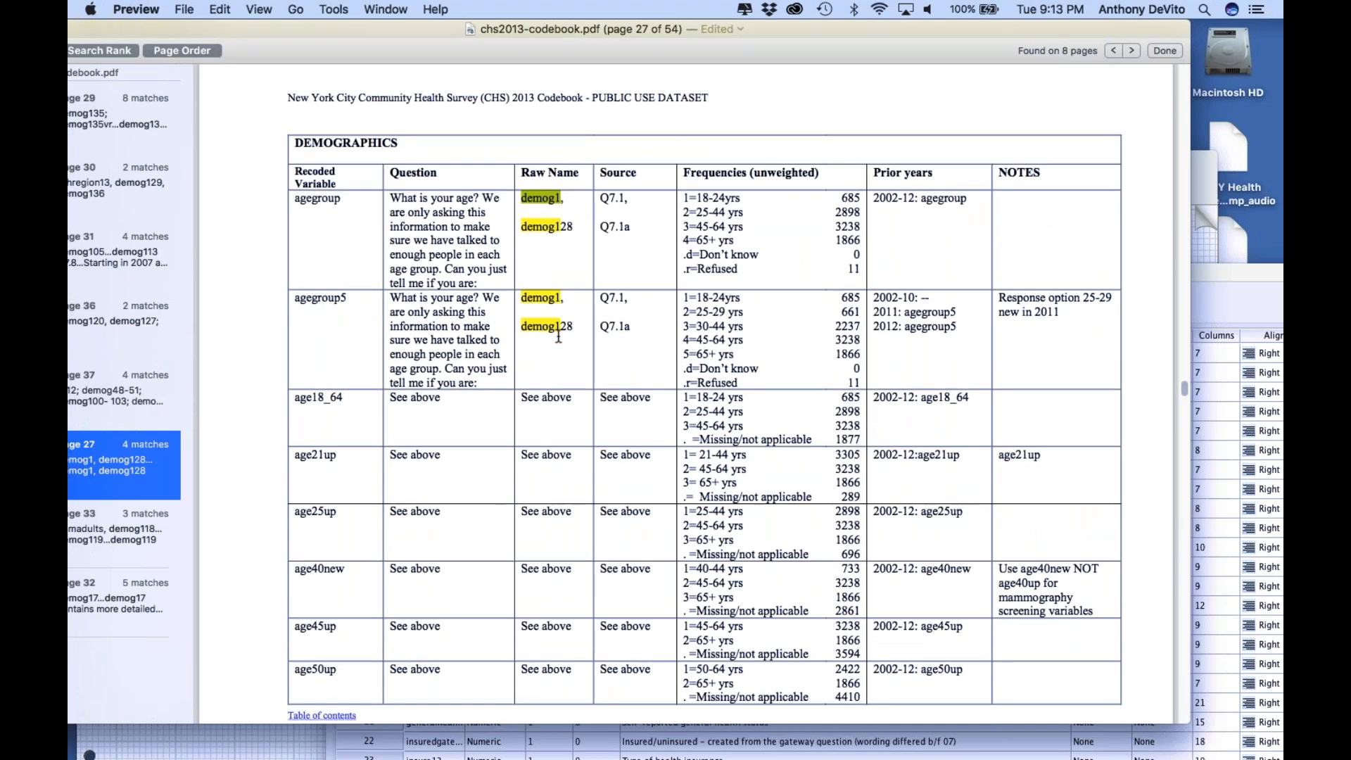
pyautogui.scroll(2, 559, 336)
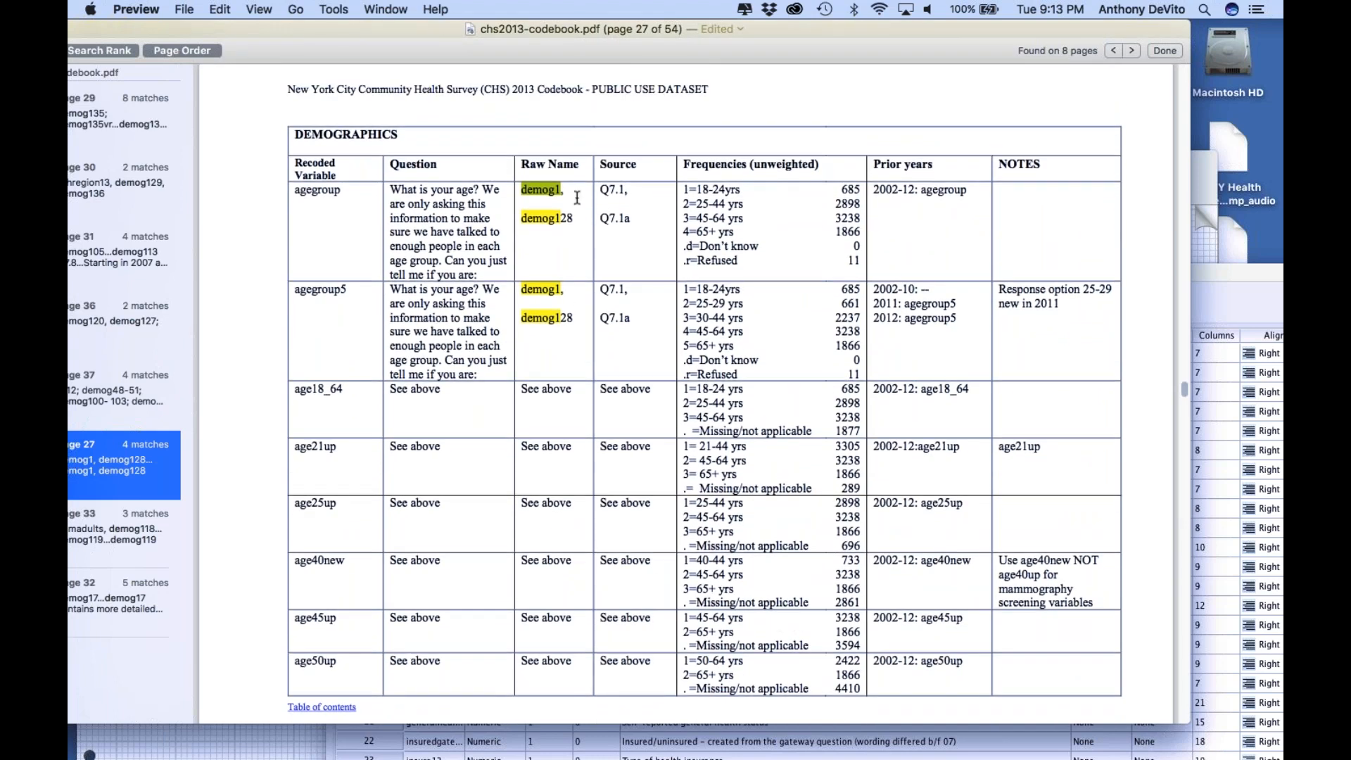
pyautogui.scroll(-1, 577, 198)
pyautogui.scroll(-5, 551, 314)
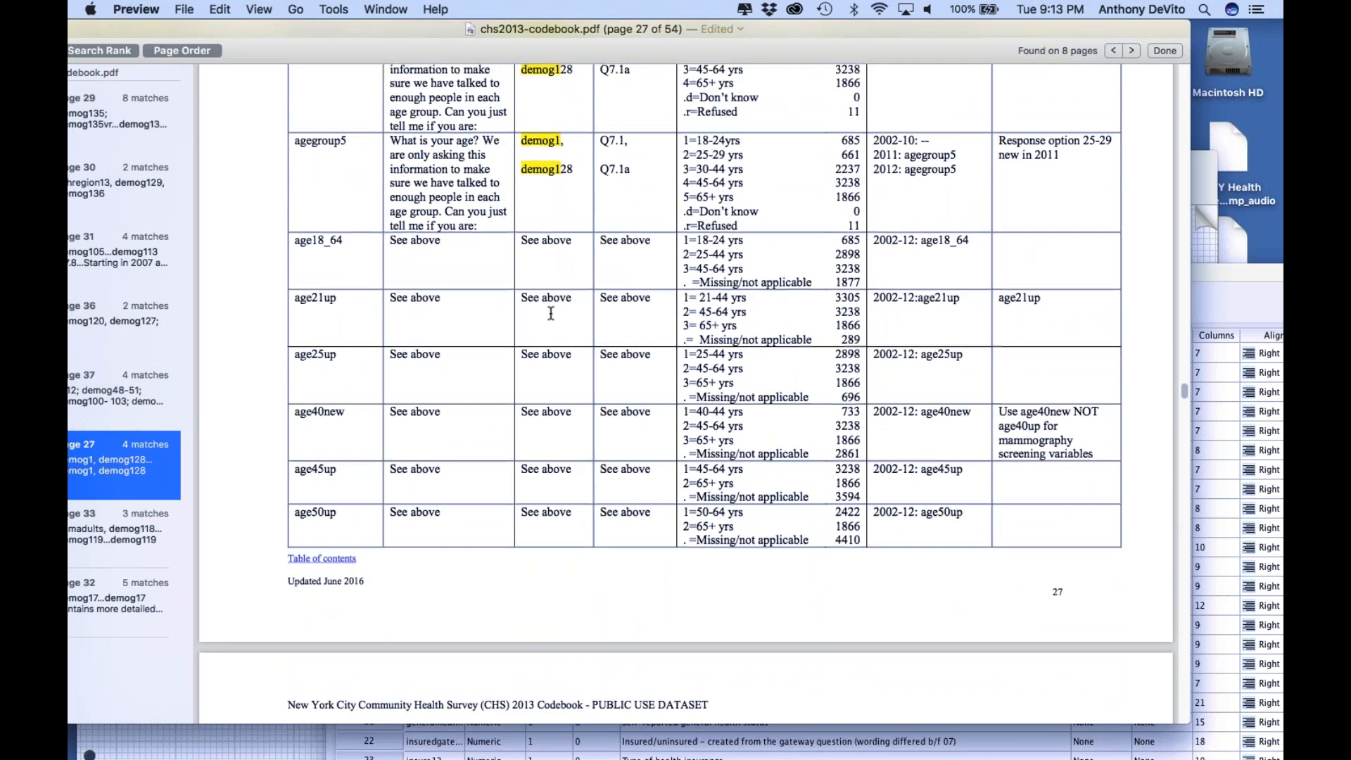
pyautogui.scroll(2, 551, 313)
# Review the matches on pages 33 and 32, including the household, employment, education and children variables
pyautogui.press('Down')
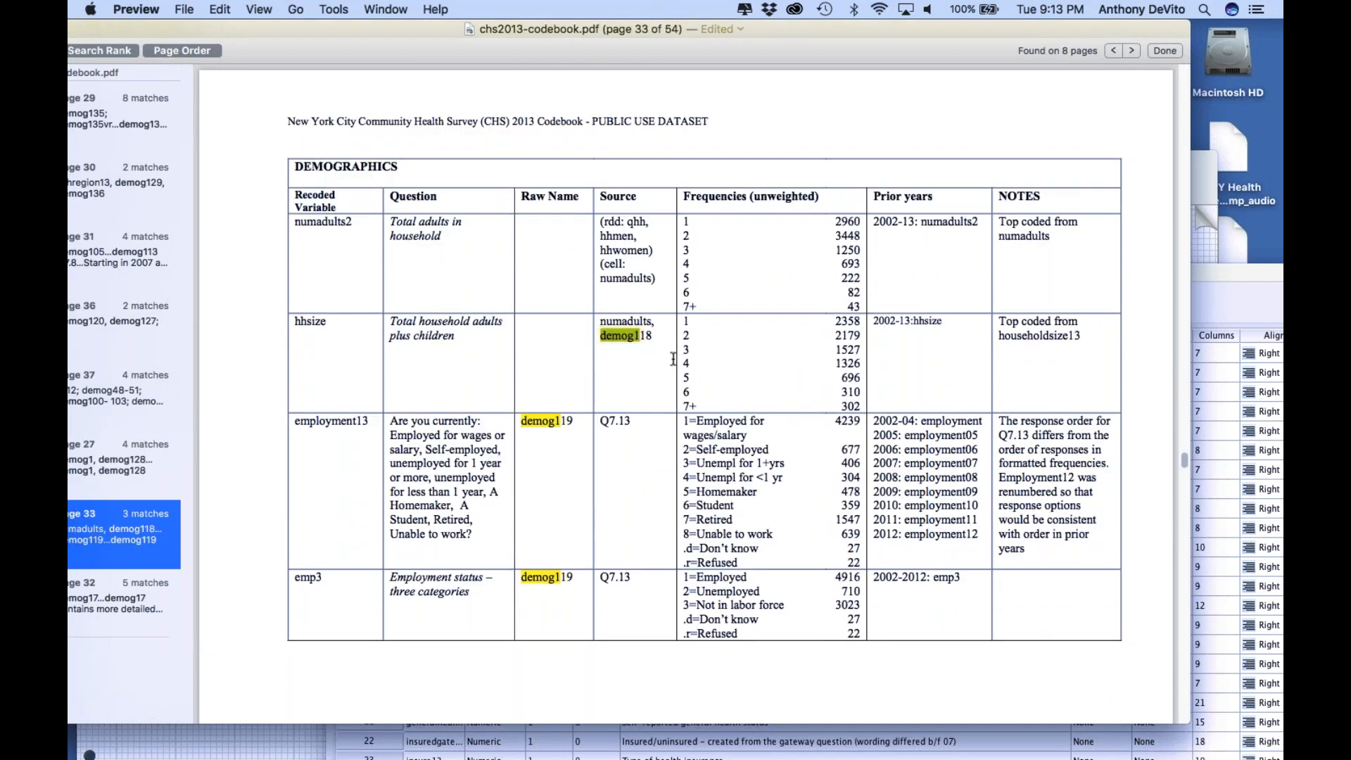
pyautogui.scroll(-5, 674, 359)
pyautogui.press('Down')
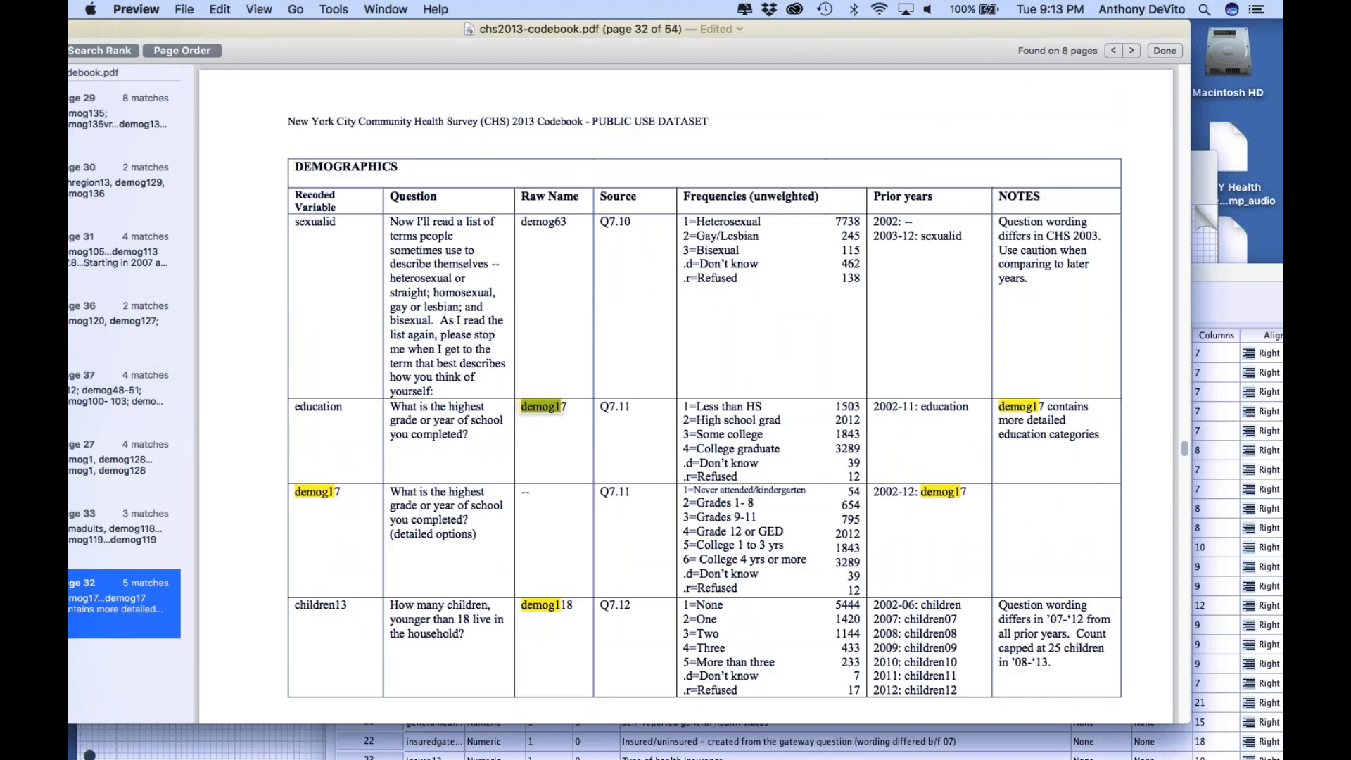
pyautogui.scroll(-10, 476, 521)
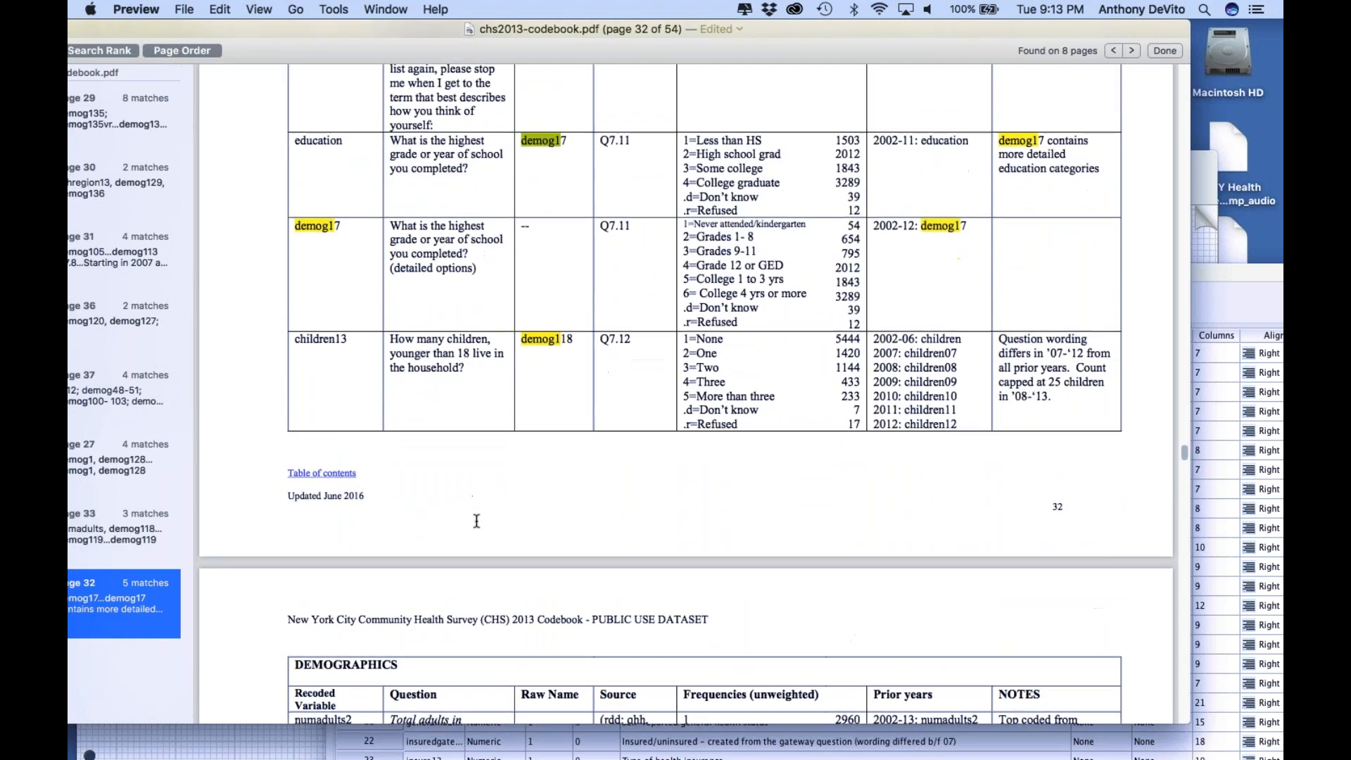
pyautogui.scroll(-5, 477, 521)
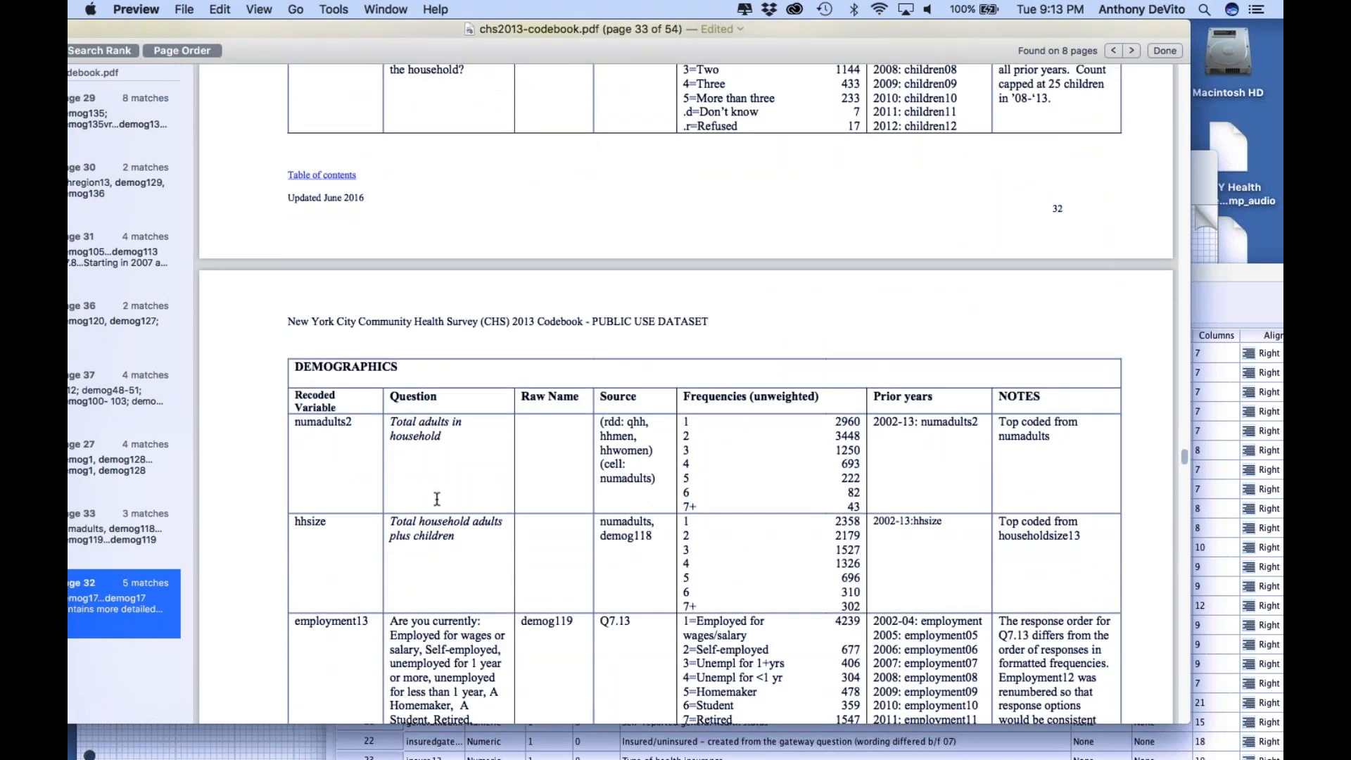
# Move the codebook window to show more of the search results and reopen the page 29 match
pyautogui.moveTo(289, 28); pyautogui.dragTo(336, 27)
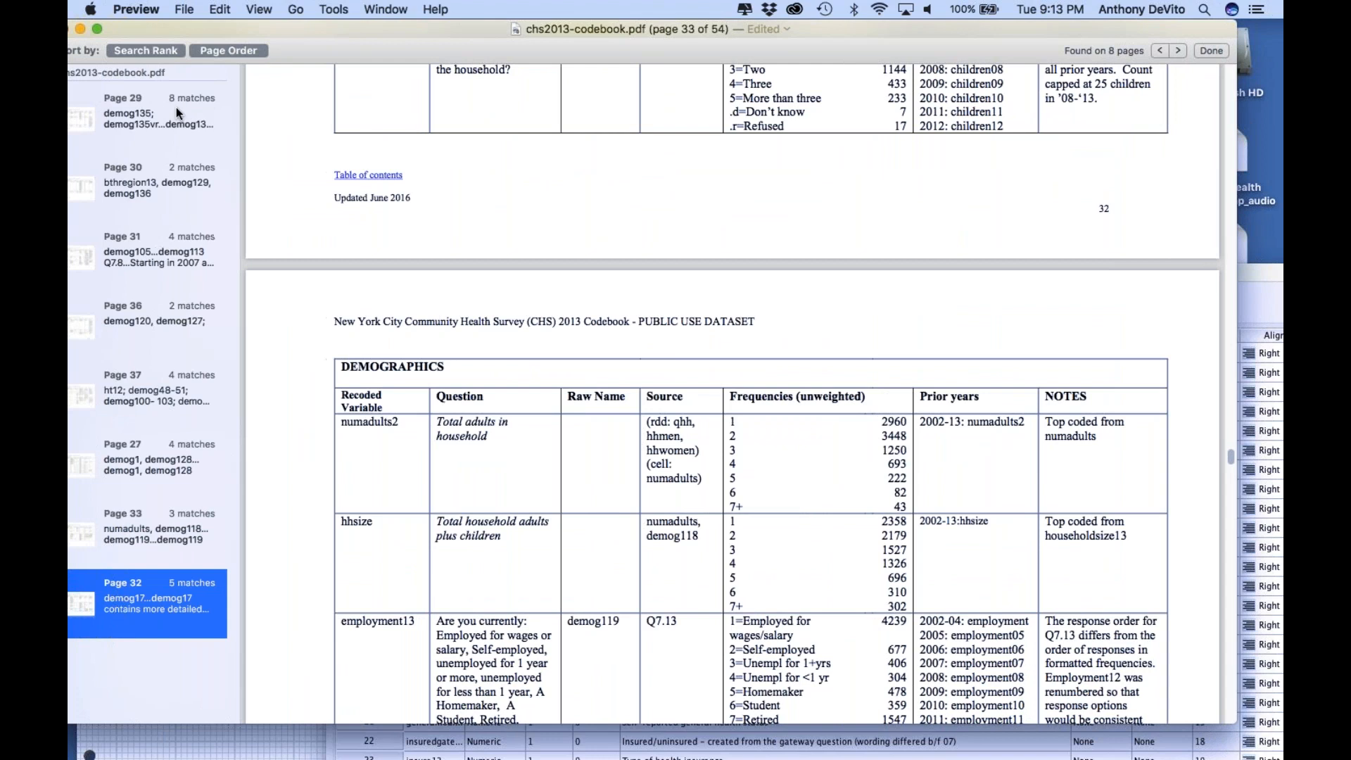
pyautogui.click(176, 107)
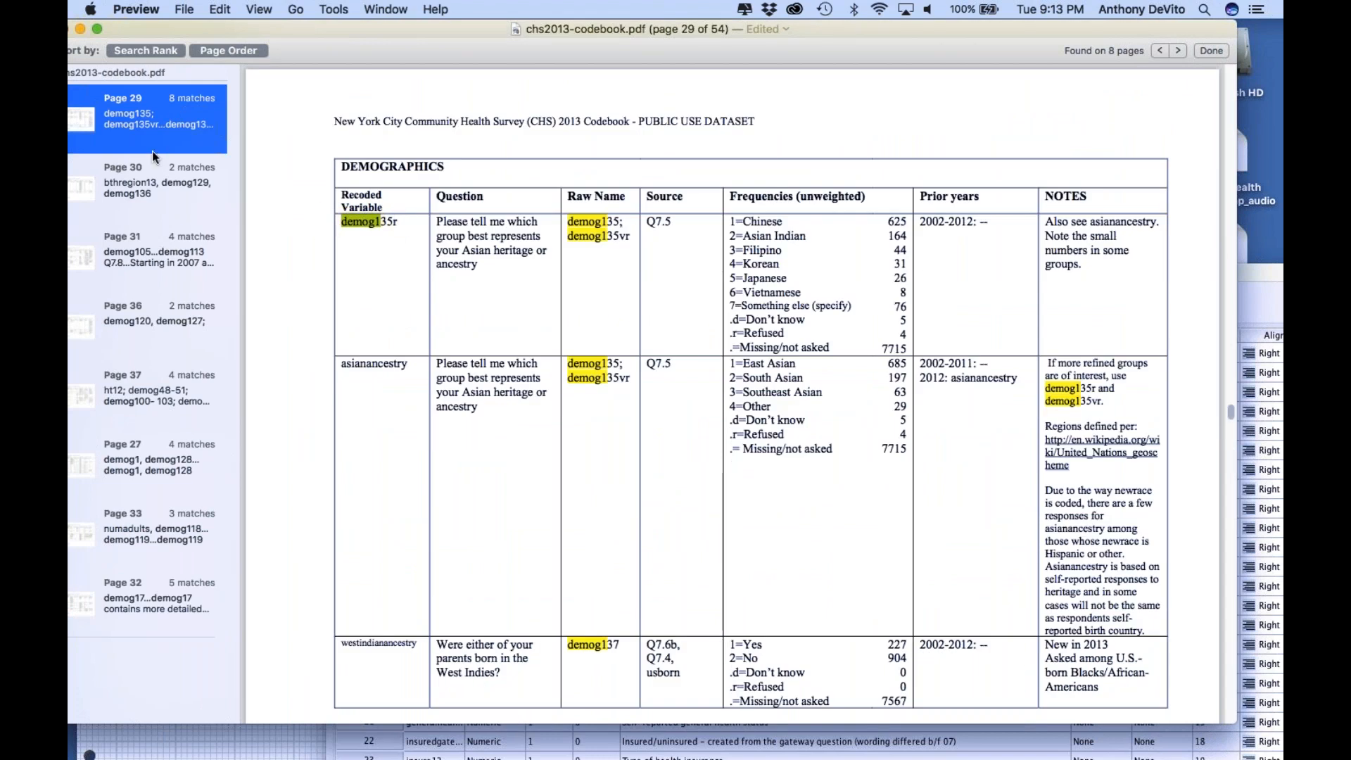
# Look through the demog1 matches on pages 30, 29, 36 and 31 of the codebook
pyautogui.click(147, 183)
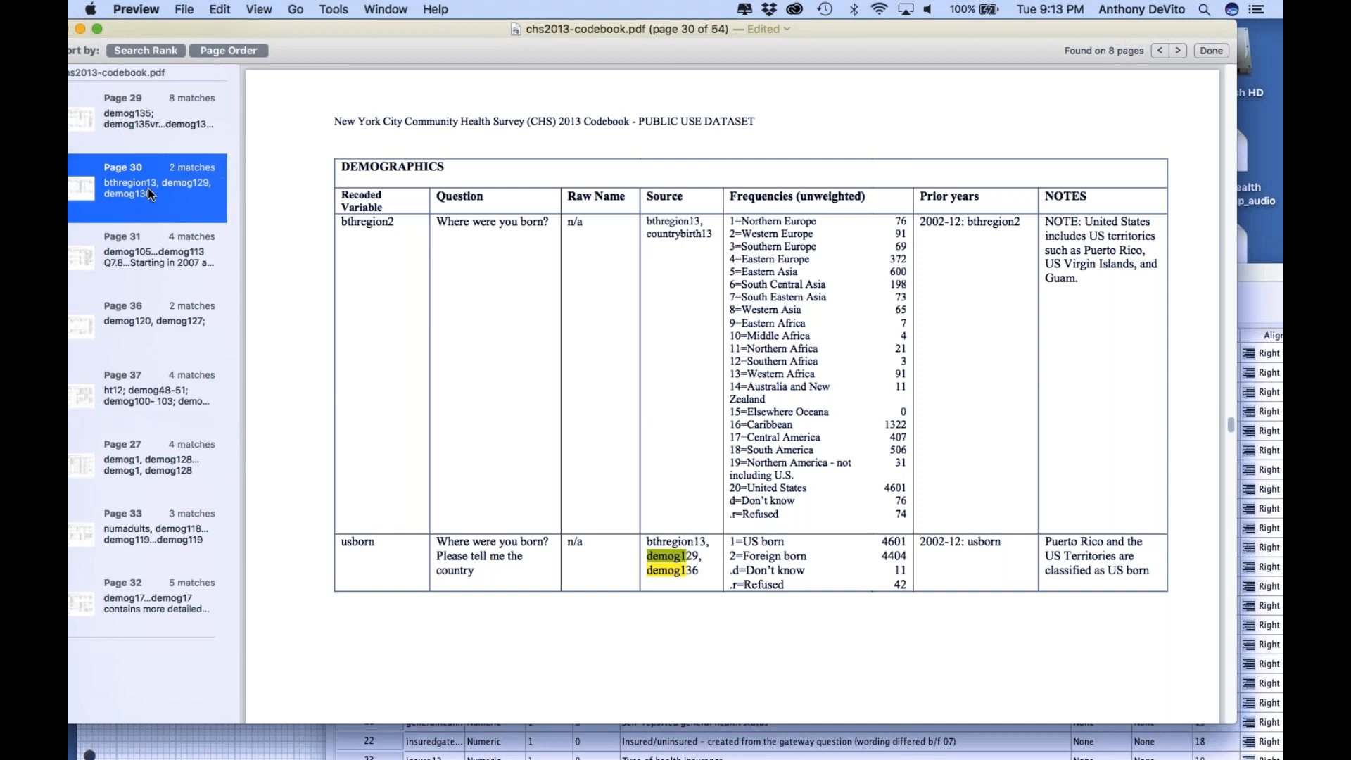
pyautogui.click(144, 121)
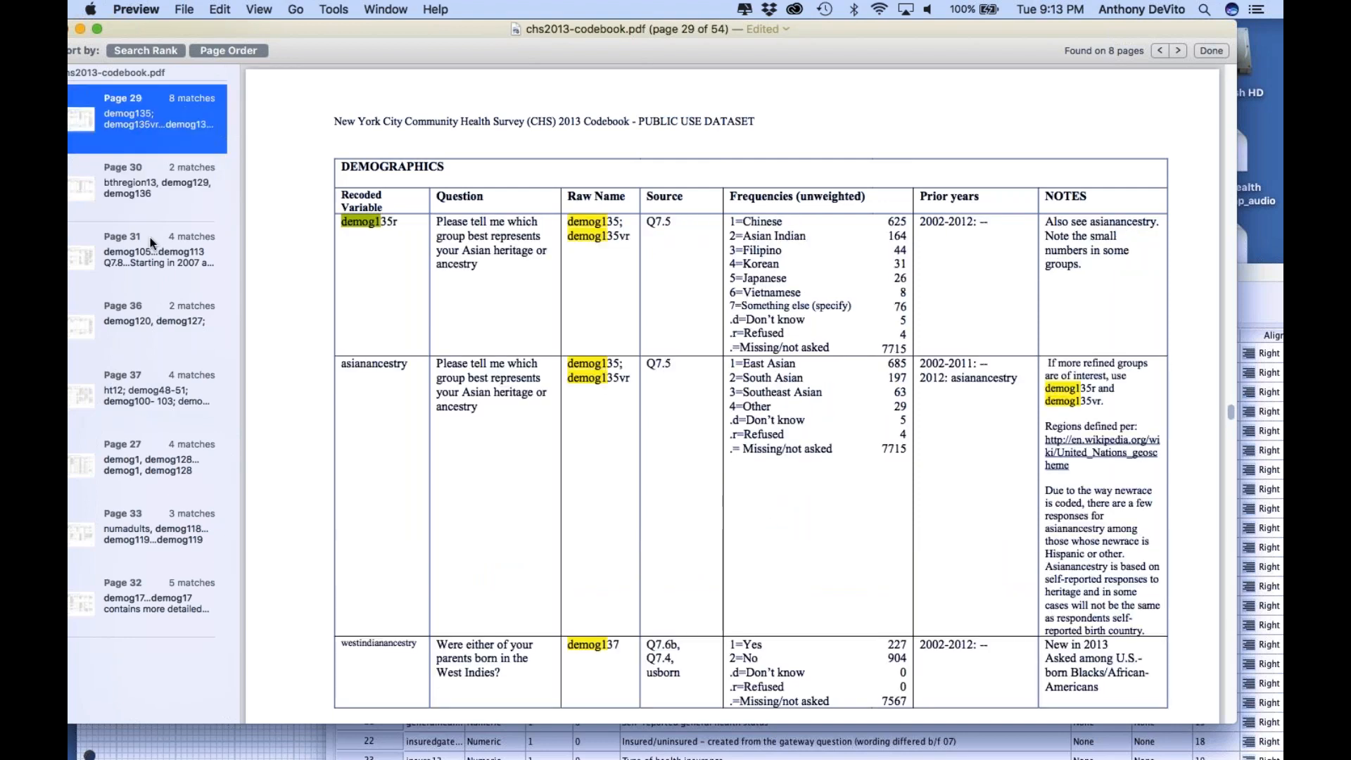
pyautogui.click(152, 306)
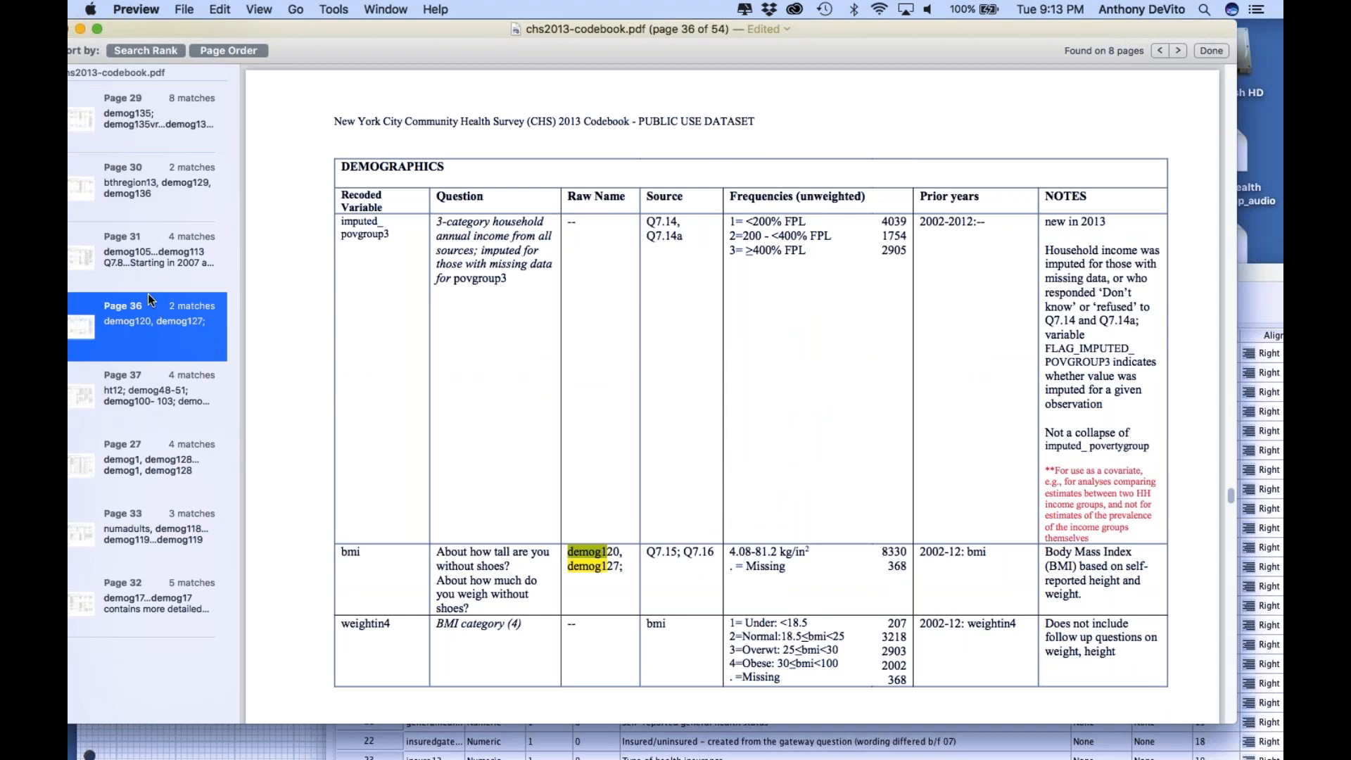
pyautogui.click(142, 262)
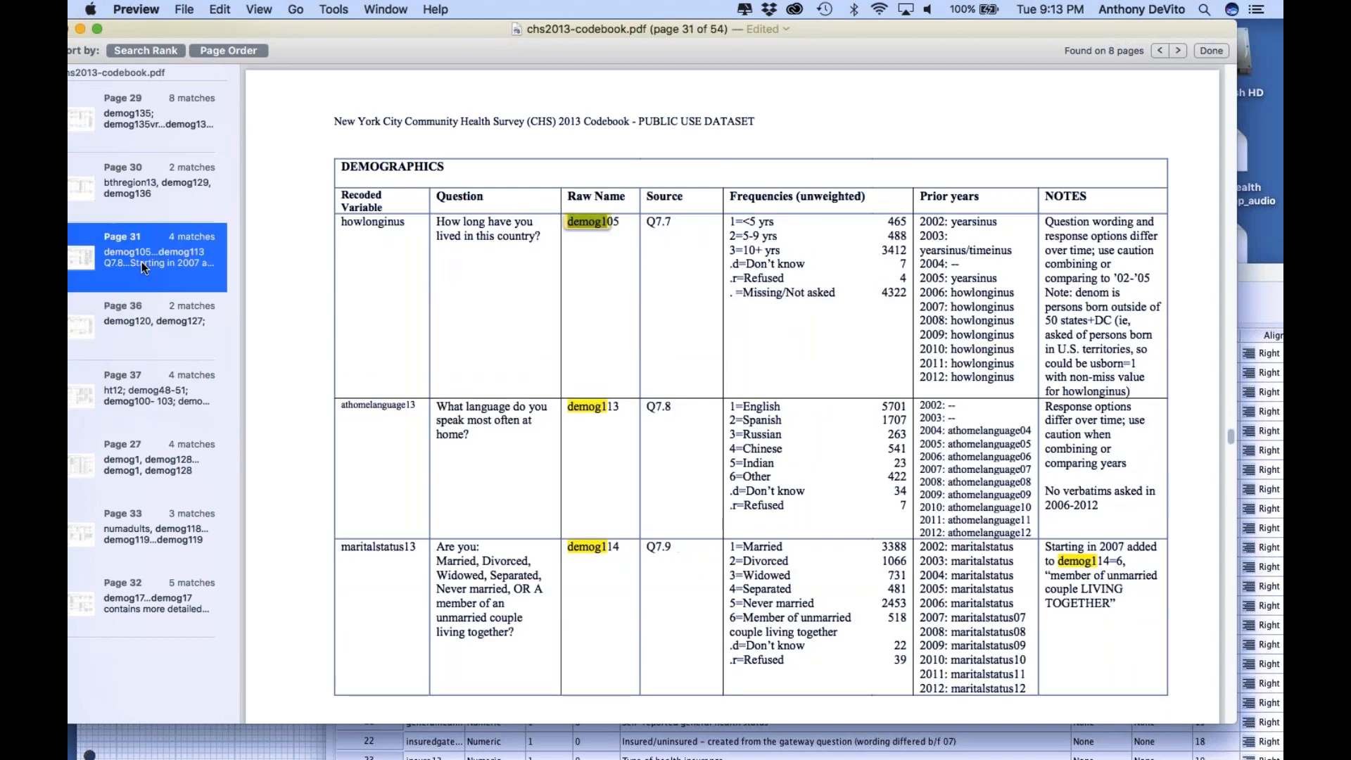
pyautogui.scroll(-3, 663, 393)
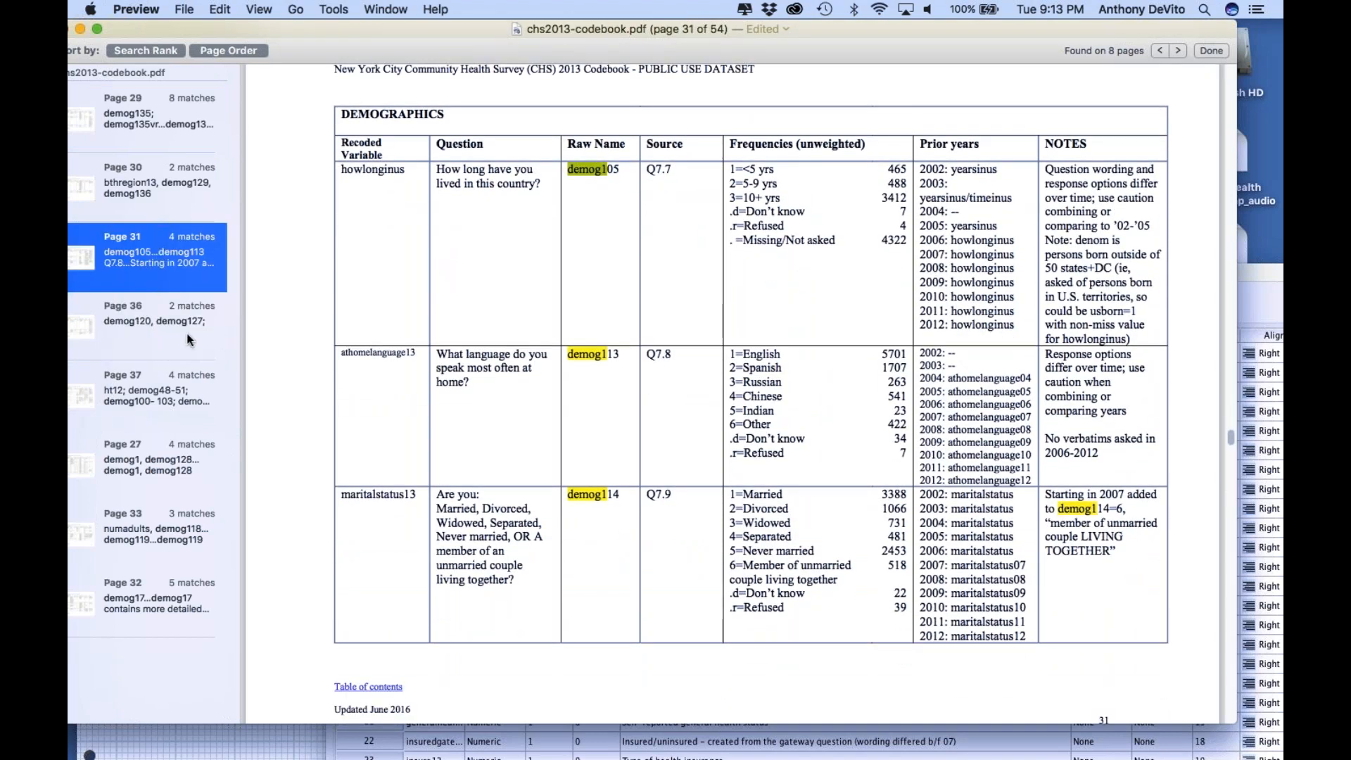
# Check the matches on pages 36, 37, 27 and 33 and return to the page 27 match
pyautogui.click(175, 315)
pyautogui.click(172, 379)
pyautogui.click(182, 462)
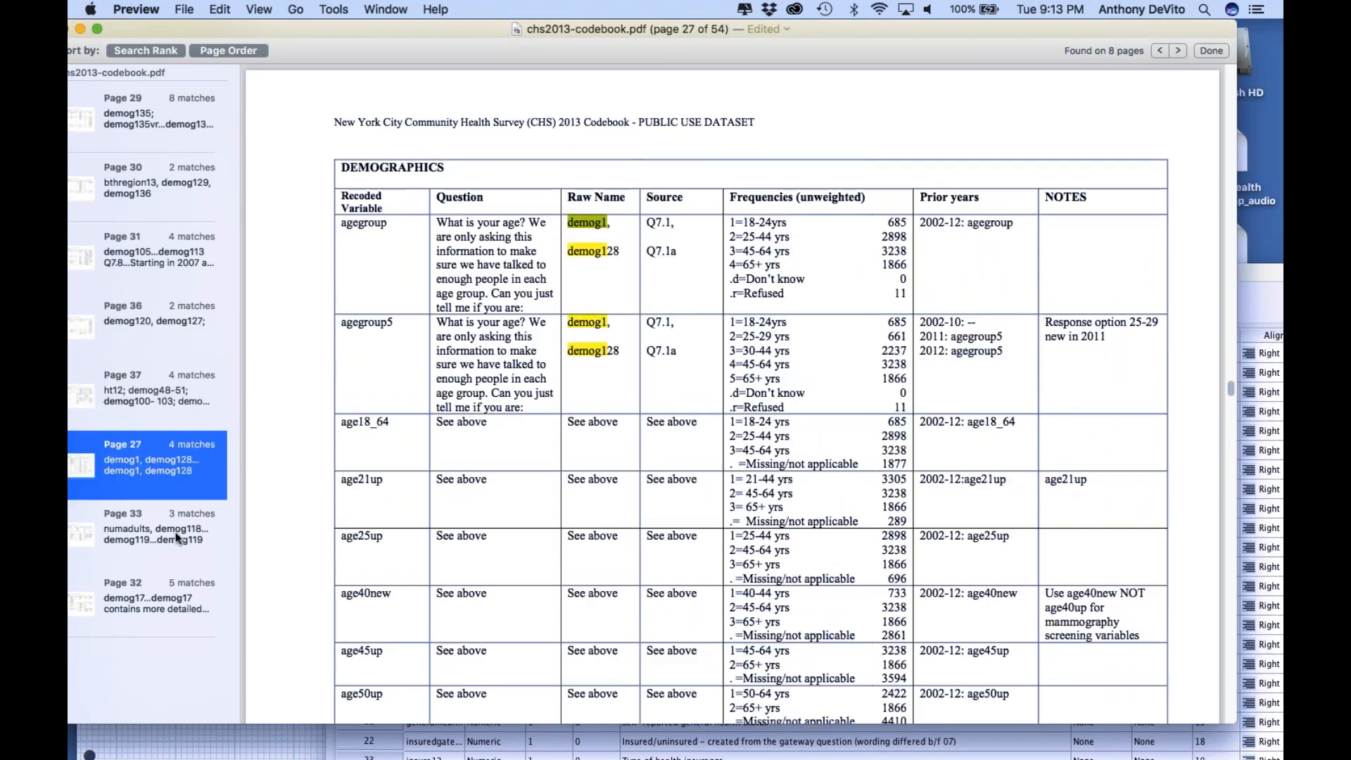
pyautogui.click(175, 536)
pyautogui.click(171, 453)
# Examine the agegroup to age50up entries on page 27 and the sex and newrace entries that follow on page 28
pyautogui.scroll(1, 375, 230)
pyautogui.scroll(-3, 732, 394)
pyautogui.scroll(12, 732, 394)
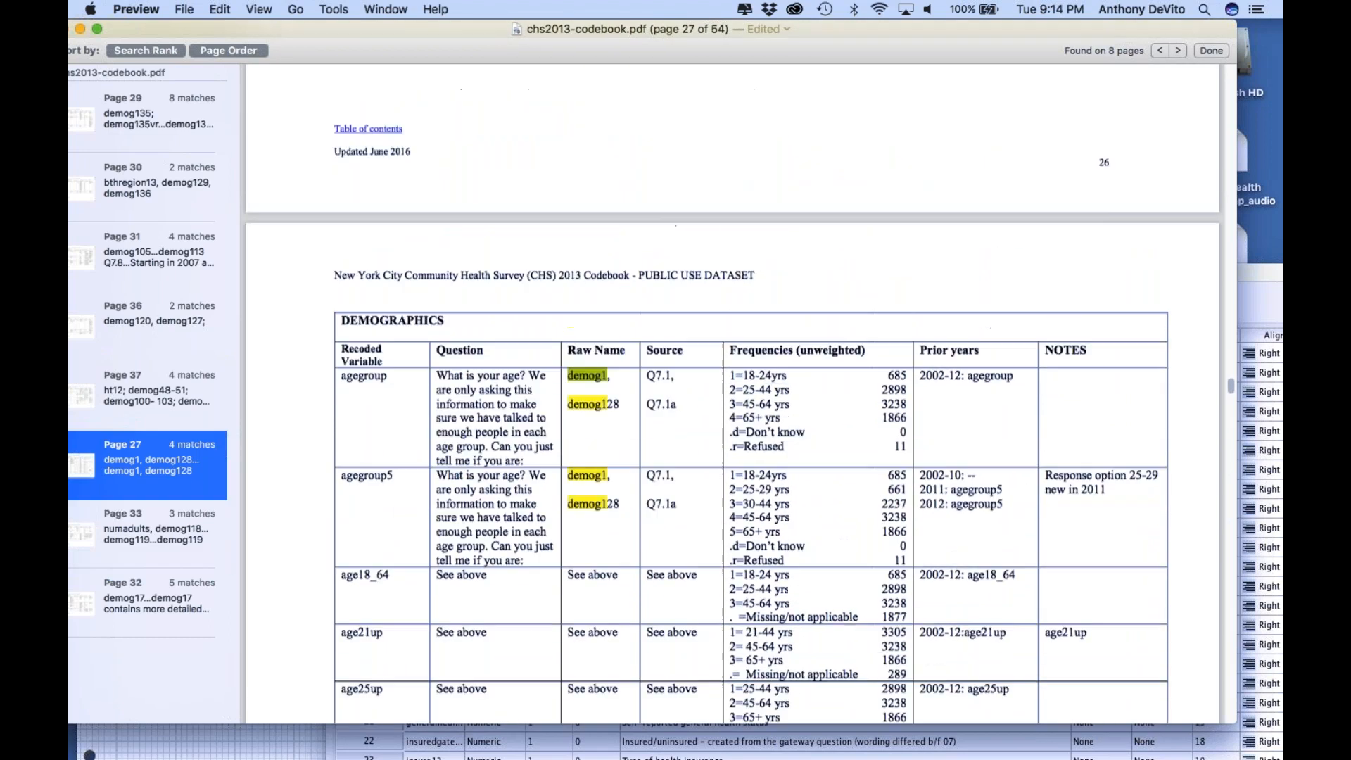
pyautogui.scroll(-10, 732, 395)
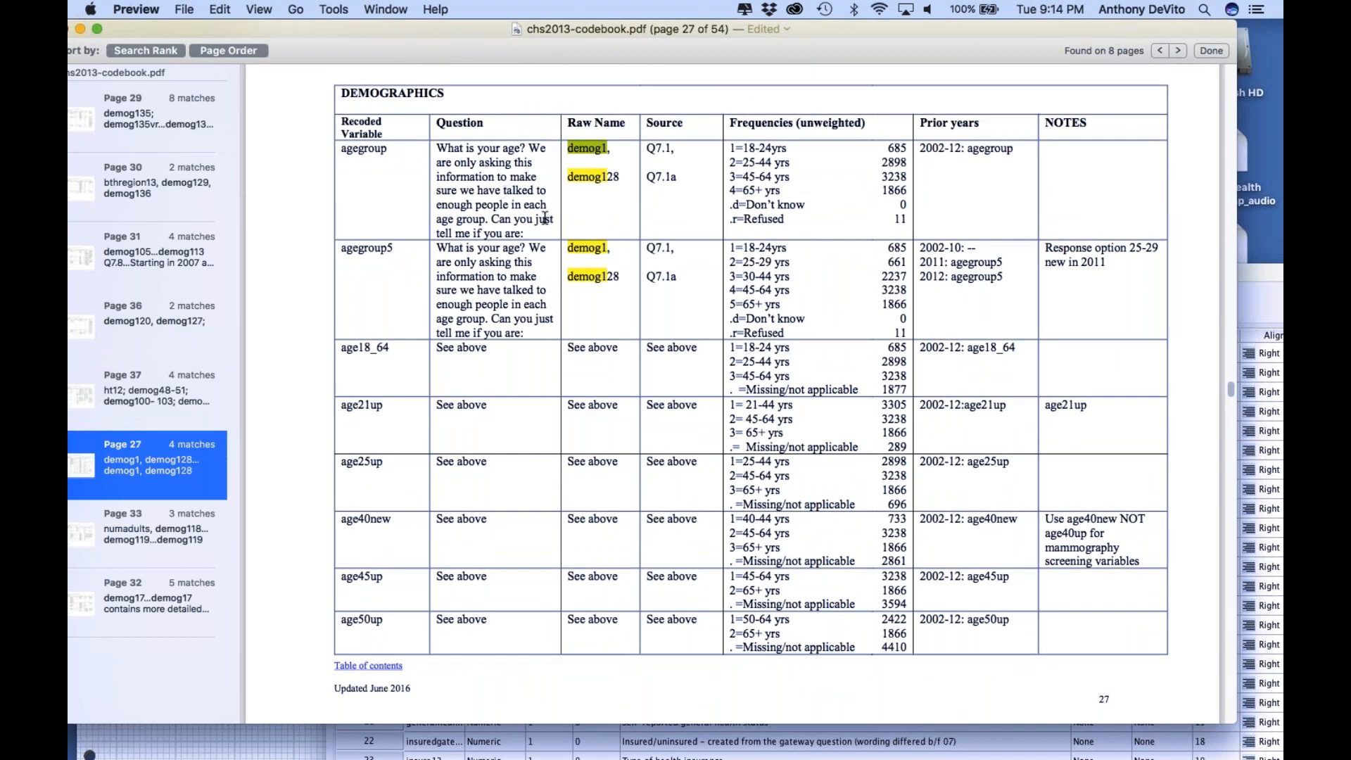
pyautogui.scroll(-1, 545, 224)
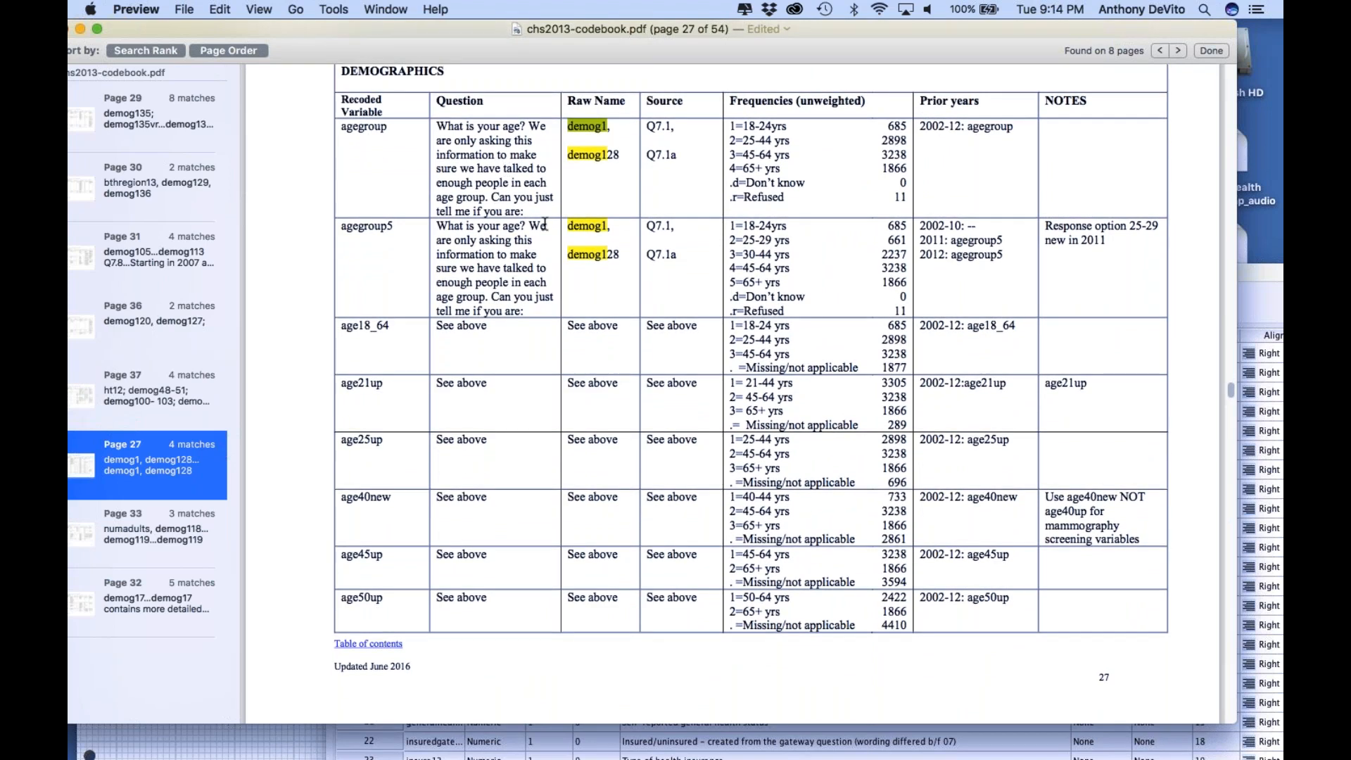
pyautogui.scroll(-2, 545, 223)
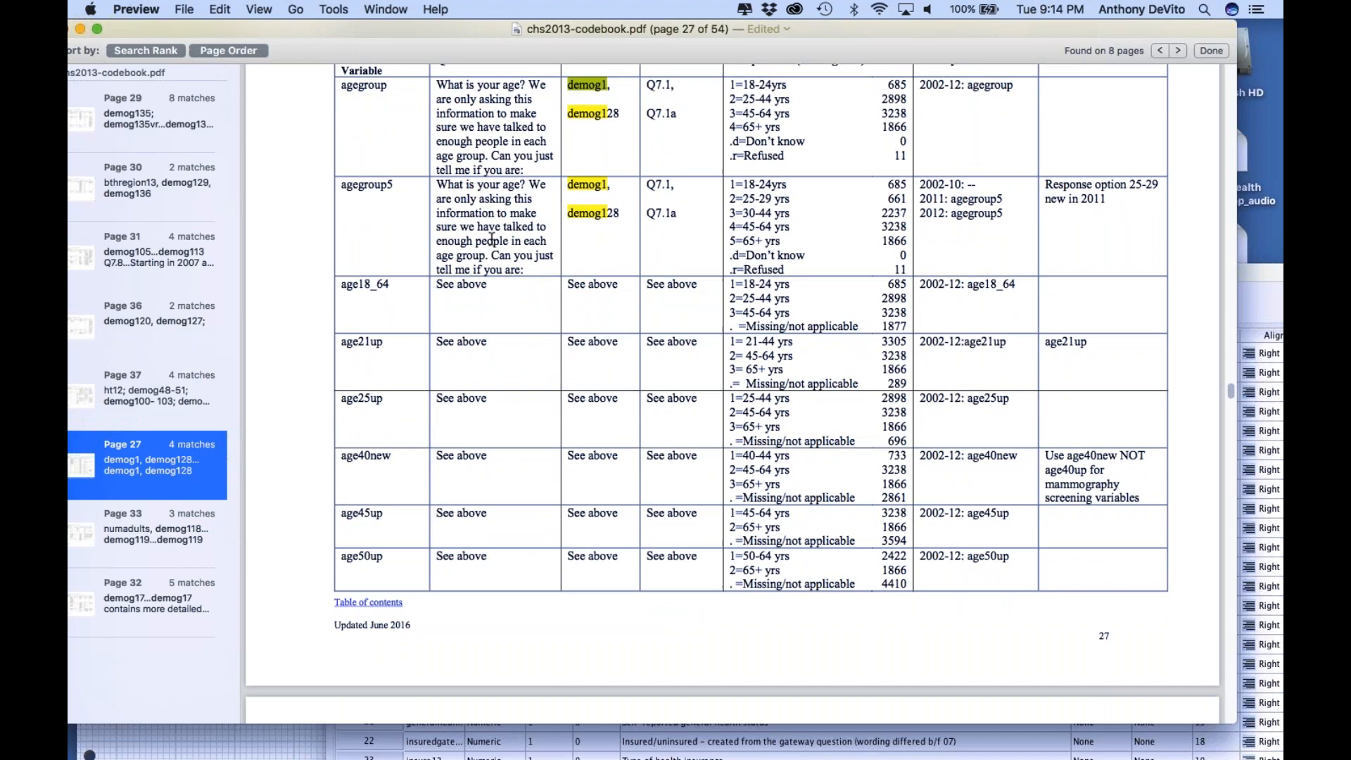
pyautogui.scroll(-2, 491, 240)
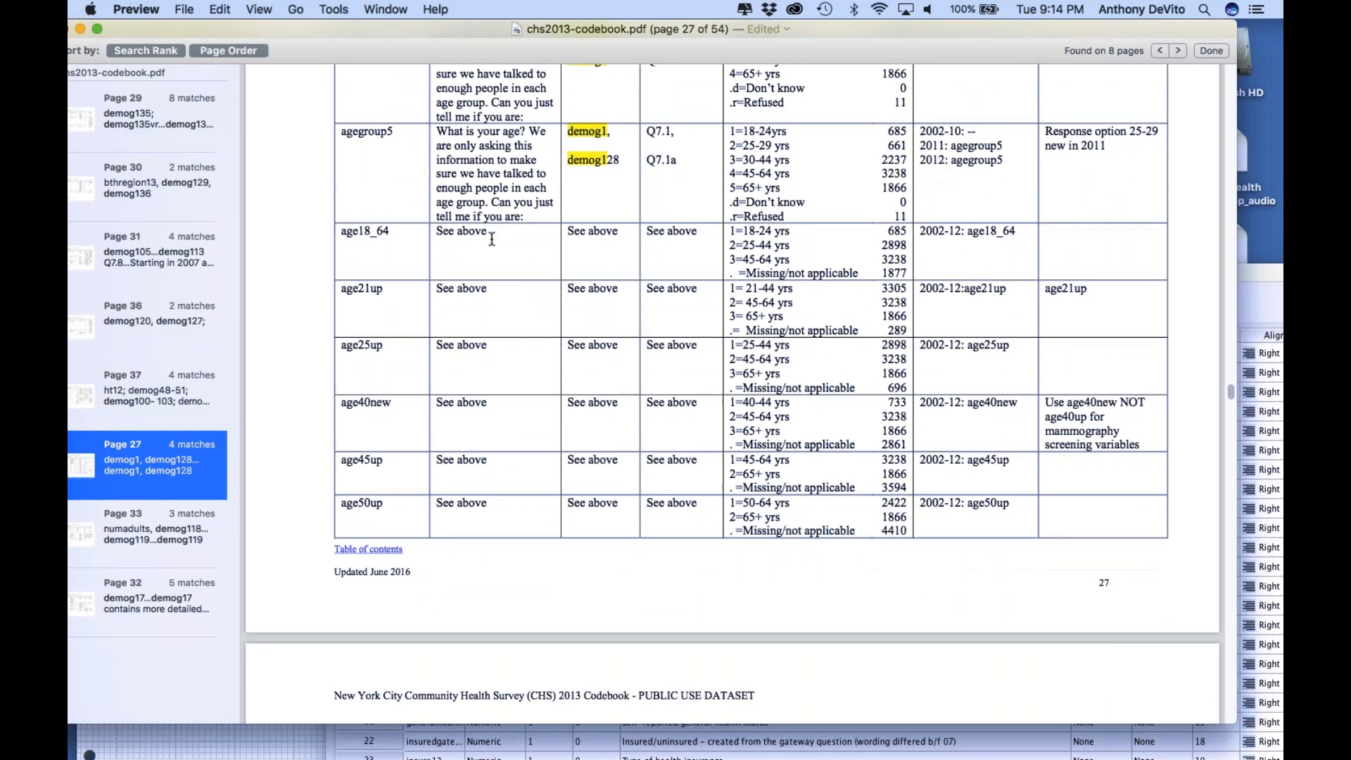
pyautogui.scroll(-10, 491, 239)
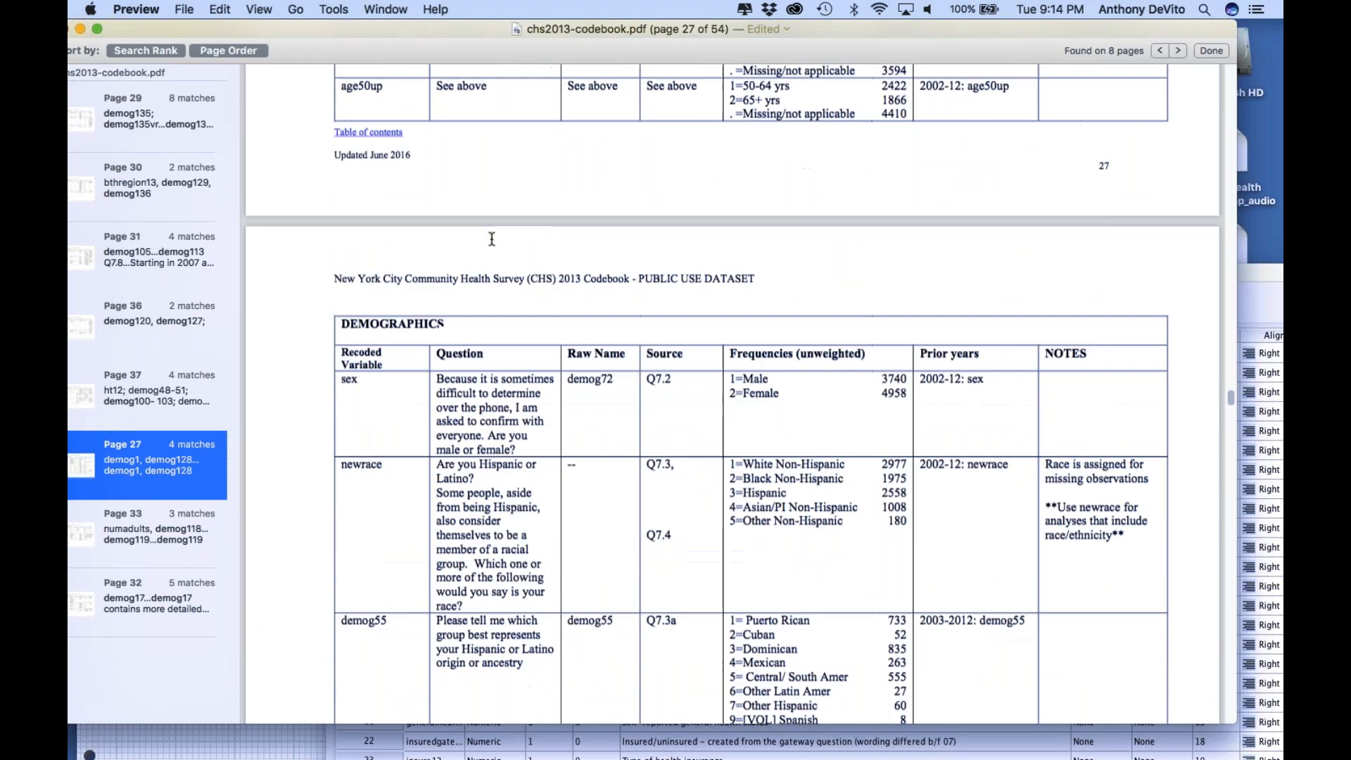
pyautogui.scroll(15, 491, 238)
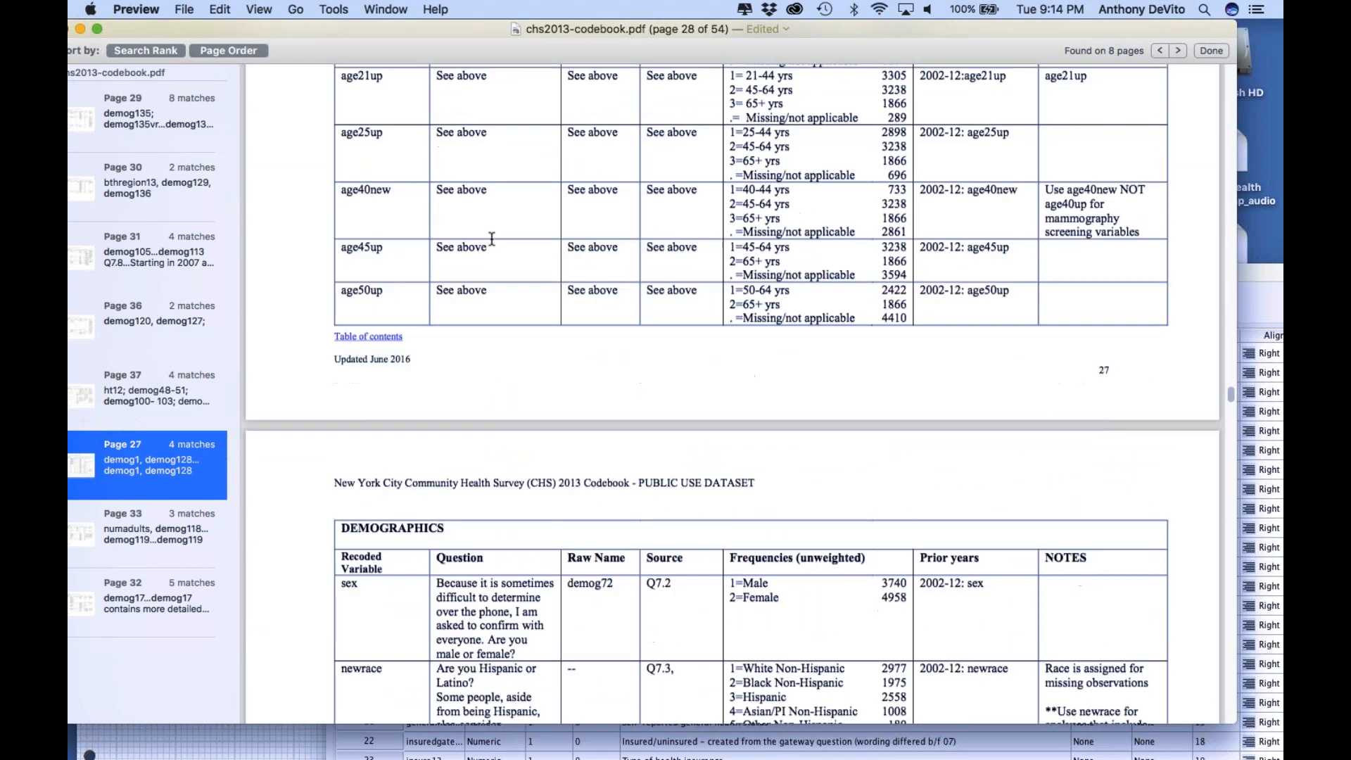
pyautogui.scroll(5, 491, 238)
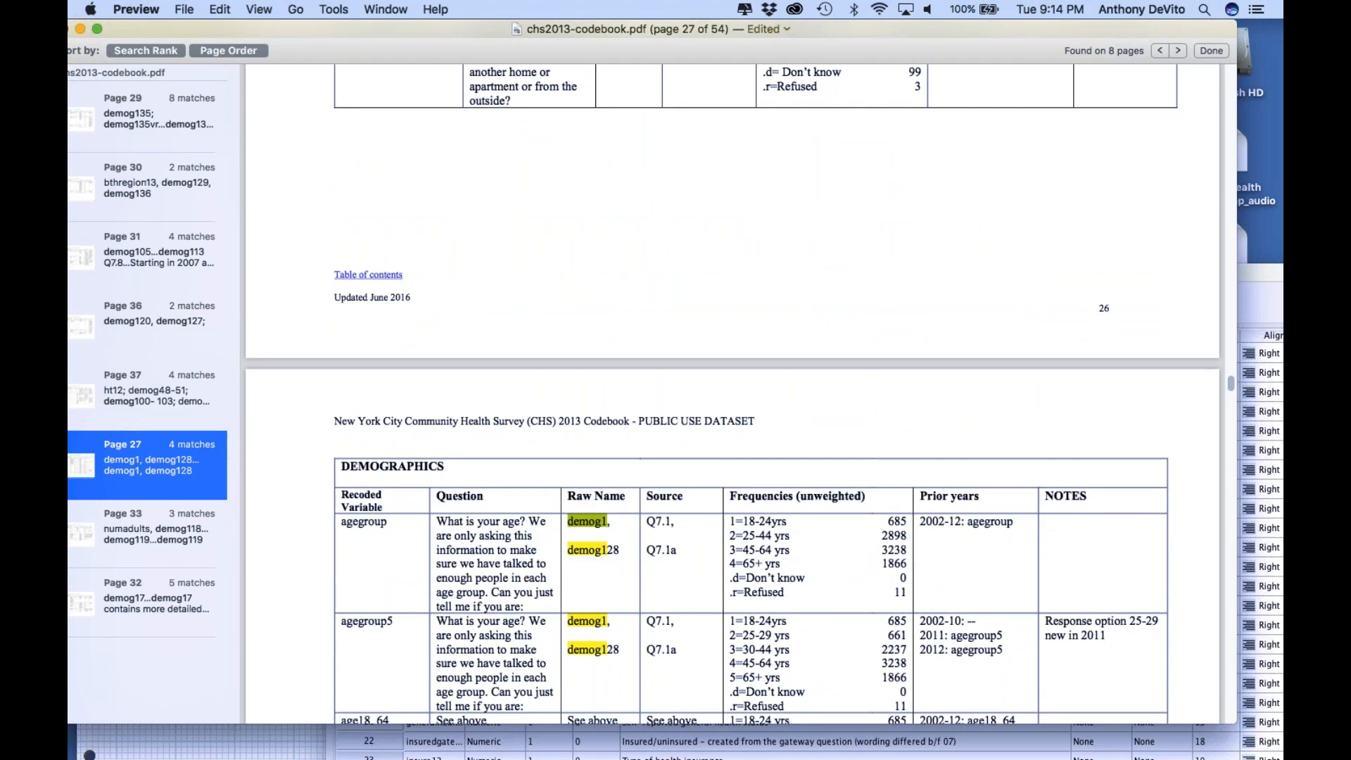
# Move the codebook window down and switch to the chs2013_full.sav Data Editor, checking all open windows
pyautogui.moveTo(465, 28); pyautogui.dragTo(473, 325)
pyautogui.click(803, 271)
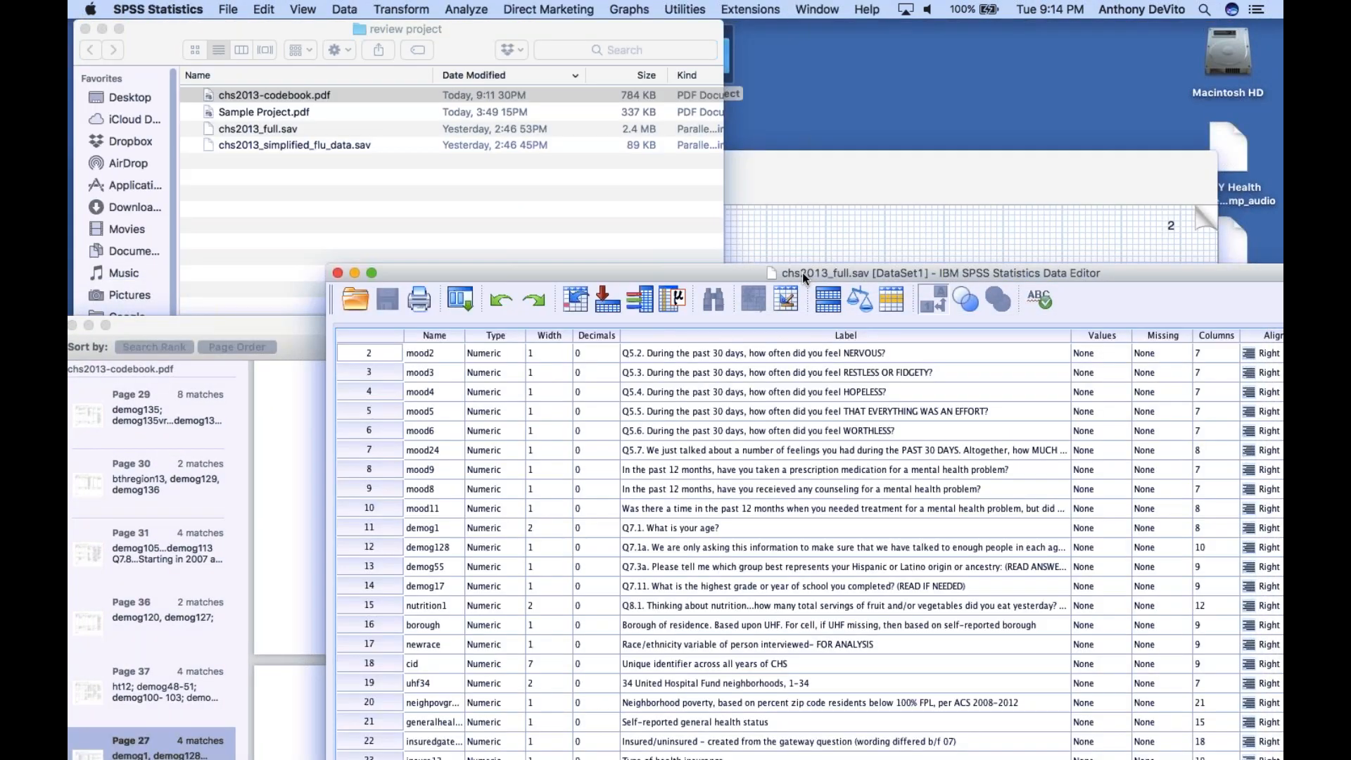
pyautogui.hotkey('ctrl', 'Up')
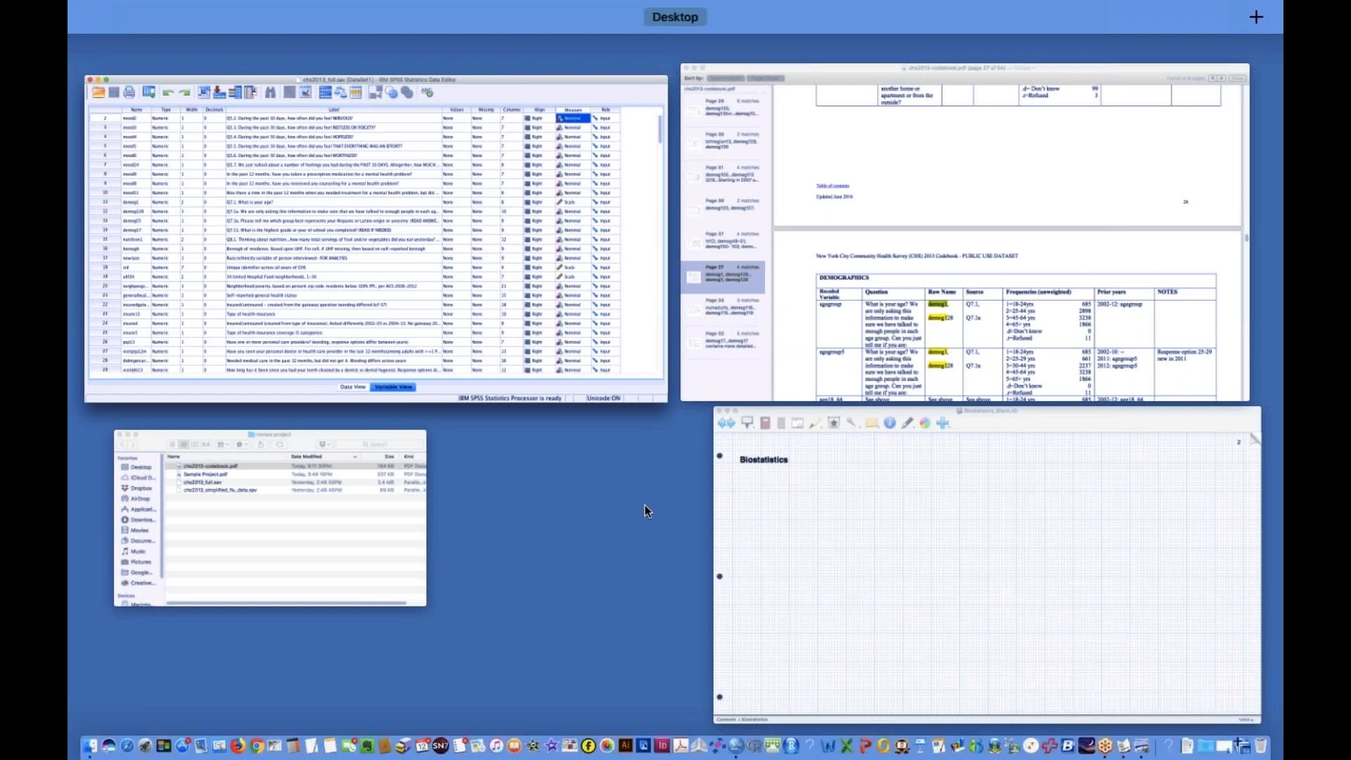
pyautogui.click(615, 492)
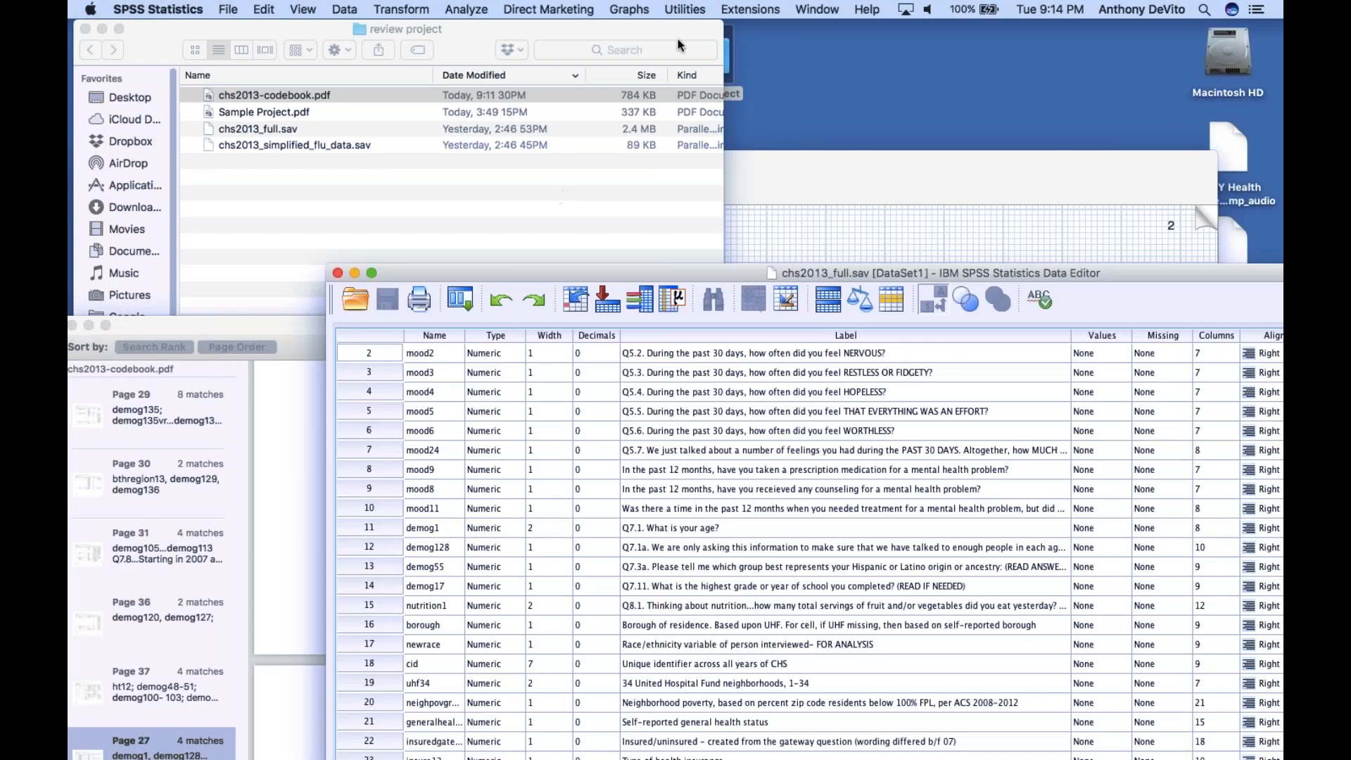
# Close the codebook window holding the search results and reopen chs2013-codebook.pdf from the review project folder
pyautogui.click(649, 96)
pyautogui.doubleClick(649, 95)
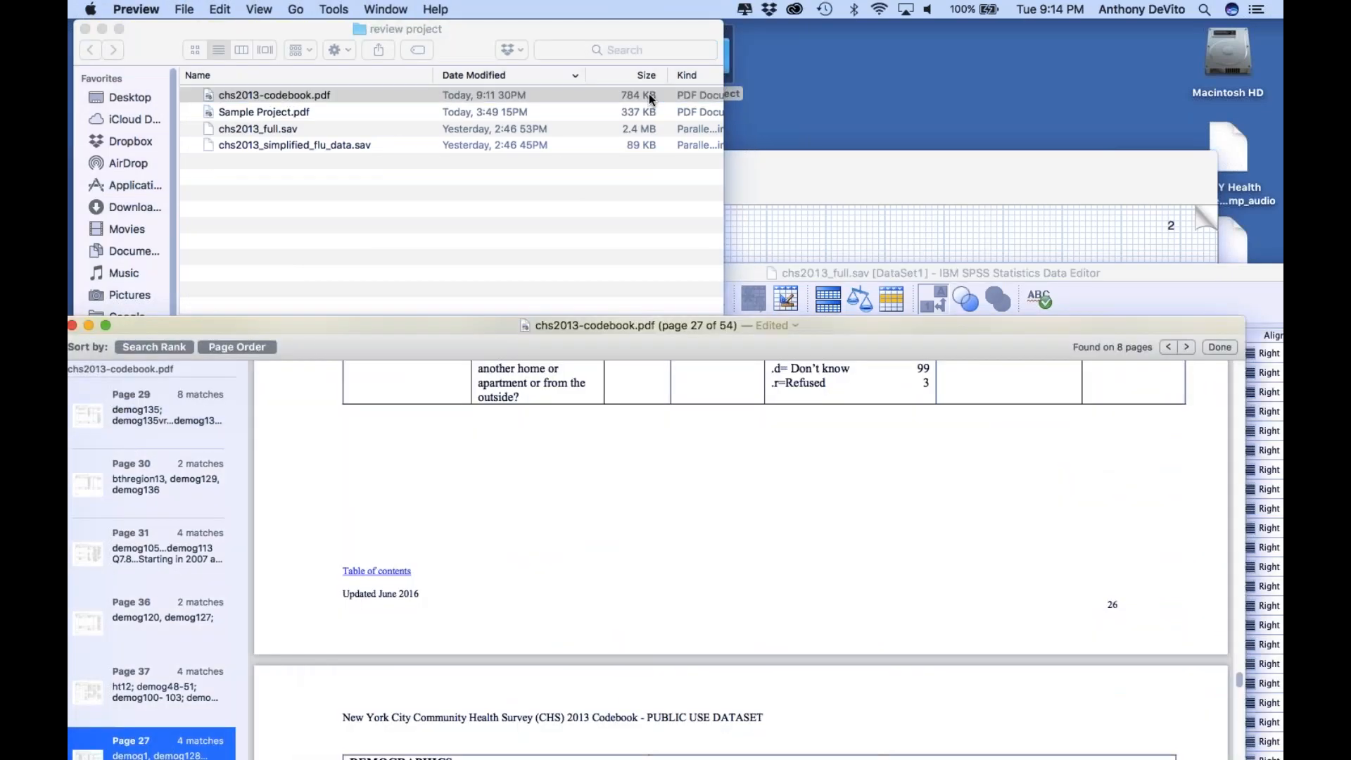
pyautogui.doubleClick(649, 98)
pyautogui.click(385, 9)
pyautogui.moveTo(184, 9)
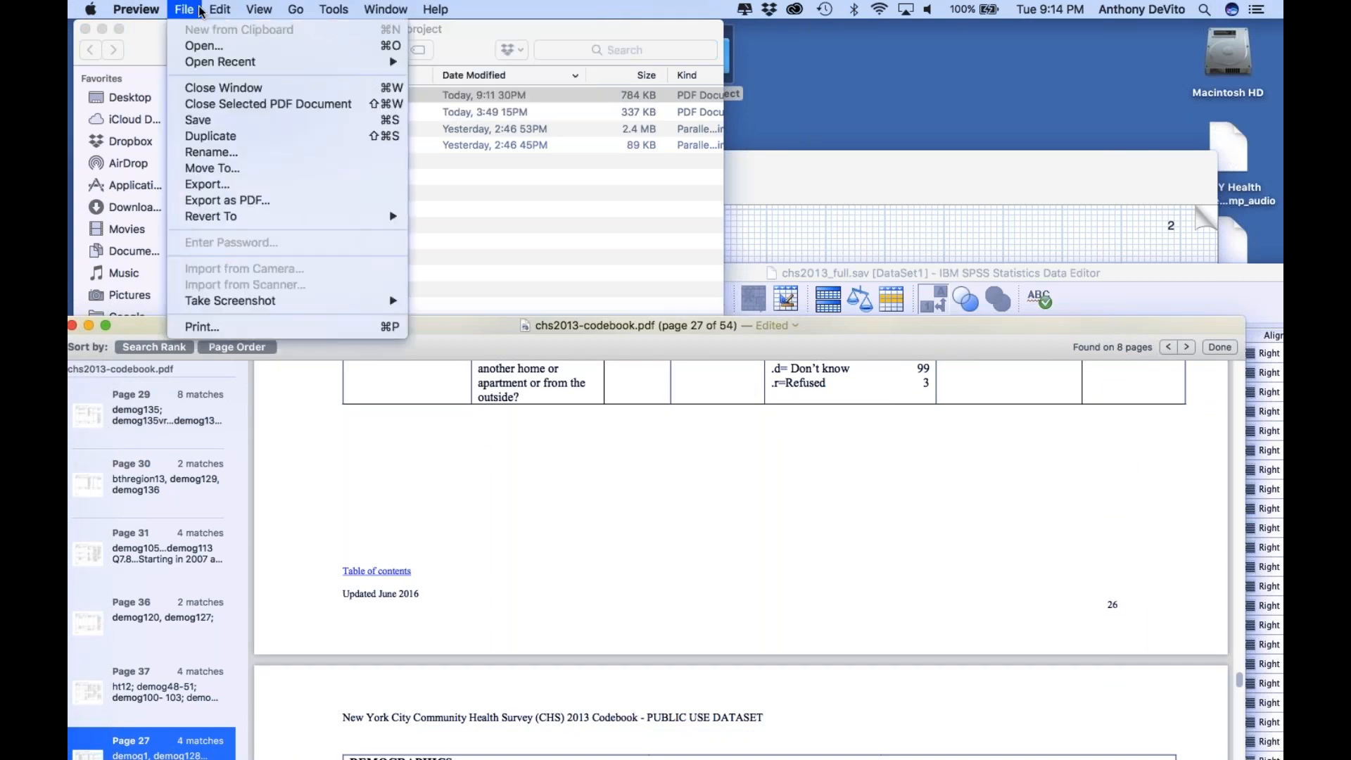
pyautogui.click(214, 90)
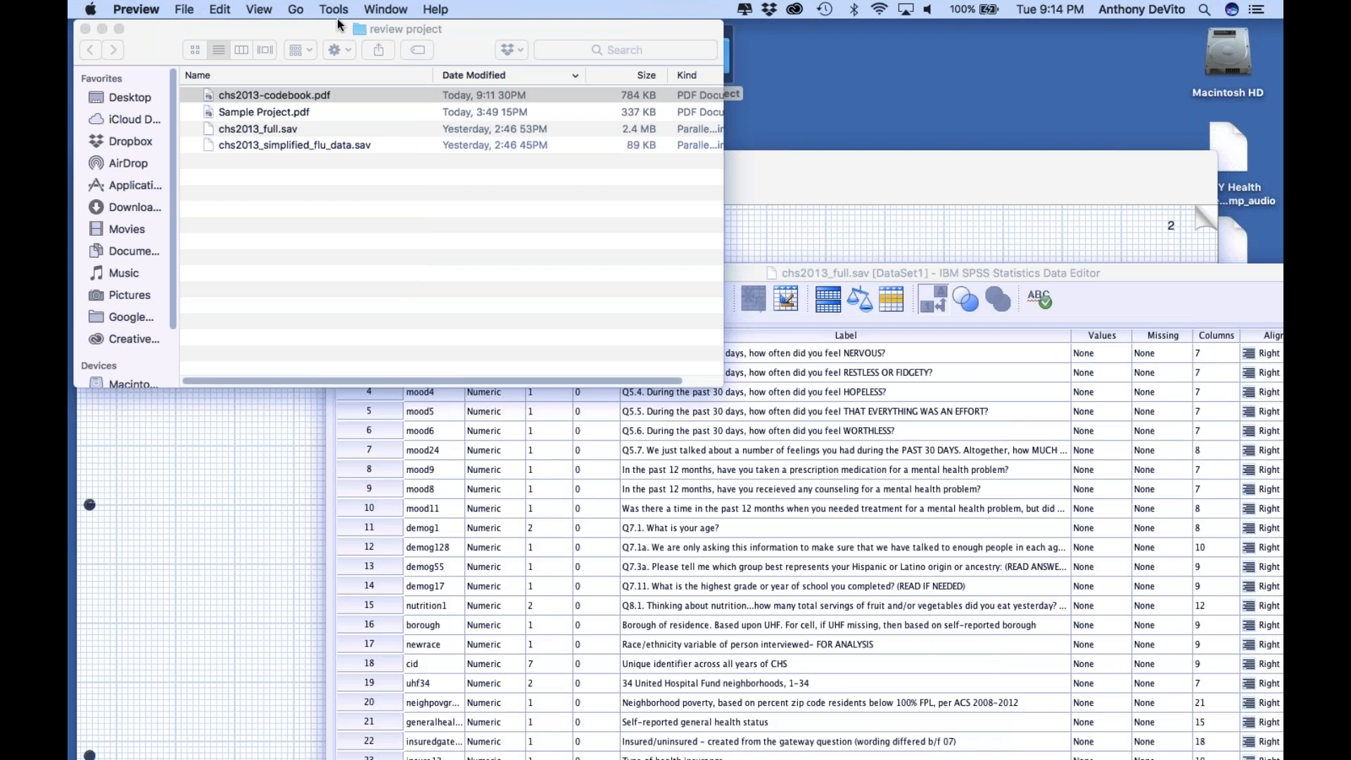
pyautogui.moveTo(397, 91); pyautogui.dragTo(396, 94)
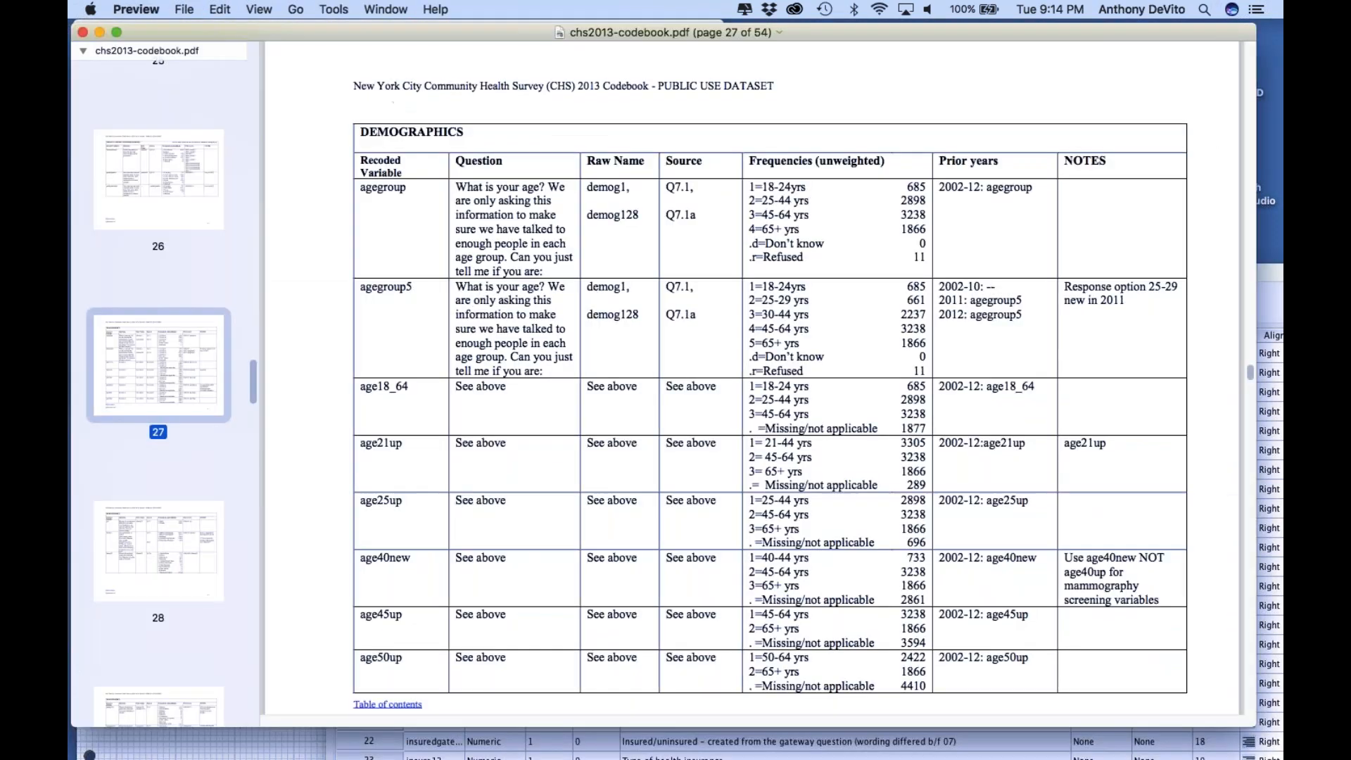
# Lower the reopened codebook window and bring the chs2013_full.sav Data Editor forward, moving it up so its variable list is fully shown
pyautogui.scroll(-4, 517, 328)
pyautogui.scroll(3, 516, 328)
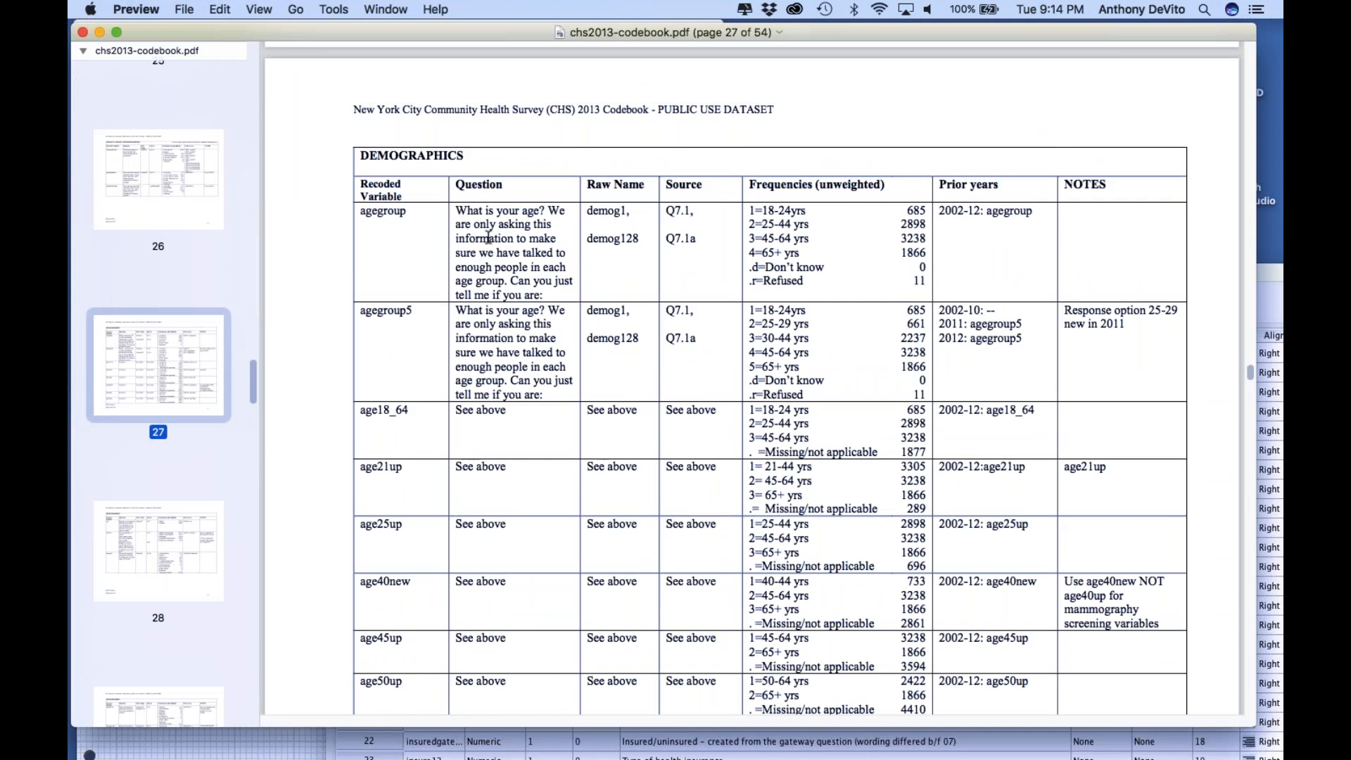
pyautogui.moveTo(490, 32); pyautogui.dragTo(506, 411)
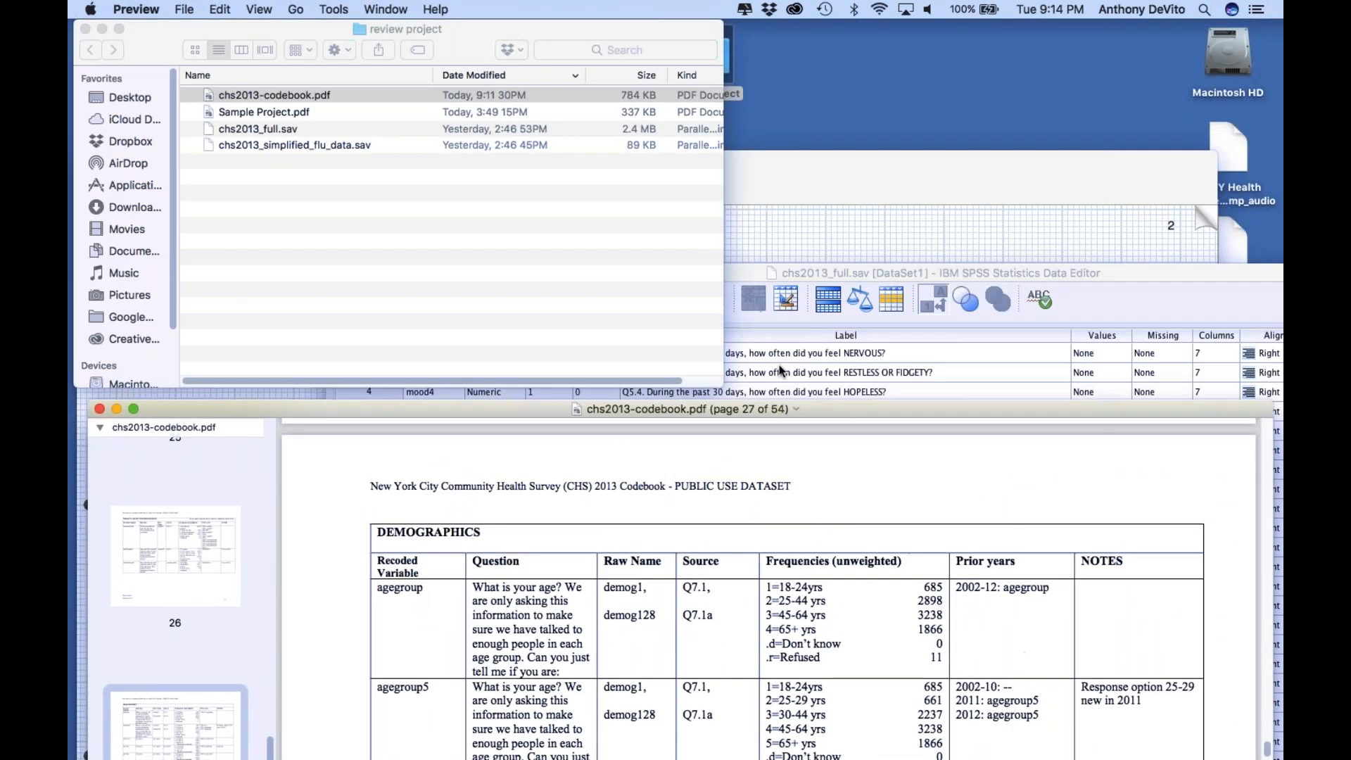
pyautogui.click(779, 365)
pyautogui.moveTo(549, 271); pyautogui.dragTo(435, 67)
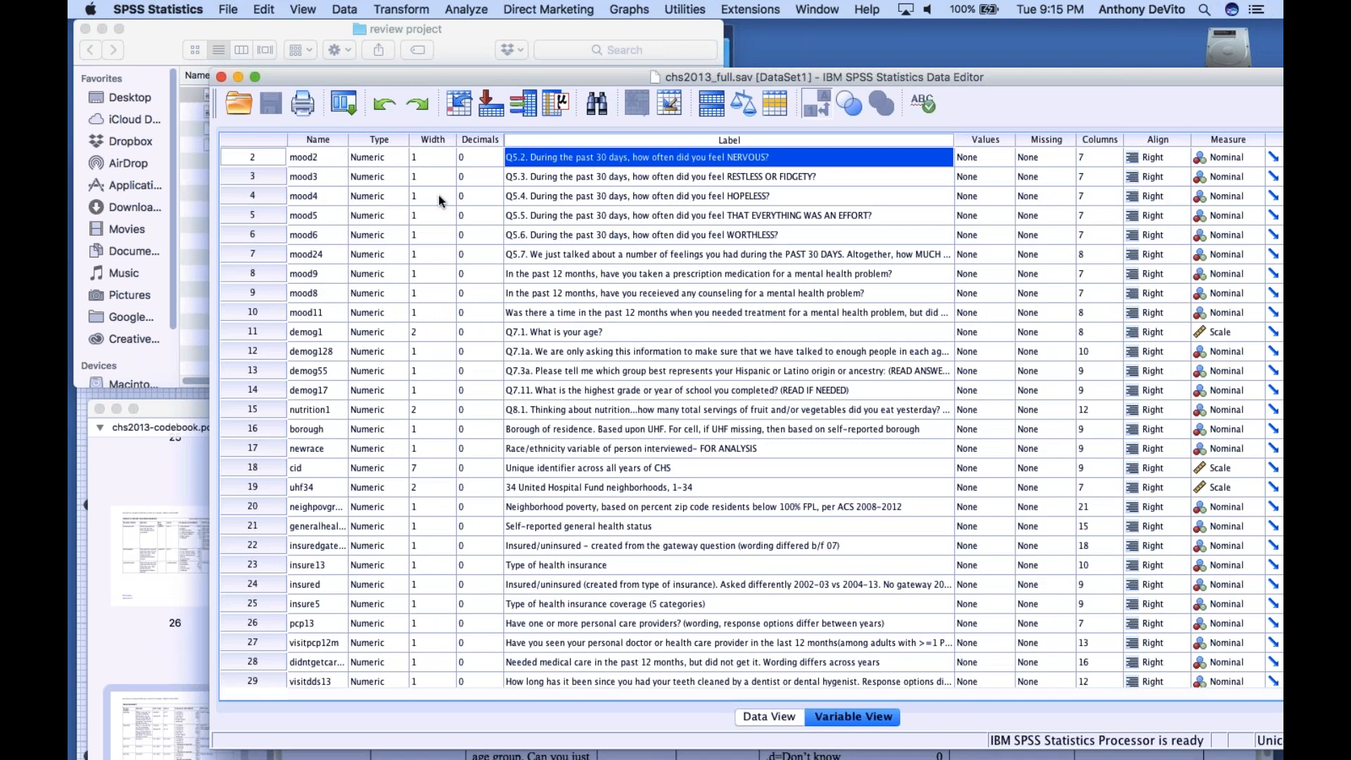
pyautogui.moveTo(401, 75); pyautogui.dragTo(513, 65)
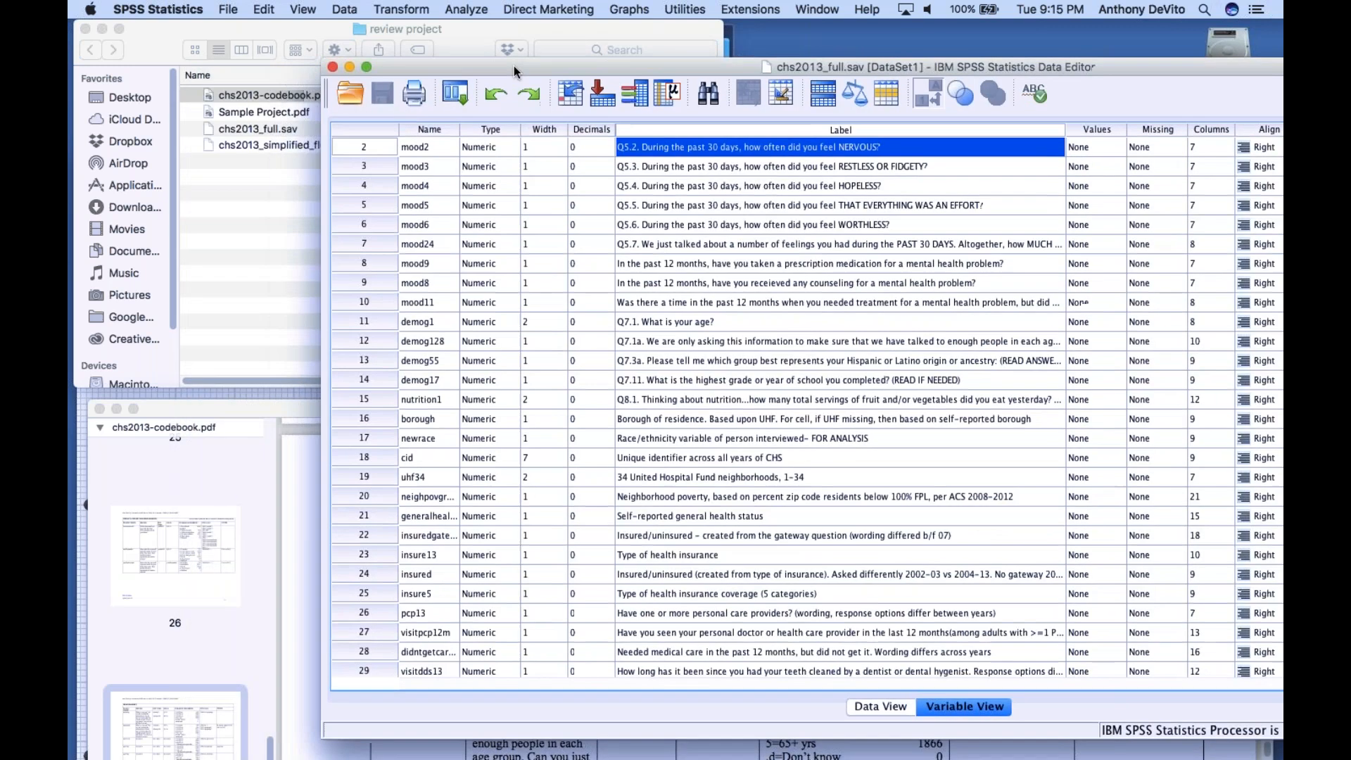
# Bring the codebook forward and examine the agegroup entry on page 27 with its raw names demog1 and demog128
pyautogui.click(274, 454)
pyautogui.moveTo(314, 416); pyautogui.dragTo(279, 107)
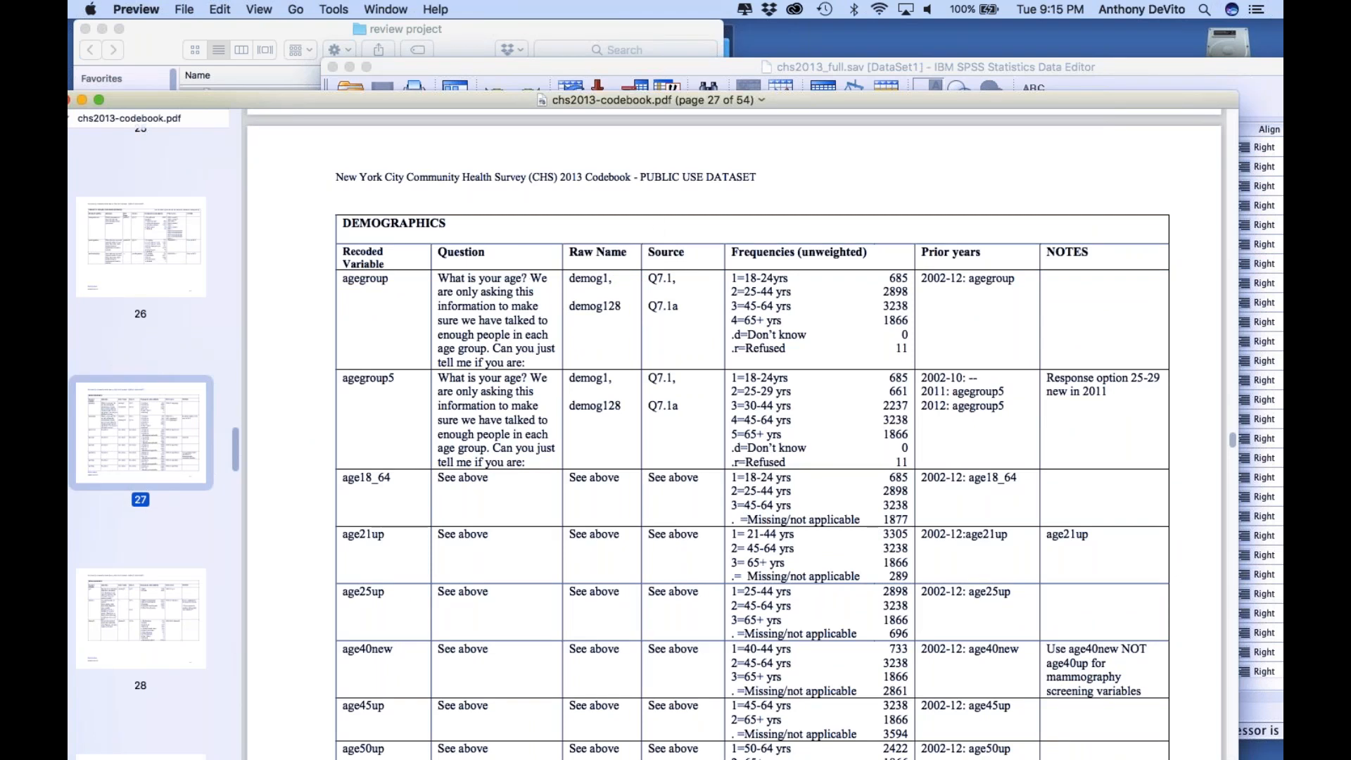
pyautogui.moveTo(775, 103); pyautogui.dragTo(679, 32)
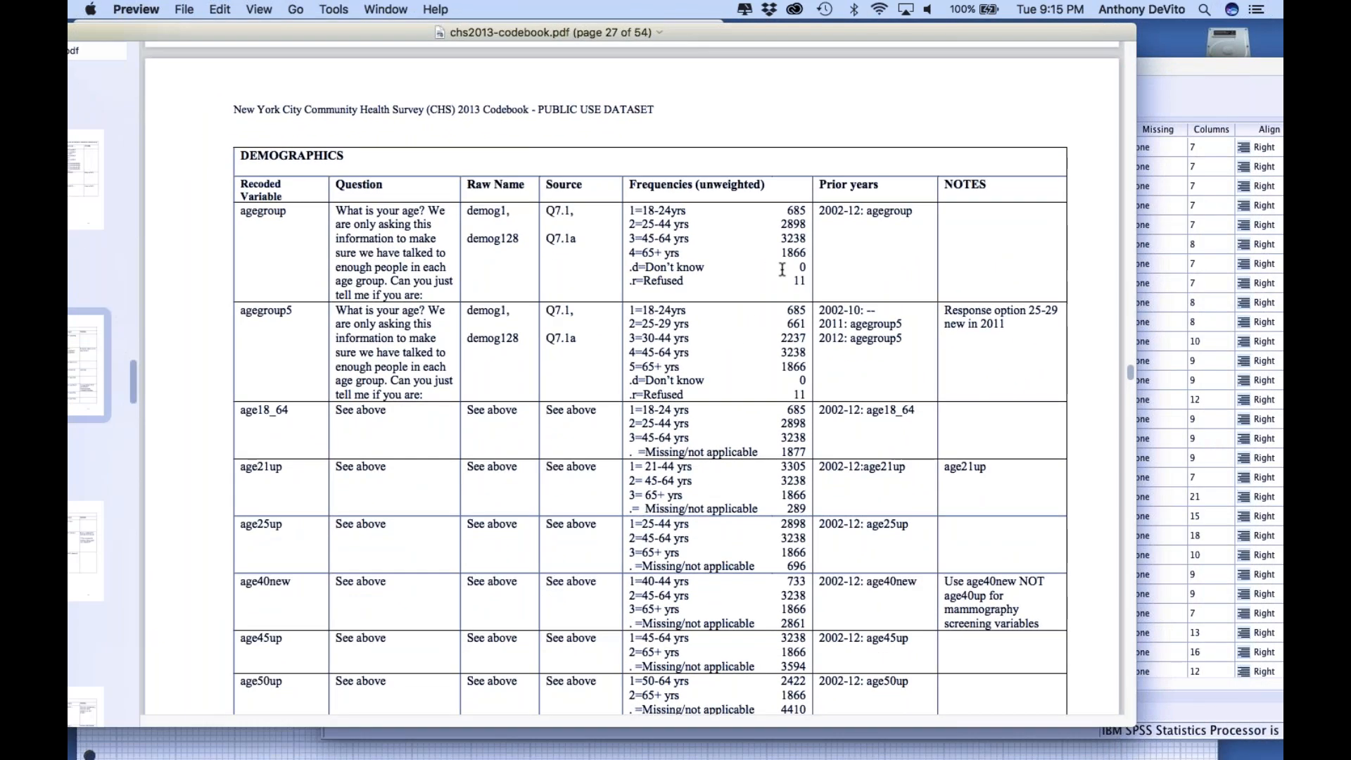
pyautogui.moveTo(574, 238); pyautogui.dragTo(546, 209)
pyautogui.click(538, 237)
pyautogui.moveTo(796, 34); pyautogui.dragTo(849, 23)
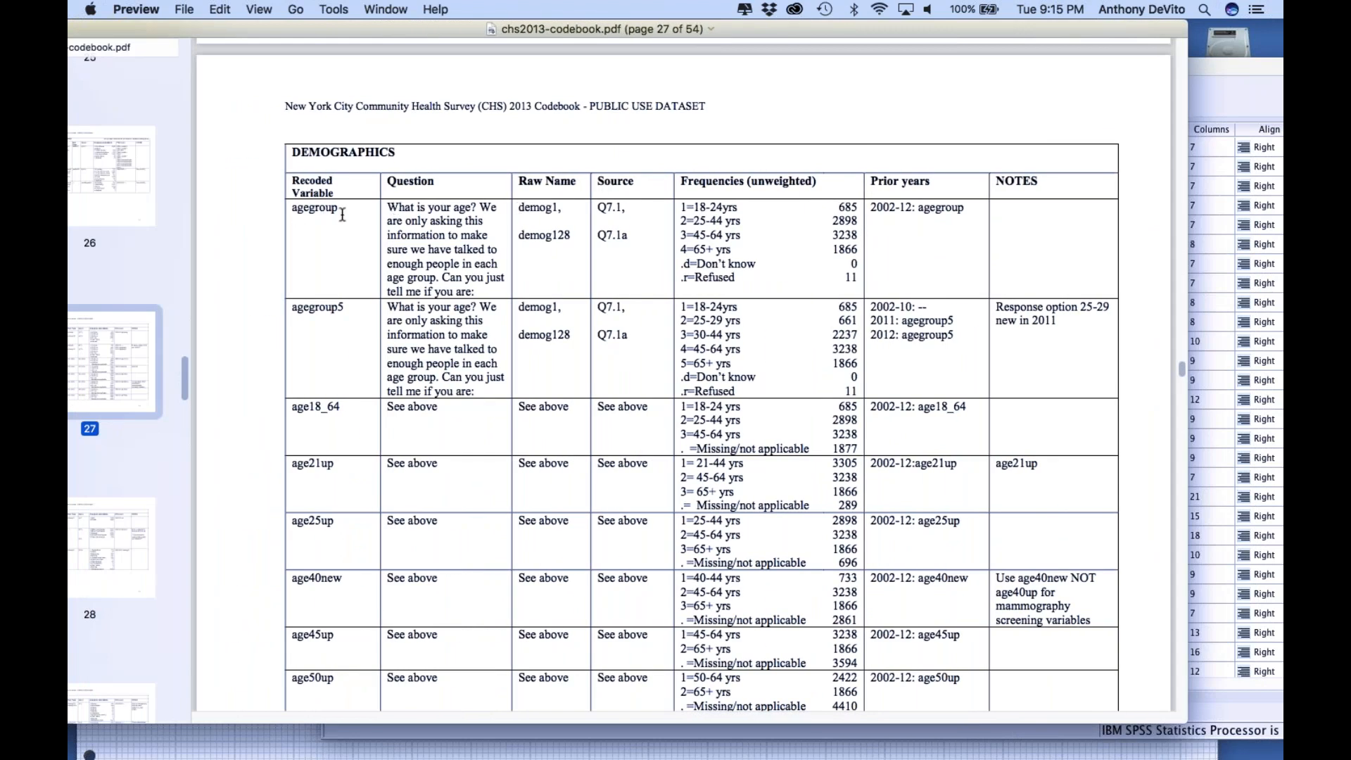
pyautogui.moveTo(518, 207); pyautogui.dragTo(595, 234)
pyautogui.click(591, 234)
# Lower the codebook window, select the label of demog1 in the SPSS variable list and move the Data Editor higher
pyautogui.moveTo(467, 34); pyautogui.dragTo(544, 408)
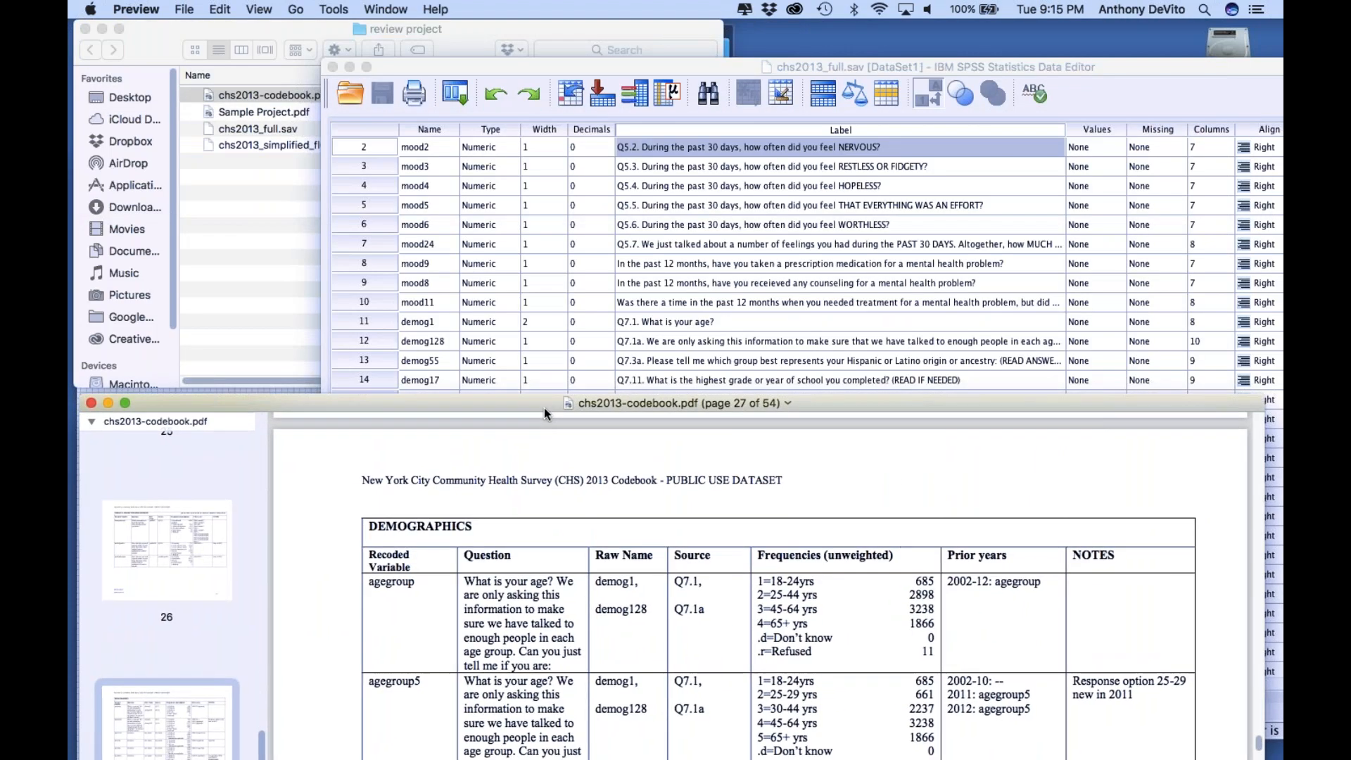
pyautogui.click(633, 320)
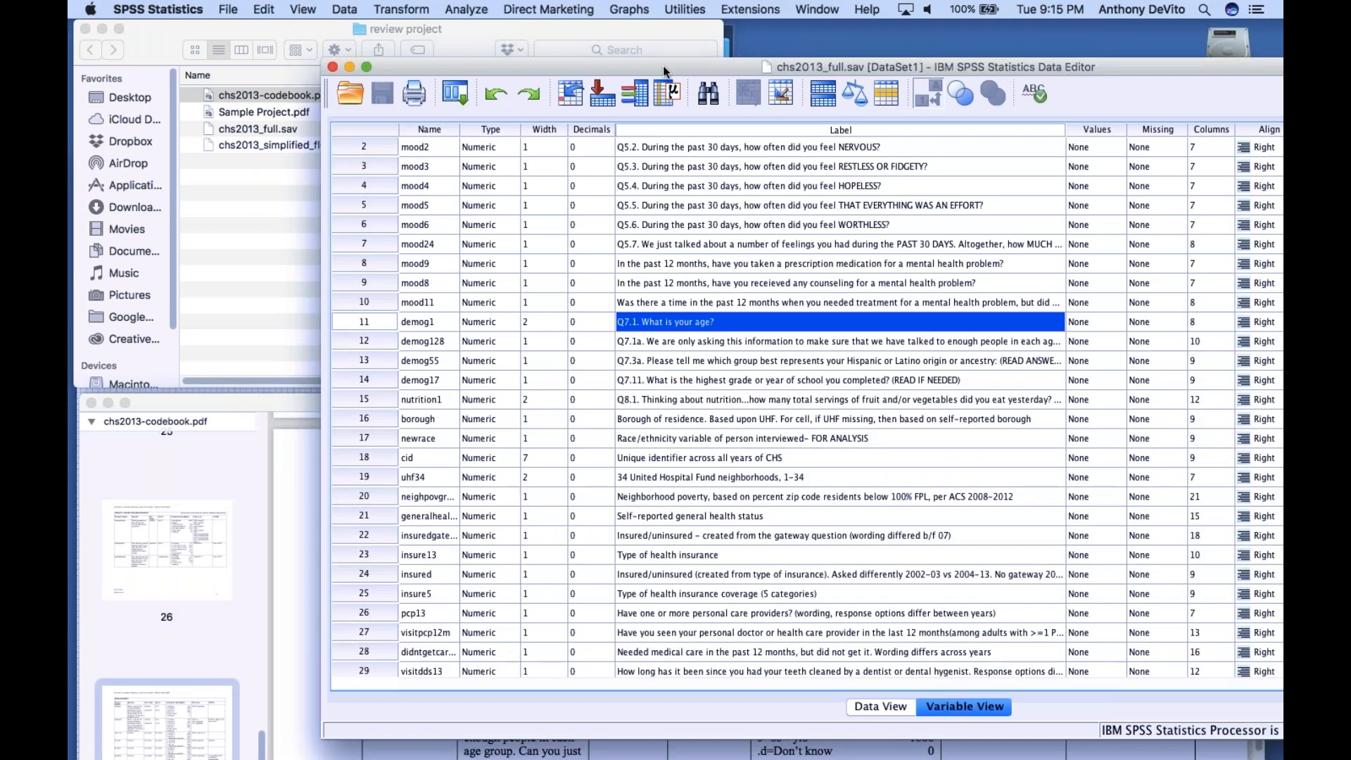
pyautogui.moveTo(663, 66); pyautogui.dragTo(588, 33)
# Inspect the recorded ages in the demog1 column of the case data and bring the codebook back to the front
pyautogui.click(764, 664)
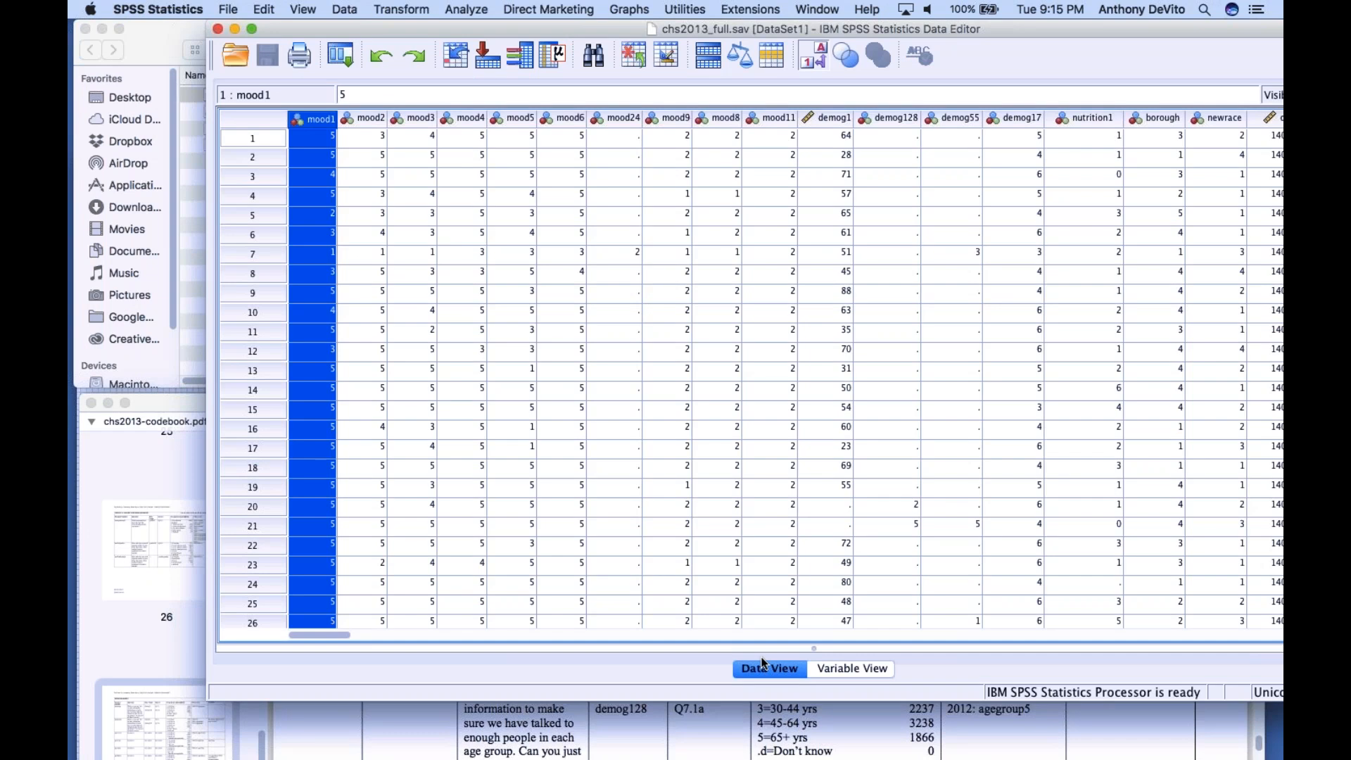
pyautogui.click(830, 117)
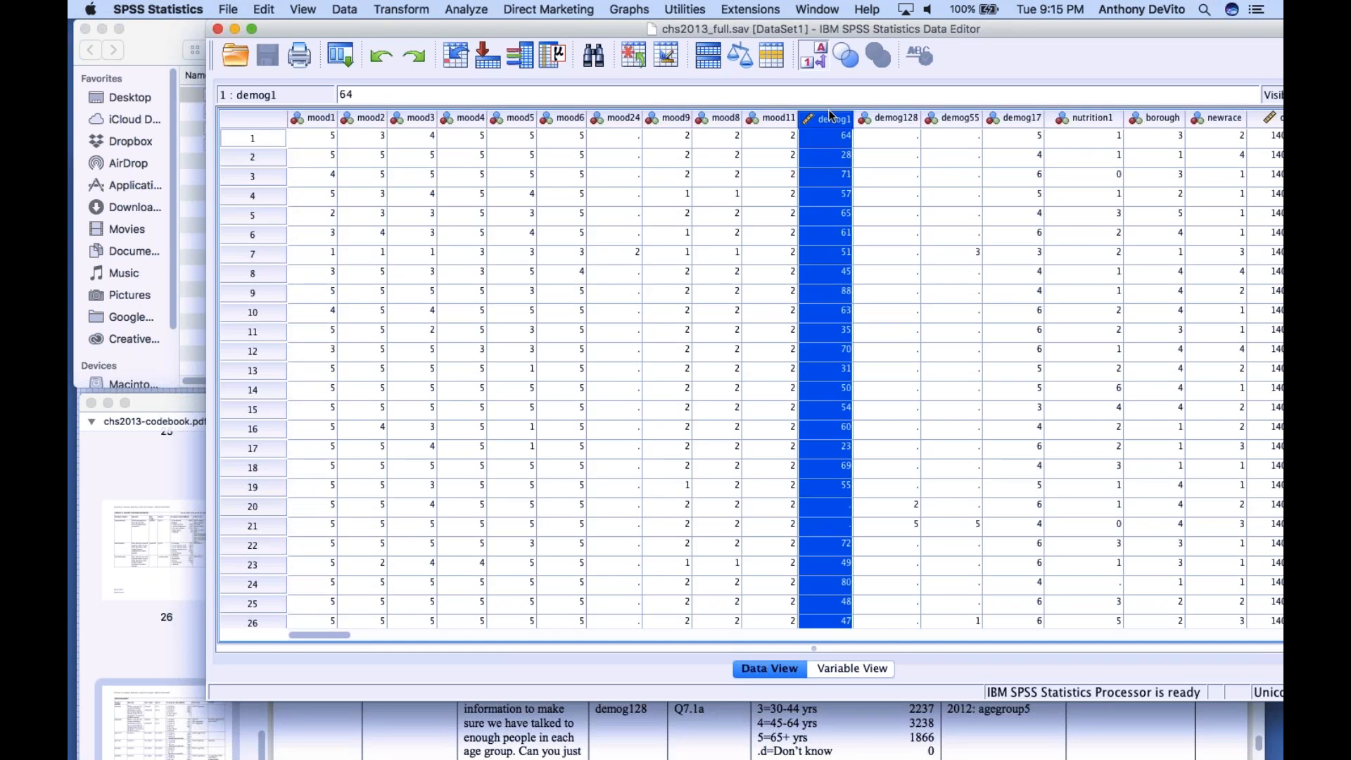
pyautogui.scroll(-3, 813, 357)
pyautogui.scroll(-20, 813, 356)
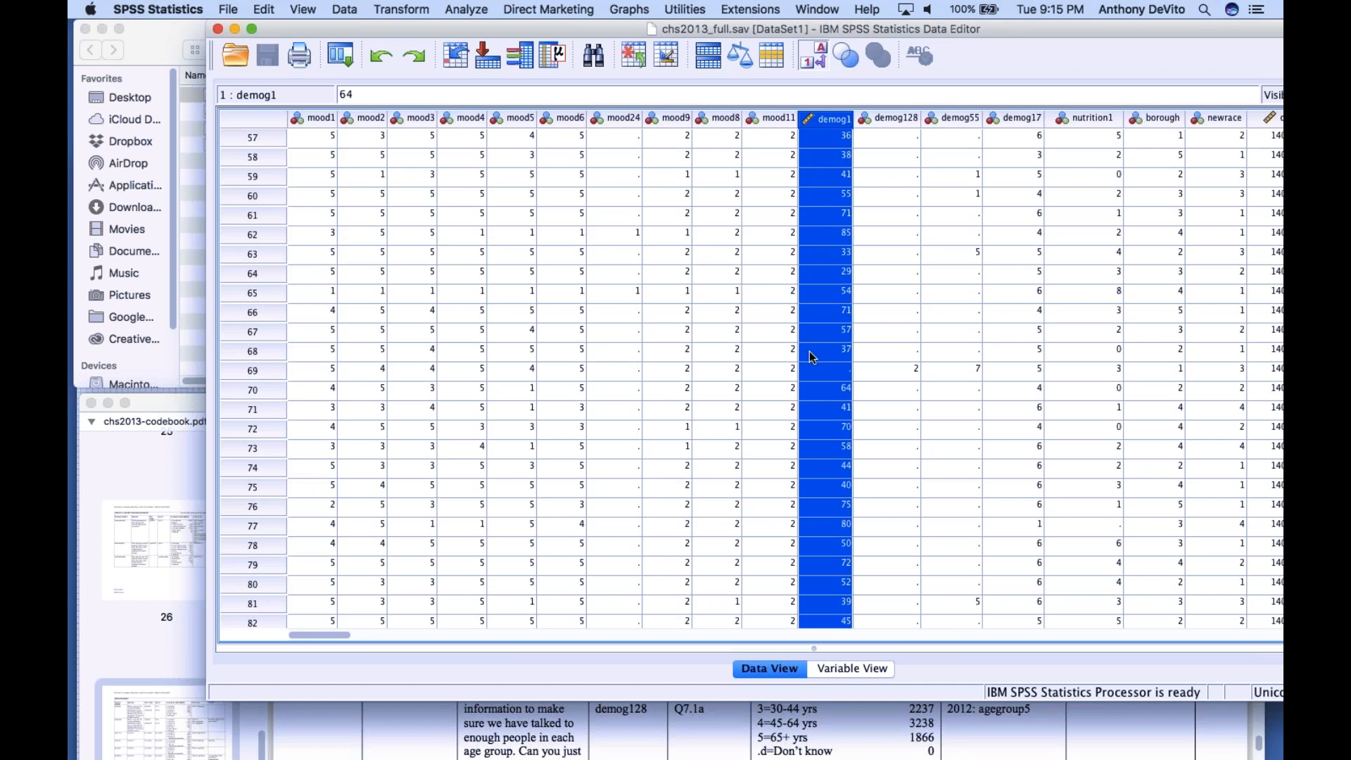
pyautogui.scroll(20, 812, 356)
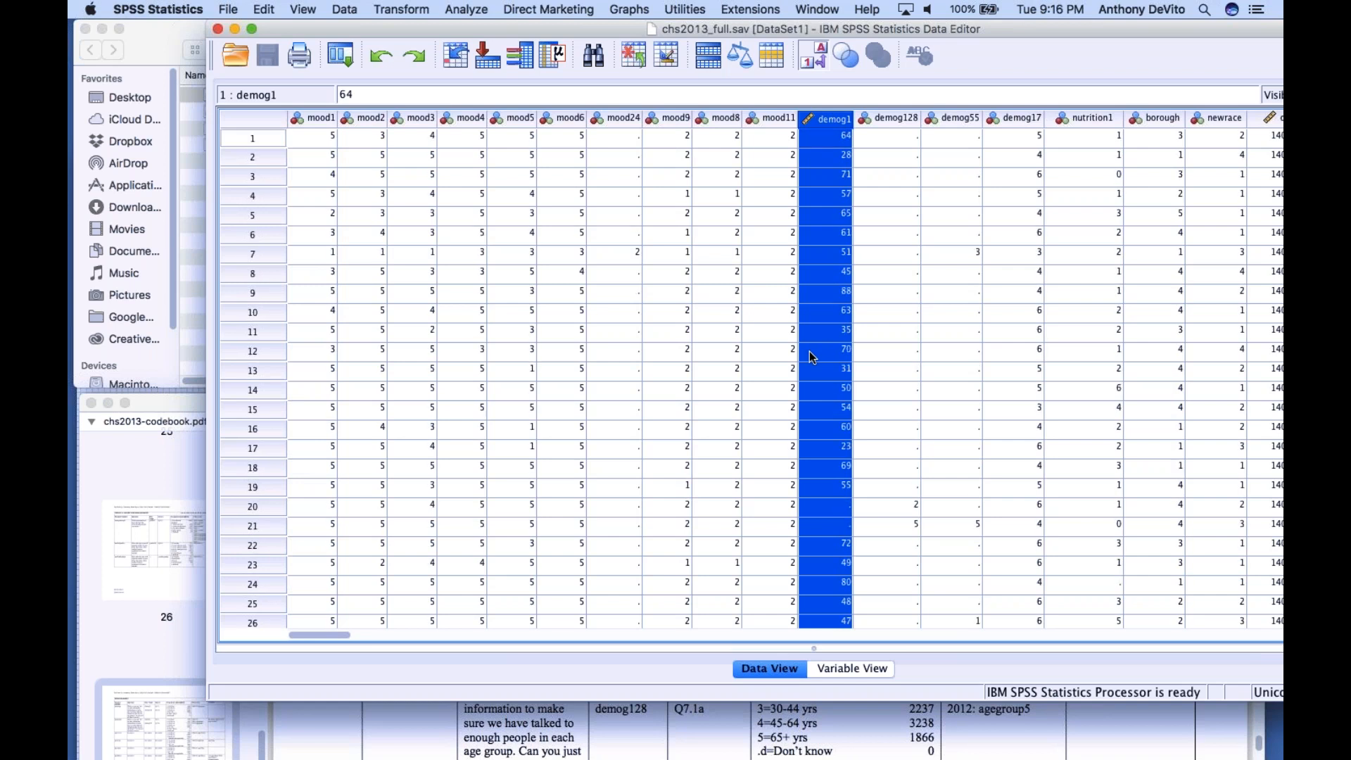
pyautogui.click(155, 555)
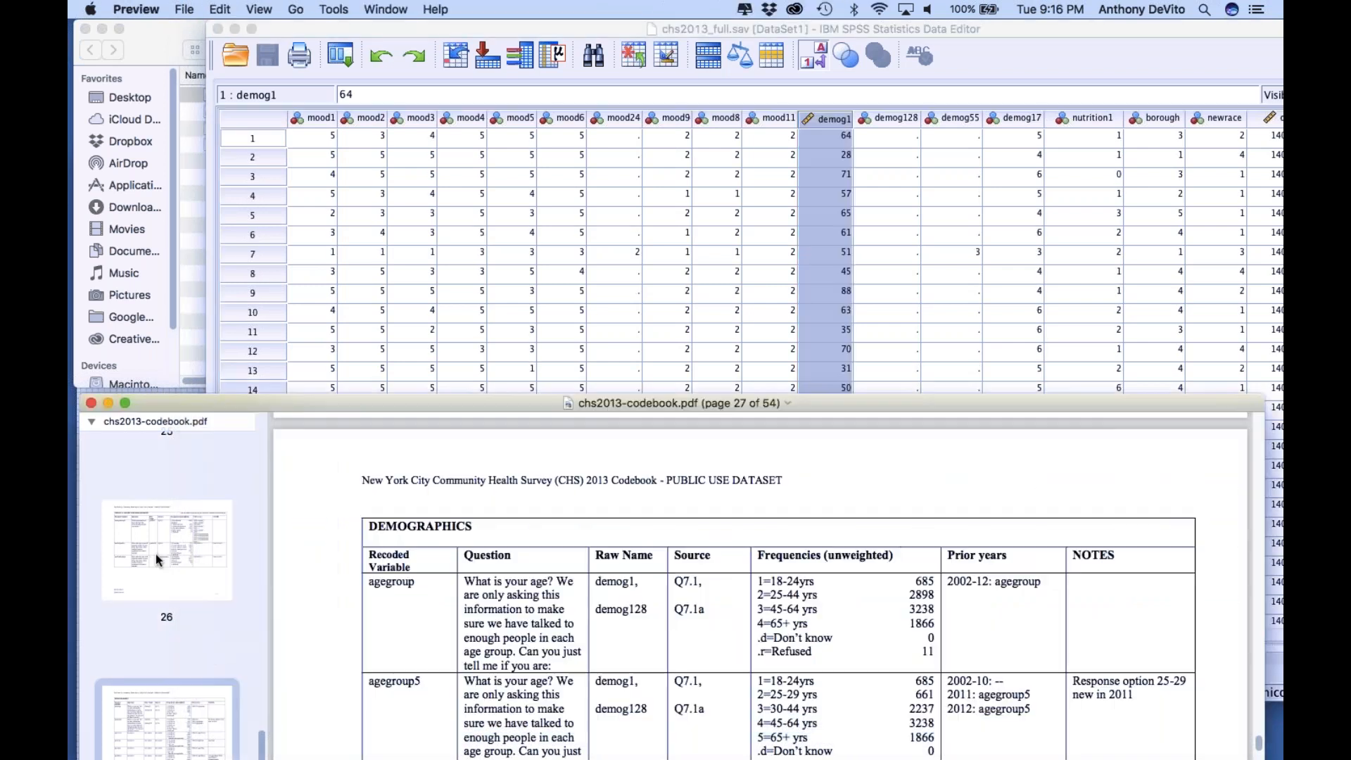
# Raise the codebook window and go back from Demographics to examine the mood1 to mood5 questions and response codes on page 8
pyautogui.moveTo(404, 401); pyautogui.dragTo(413, 57)
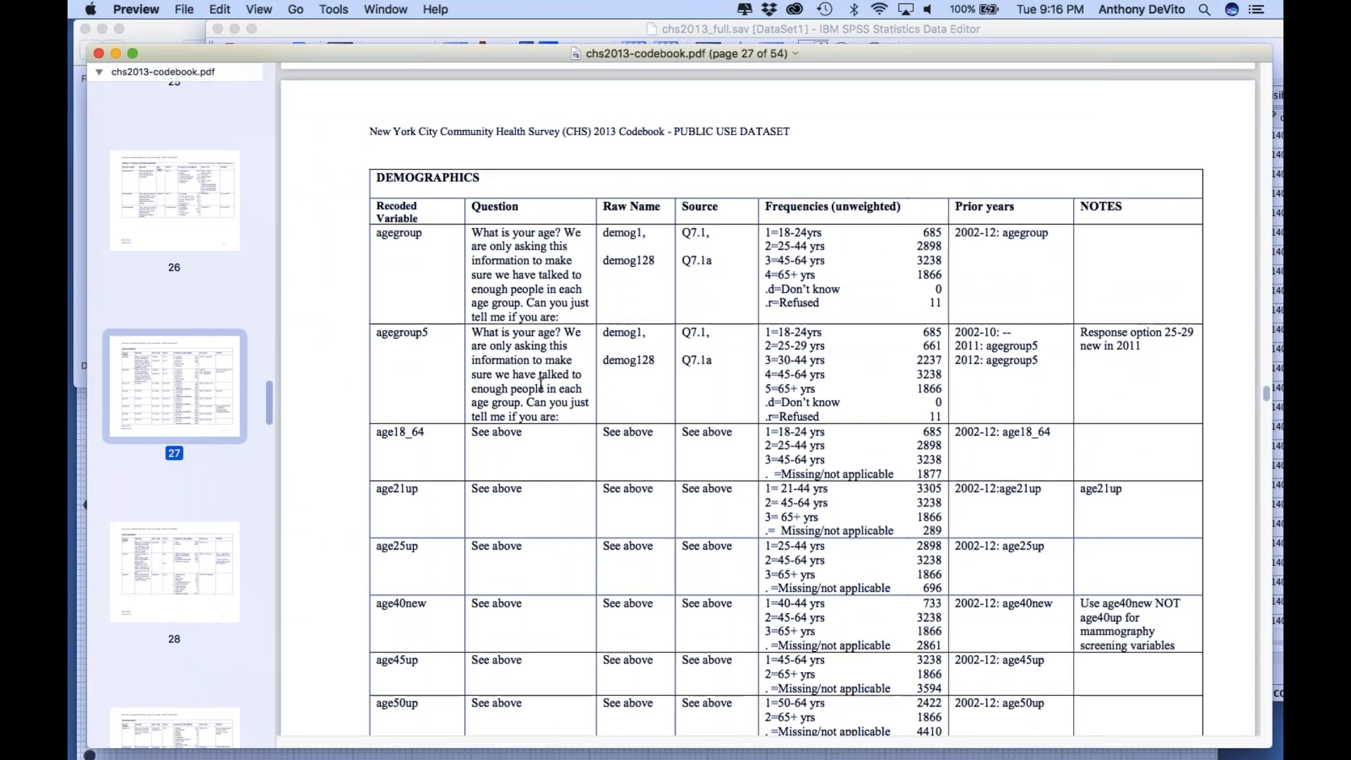
pyautogui.scroll(-20, 624, 383)
pyautogui.scroll(20, 541, 385)
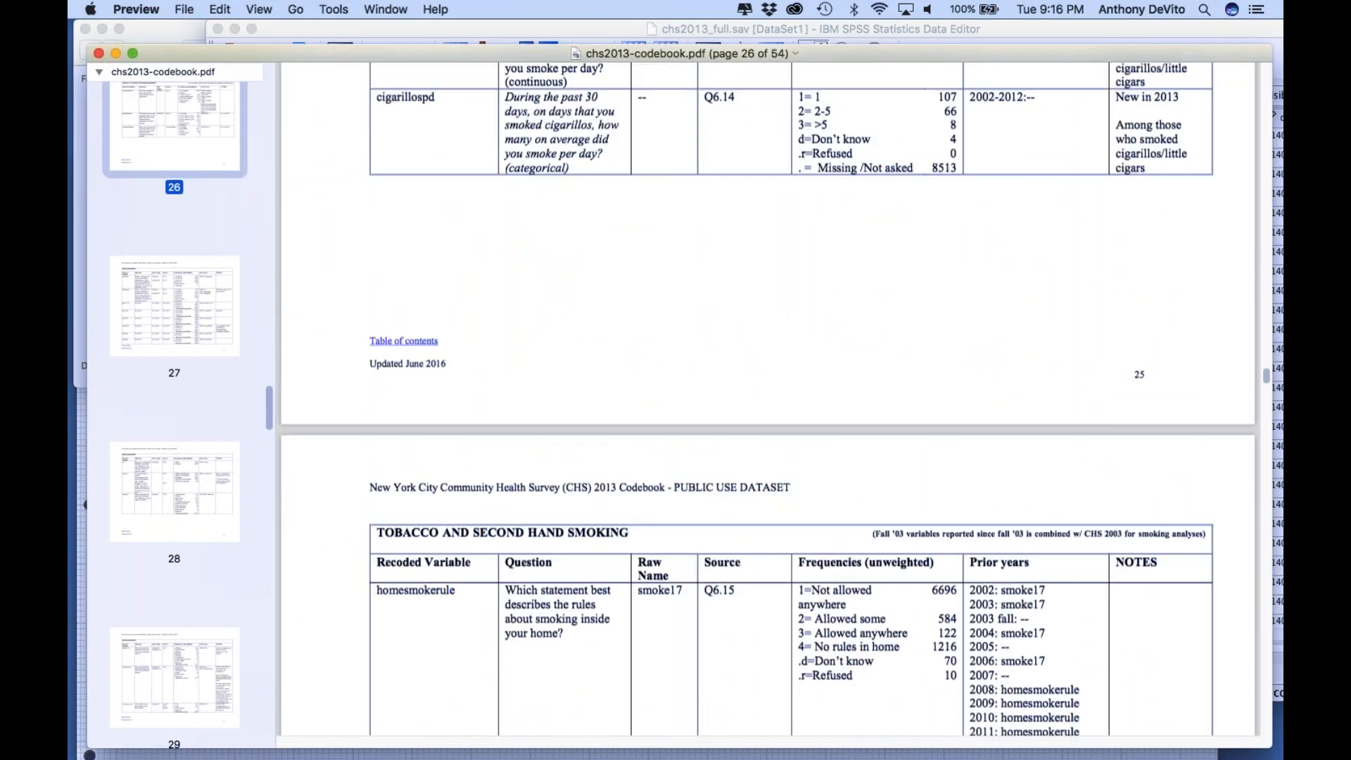
pyautogui.scroll(8, 767, 401)
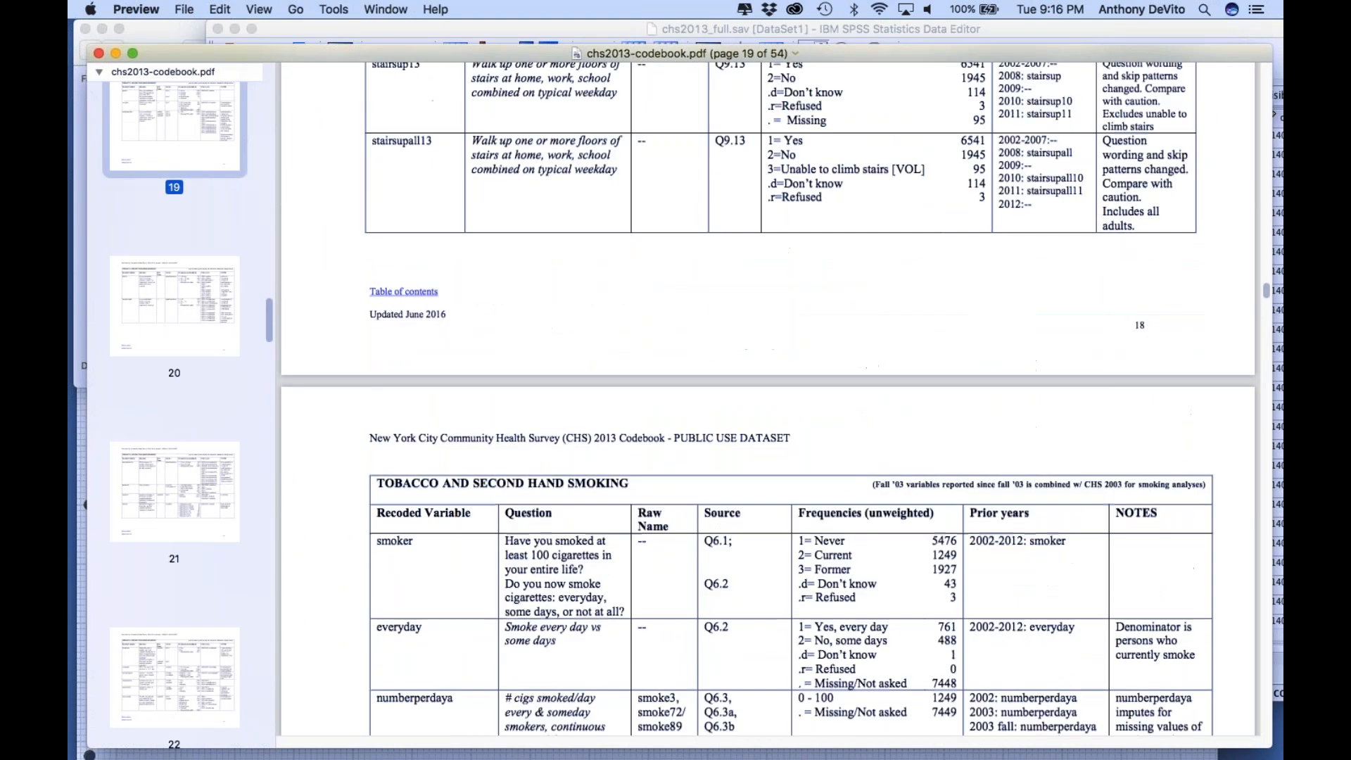
pyautogui.scroll(15, 769, 398)
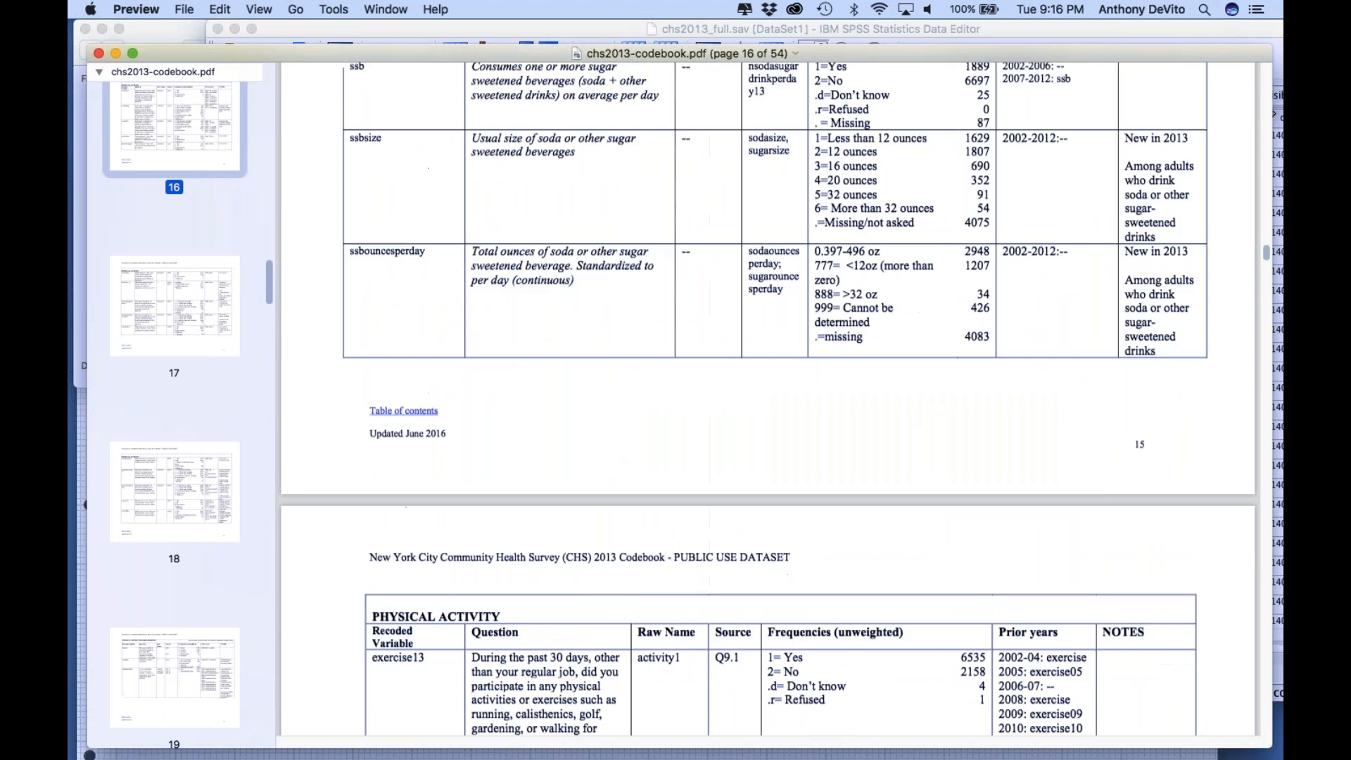
pyautogui.scroll(8, 769, 399)
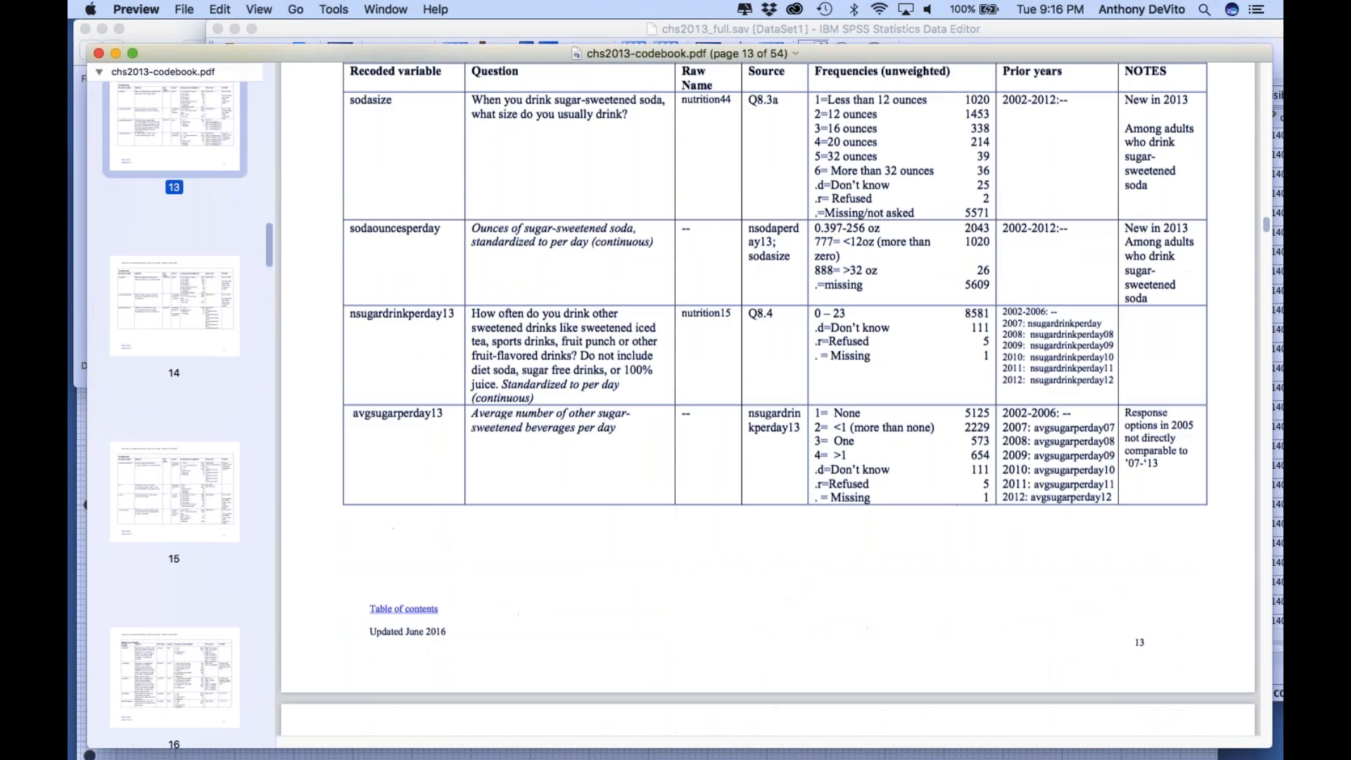
pyautogui.scroll(6, 768, 398)
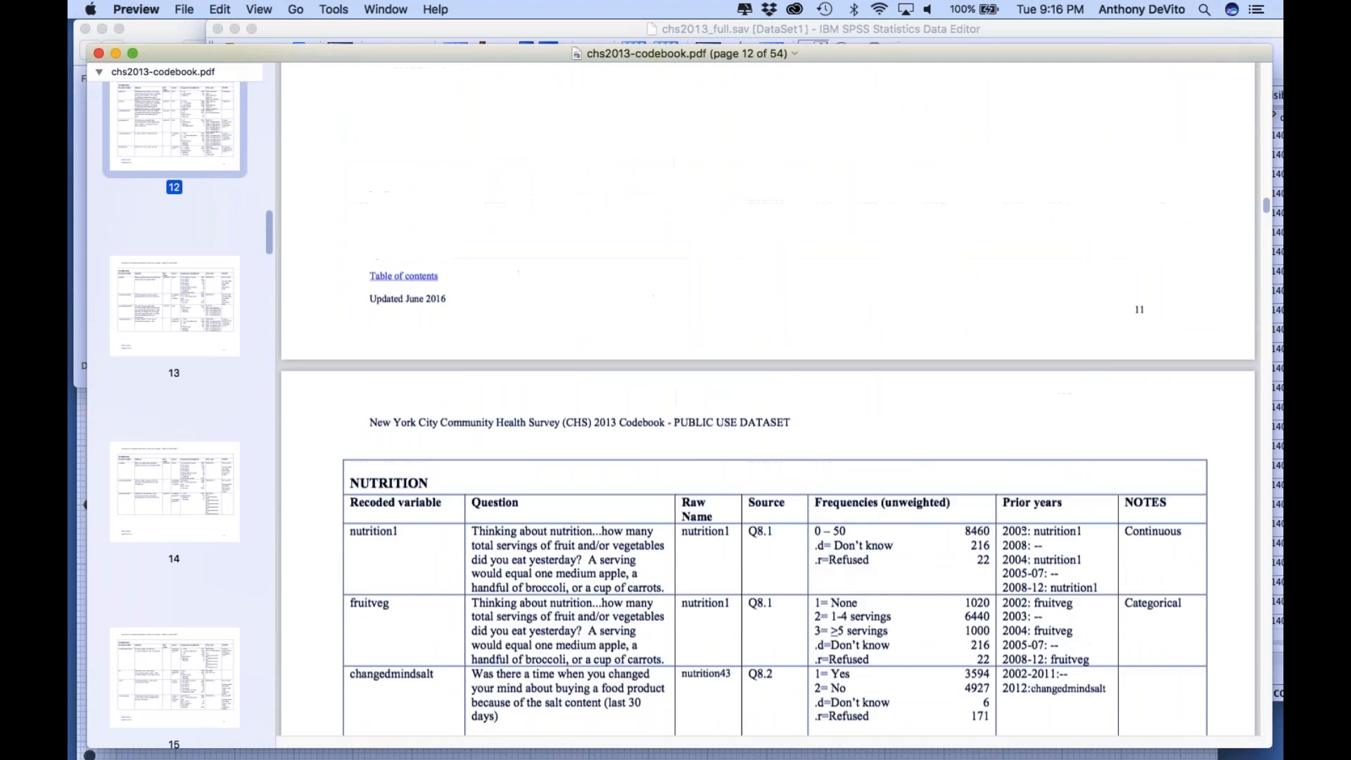
pyautogui.scroll(10, 769, 398)
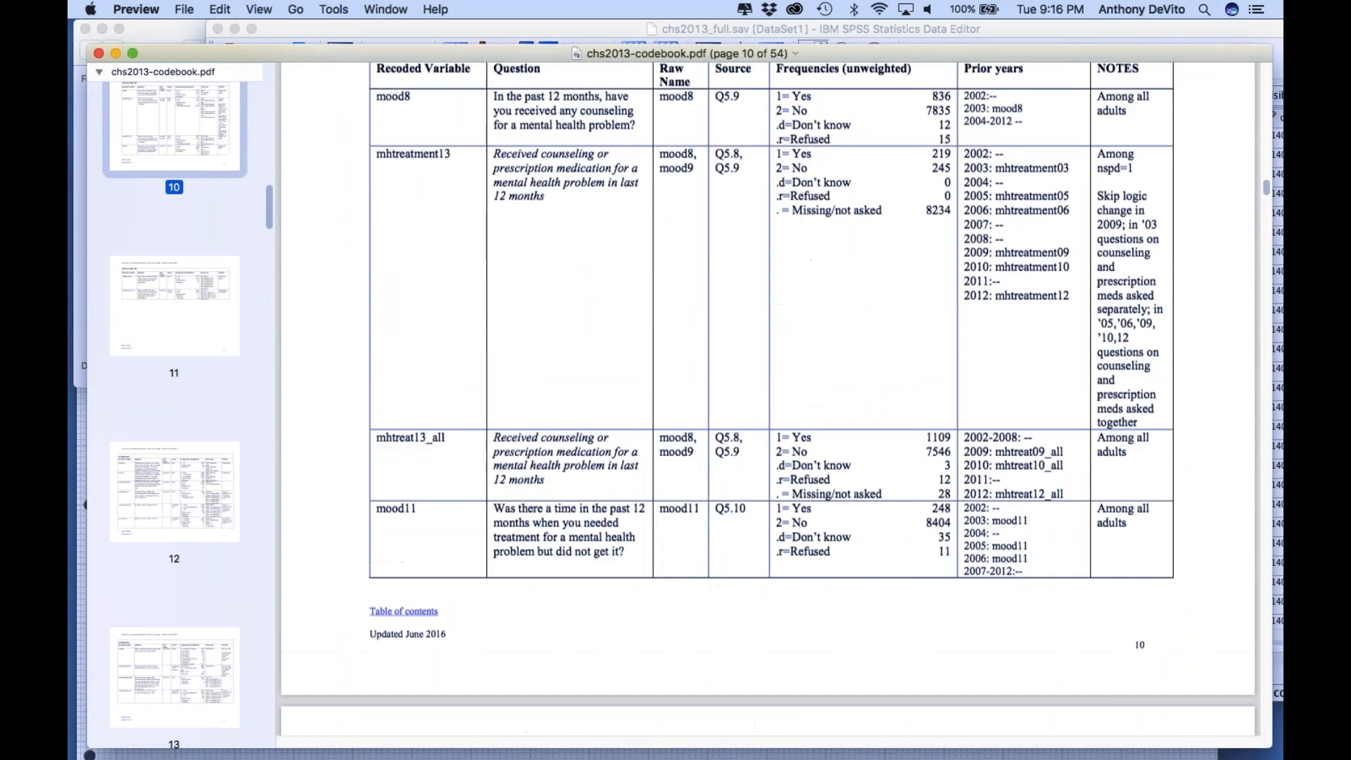
pyautogui.scroll(6, 769, 399)
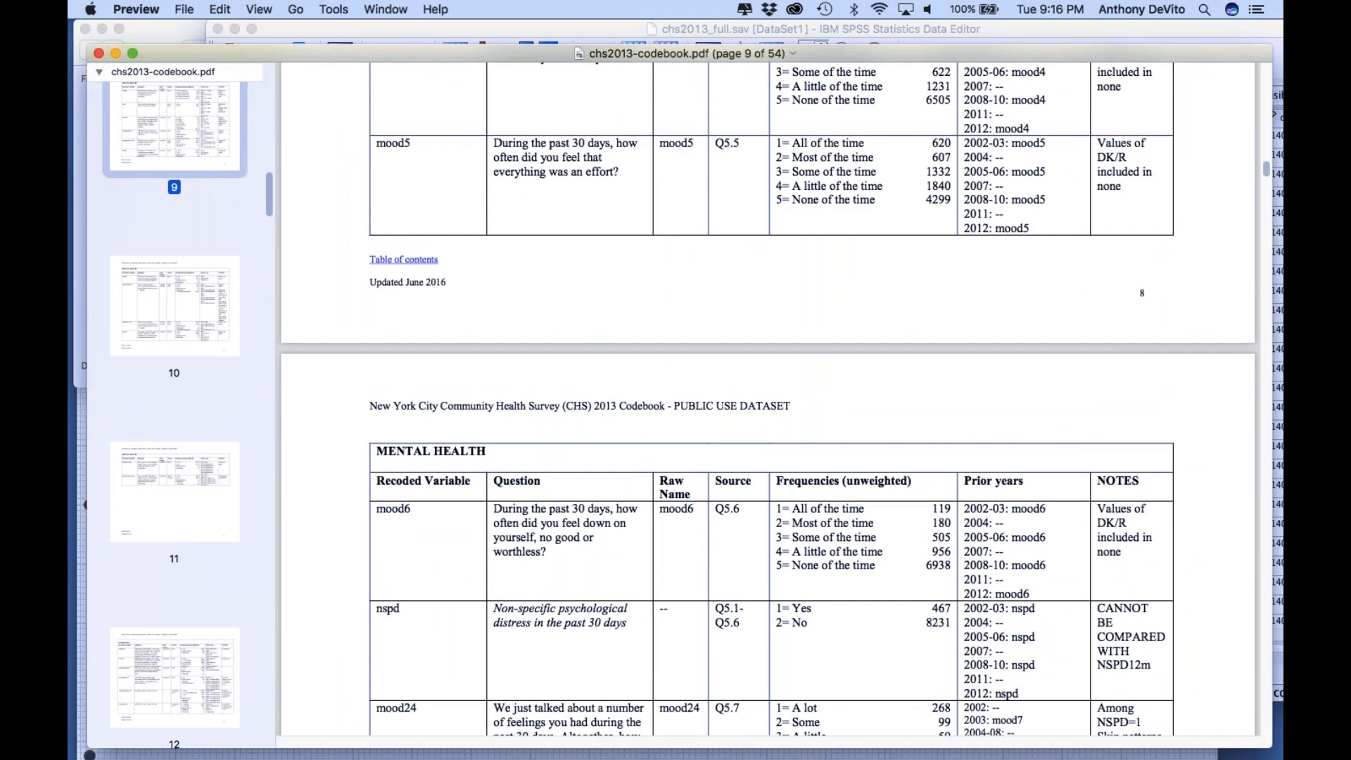
pyautogui.scroll(3, 606, 347)
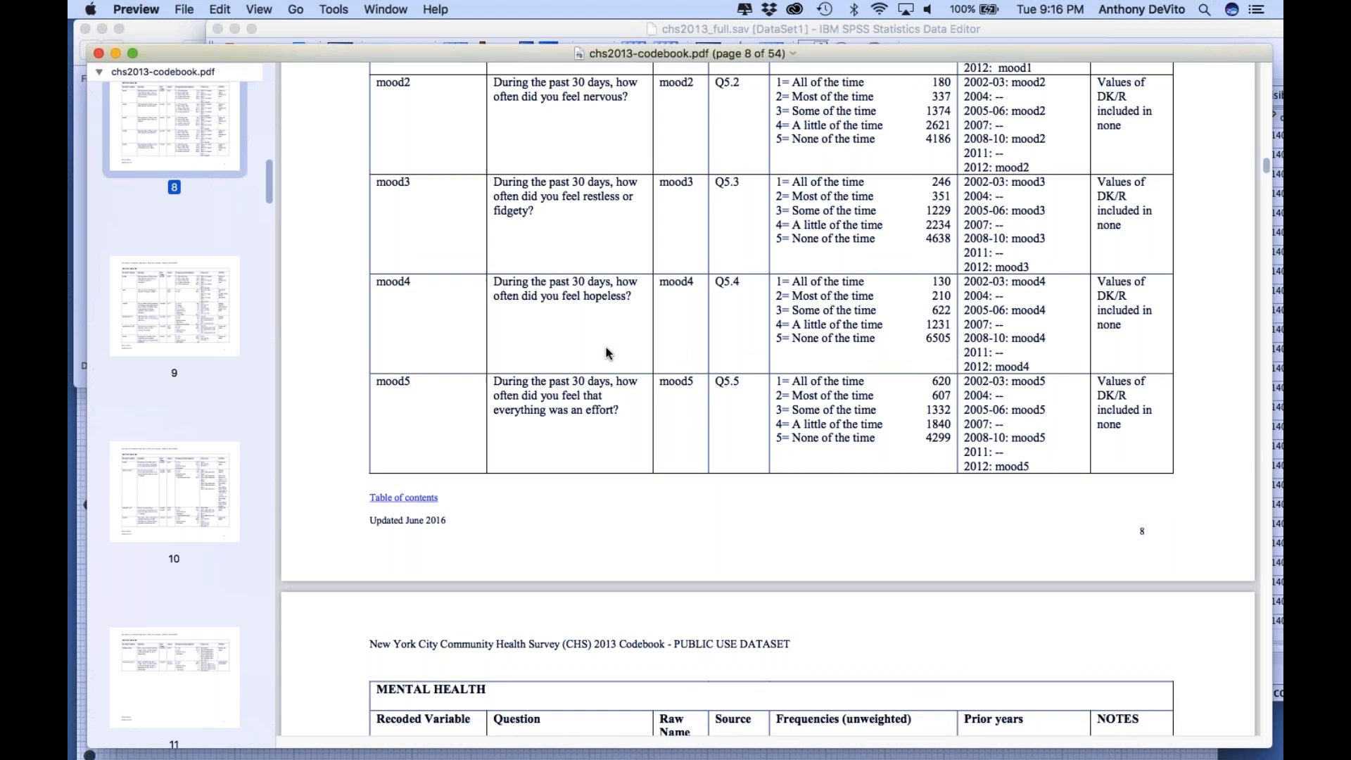
pyautogui.scroll(4, 606, 347)
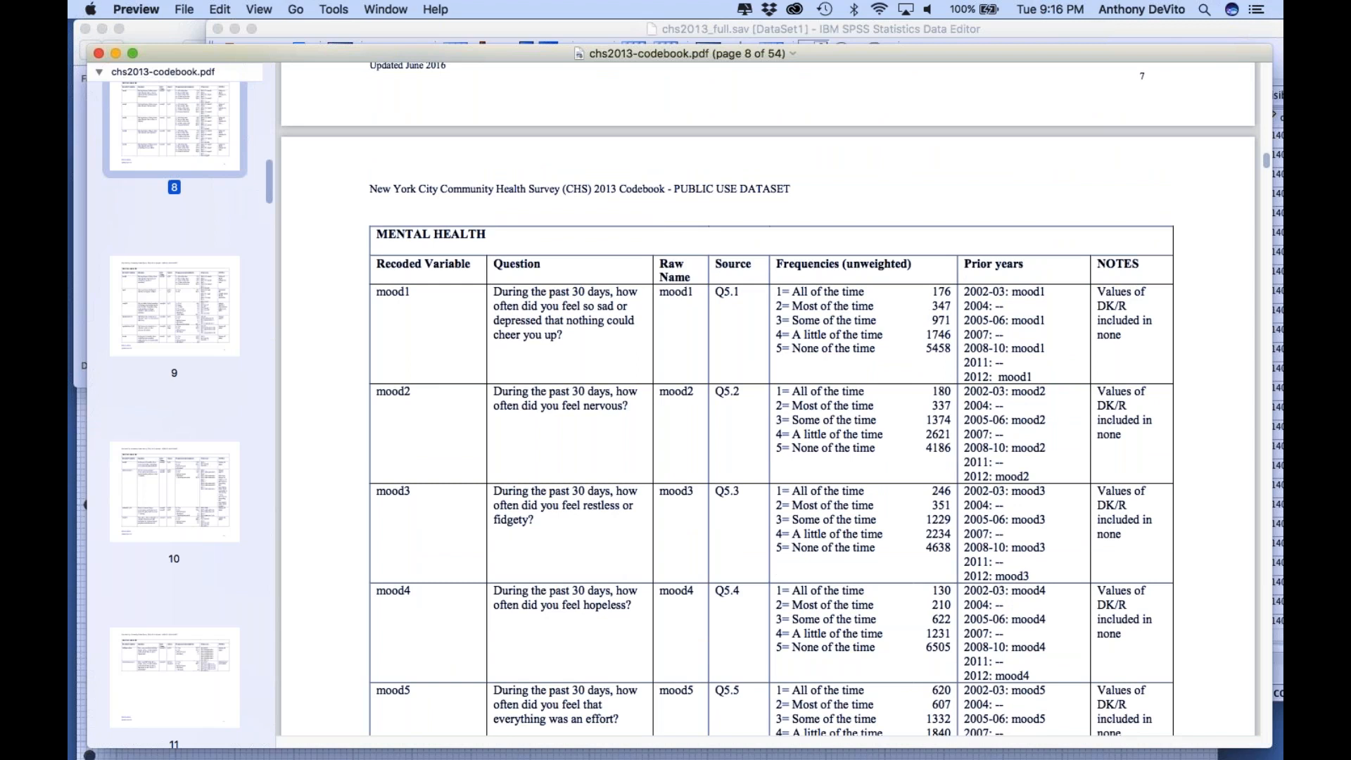
pyautogui.scroll(-2, 724, 338)
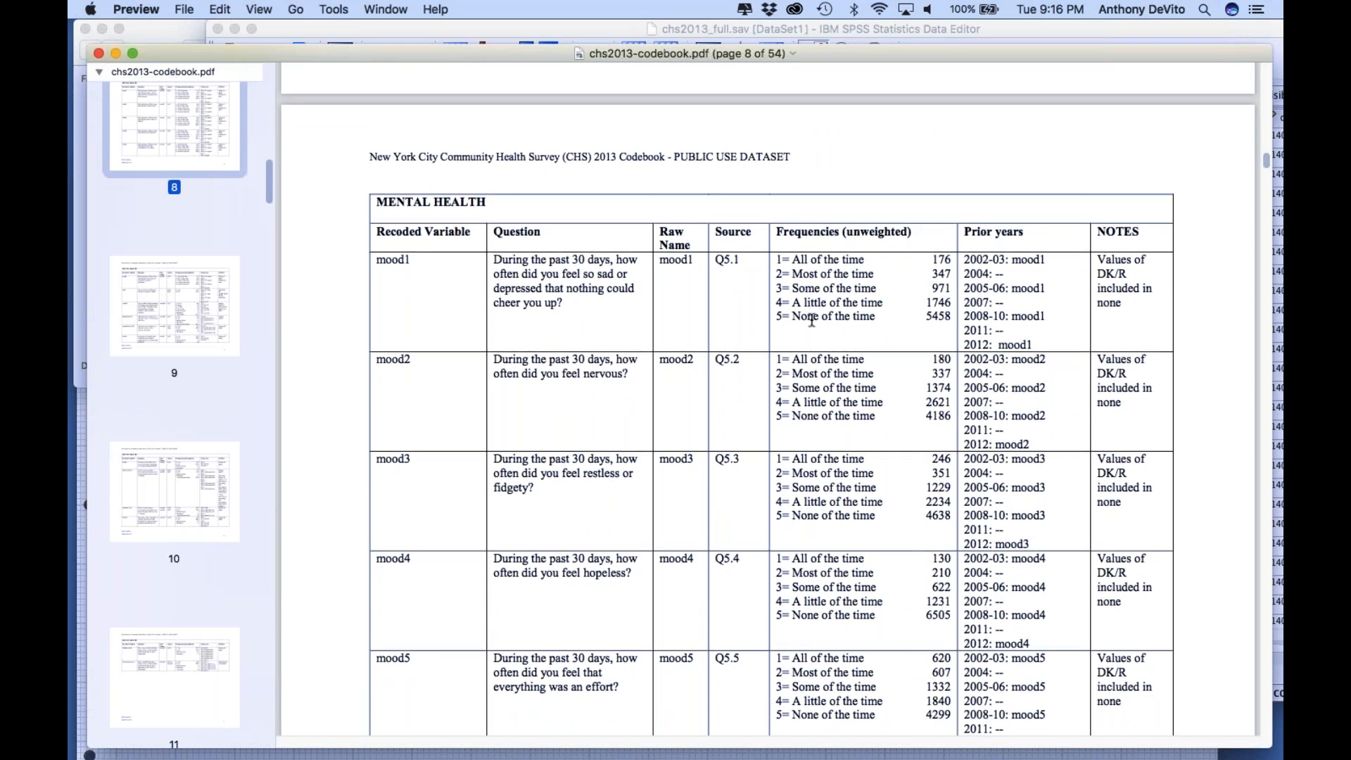
# Return to the codebook's first page and review the table of contents for the available topic sections
pyautogui.scroll(12, 812, 320)
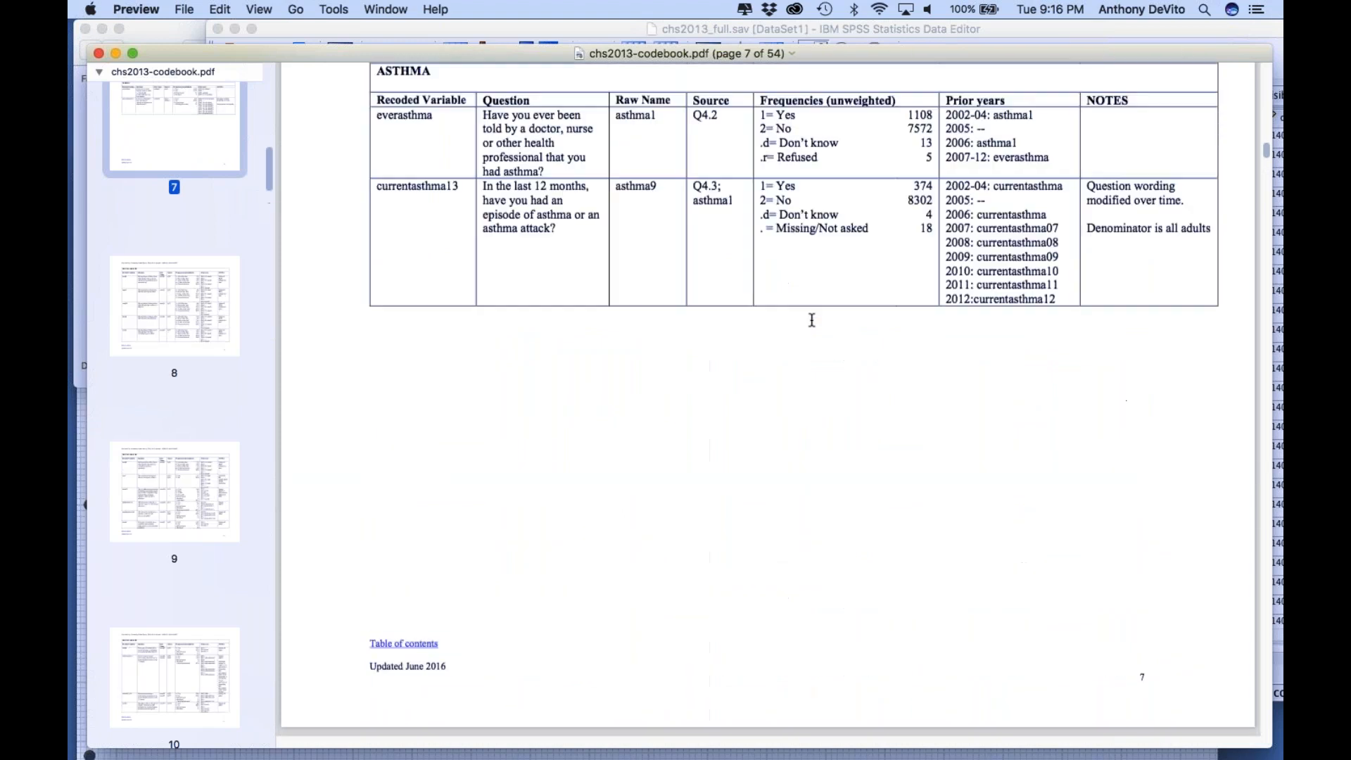
pyautogui.scroll(1, 812, 320)
pyautogui.scroll(20, 812, 320)
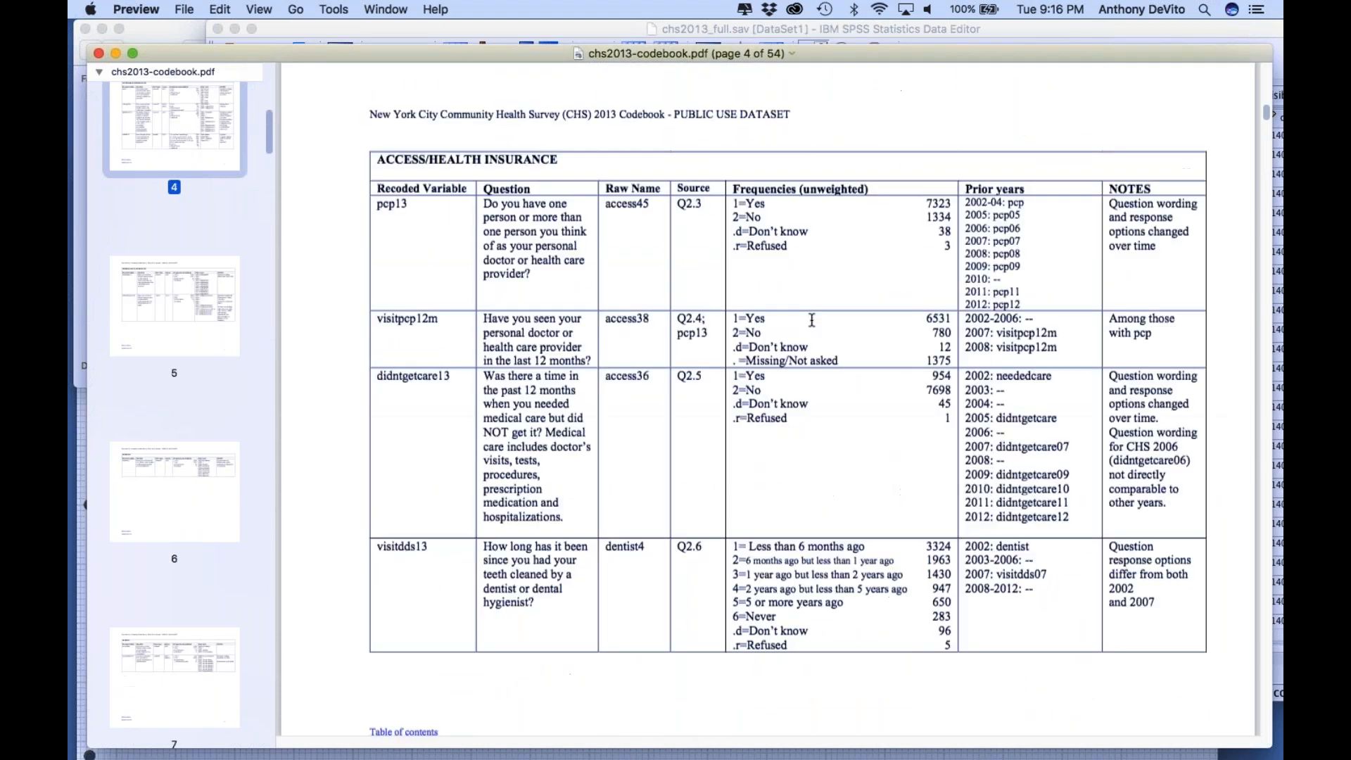
pyautogui.scroll(20, 812, 320)
pyautogui.scroll(-4, 790, 321)
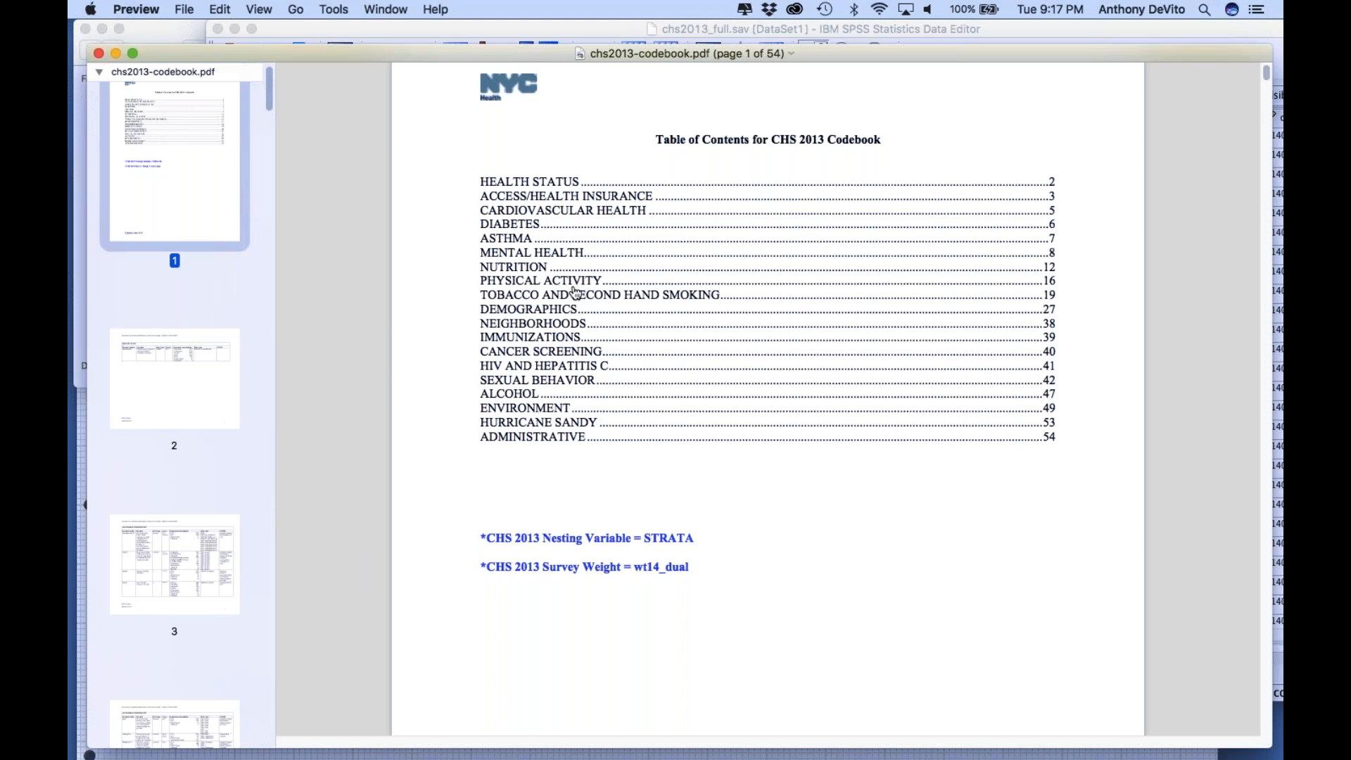
# Move the codebook window aside and look through the Nutrition section for the sugar-sweetened beverage entry ssb on page 15
pyautogui.moveTo(877, 56); pyautogui.dragTo(683, 46)
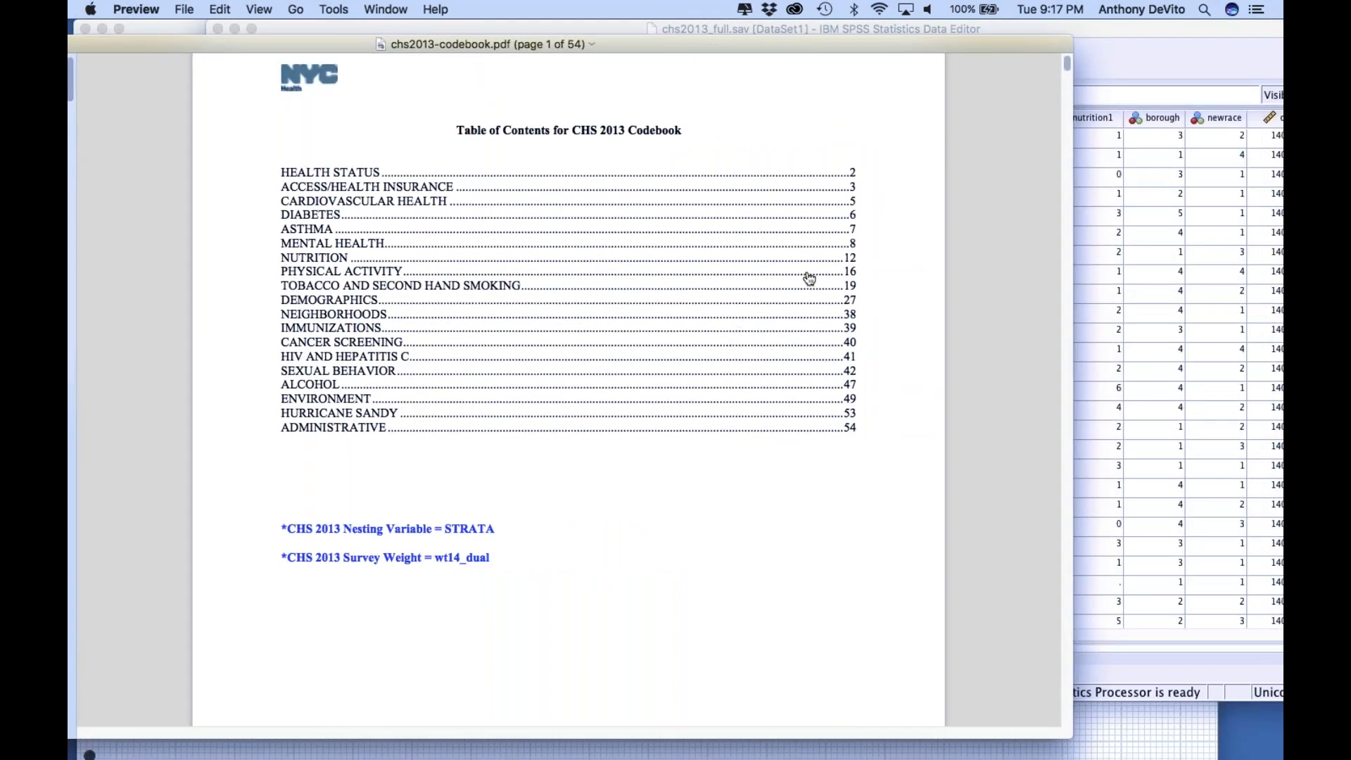
pyautogui.scroll(-20, 809, 279)
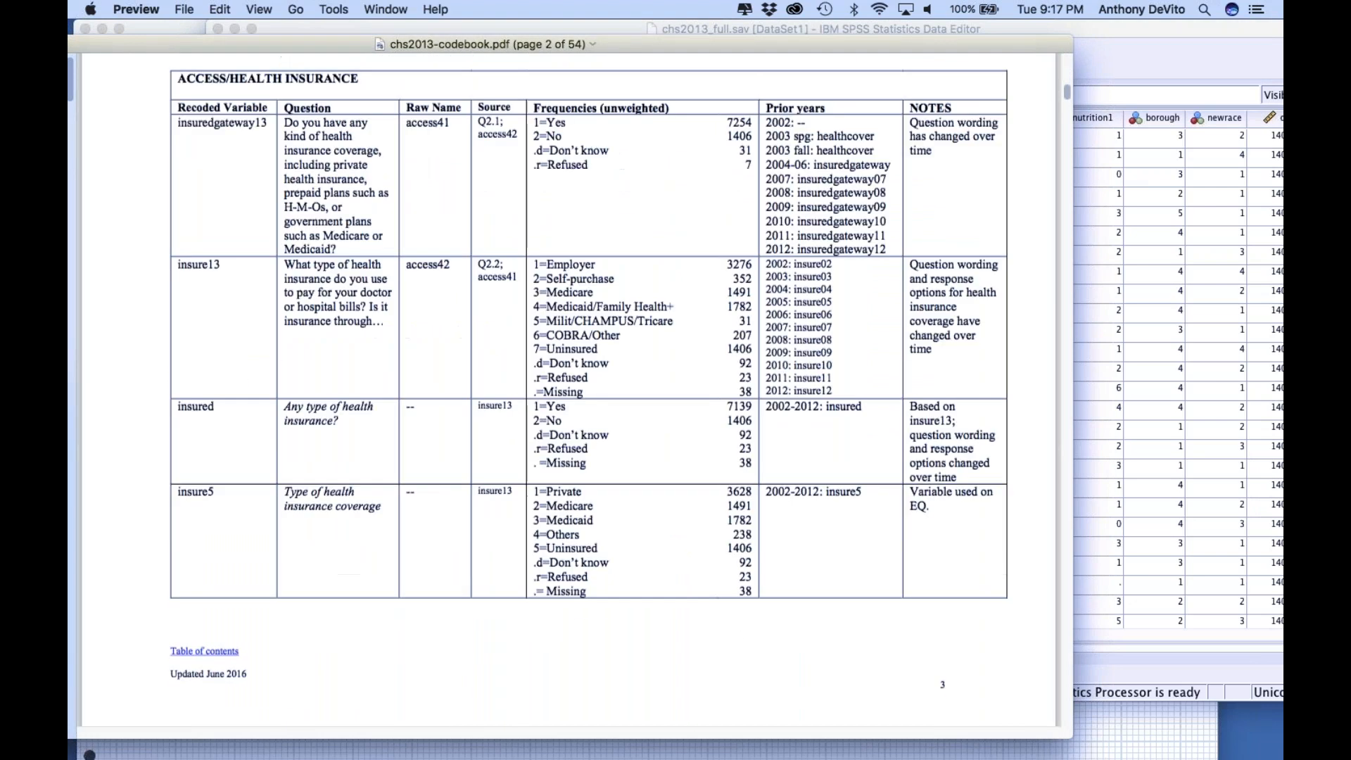
pyautogui.scroll(-15, 569, 387)
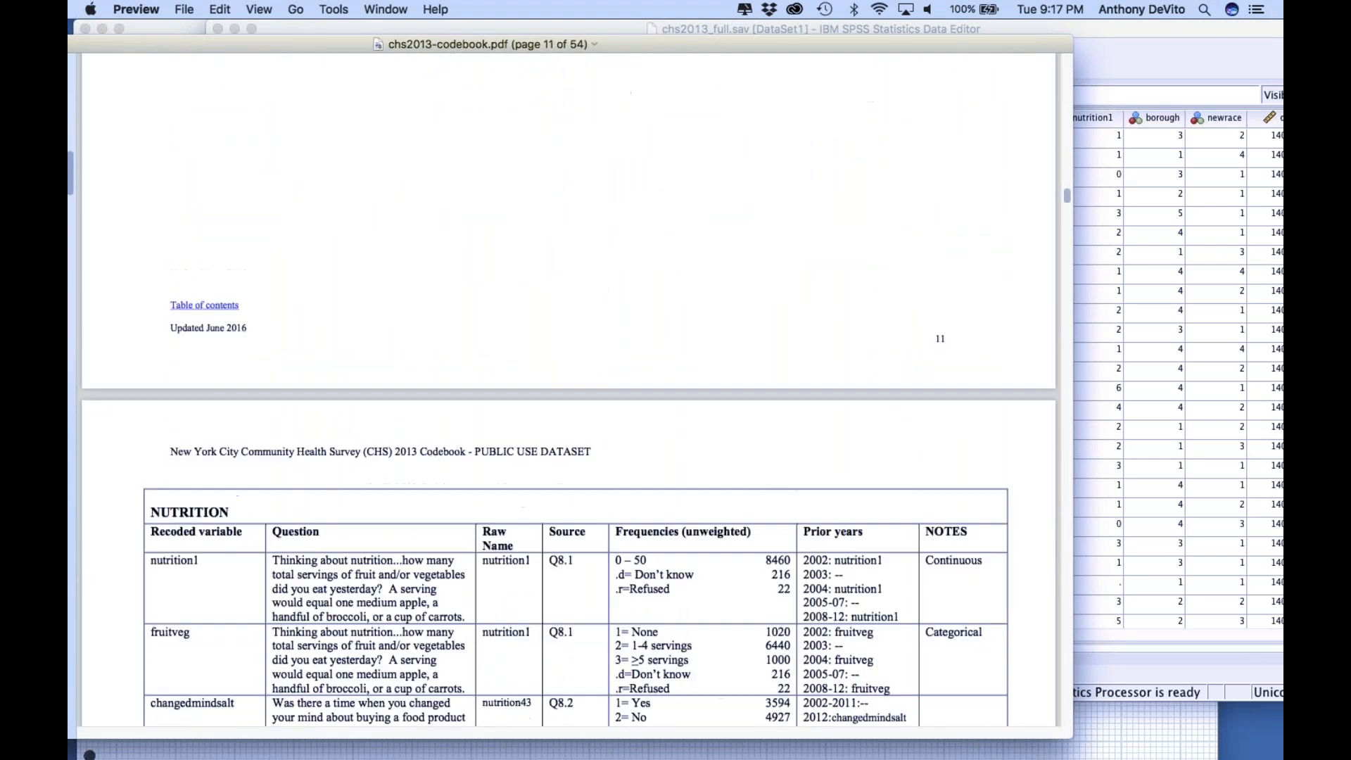
pyautogui.scroll(-7, 569, 376)
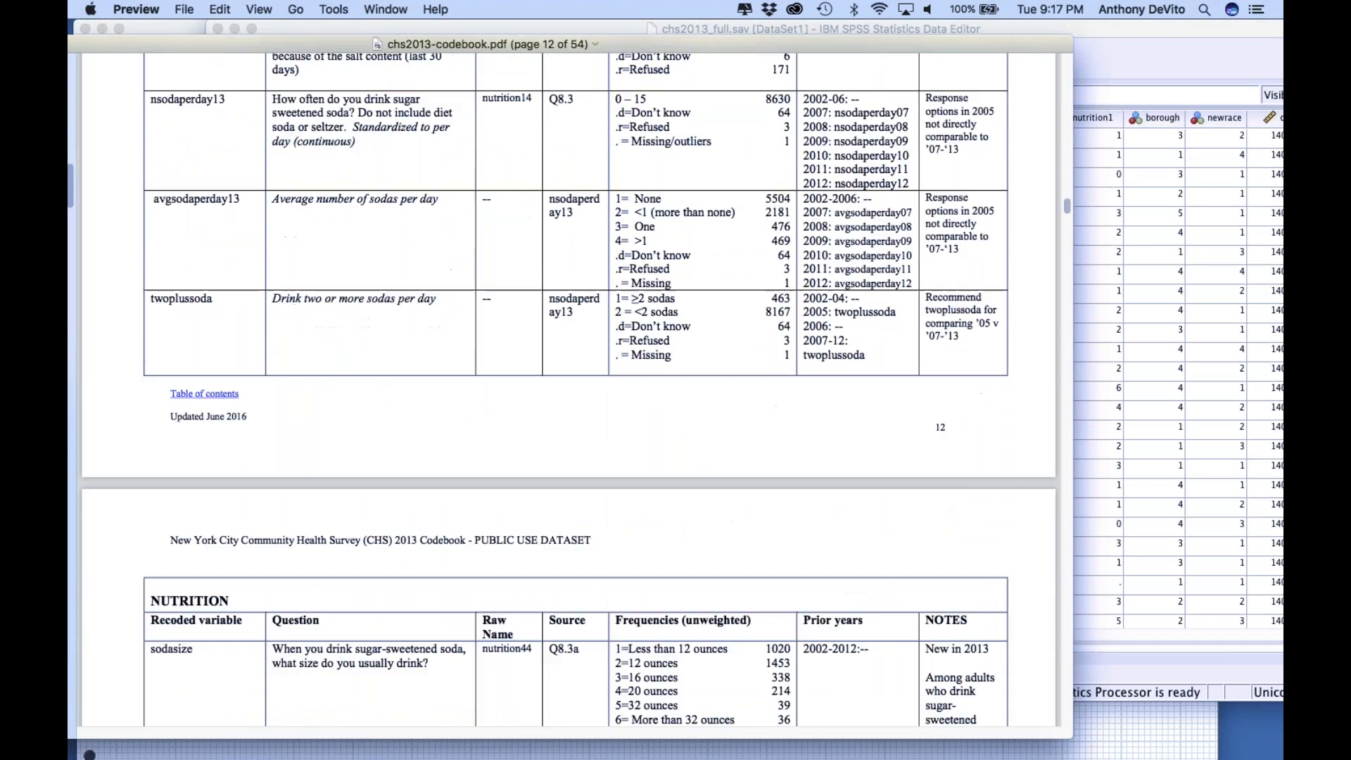
pyautogui.scroll(-10, 569, 387)
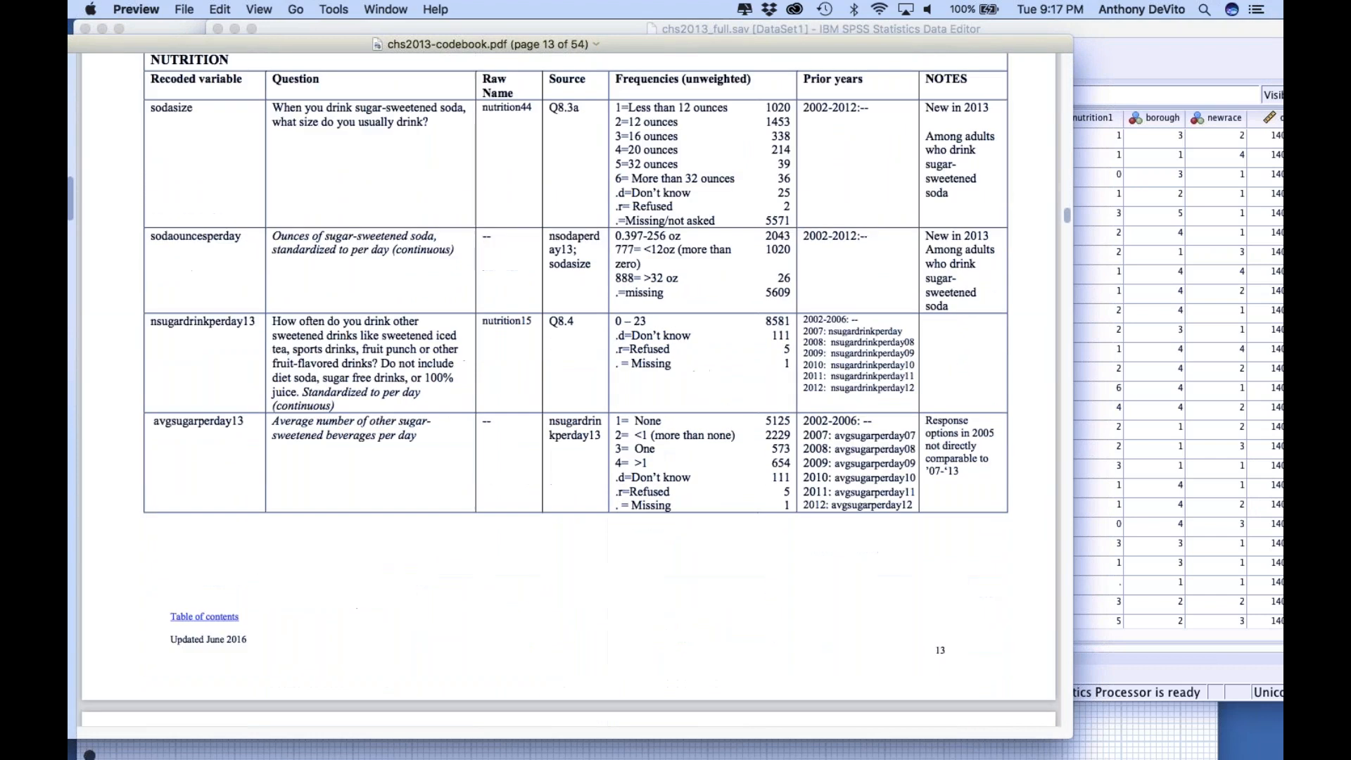
pyautogui.scroll(-10, 568, 387)
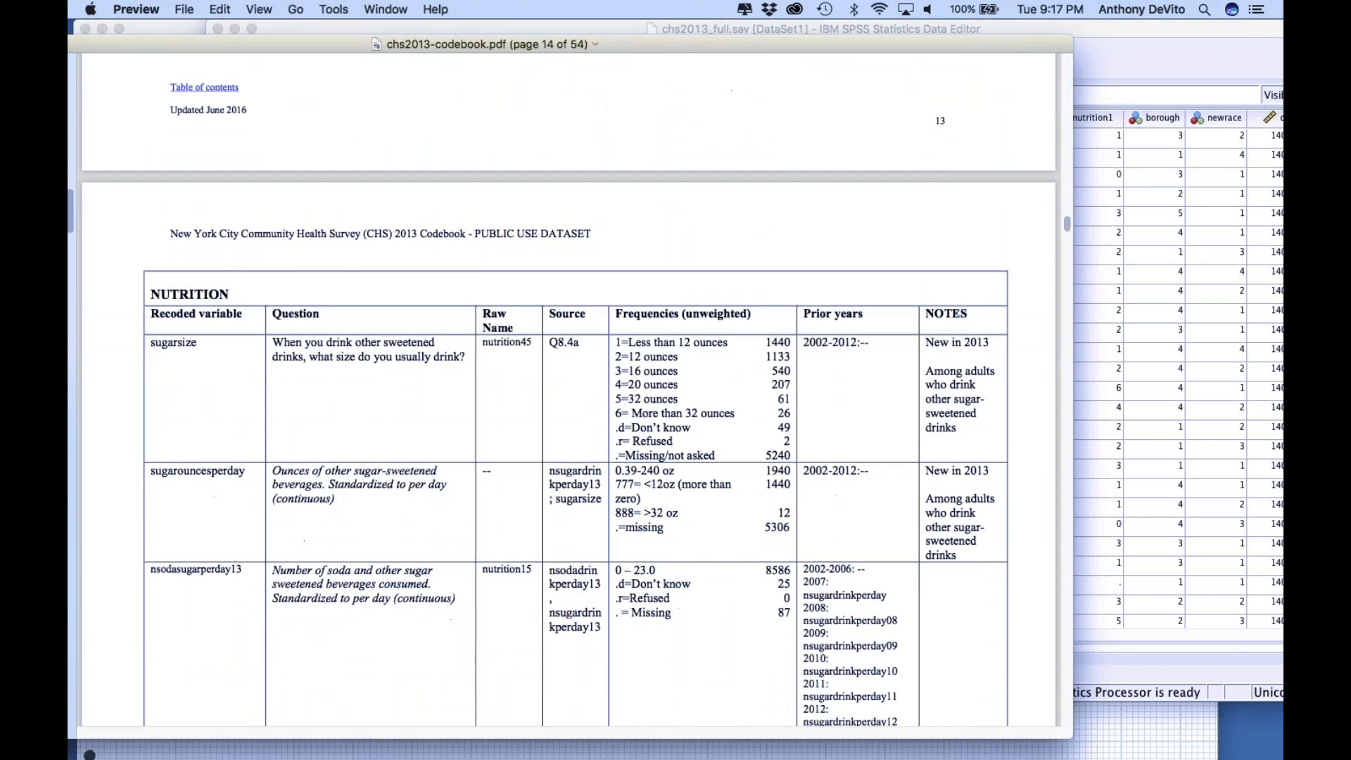
pyautogui.scroll(-9, 568, 387)
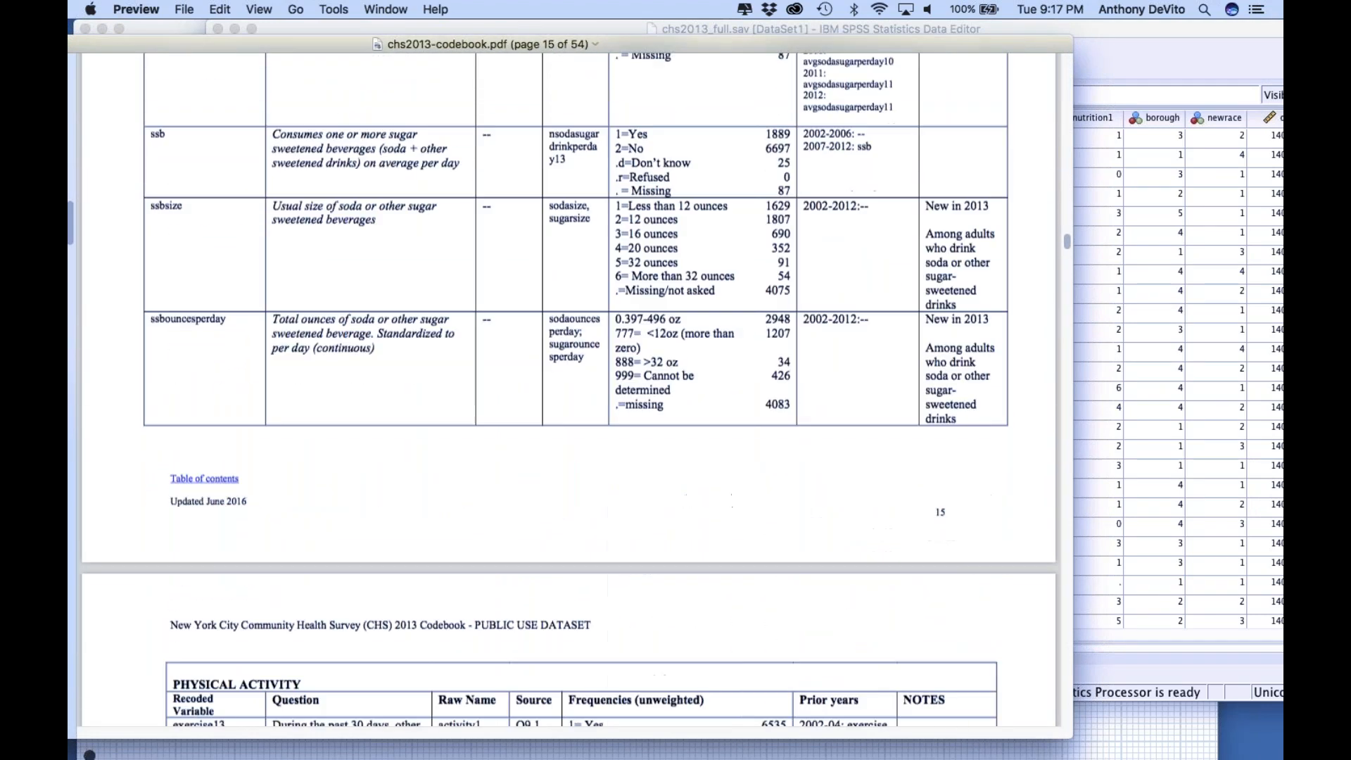
pyautogui.scroll(1, 569, 387)
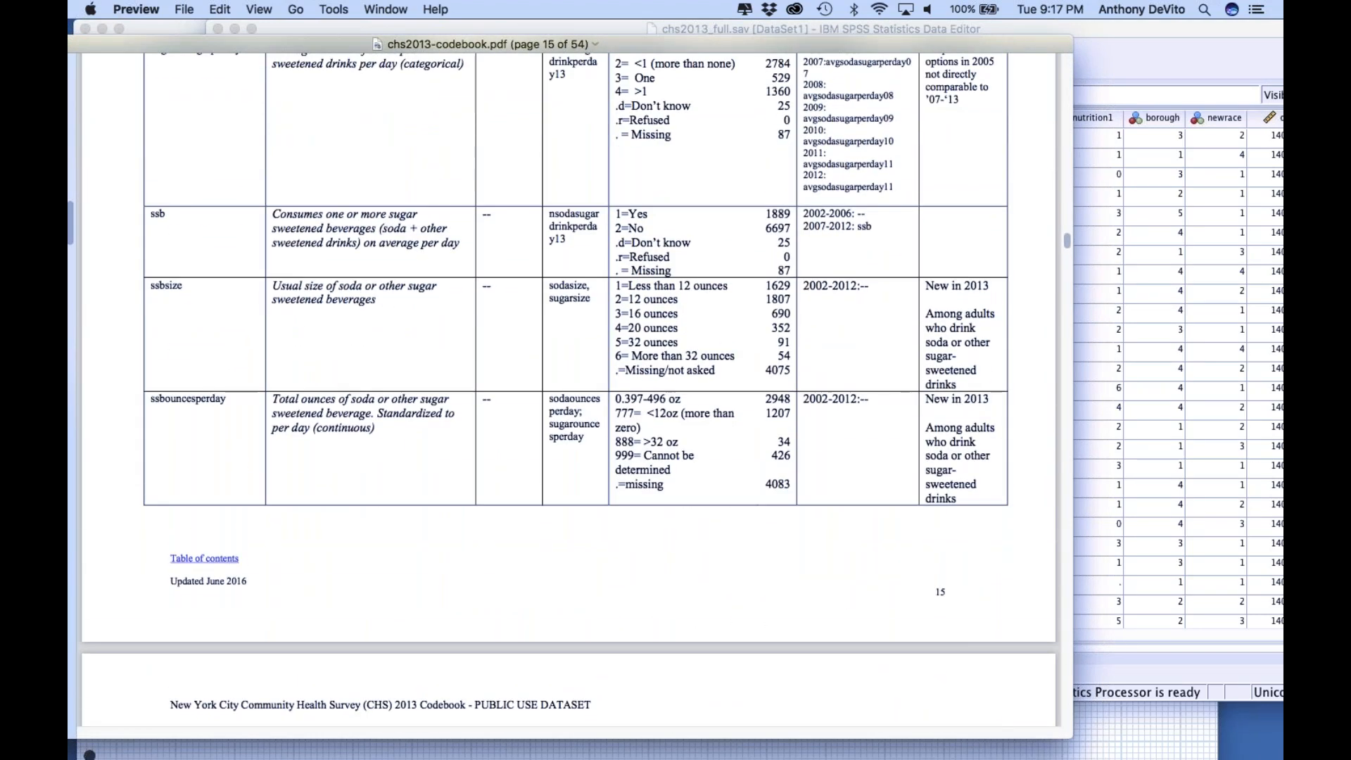
pyautogui.scroll(-3, 569, 387)
pyautogui.scroll(2, 568, 387)
pyautogui.scroll(1, 569, 387)
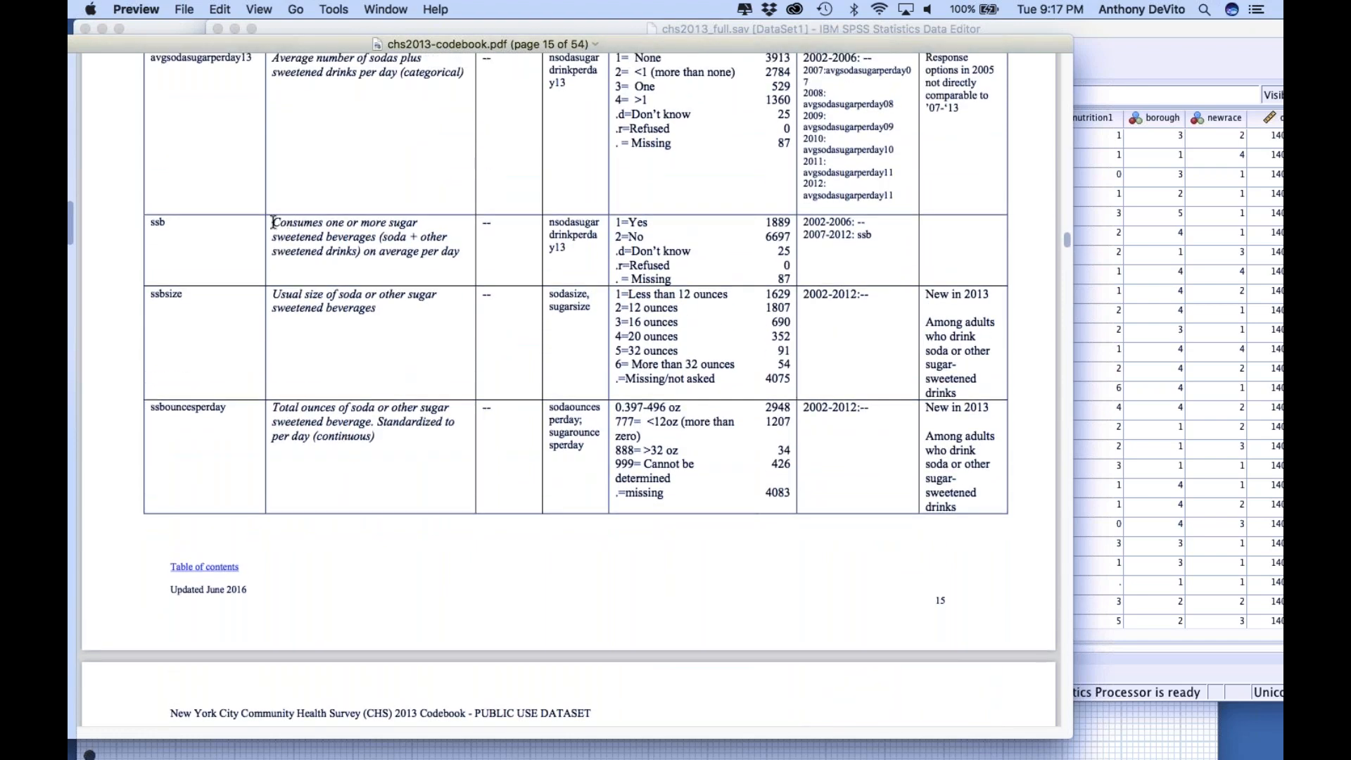
# Examine the ssb entry's question about daily sugar-sweetened beverages, selecting its text, and its Yes and No response codes
pyautogui.moveTo(273, 223); pyautogui.dragTo(402, 271)
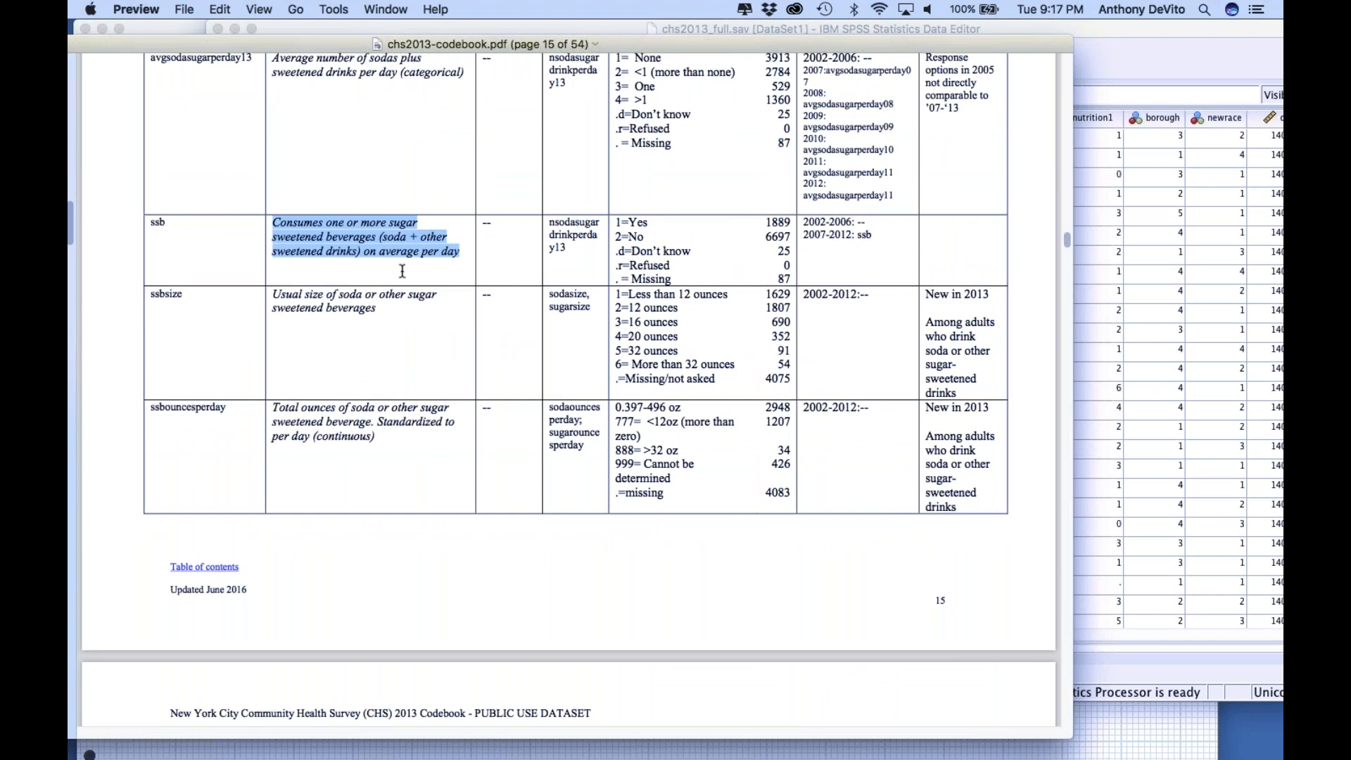
pyautogui.click(403, 271)
pyautogui.click(410, 242)
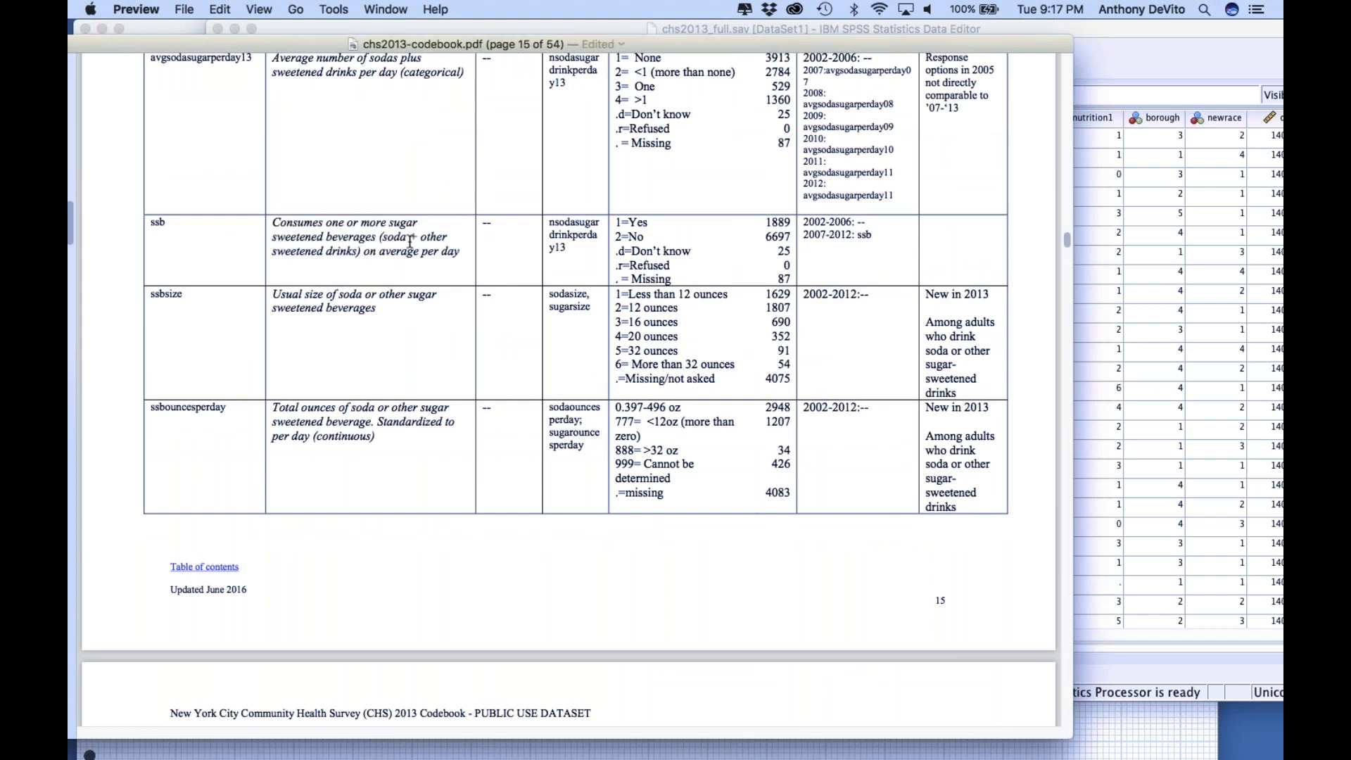
pyautogui.moveTo(615, 221); pyautogui.dragTo(794, 241)
pyautogui.click(648, 238)
pyautogui.click(794, 241)
pyautogui.moveTo(615, 222); pyautogui.dragTo(719, 230)
pyautogui.click(720, 229)
# Switch to Grab and capture a screenshot selection of the ssb row in the codebook
pyautogui.moveTo(146, 746)
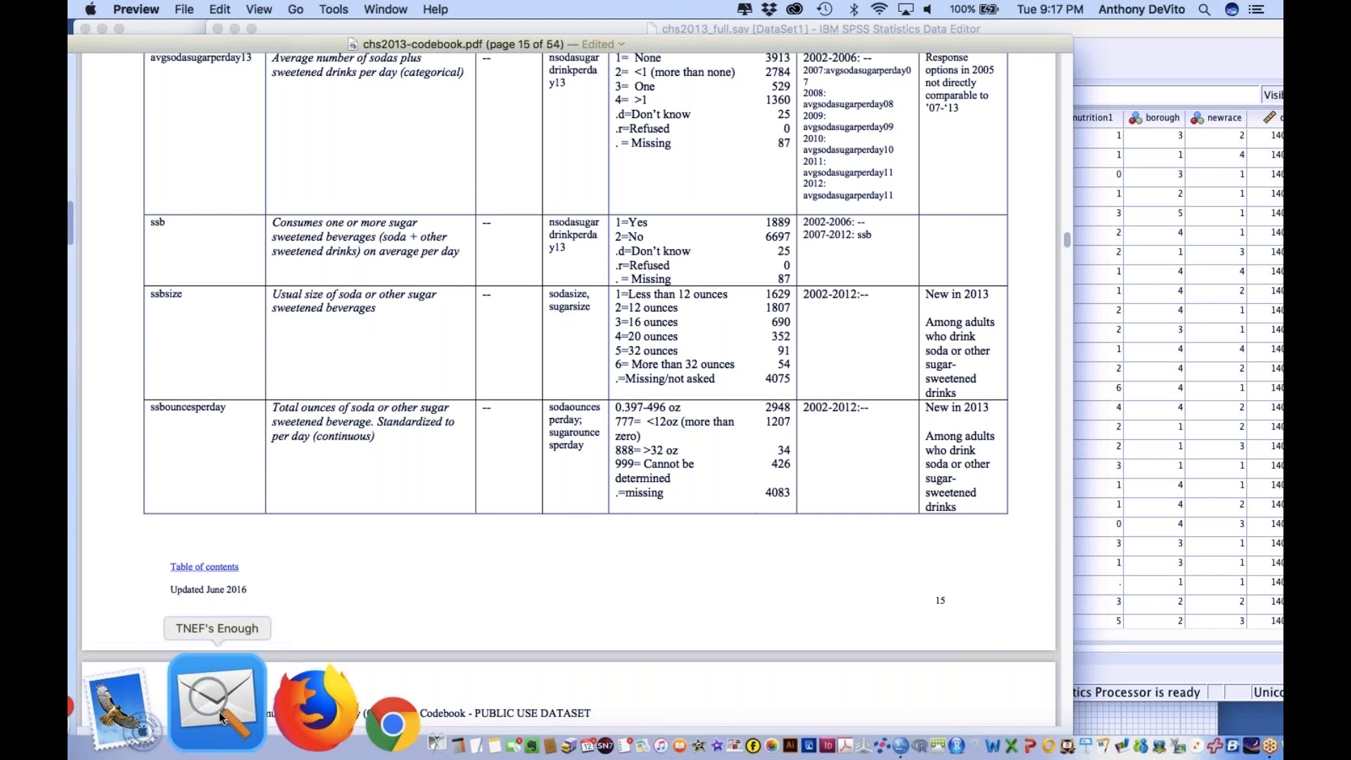
pyautogui.click(271, 706)
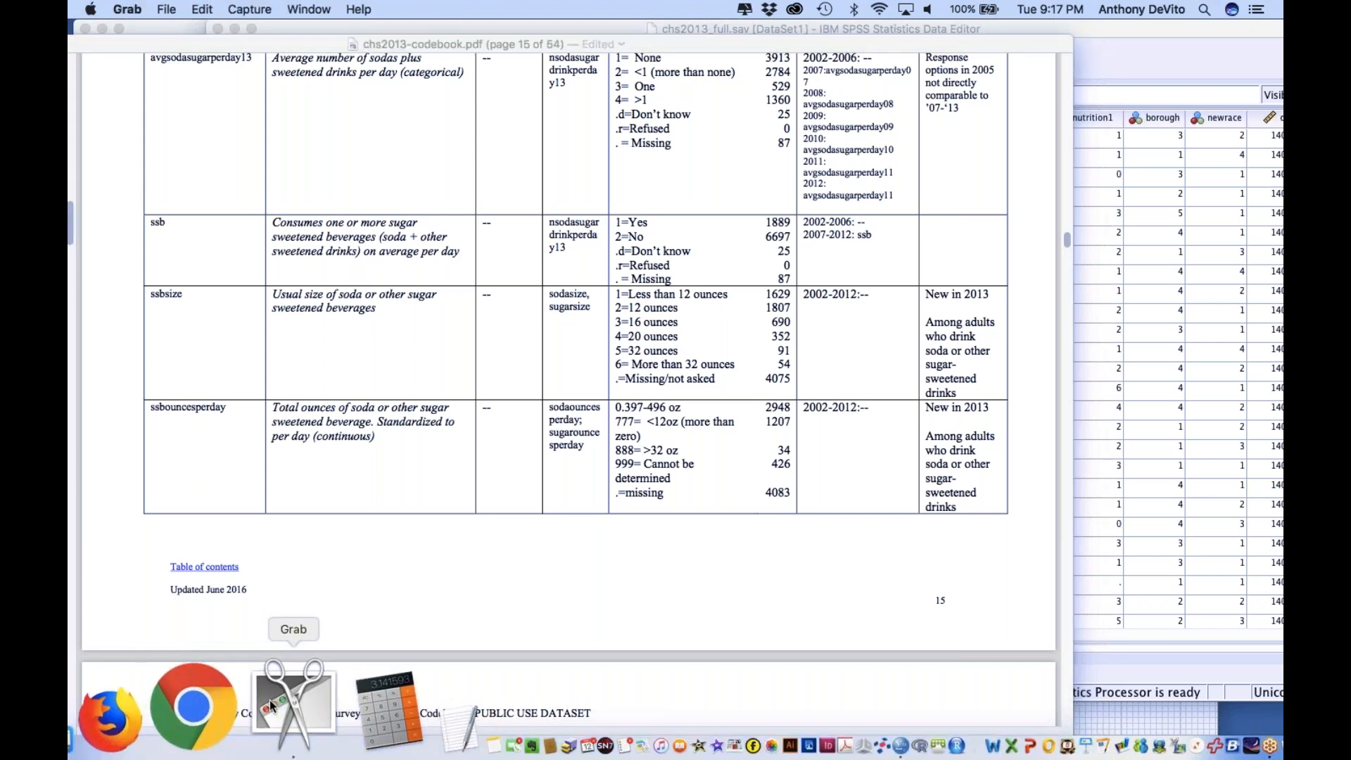
pyautogui.click(250, 9)
pyautogui.click(257, 31)
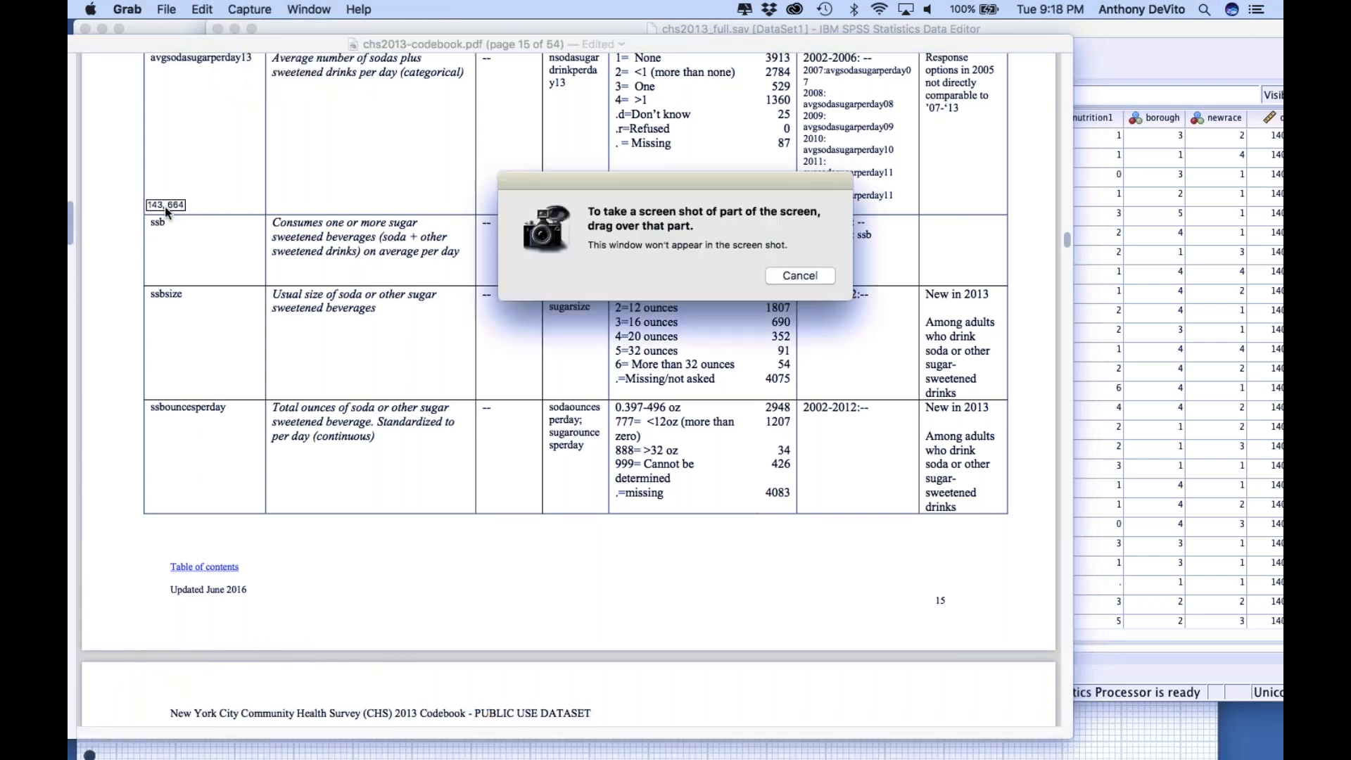
pyautogui.moveTo(622, 264); pyautogui.dragTo(911, 286)
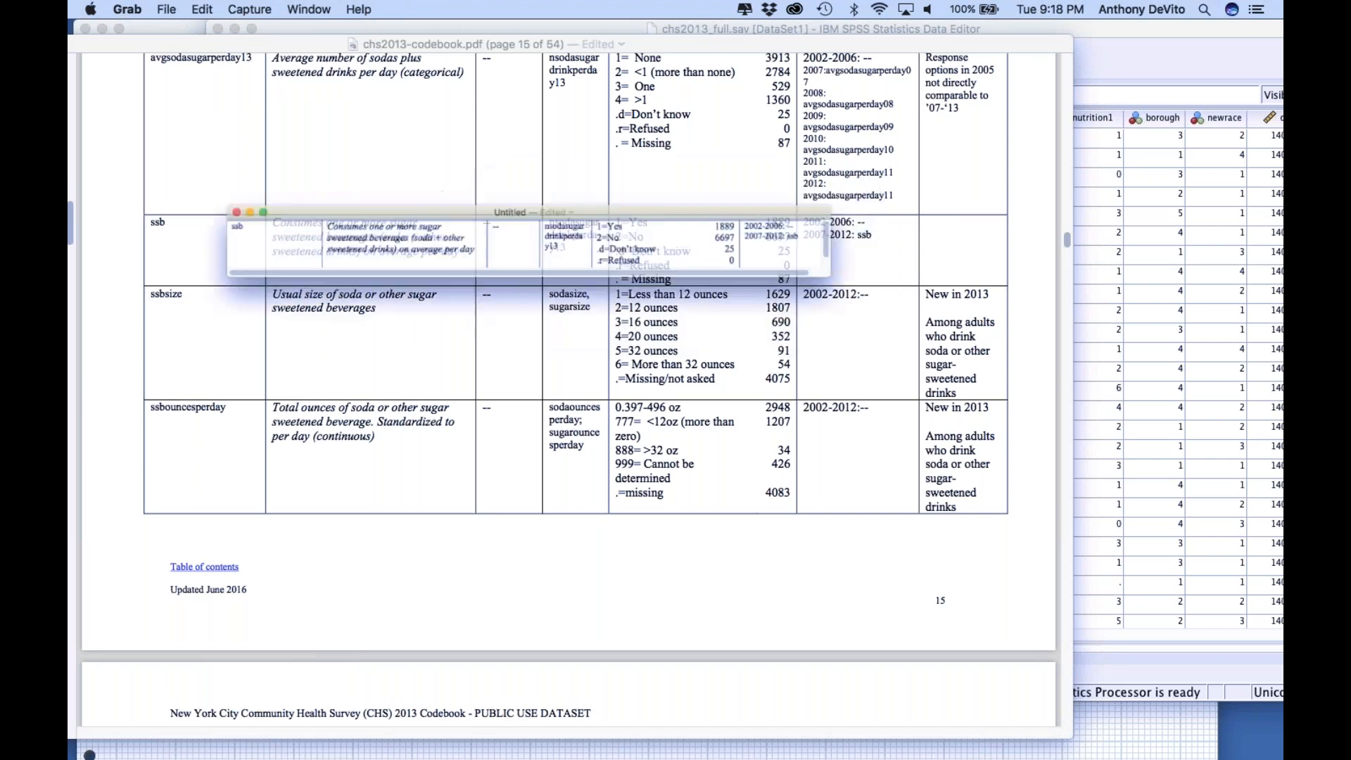
# Save the ssb capture to the Desktop as the JPEG file "sugary drink" and close its window
pyautogui.click(166, 9)
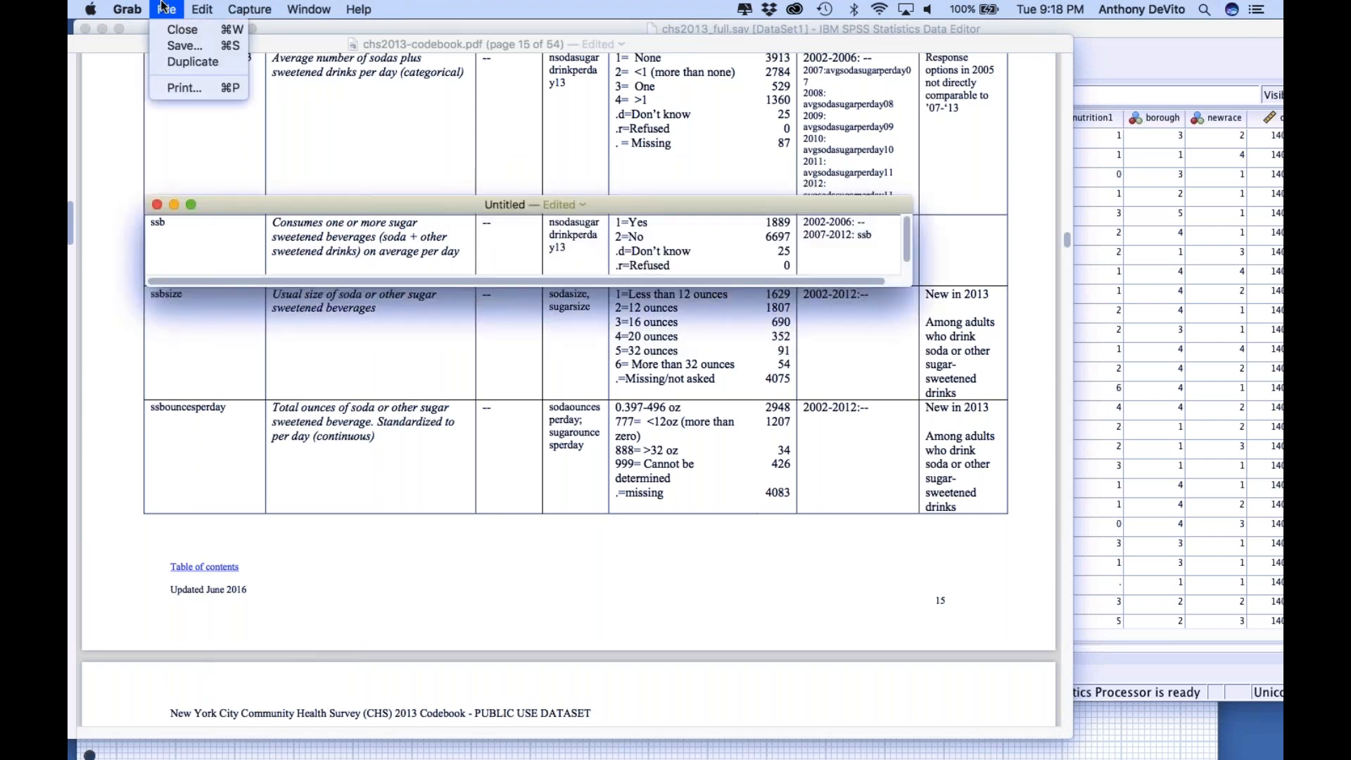
pyautogui.click(176, 48)
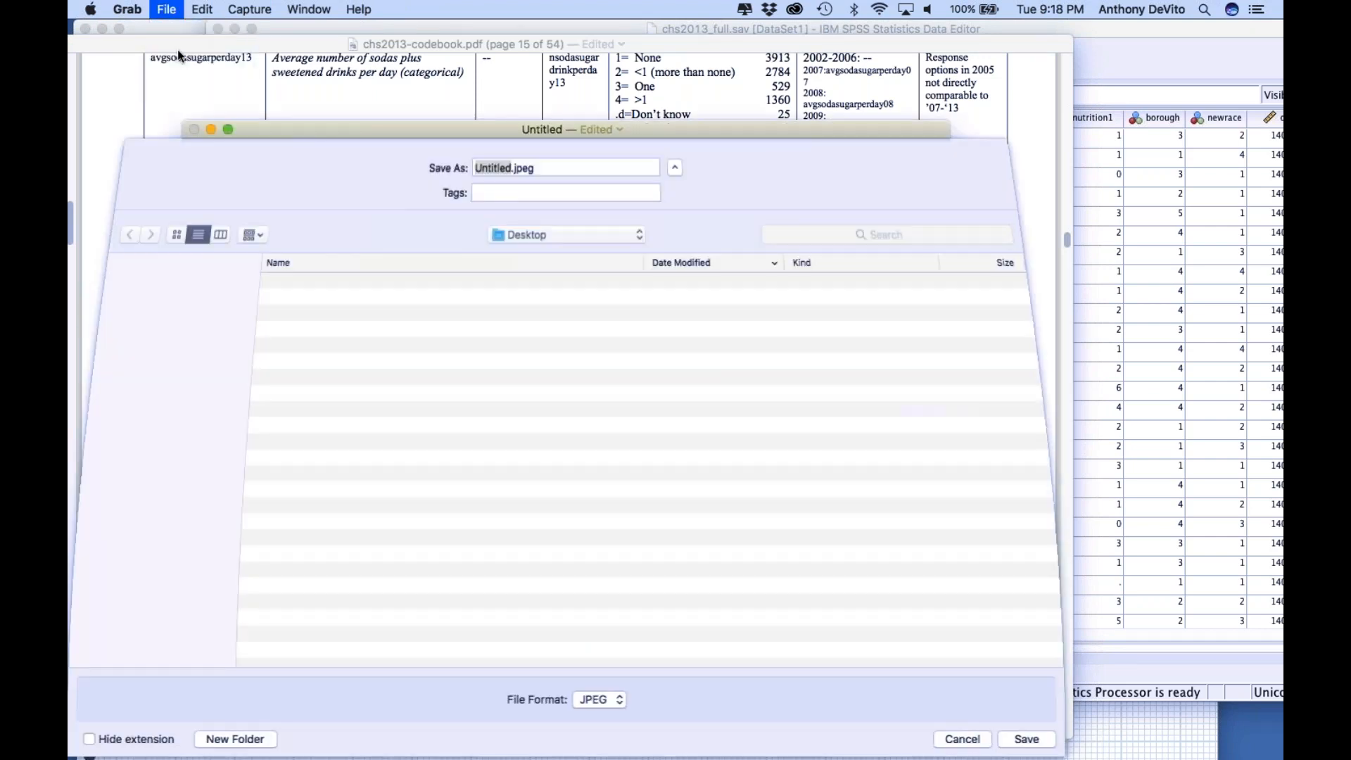
pyautogui.write('sugary drink')
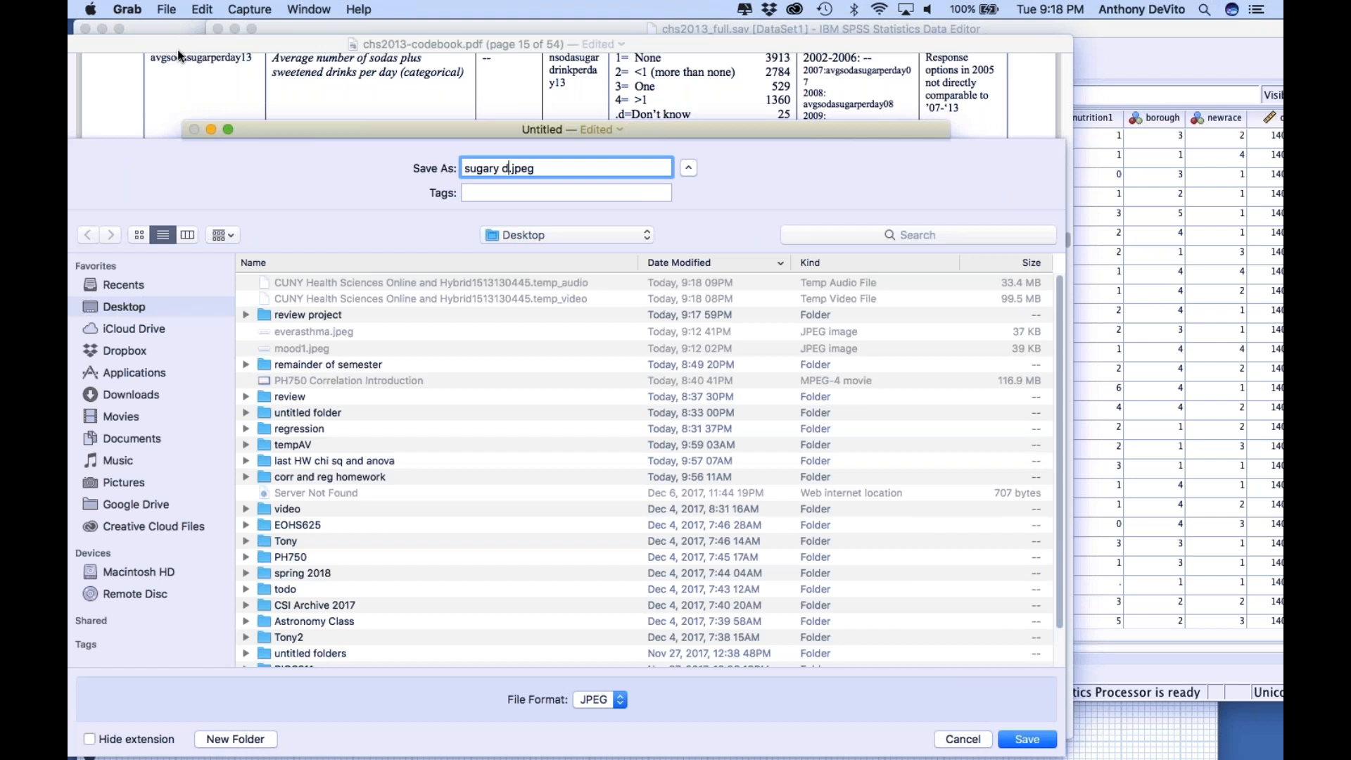
pyautogui.press('Return')
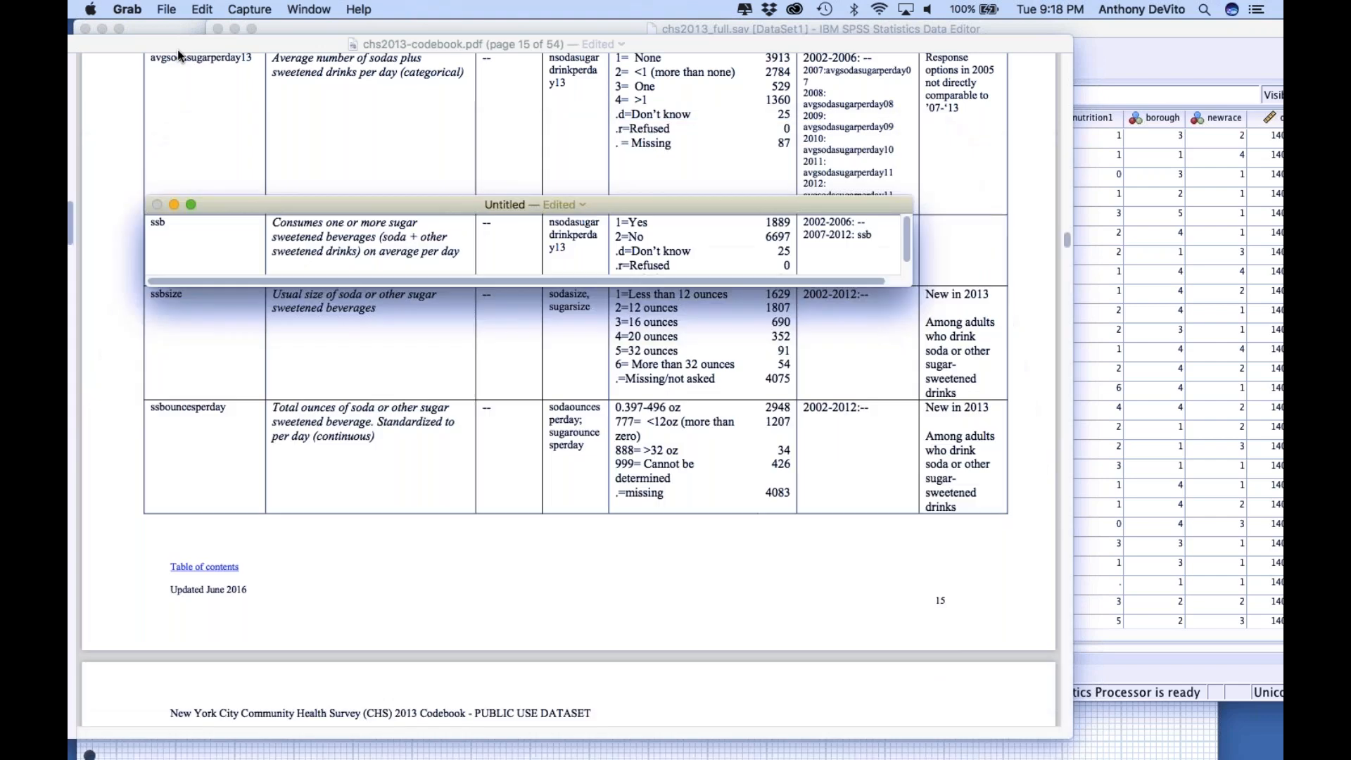
pyautogui.click(157, 205)
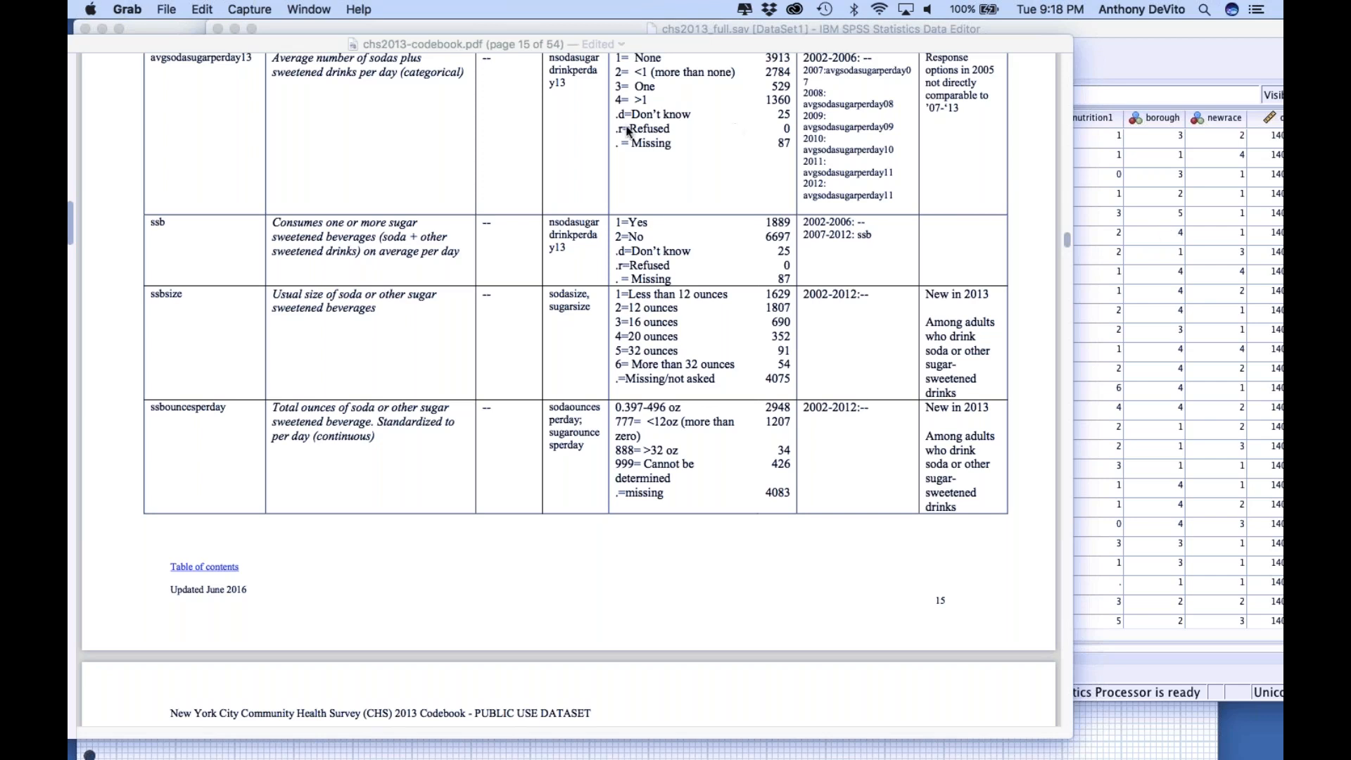
# Look through the codebook's Physical Activity section on pages 16 and 17, examining the questions and response codes such as exercise13 and walk10min
pyautogui.scroll(-2, 647, 324)
pyautogui.scroll(-10, 646, 322)
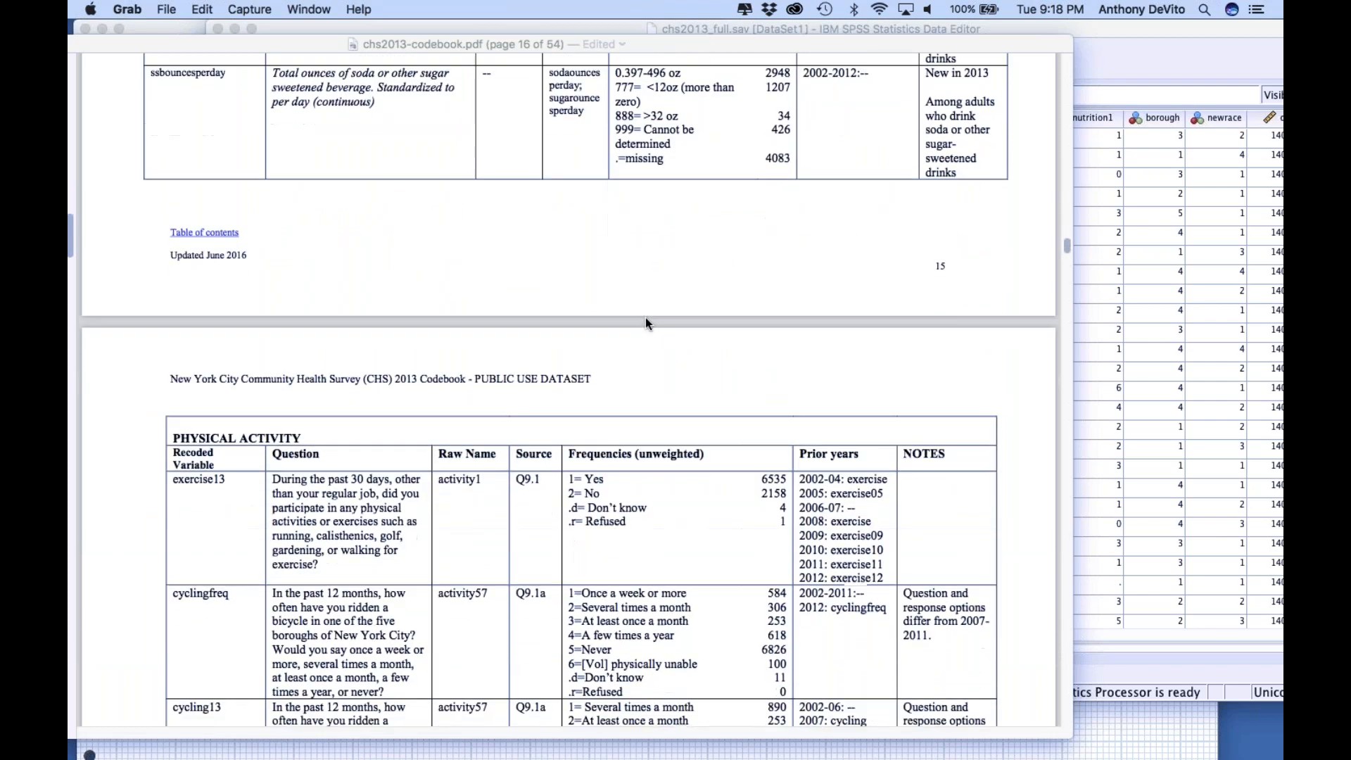
pyautogui.scroll(-3, 618, 436)
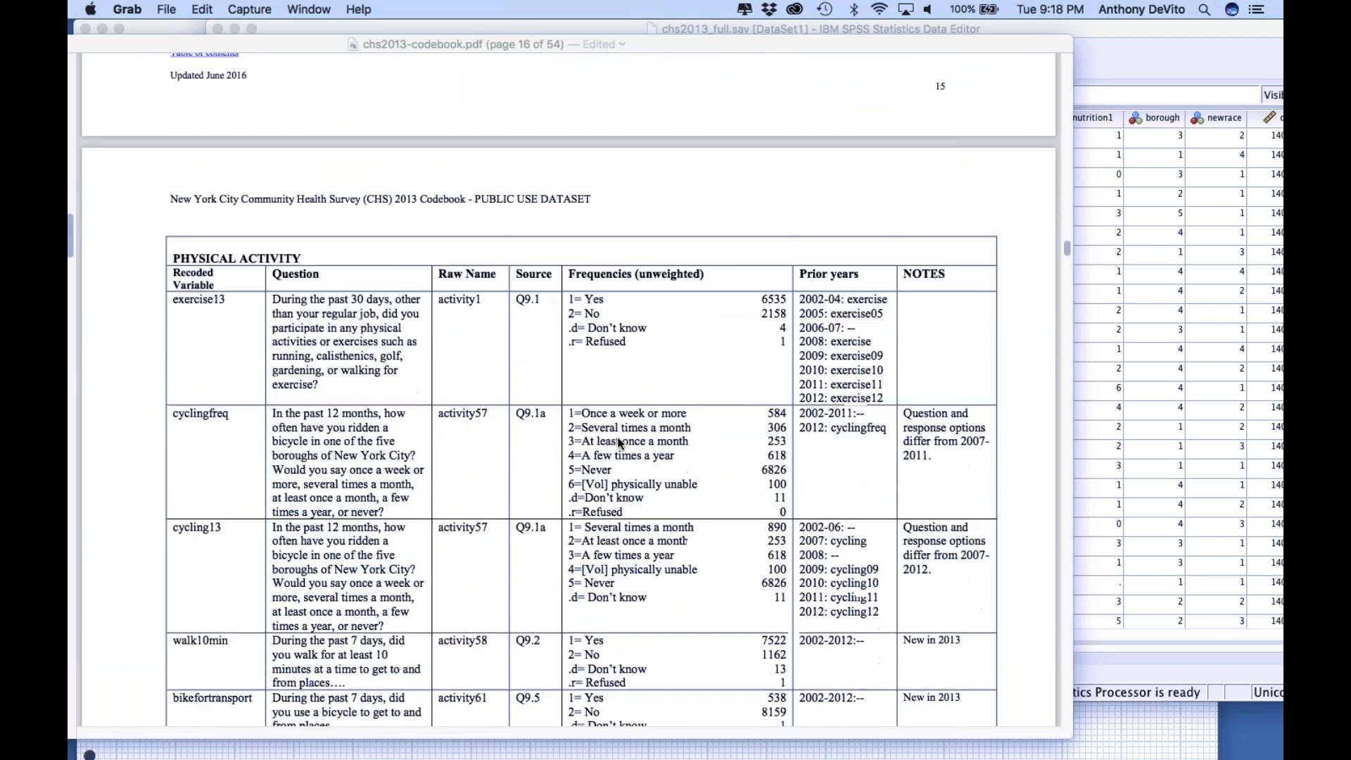
pyautogui.scroll(-1, 620, 442)
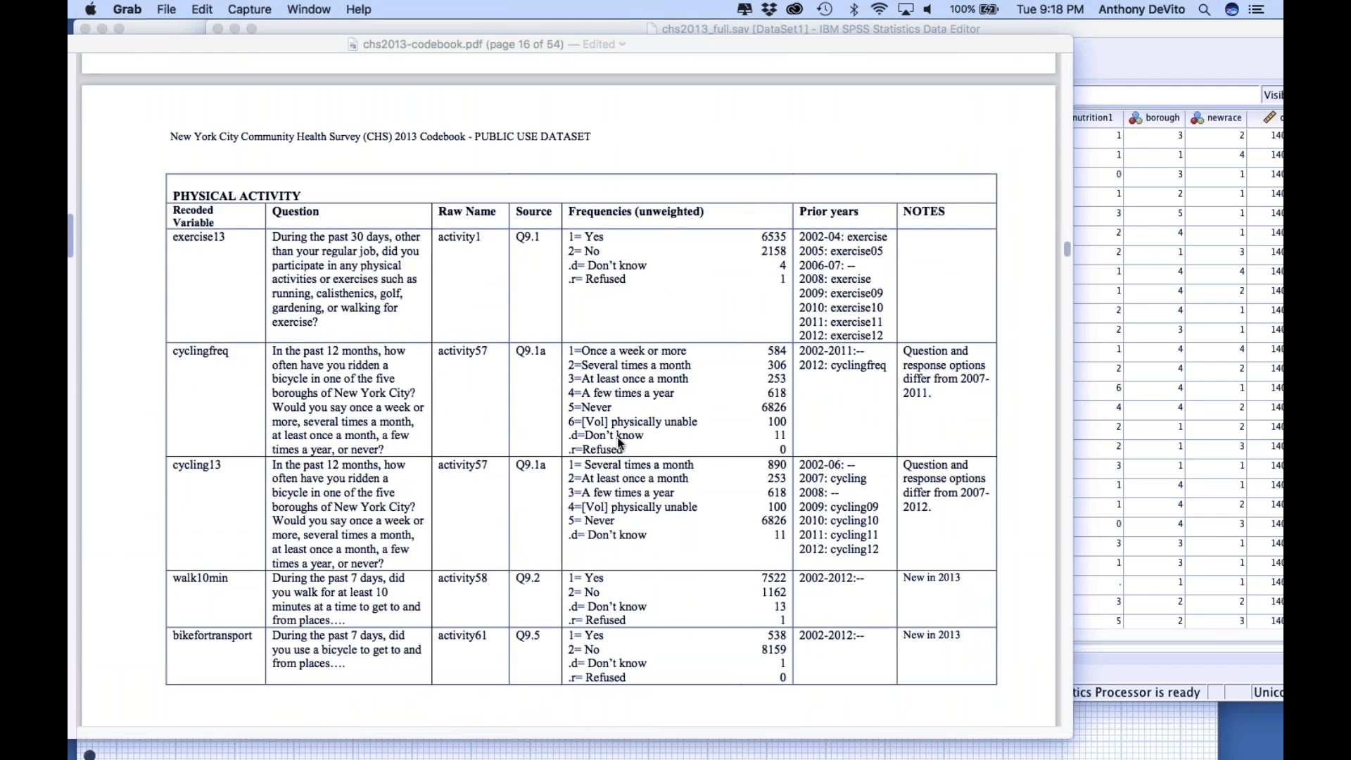
pyautogui.scroll(-5, 619, 442)
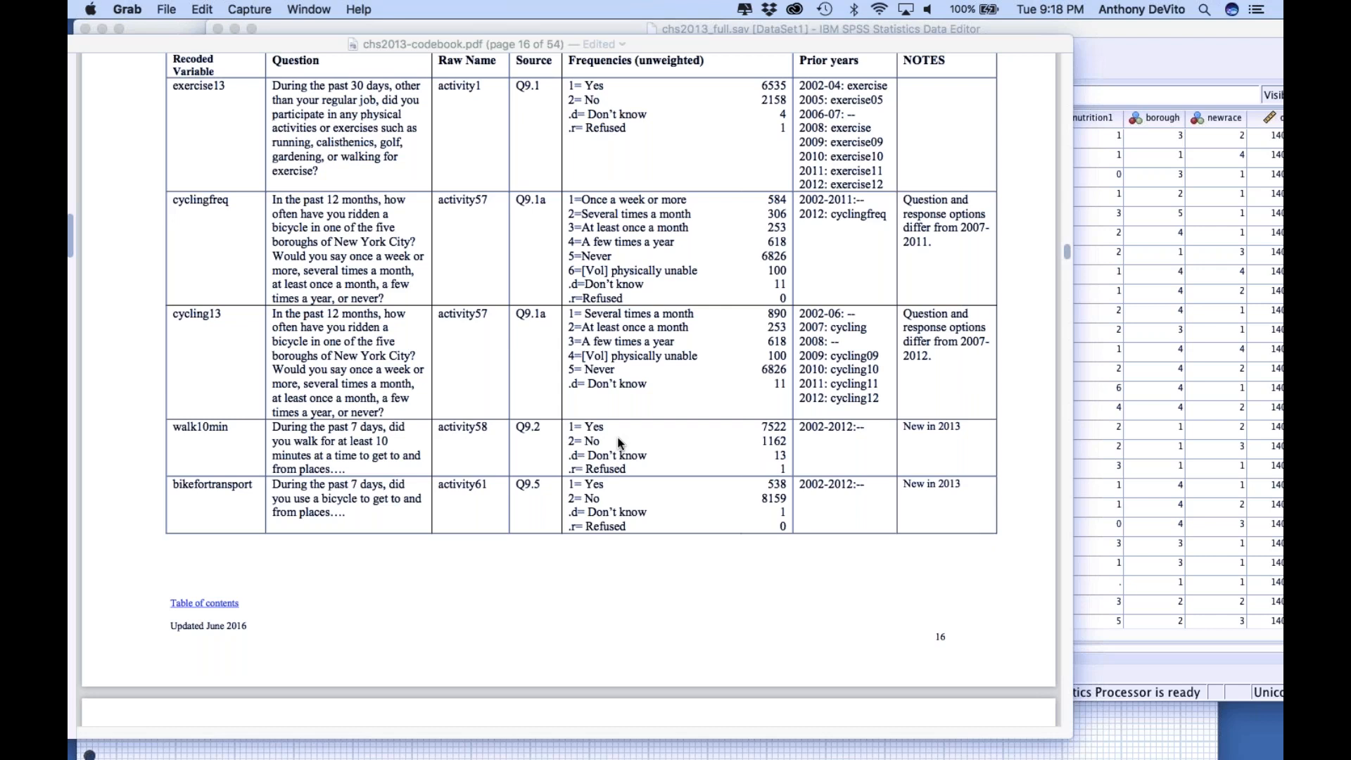
pyautogui.scroll(5, 617, 436)
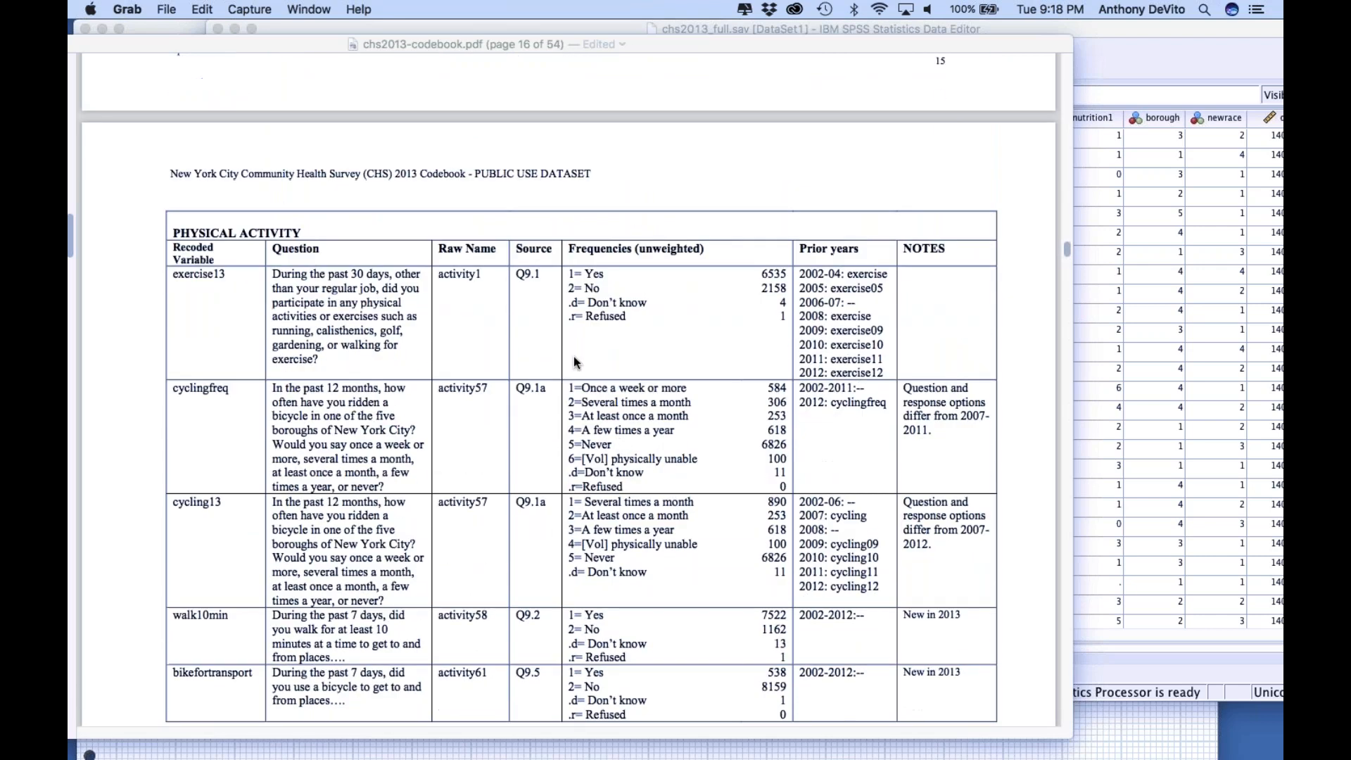
pyautogui.scroll(-6, 573, 356)
pyautogui.scroll(-2, 573, 357)
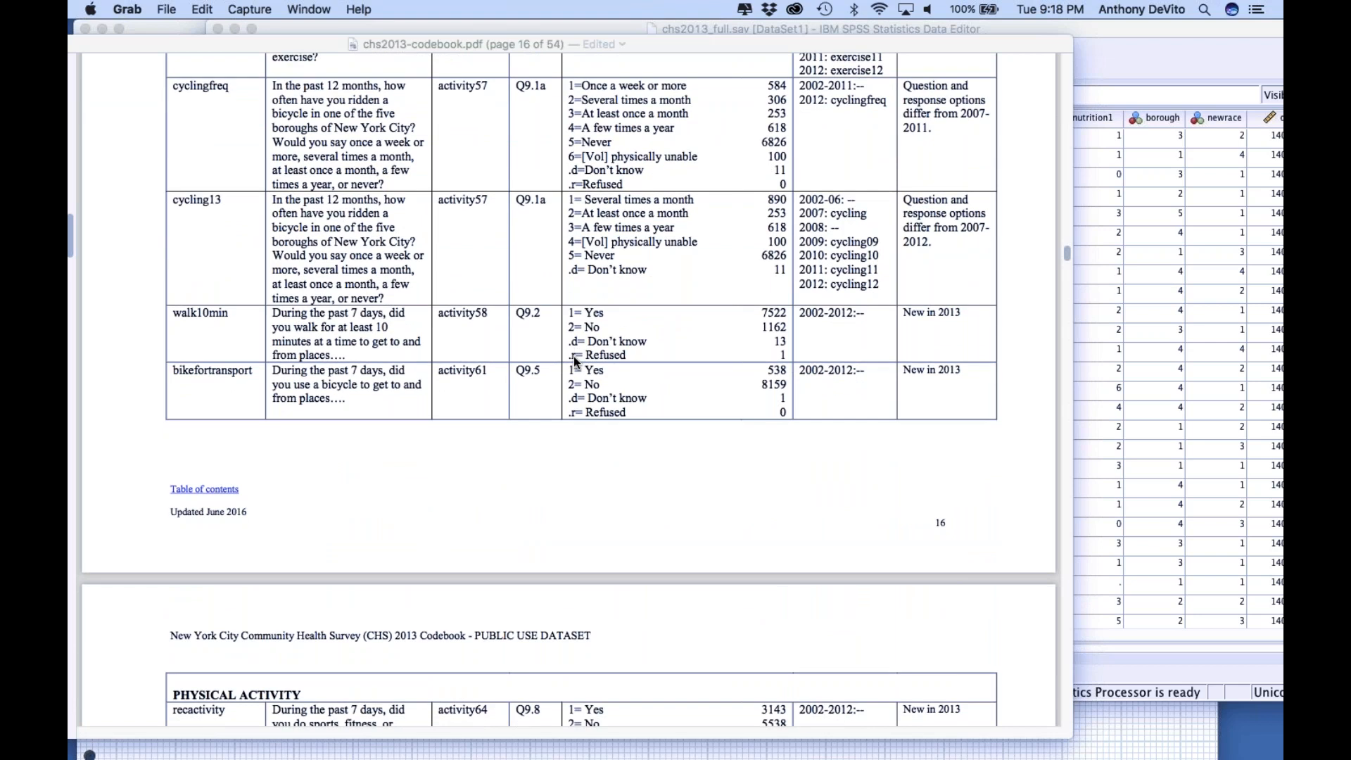
pyautogui.scroll(-2, 573, 356)
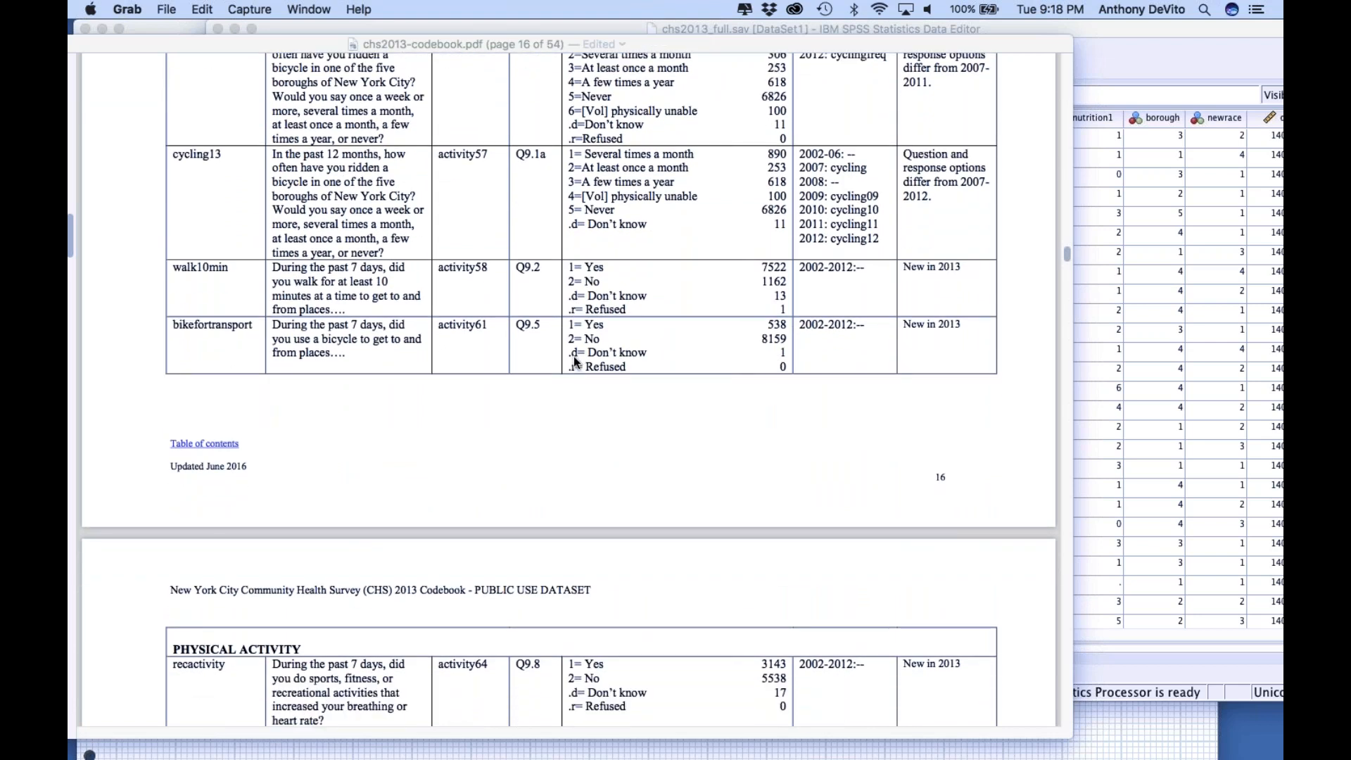
pyautogui.scroll(-2, 573, 359)
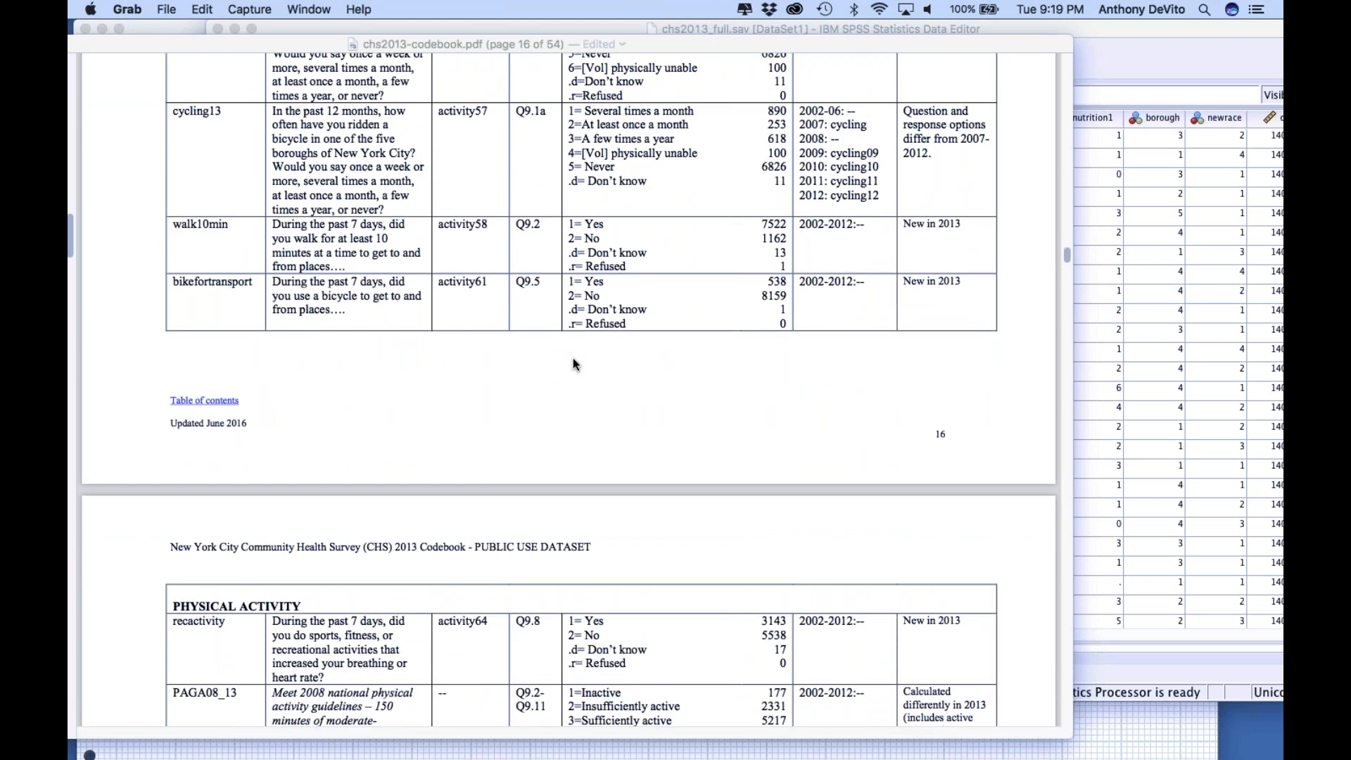
# Close the codebook PDF, switch to the SPSS data editor with chs2013_full.sav and show its variable definitions
pyautogui.moveTo(517, 45); pyautogui.dragTo(992, 289)
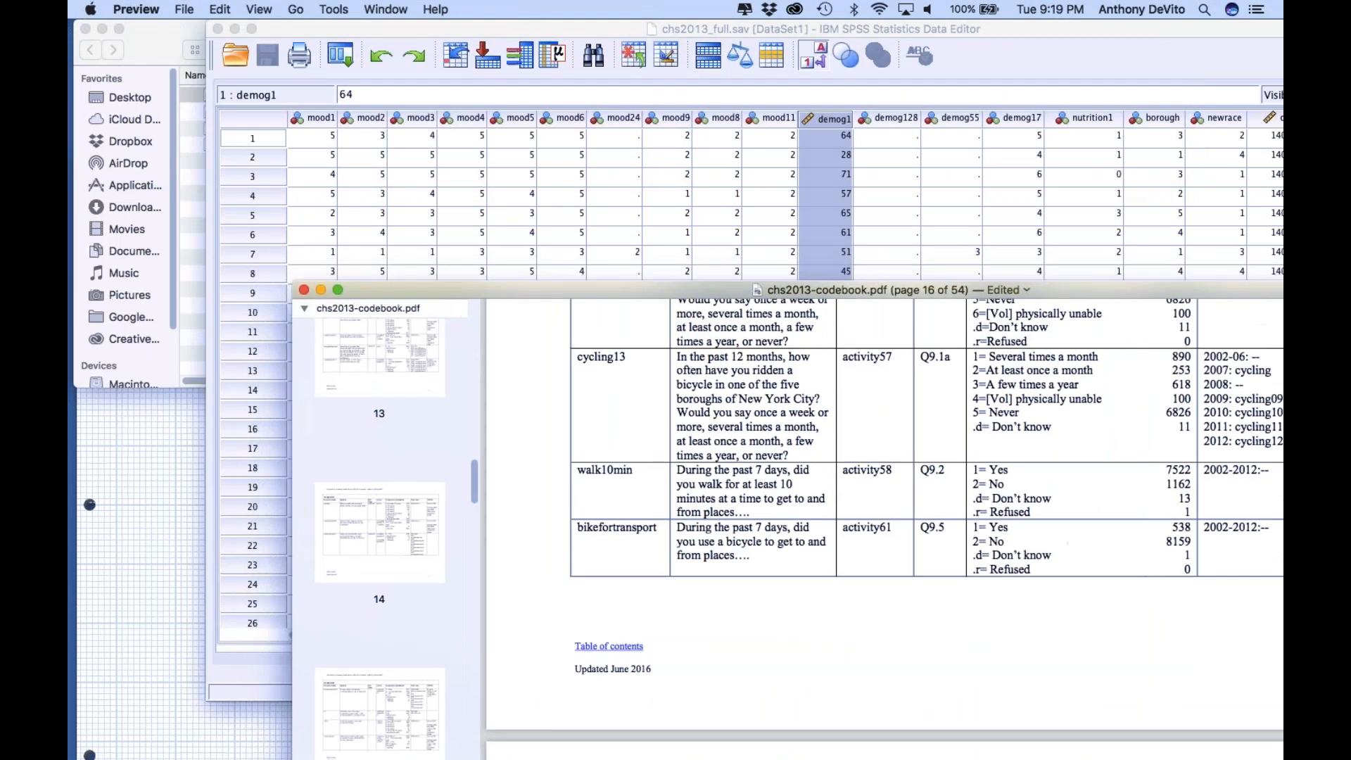
pyautogui.click(304, 291)
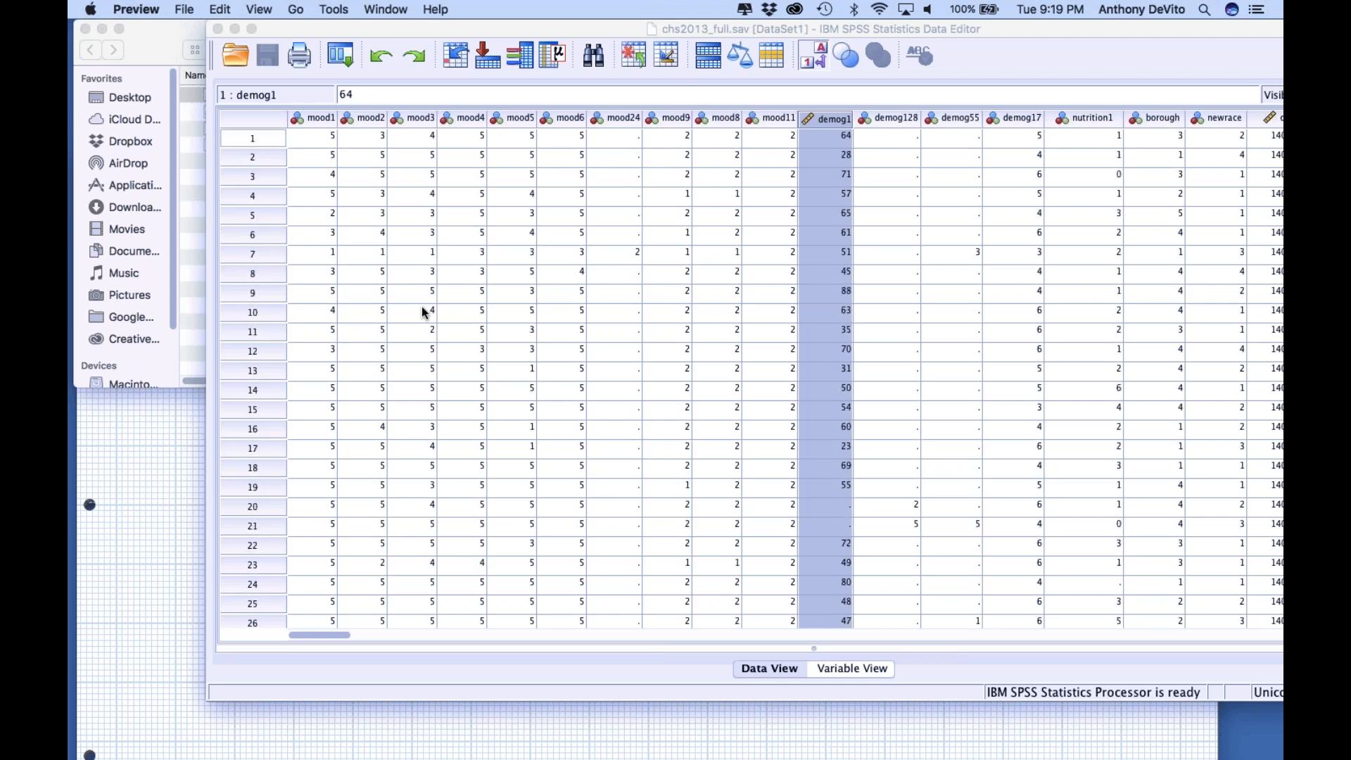
pyautogui.moveTo(539, 28); pyautogui.dragTo(495, 6)
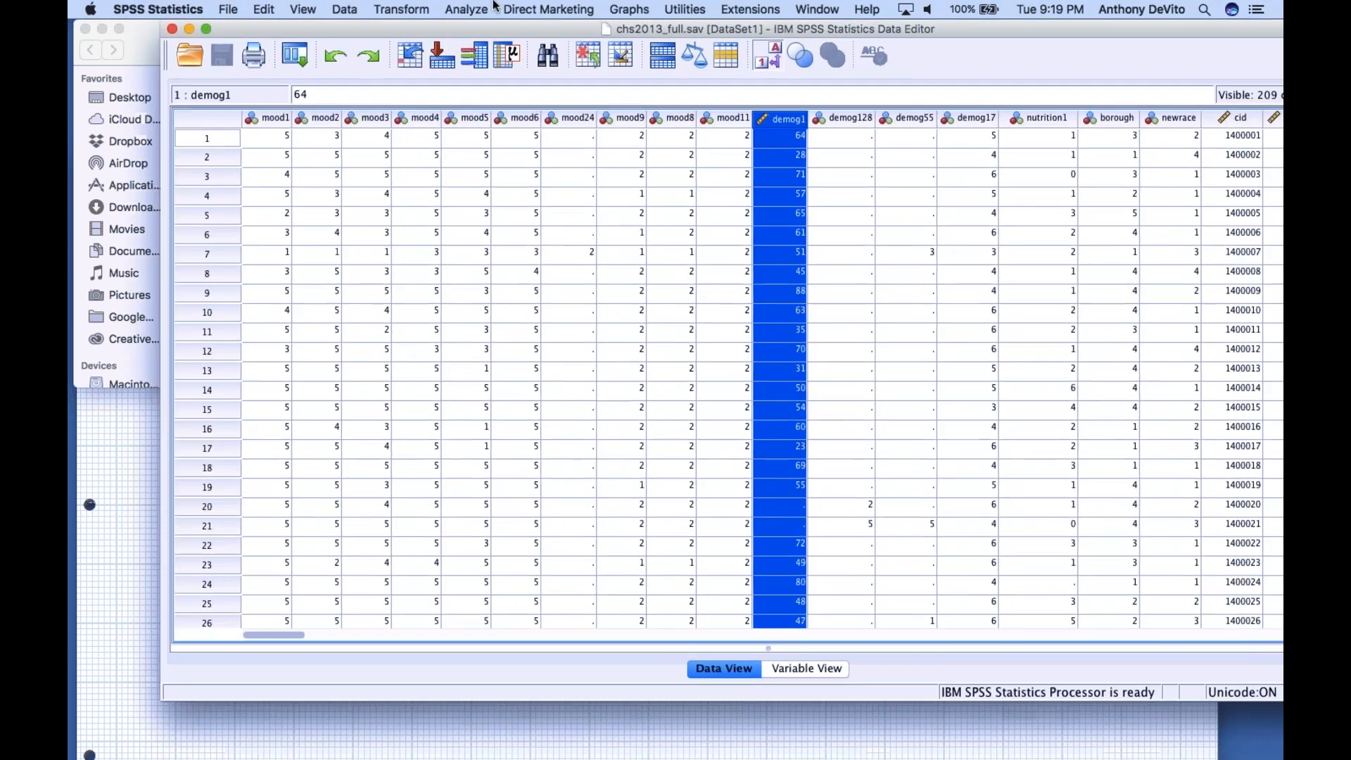
pyautogui.click(807, 668)
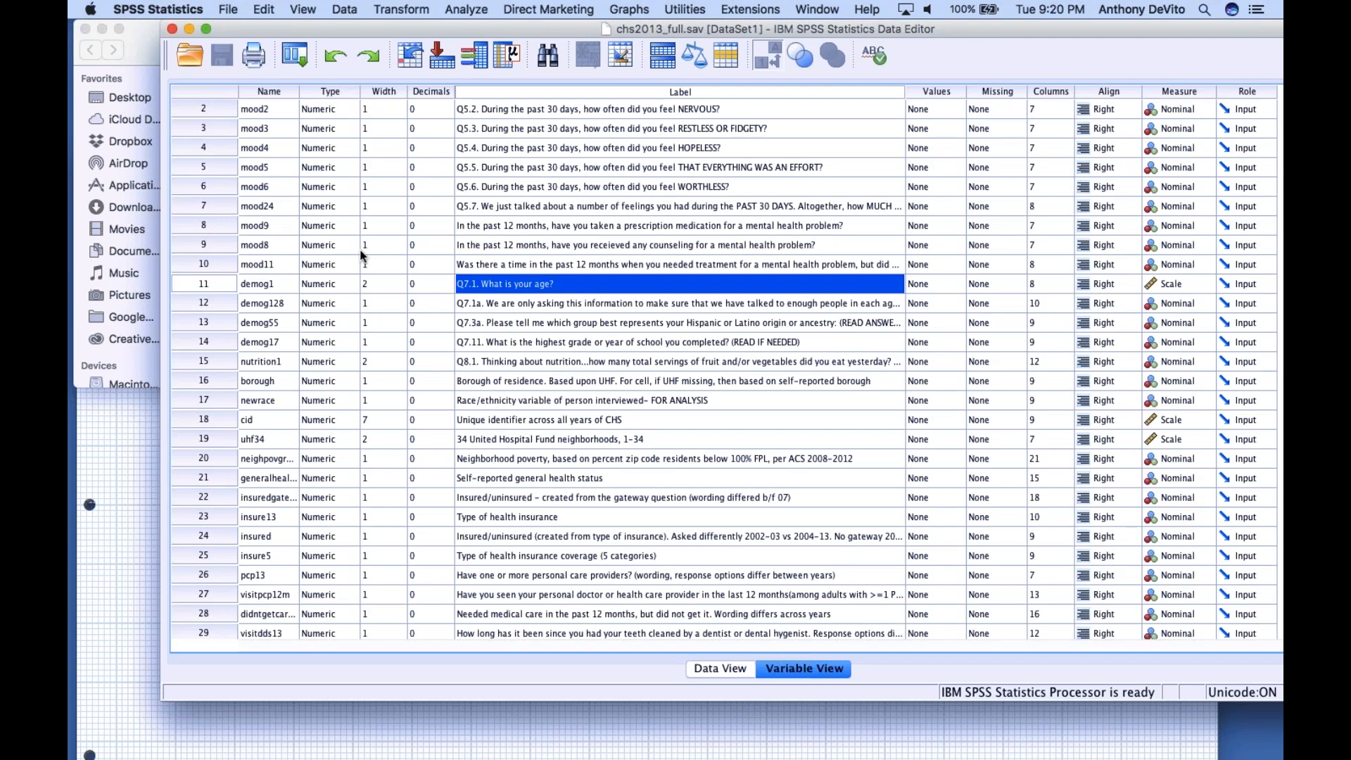
# Look through the unsorted variable list from mood1 down to the soda and physical activity variables
pyautogui.scroll(1, 277, 283)
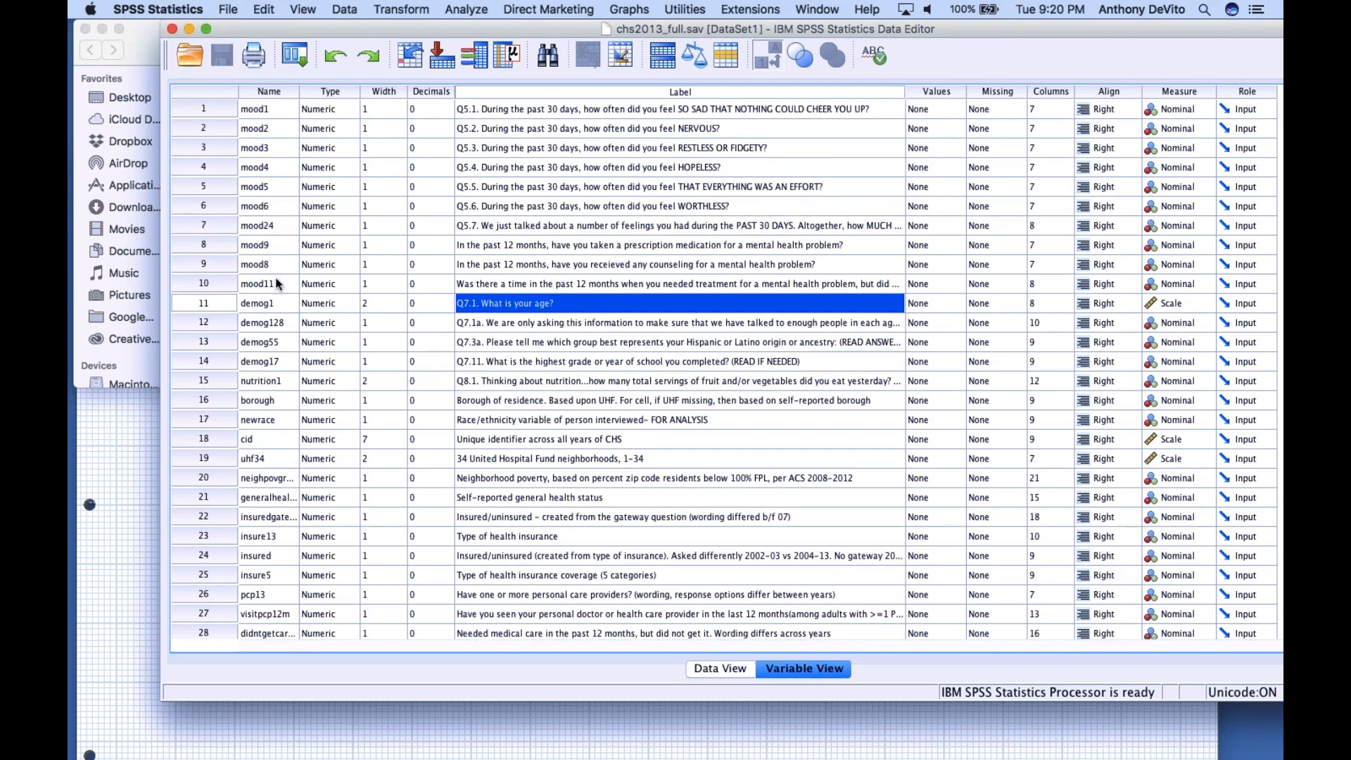
pyautogui.scroll(-20, 277, 283)
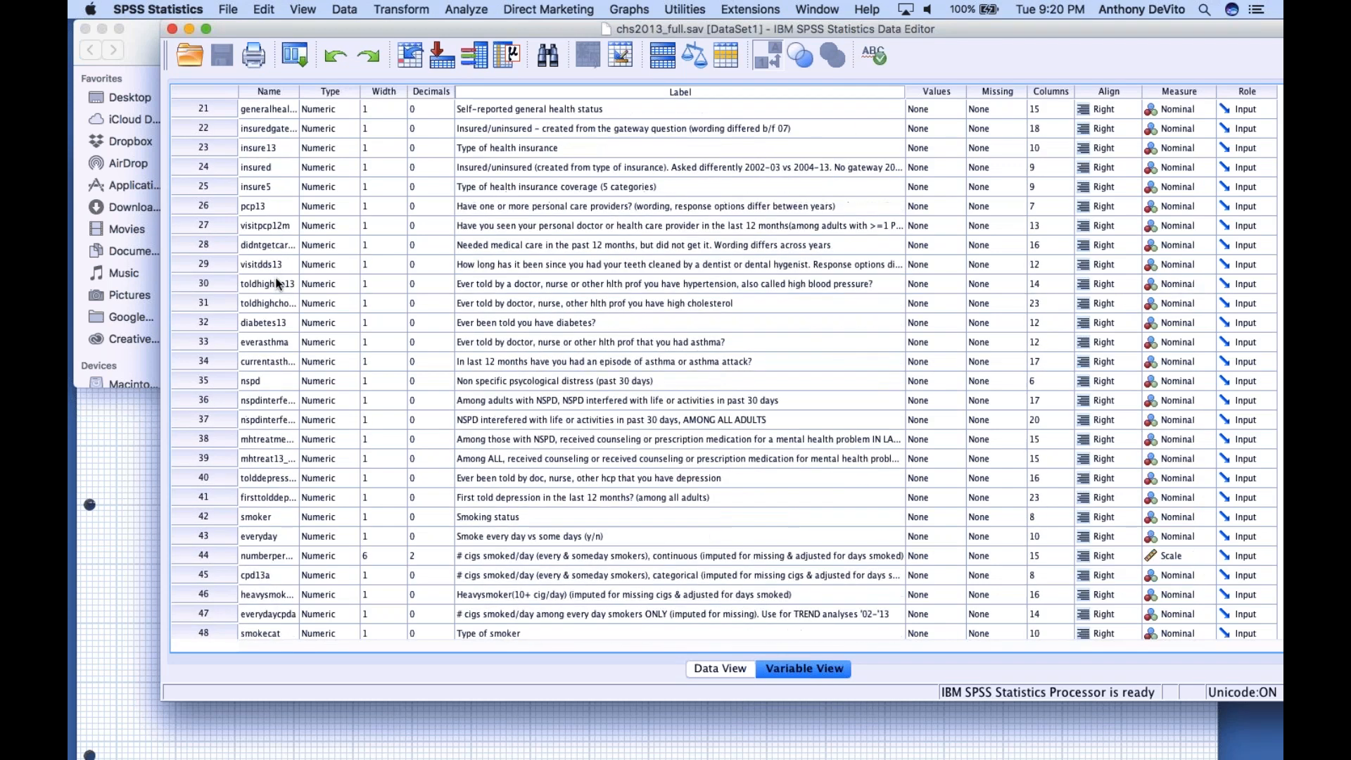
pyautogui.scroll(-20, 269, 219)
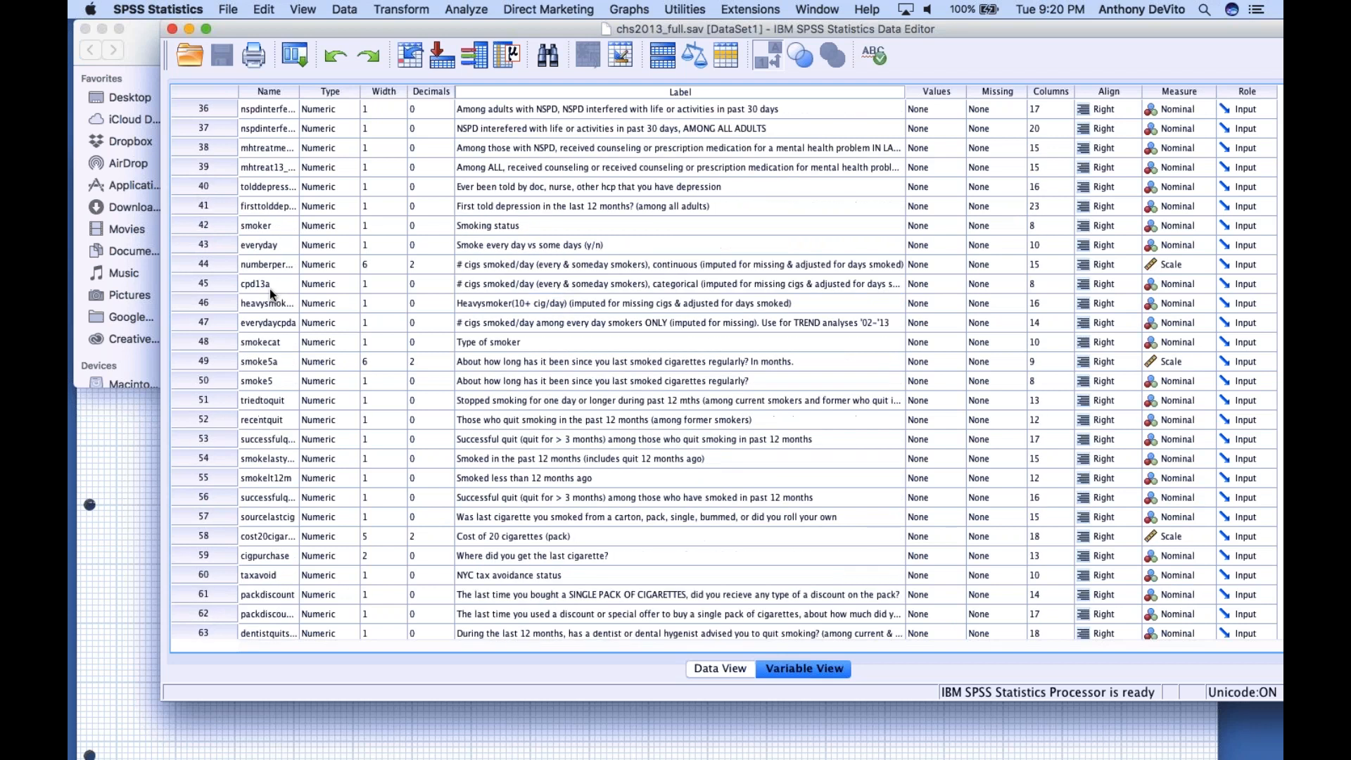
pyautogui.scroll(-4, 269, 288)
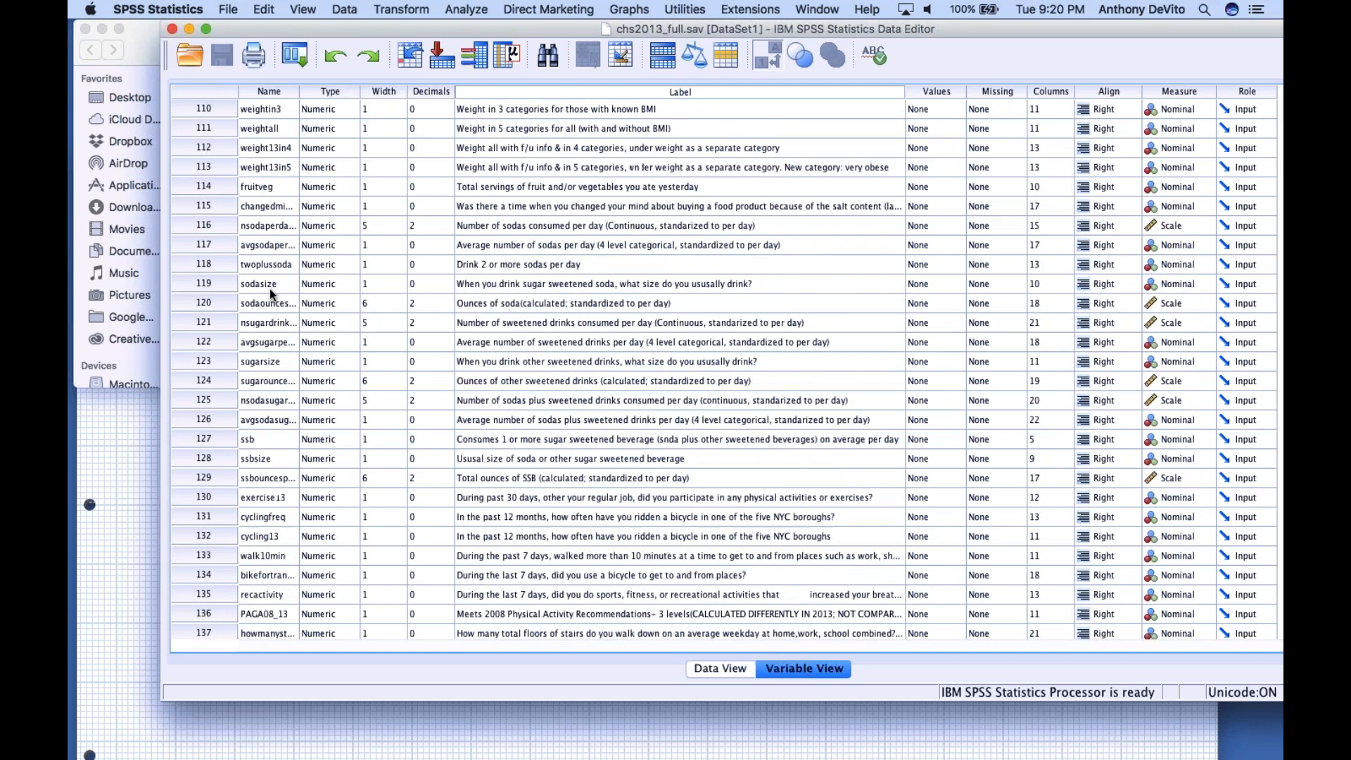
pyautogui.scroll(2, 269, 289)
pyautogui.scroll(2, 268, 289)
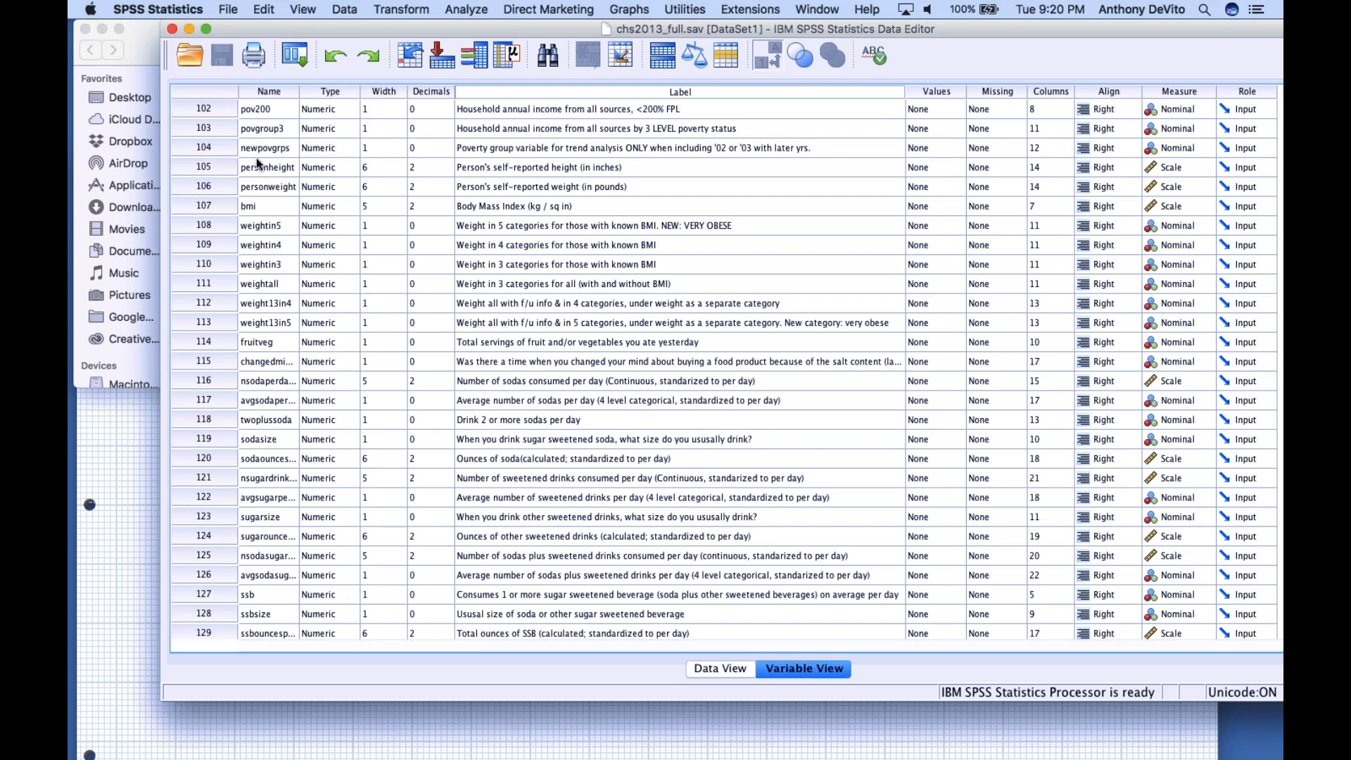
# Sort the variables by name in ascending order without saving the current order as an attribute
pyautogui.scroll(20, 273, 96)
pyautogui.rightClick(273, 95)
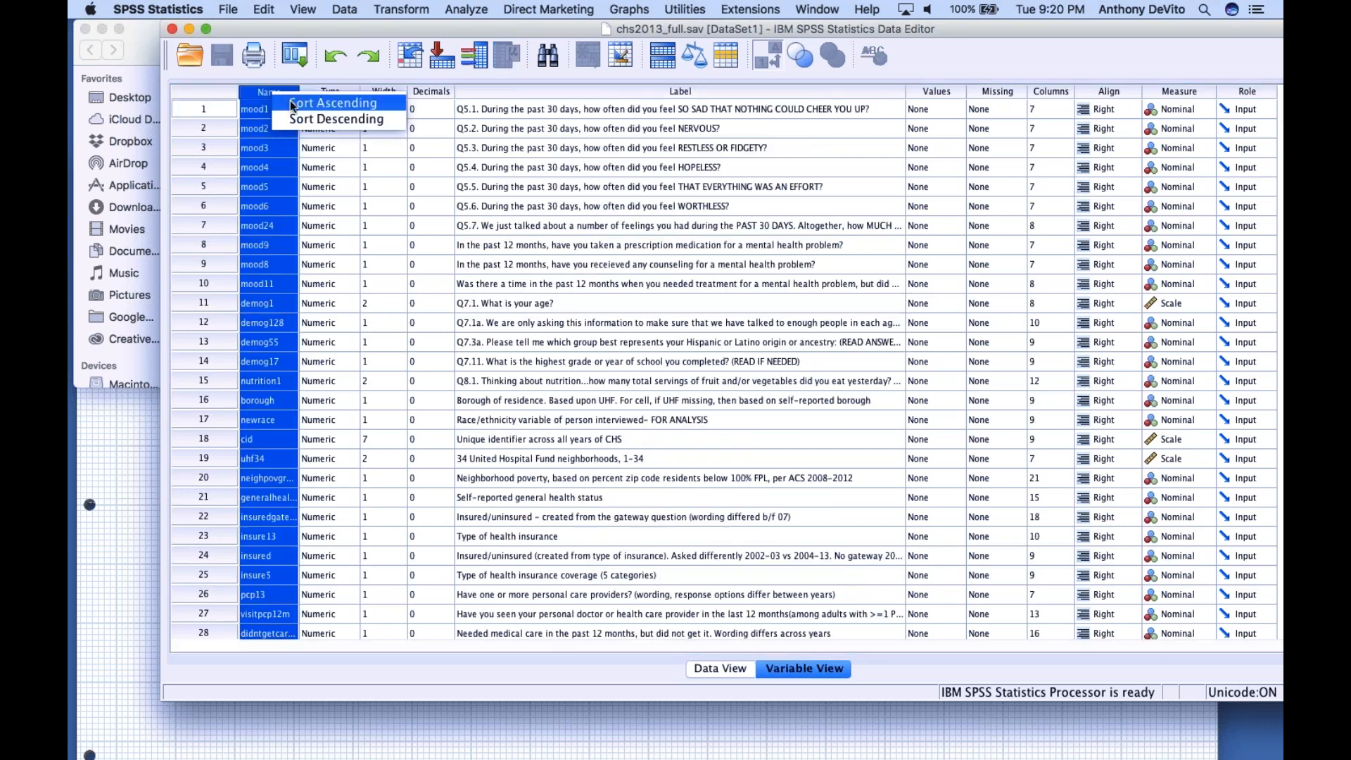
pyautogui.click(291, 103)
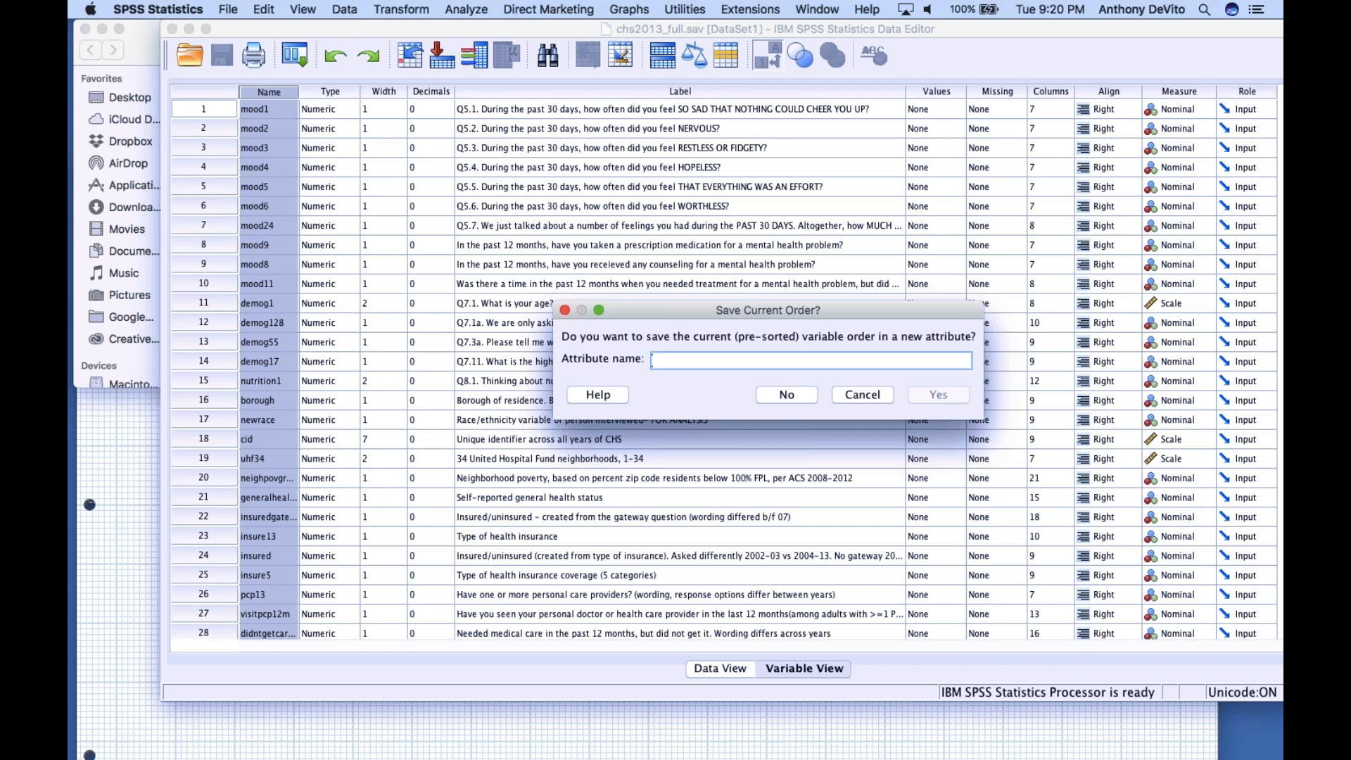
pyautogui.click(802, 395)
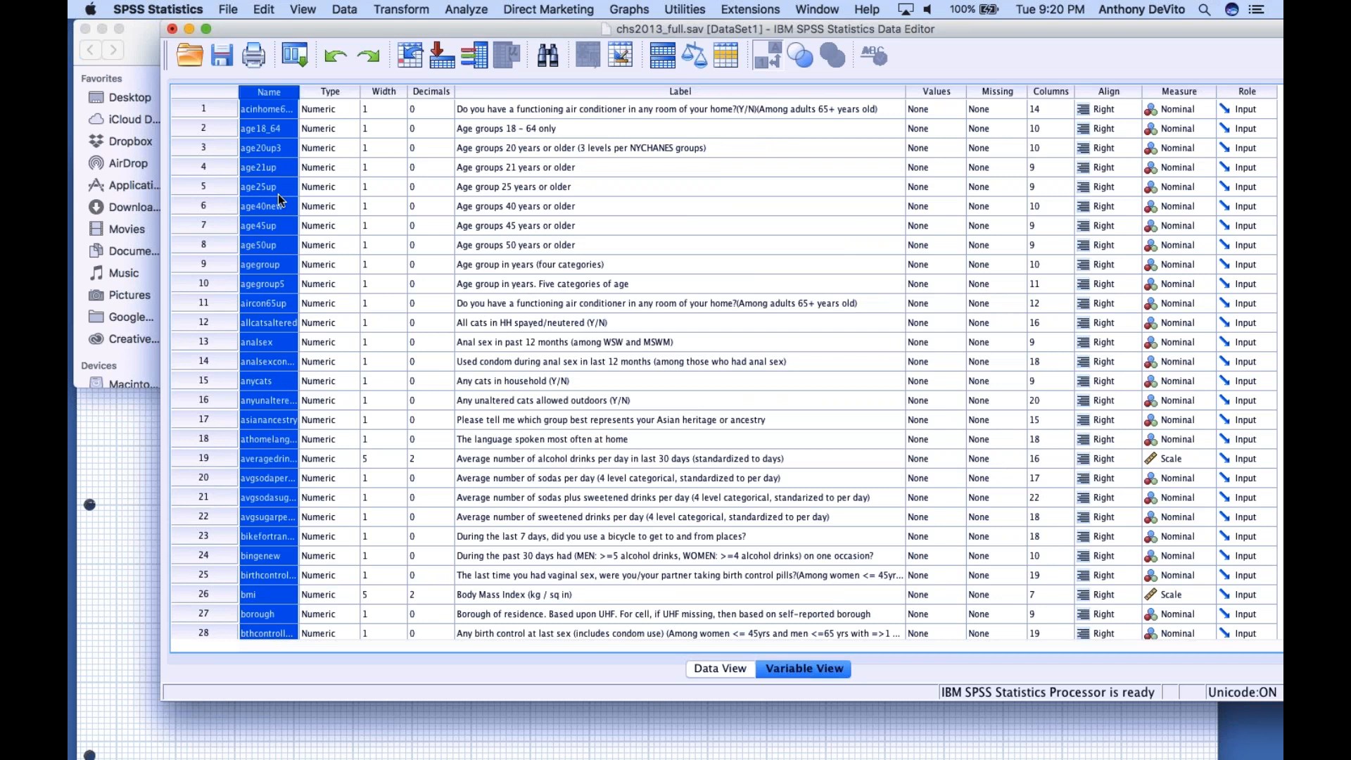
# Examine the first part of the alphabetically sorted variable list, from the age variables down to cid
pyautogui.scroll(-4, 277, 215)
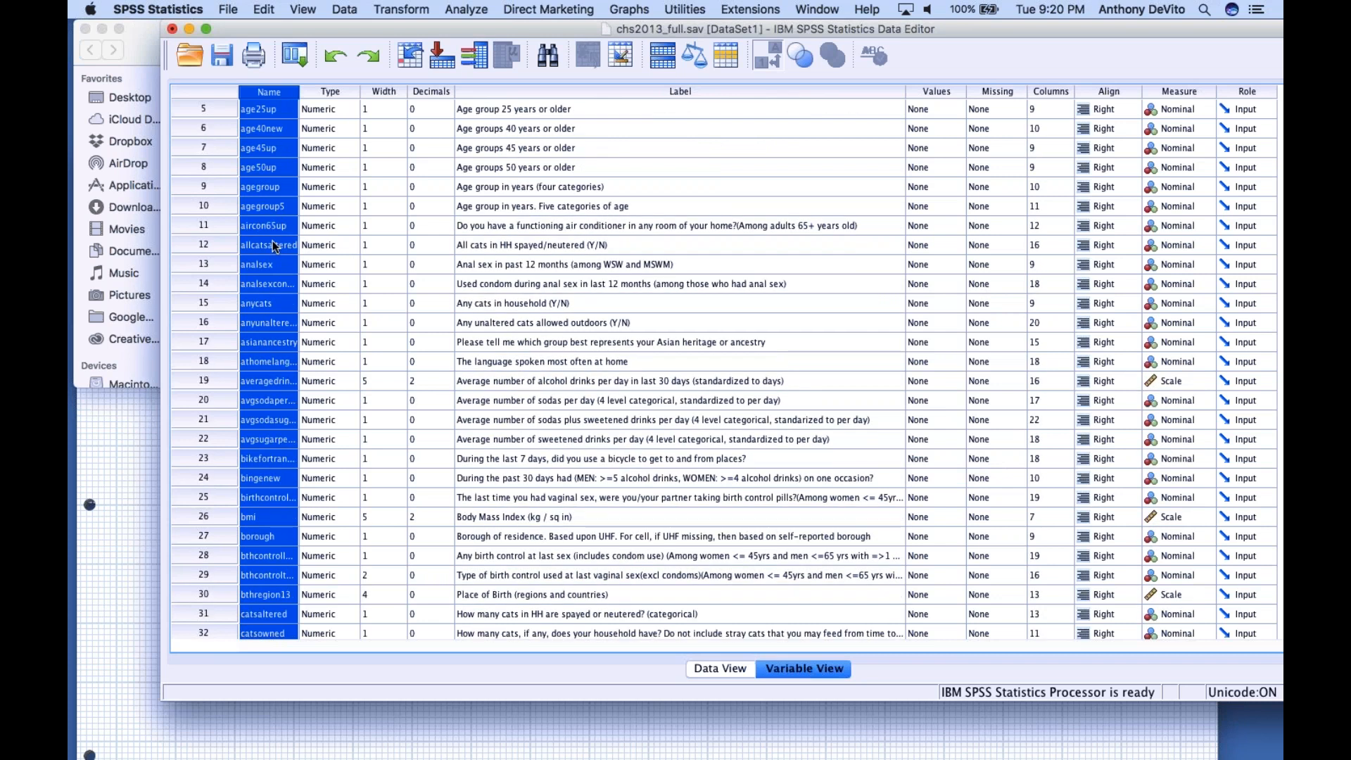
pyautogui.scroll(-2, 276, 290)
pyautogui.click(296, 323)
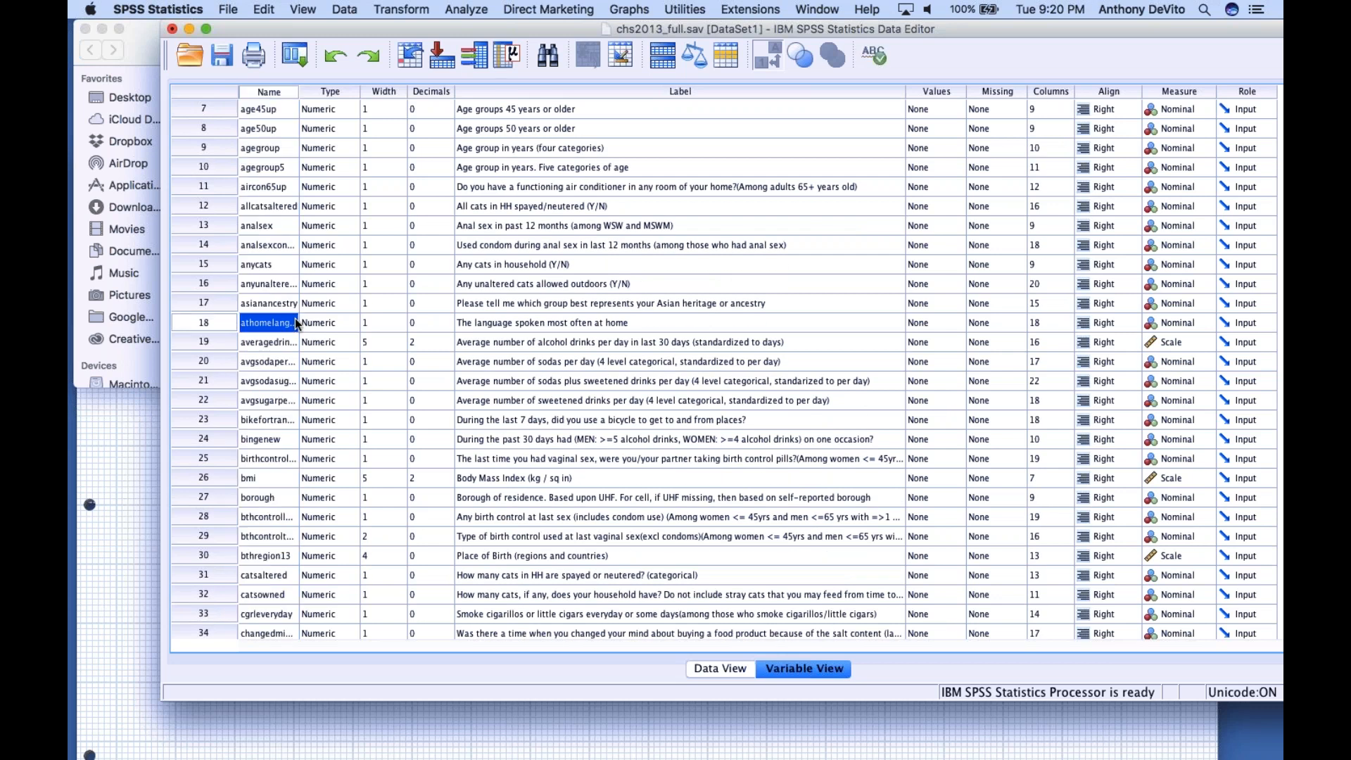
pyautogui.scroll(-2, 276, 309)
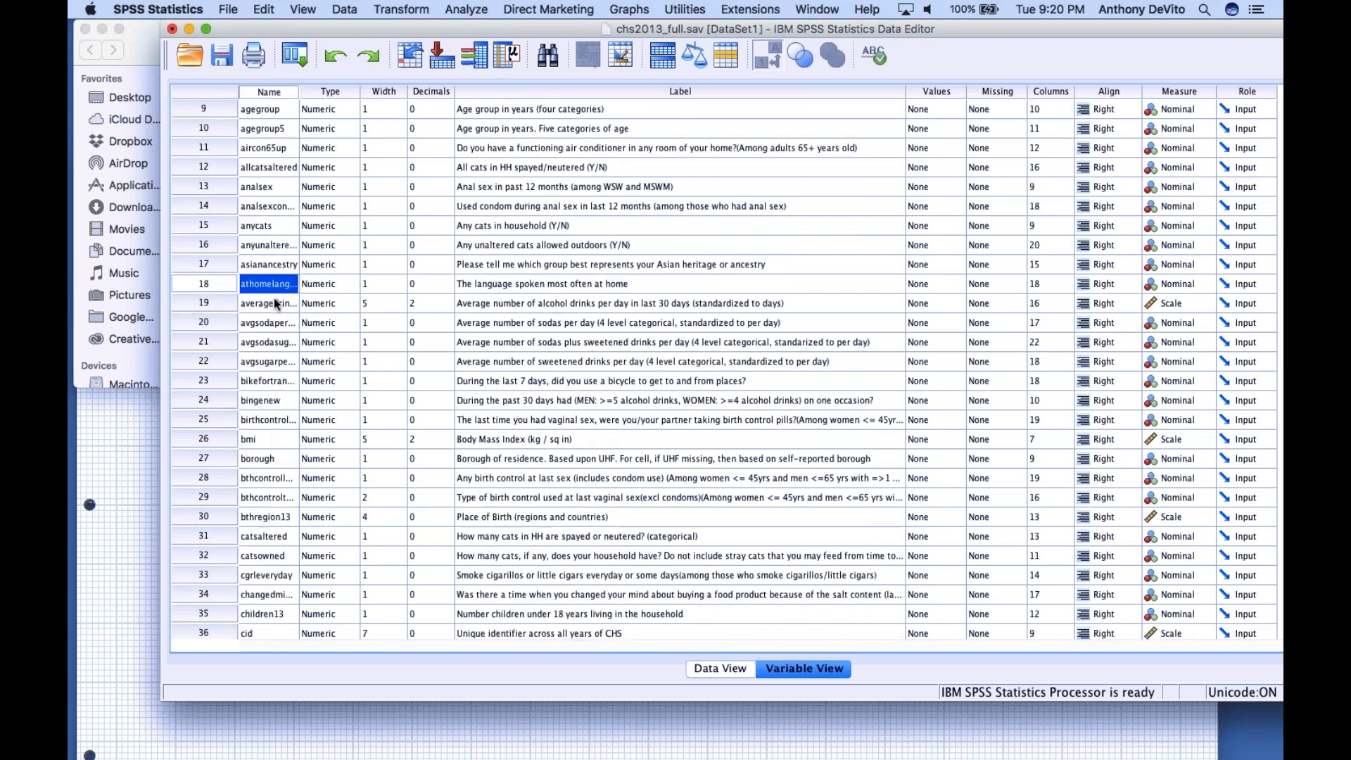
pyautogui.scroll(4, 276, 303)
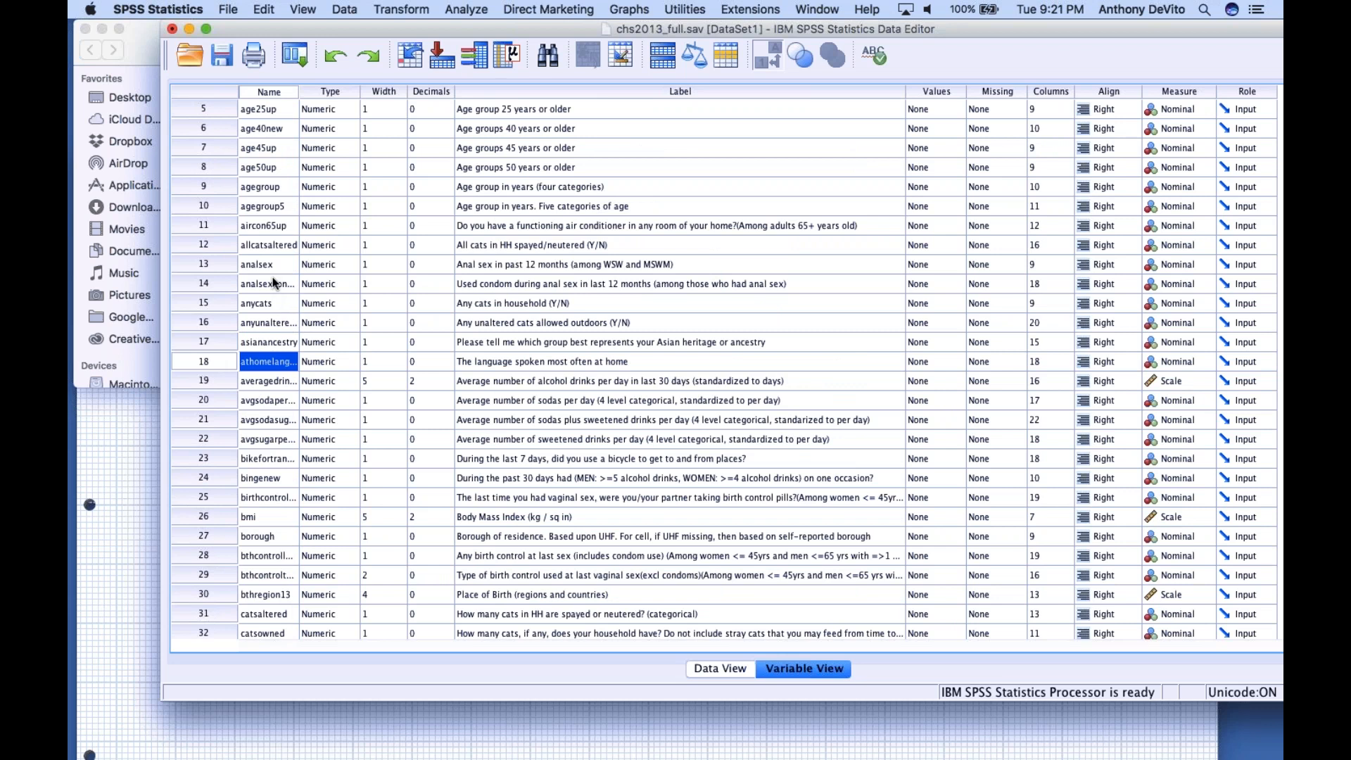
pyautogui.scroll(-4, 282, 331)
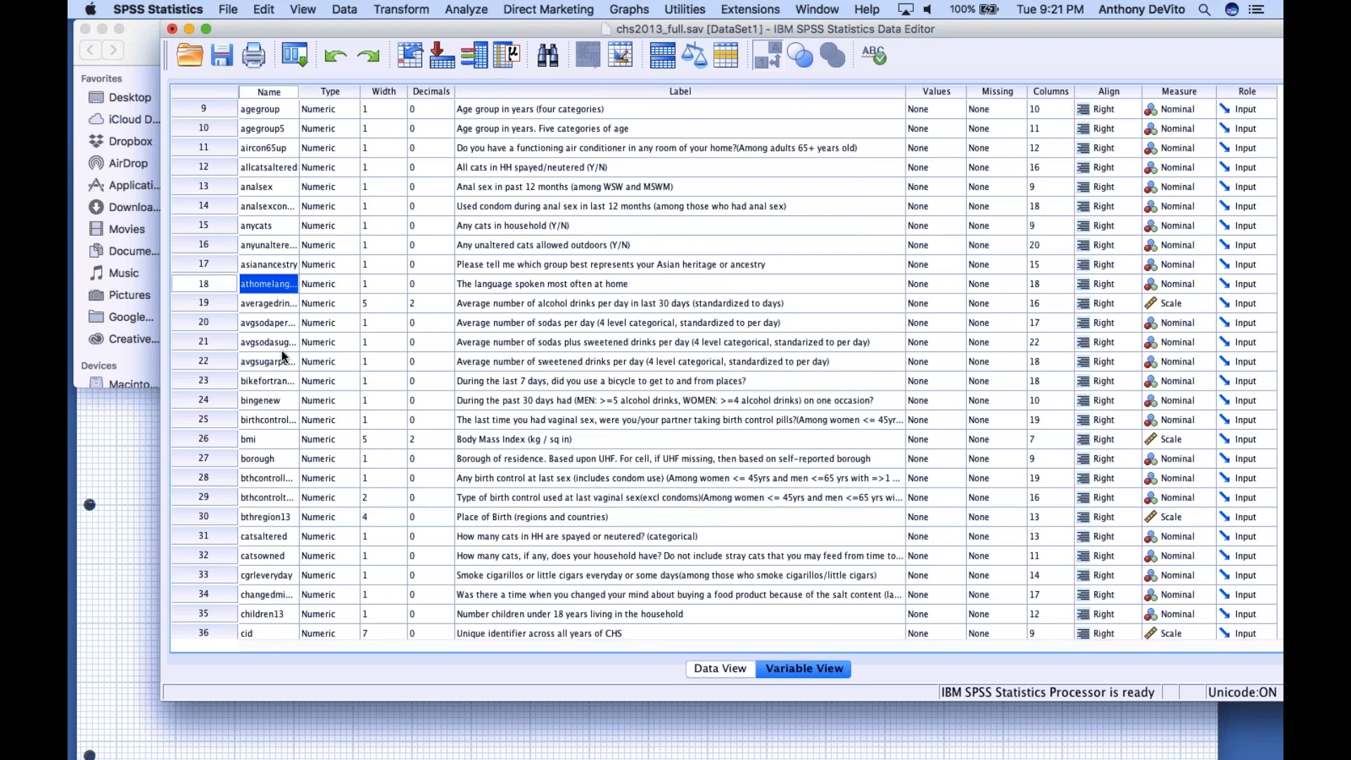
# Minimize the NotebooK window, open the Desktop folder in Finder and select everasthma.jpeg among the saved captures
pyautogui.press('super+Tab')
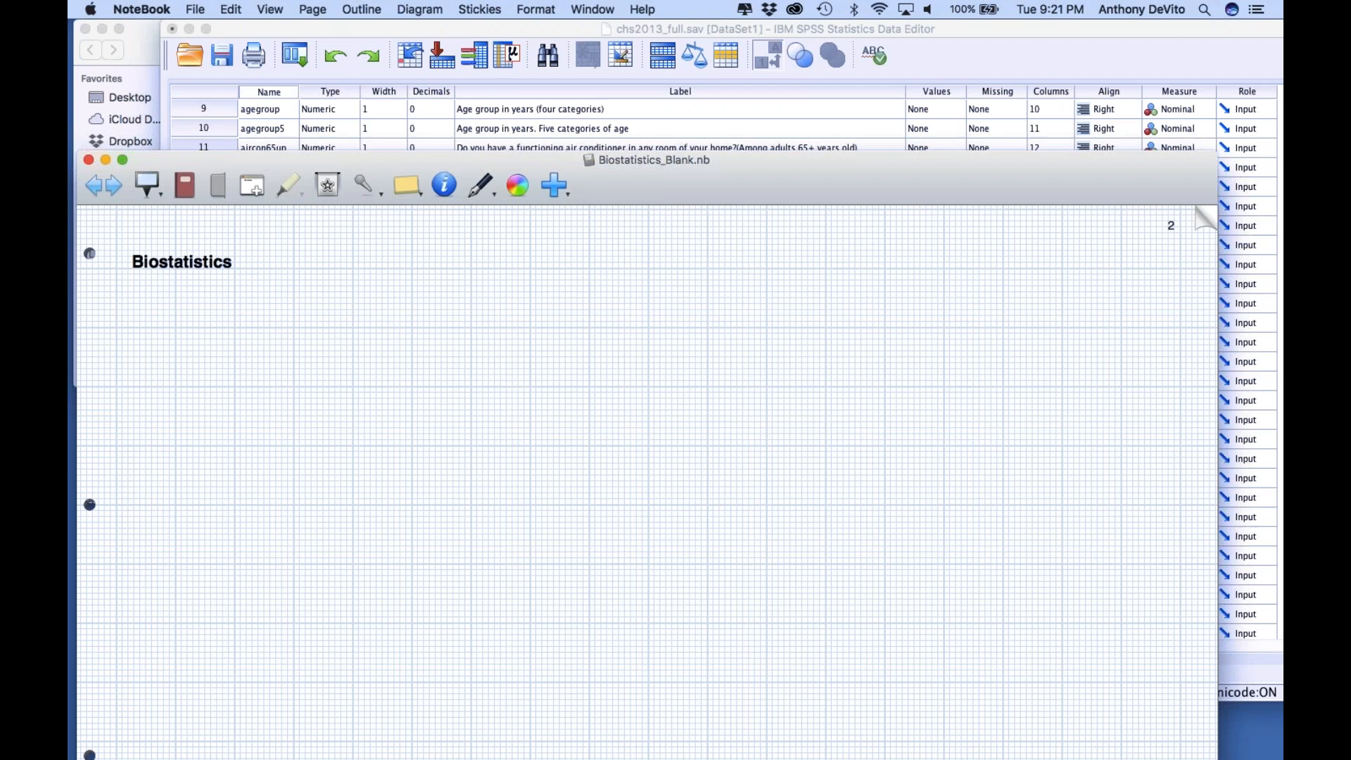
pyautogui.click(103, 161)
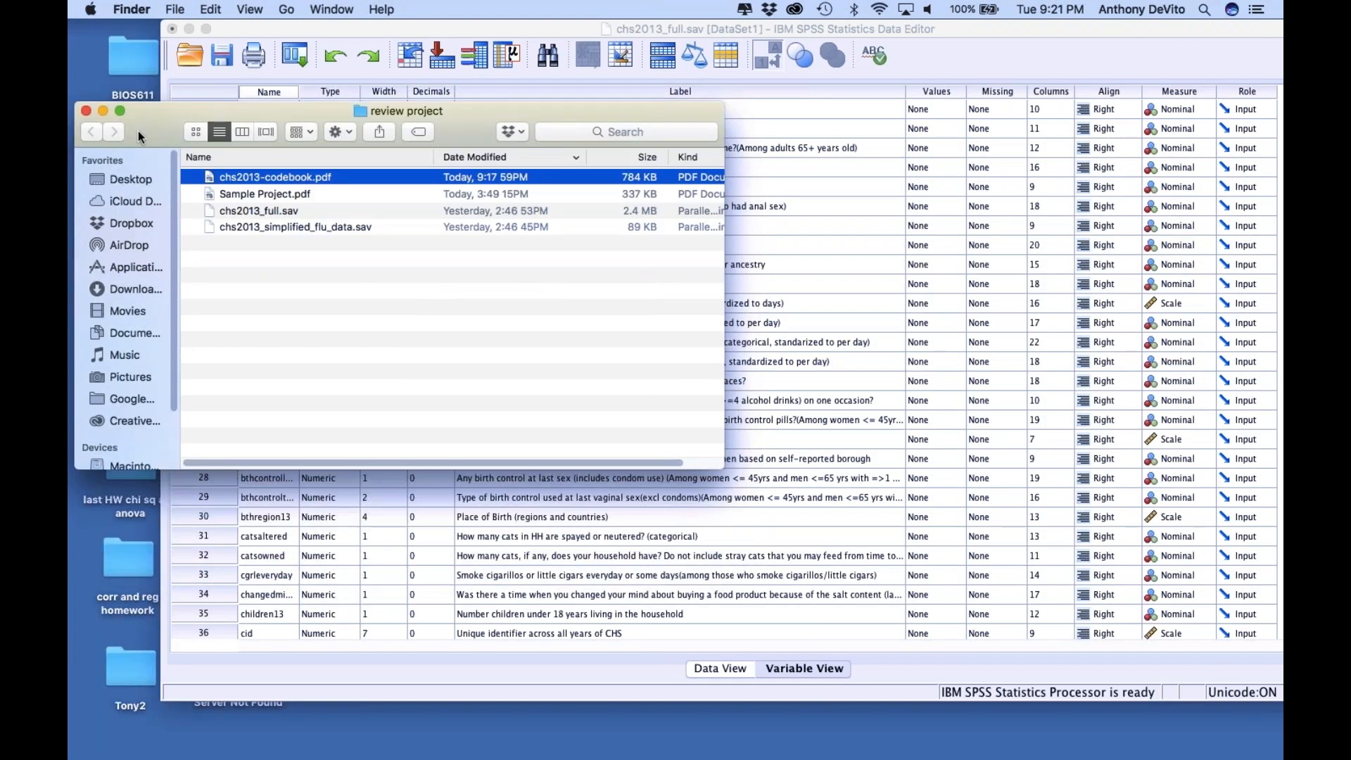
pyautogui.moveTo(158, 139); pyautogui.dragTo(244, 461)
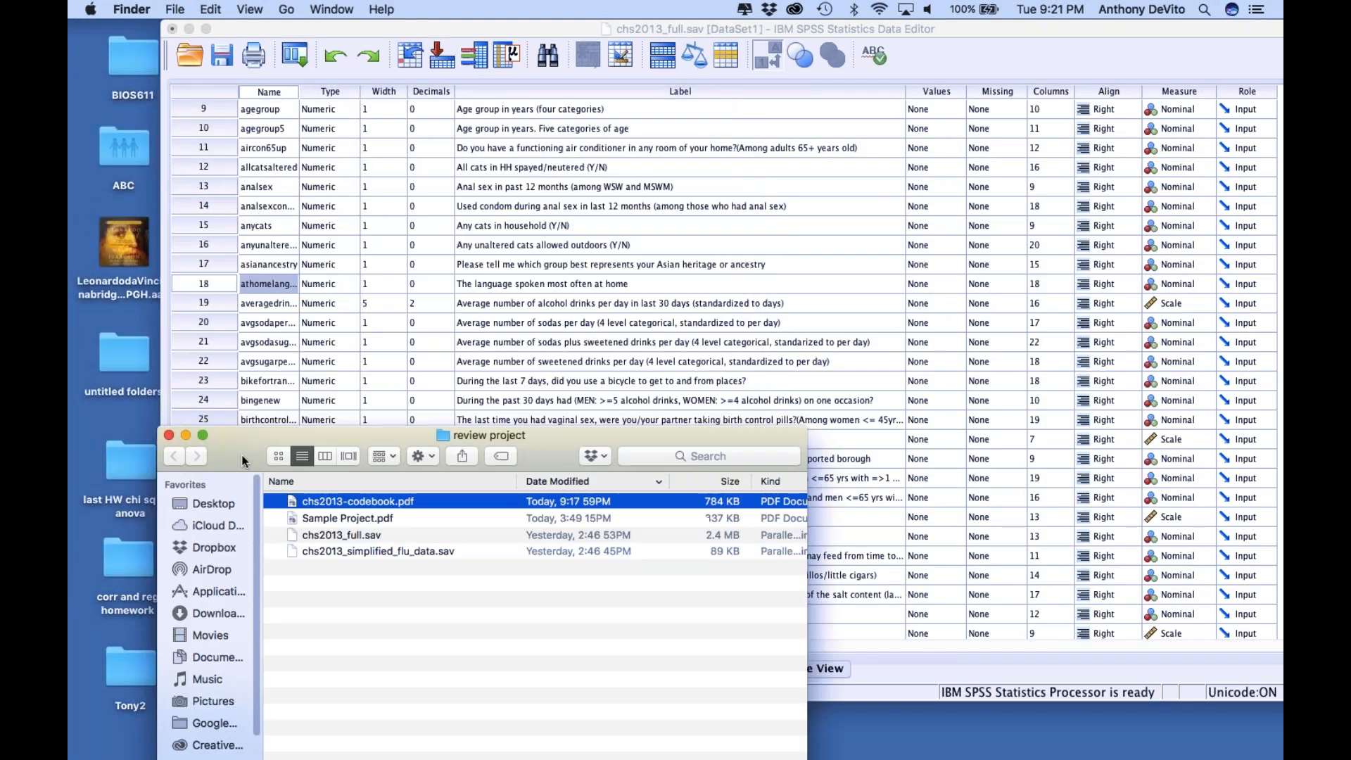
pyautogui.doubleClick(127, 72)
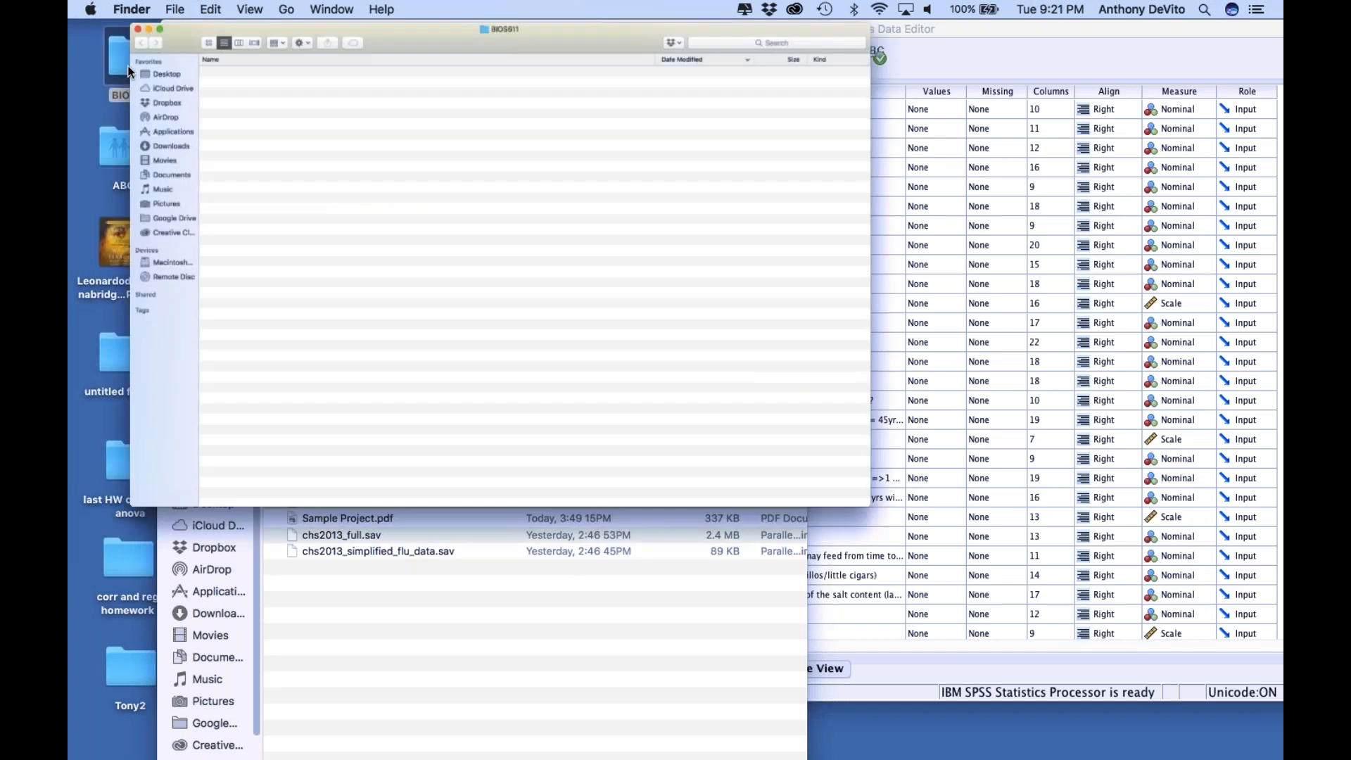
pyautogui.click(173, 96)
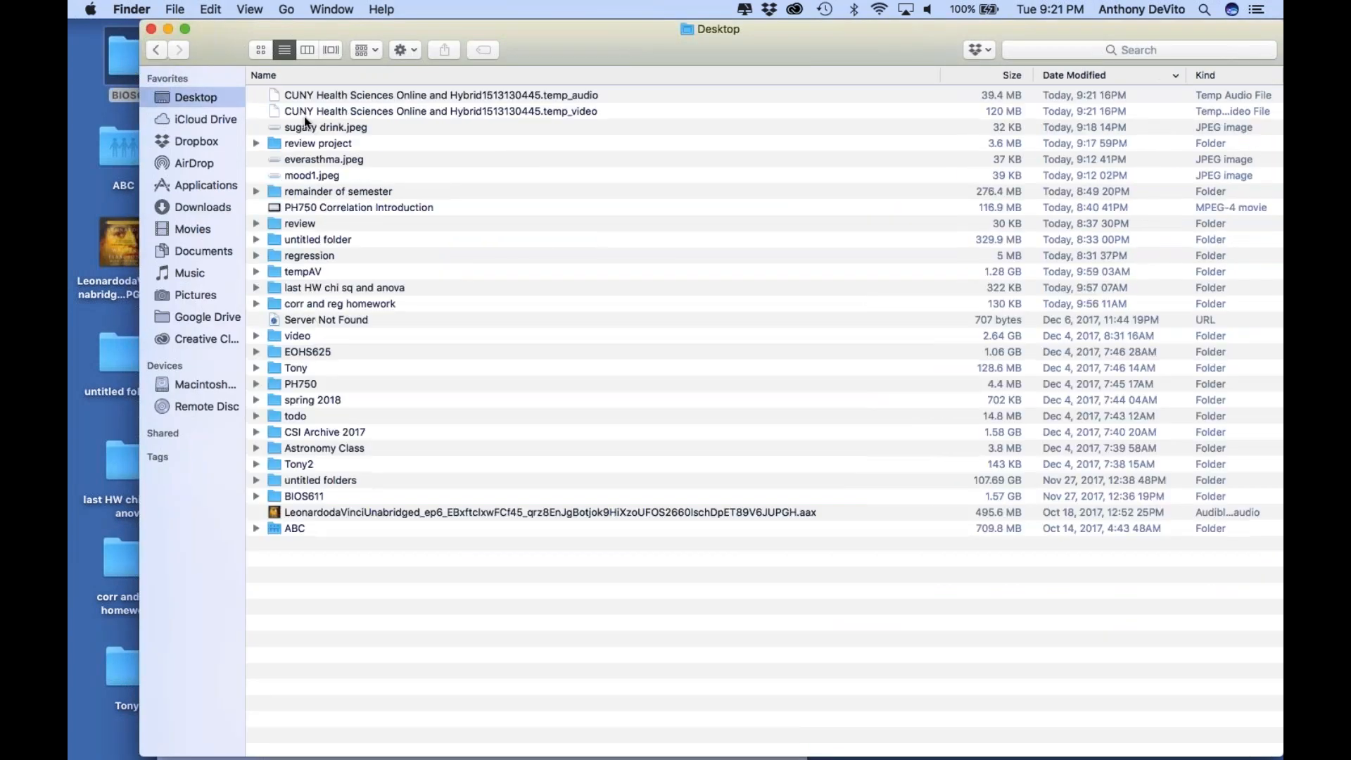
pyautogui.click(357, 163)
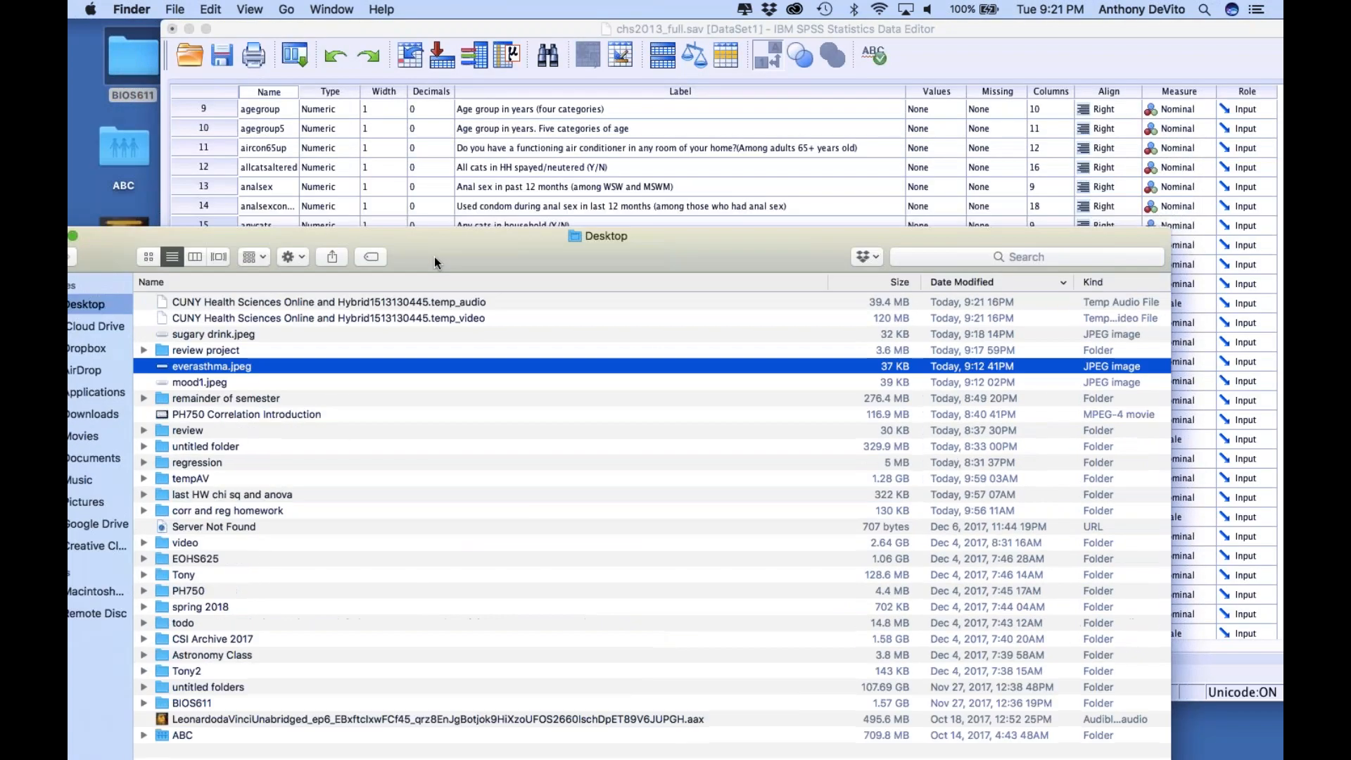
# Switch back to the SPSS Data Editor, find everasthma in the alphabetically sorted variables and select its entire row
pyautogui.scroll(-10, 274, 245)
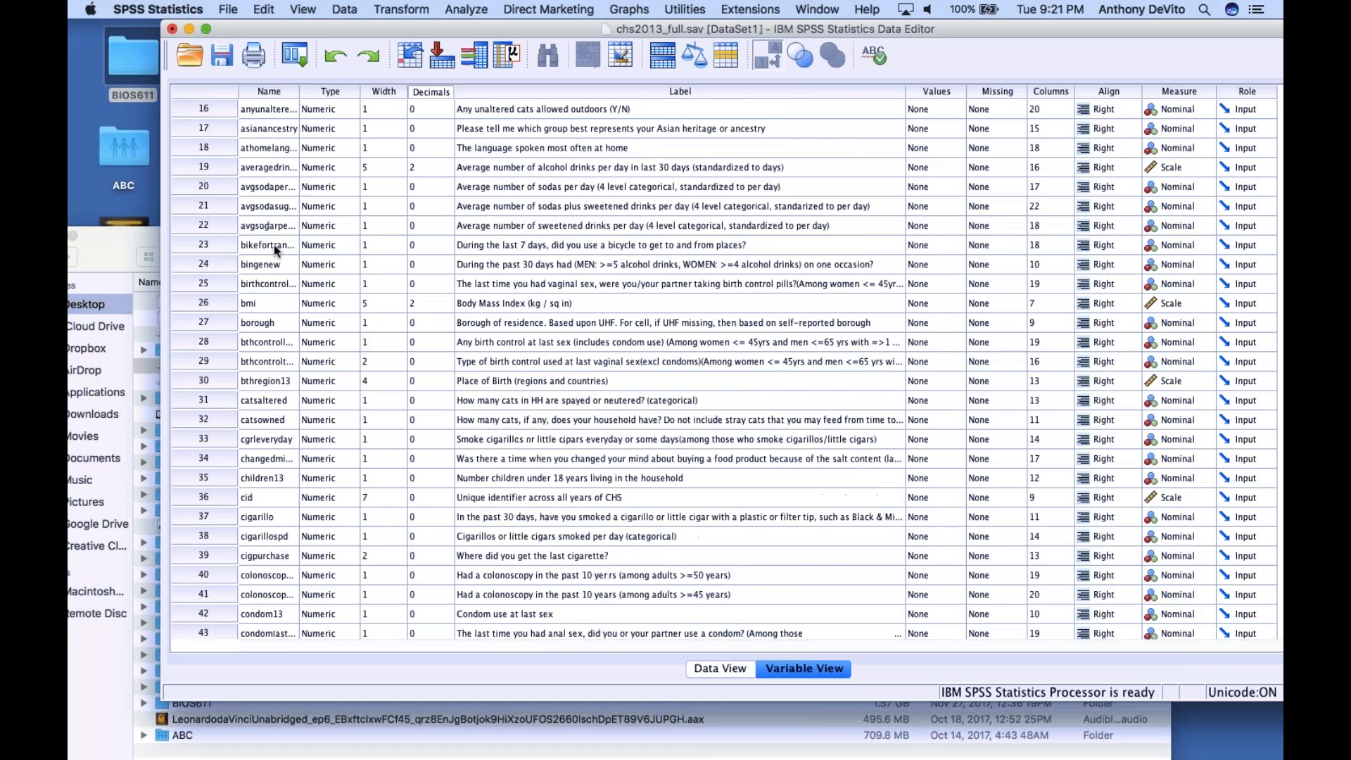
pyautogui.scroll(-15, 273, 245)
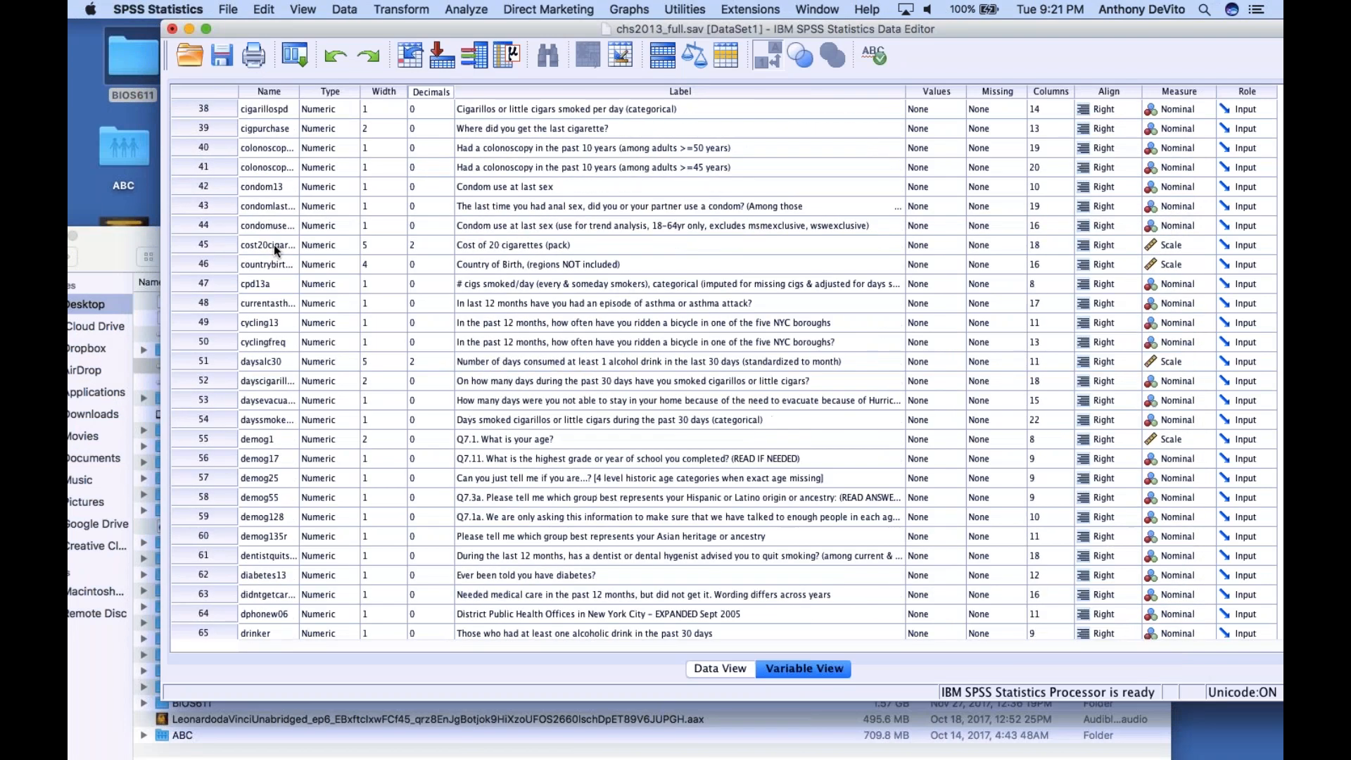
pyautogui.scroll(-8, 273, 245)
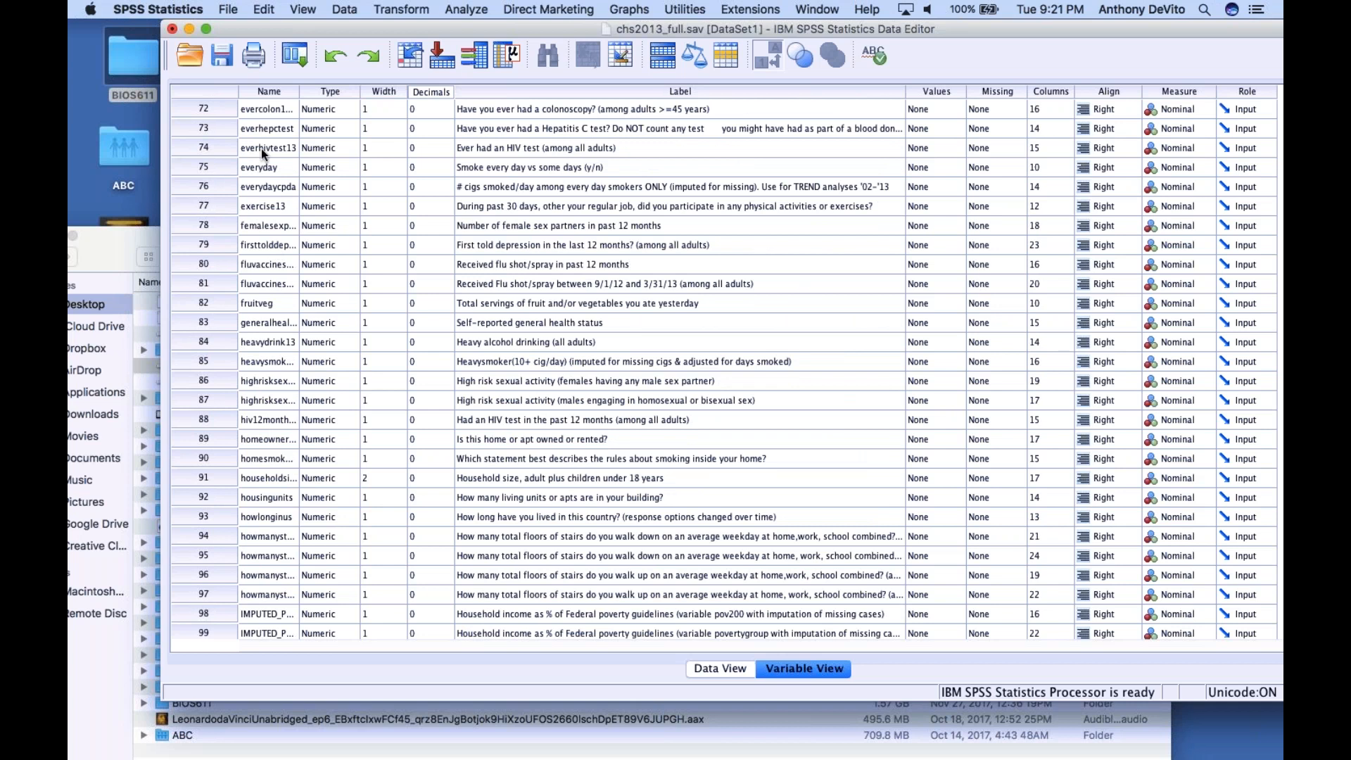
pyautogui.scroll(2, 262, 151)
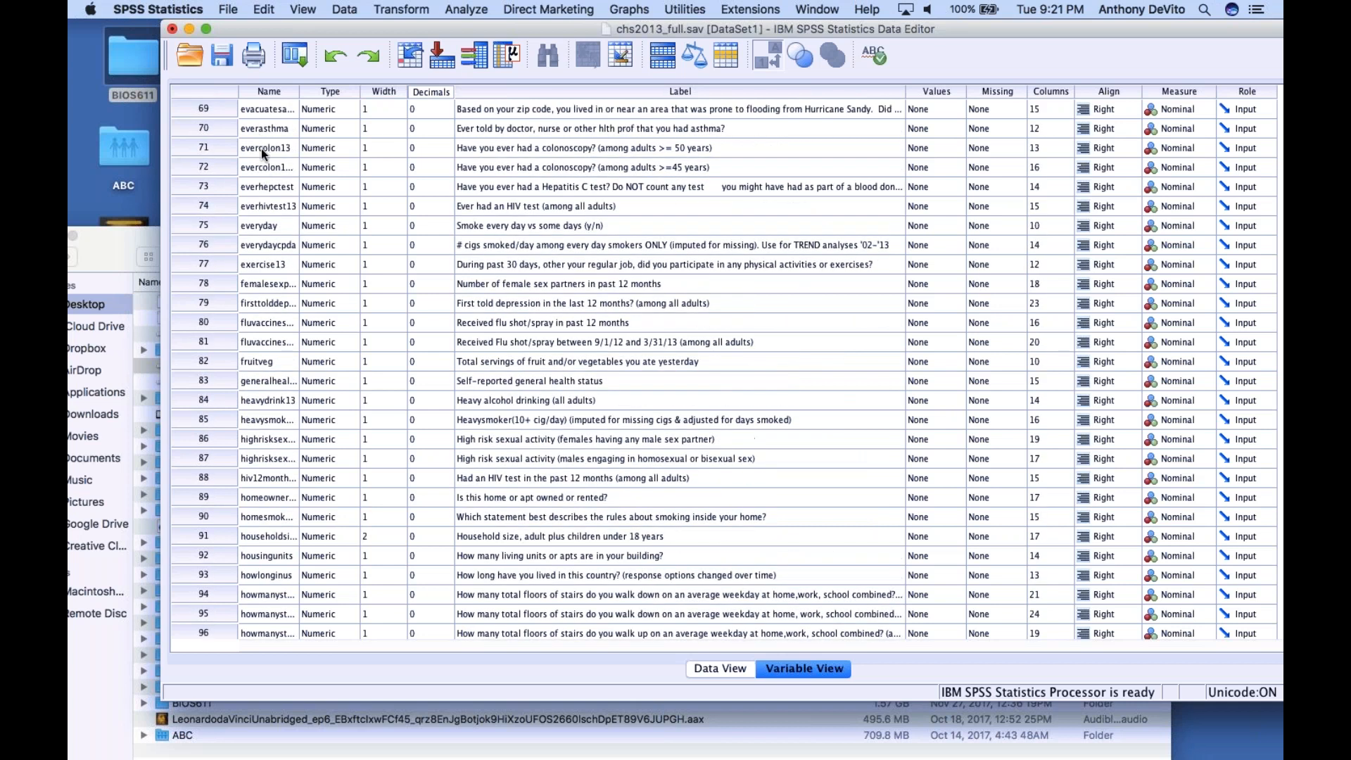
pyautogui.click(255, 131)
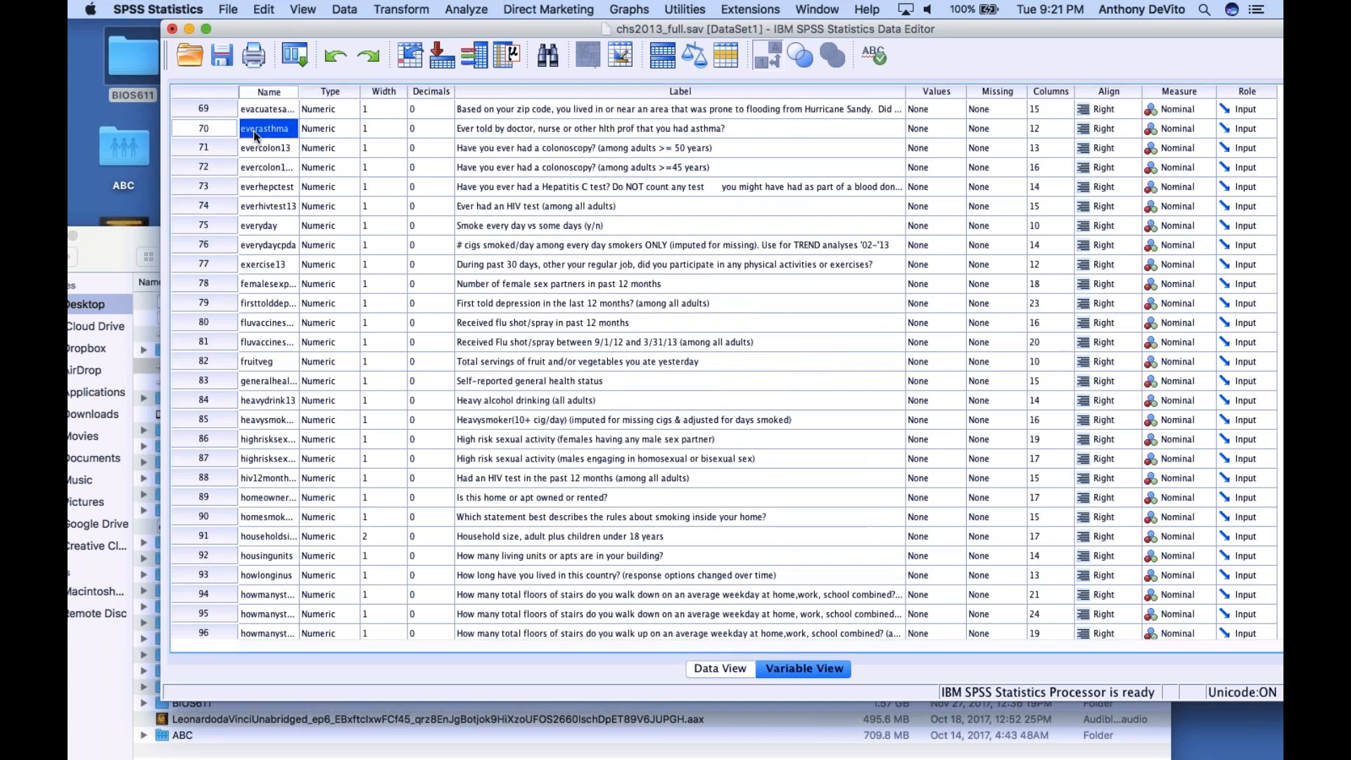
pyautogui.click(197, 128)
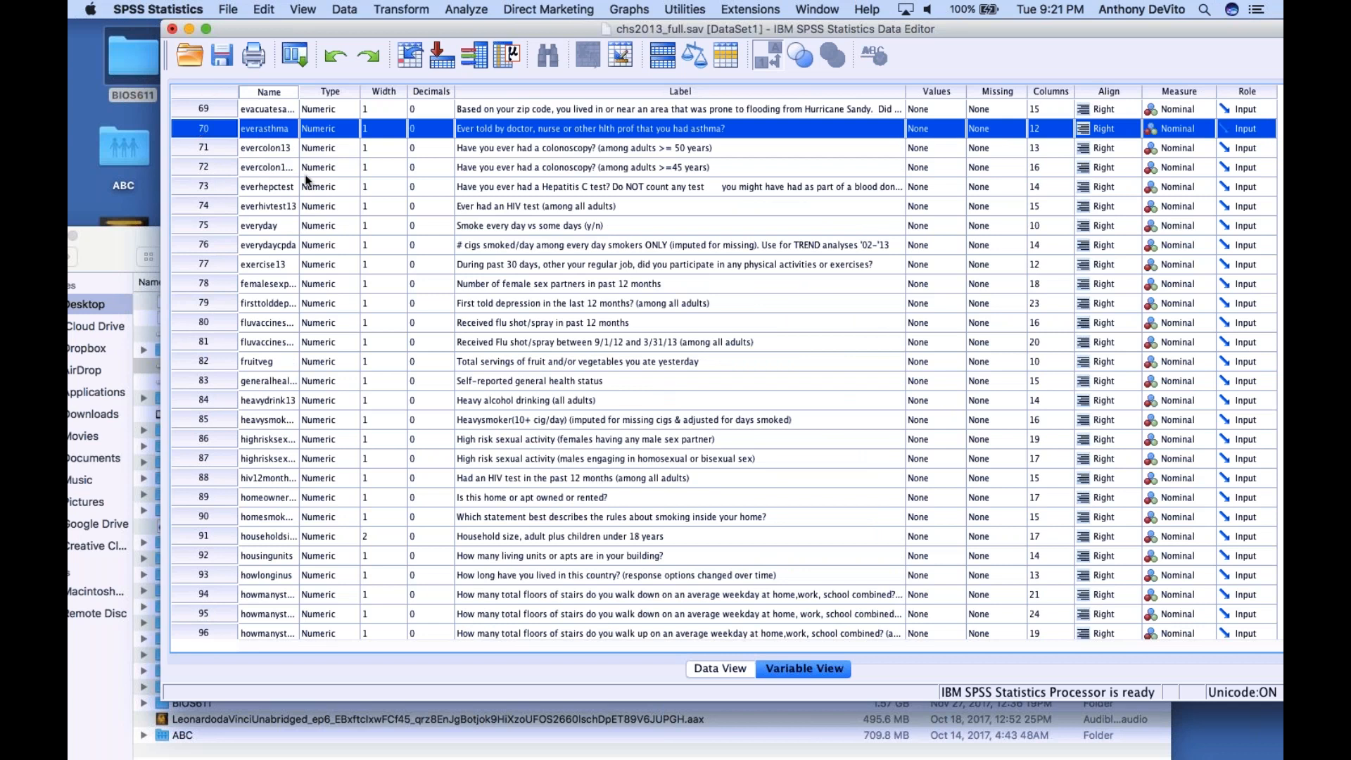
# Find the ssb variable further down the sorted list and select its label to read the description
pyautogui.scroll(2, 250, 323)
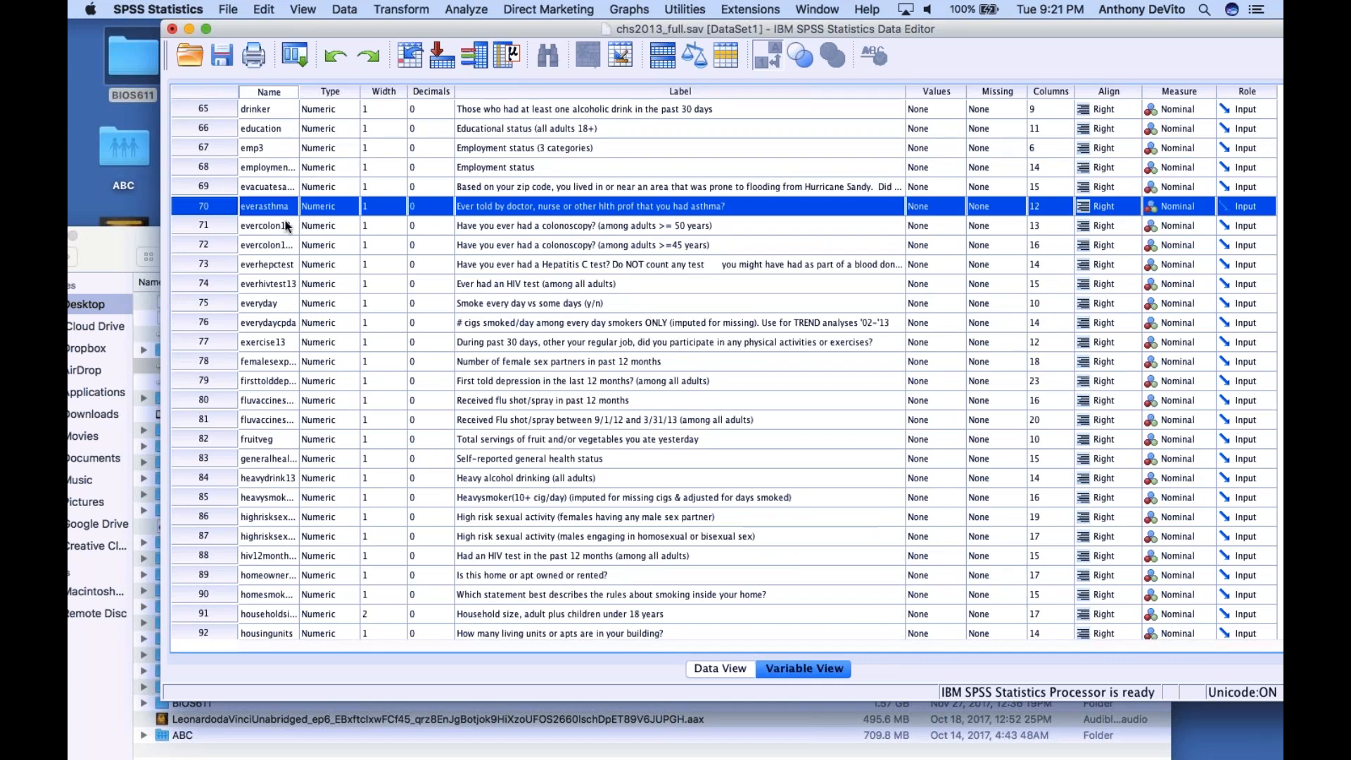
pyautogui.scroll(-10, 281, 295)
pyautogui.scroll(-20, 282, 296)
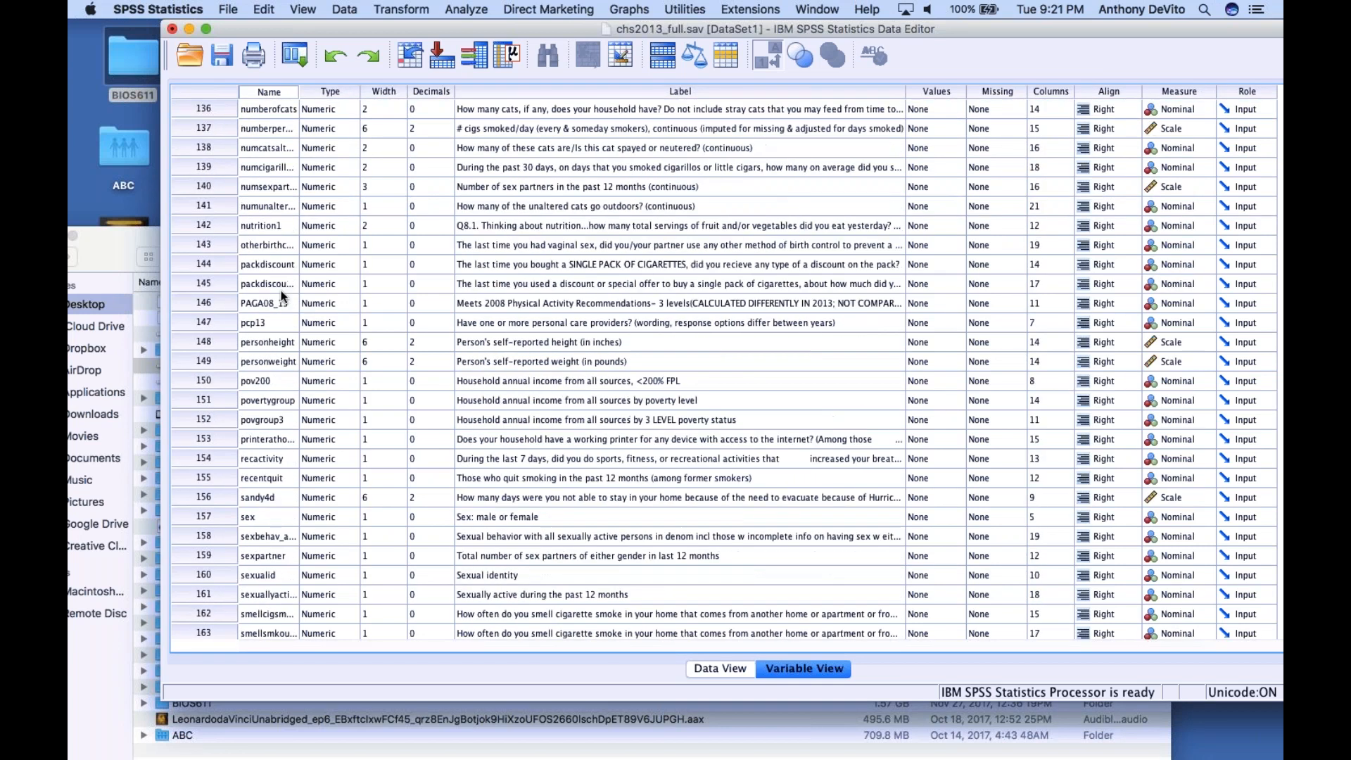
pyautogui.scroll(-4, 282, 296)
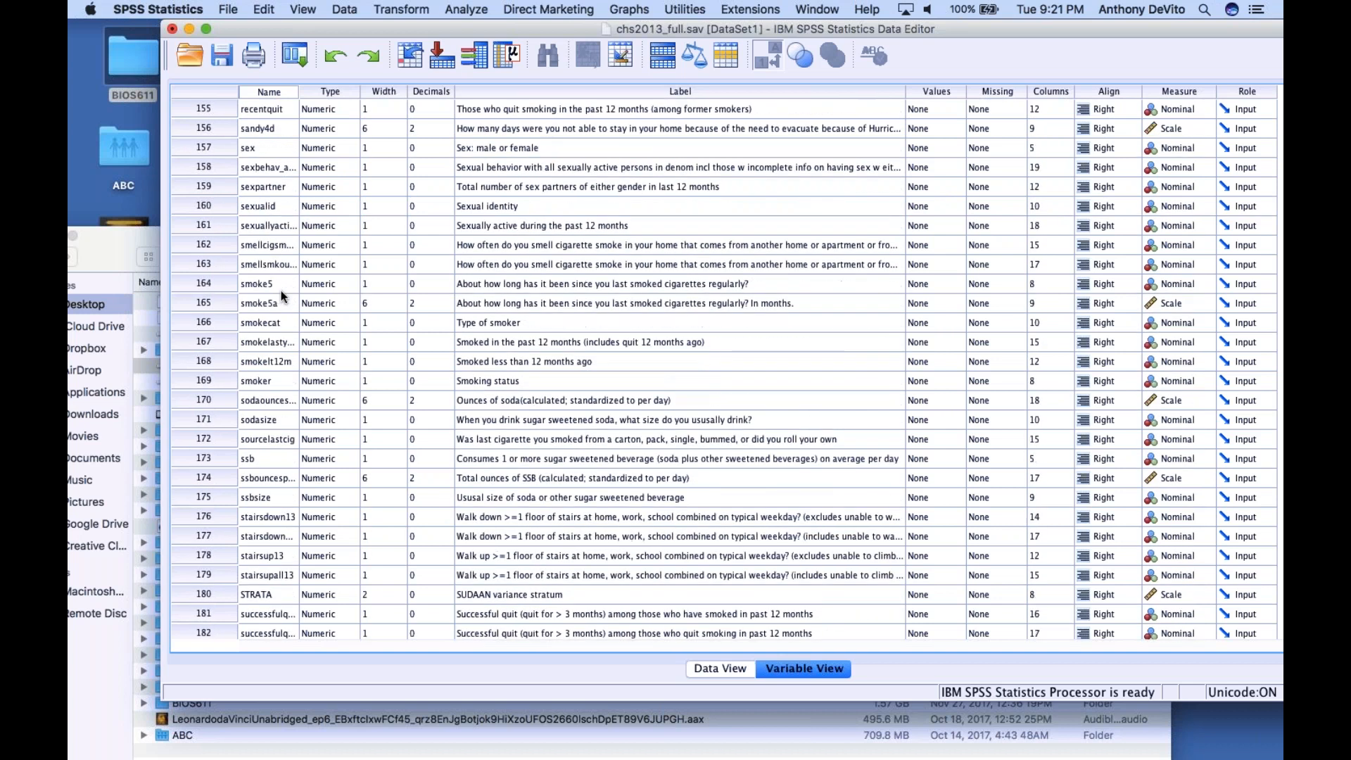
pyautogui.scroll(-3, 277, 289)
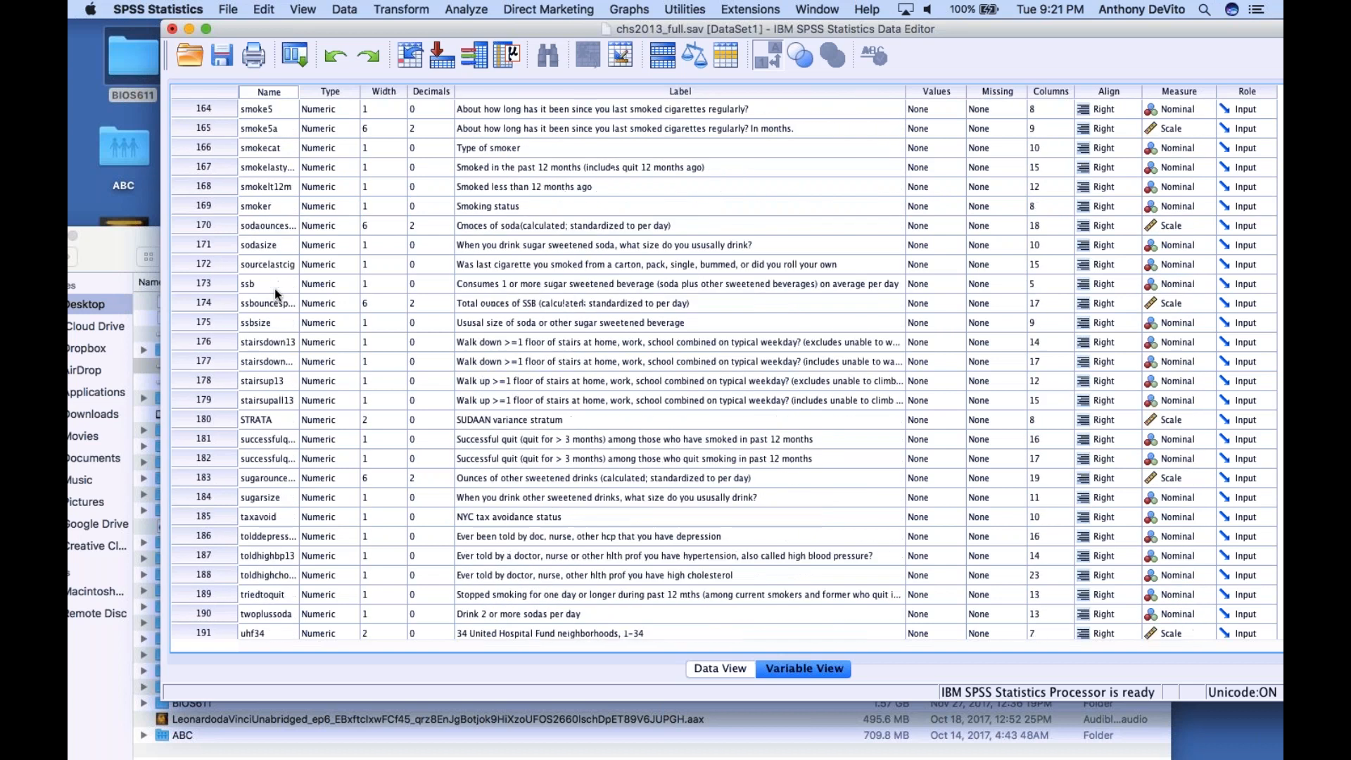
pyautogui.click(262, 284)
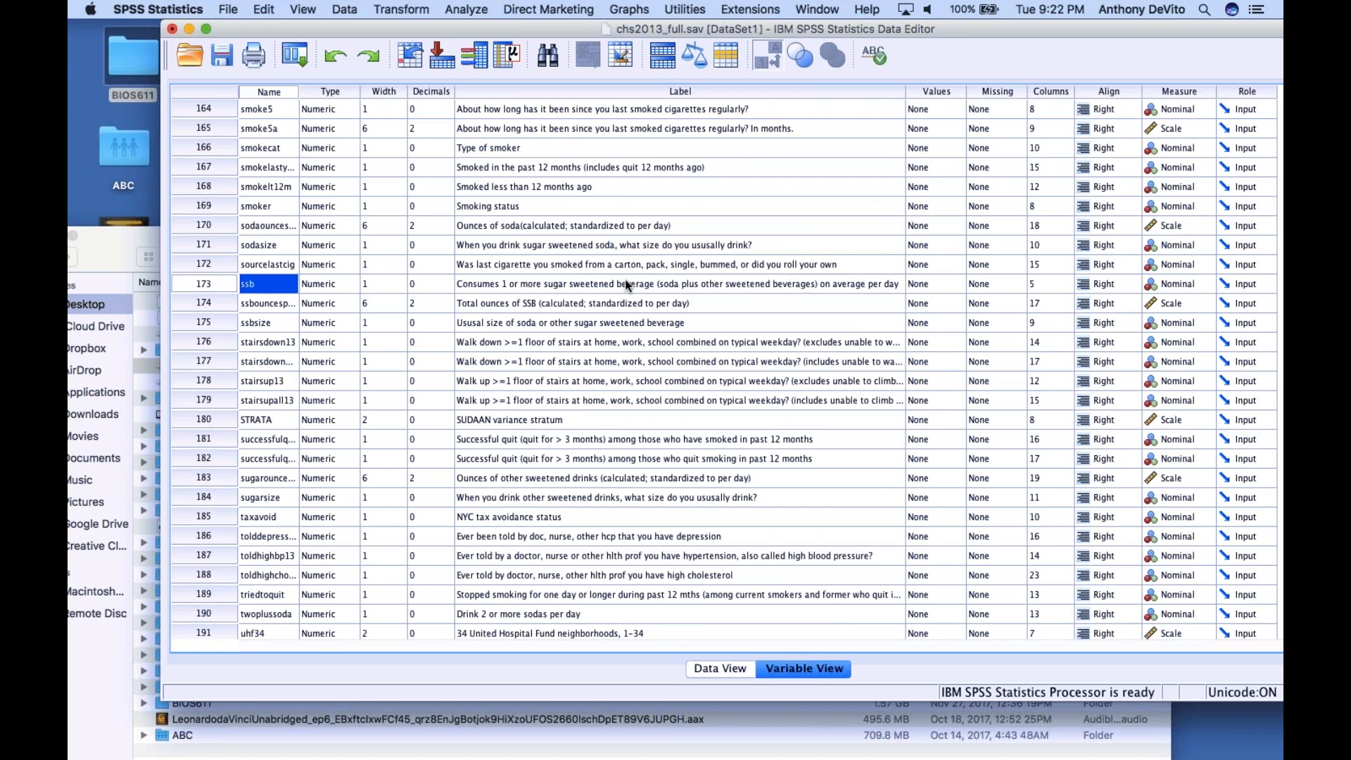
pyautogui.click(557, 284)
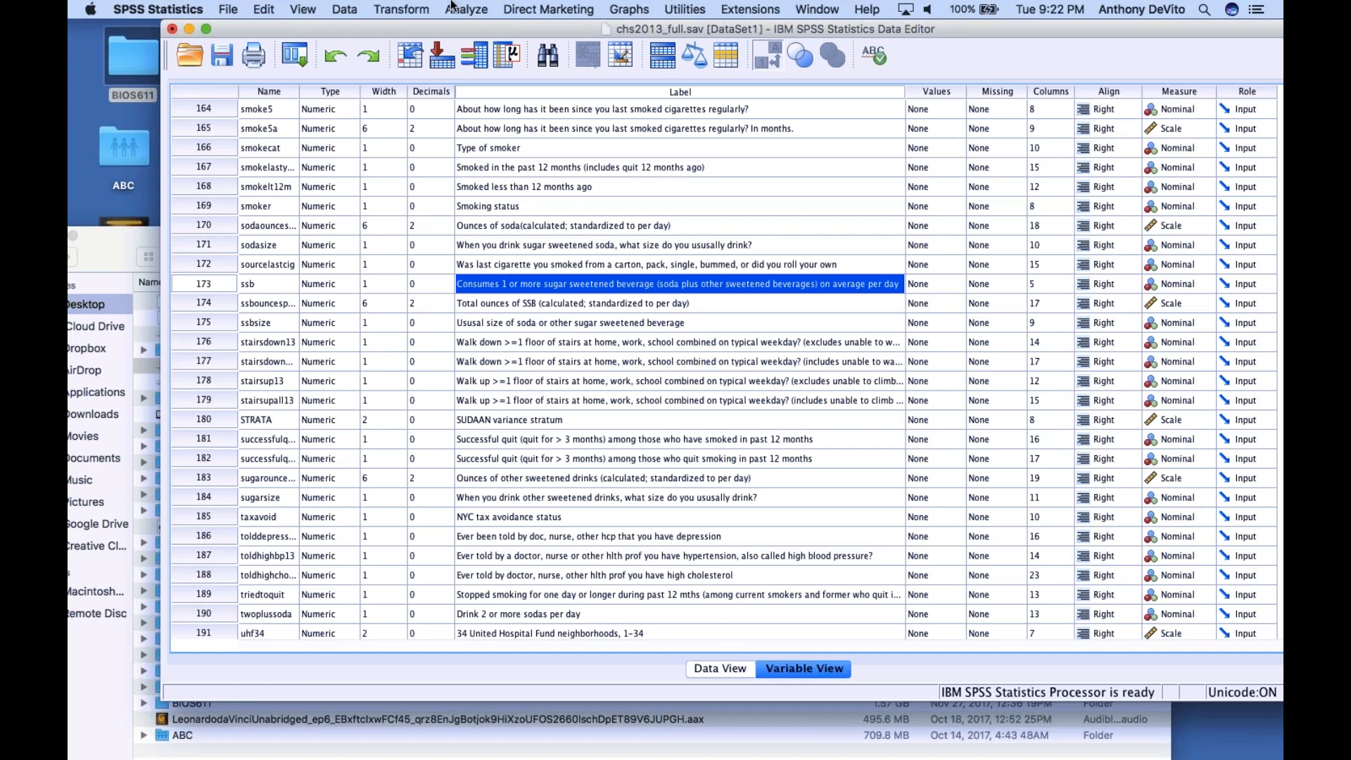
# Open the Crosstabs dialog from the descriptive statistics procedures
pyautogui.click(456, 9)
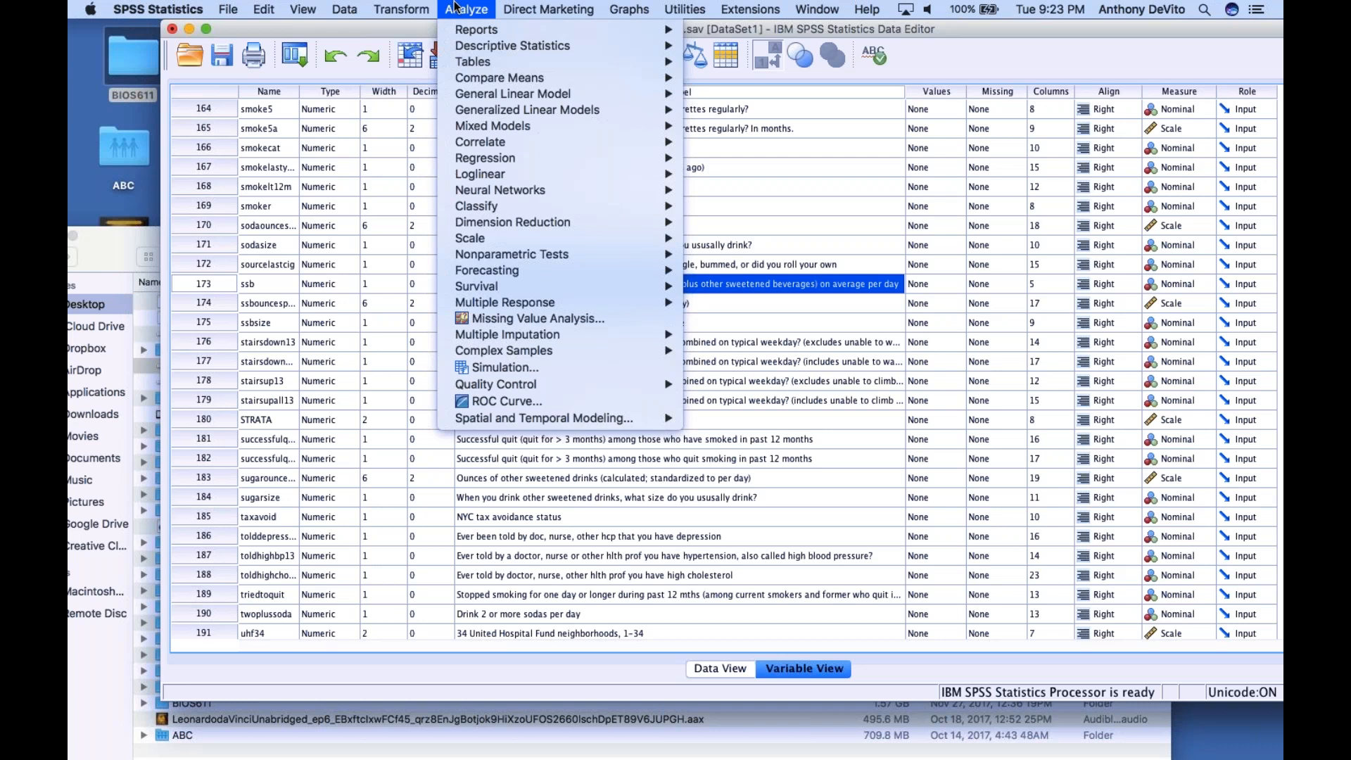
pyautogui.moveTo(465, 36)
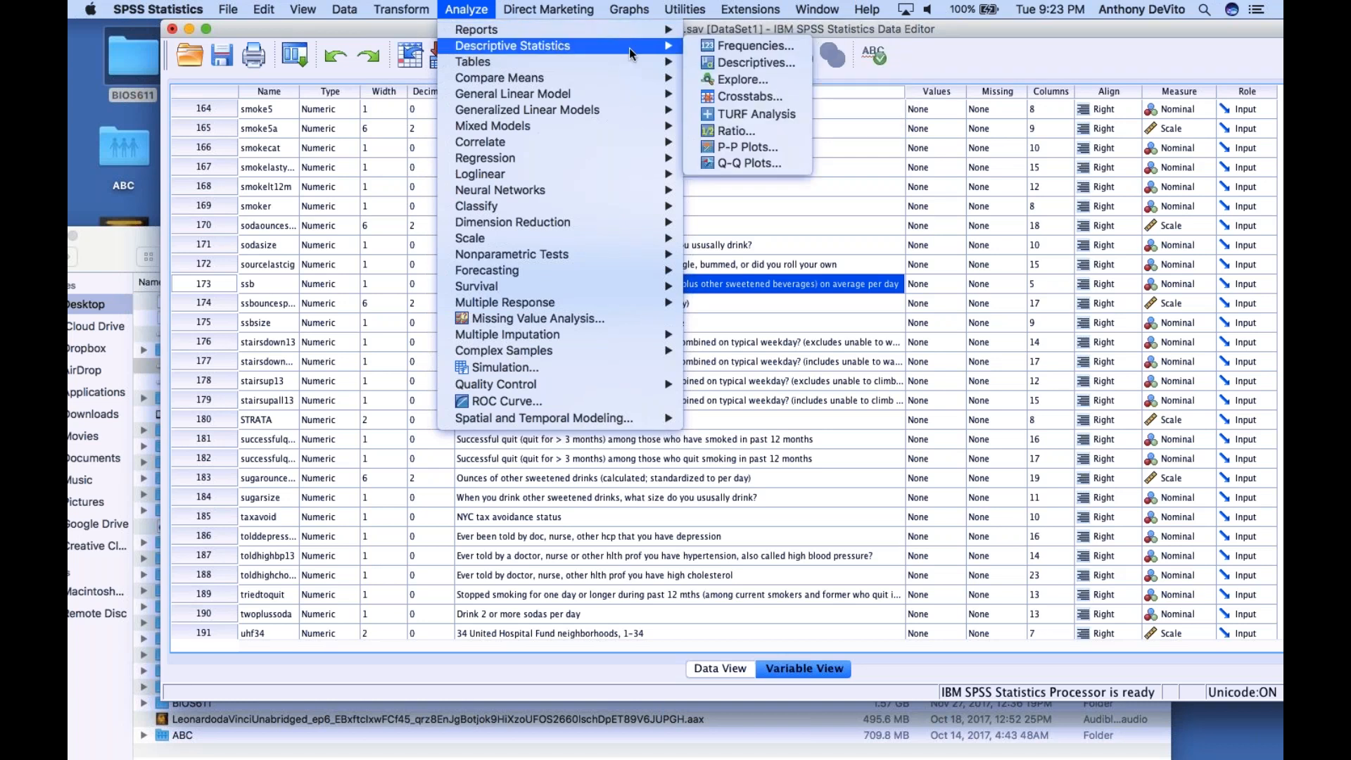
pyautogui.click(721, 96)
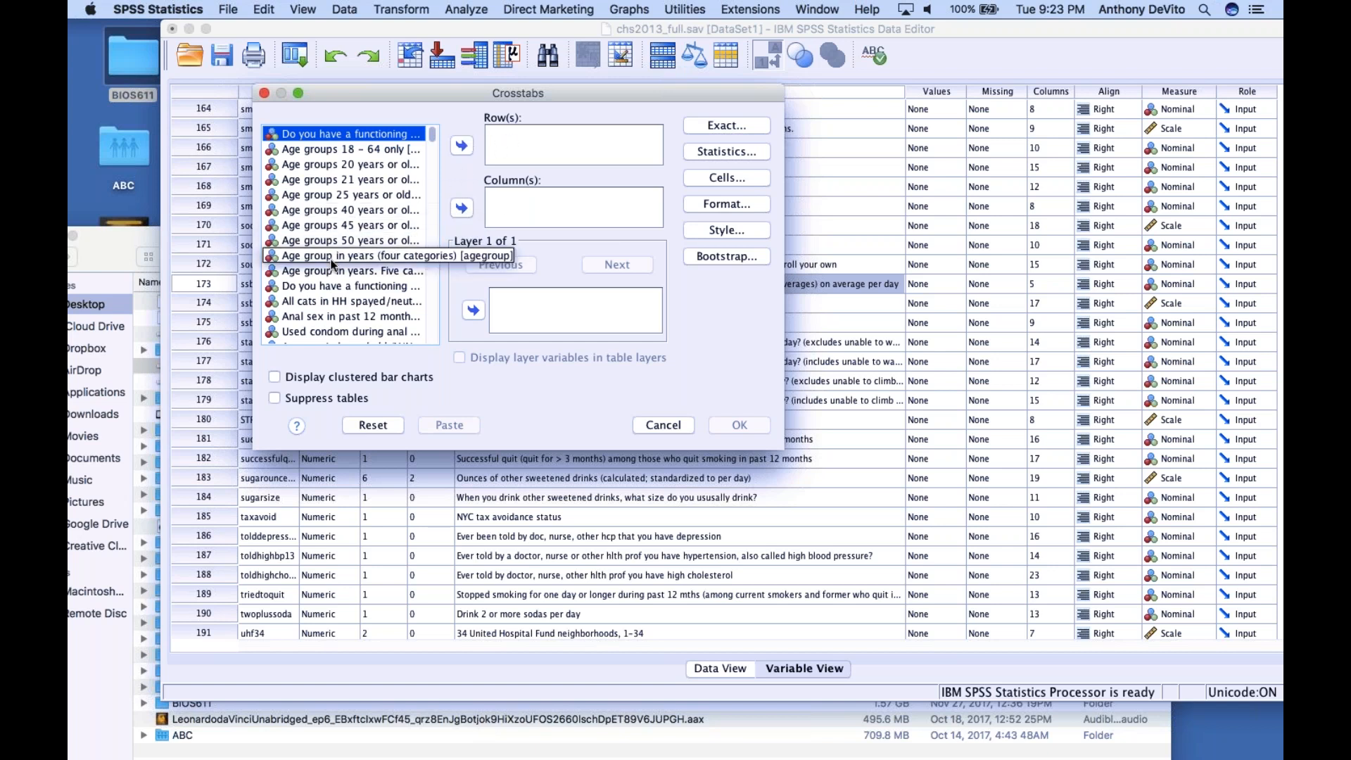
# Examine the full list of variables available for a crosstab, from the age groups to the weight variables, and close the dialog without running it
pyautogui.scroll(-5, 431, 291)
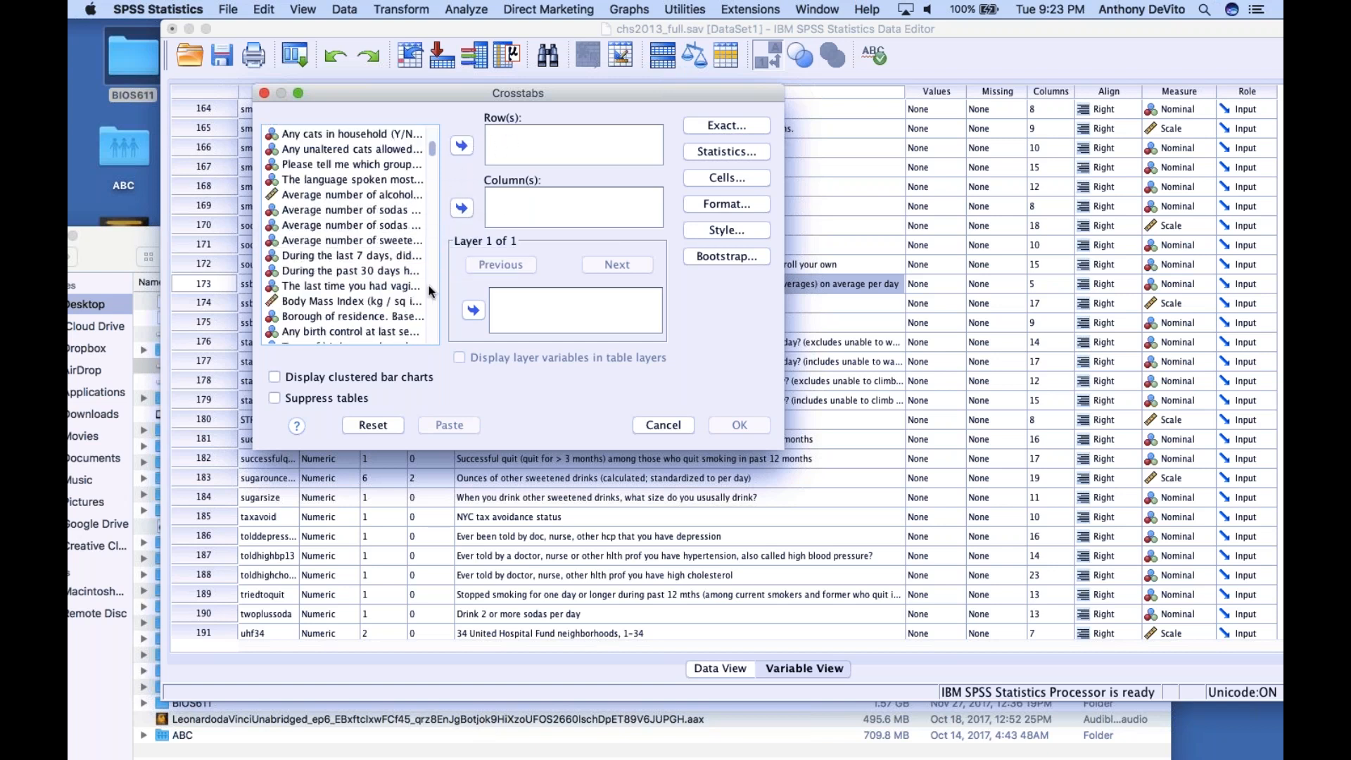
pyautogui.scroll(-5, 429, 285)
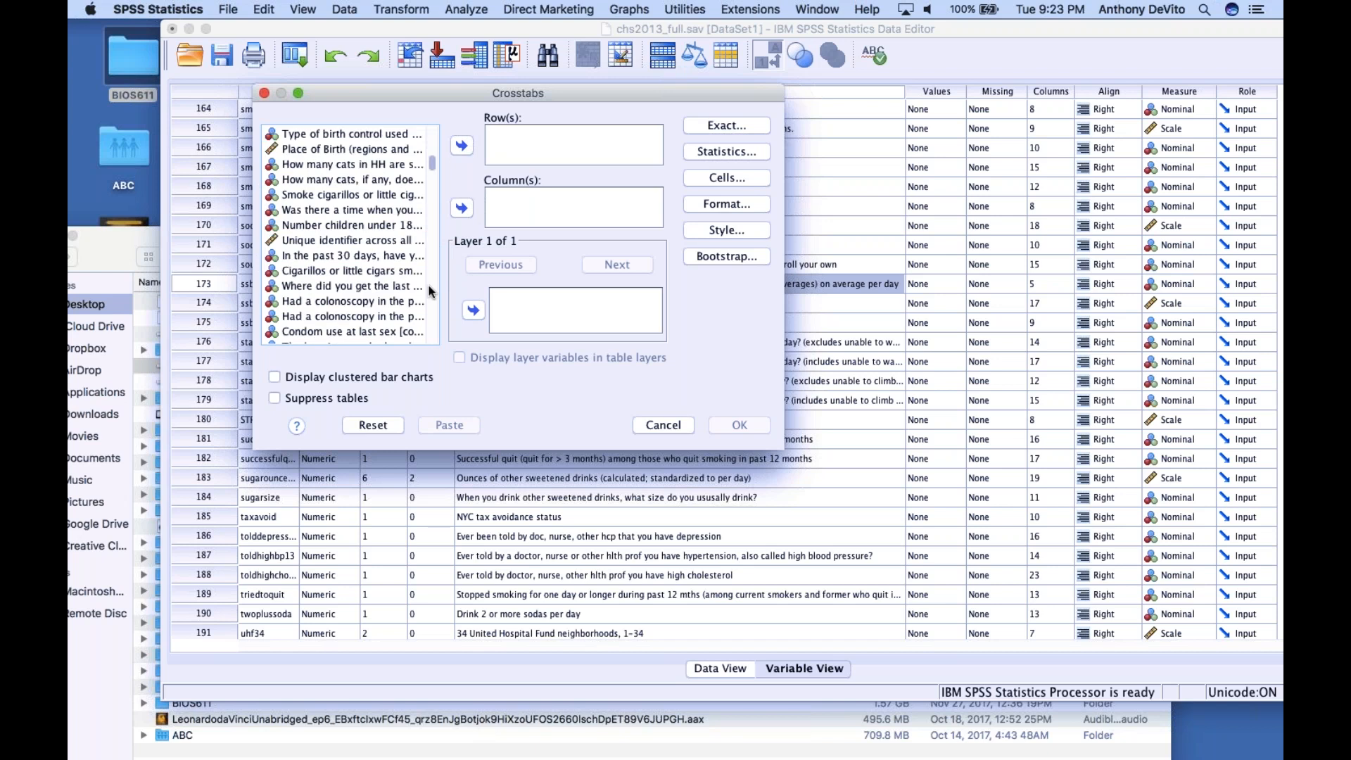
pyautogui.scroll(-5, 428, 285)
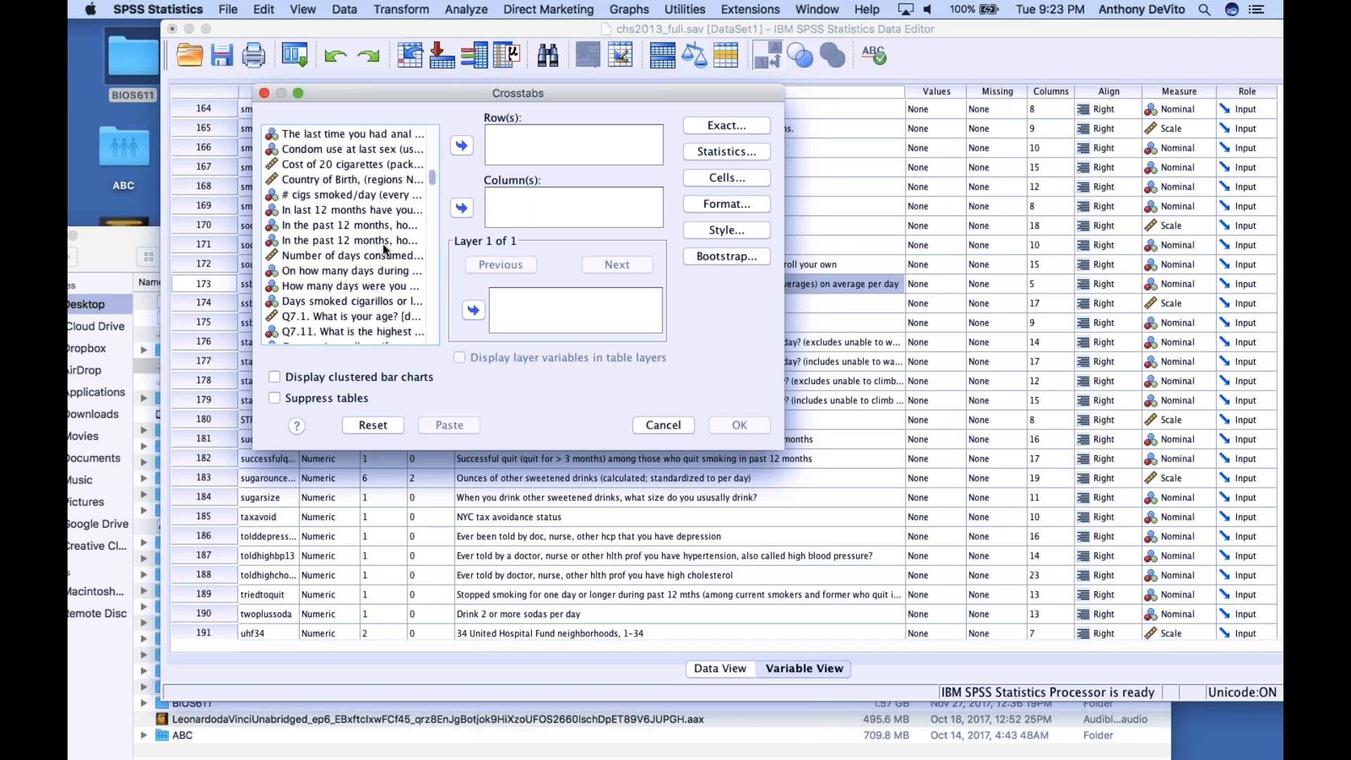
pyautogui.scroll(-3, 385, 262)
pyautogui.scroll(-5, 385, 262)
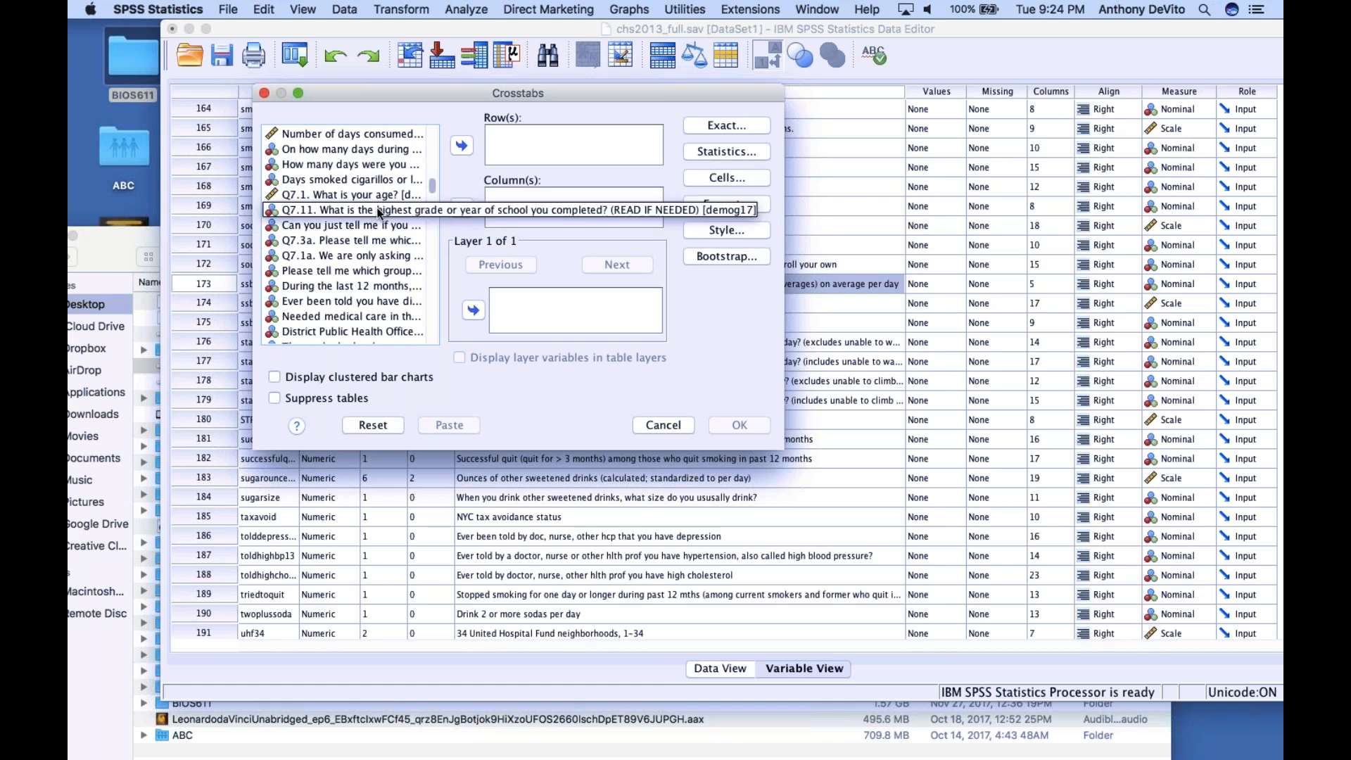
pyautogui.scroll(10, 378, 268)
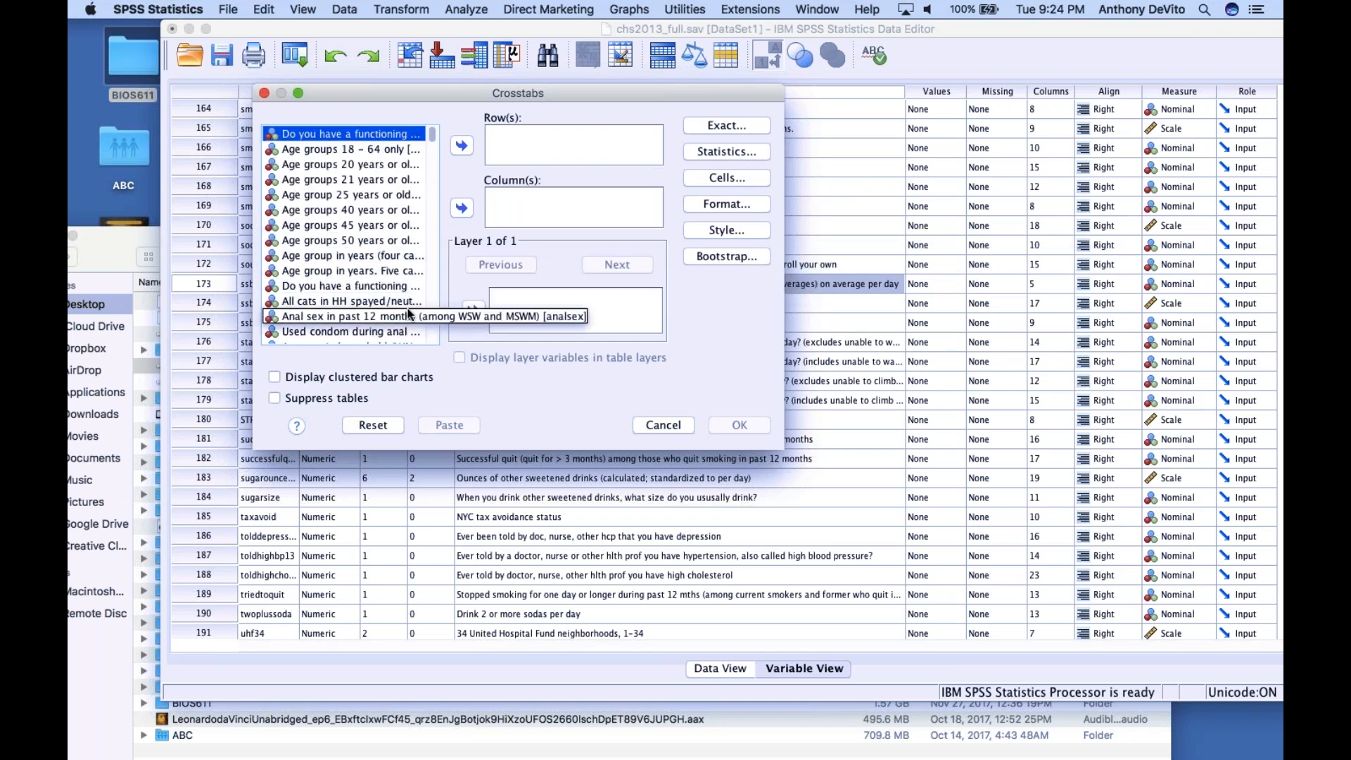
pyautogui.scroll(-5, 434, 174)
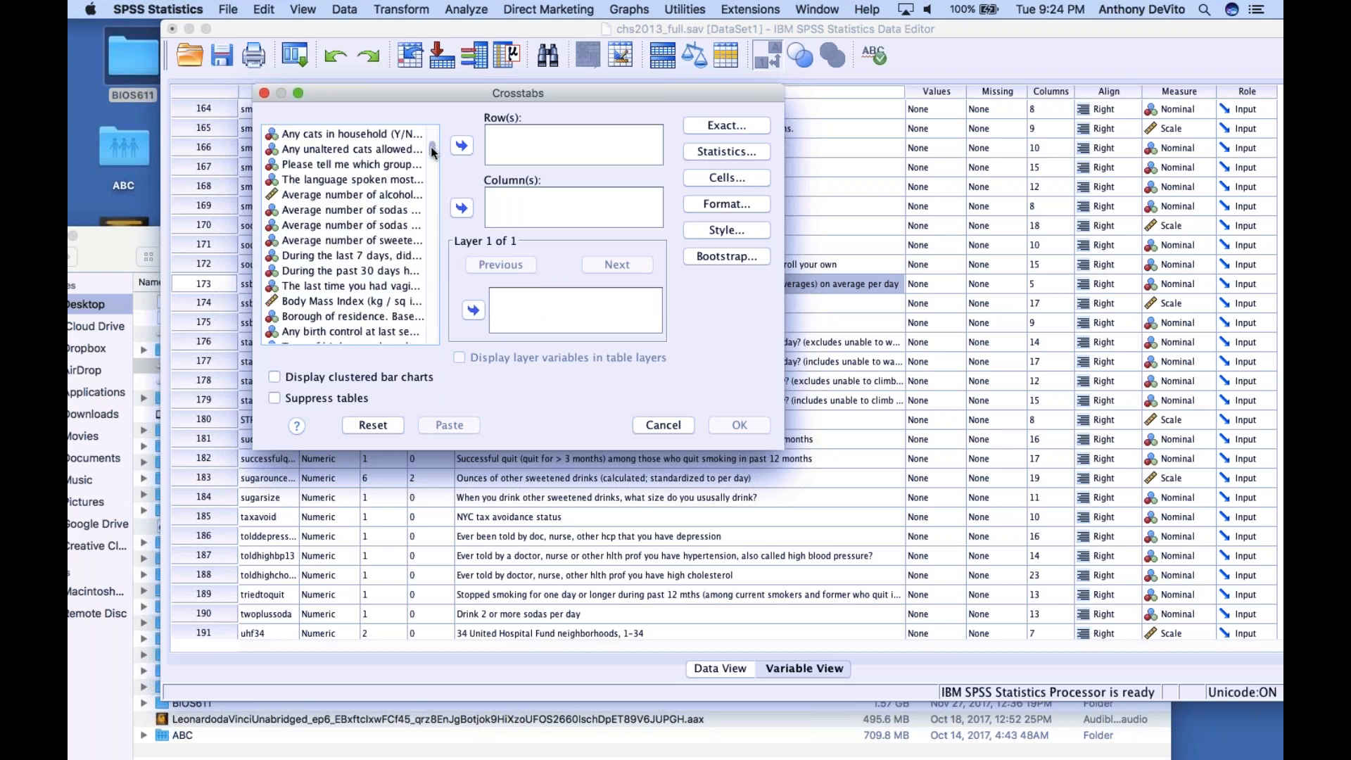
pyautogui.moveTo(430, 147); pyautogui.dragTo(432, 211)
pyautogui.moveTo(433, 212); pyautogui.dragTo(434, 318)
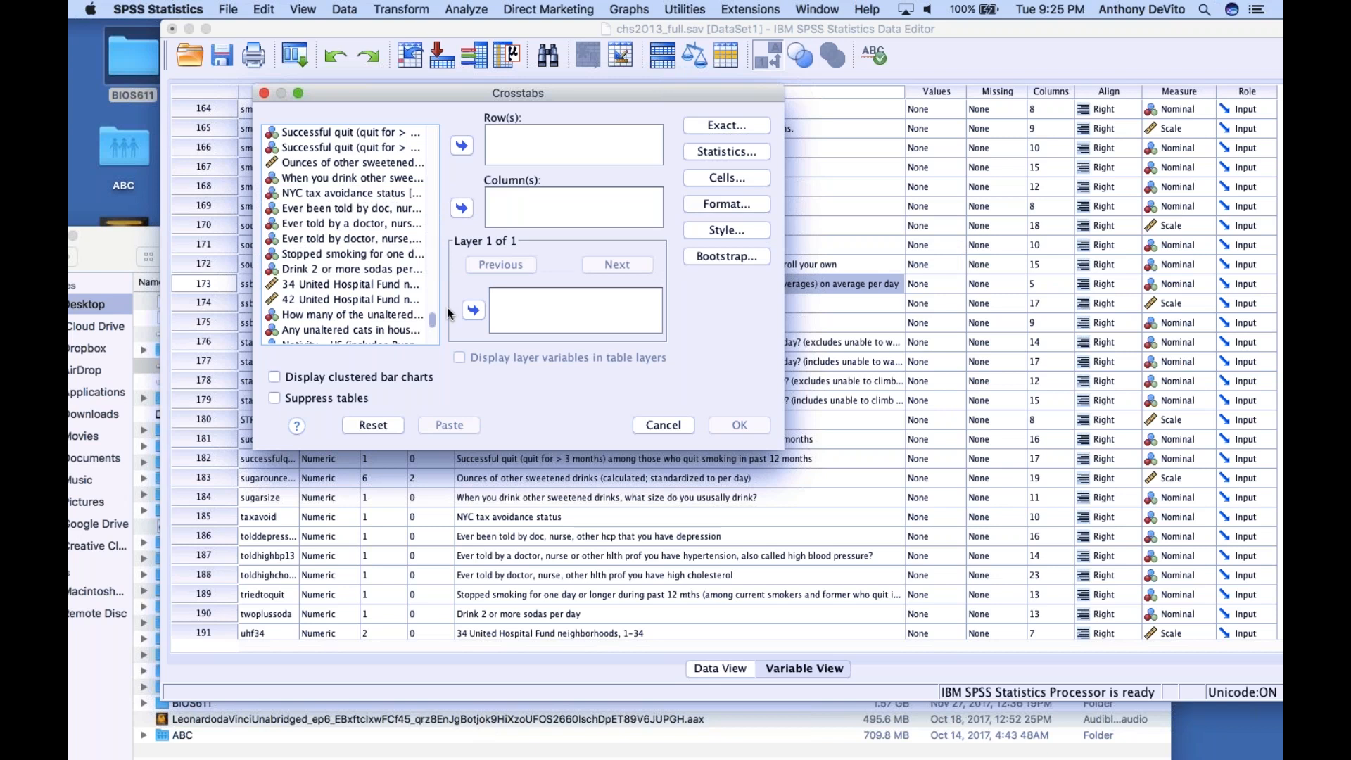
pyautogui.moveTo(434, 325); pyautogui.dragTo(434, 333)
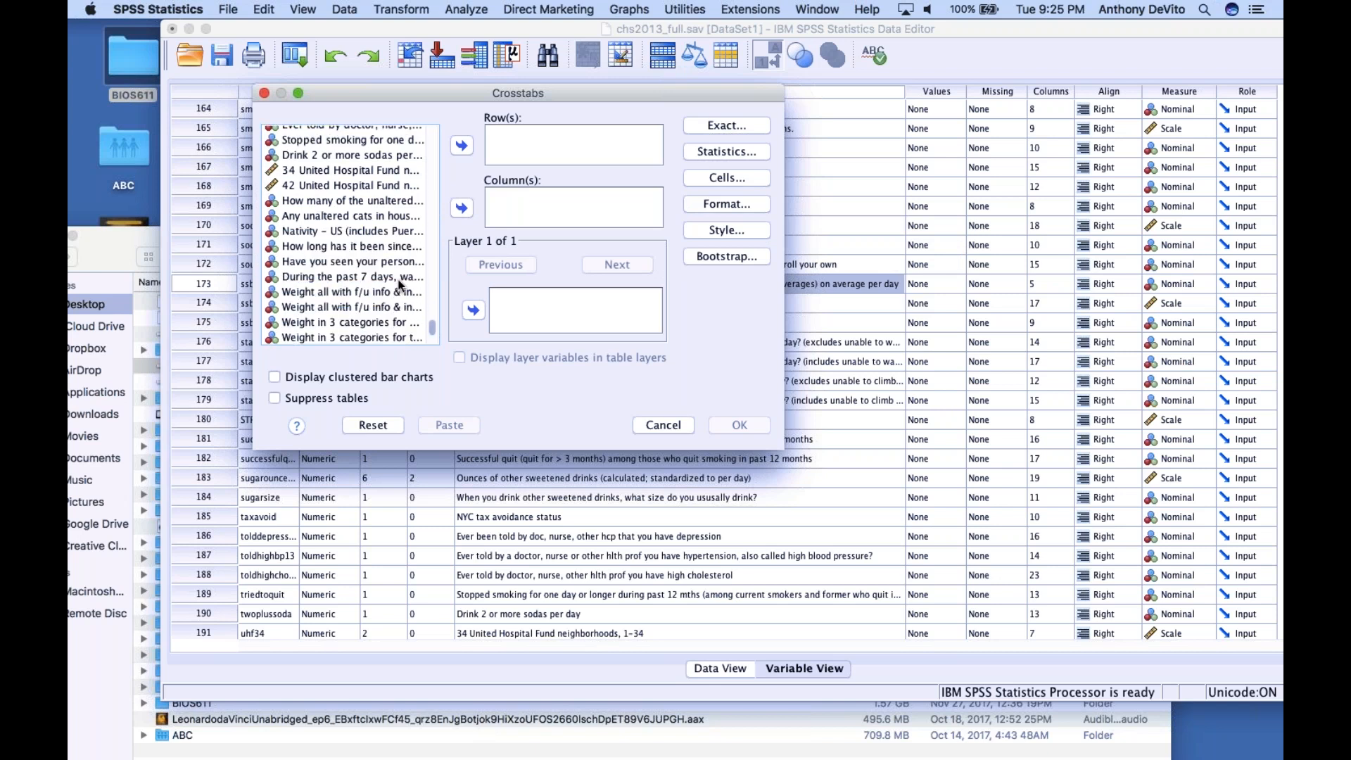
pyautogui.moveTo(434, 328)
pyautogui.mouseDown()
pyautogui.moveTo(434, 341)
pyautogui.moveTo(434, 325)
pyautogui.mouseUp()
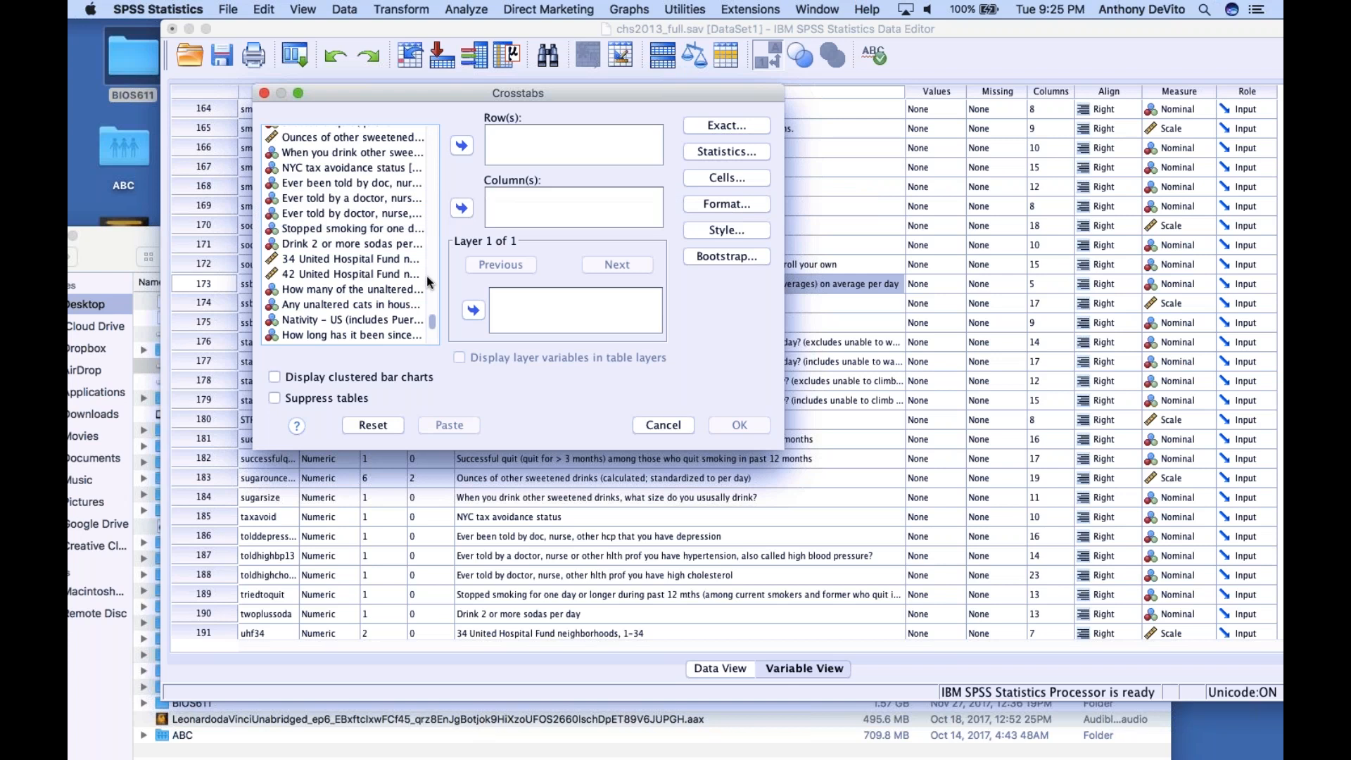
pyautogui.moveTo(433, 326); pyautogui.dragTo(431, 273)
pyautogui.click(637, 426)
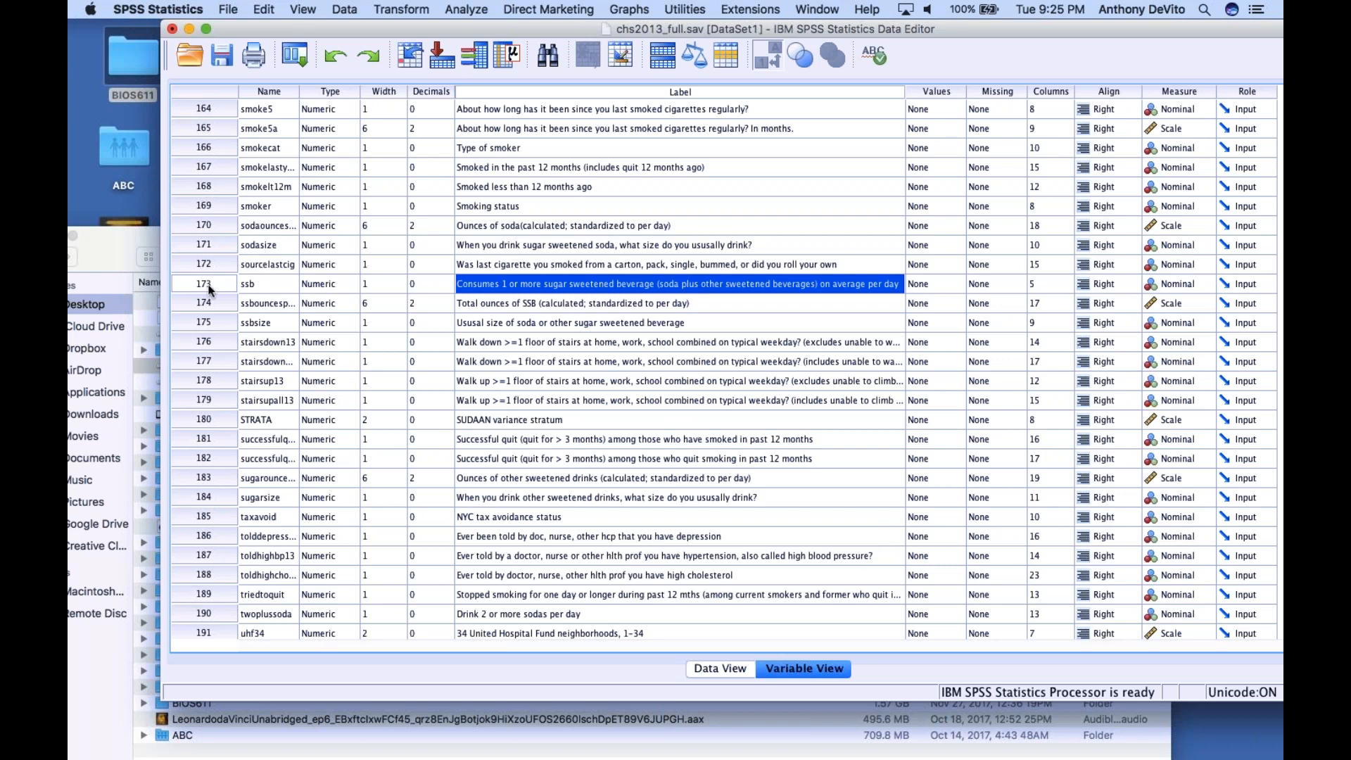
# Return to the ssb variable in the alphabetically sorted list and select its entire row
pyautogui.scroll(15, 210, 289)
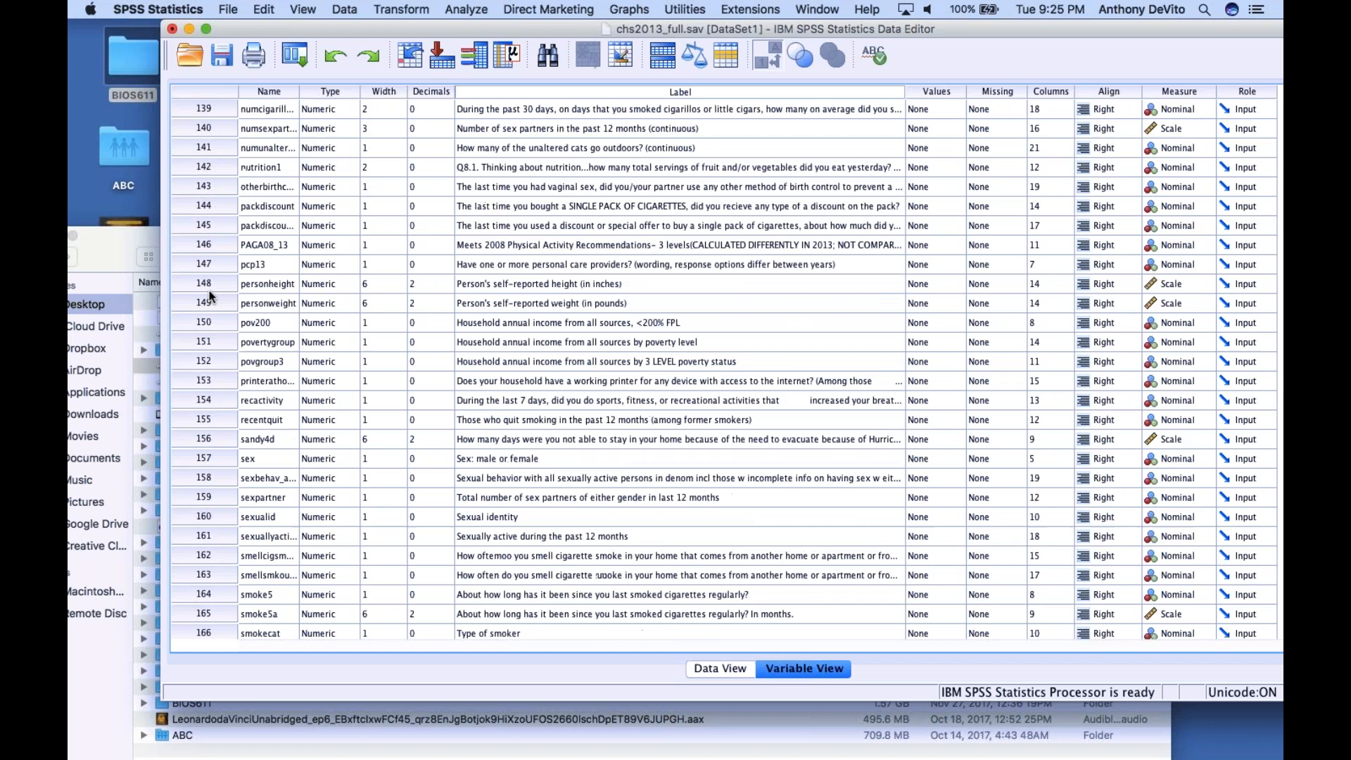
pyautogui.scroll(12, 215, 321)
pyautogui.scroll(-20, 218, 330)
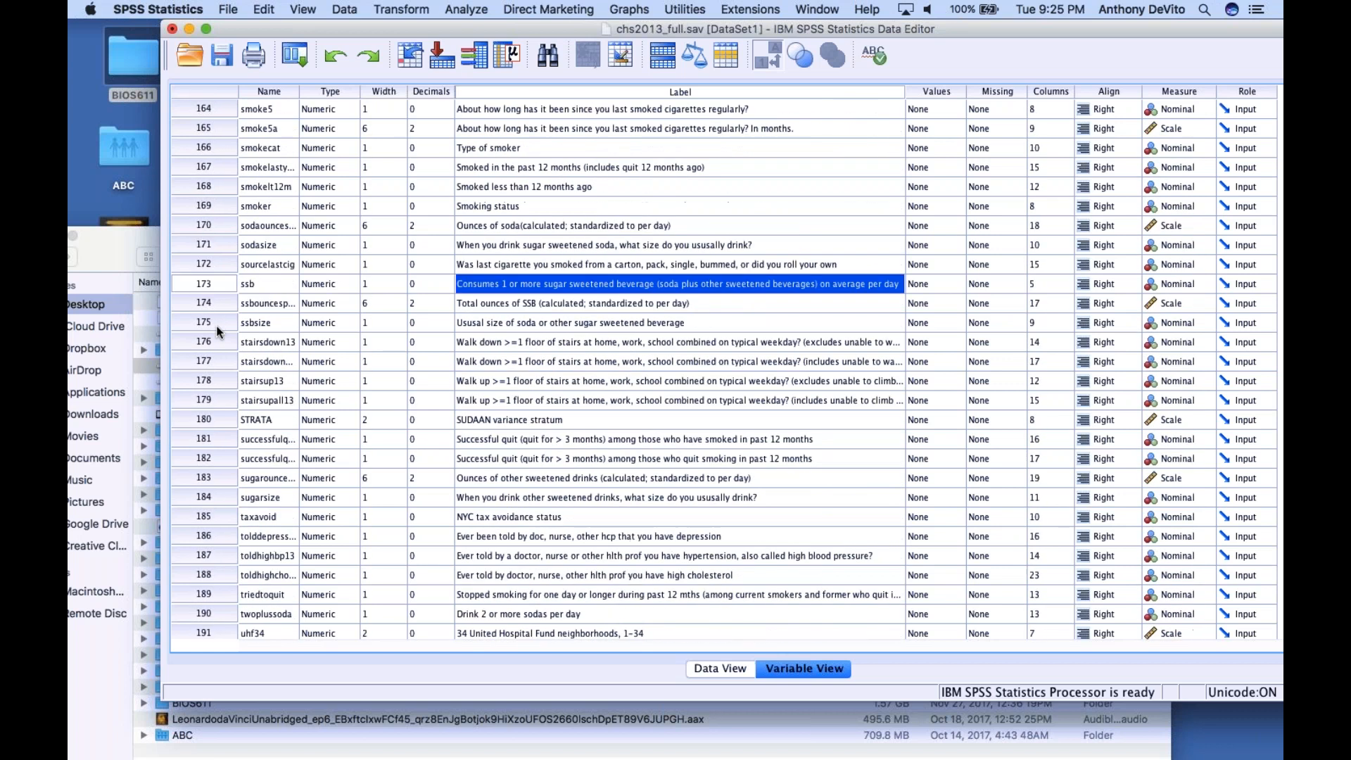
pyautogui.scroll(-1, 218, 331)
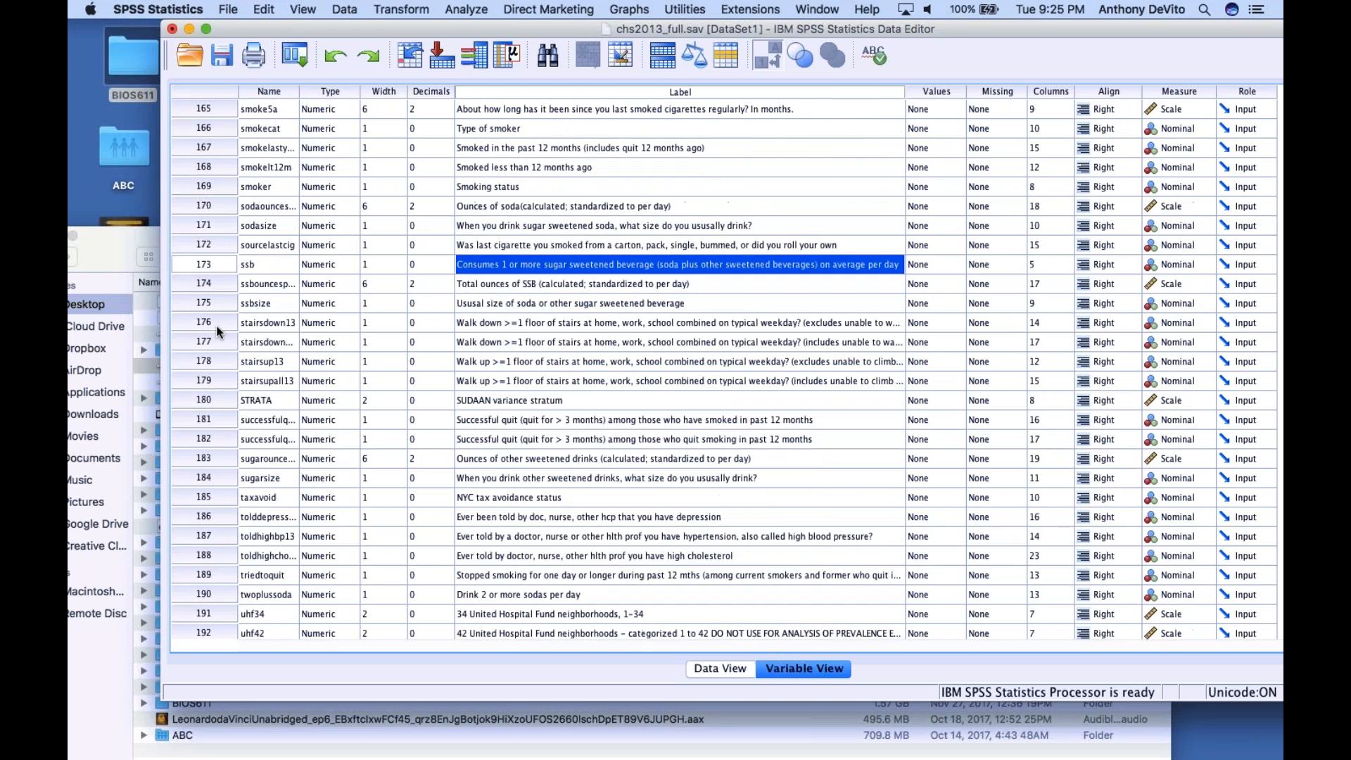
pyautogui.click(202, 265)
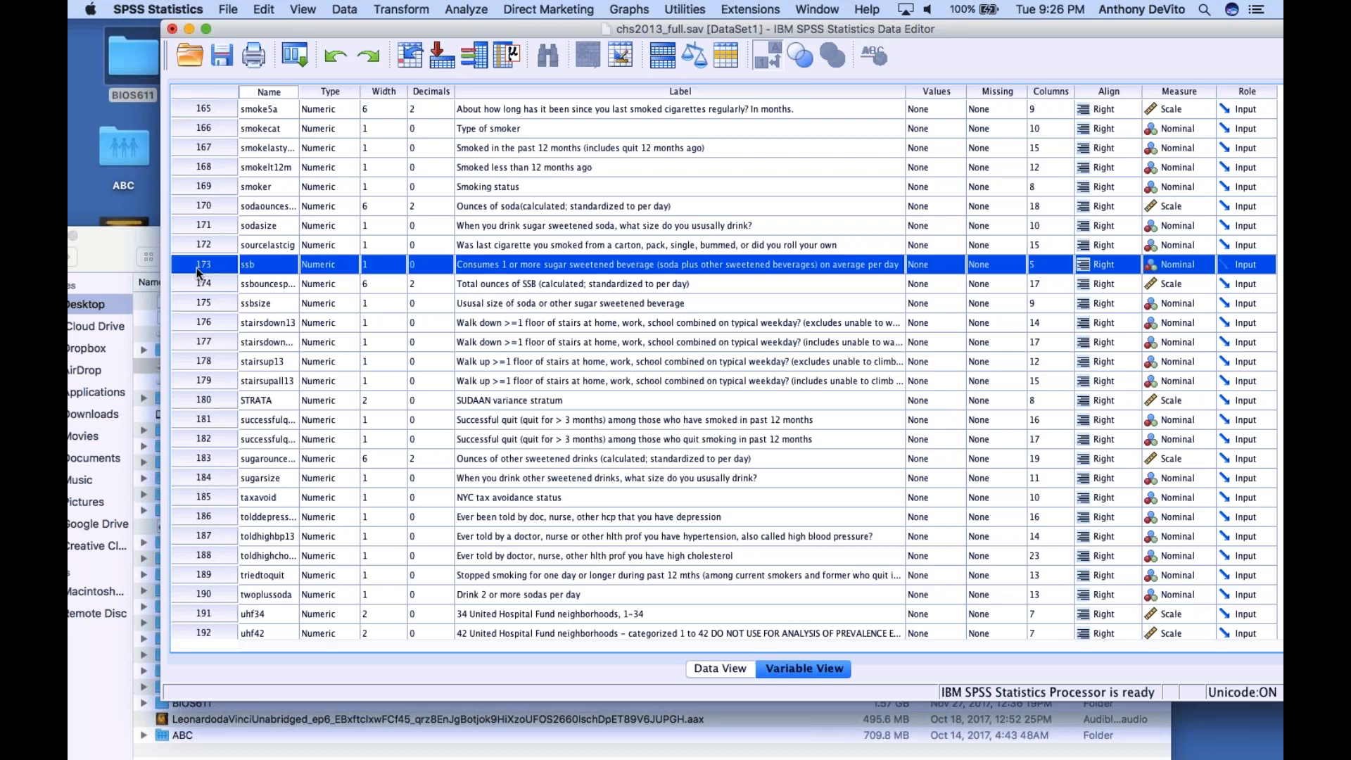
pyautogui.moveTo(196, 267); pyautogui.dragTo(208, 458)
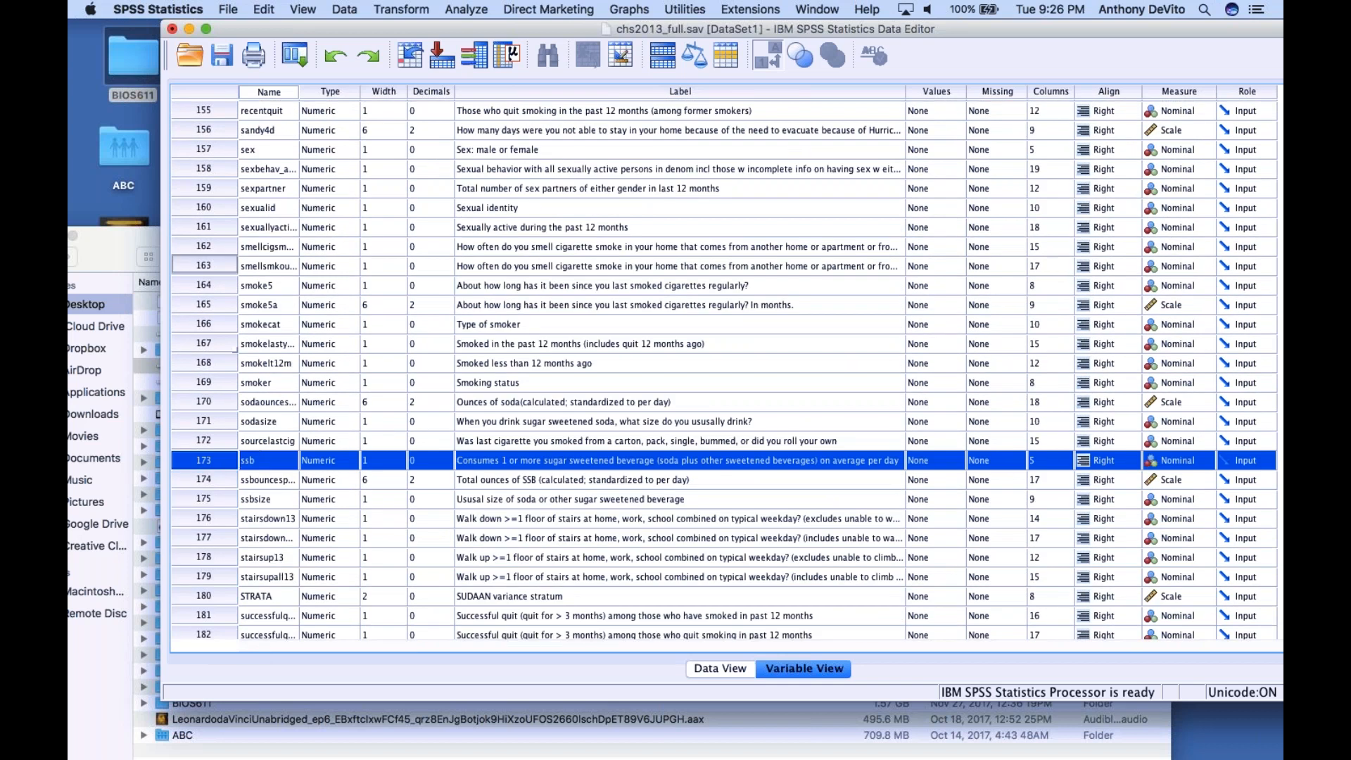
# Delete the first 25 variables listed above bmi, from the air conditioner variable through the birth control pill variable
pyautogui.scroll(20, 225, 487)
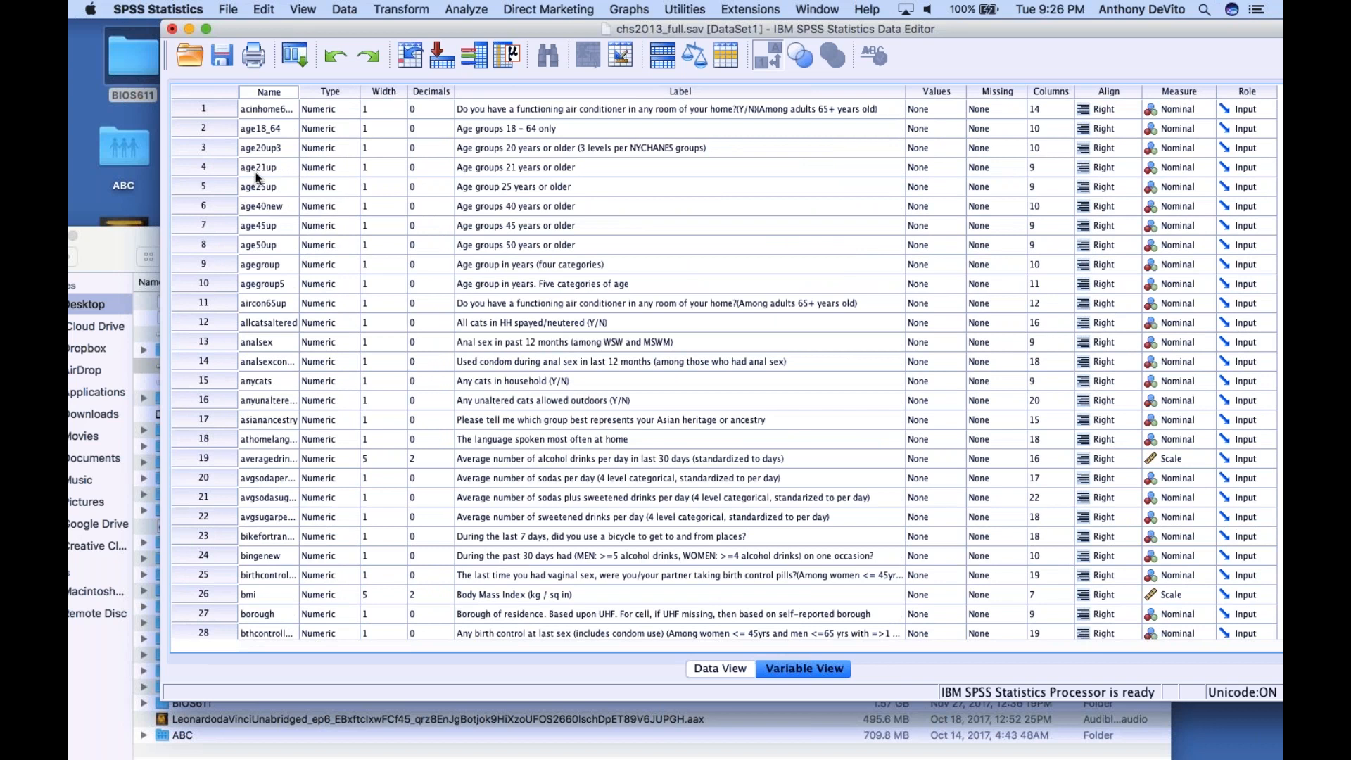
pyautogui.click(202, 107)
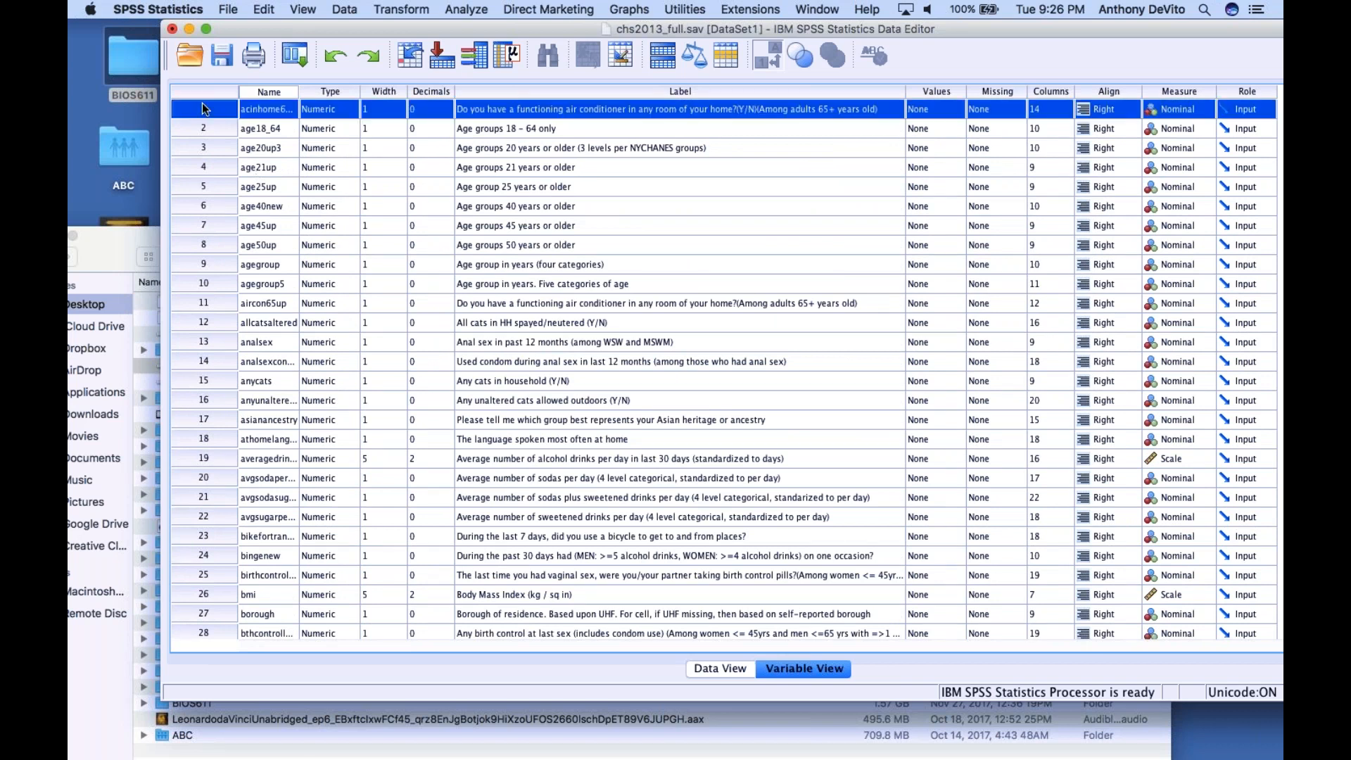
pyautogui.scroll(-6, 301, 345)
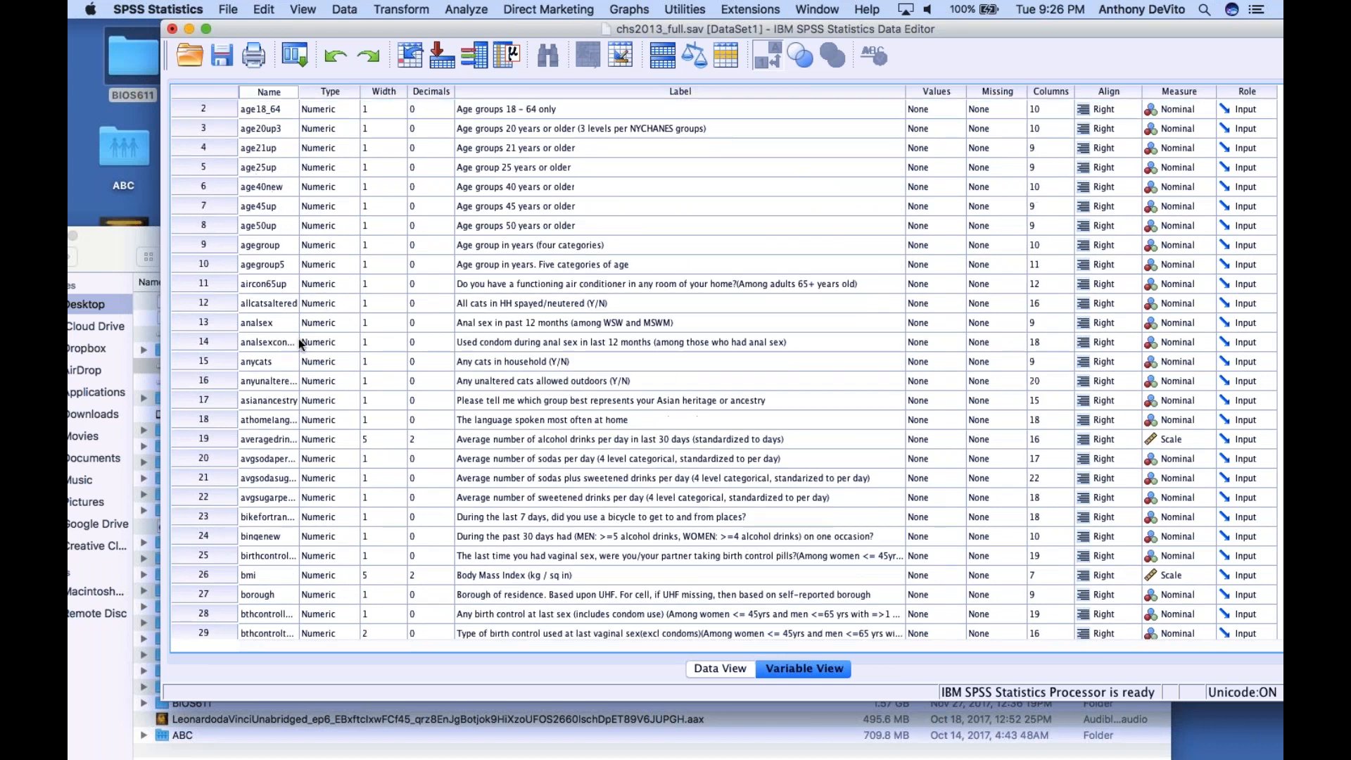
pyautogui.scroll(-3, 301, 344)
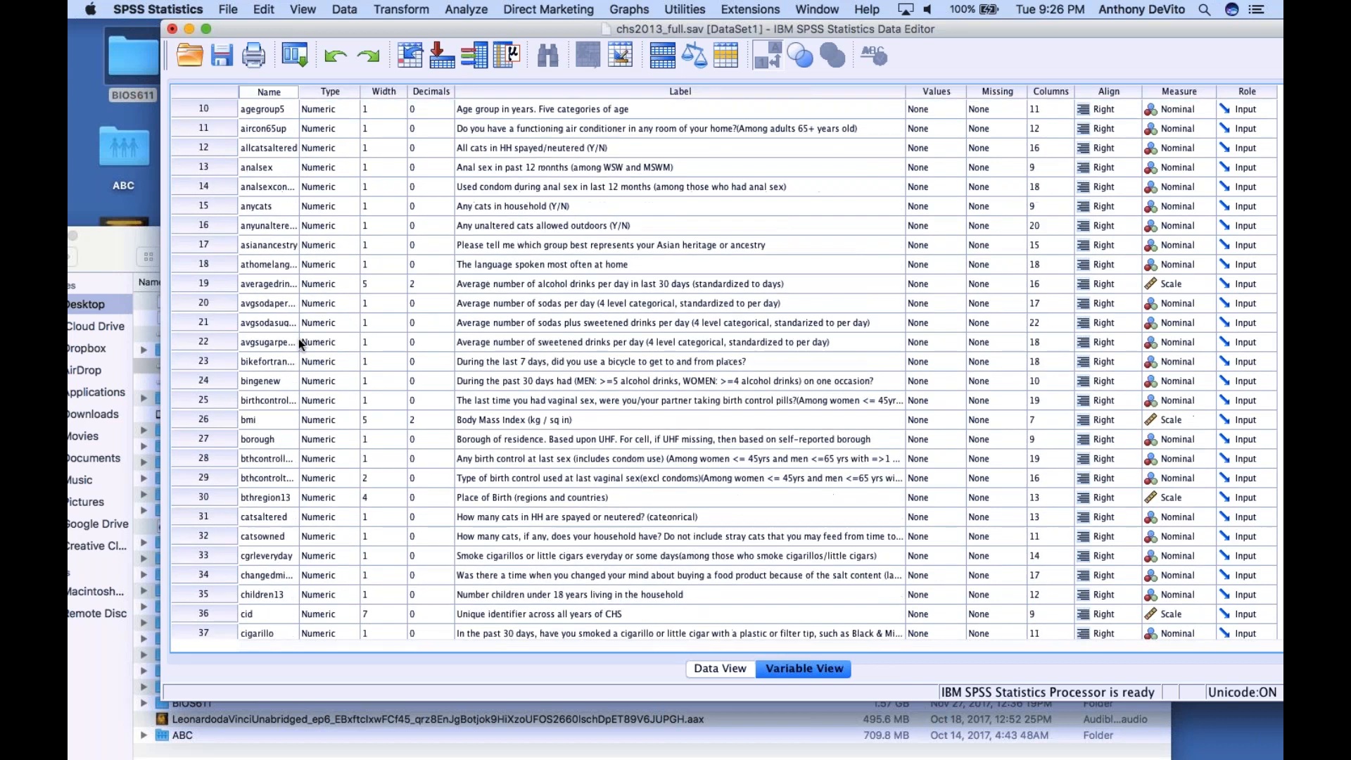
pyautogui.scroll(-6, 300, 345)
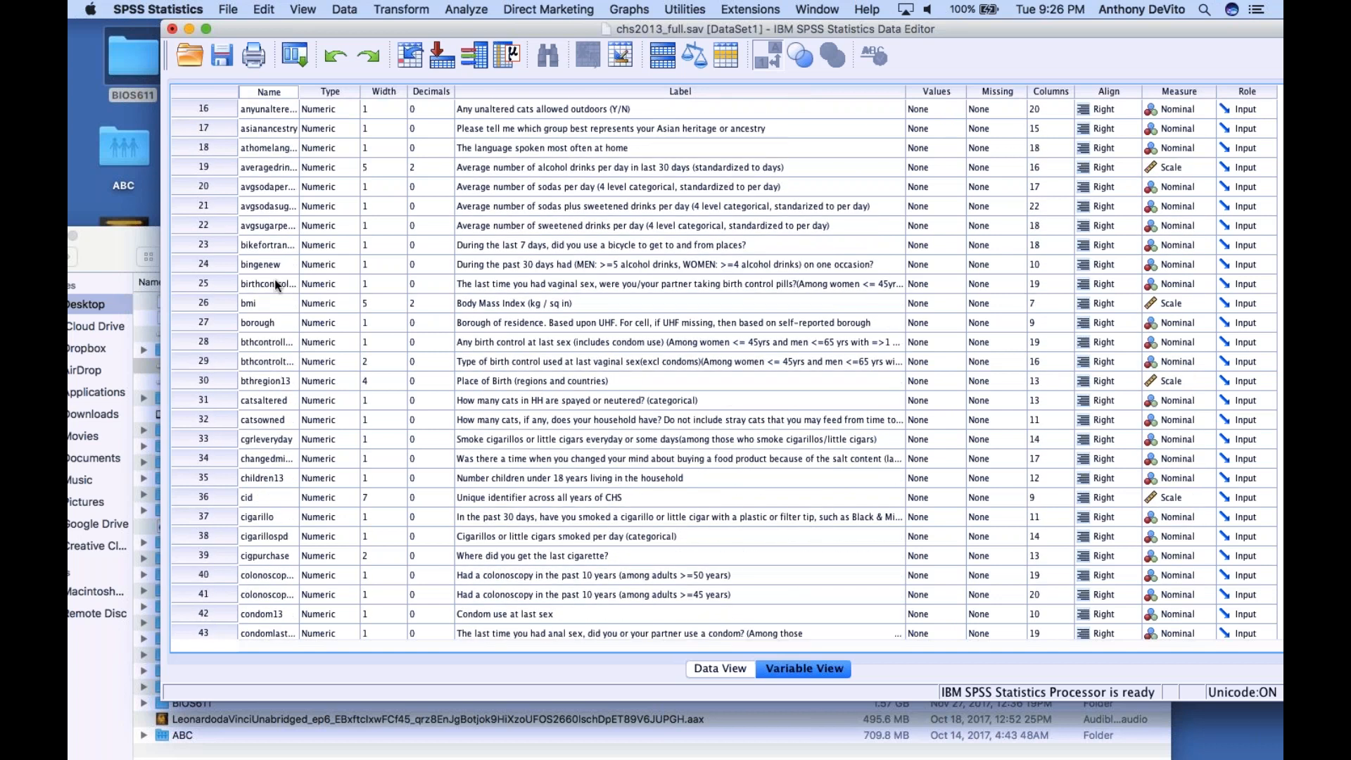
pyautogui.click(274, 284)
pyautogui.scroll(-7, 276, 285)
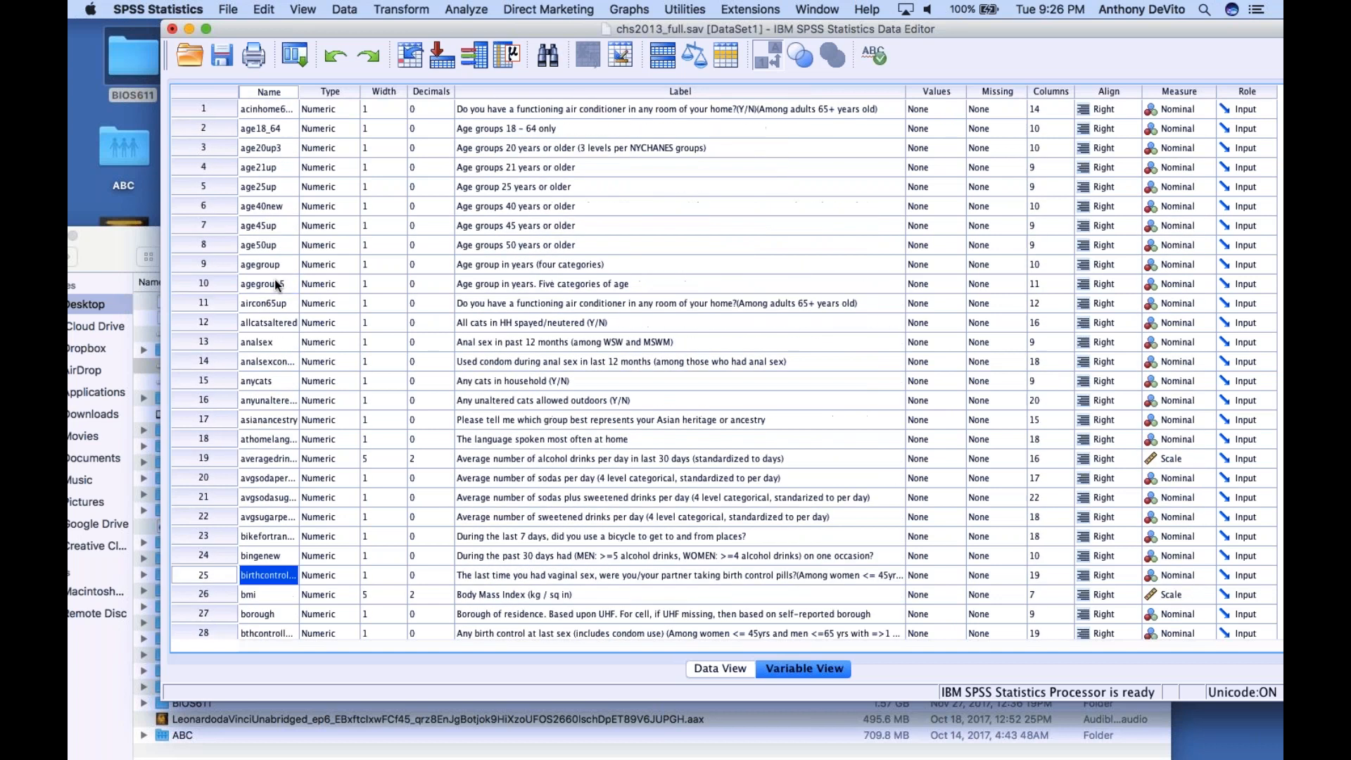
pyautogui.click(211, 144)
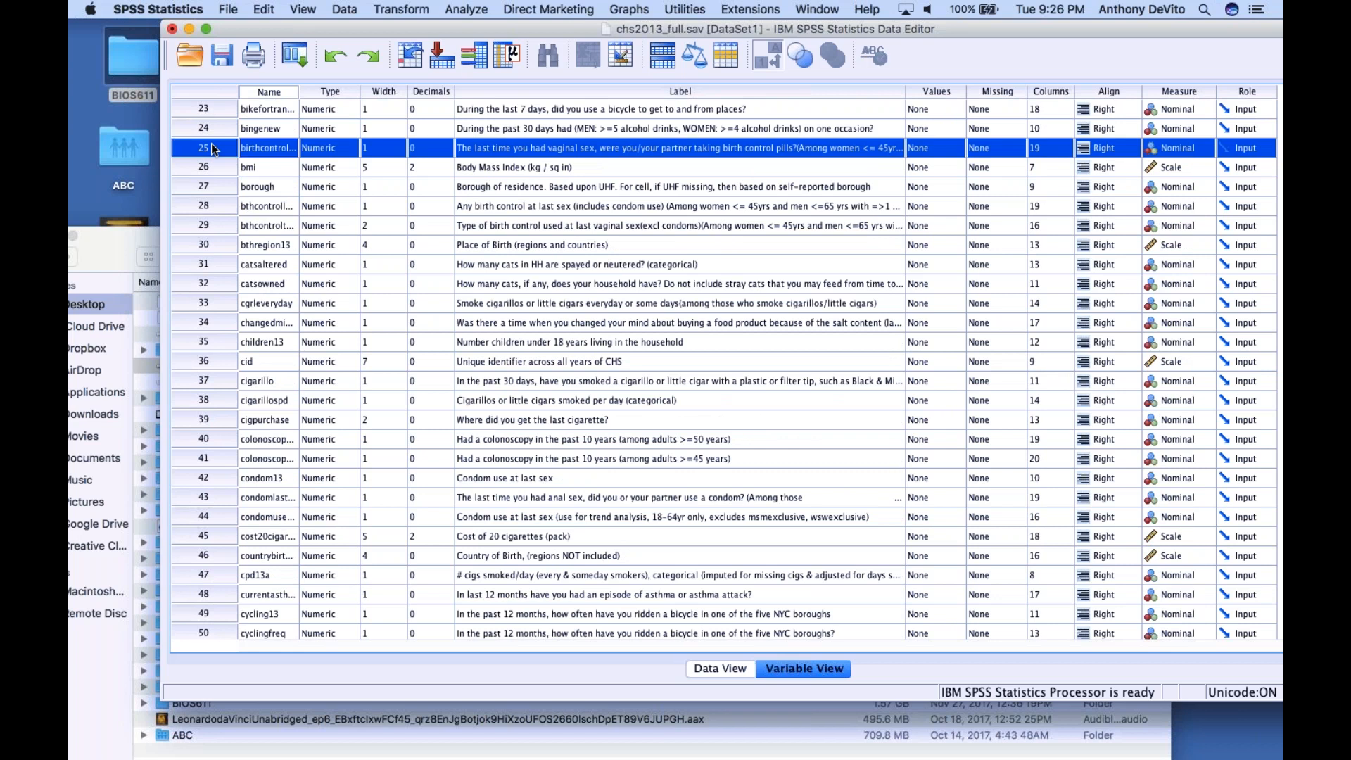
pyautogui.scroll(10, 211, 143)
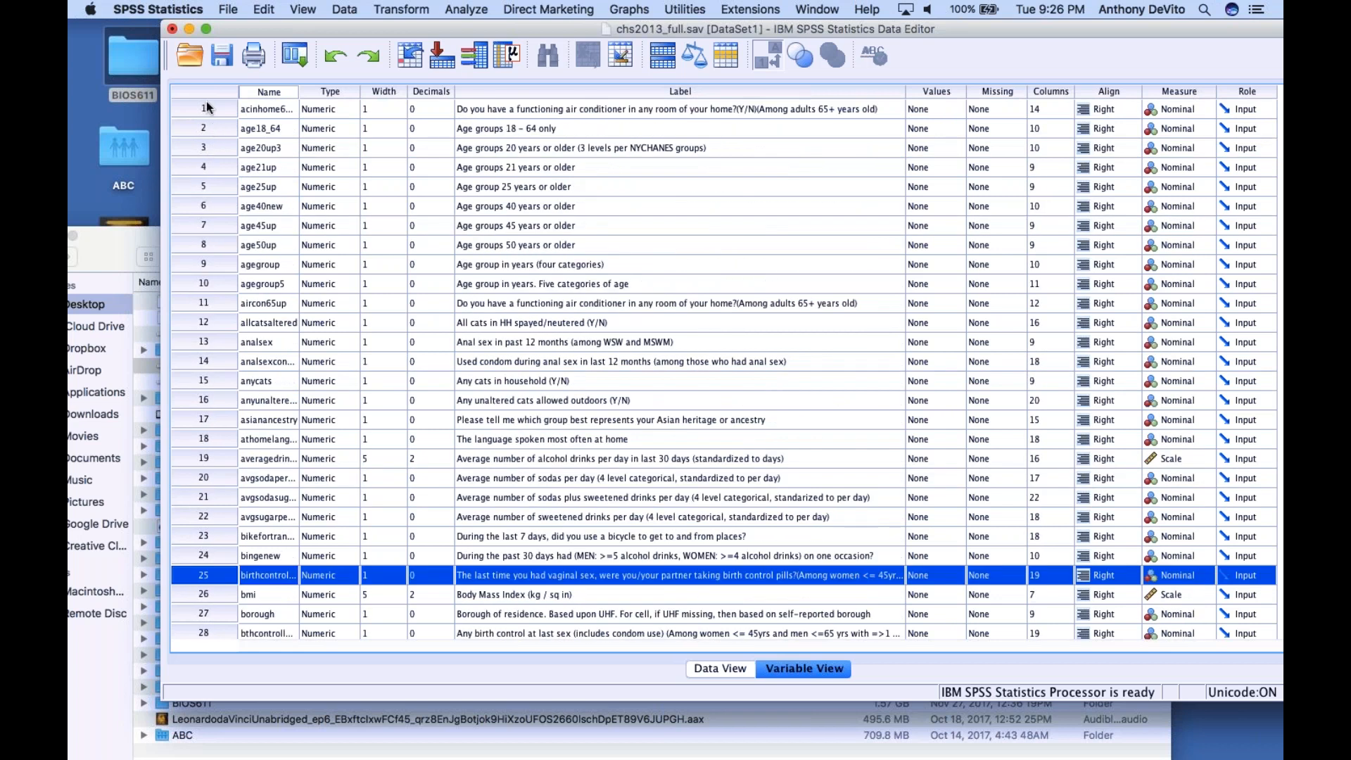
pyautogui.keyDown('shift'); pyautogui.click(205, 102); pyautogui.keyUp('shift')
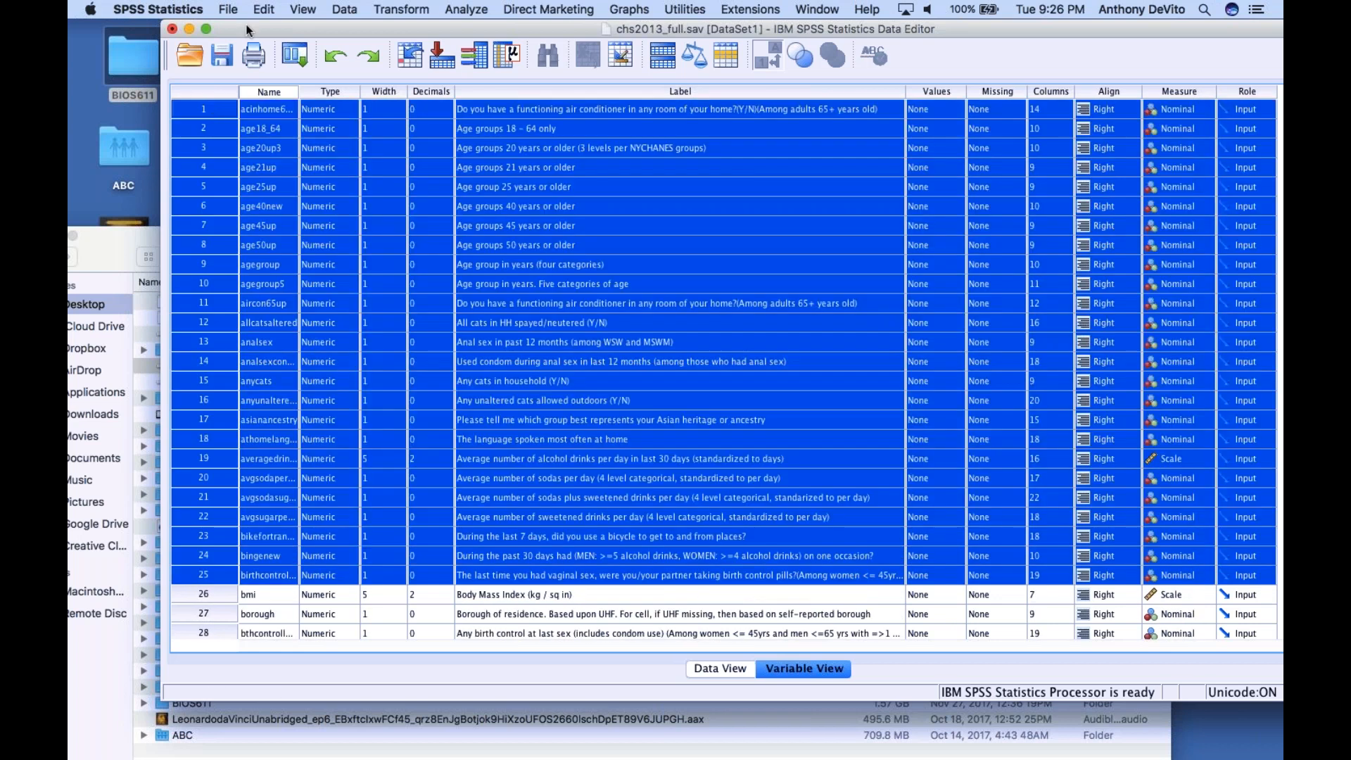
pyautogui.click(264, 8)
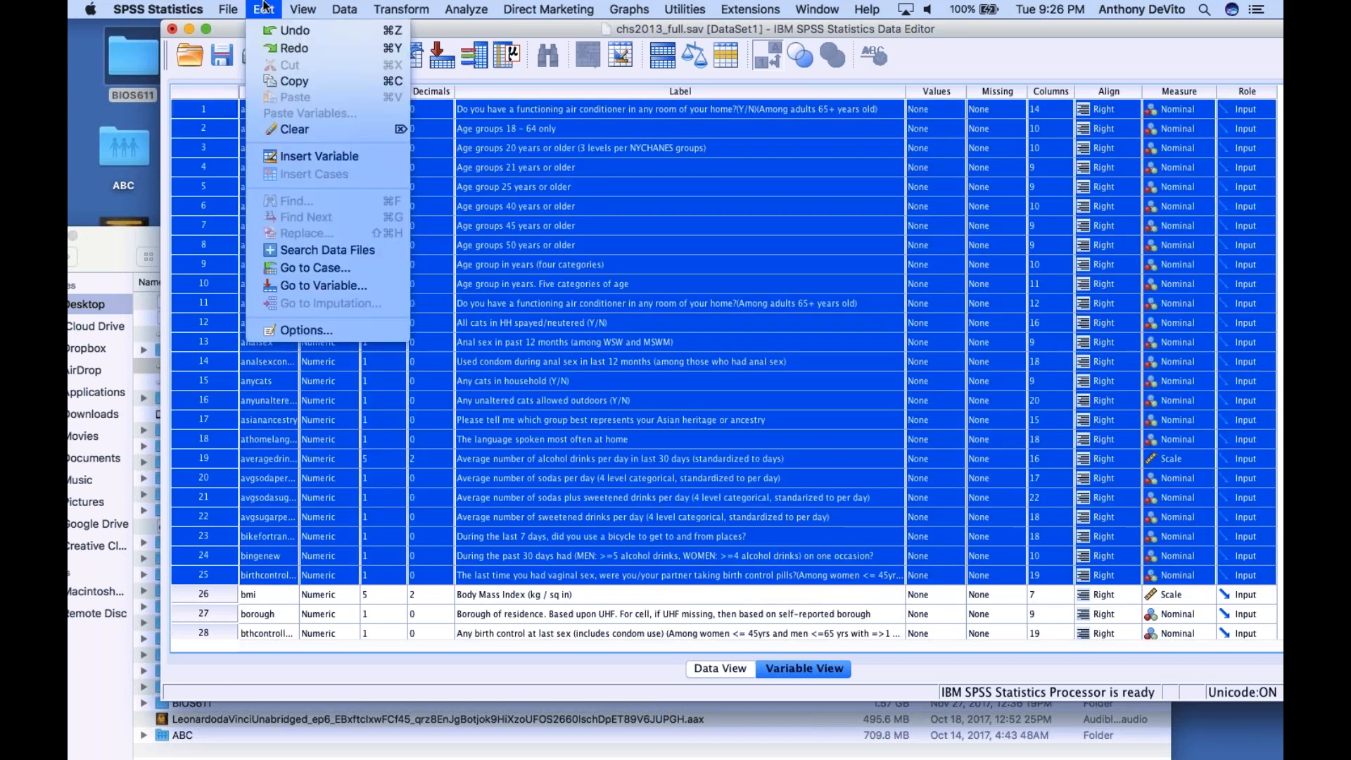
pyautogui.click(291, 129)
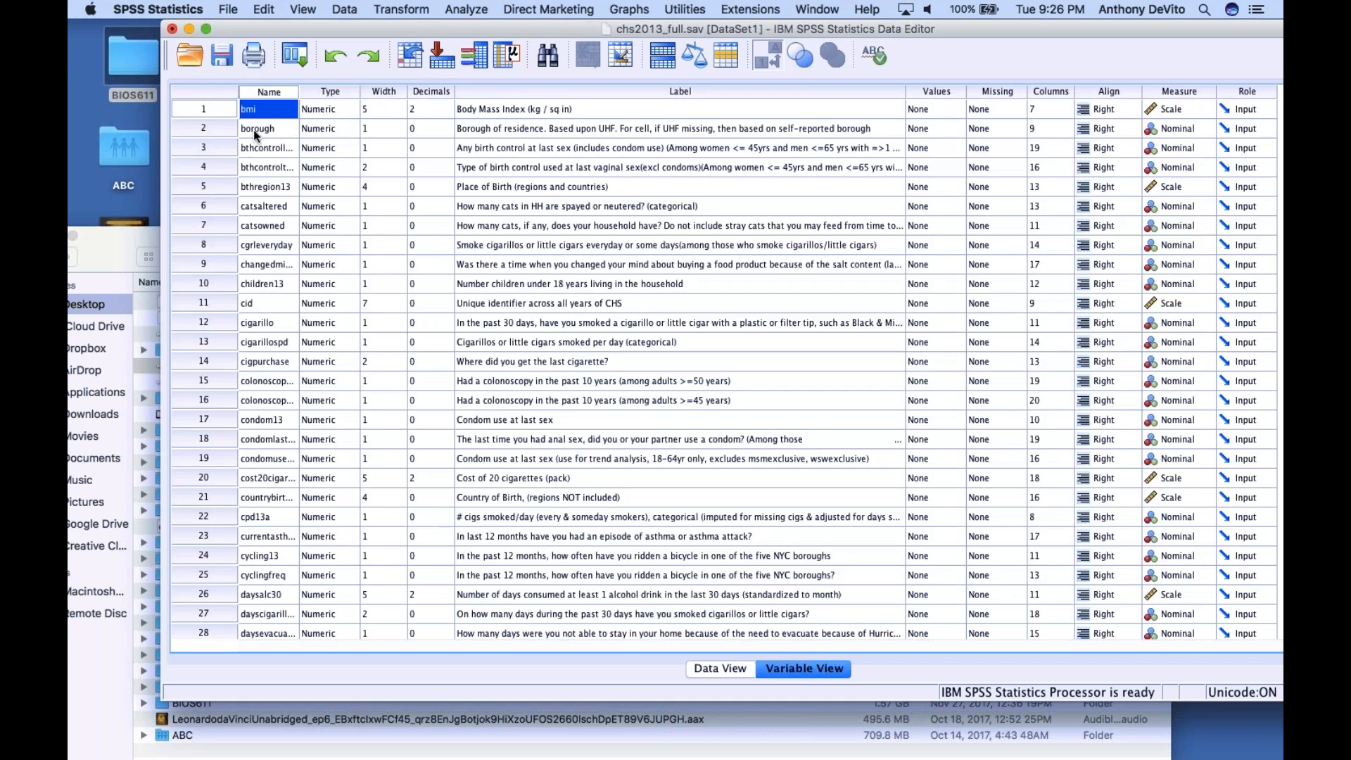
# Delete the 27 variables between borough and demog1, from the any-birth-control variable through the categorical days-smoked-cigarillos variable
pyautogui.click(207, 149)
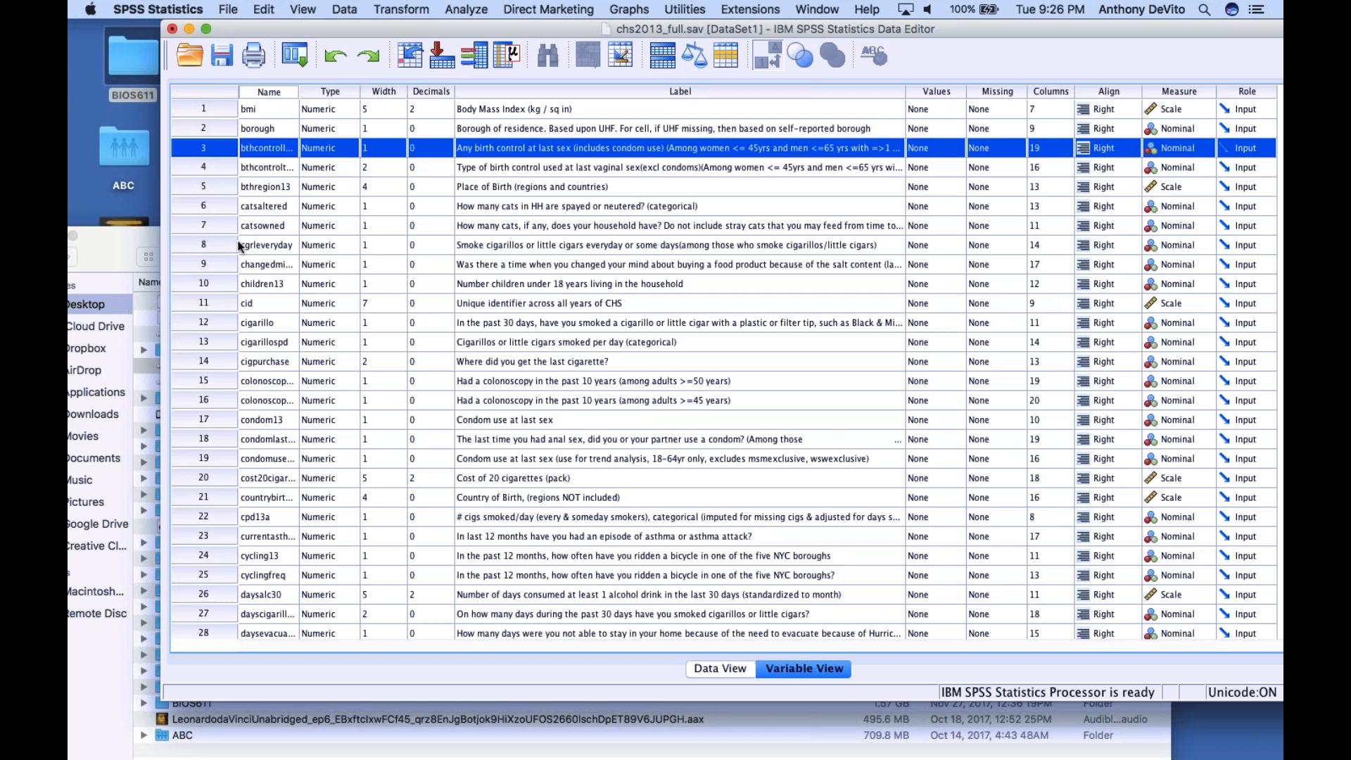
pyautogui.scroll(-6, 218, 297)
pyautogui.scroll(-3, 218, 297)
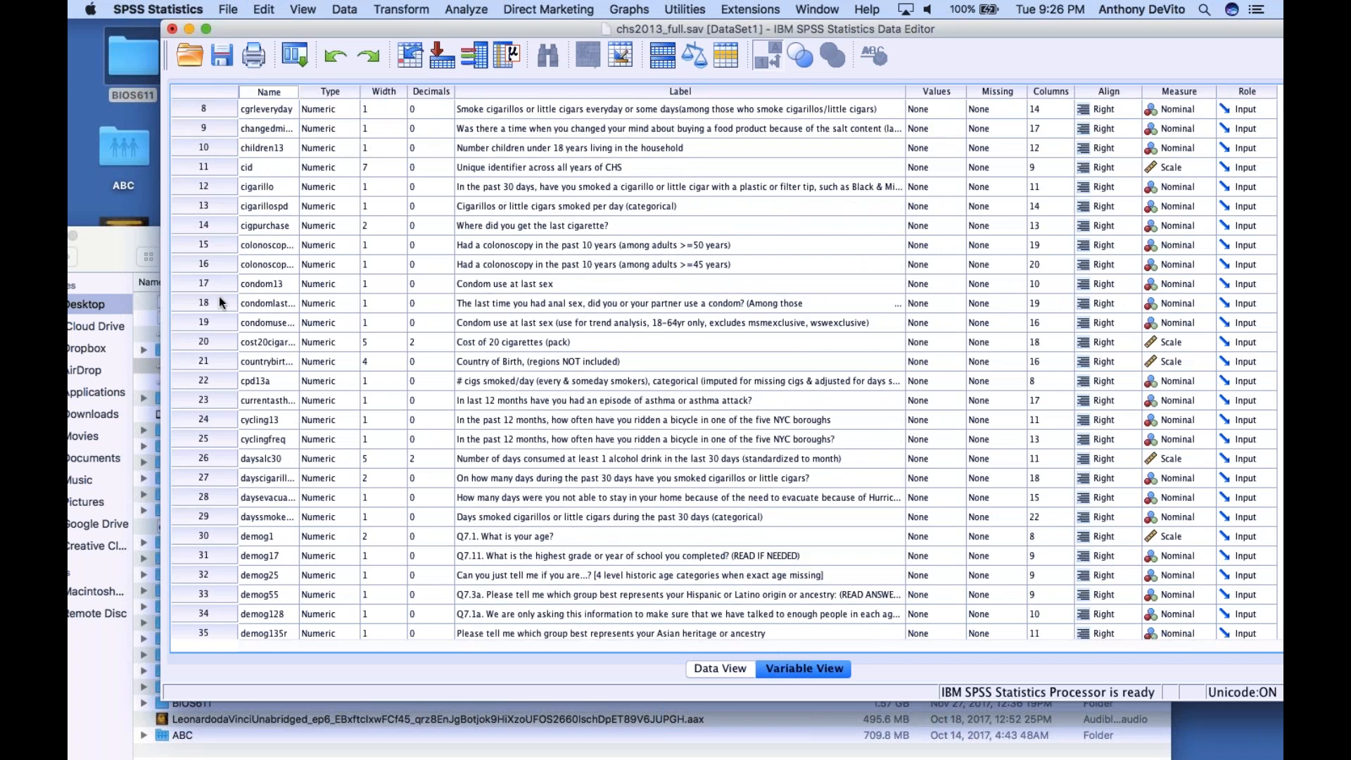
pyautogui.scroll(-2, 218, 297)
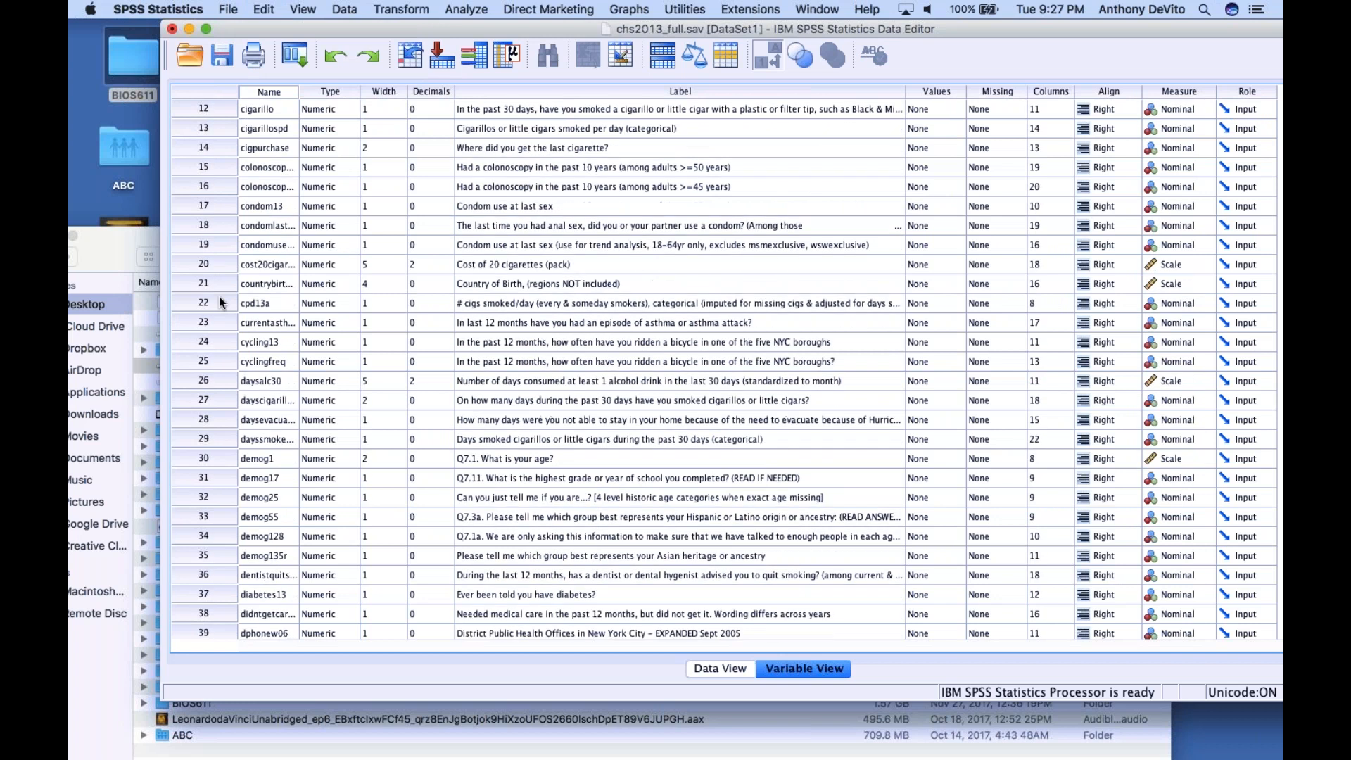
pyautogui.scroll(-2, 218, 297)
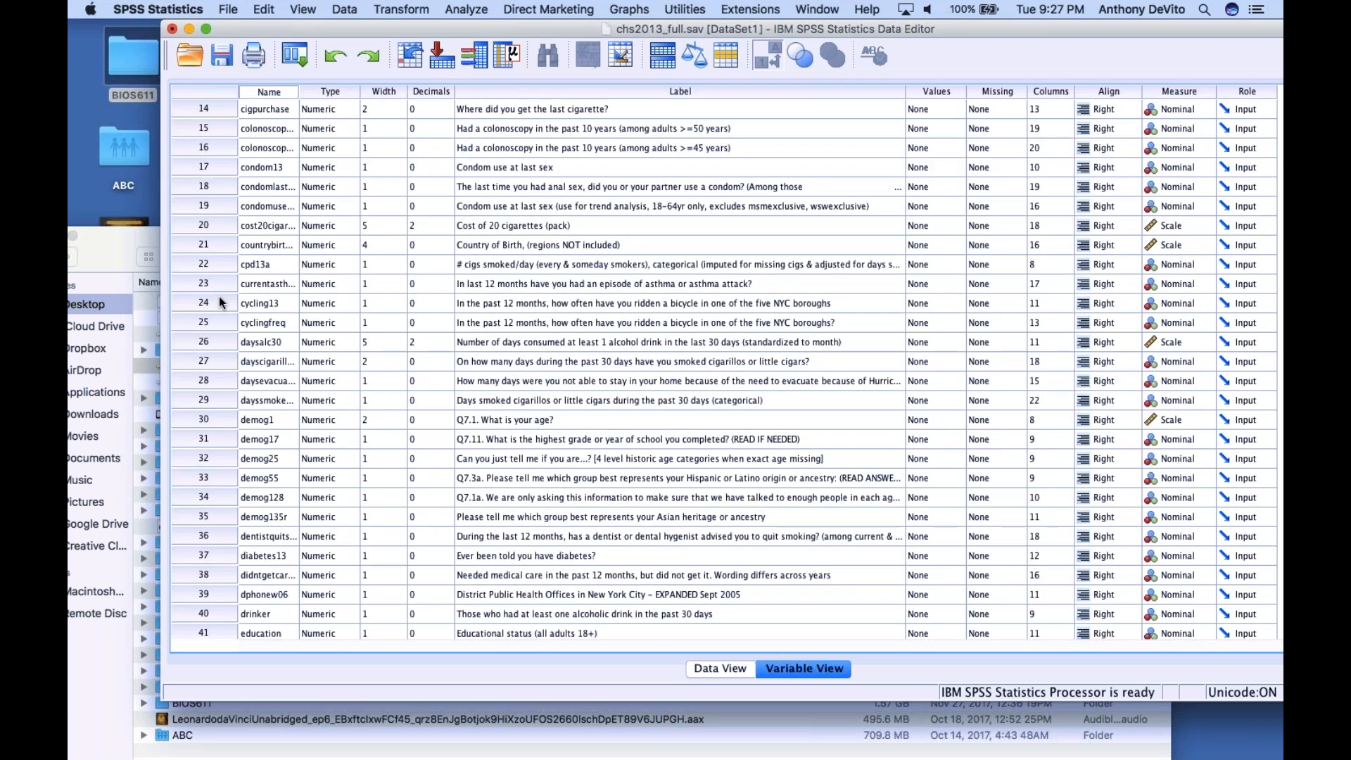
pyautogui.scroll(-2, 219, 297)
pyautogui.scroll(-2, 219, 302)
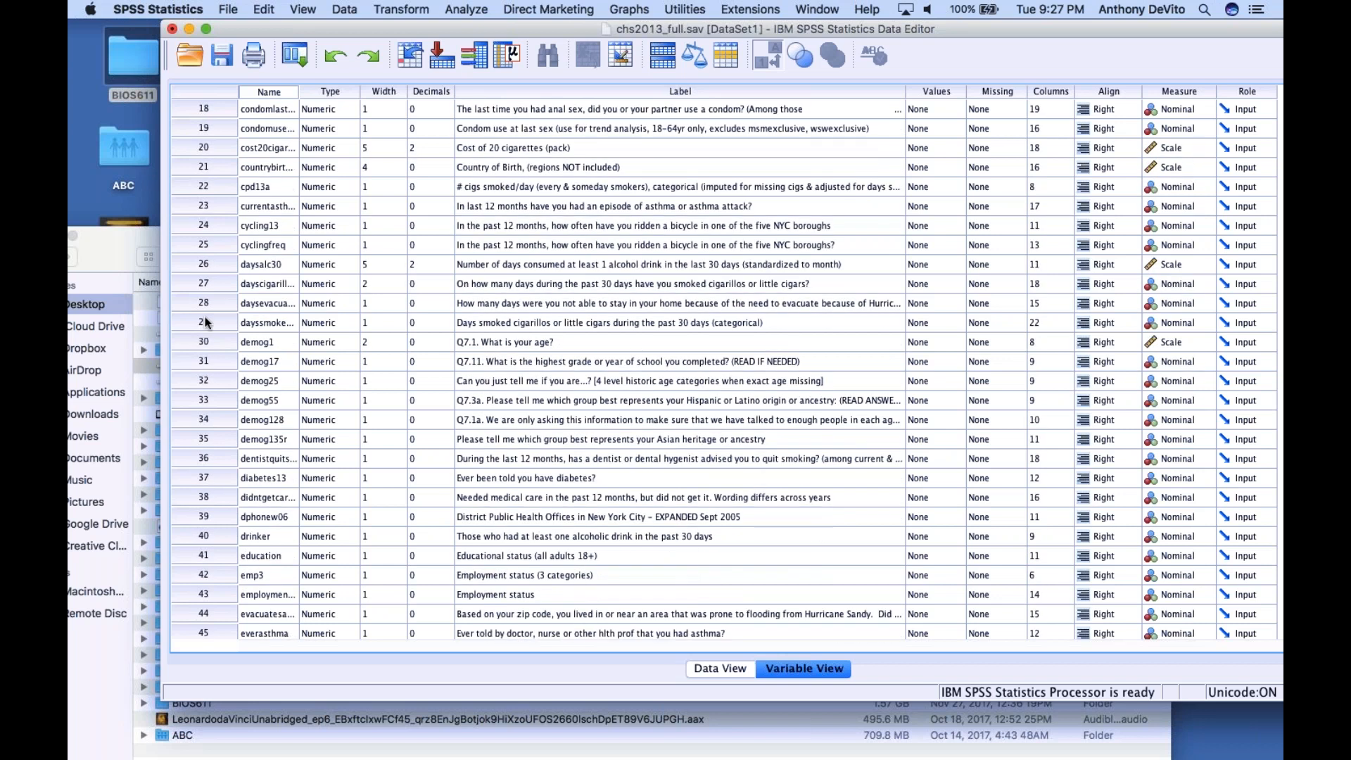
pyautogui.keyDown('shift'); pyautogui.click(206, 321); pyautogui.keyUp('shift')
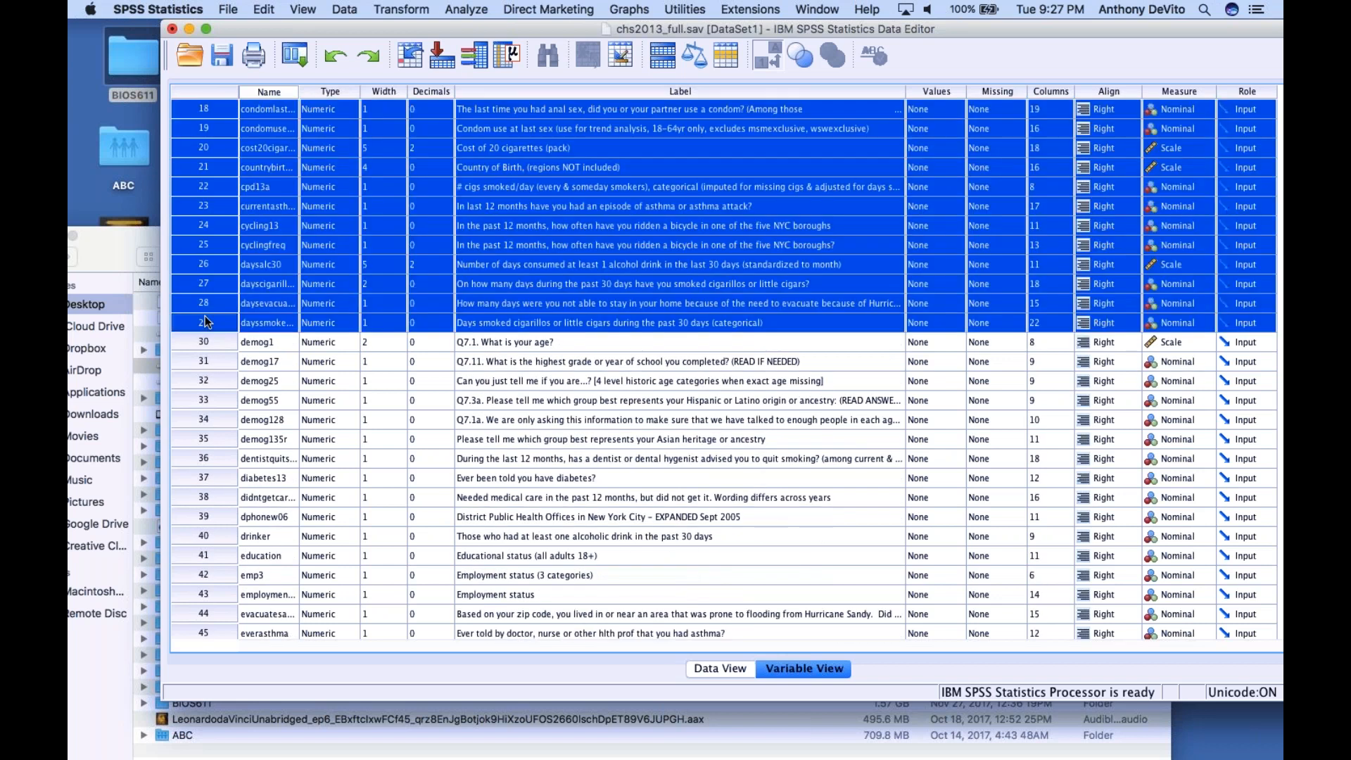
pyautogui.click(259, 8)
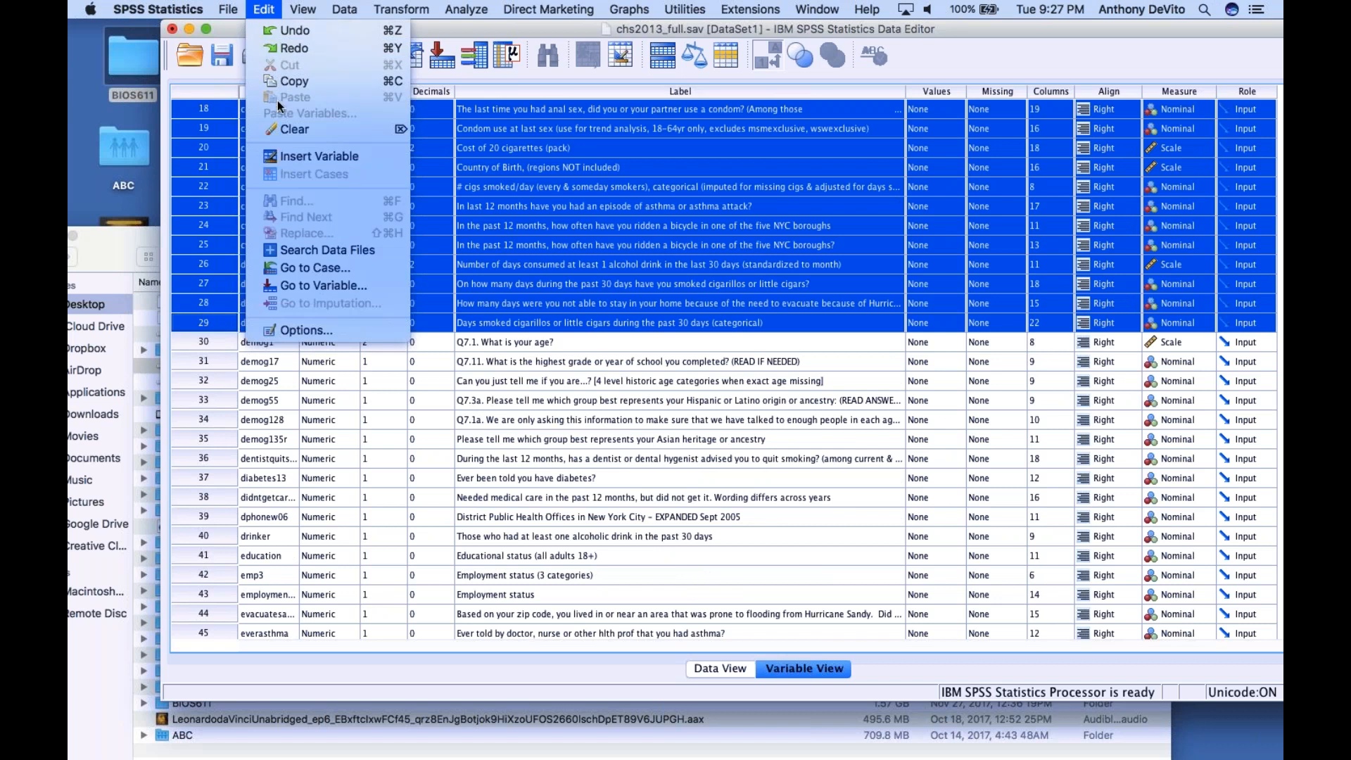
pyautogui.click(282, 125)
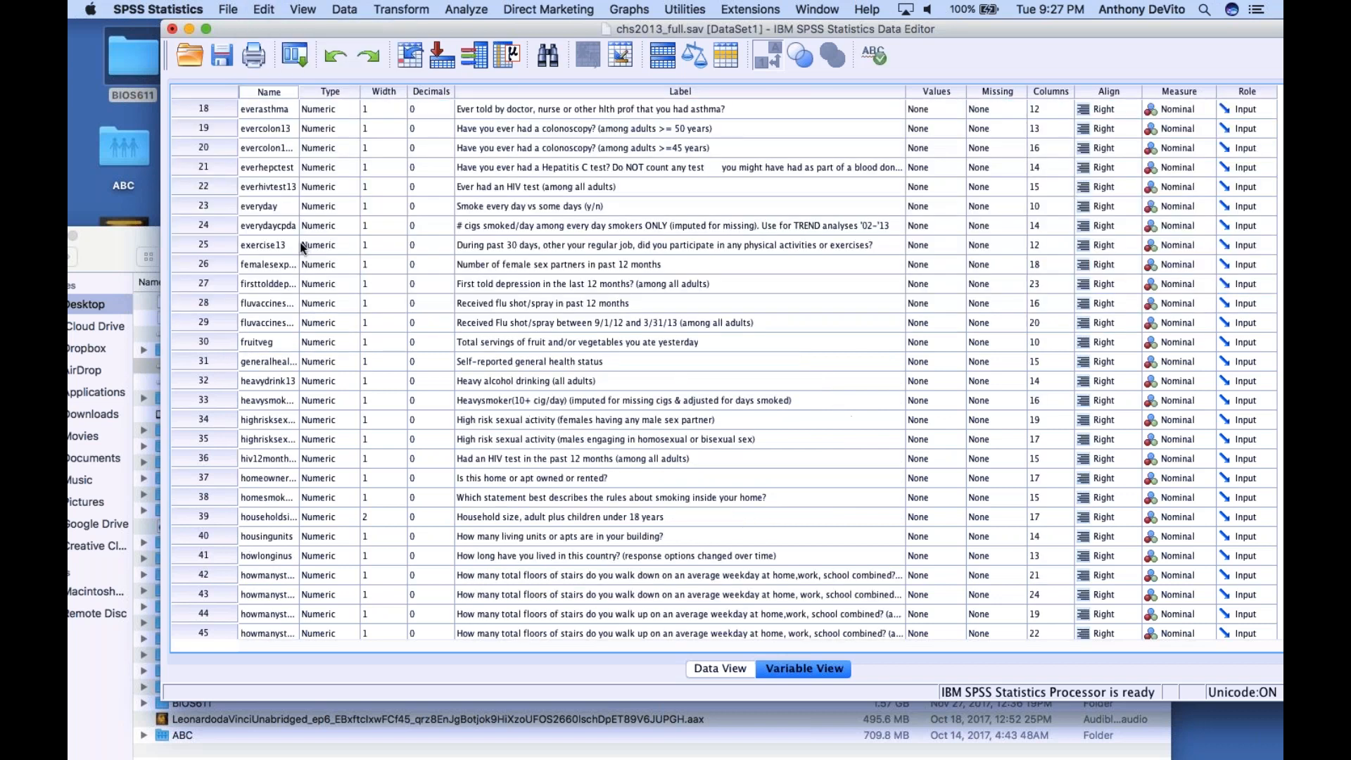
pyautogui.scroll(5, 329, 362)
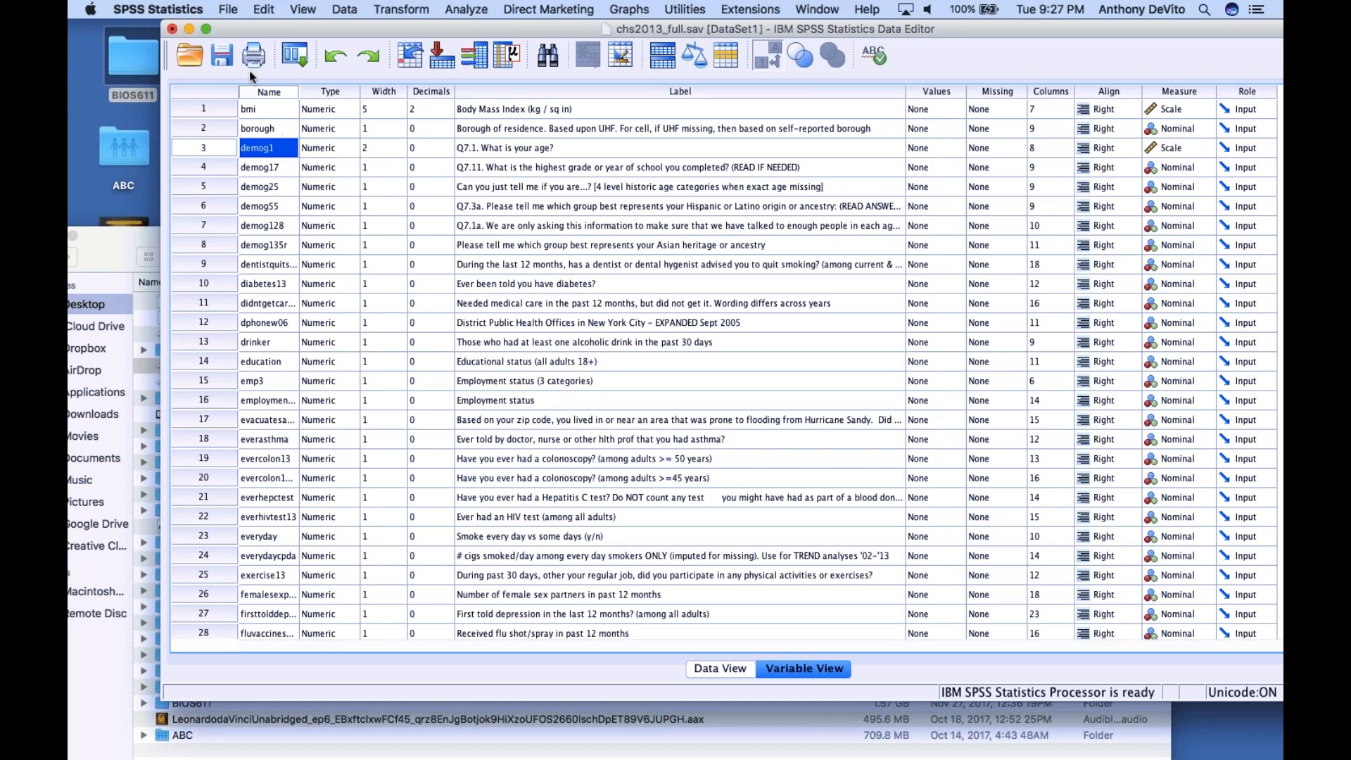
# Delete the variables between demog1 and diabetes13, from demog17 through the dentist's quit-smoking advice variable
pyautogui.scroll(-1, 264, 271)
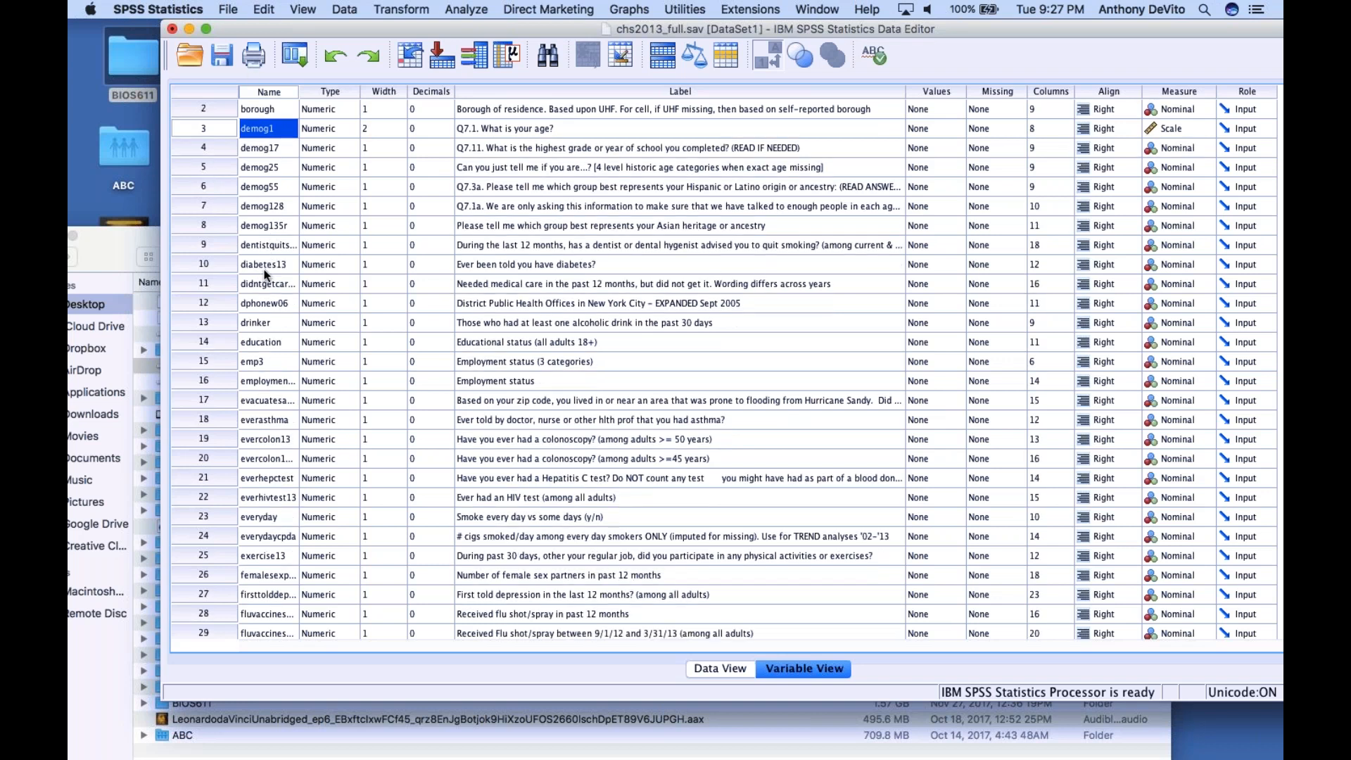
pyautogui.click(218, 145)
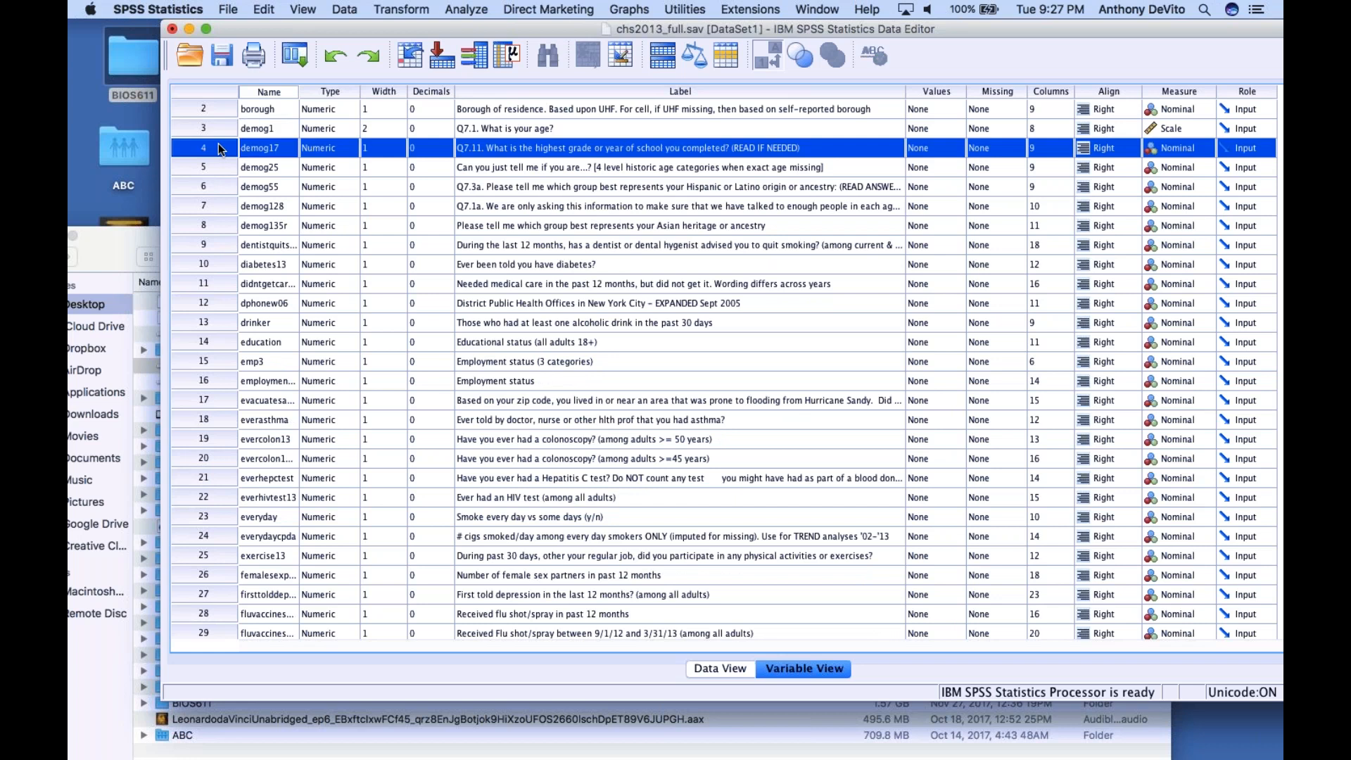
pyautogui.scroll(-2, 277, 386)
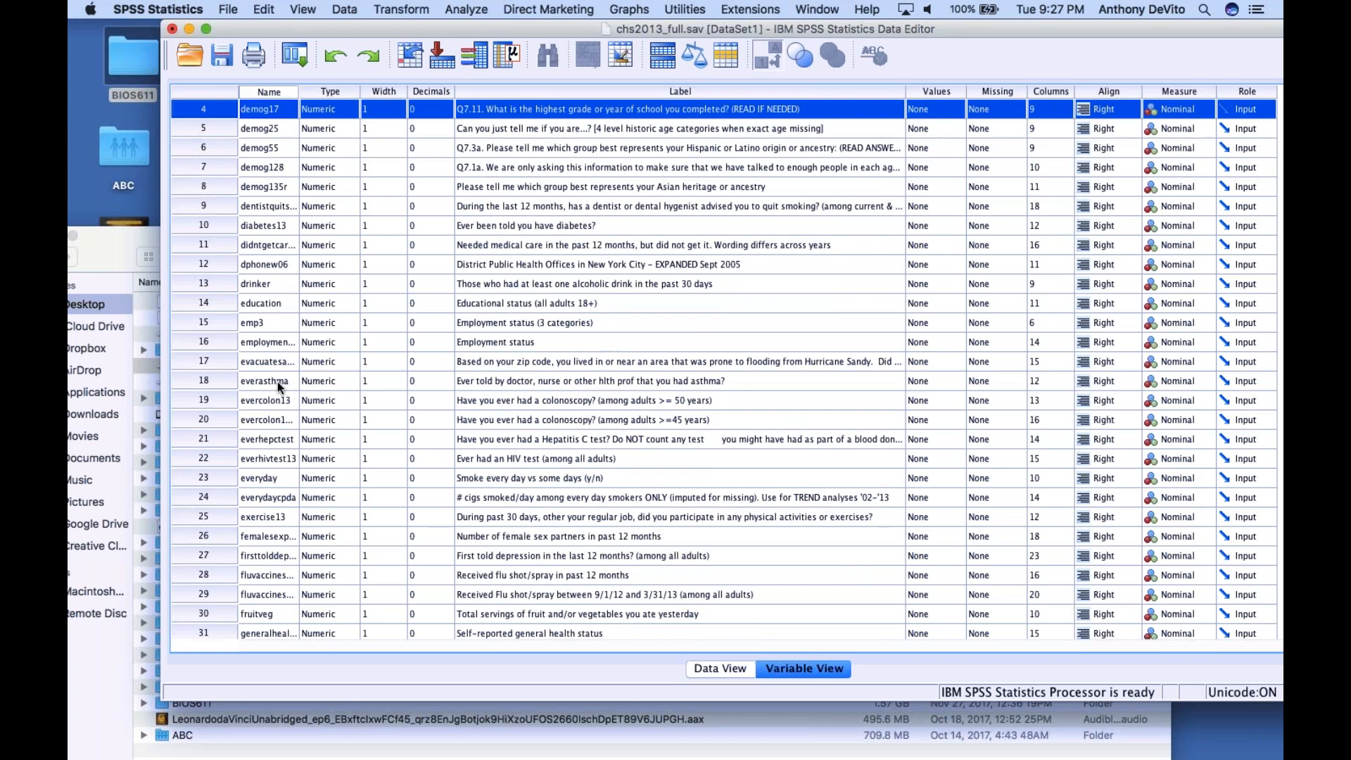
pyautogui.scroll(-1, 280, 386)
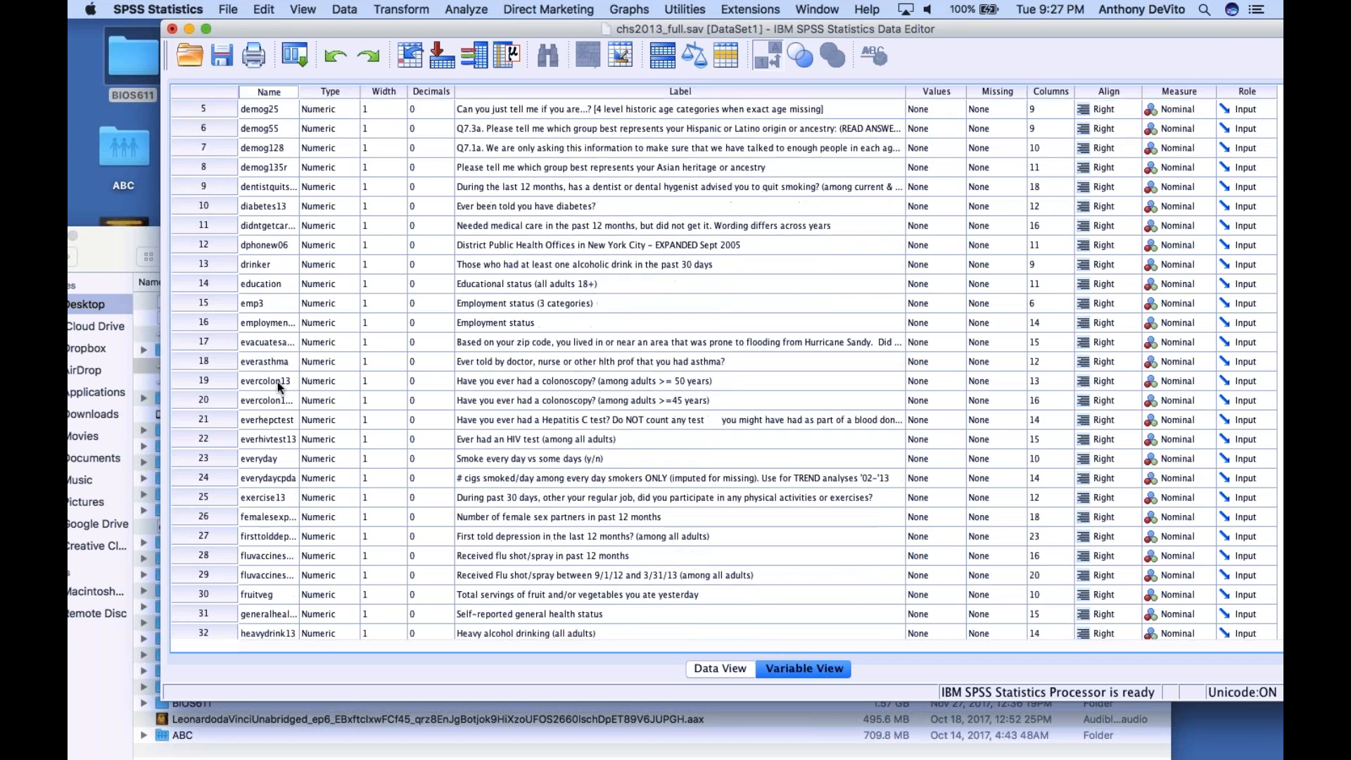
pyautogui.keyDown('shift'); pyautogui.click(207, 186); pyautogui.keyUp('shift')
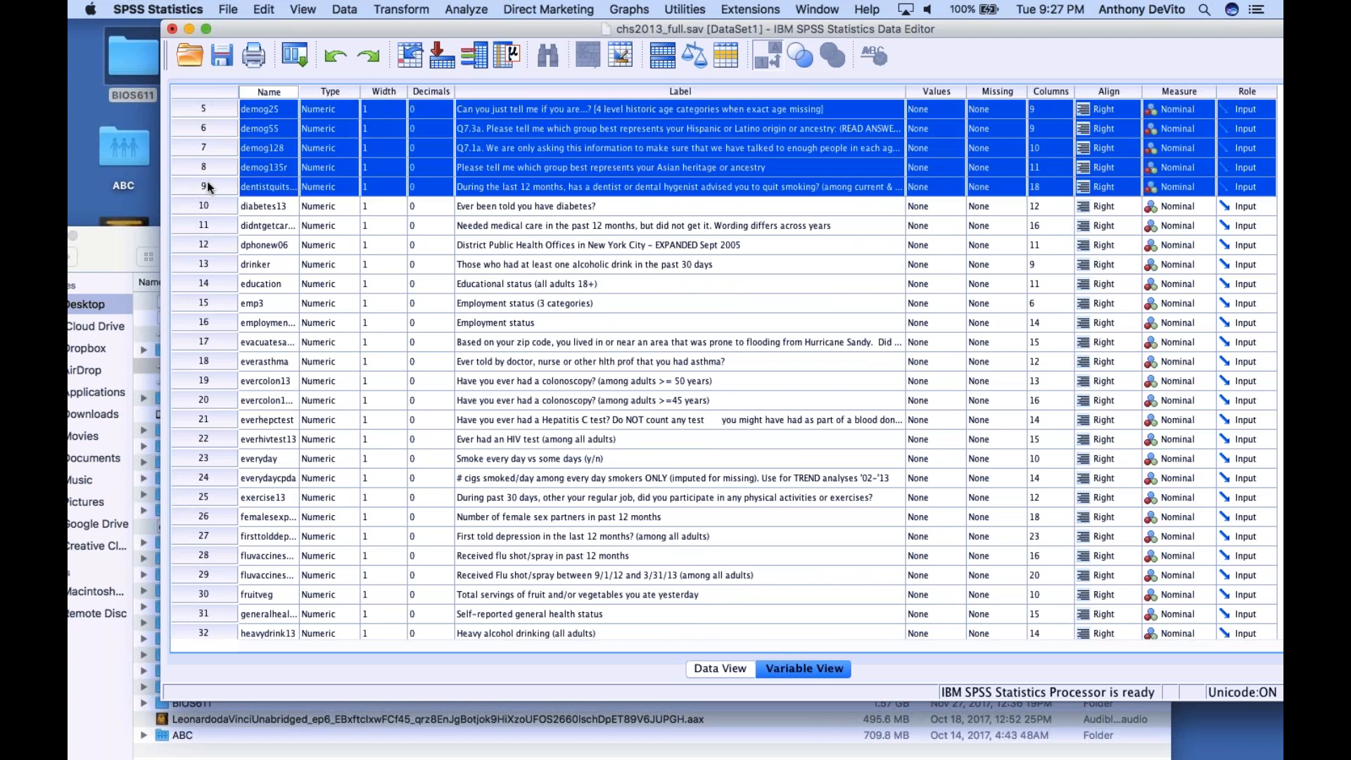
pyautogui.click(255, 9)
pyautogui.click(294, 128)
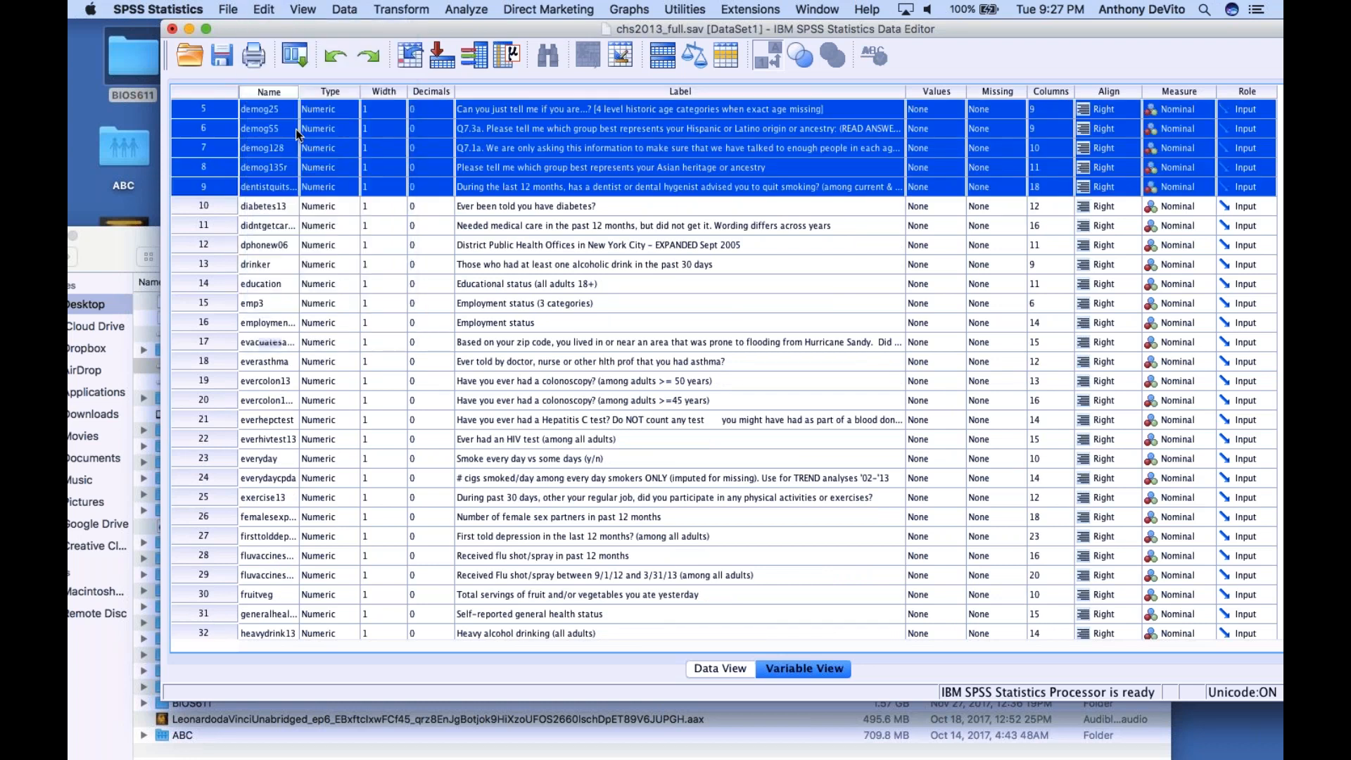
# Delete the variables between diabetes13 and everasthma, from the needed-medical-care variable through the Hurricane Sandy evacuation variable
pyautogui.scroll(1, 276, 215)
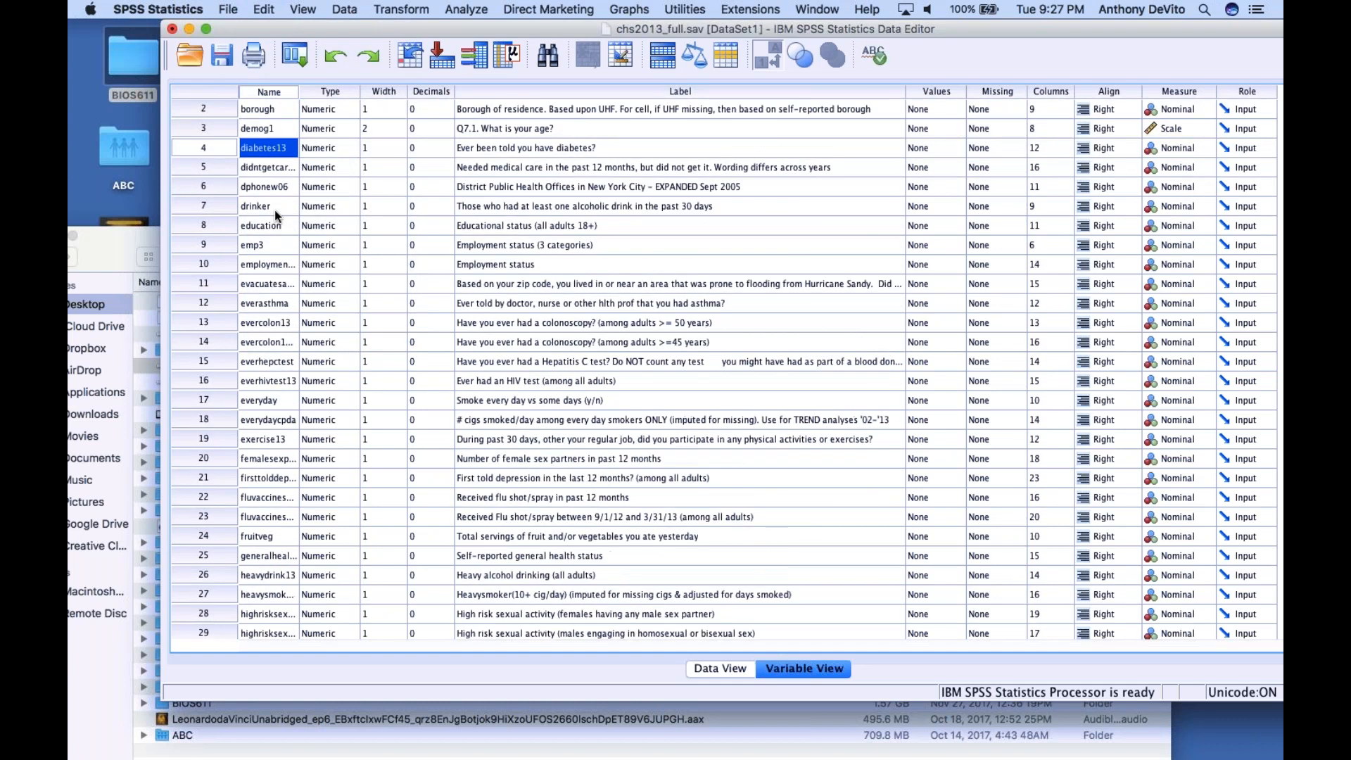
pyautogui.scroll(-1, 275, 210)
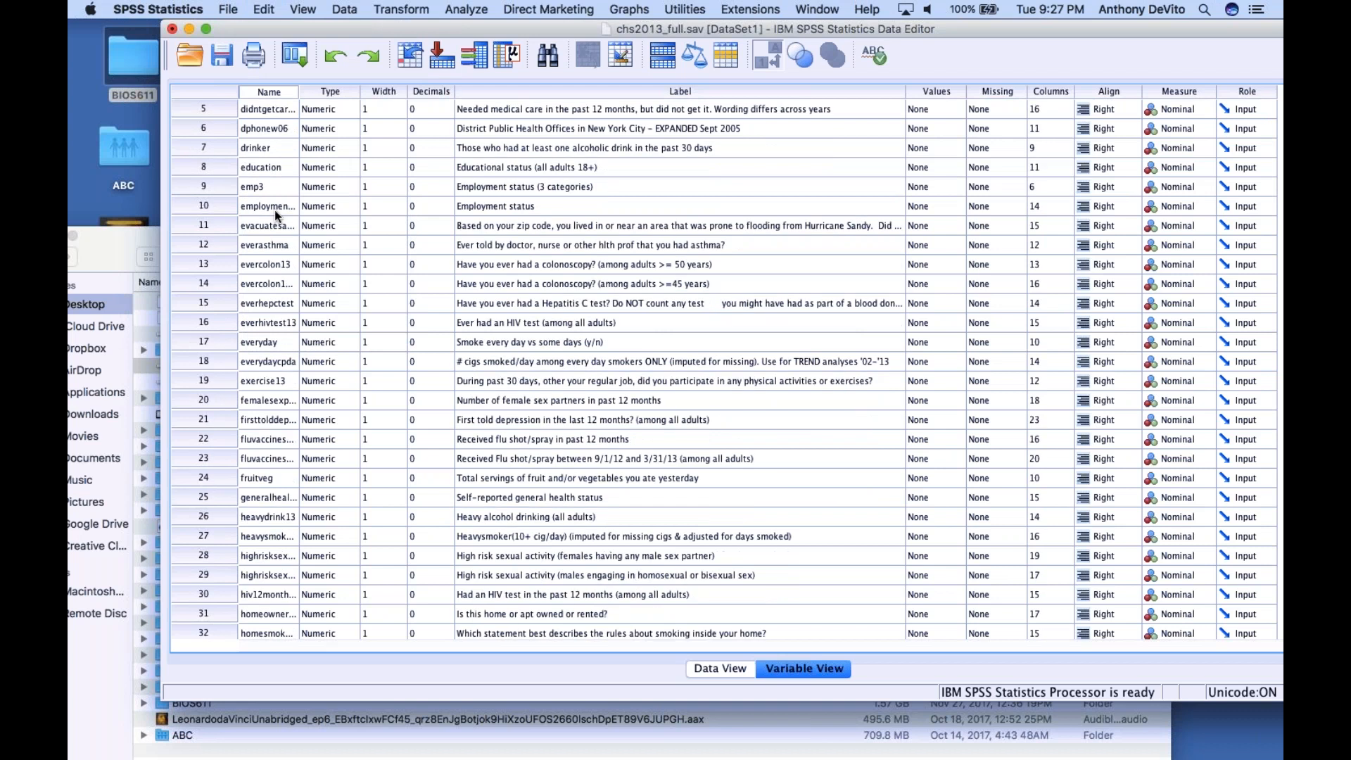
pyautogui.scroll(1, 274, 210)
pyautogui.click(209, 128)
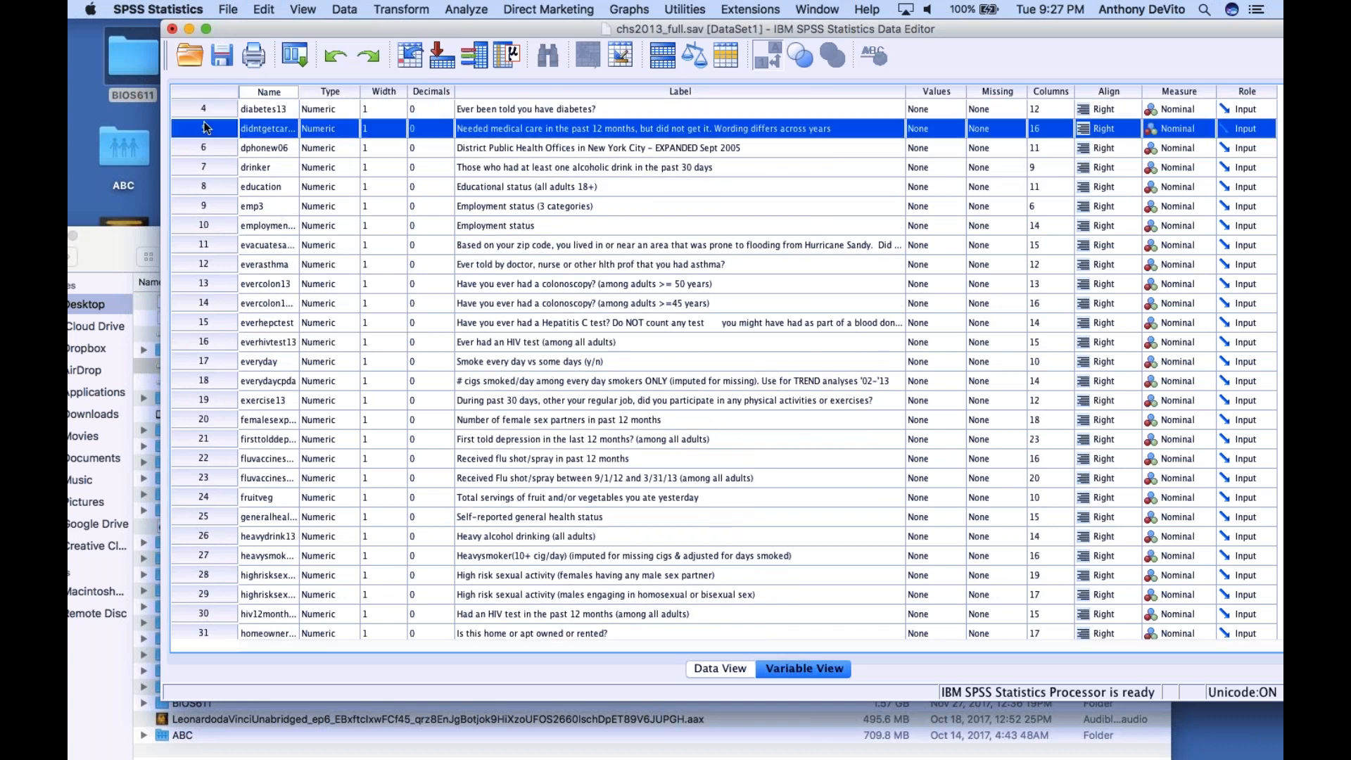
pyautogui.scroll(-2, 237, 235)
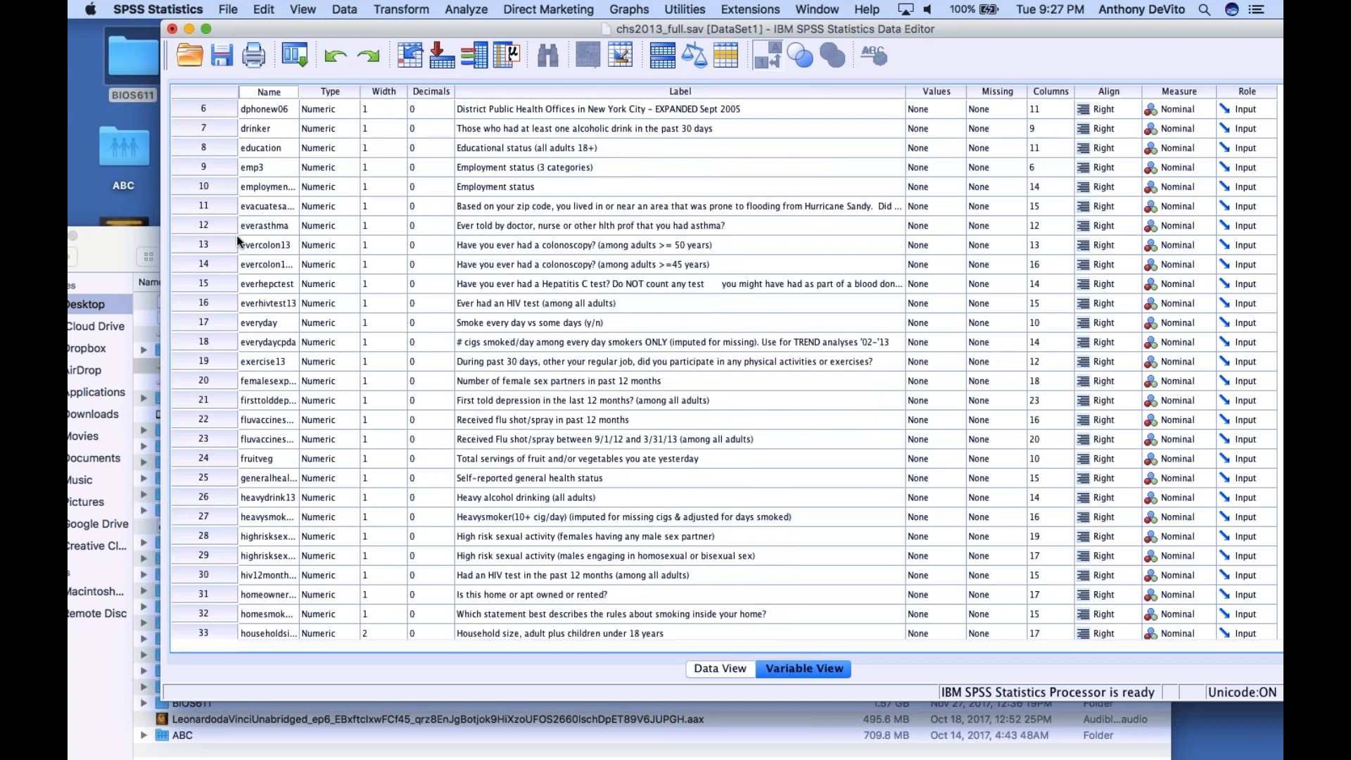
pyautogui.keyDown('shift'); pyautogui.click(217, 206); pyautogui.keyUp('shift')
pyautogui.scroll(4, 216, 206)
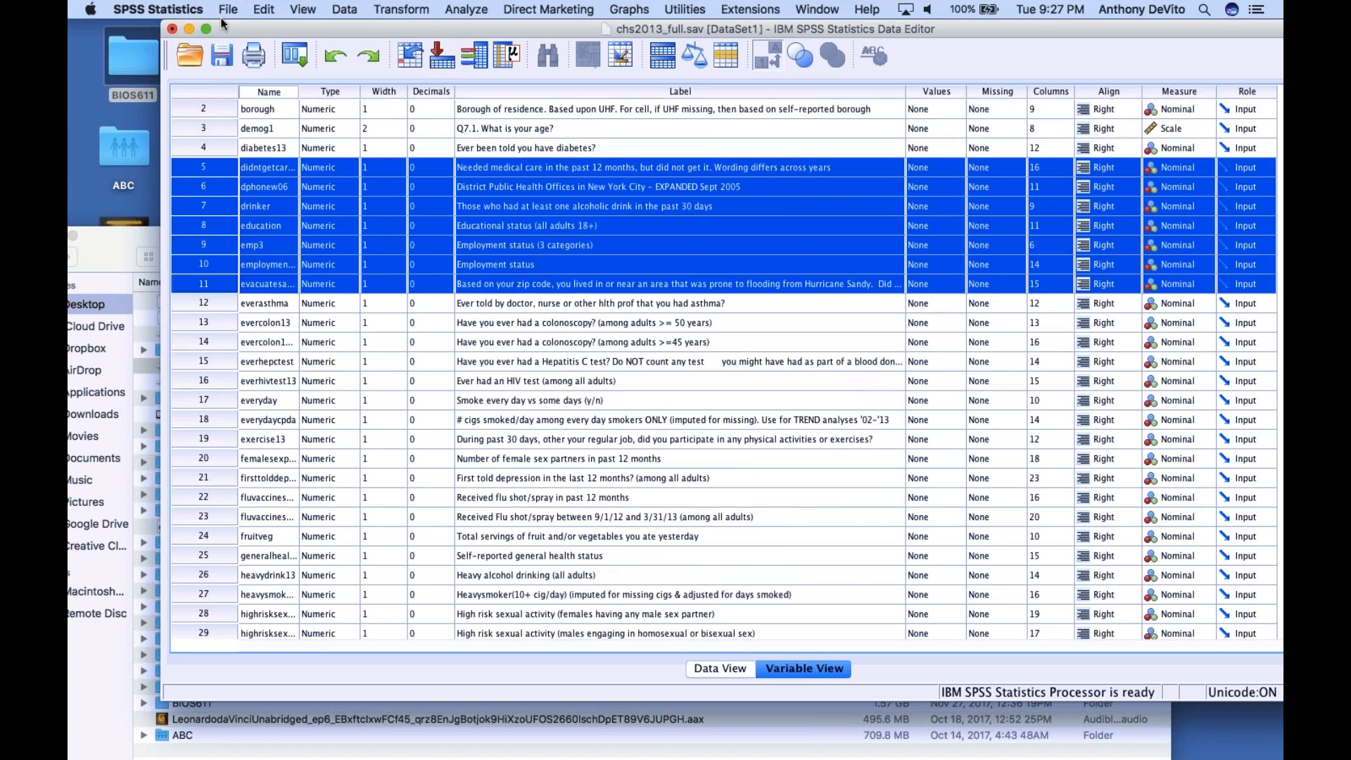
pyautogui.click(264, 9)
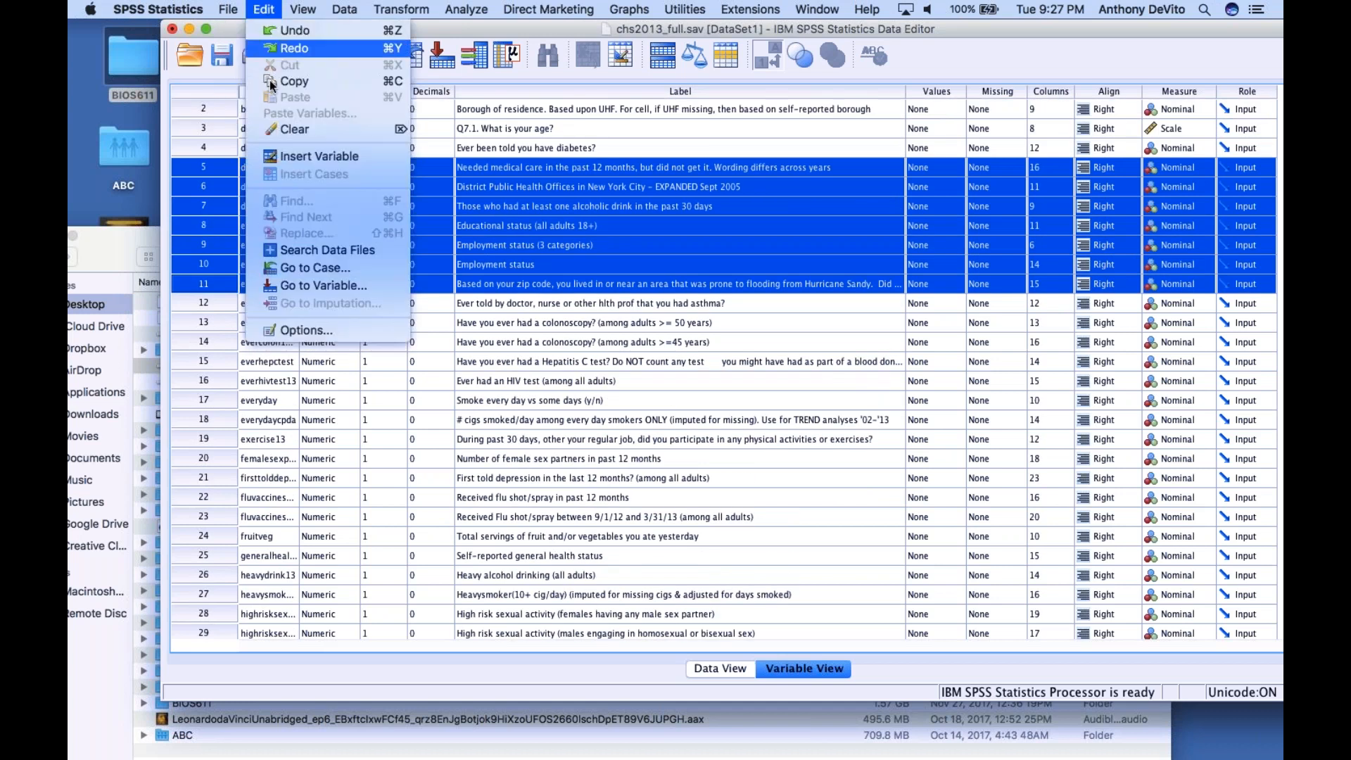
pyautogui.click(273, 128)
# Delete all variables between everasthma and mood1, from evercolon13 through the mental health treatment variable for those with NSPD
pyautogui.scroll(-2, 298, 216)
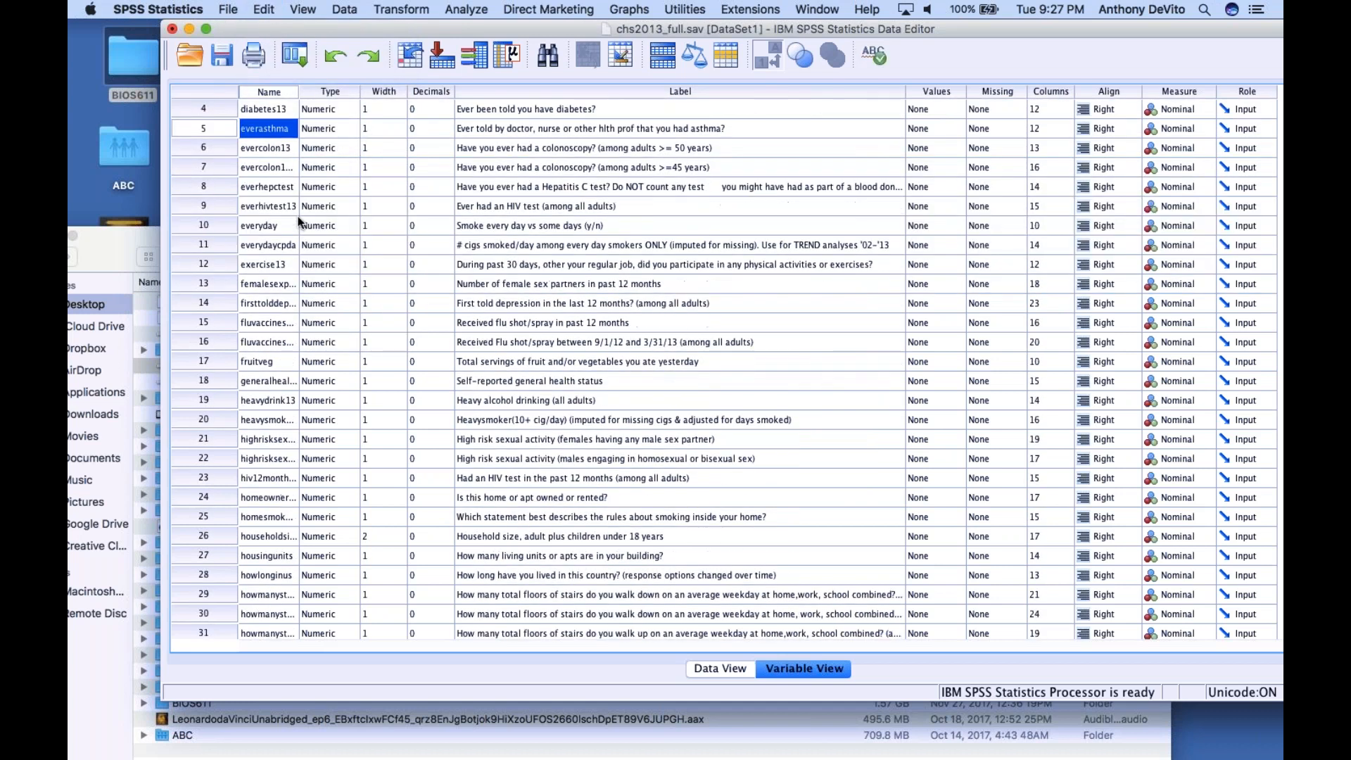
pyautogui.click(213, 148)
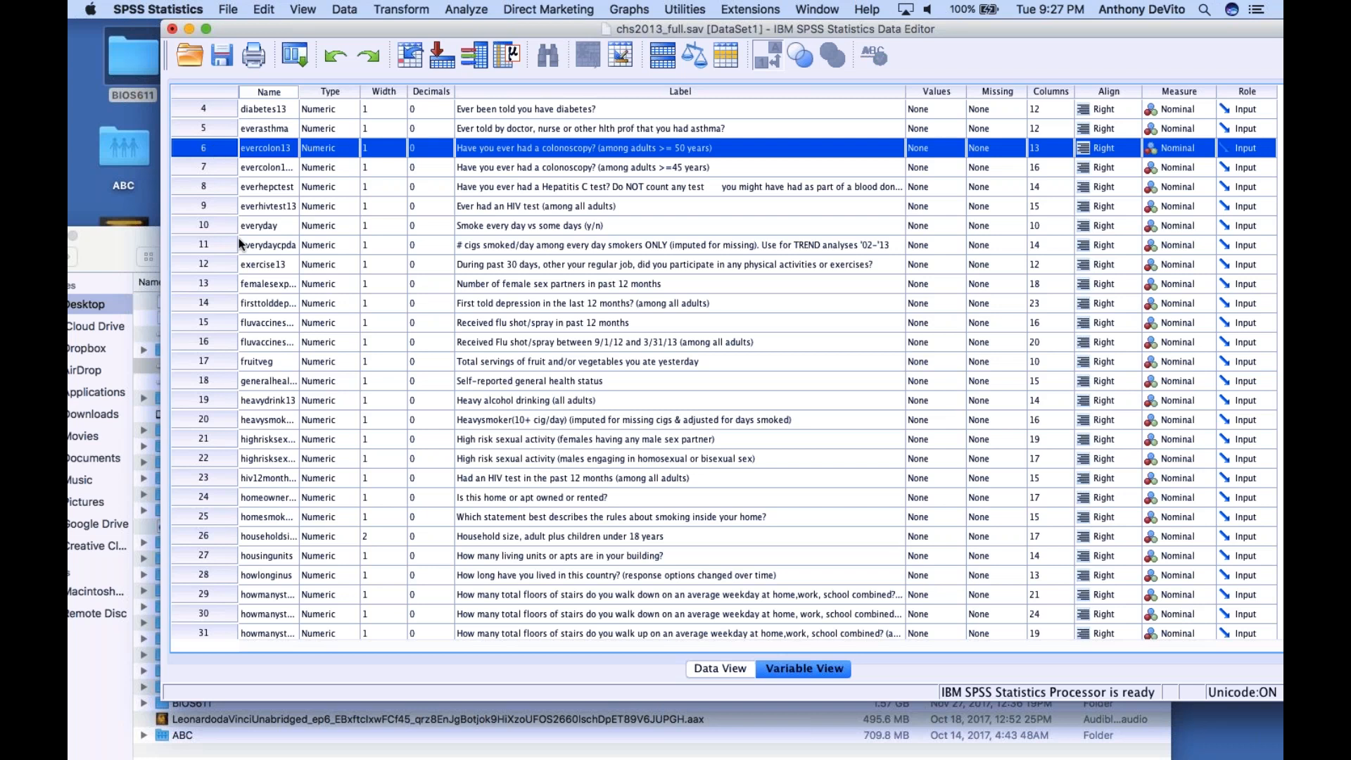
pyautogui.scroll(-1, 238, 238)
pyautogui.scroll(-1, 239, 245)
pyautogui.scroll(-4, 239, 243)
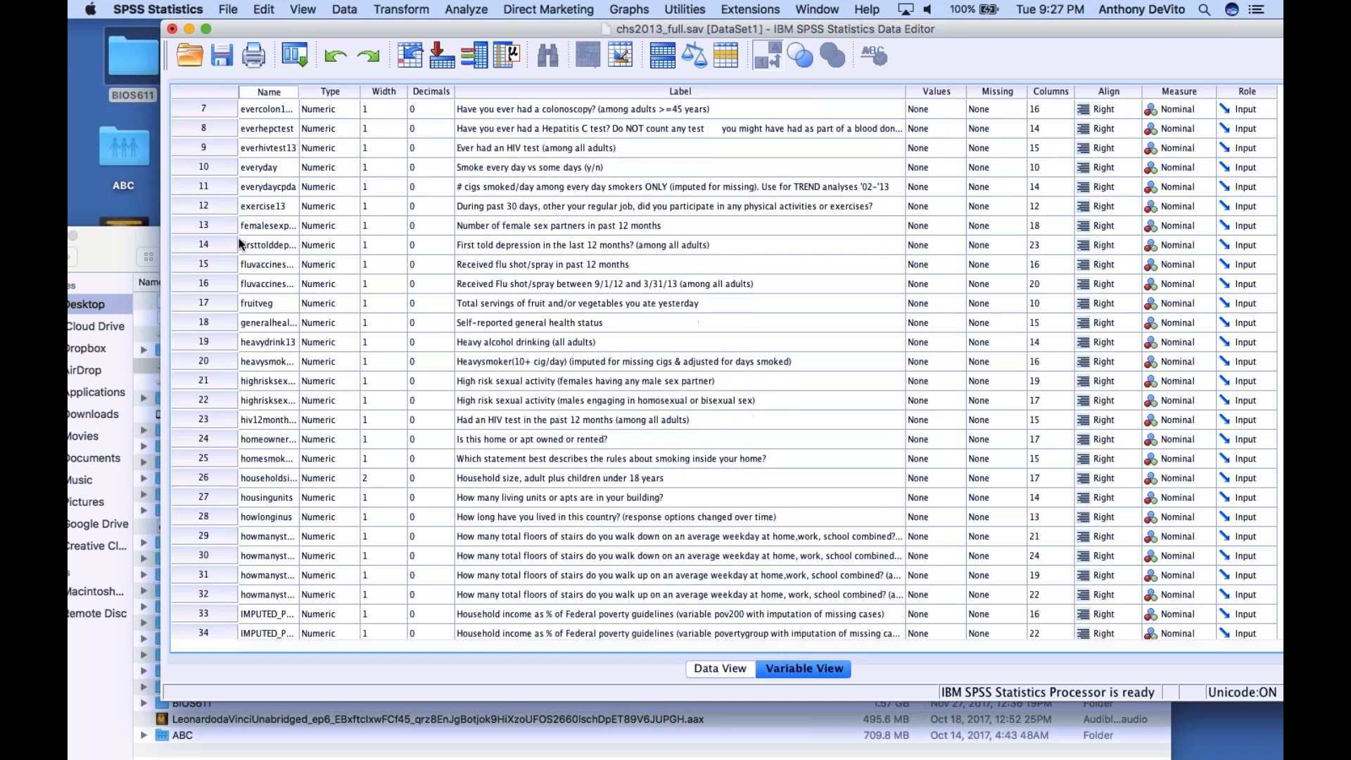
pyautogui.scroll(-3, 240, 244)
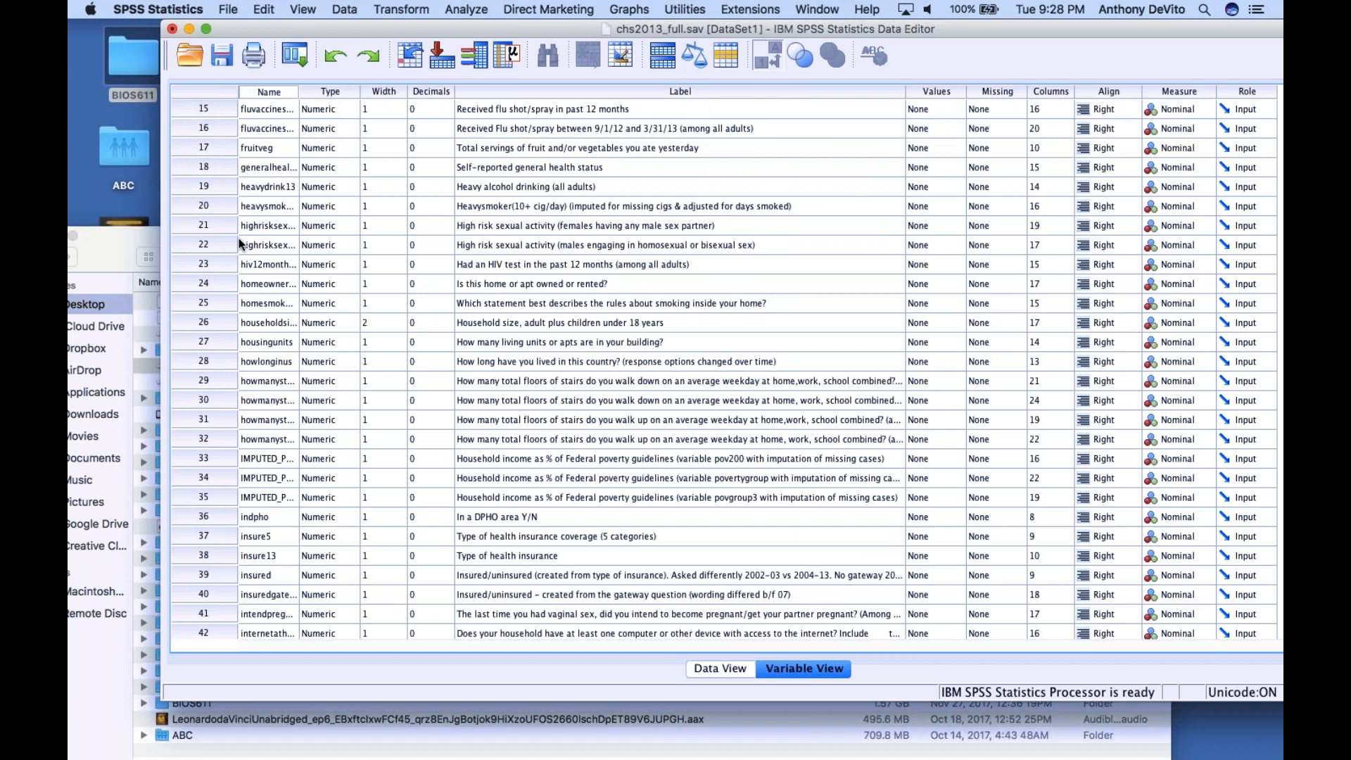
pyautogui.scroll(-5, 239, 243)
pyautogui.scroll(-7, 239, 238)
pyautogui.scroll(-6, 239, 238)
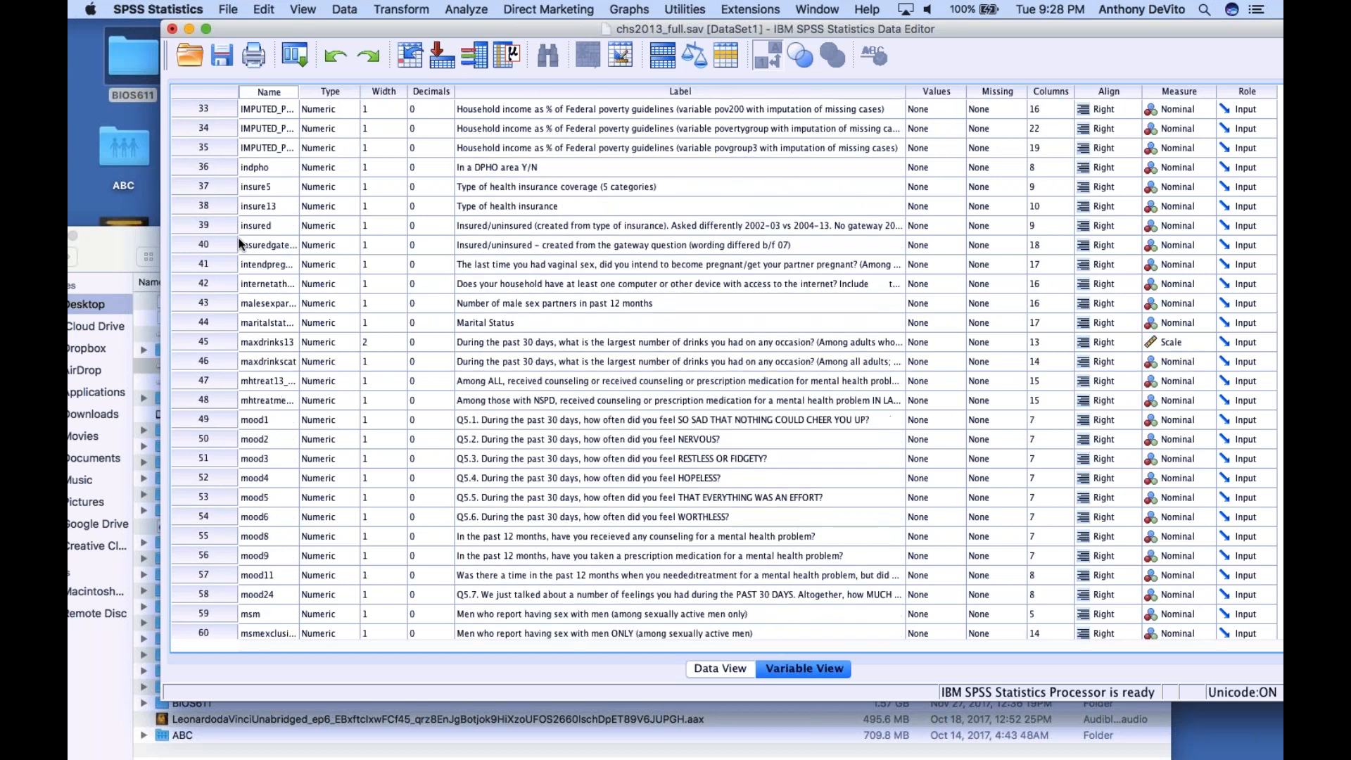
pyautogui.scroll(-2, 239, 244)
pyautogui.scroll(-1, 239, 244)
pyautogui.scroll(2, 239, 245)
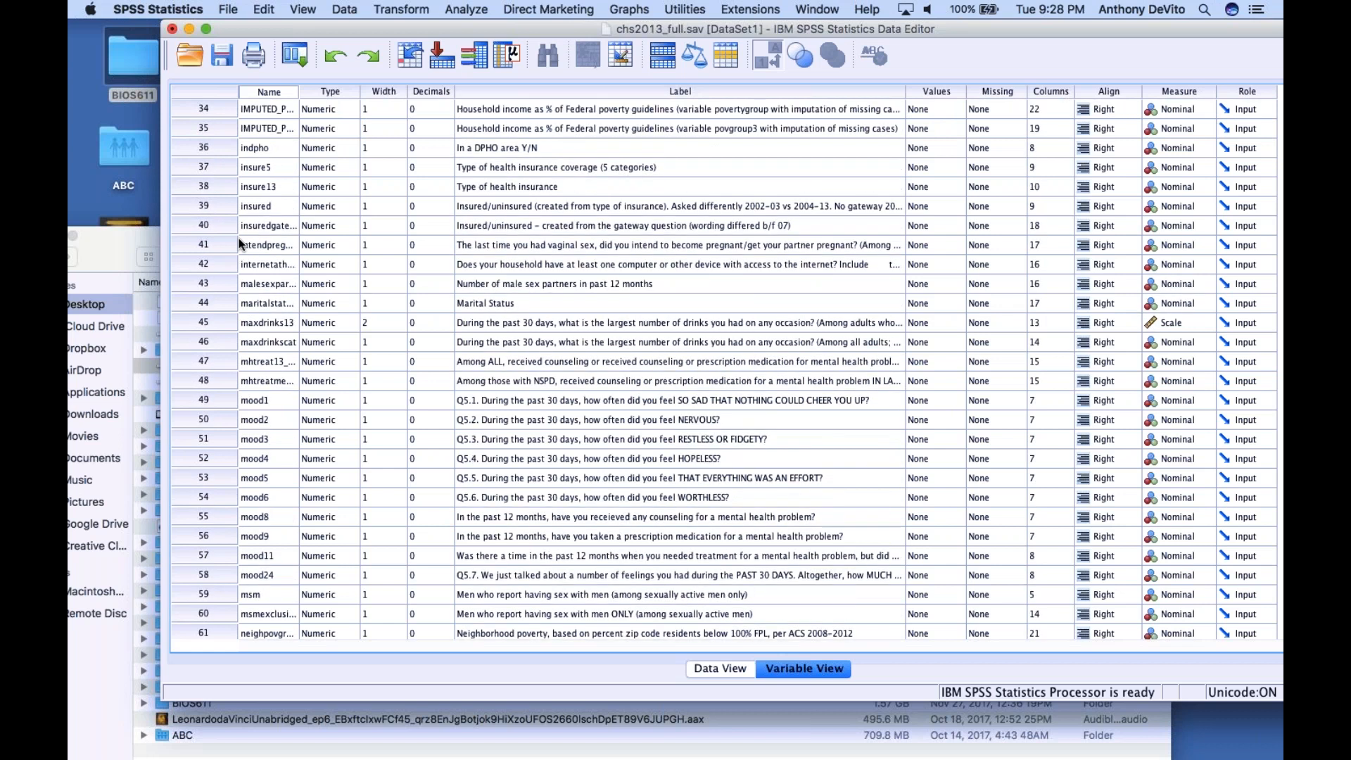
pyautogui.scroll(-1, 239, 244)
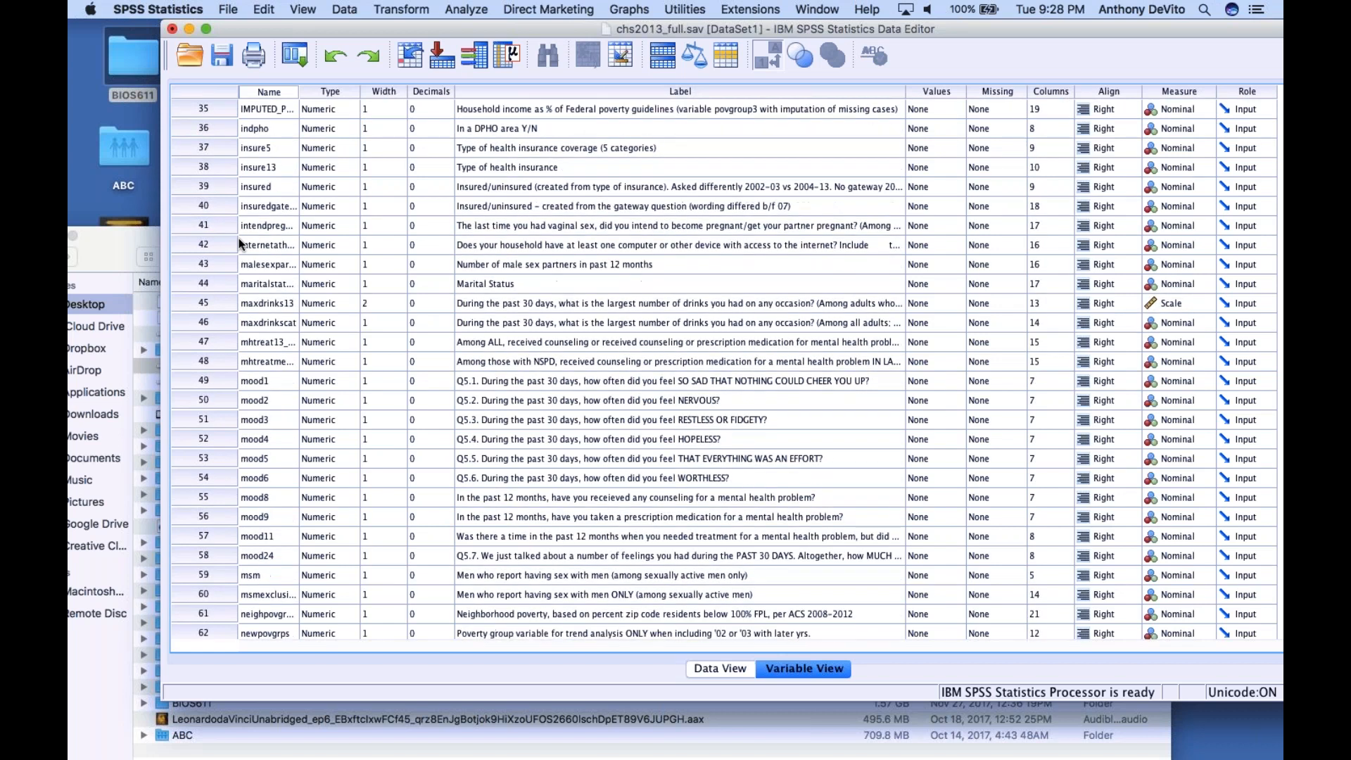
pyautogui.scroll(-5, 239, 244)
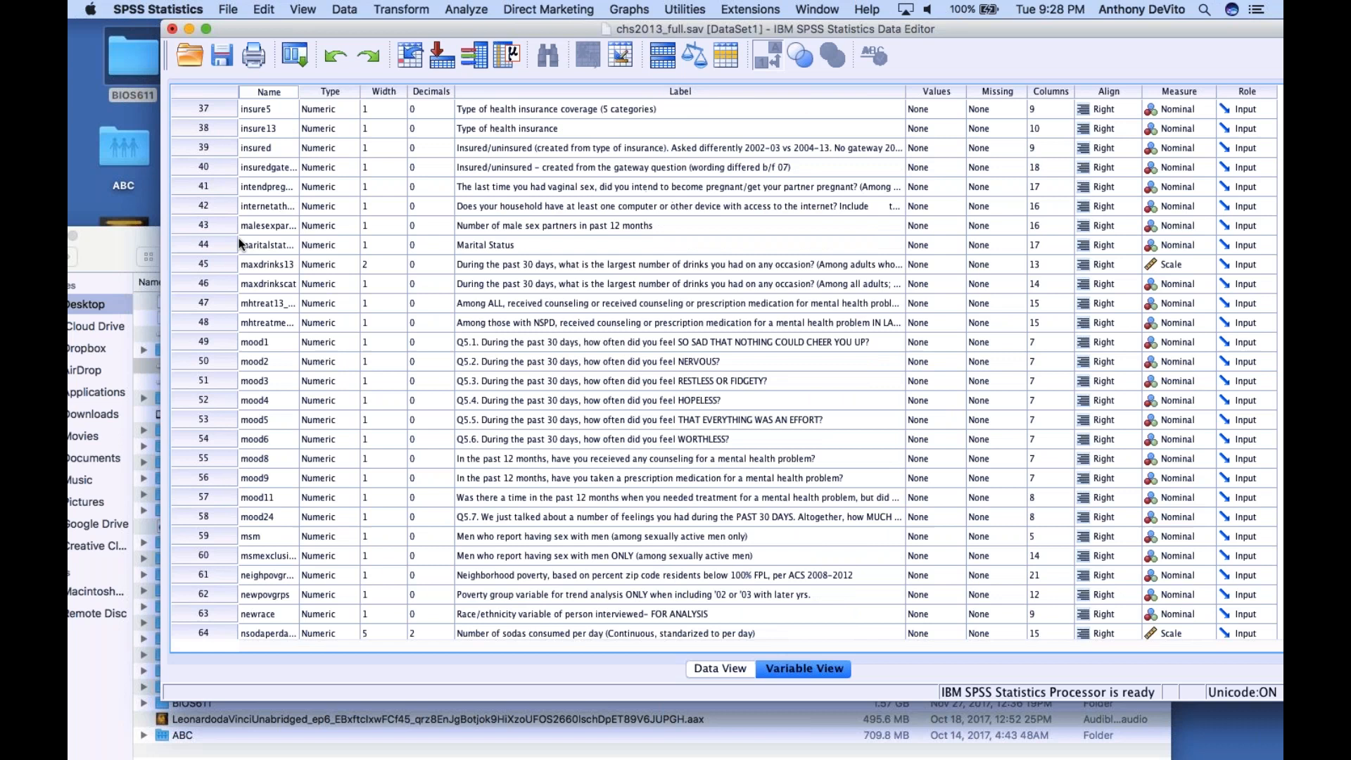
pyautogui.scroll(-4, 239, 244)
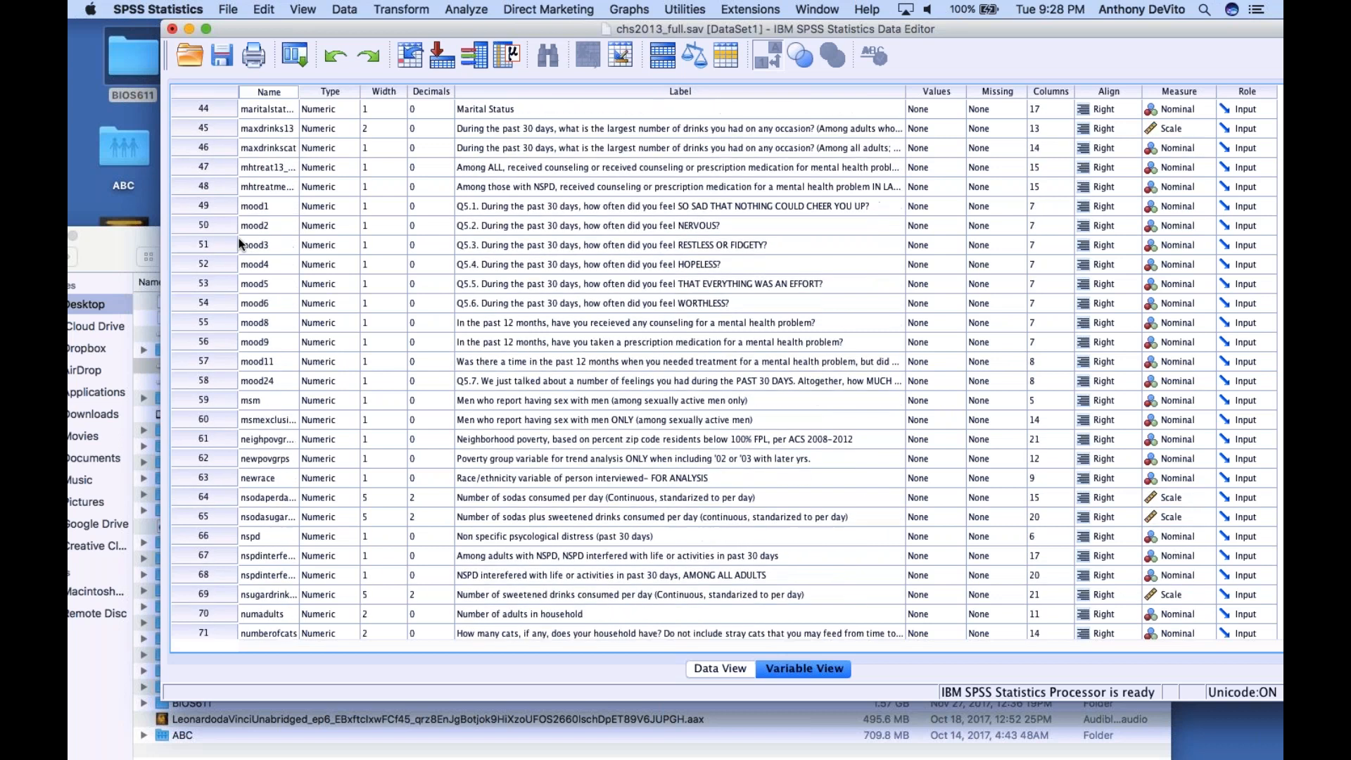
pyautogui.keyDown('shift'); pyautogui.click(207, 187); pyautogui.keyUp('shift')
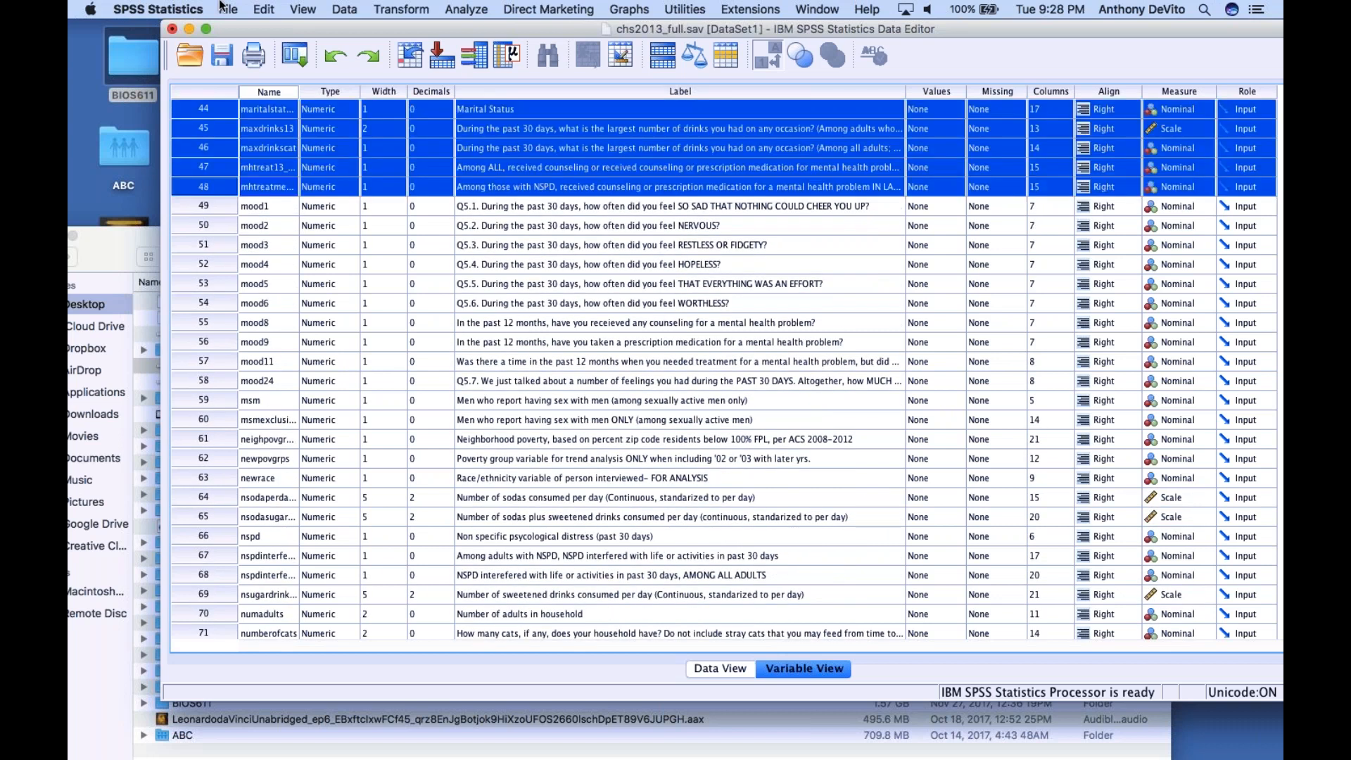
pyautogui.click(264, 8)
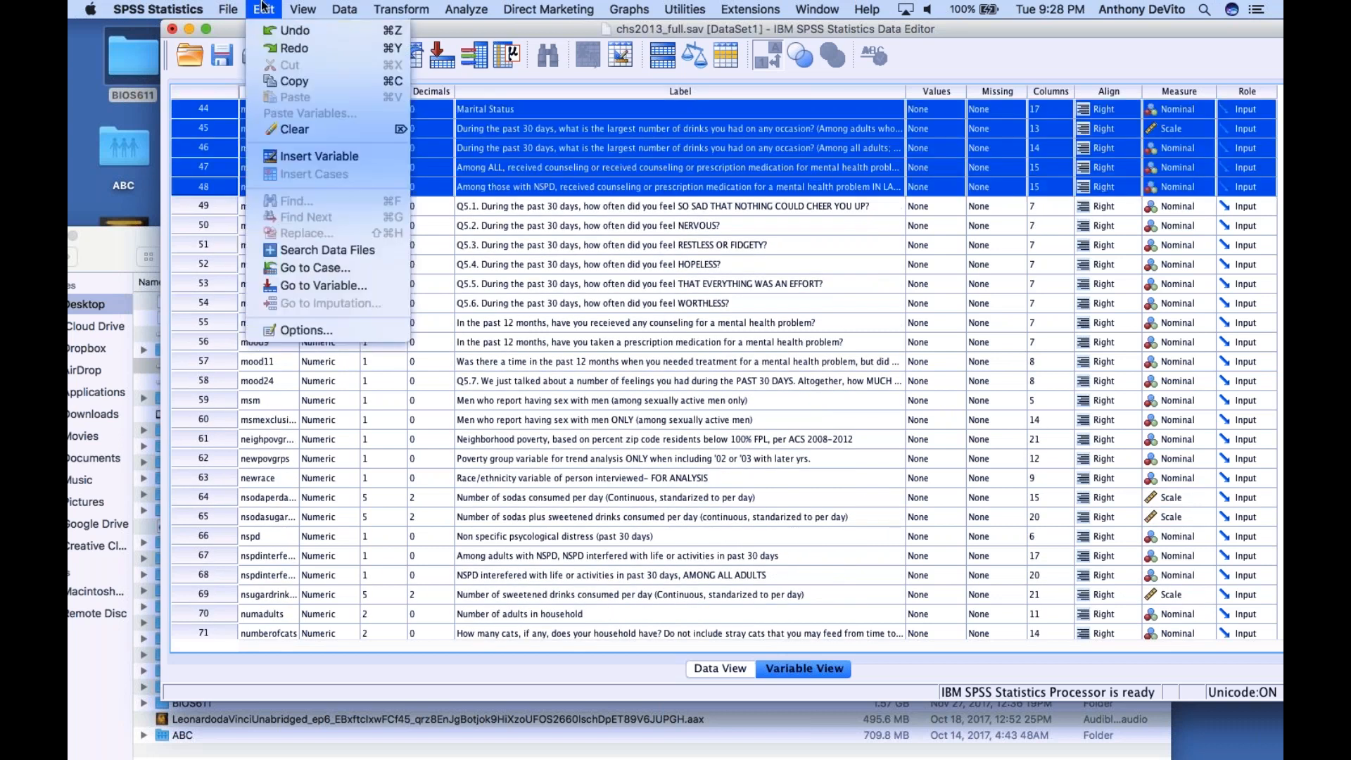
pyautogui.click(286, 130)
pyautogui.scroll(15, 258, 153)
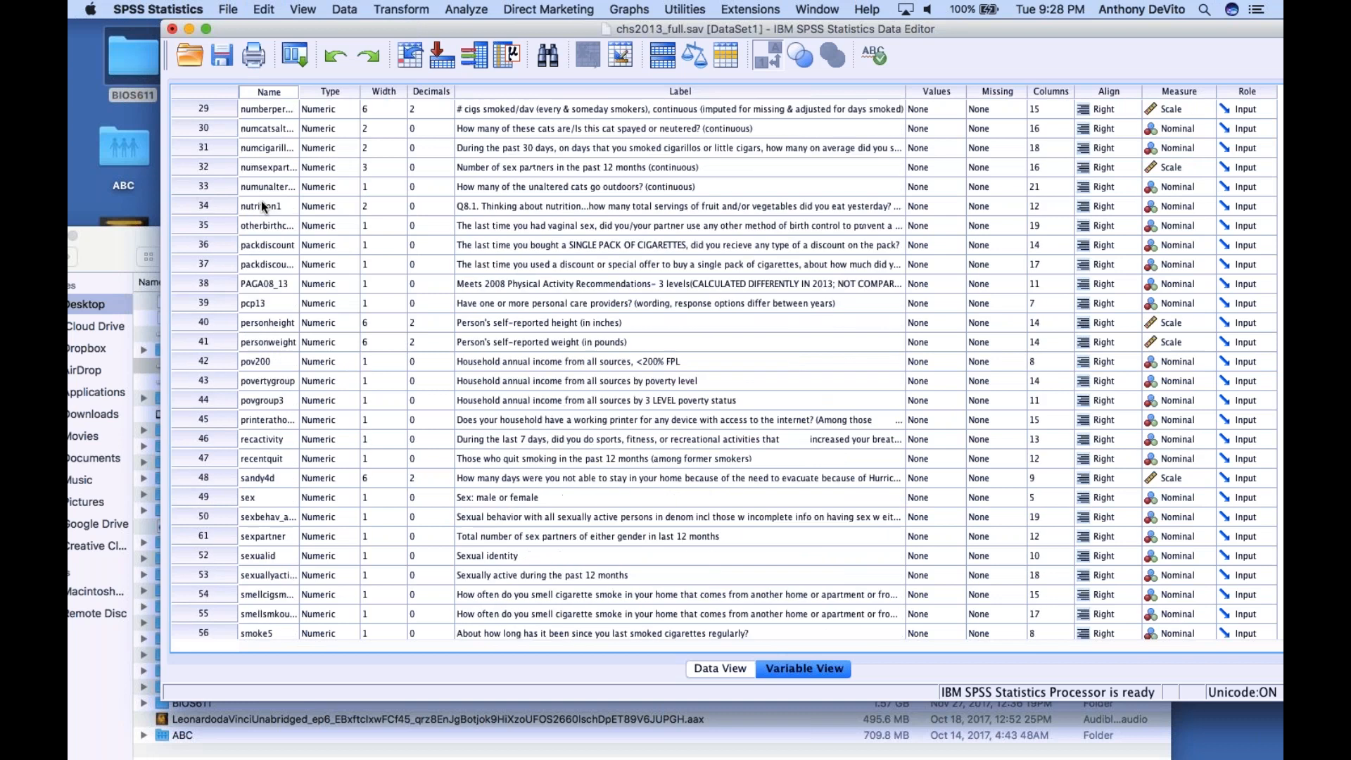
pyautogui.click(264, 206)
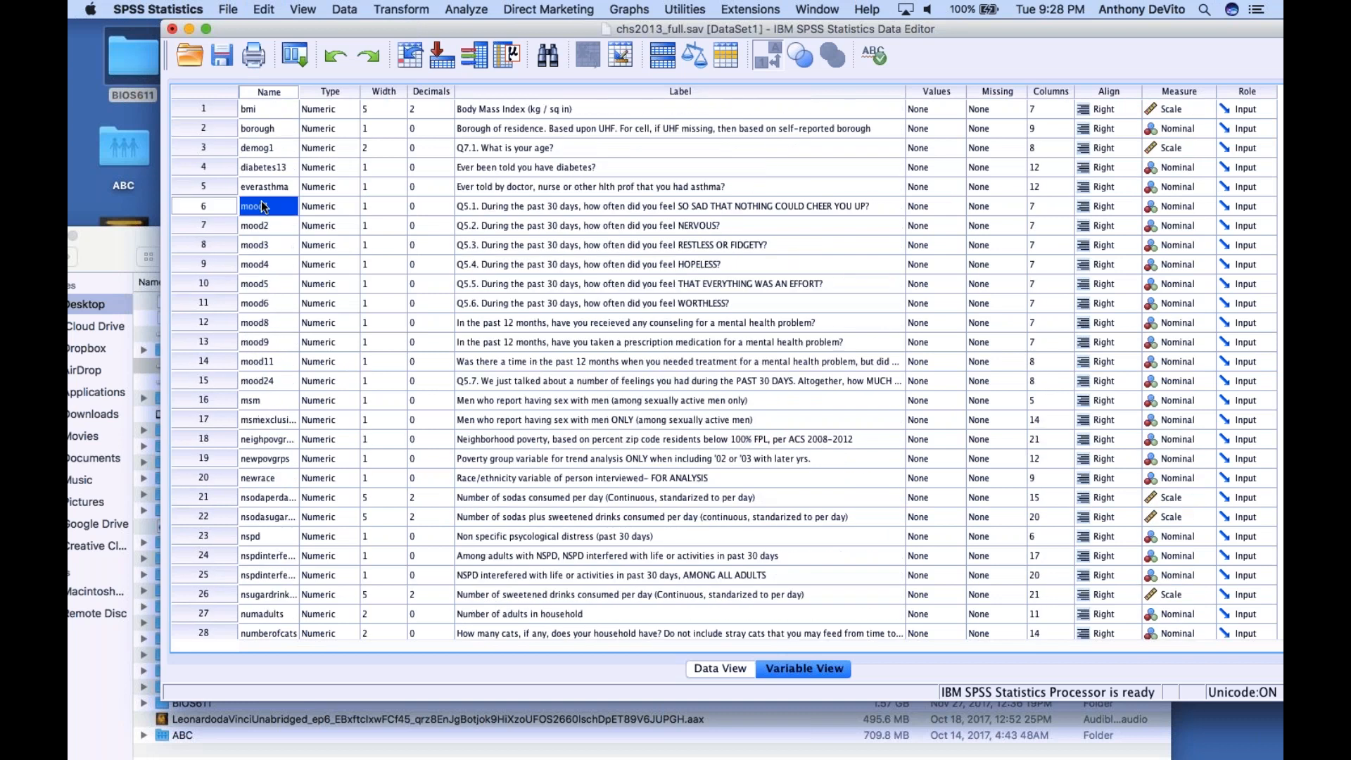
# Delete all variables between mood1 and ssb, from mood2 through sourcelastcig
pyautogui.click(211, 225)
pyautogui.scroll(-3, 266, 327)
pyautogui.scroll(3, 266, 331)
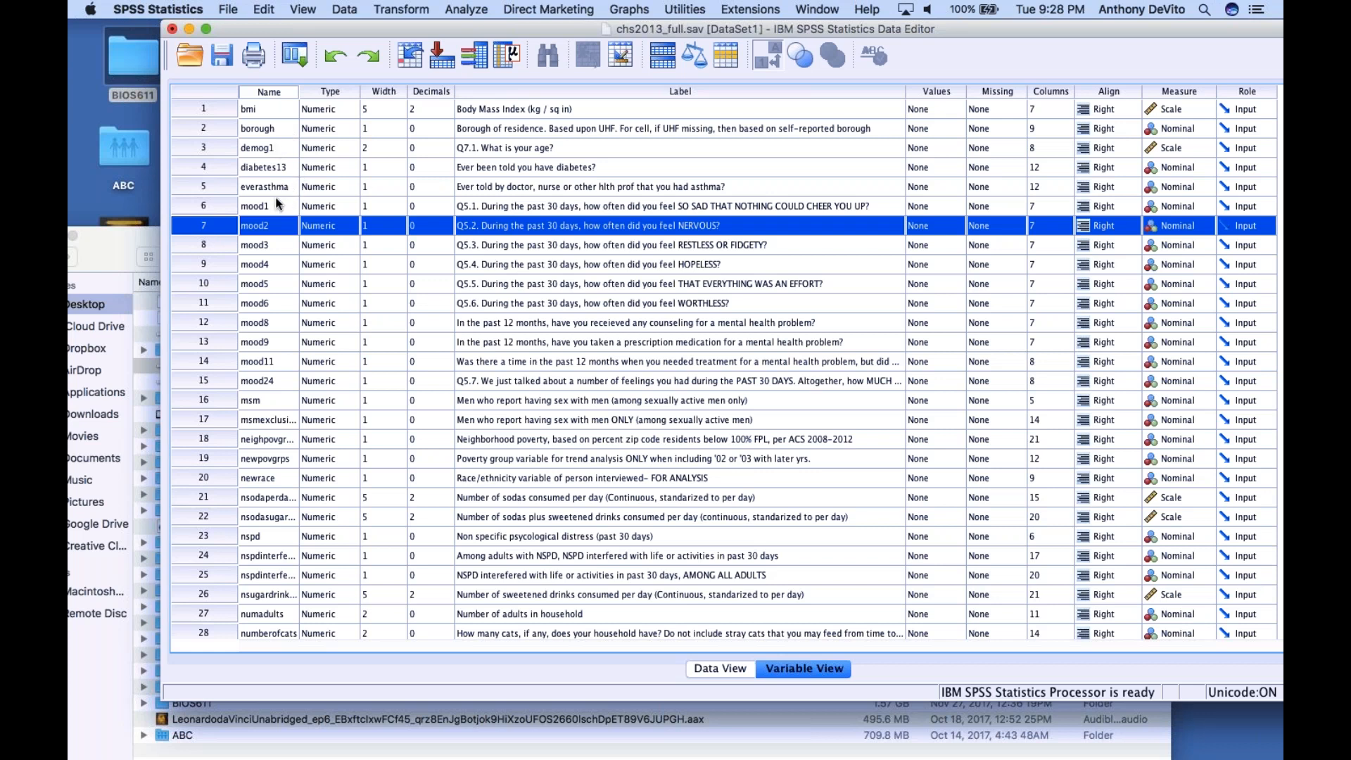
pyautogui.scroll(-2, 255, 356)
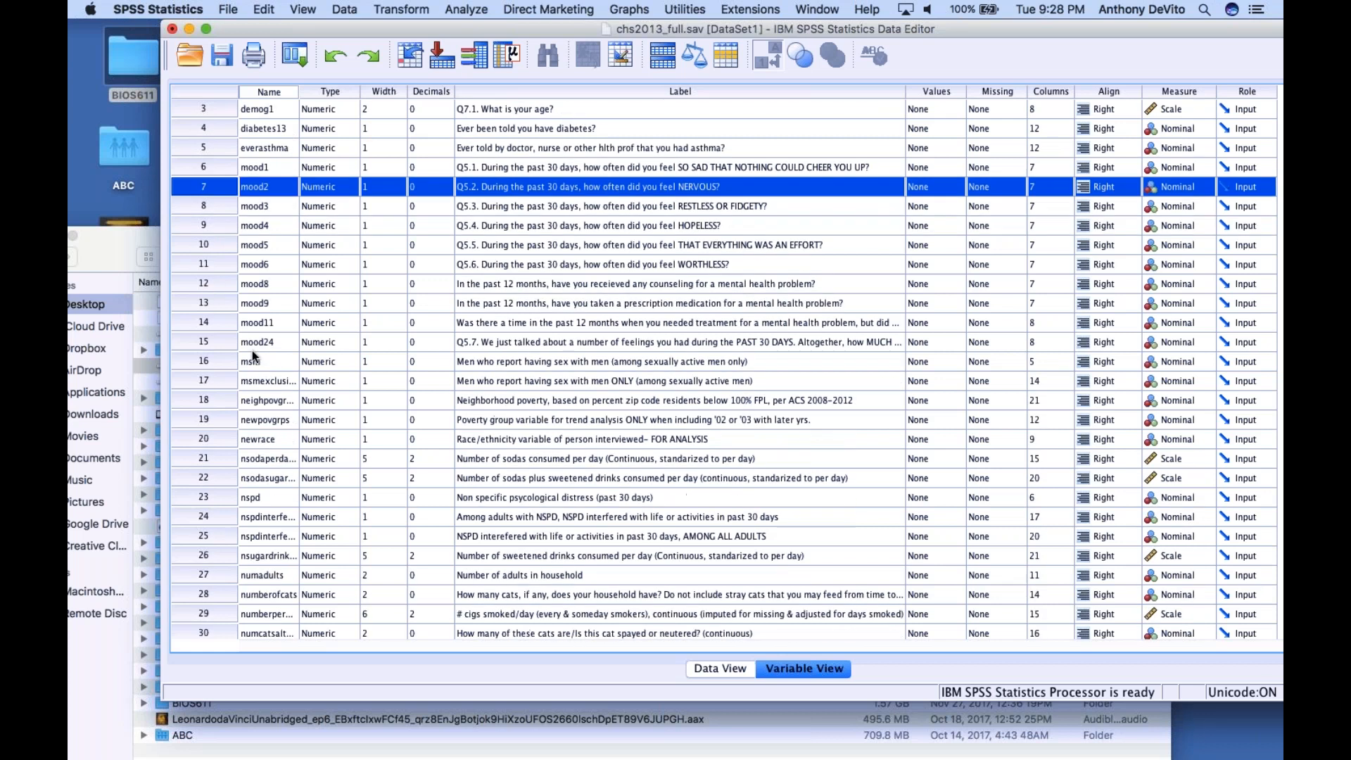
pyautogui.scroll(-15, 255, 355)
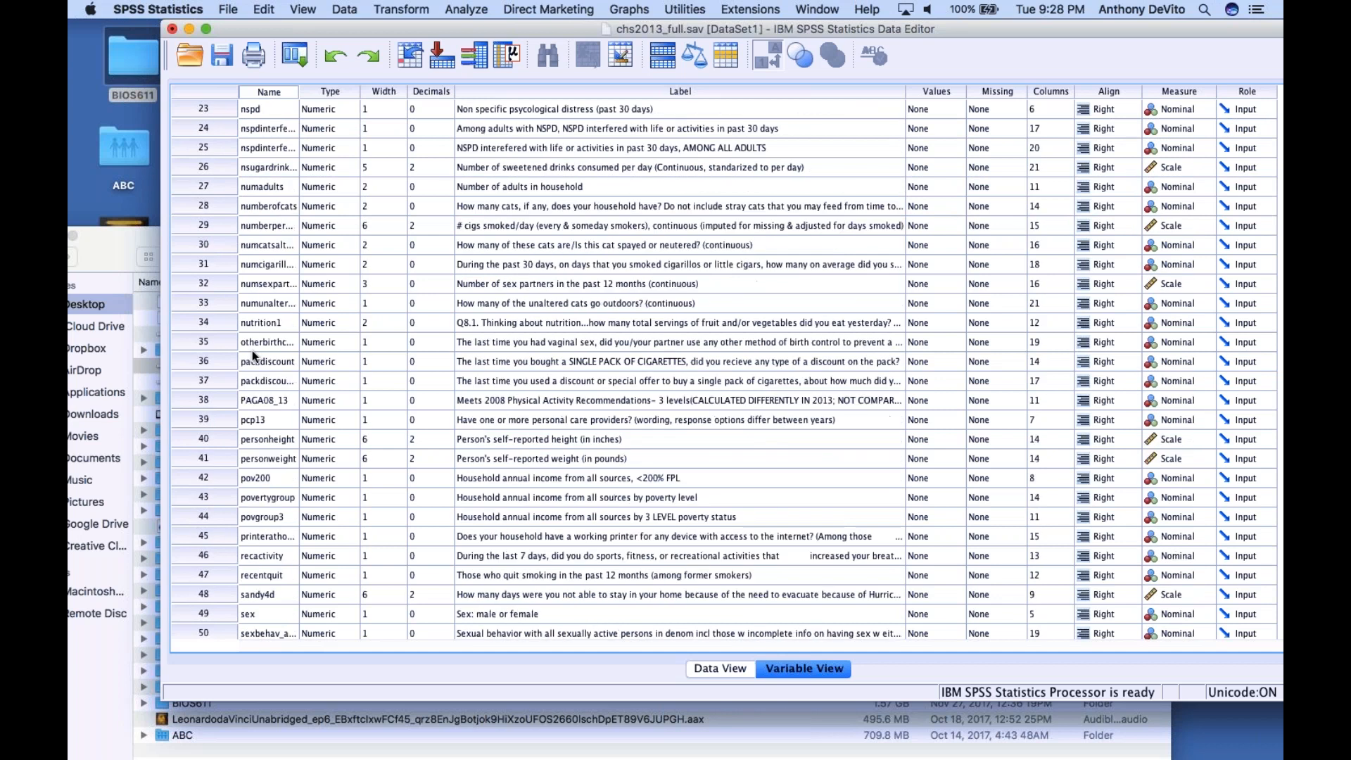
pyautogui.scroll(-1, 255, 356)
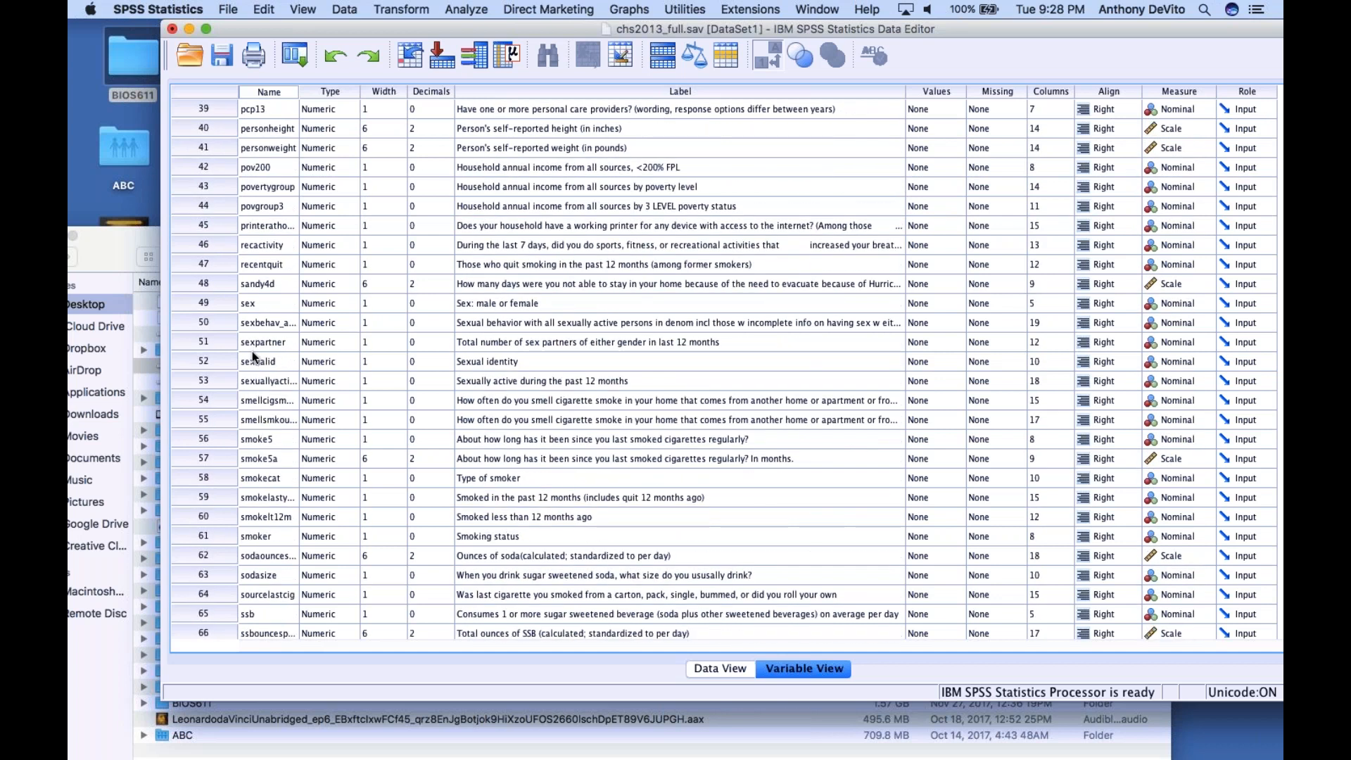
pyautogui.scroll(1, 254, 351)
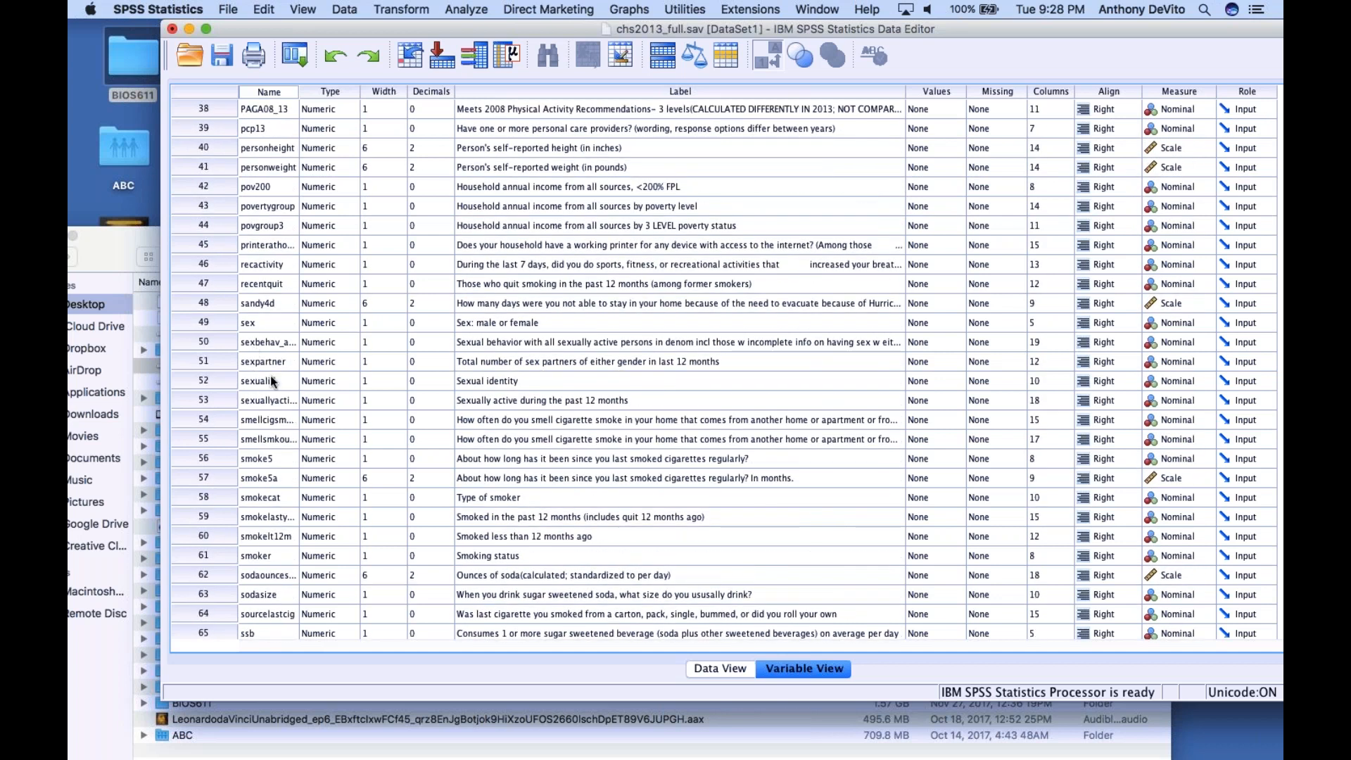
pyautogui.scroll(-9, 269, 391)
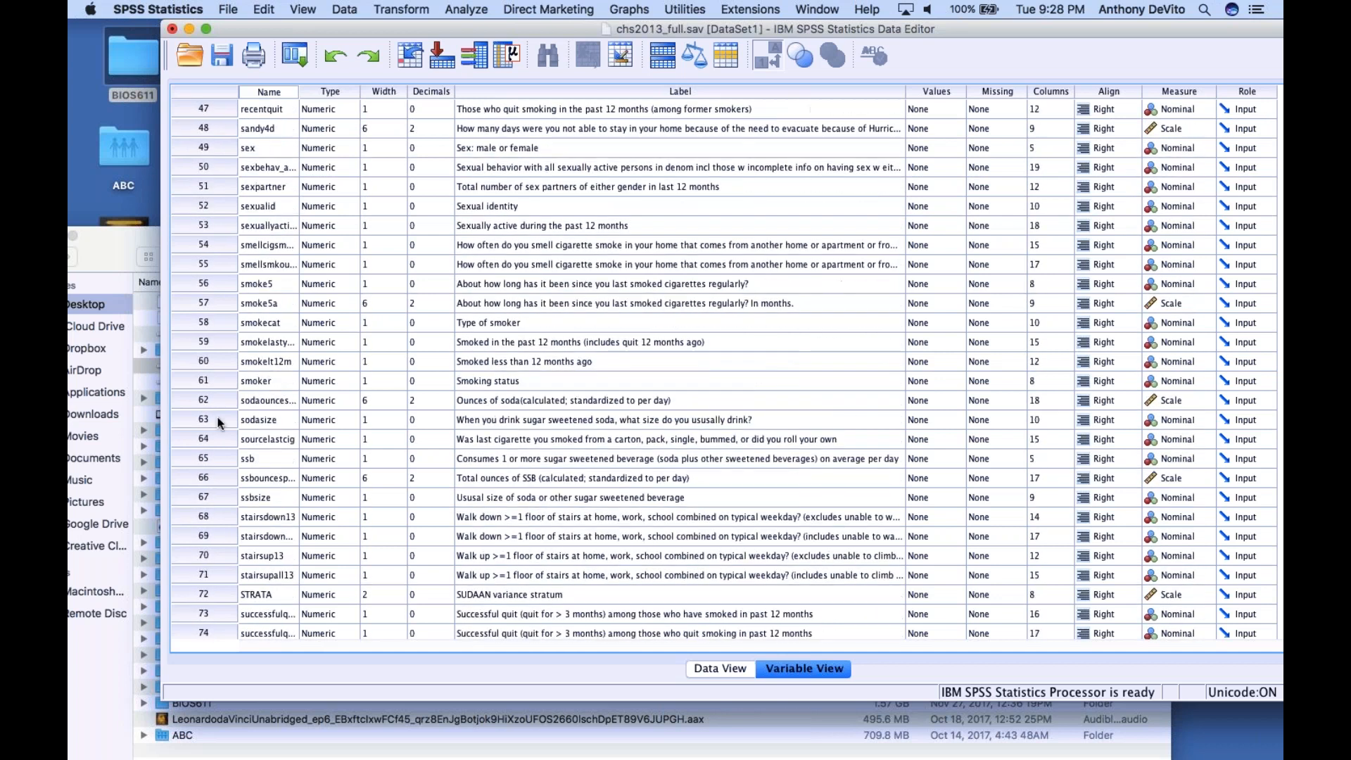
pyautogui.keyDown('shift'); pyautogui.click(199, 432); pyautogui.keyUp('shift')
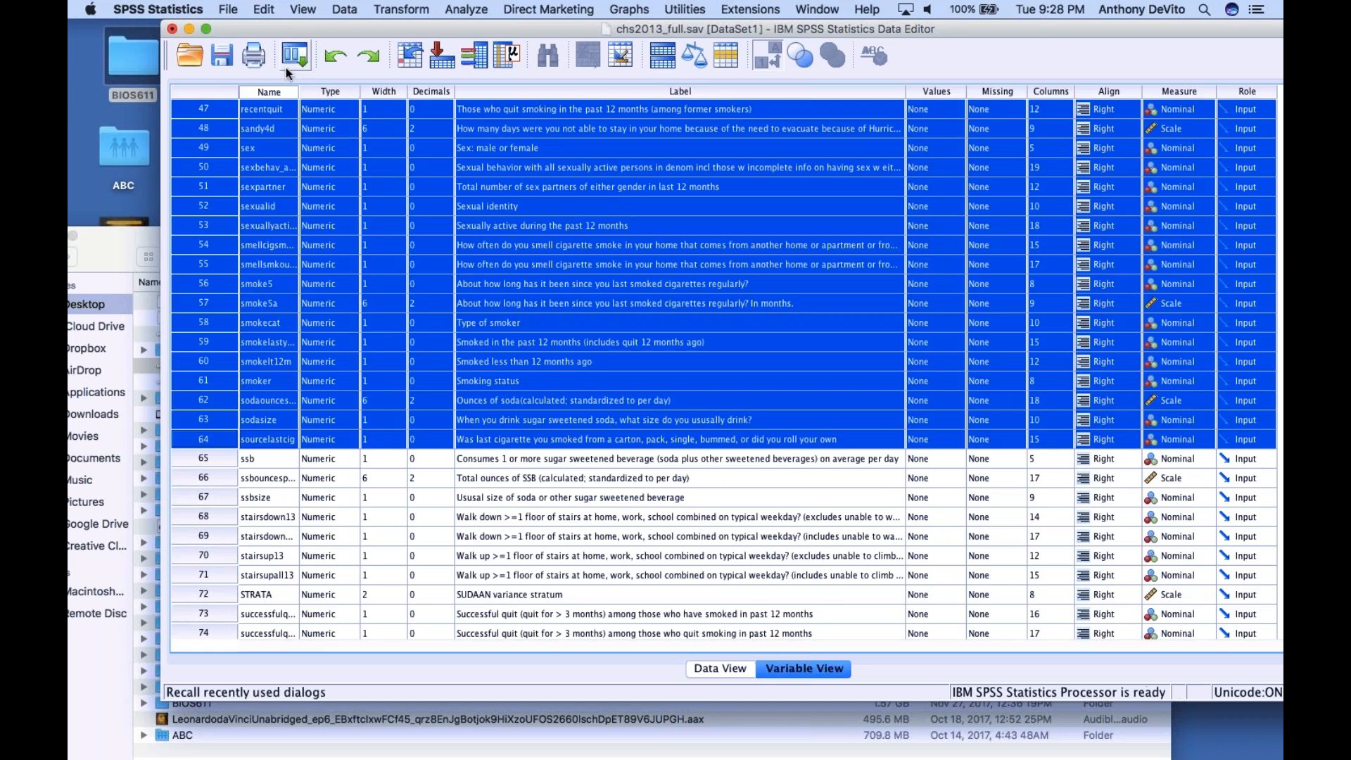
pyautogui.click(264, 10)
pyautogui.click(295, 130)
# Delete all variables after ssb, from the total ounces of SSB variable through the survey weight wt14_dual
pyautogui.scroll(10, 293, 135)
pyautogui.scroll(-6, 293, 135)
pyautogui.scroll(12, 293, 136)
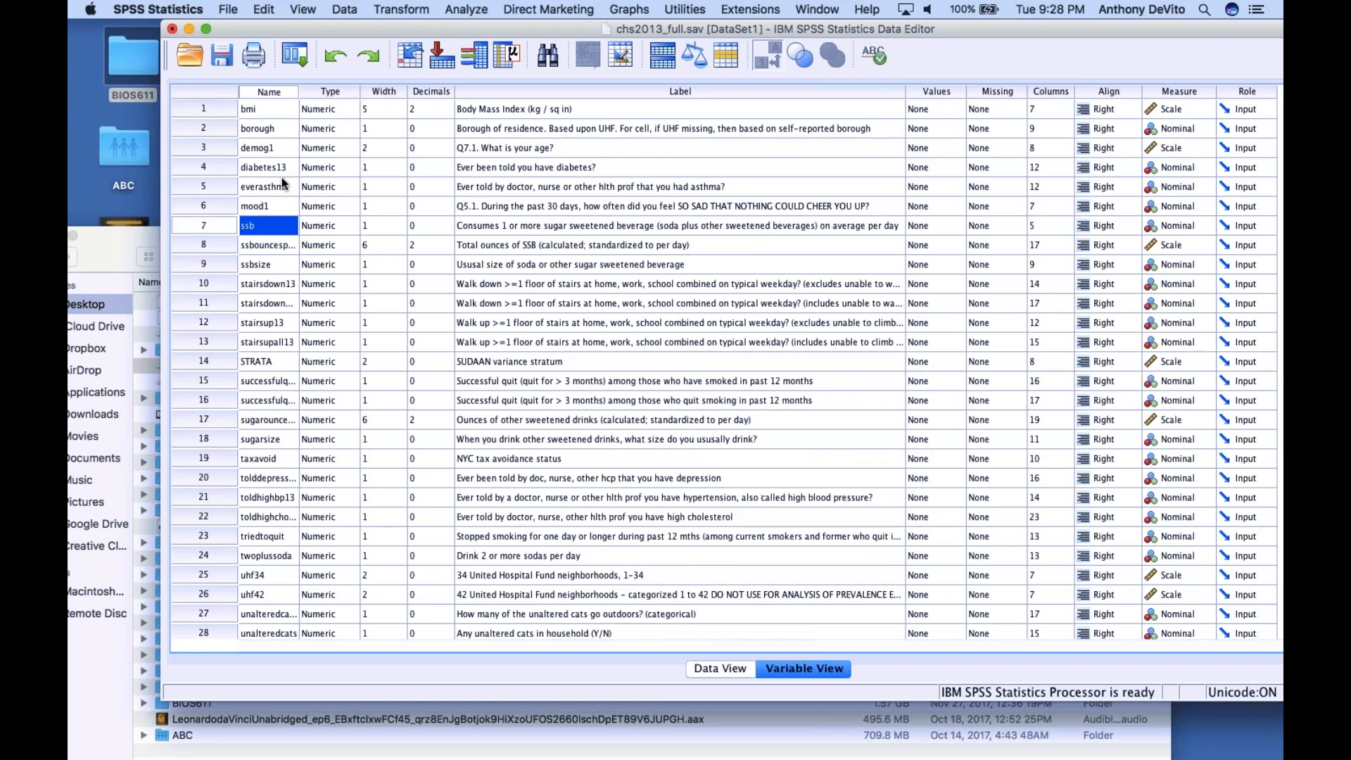
pyautogui.click(218, 250)
pyautogui.scroll(-8, 218, 246)
pyautogui.scroll(-1, 222, 261)
pyautogui.keyDown('shift'); pyautogui.click(192, 416); pyautogui.keyUp('shift')
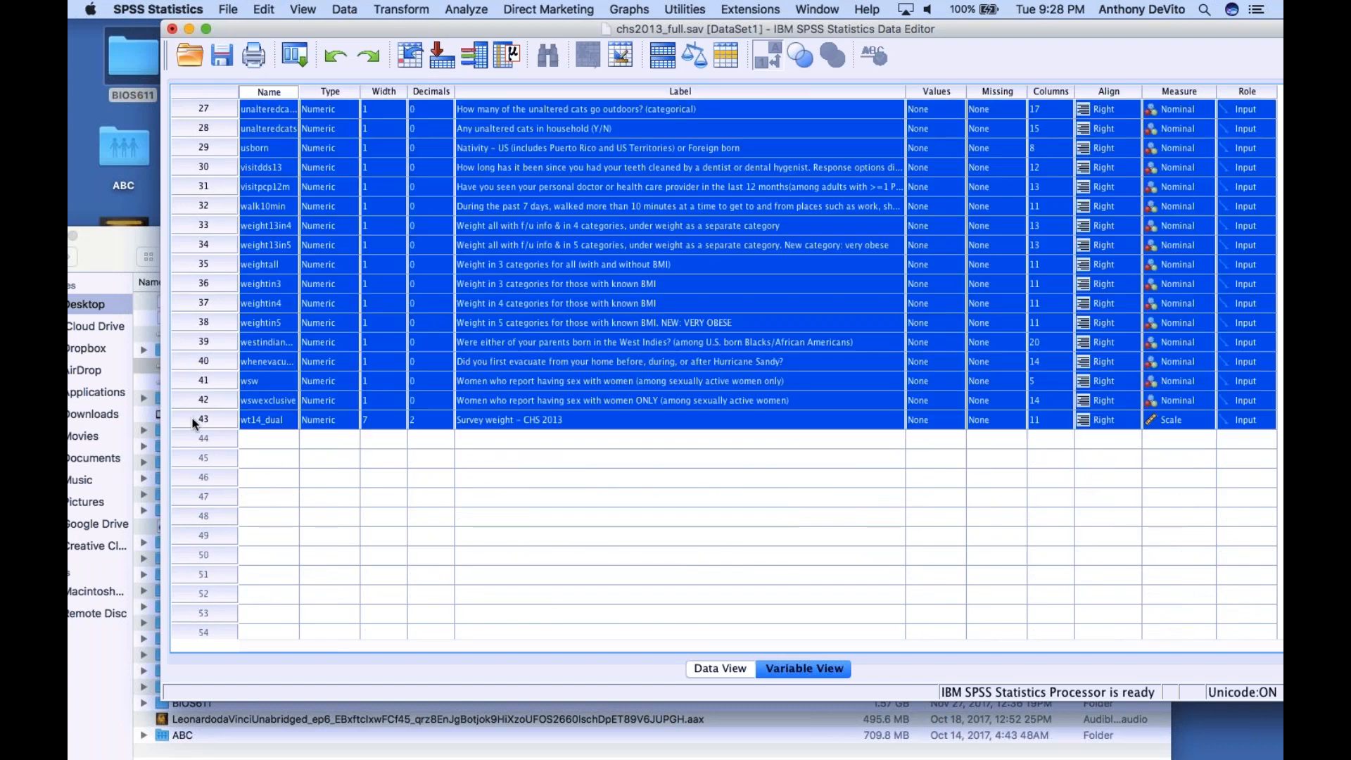
pyautogui.click(262, 9)
pyautogui.click(290, 127)
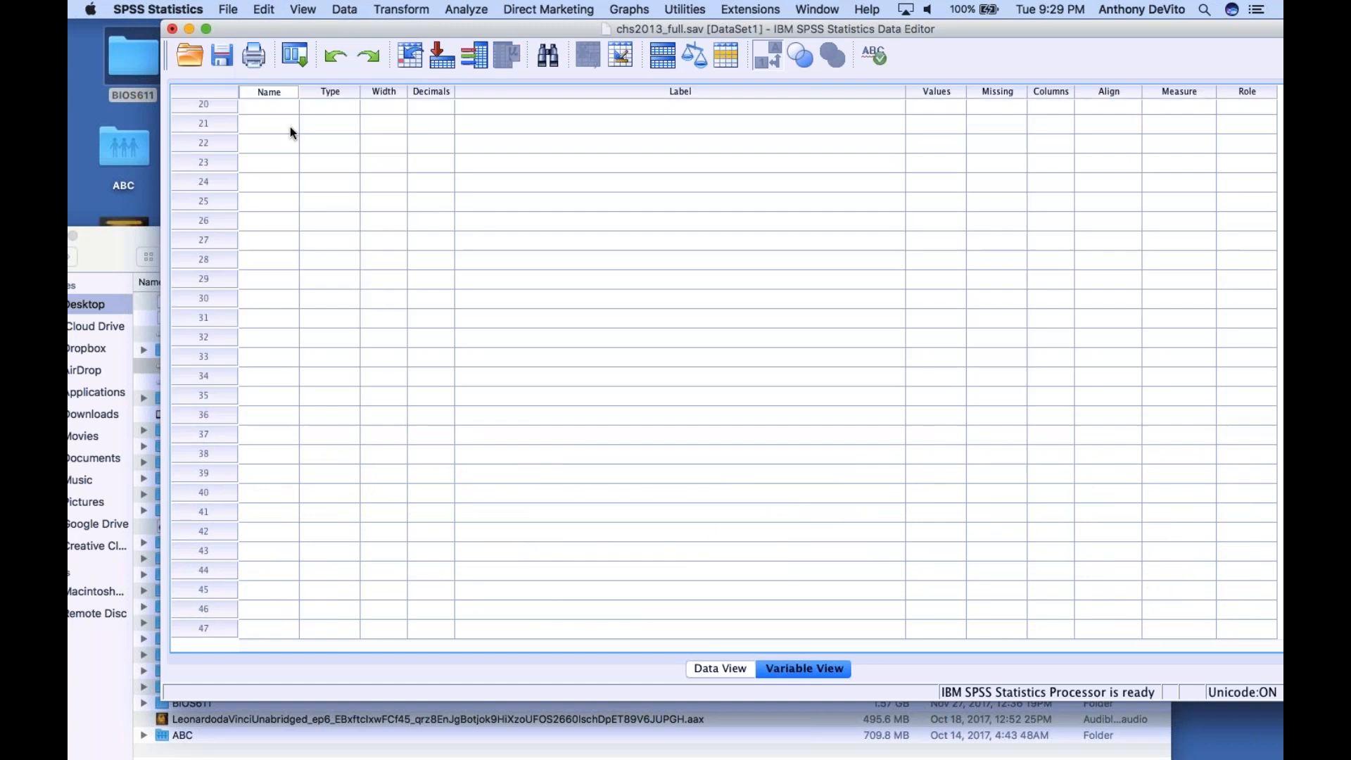
# Save the reduced dataset as a new file named chs2013_reduceddataset1sav in the review project folder
pyautogui.click(228, 9)
pyautogui.click(254, 123)
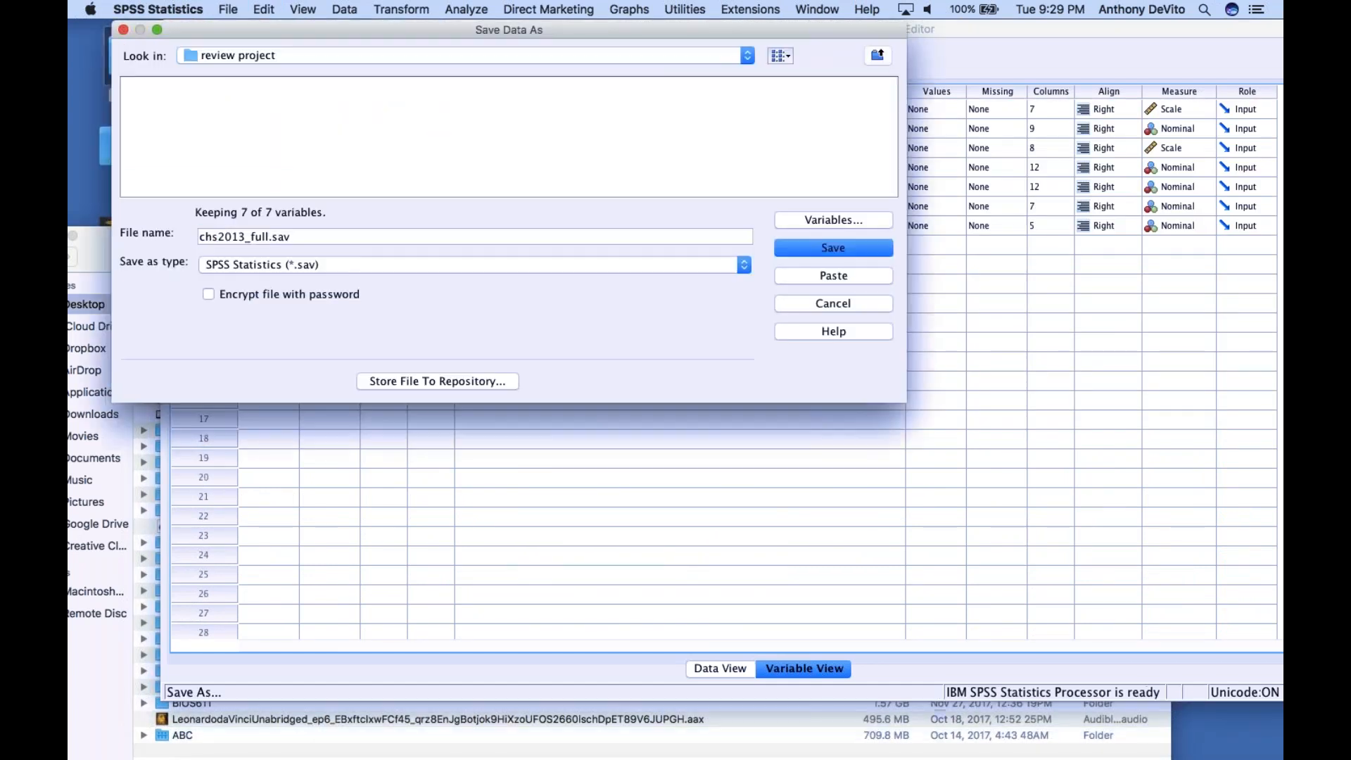
pyautogui.click(270, 237)
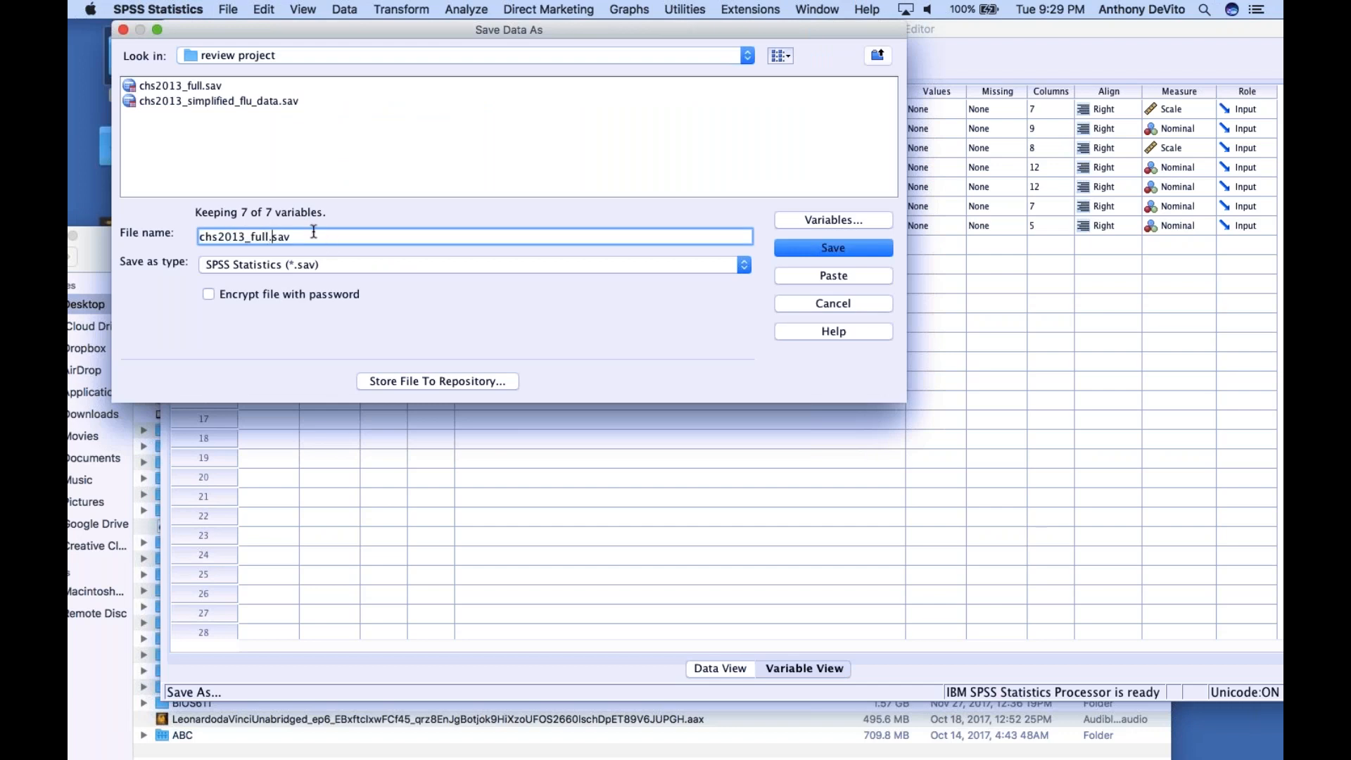
pyautogui.press('Delete')
pyautogui.press('BackSpace')
pyautogui.press('BackSpace')
pyautogui.press('BackSpace')
pyautogui.press('BackSpace')
pyautogui.write('reduceddataset1')
pyautogui.click(814, 250)
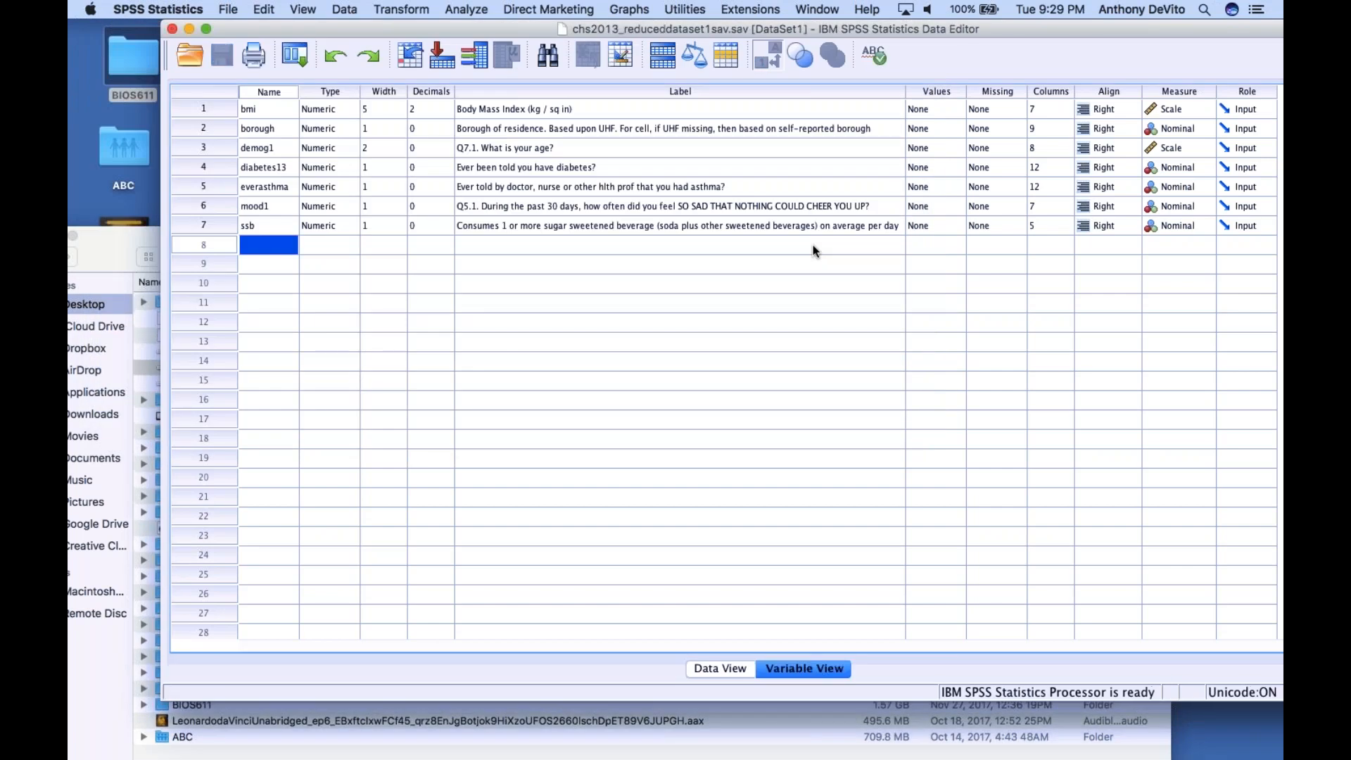
# Check the review project folder on the desktop for the newly saved file, and return to the data editor
pyautogui.moveTo(449, 34); pyautogui.dragTo(515, 117)
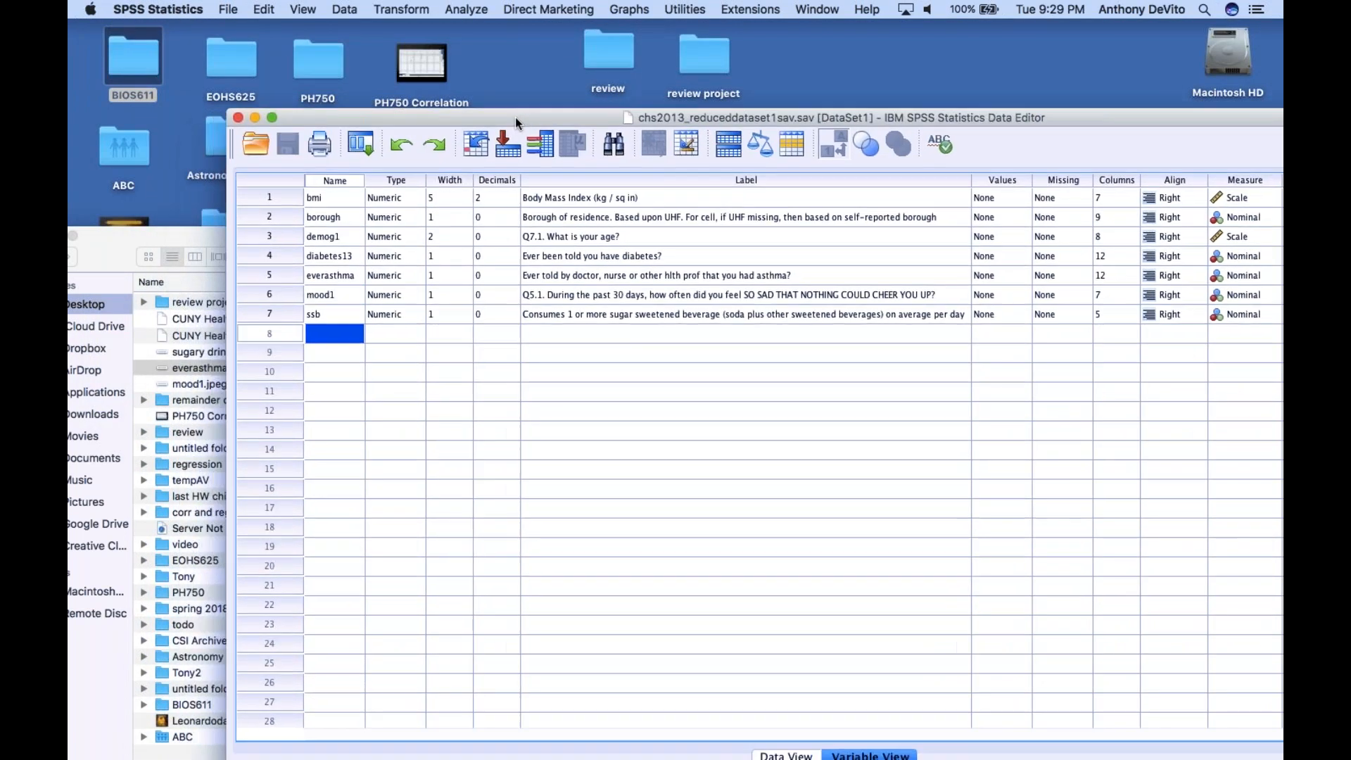
pyautogui.doubleClick(699, 57)
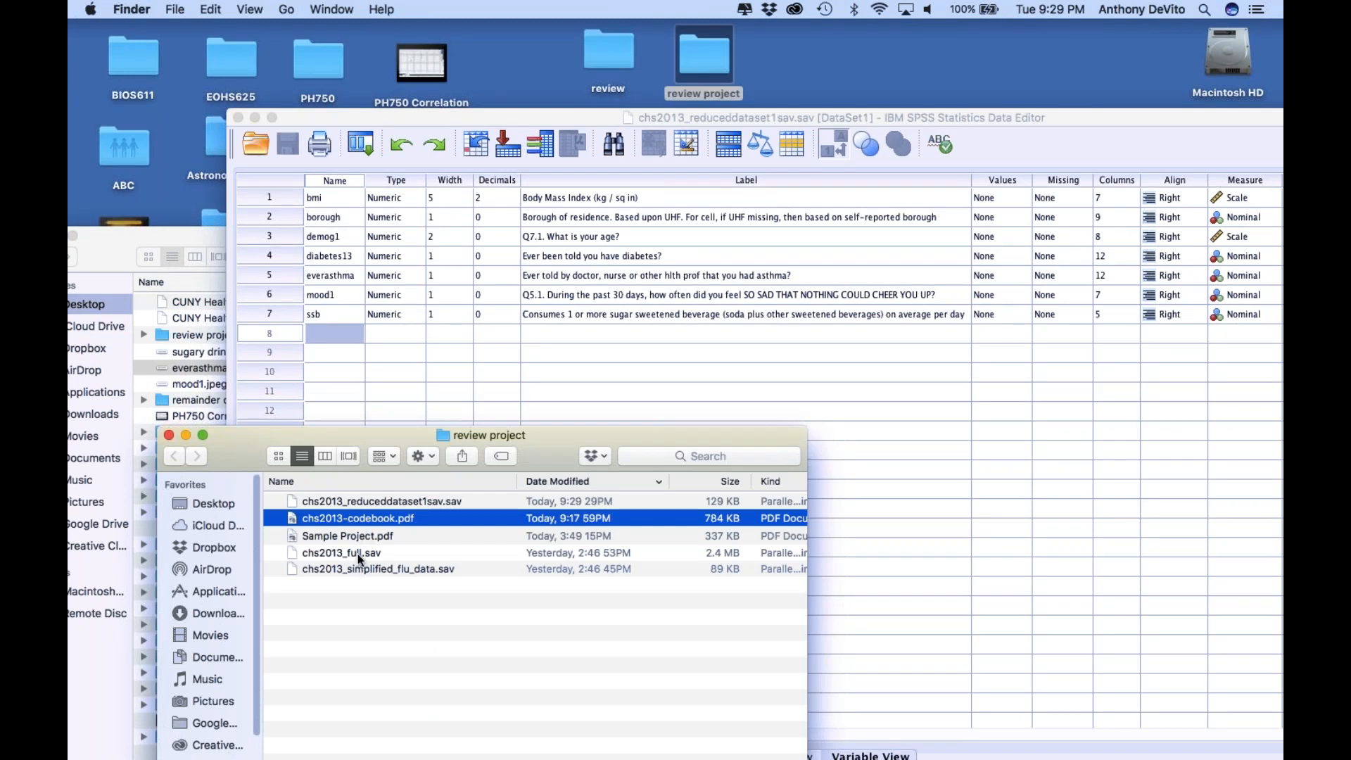
pyautogui.moveTo(326, 117); pyautogui.dragTo(178, 12)
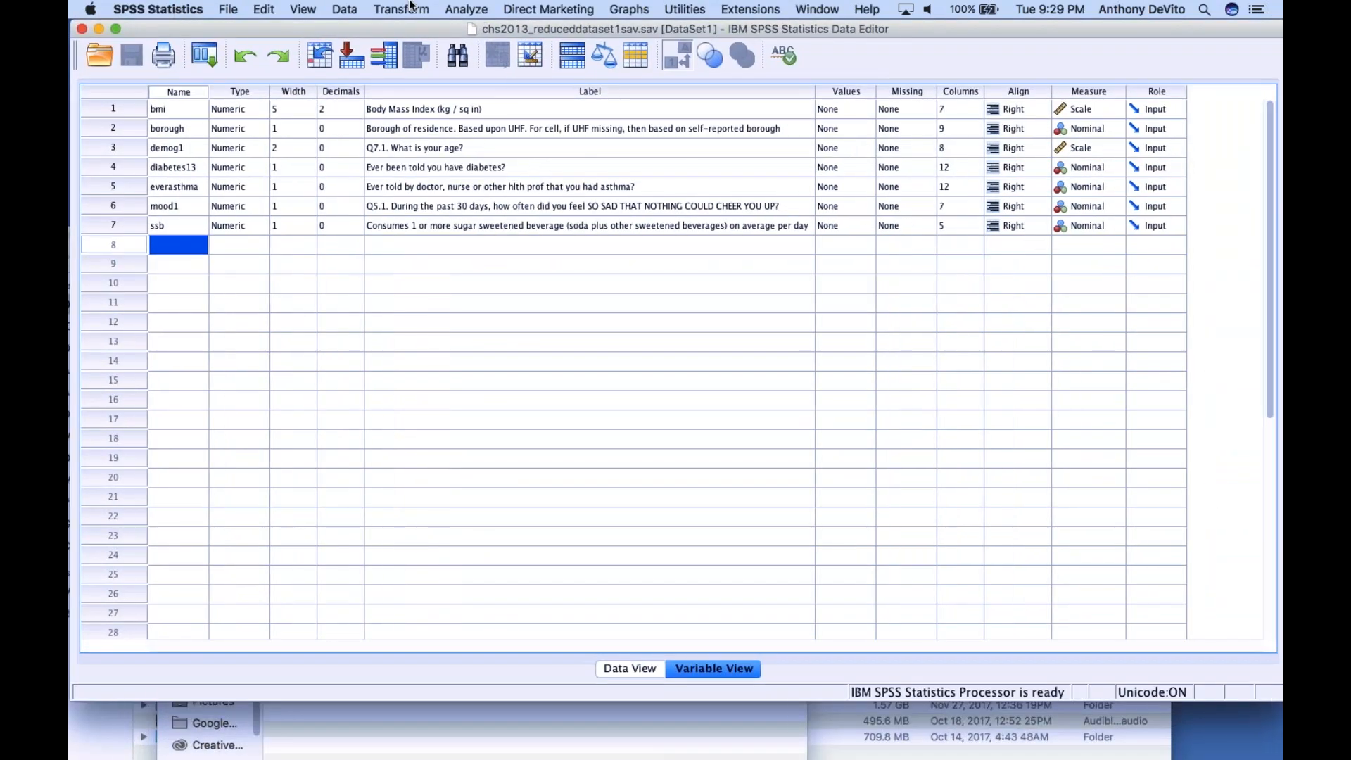
# Set up a crosstab with everasthma as the row variable and ssb as the column variable
pyautogui.click(470, 9)
pyautogui.moveTo(478, 45)
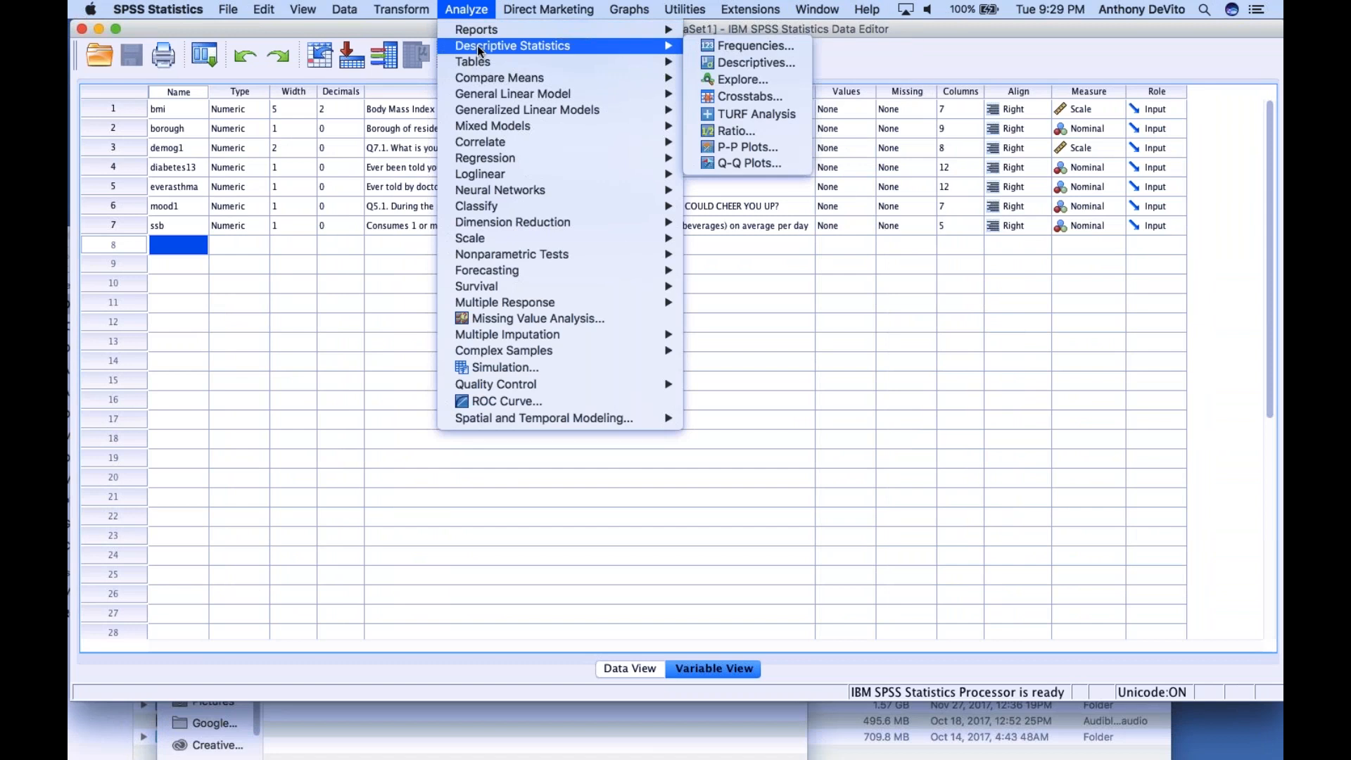
pyautogui.click(704, 93)
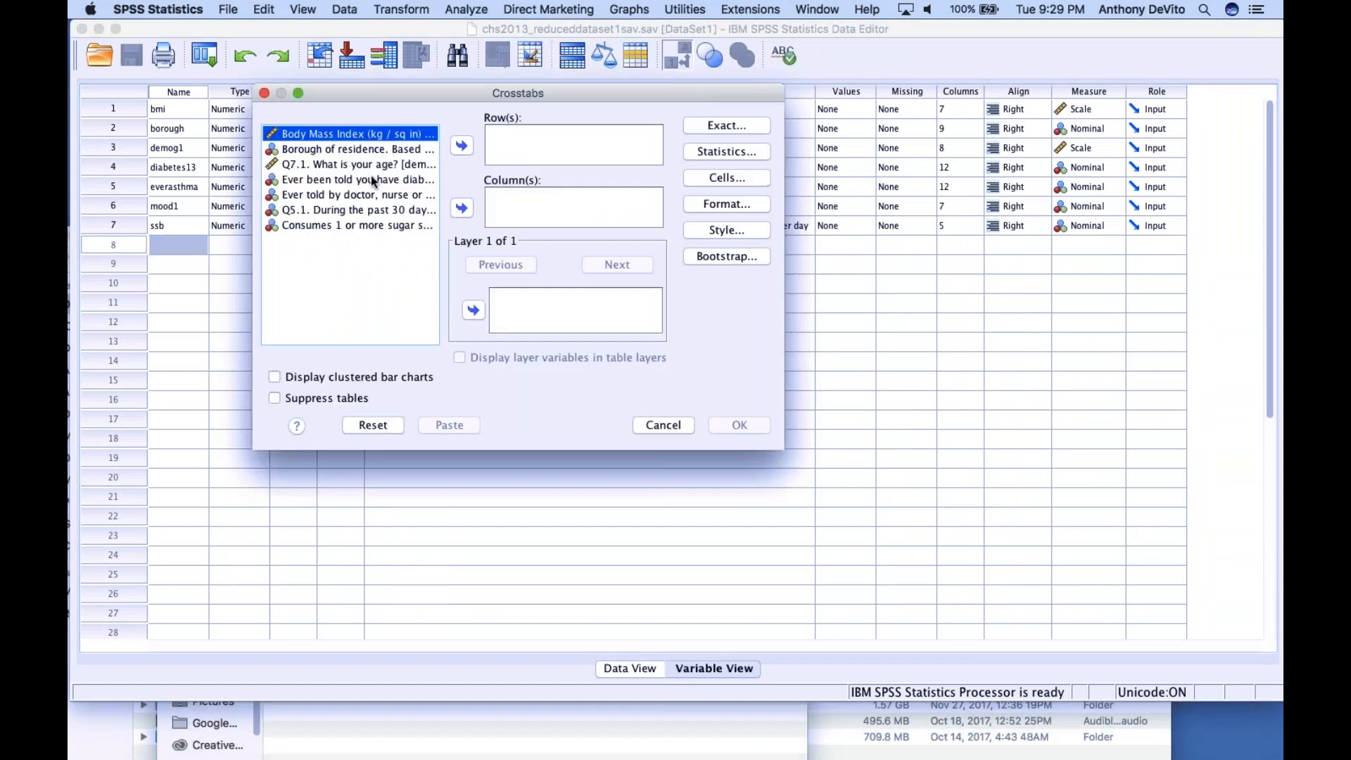
pyautogui.click(342, 196)
pyautogui.click(459, 142)
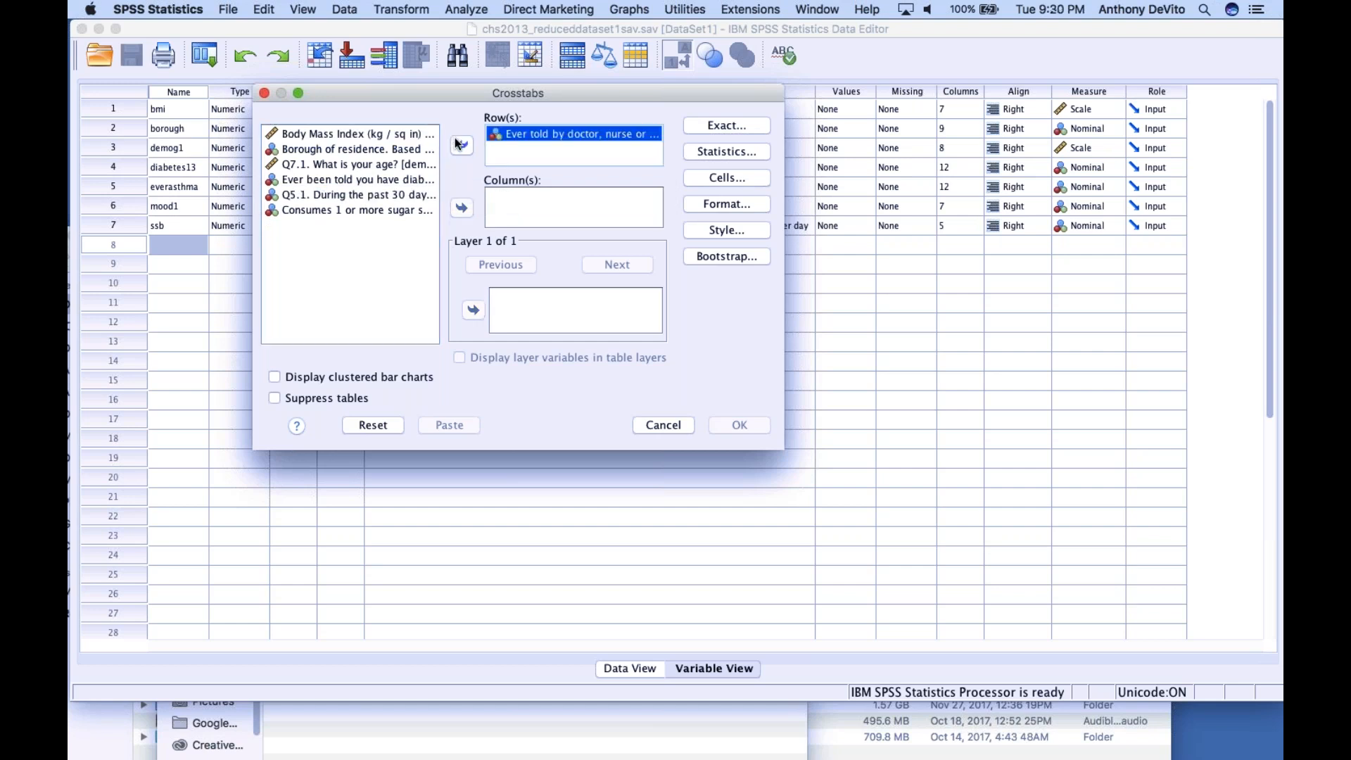
pyautogui.click(341, 212)
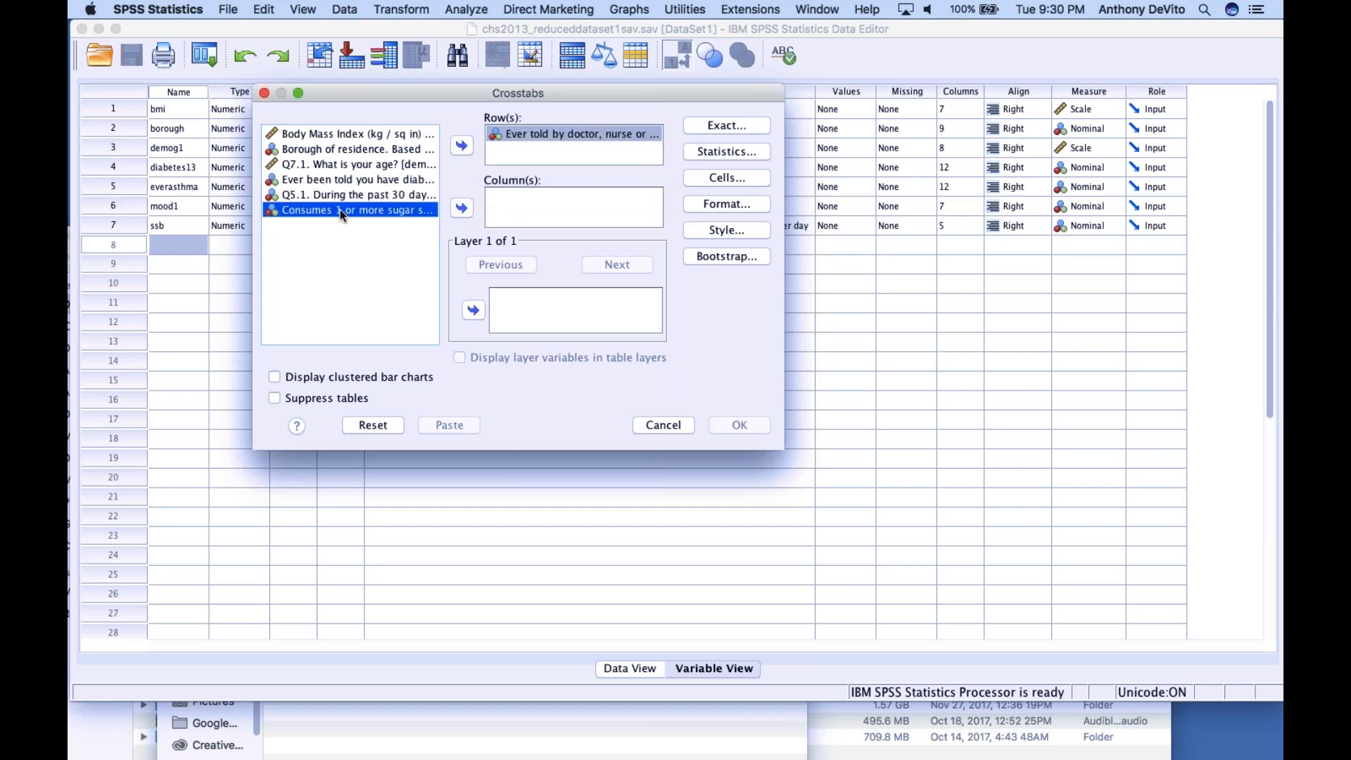
pyautogui.click(461, 208)
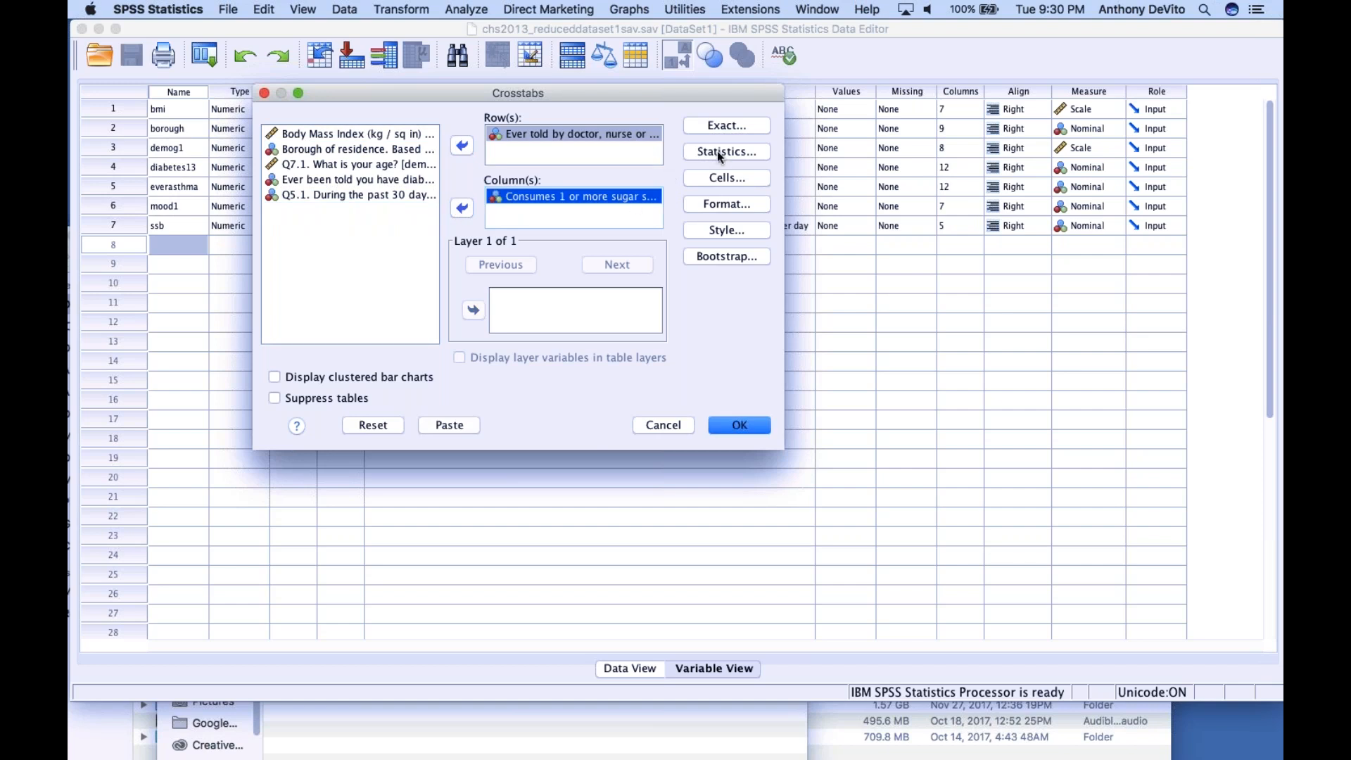
# Keep only observed counts in the crosstab's cell display and run the analysis
pyautogui.click(720, 178)
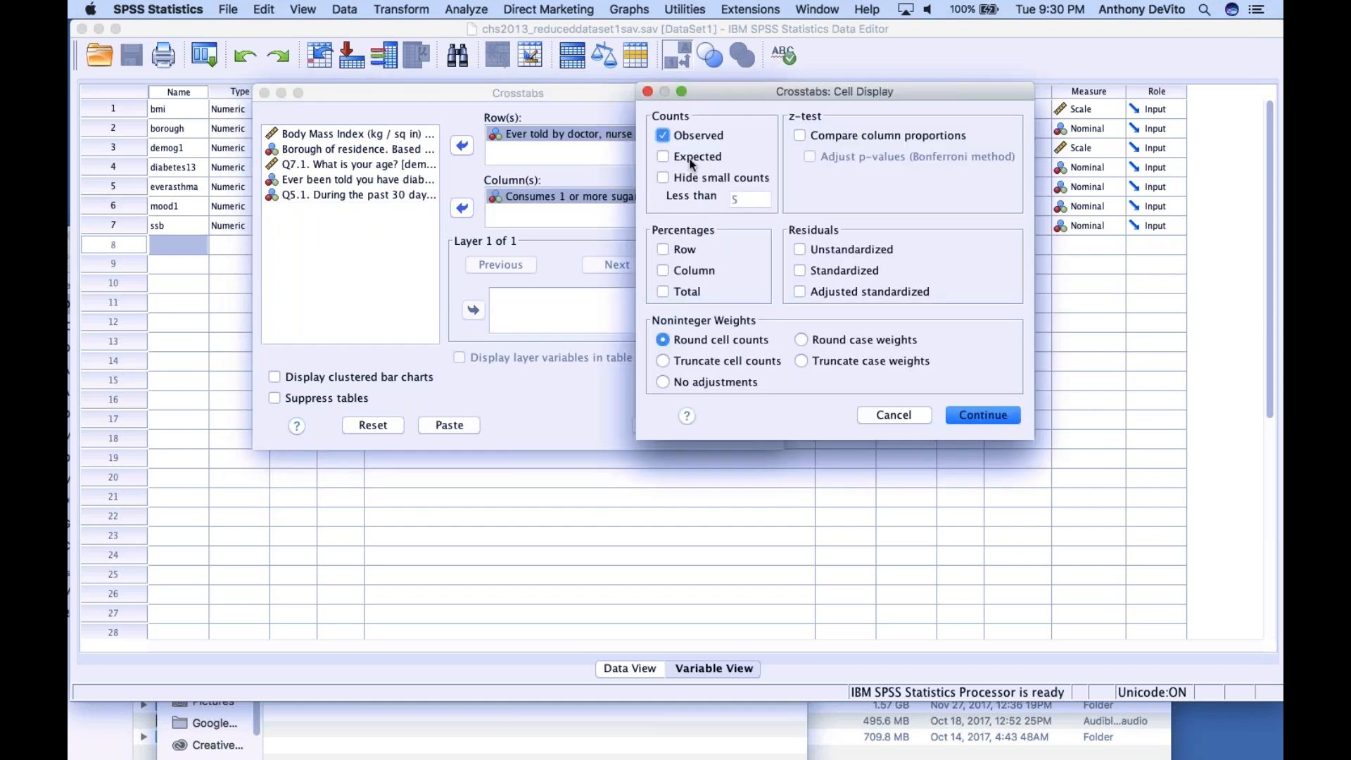
pyautogui.moveTo(726, 91); pyautogui.dragTo(638, 90)
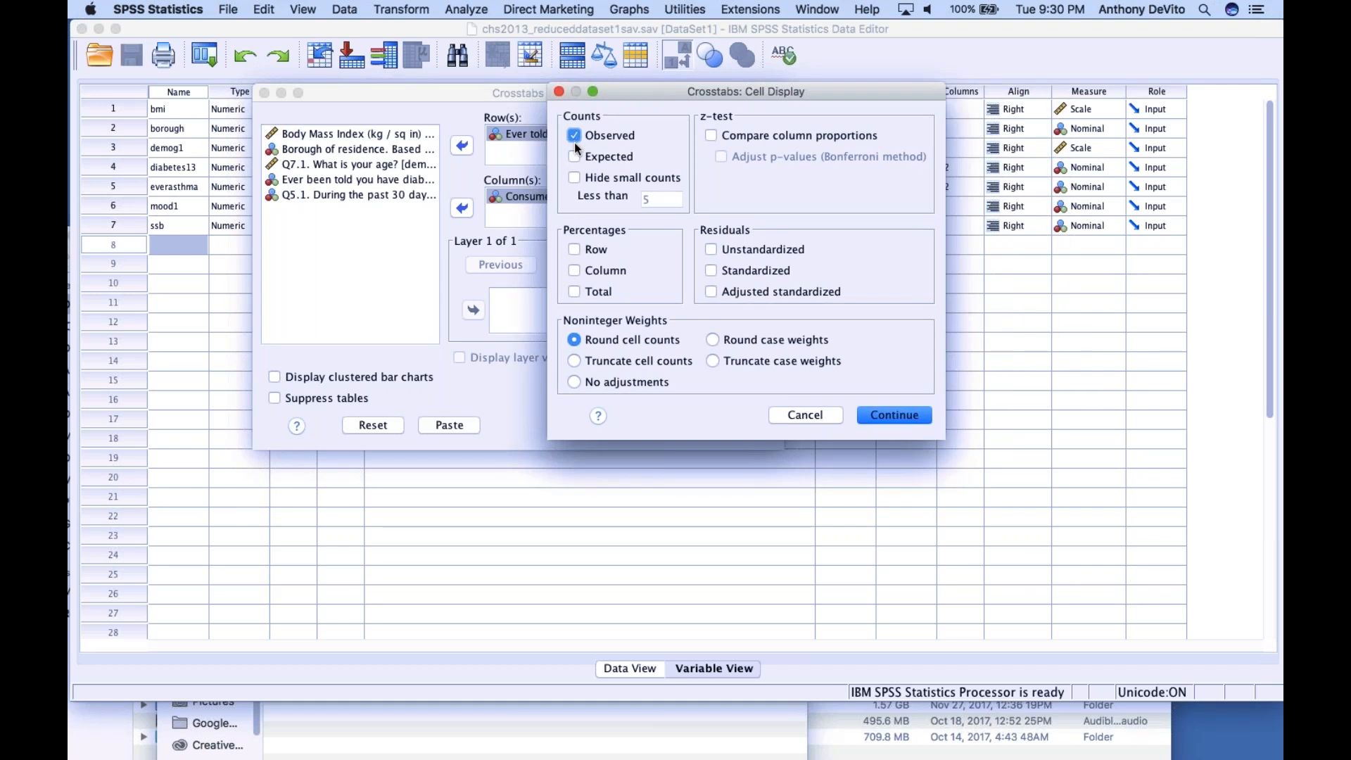
pyautogui.click(892, 415)
pyautogui.click(738, 426)
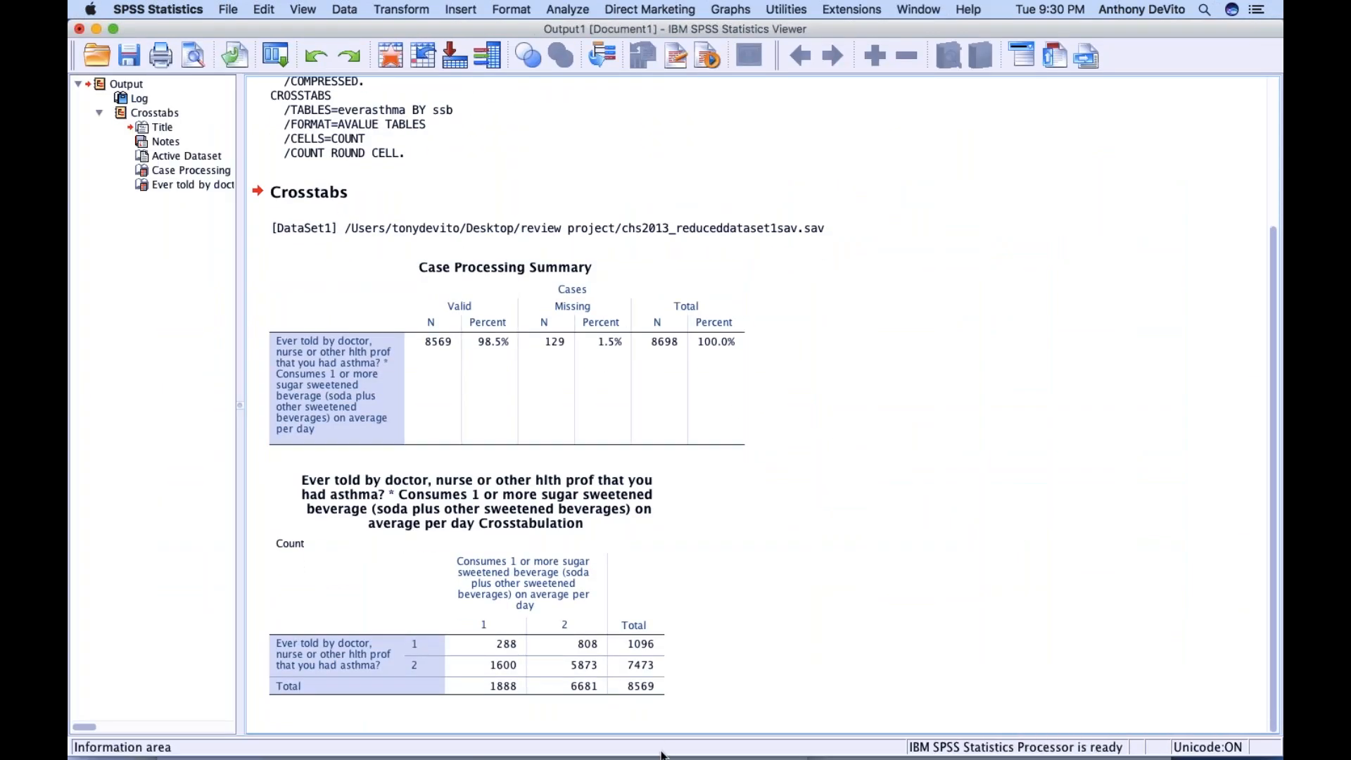
# Shorten the output window and examine the crosstabulation of asthma by sugar-sweetened beverage consumption
pyautogui.moveTo(661, 757); pyautogui.dragTo(661, 597)
pyautogui.scroll(-5, 661, 422)
pyautogui.click(551, 504)
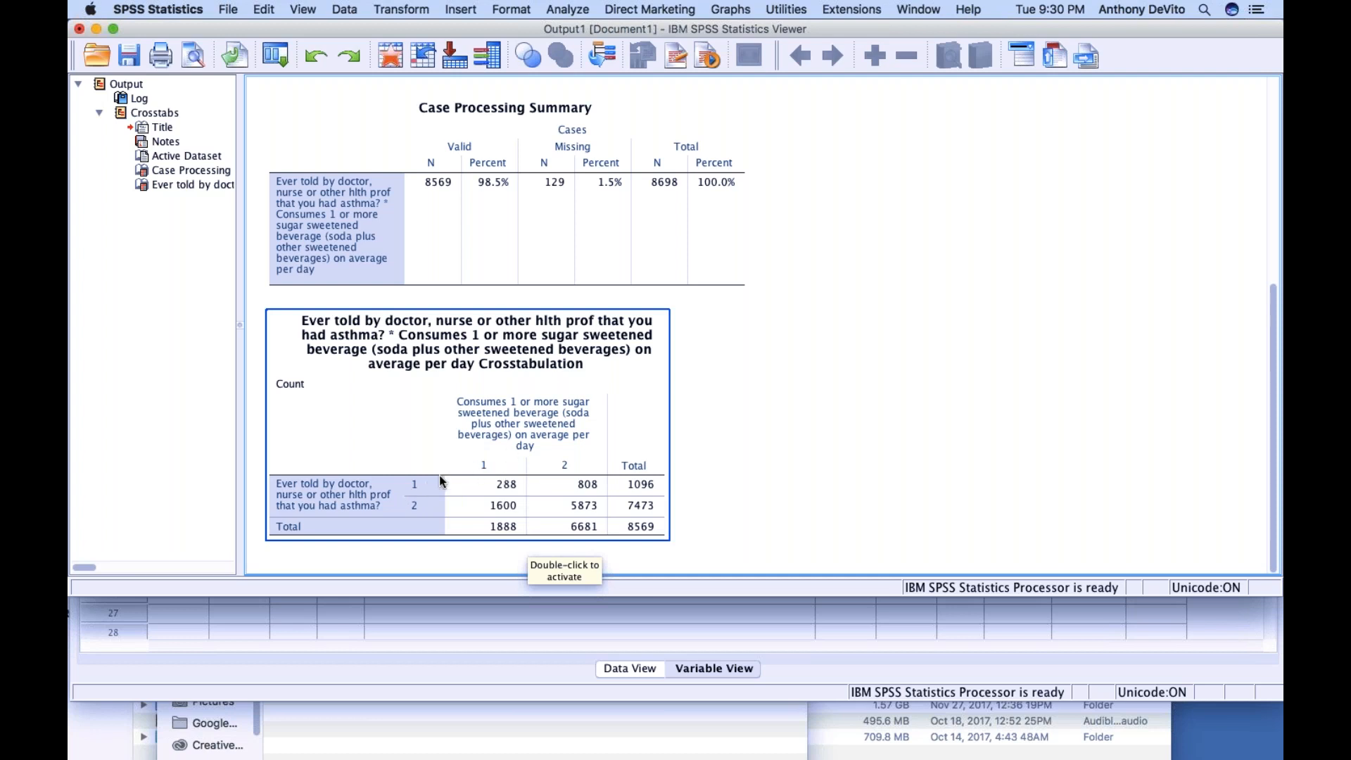
# Review the reduced variable list in the data editor, repositioning its window, and return to the crosstab output
pyautogui.click(543, 629)
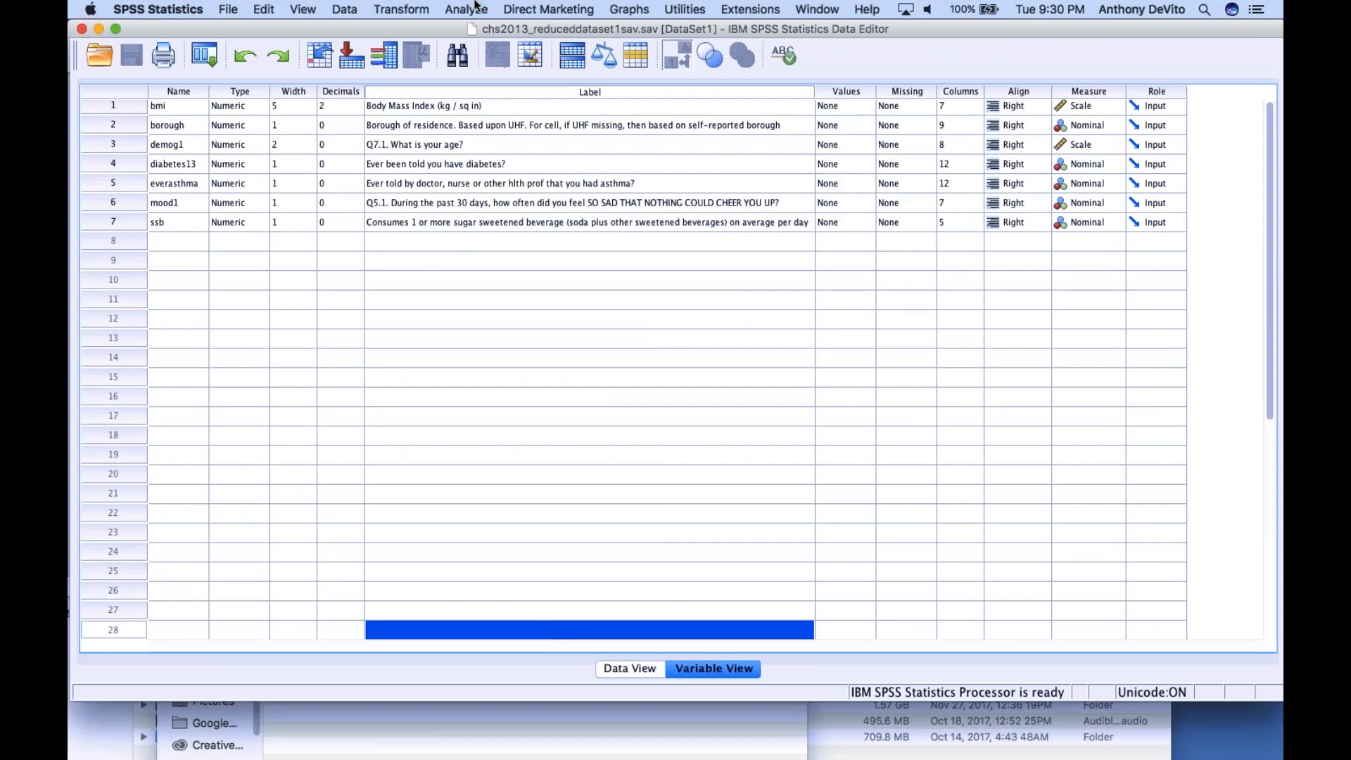
pyautogui.moveTo(440, 31); pyautogui.dragTo(442, 85)
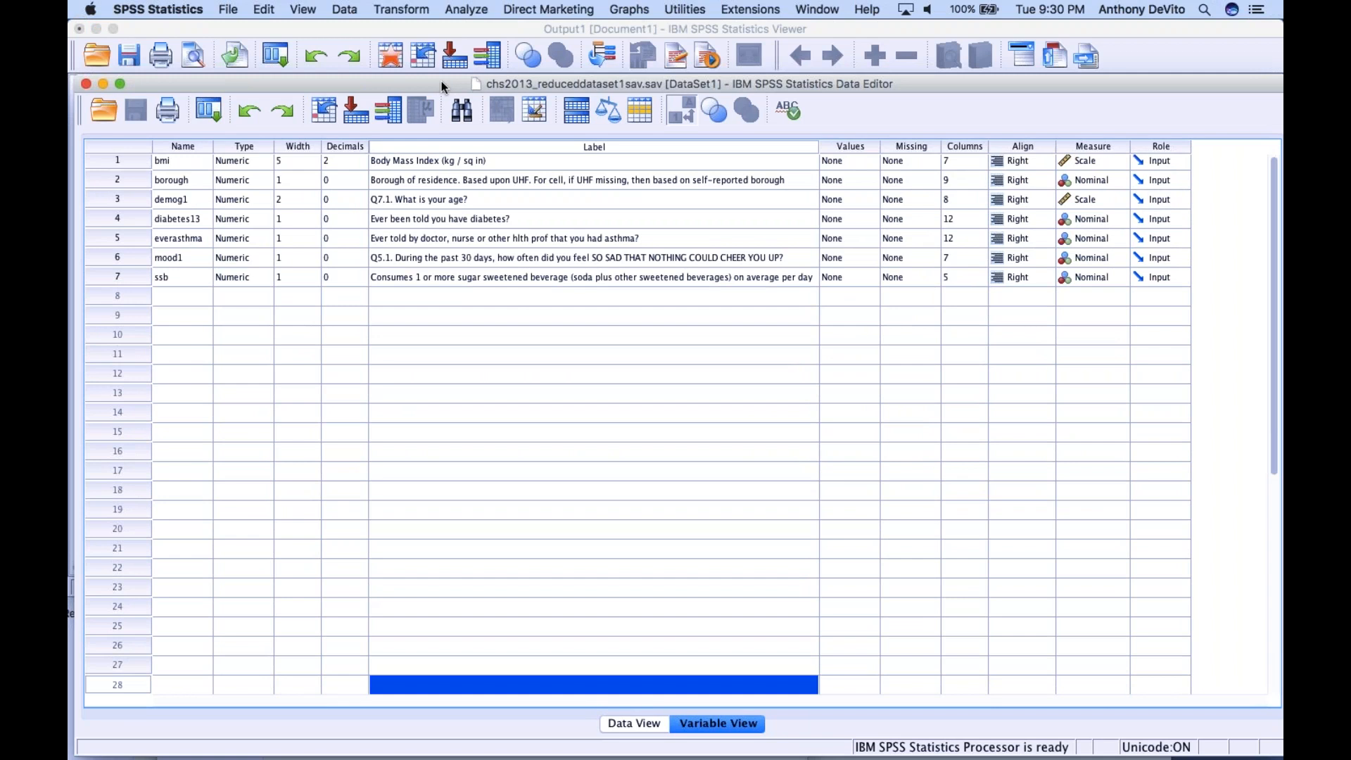
pyautogui.scroll(-3, 535, 268)
pyautogui.scroll(3, 535, 269)
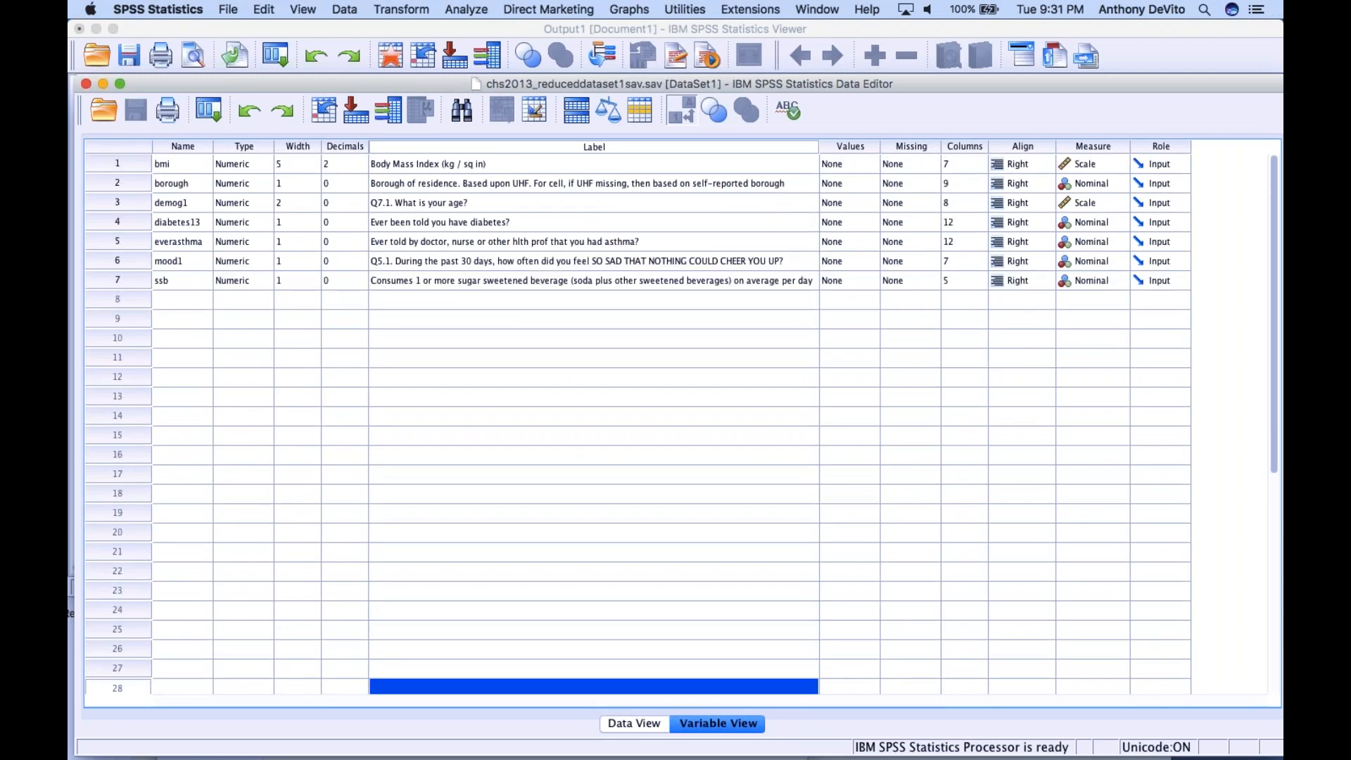
pyautogui.moveTo(619, 83); pyautogui.dragTo(438, 66)
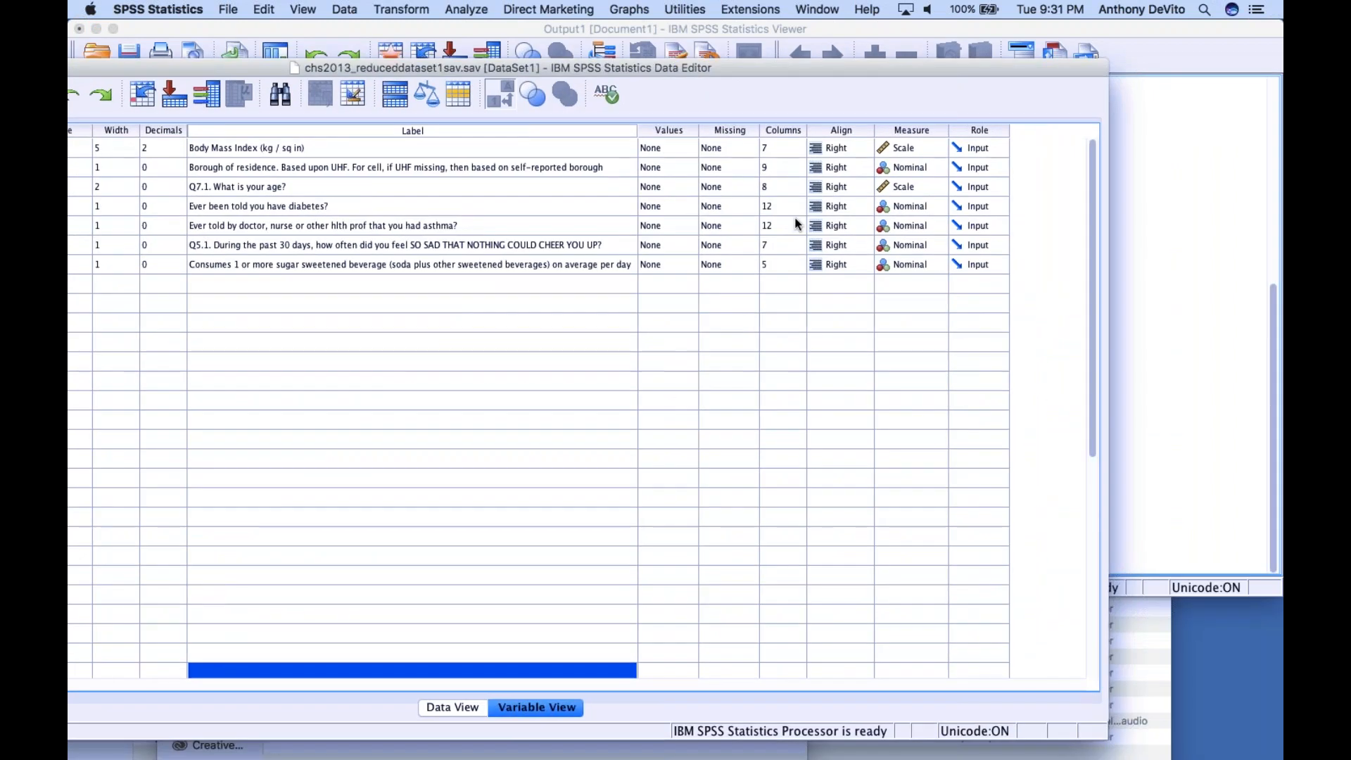
pyautogui.moveTo(627, 68); pyautogui.dragTo(783, 61)
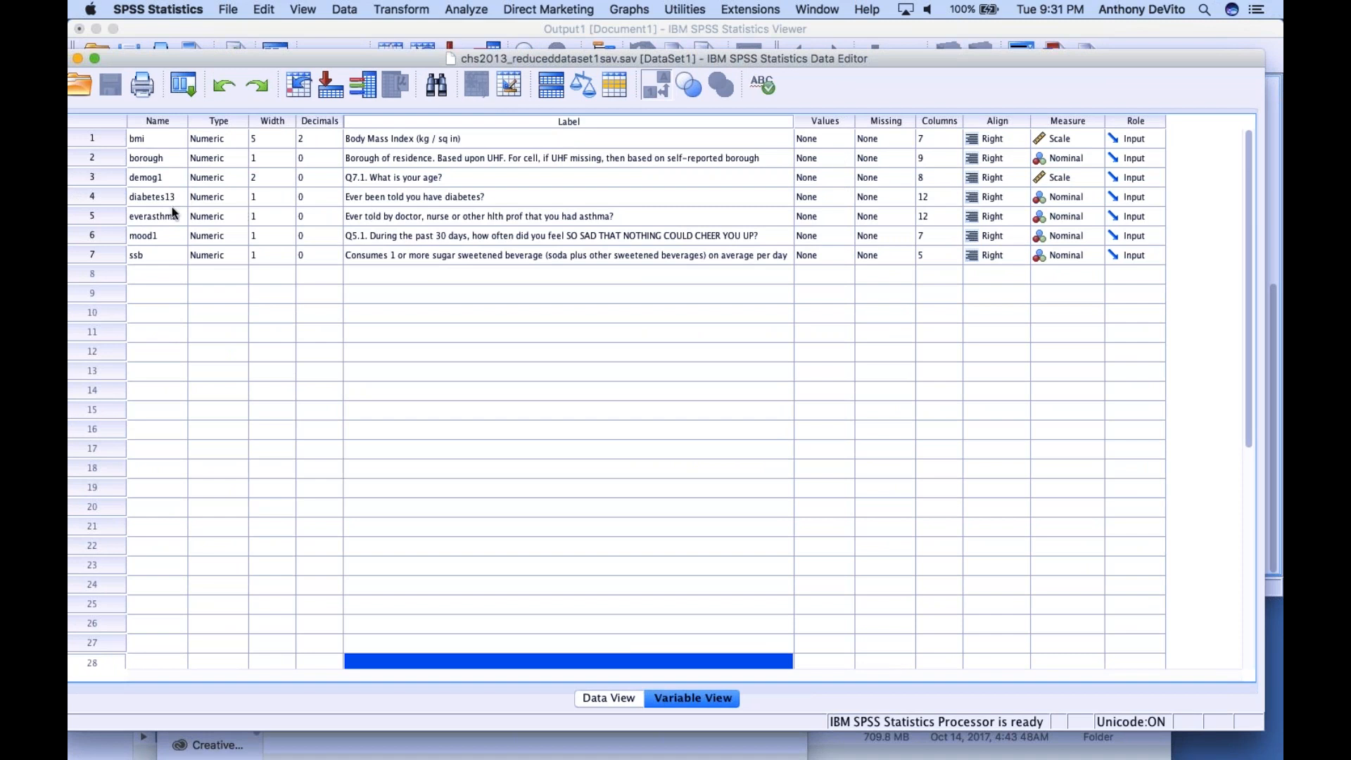
pyautogui.moveTo(287, 61); pyautogui.dragTo(412, 45)
pyautogui.click(106, 180)
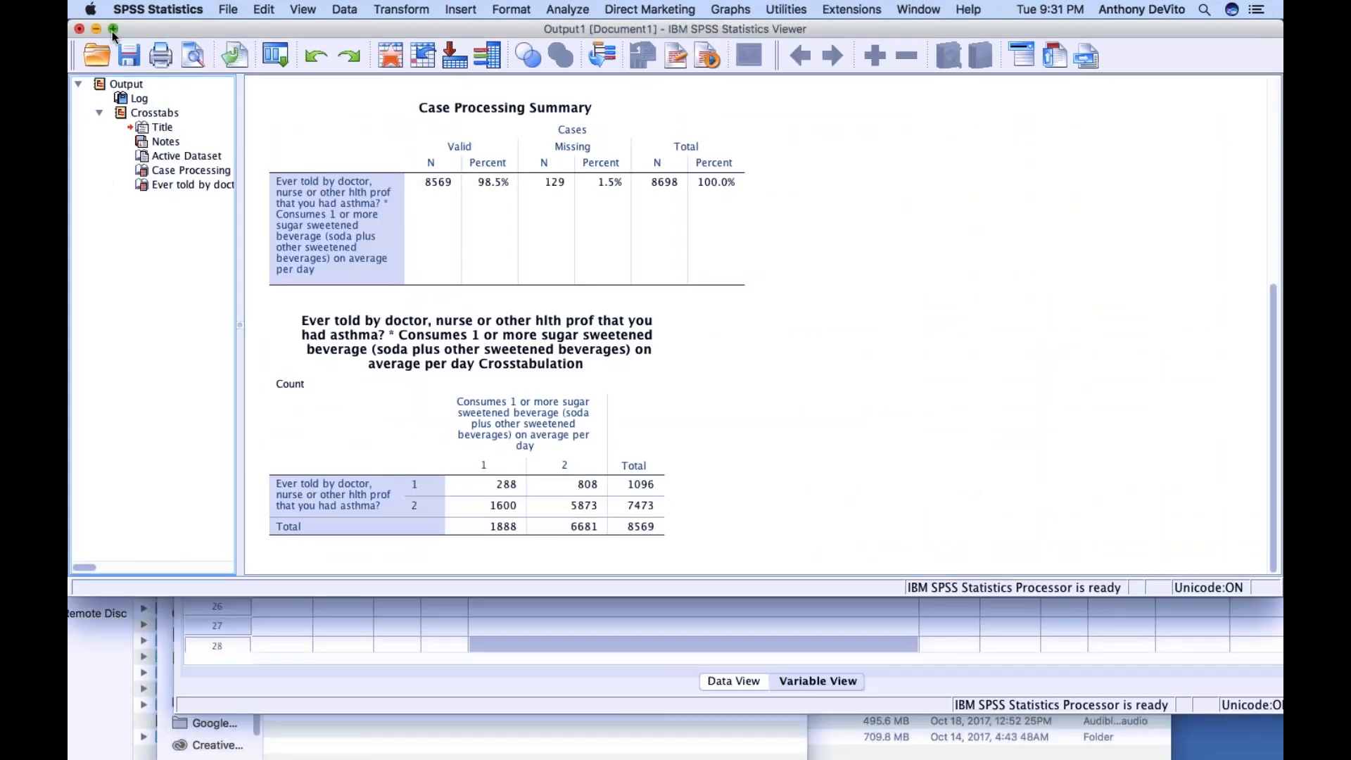
# Minimize the output and open chs2013-codebook.pdf from the desktop's review project folder in Preview
pyautogui.click(95, 29)
pyautogui.doubleClick(133, 53)
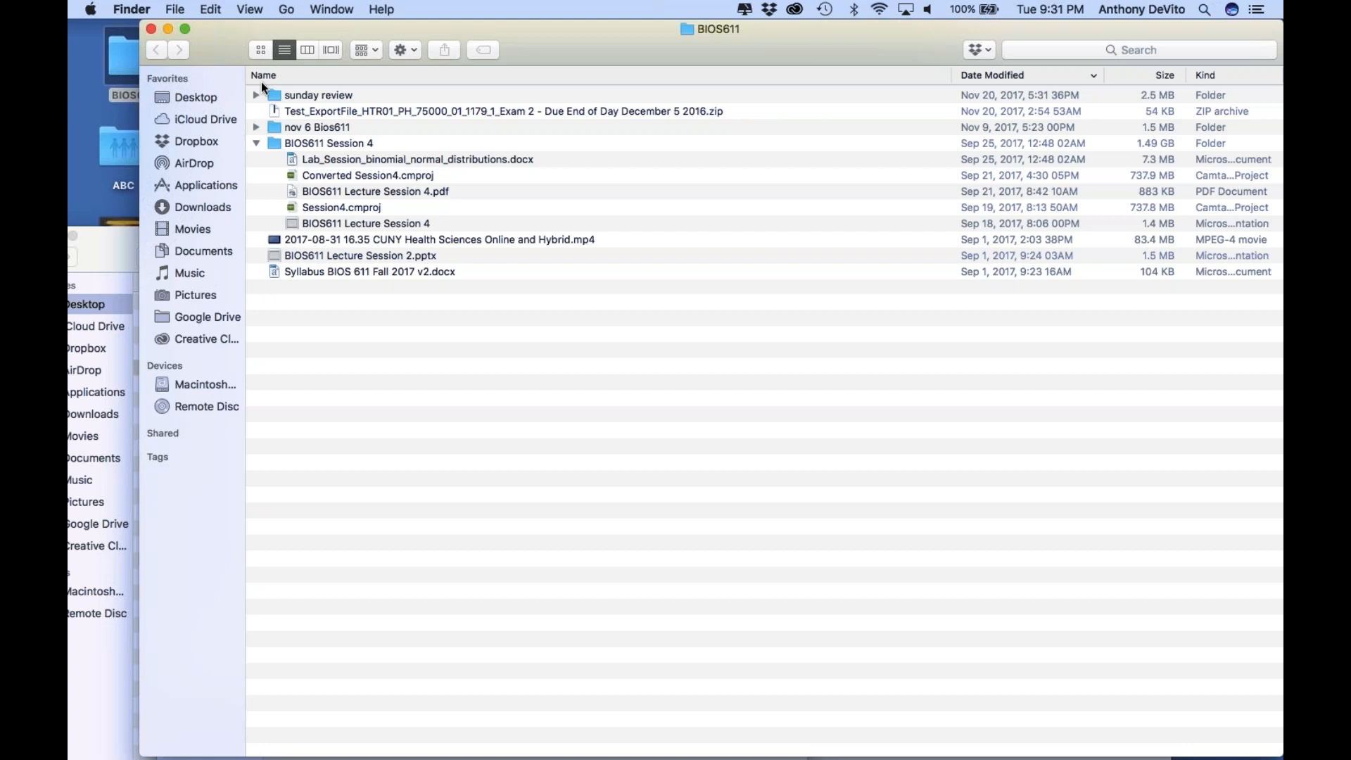
pyautogui.click(193, 100)
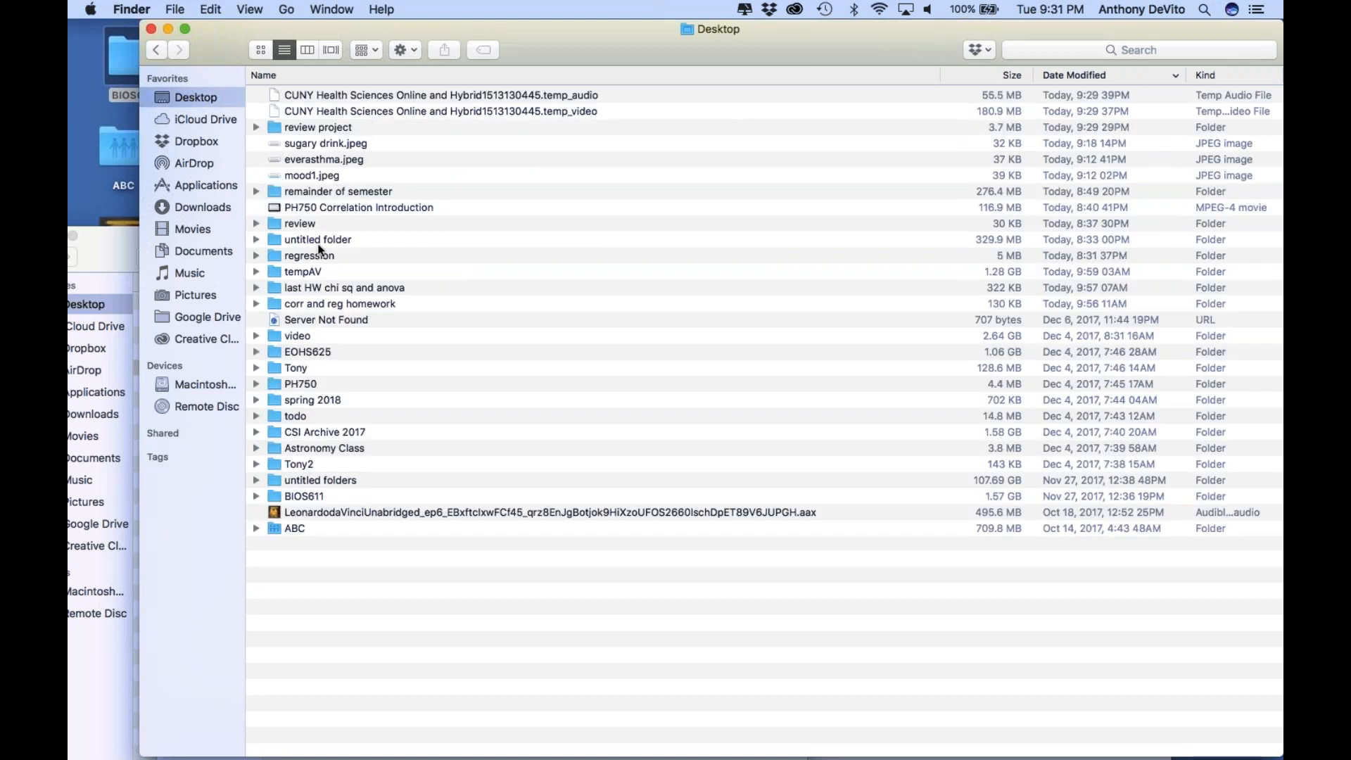
pyautogui.doubleClick(288, 127)
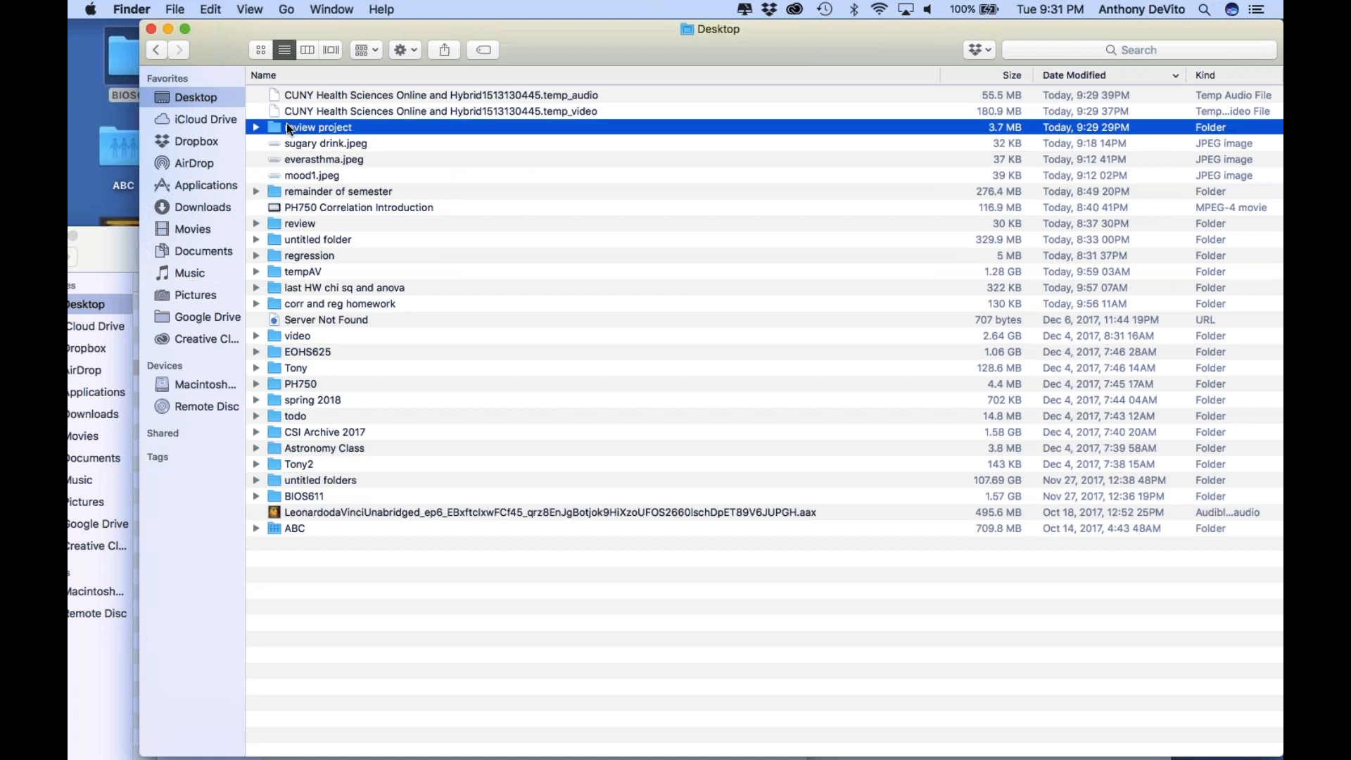
pyautogui.doubleClick(365, 110)
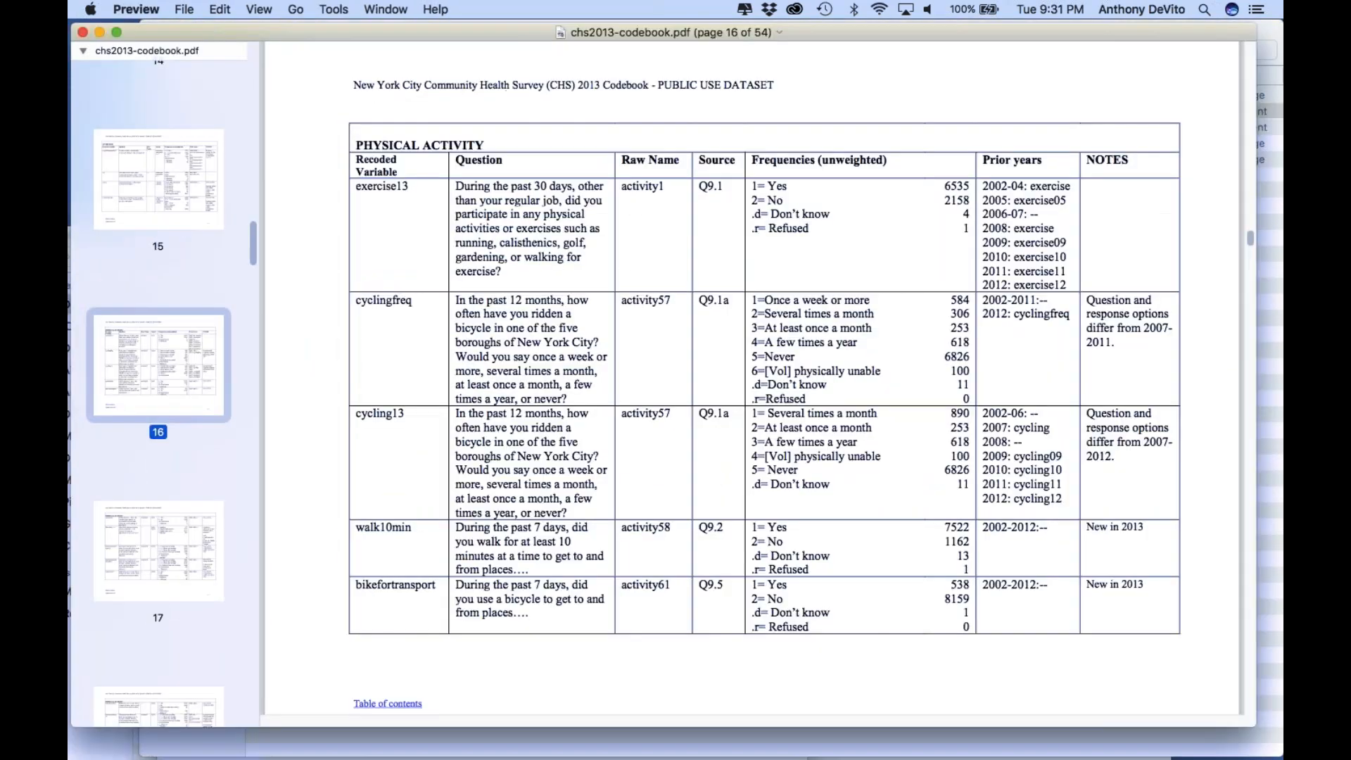
# Close the codebook and open everasthma.jpeg from the Desktop folder to check the asthma variable's value codes
pyautogui.press('super+f')
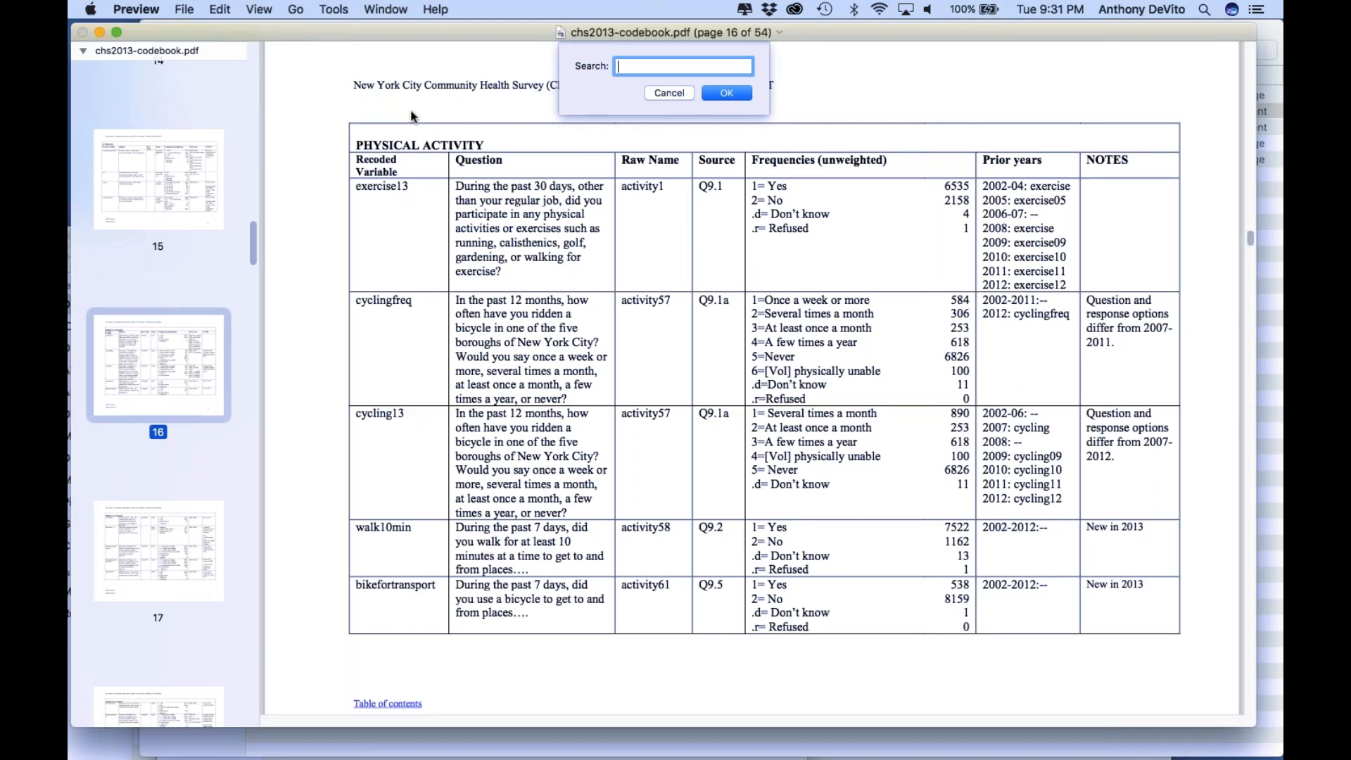
pyautogui.click(669, 93)
pyautogui.click(82, 33)
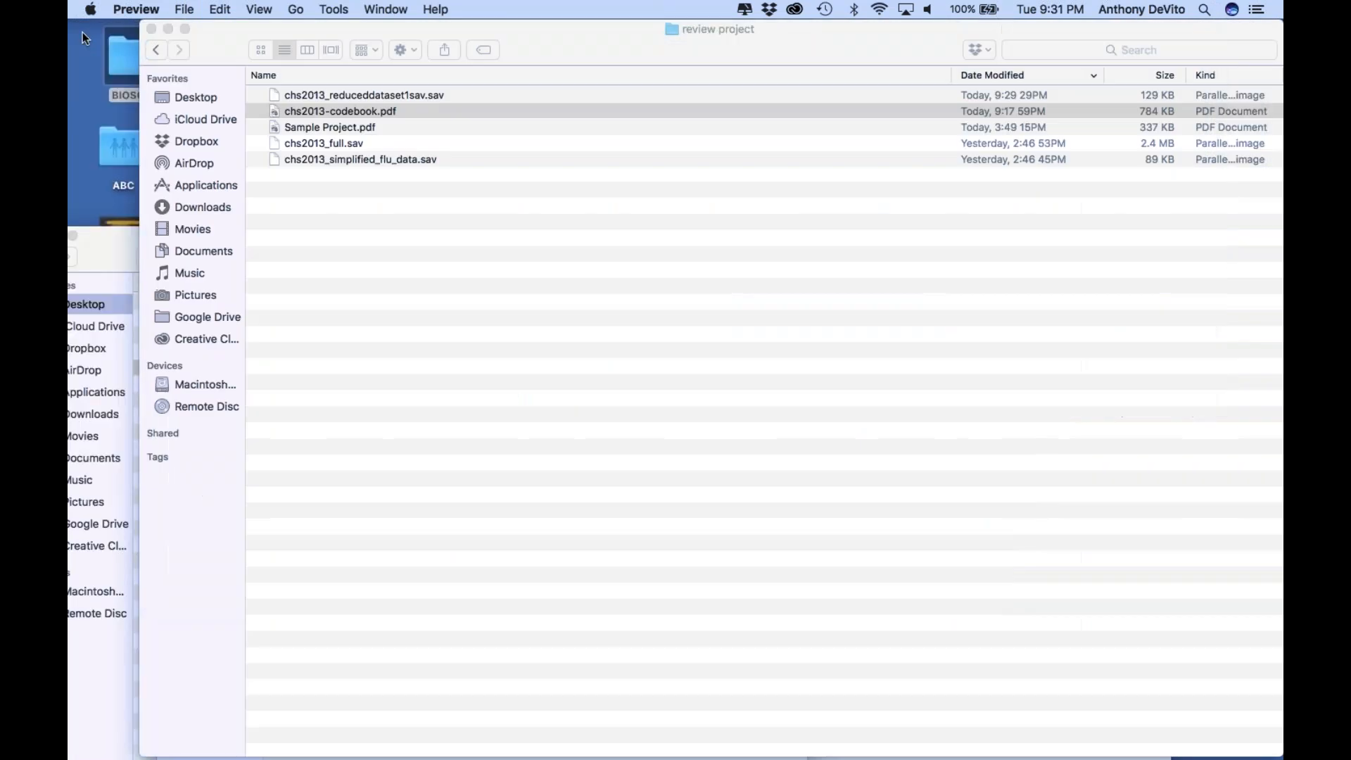
pyautogui.click(206, 102)
pyautogui.click(204, 101)
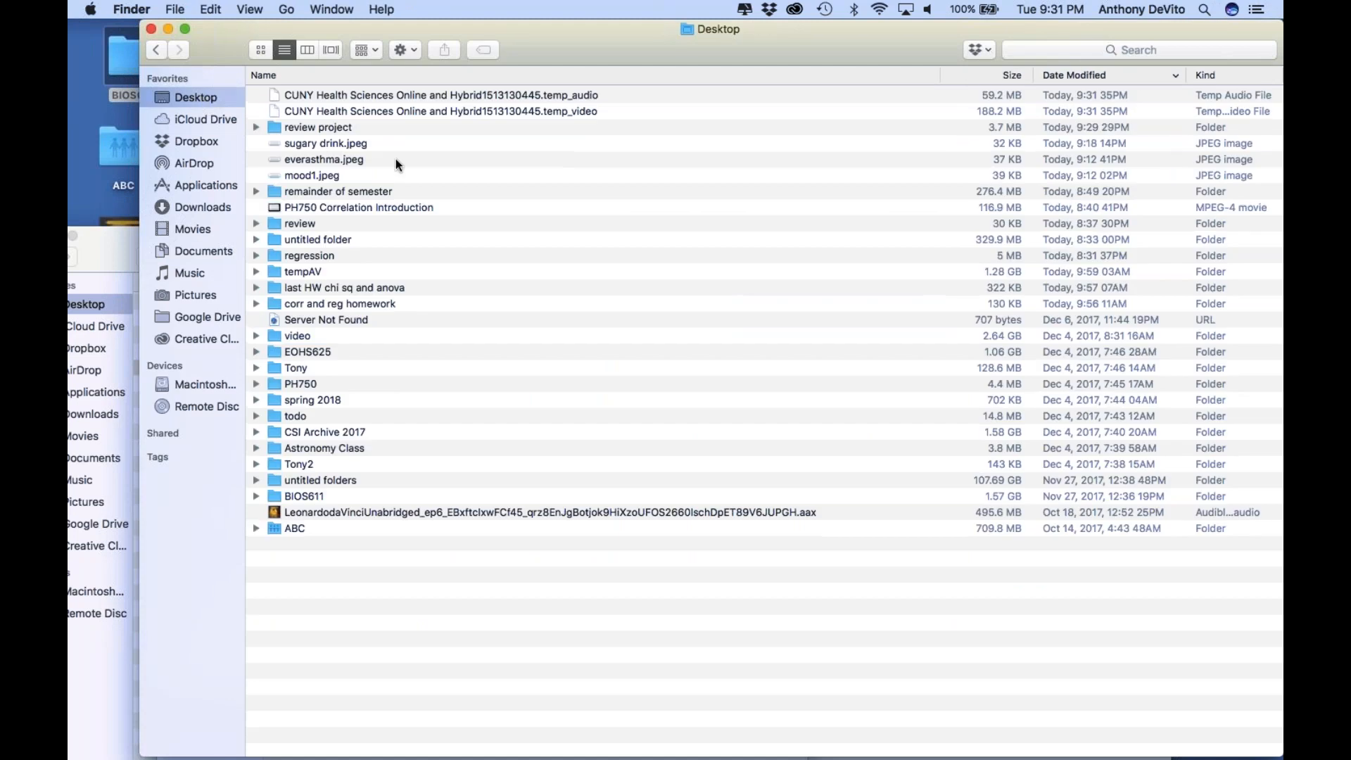
pyautogui.doubleClick(353, 158)
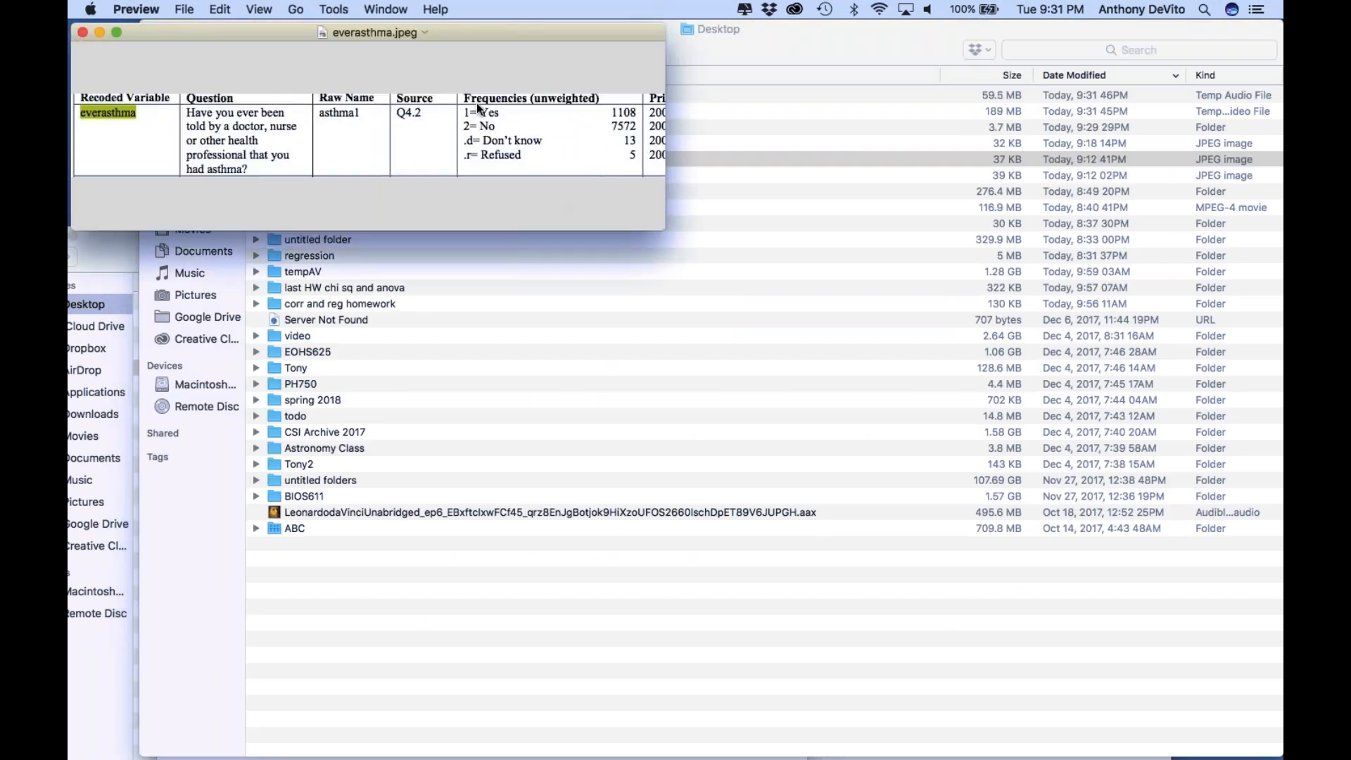
pyautogui.click(635, 248)
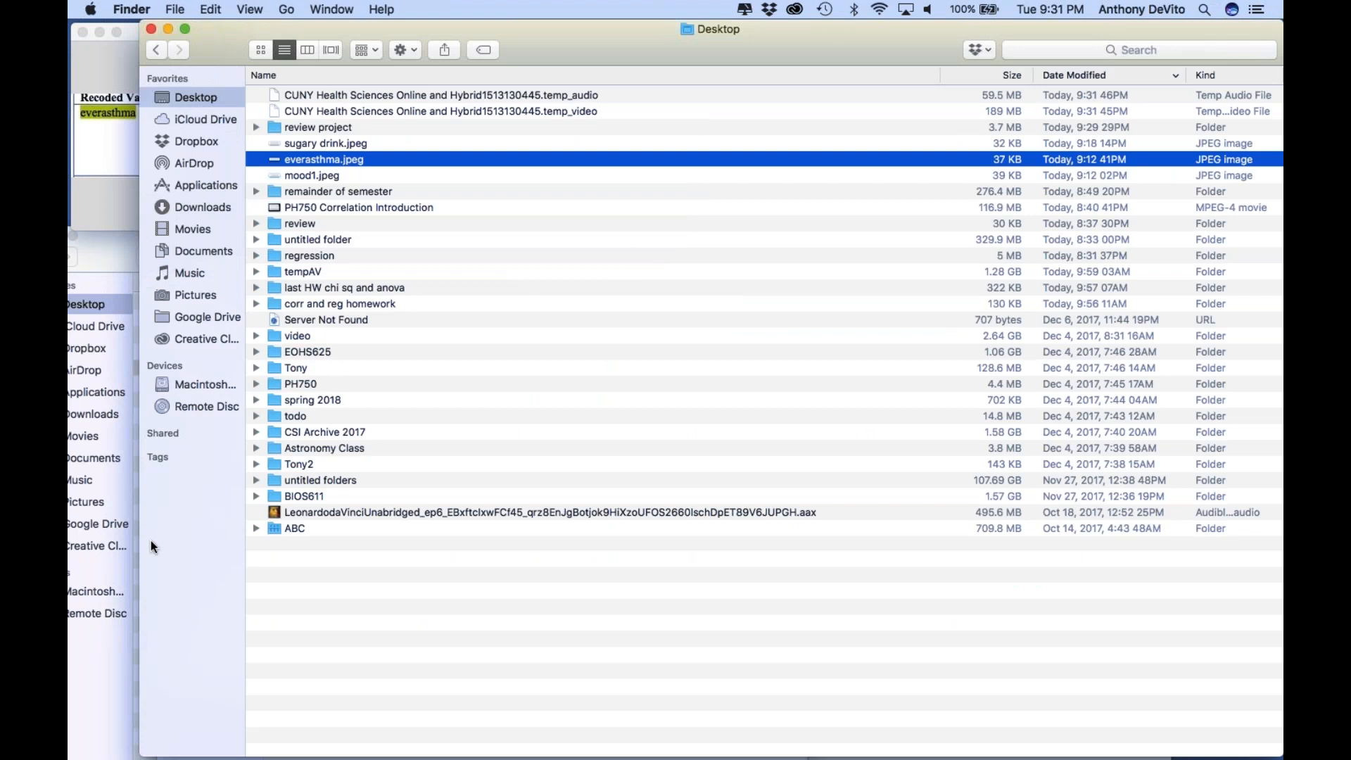
# Switch to the SPSS Statistics data editor showing the reduced dataset and reposition its window
pyautogui.hotkey('ctrl', 'Up')
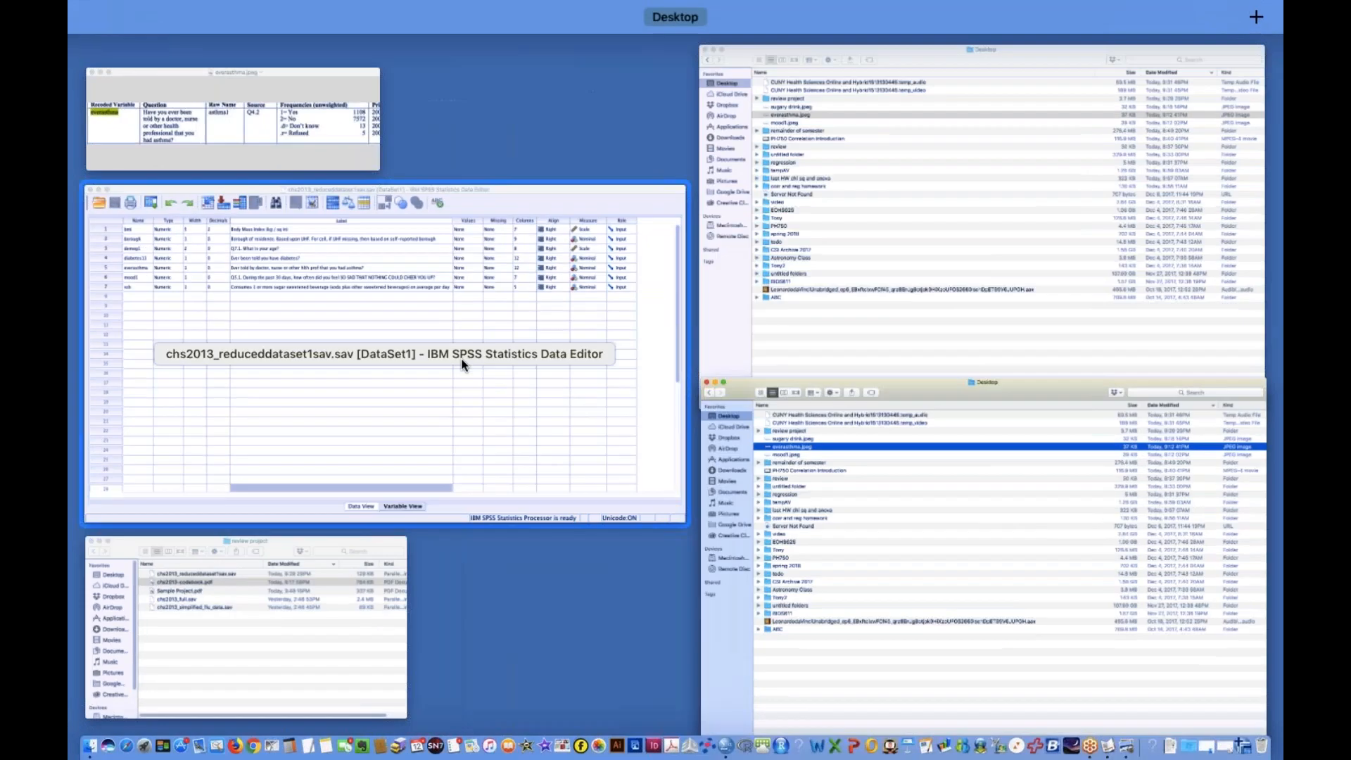
pyautogui.click(410, 429)
pyautogui.moveTo(600, 44); pyautogui.dragTo(480, 90)
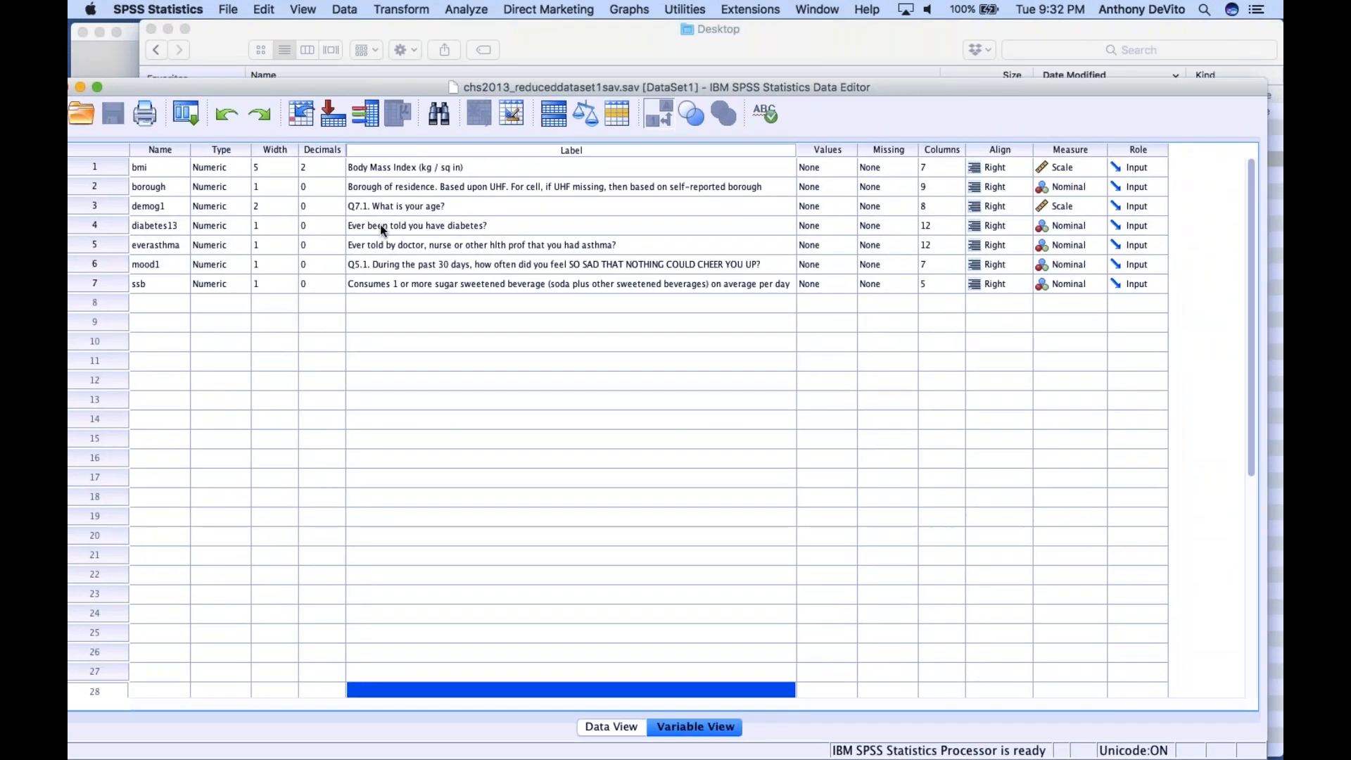
# Add a value label to the everasthma variable defining 1 as "Yes has asthma"
pyautogui.doubleClick(850, 246)
pyautogui.write('1')
pyautogui.press('Tab')
pyautogui.write('Yes has asthma')
pyautogui.press('BackSpace')
pyautogui.press('BackSpace')
pyautogui.press('BackSpace')
pyautogui.write('hma')
pyautogui.click(551, 415)
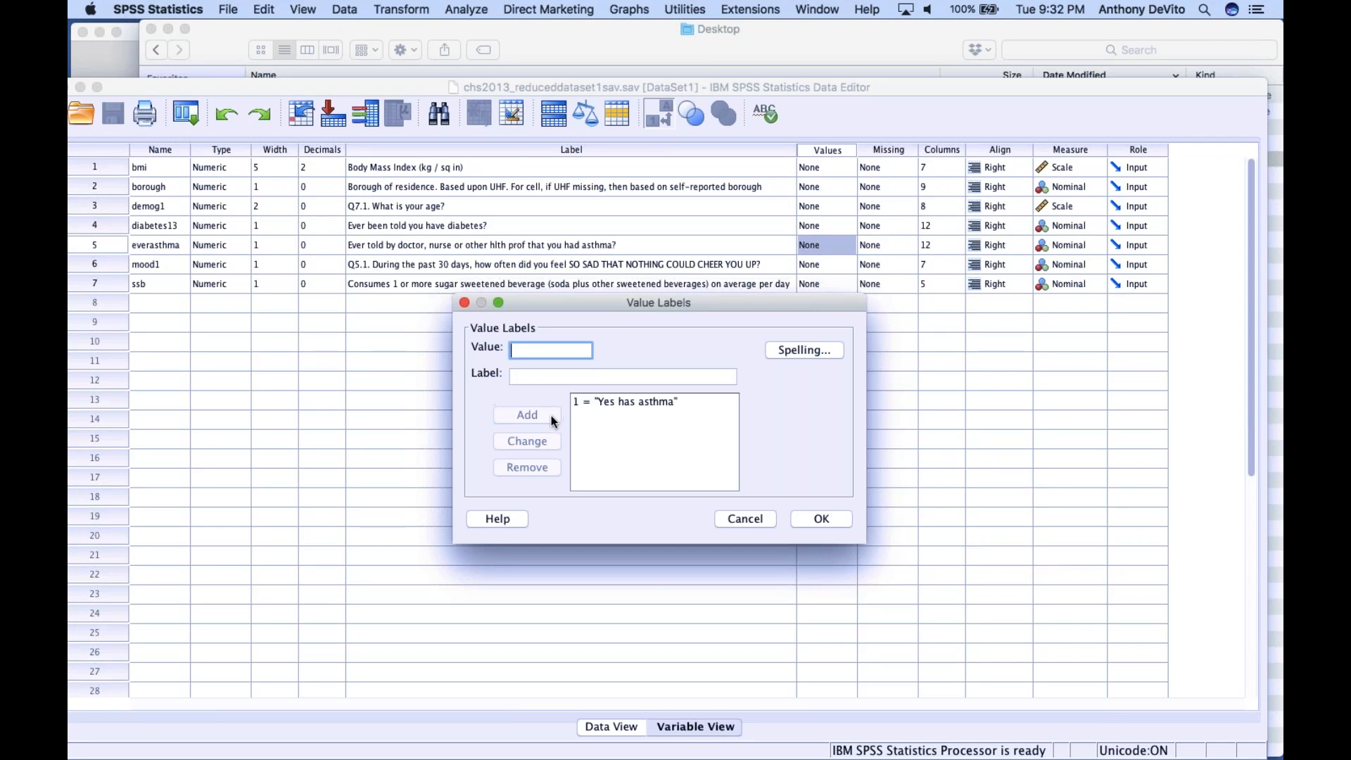
# Add the everasthma value label 2 as "No does not have asthma" and apply the labels
pyautogui.write('2')
pyautogui.click(570, 378)
pyautogui.write('No does not')
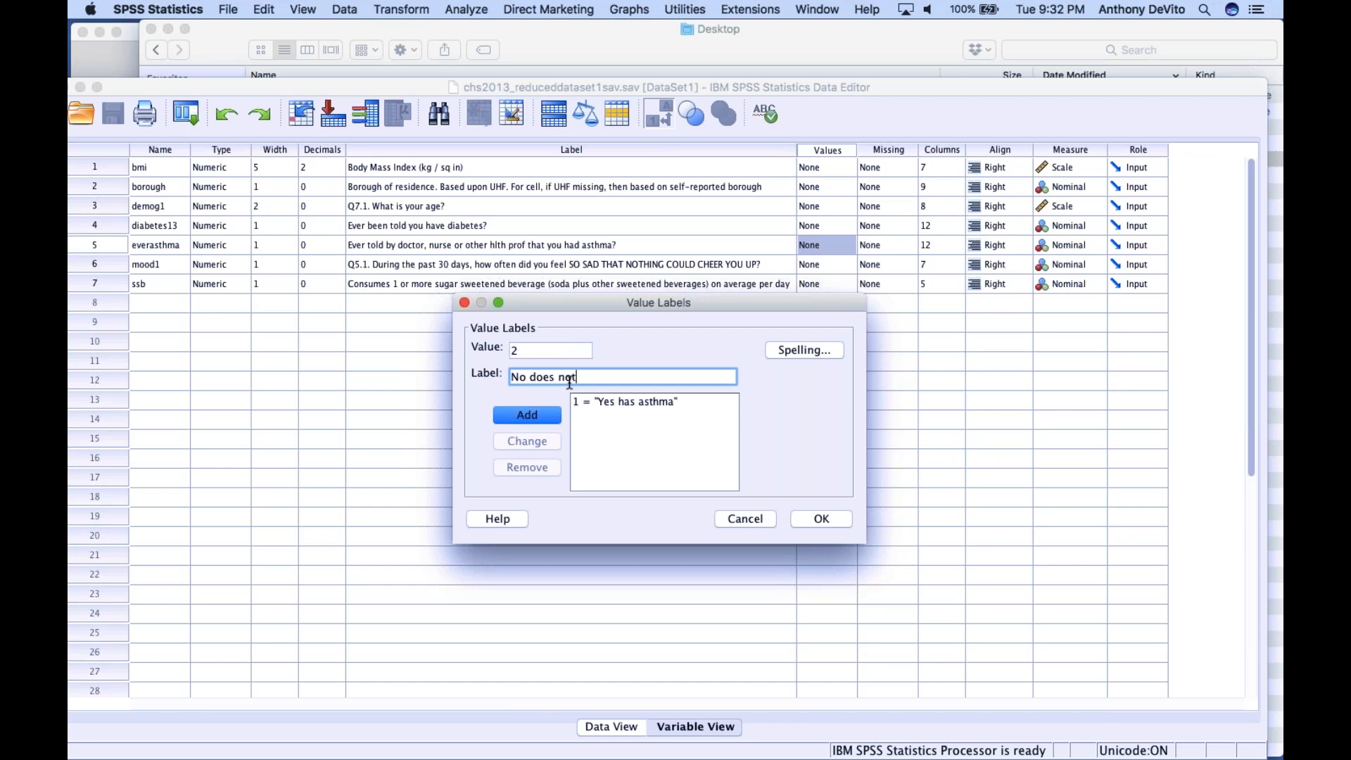
pyautogui.write(' have ast')
pyautogui.write('t')
pyautogui.write('h')
pyautogui.write('ma')
pyautogui.click(530, 417)
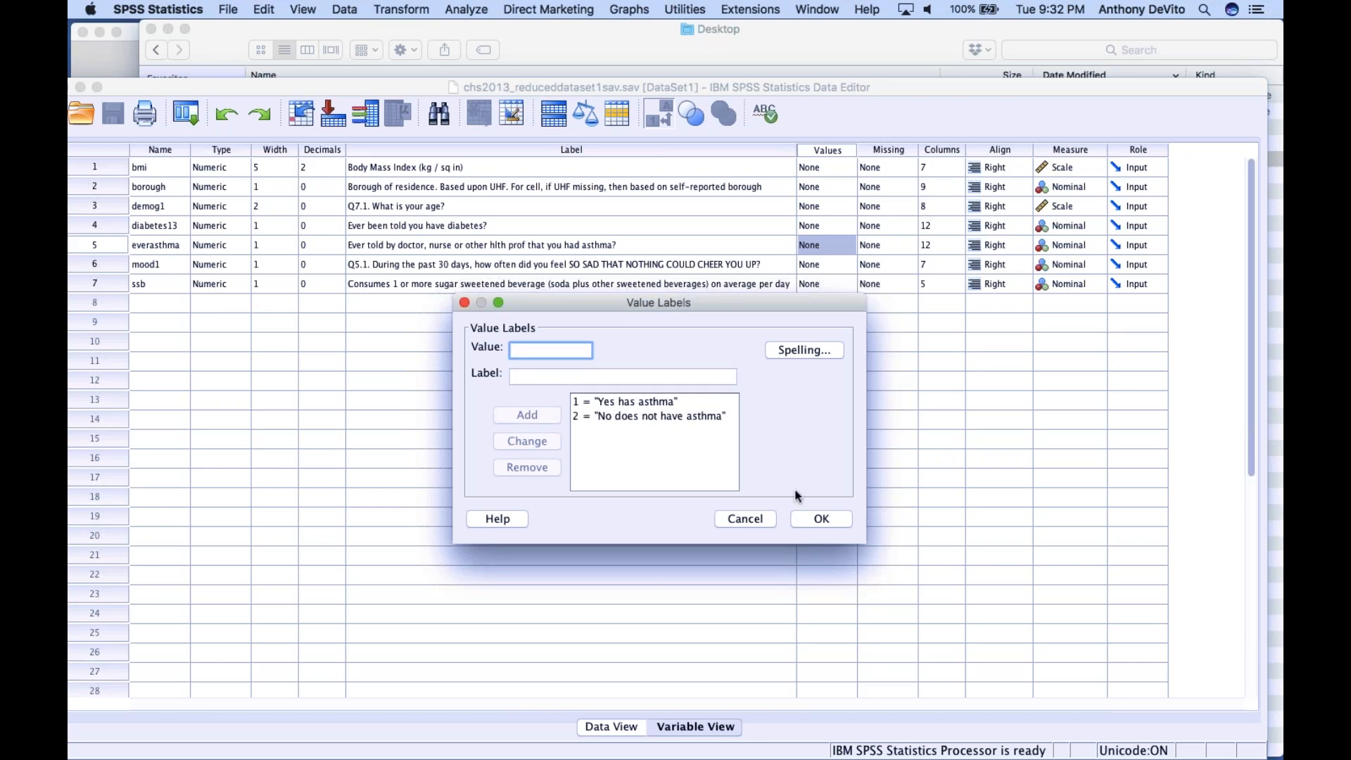
pyautogui.click(818, 519)
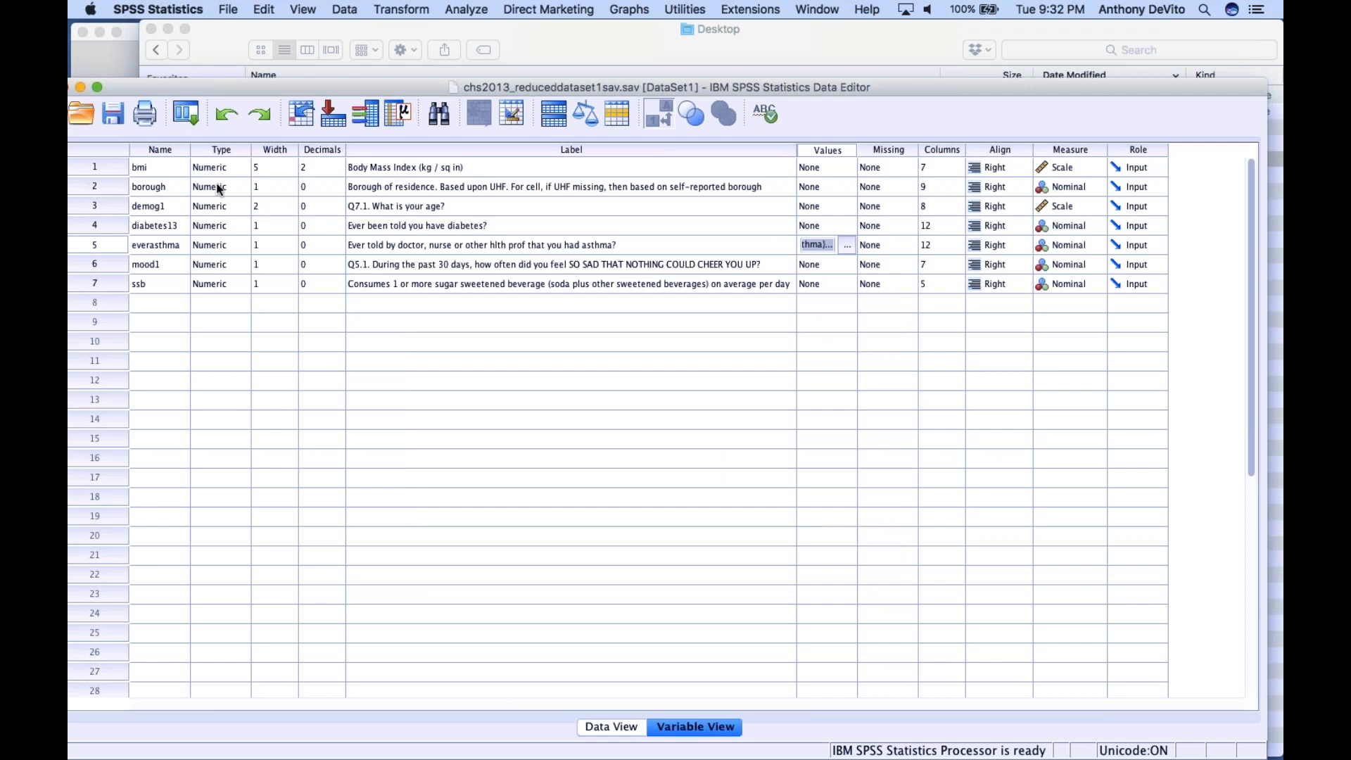
# Check the ssb value codes in sugary drink.jpeg from the Desktop, close both codebook images and return to the SPSS data editor
pyautogui.click(232, 41)
pyautogui.click(325, 158)
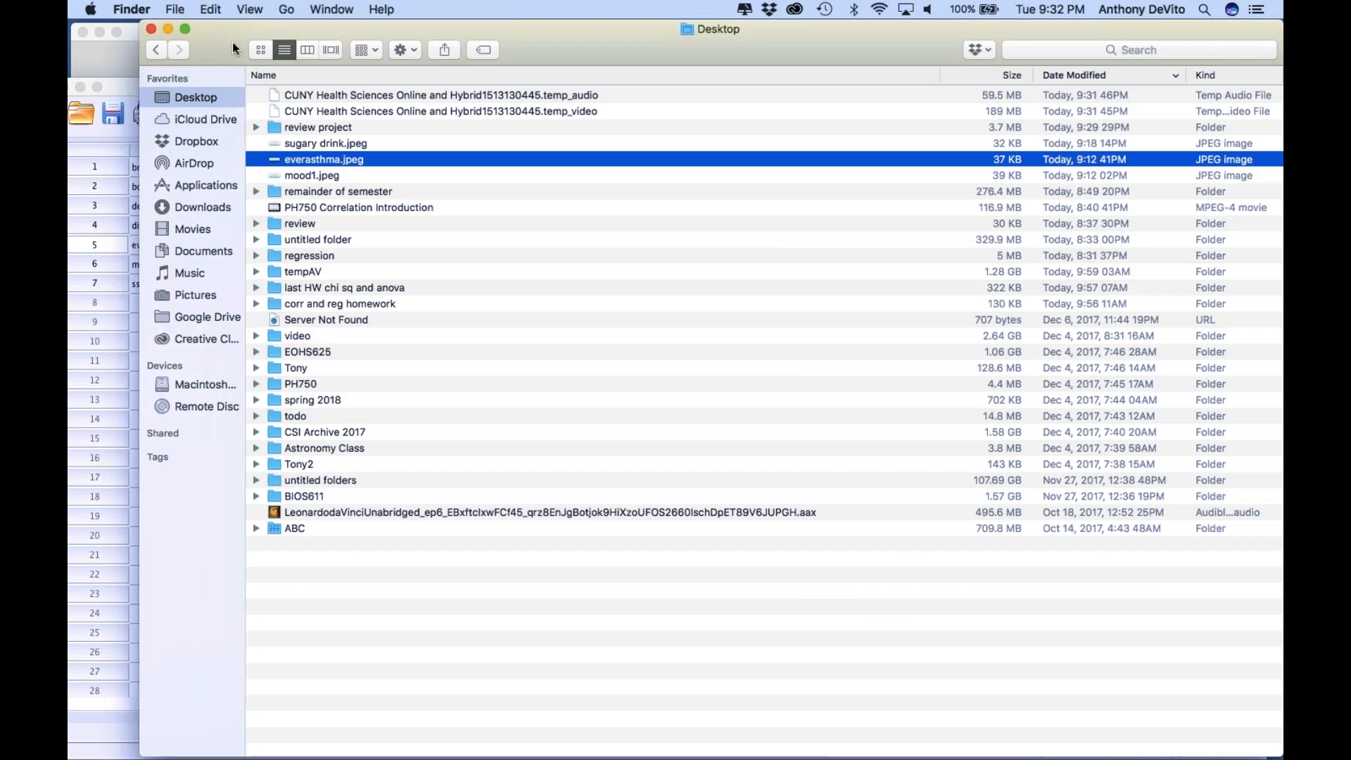
pyautogui.doubleClick(325, 145)
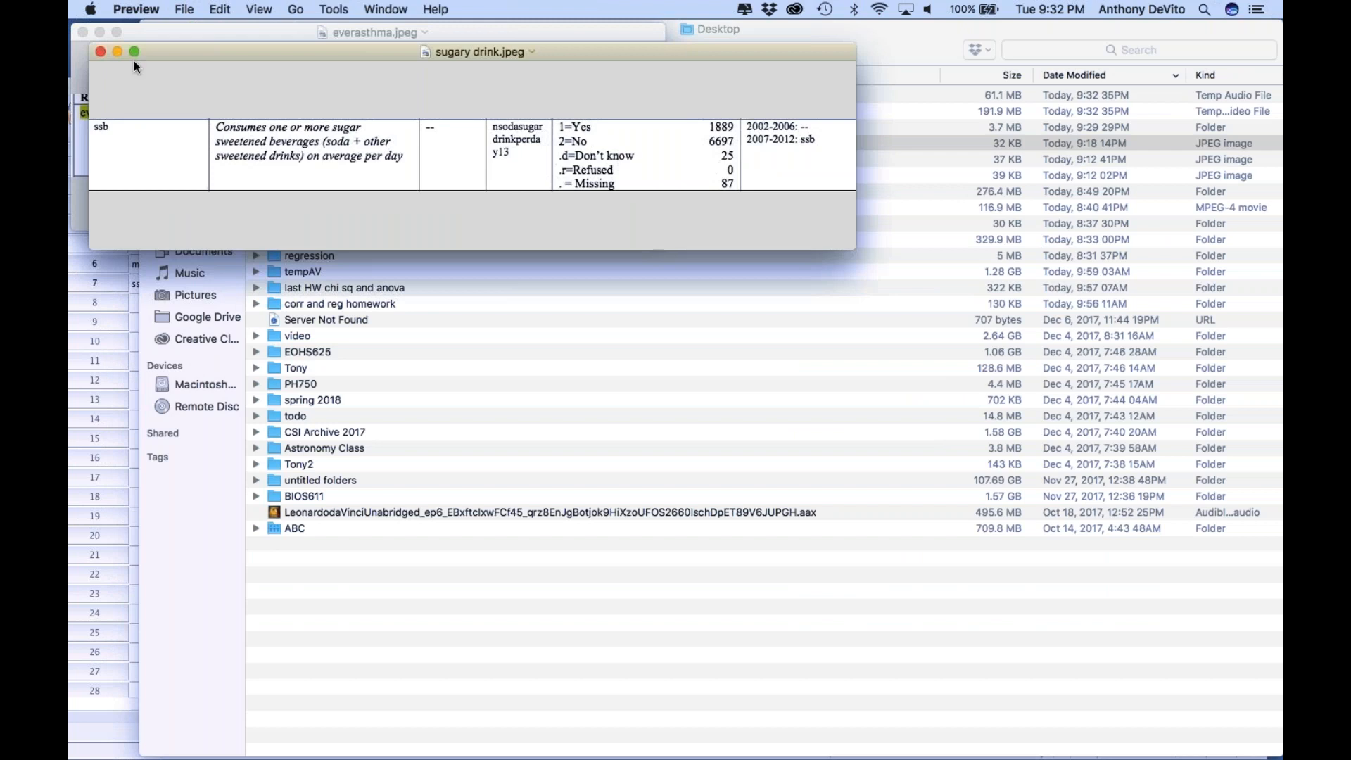
pyautogui.click(100, 52)
pyautogui.click(81, 34)
pyautogui.click(109, 321)
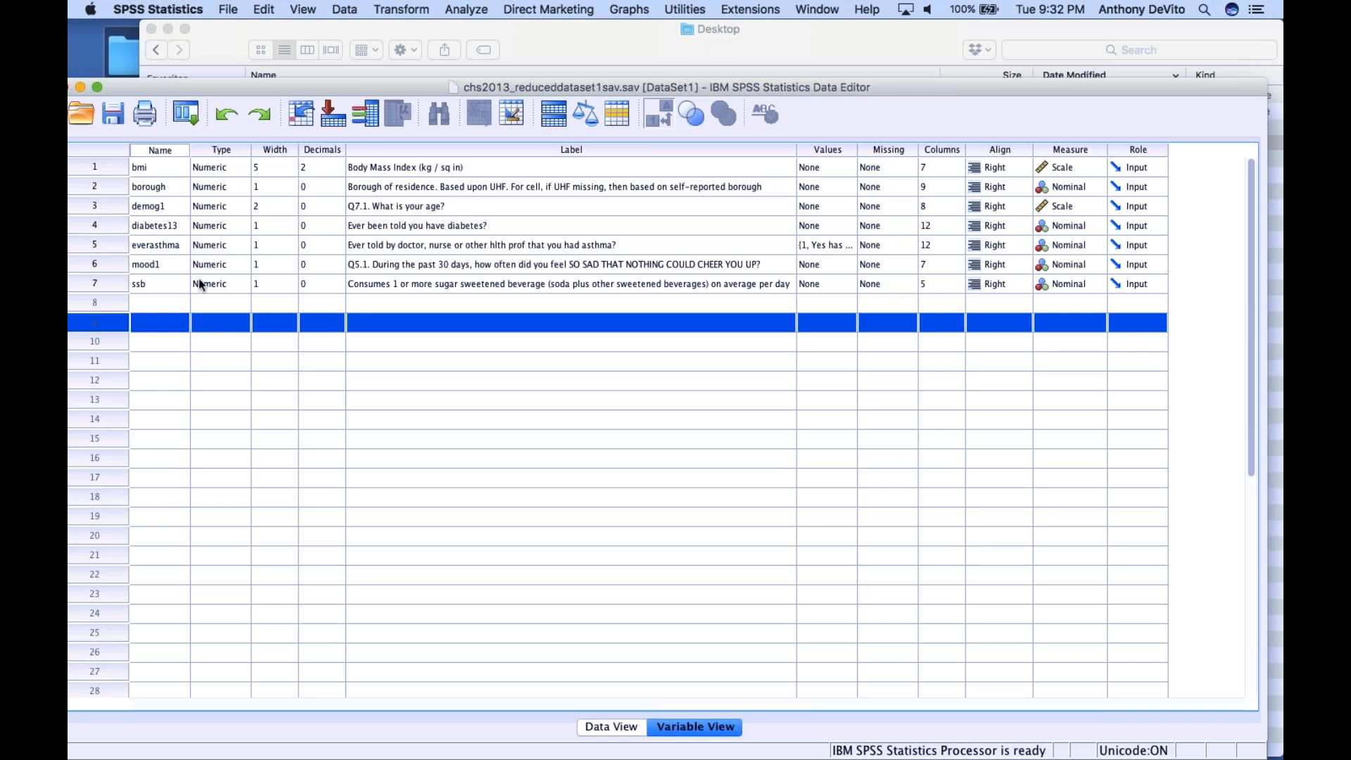
# Add a value label to the ssb variable defining 1 as "Yes"
pyautogui.click(856, 280)
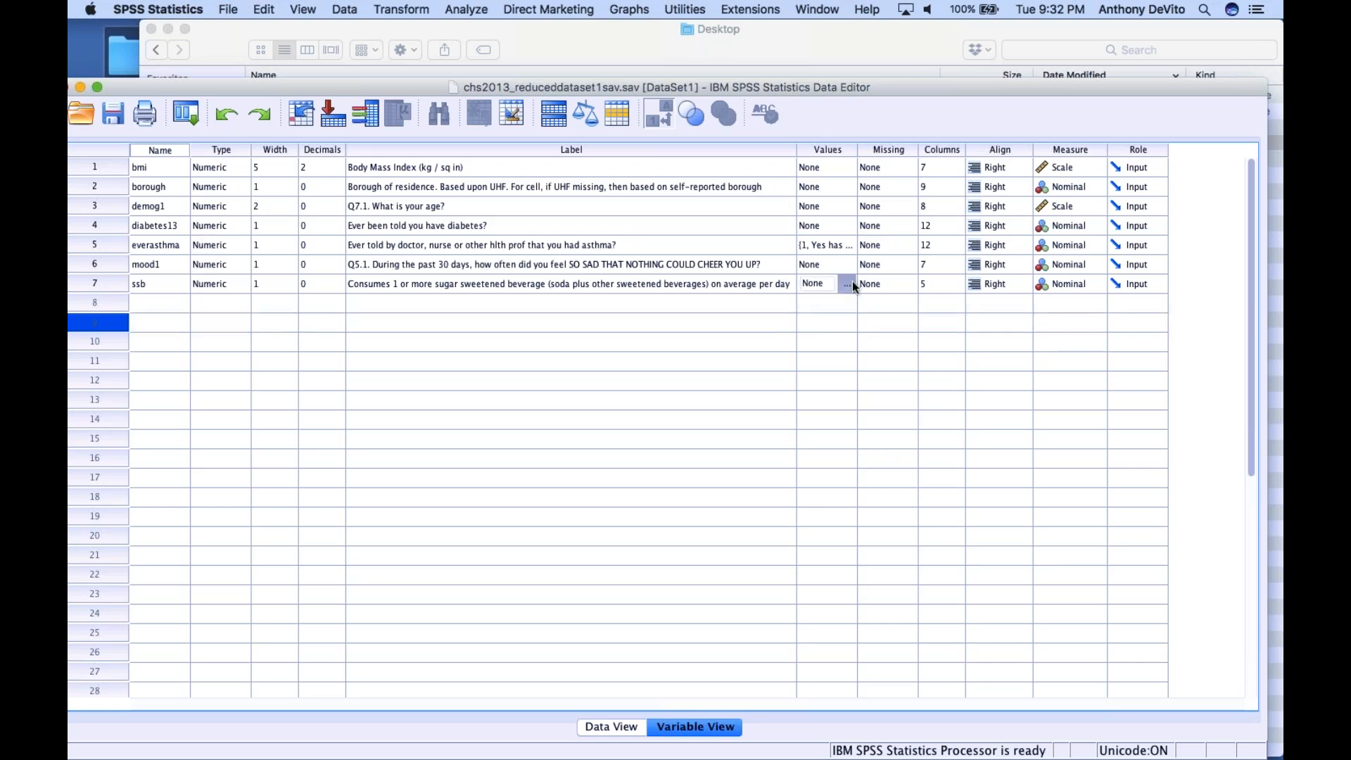
pyautogui.click(851, 281)
pyautogui.write('1')
pyautogui.click(631, 379)
pyautogui.write('Yes')
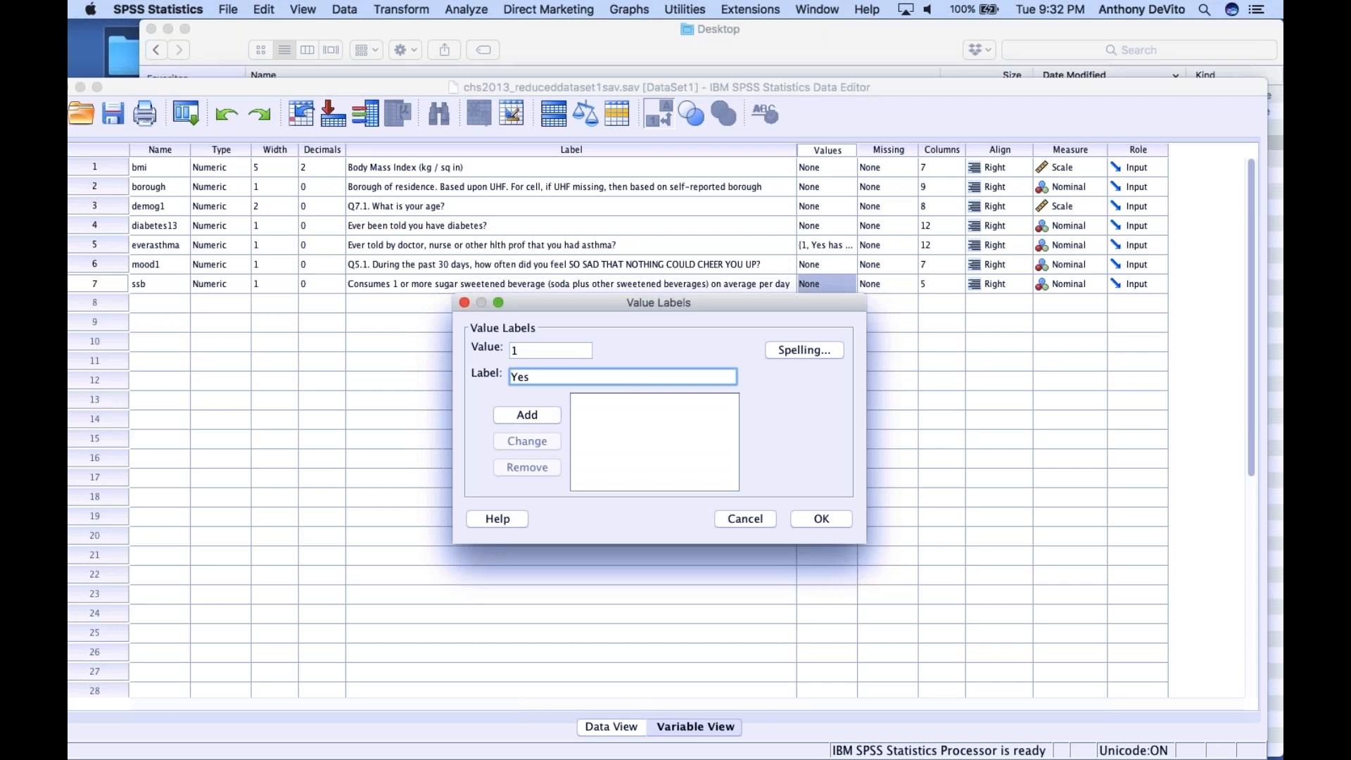
pyautogui.click(542, 420)
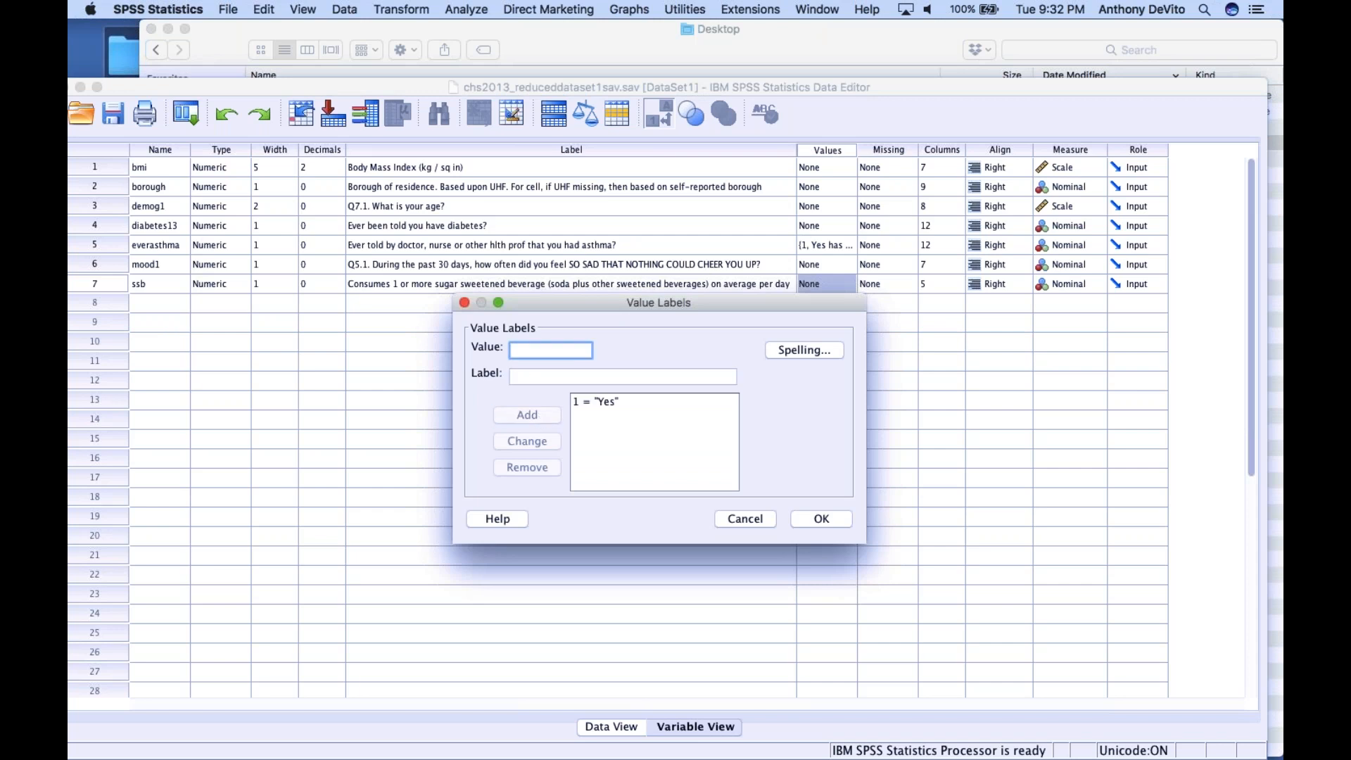
# Add the ssb value label 2 as "No sugary Drinks"
pyautogui.write('2')
pyautogui.press('Tab')
pyautogui.write('No')
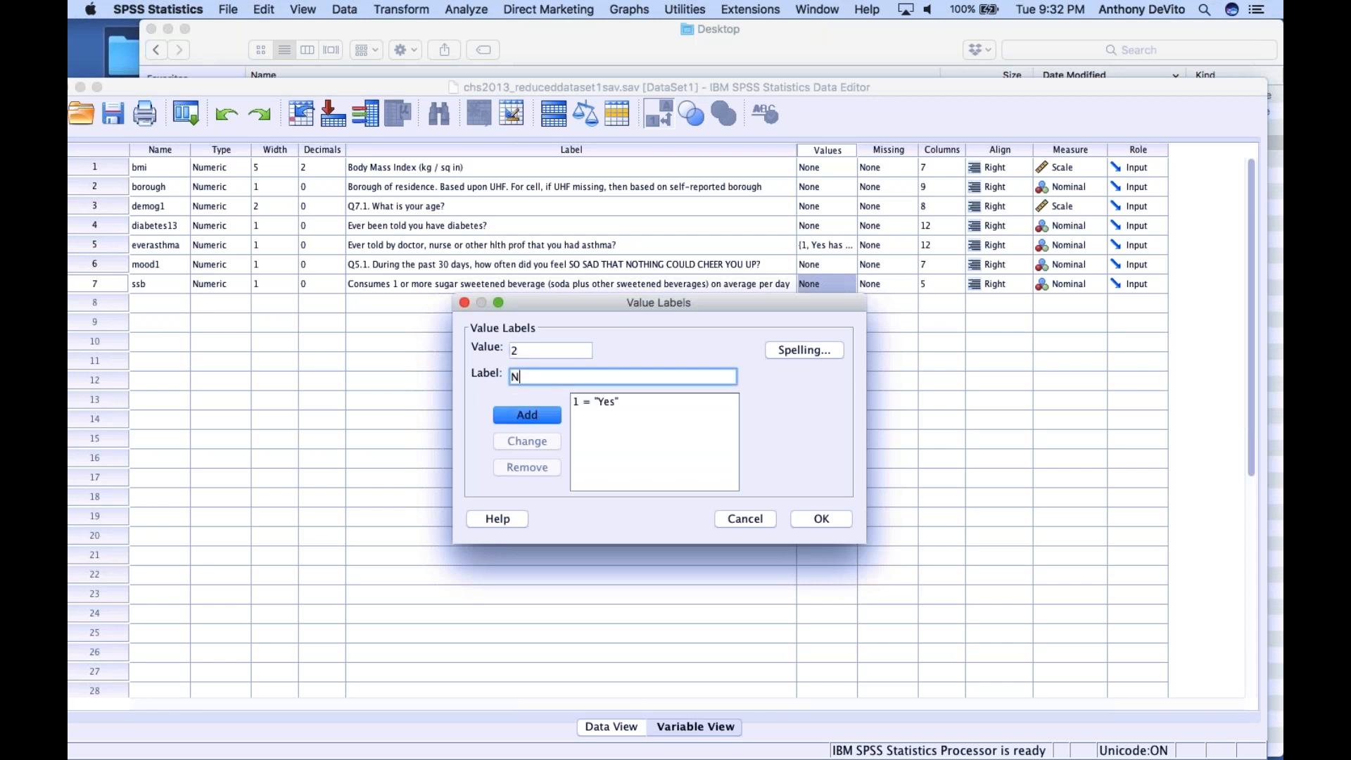
pyautogui.press('BackSpace')
pyautogui.press('BackSpace')
pyautogui.write('No sugary Drinks')
pyautogui.click(535, 414)
# Change the ssb label for value 1 to "Yes Consumes Sugary Drinks" and apply the value labels
pyautogui.click(584, 402)
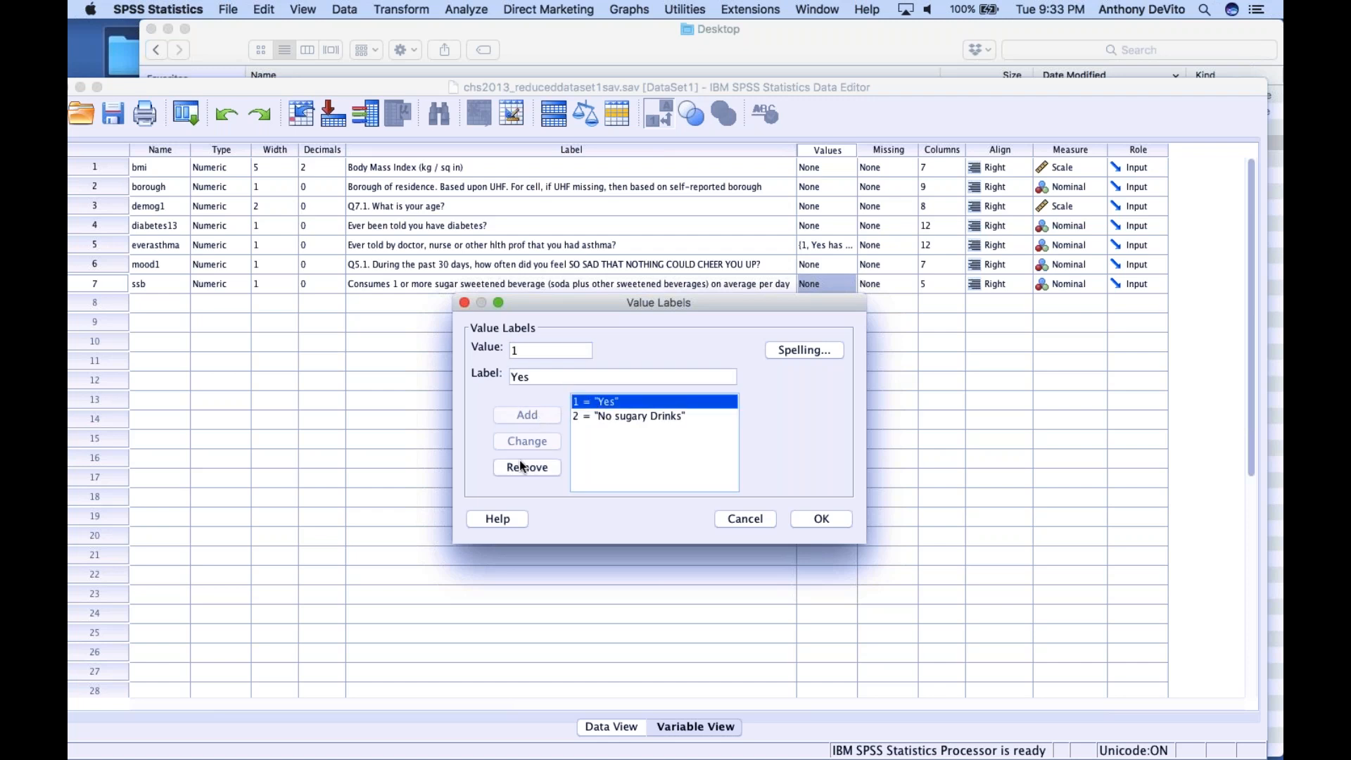
pyautogui.click(551, 375)
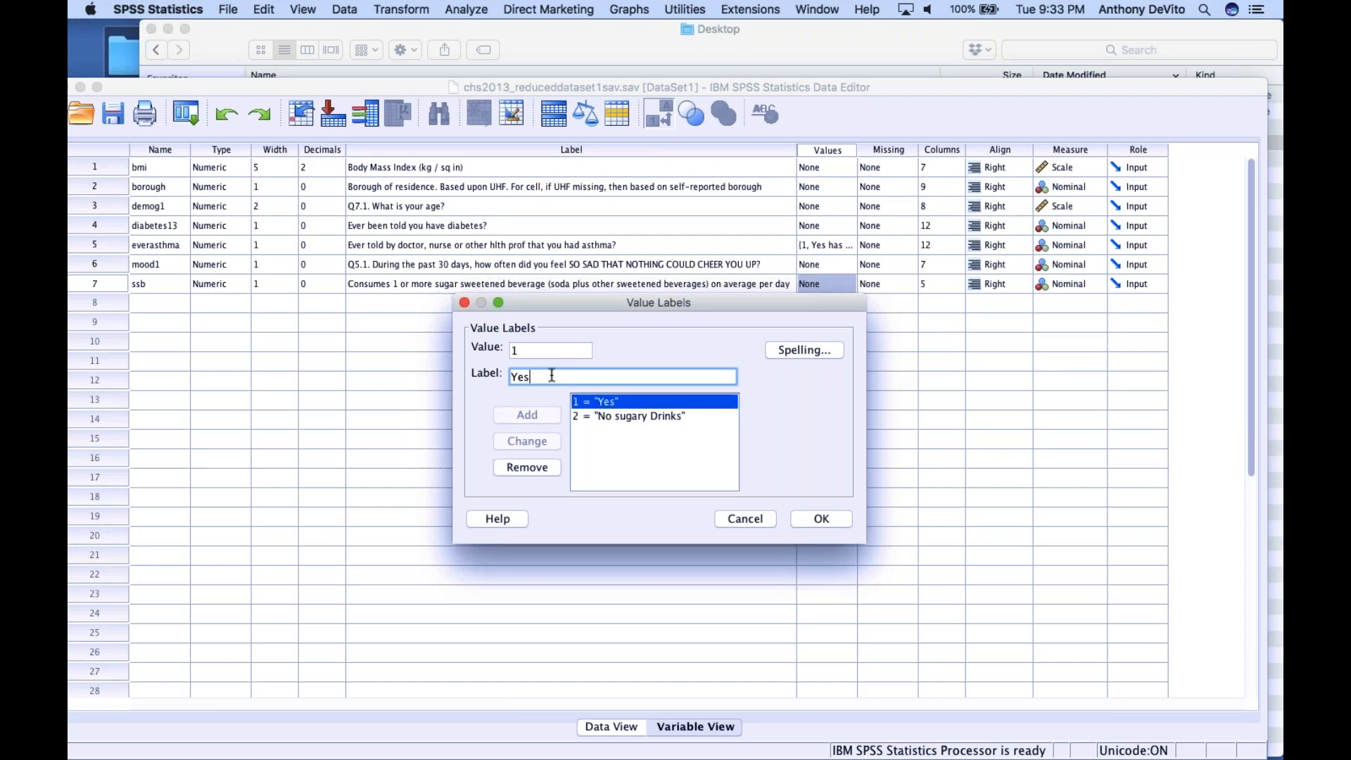
pyautogui.moveTo(551, 376); pyautogui.dragTo(459, 369)
pyautogui.write('Yes Consumes Sugary Drkins')
pyautogui.press('BackSpace')
pyautogui.press('BackSpace')
pyautogui.press('BackSpace')
pyautogui.press('BackSpace')
pyautogui.write('ki')
pyautogui.press('BackSpace')
pyautogui.press('BackSpace')
pyautogui.write('inks')
pyautogui.click(536, 441)
pyautogui.click(819, 518)
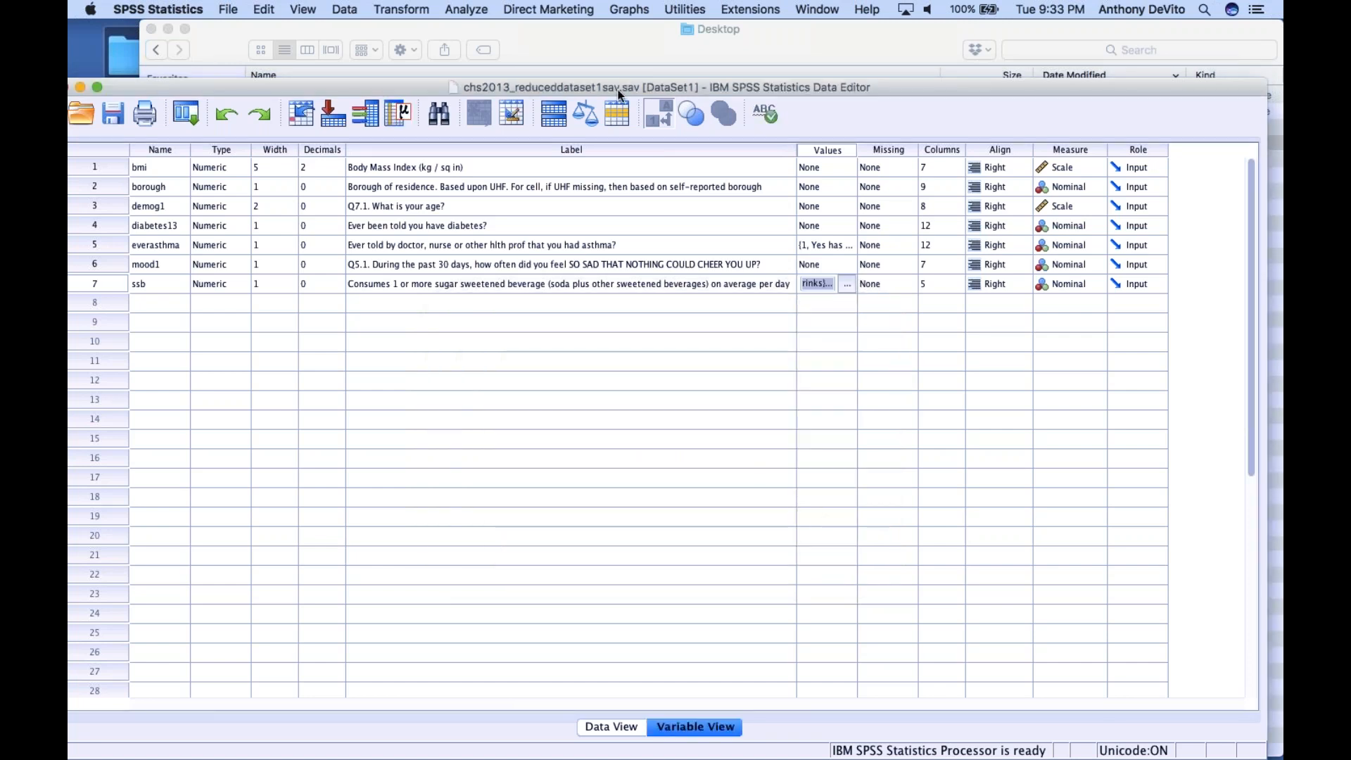
# Rerun the crosstab of asthma by sugar-sweetened beverage consumption with the new value labels and examine the table
pyautogui.click(461, 8)
pyautogui.moveTo(521, 46)
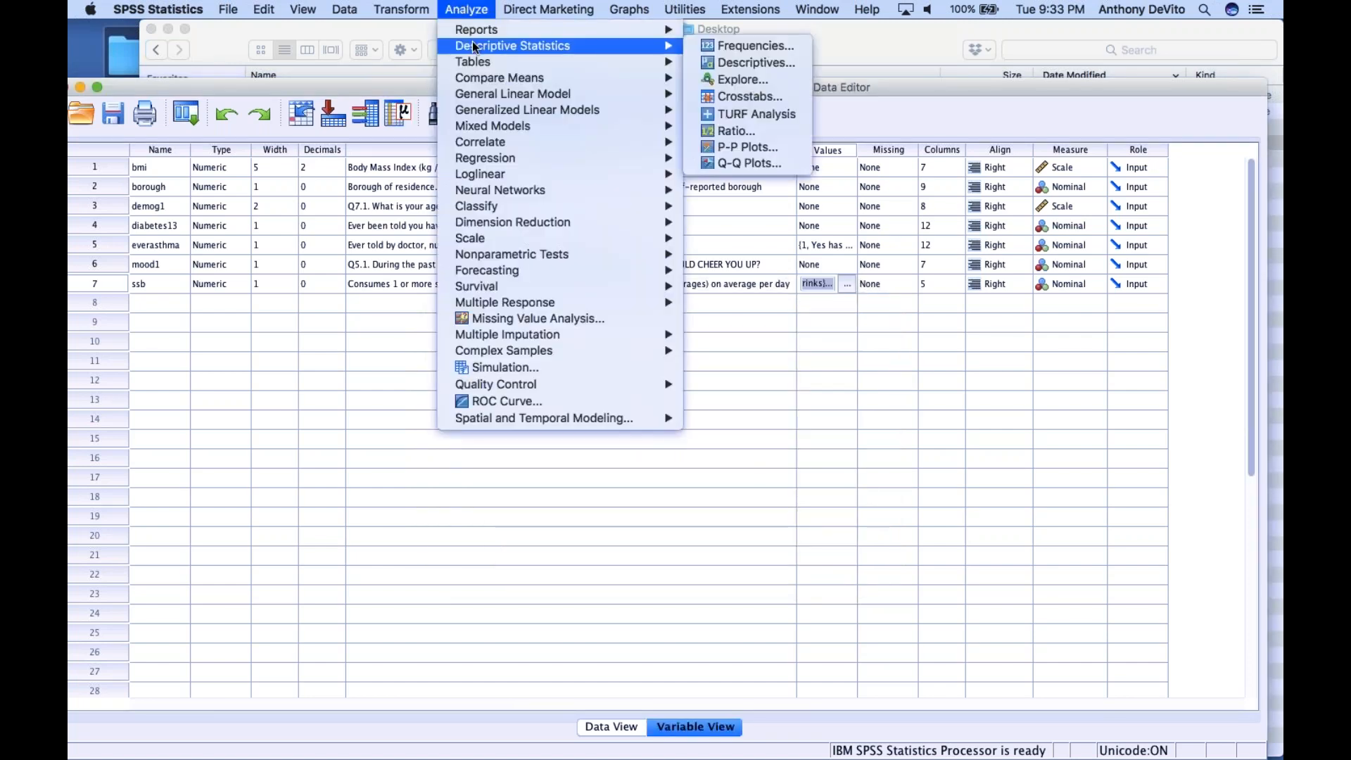
pyautogui.click(704, 96)
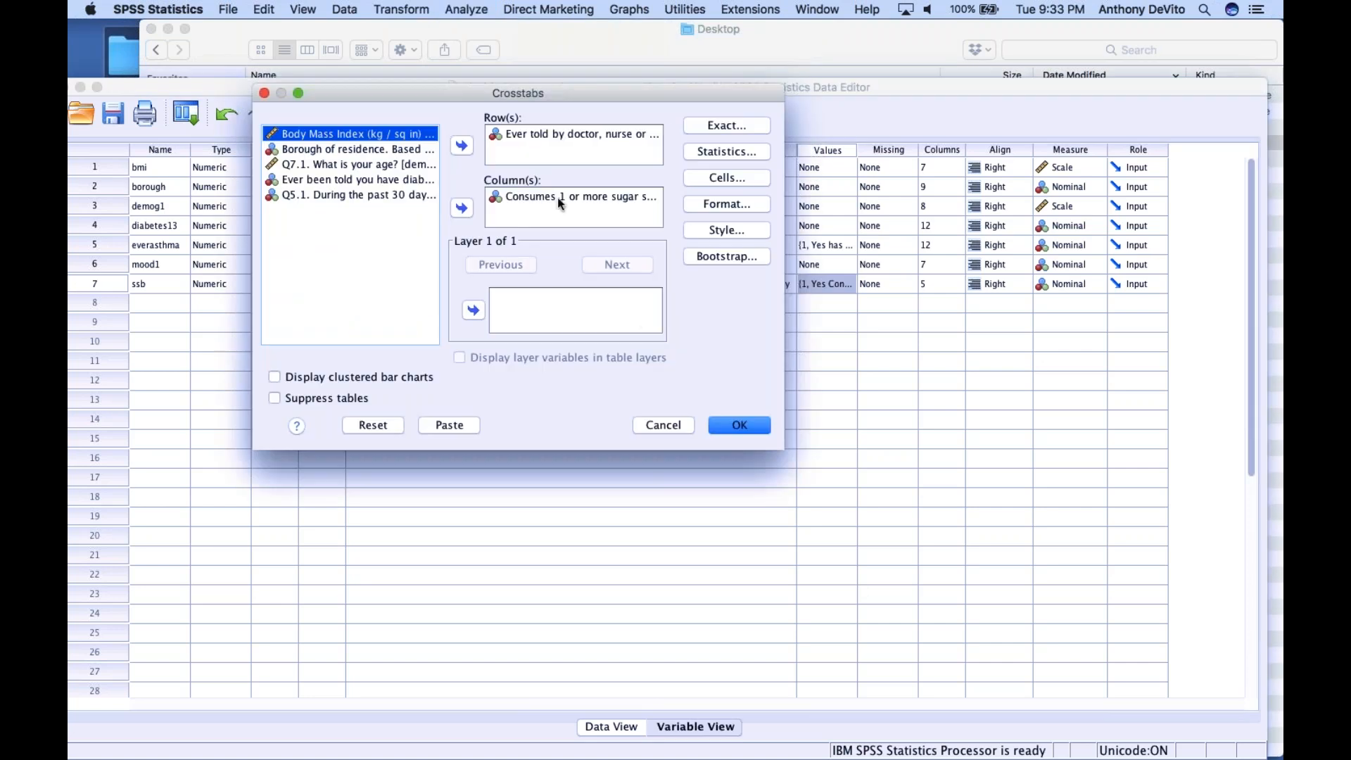
pyautogui.click(734, 420)
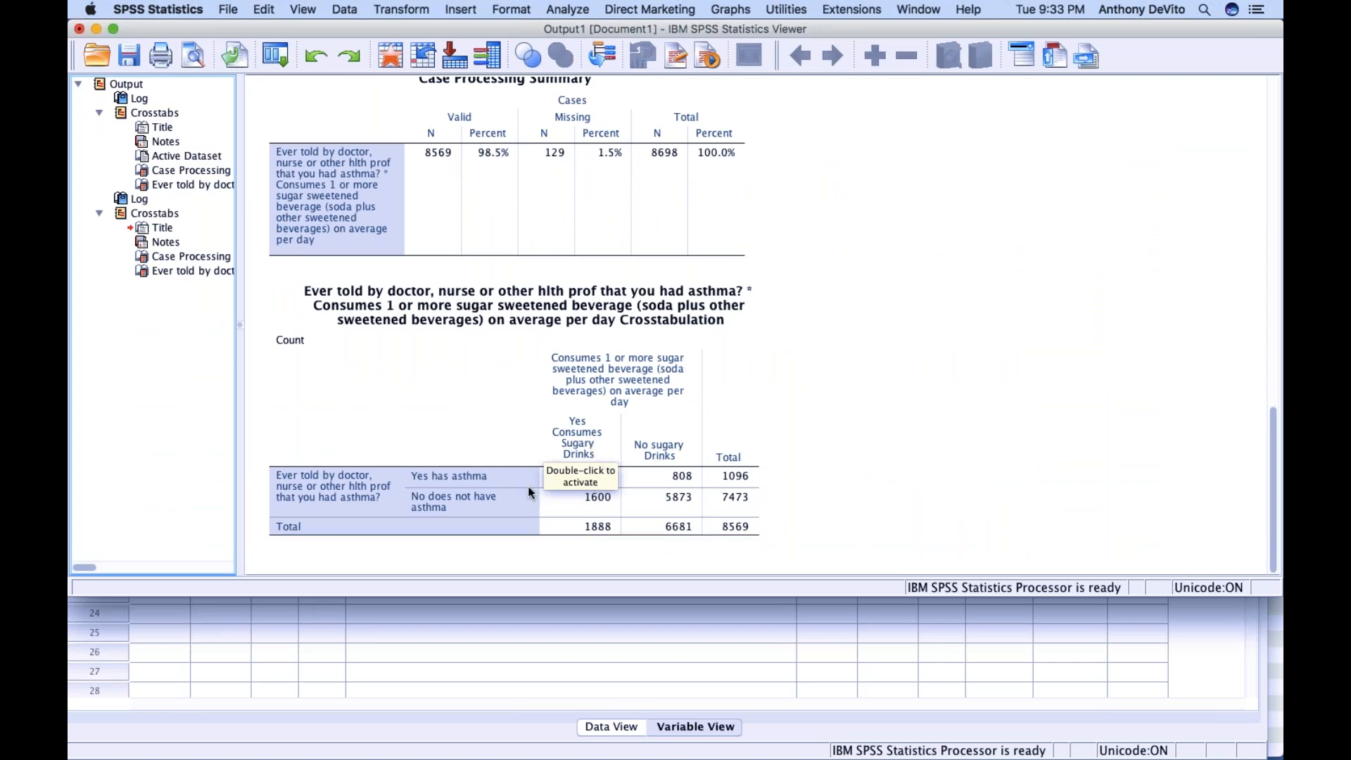
pyautogui.click(805, 438)
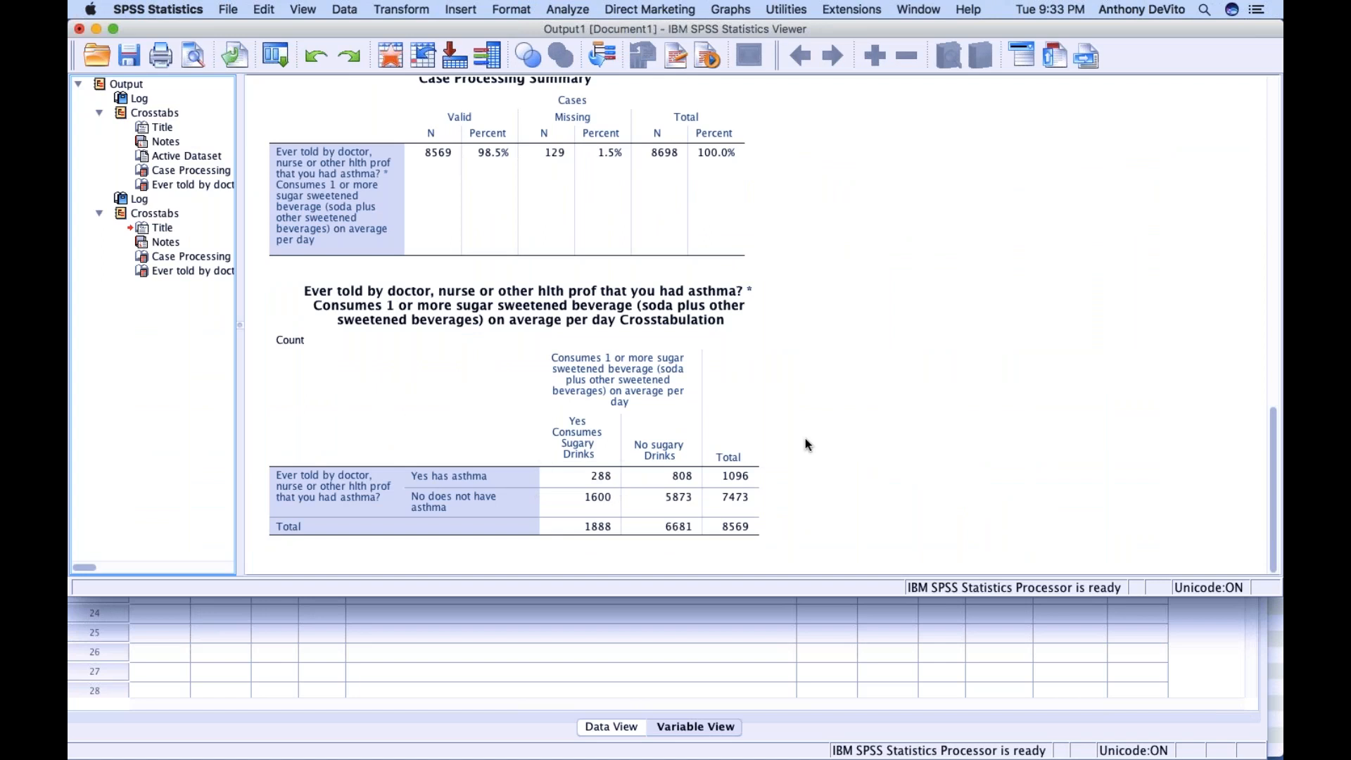
pyautogui.click(503, 504)
# Reopen the Crosstabs setup and add row percentages to the observed counts in the cell display
pyautogui.click(556, 7)
pyautogui.moveTo(585, 81)
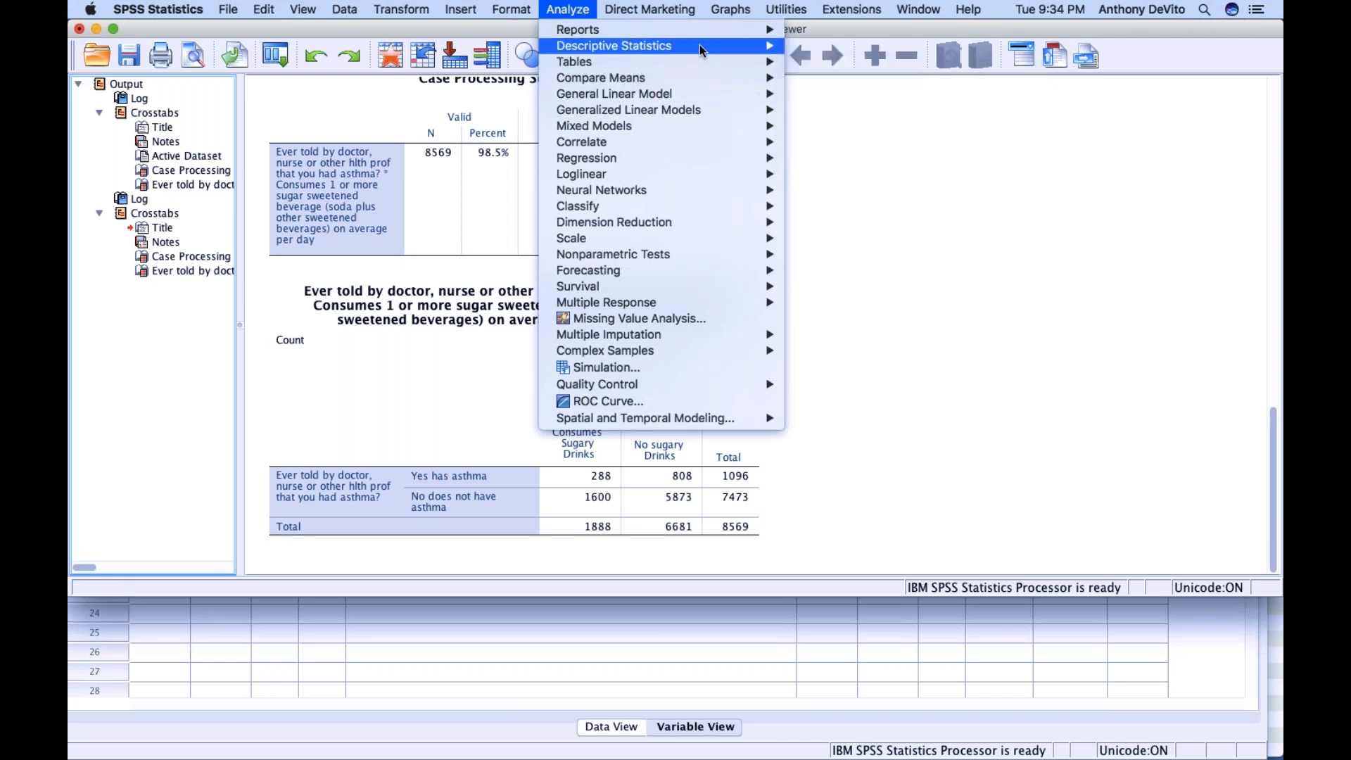
pyautogui.moveTo(700, 44)
pyautogui.click(818, 95)
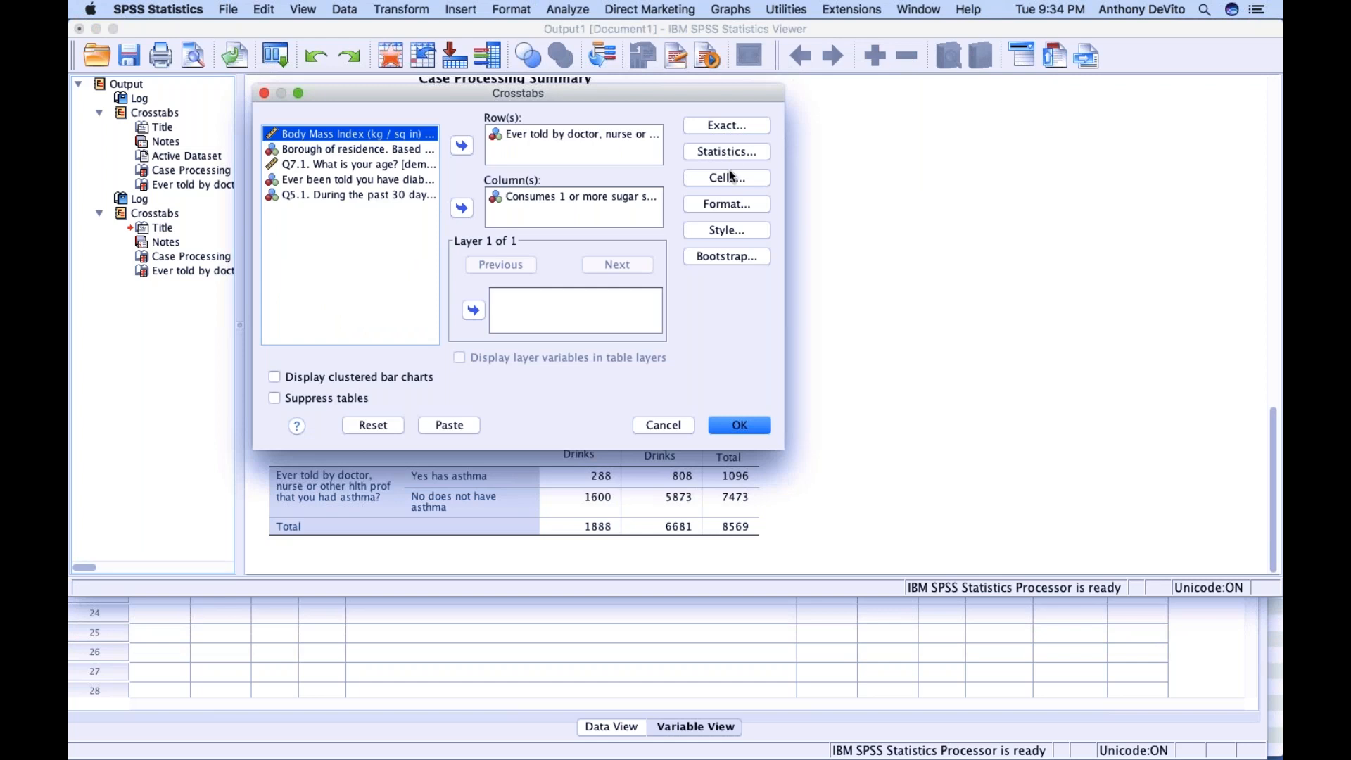
pyautogui.click(729, 172)
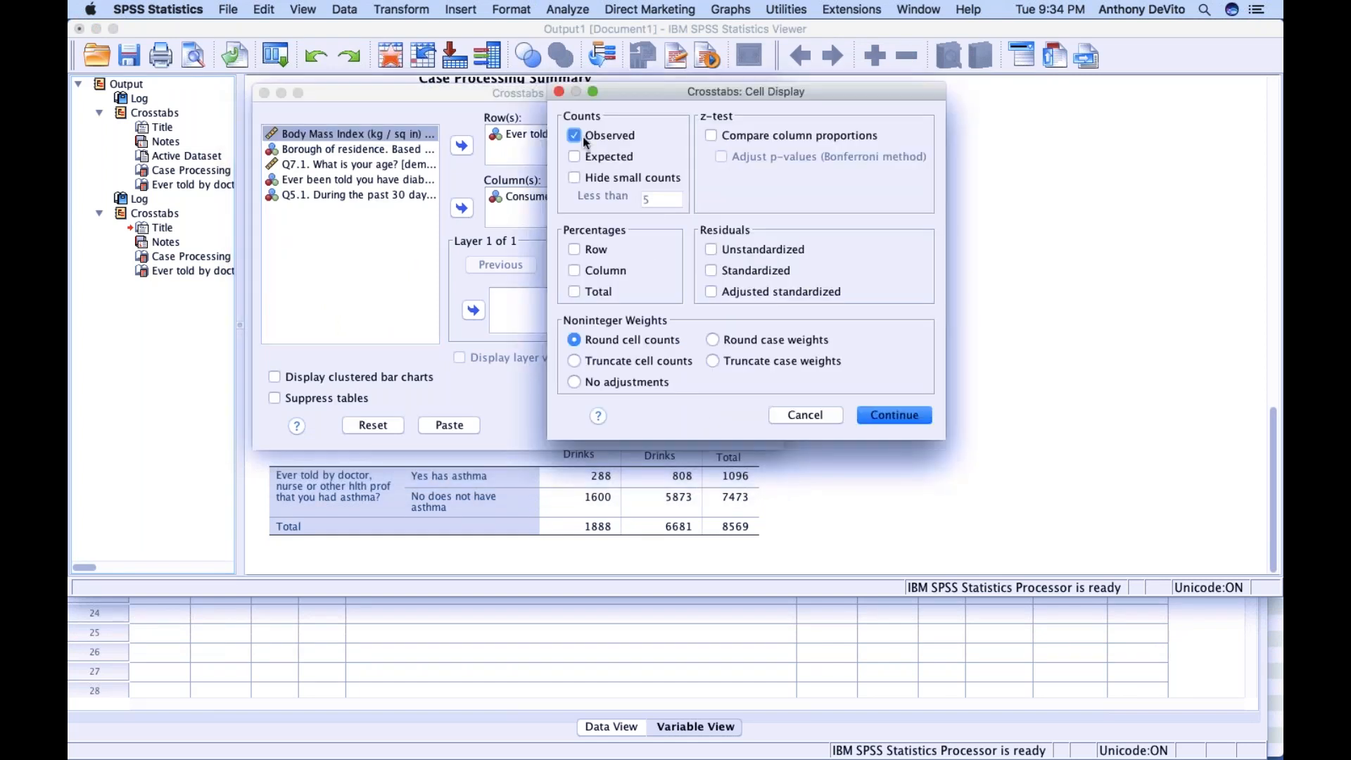
pyautogui.click(575, 246)
pyautogui.click(889, 417)
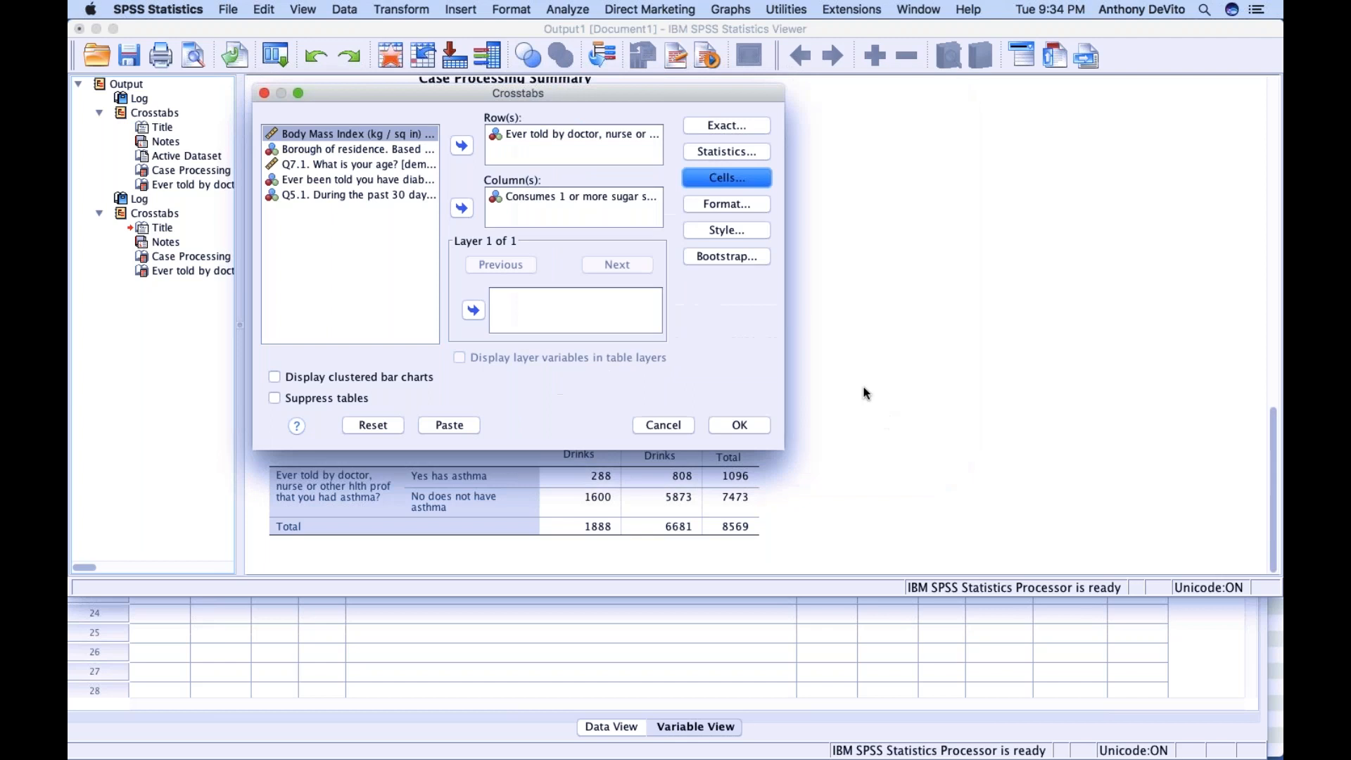
# Request the chi-square and risk statistics for the crosstab and run the analysis
pyautogui.click(725, 152)
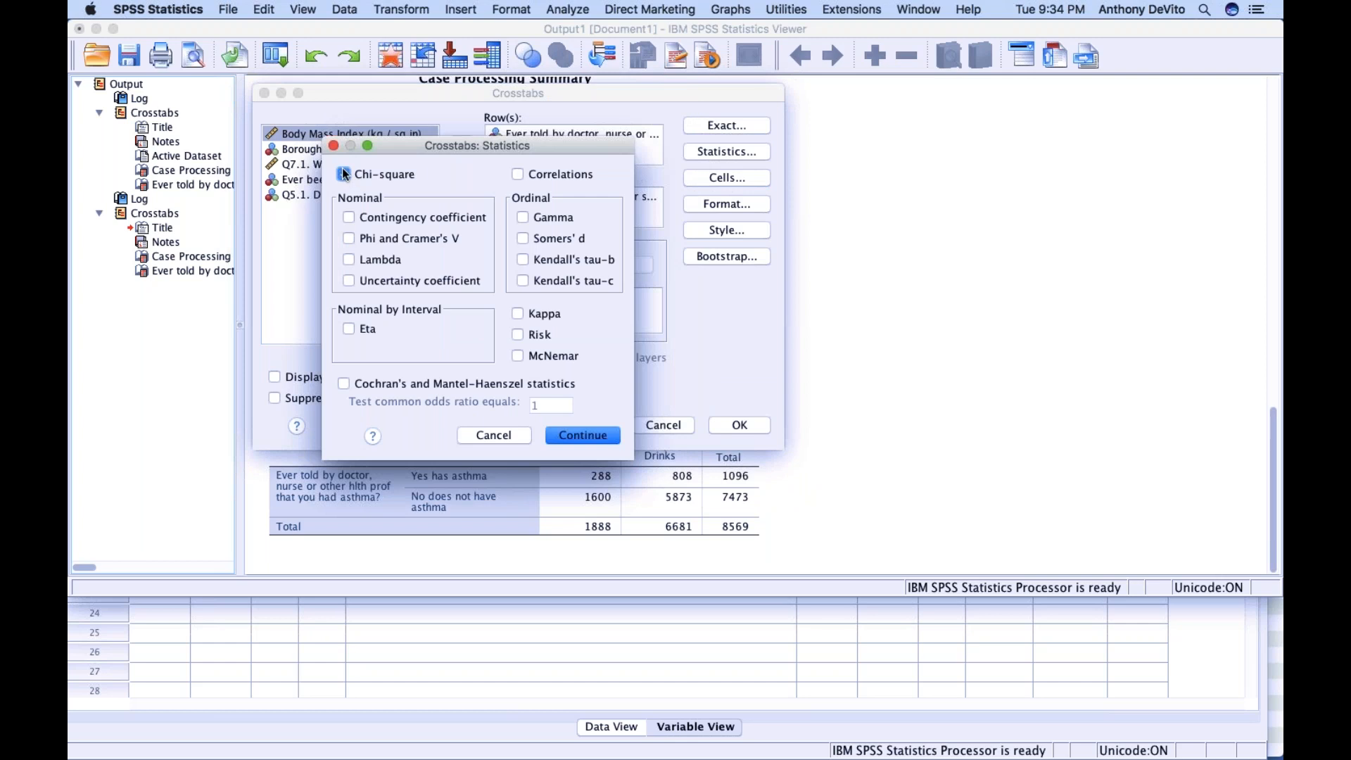
pyautogui.click(517, 336)
pyautogui.click(584, 436)
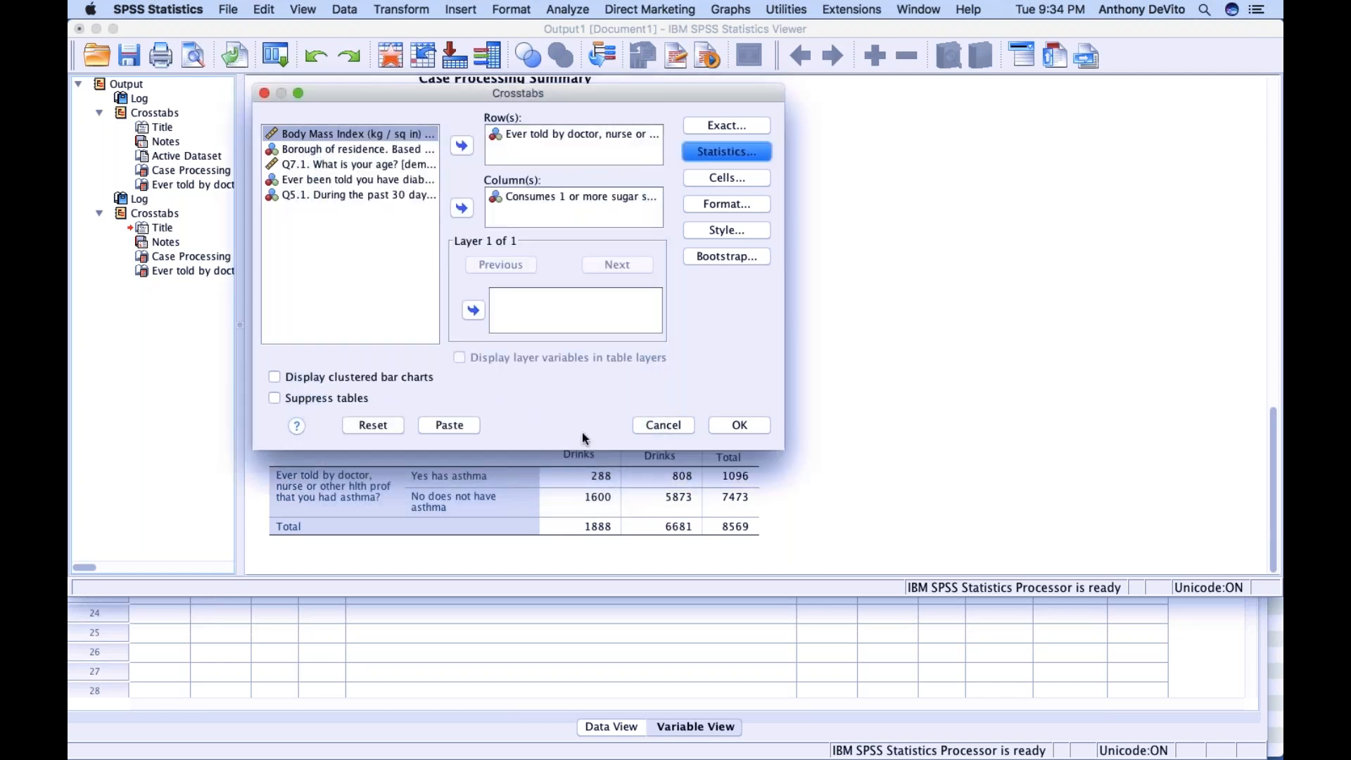
pyautogui.click(735, 426)
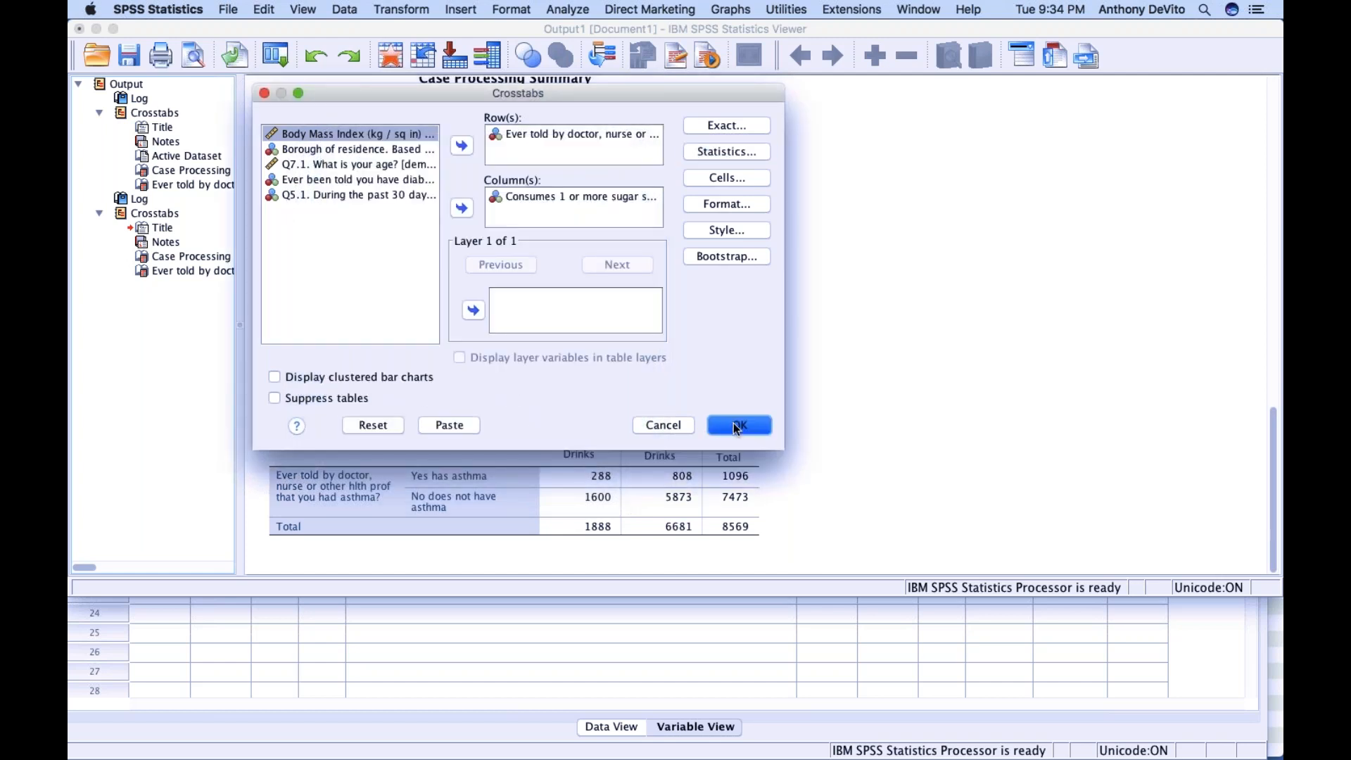
# Examine the row percentages in the new crosstabulation and the Chi-Square Tests table
pyautogui.scroll(-5, 732, 384)
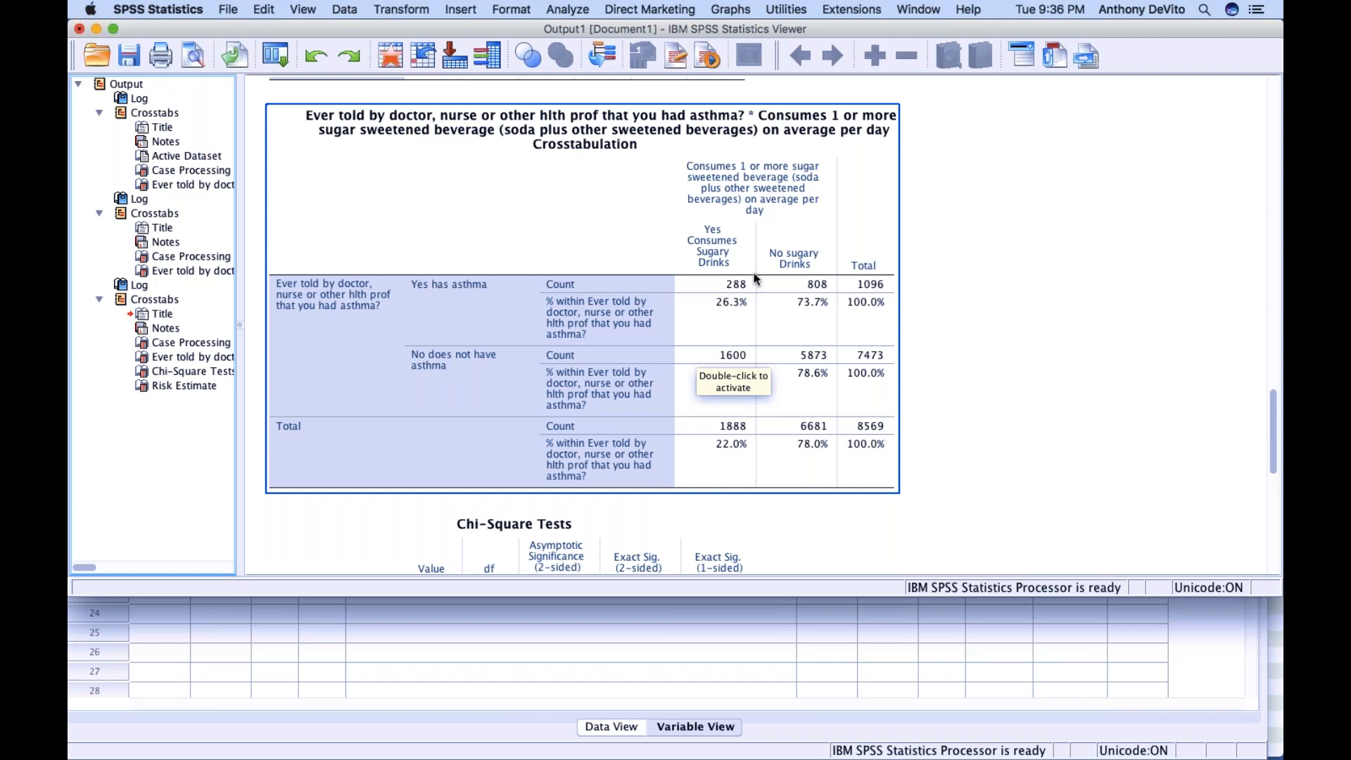
pyautogui.scroll(-5, 754, 272)
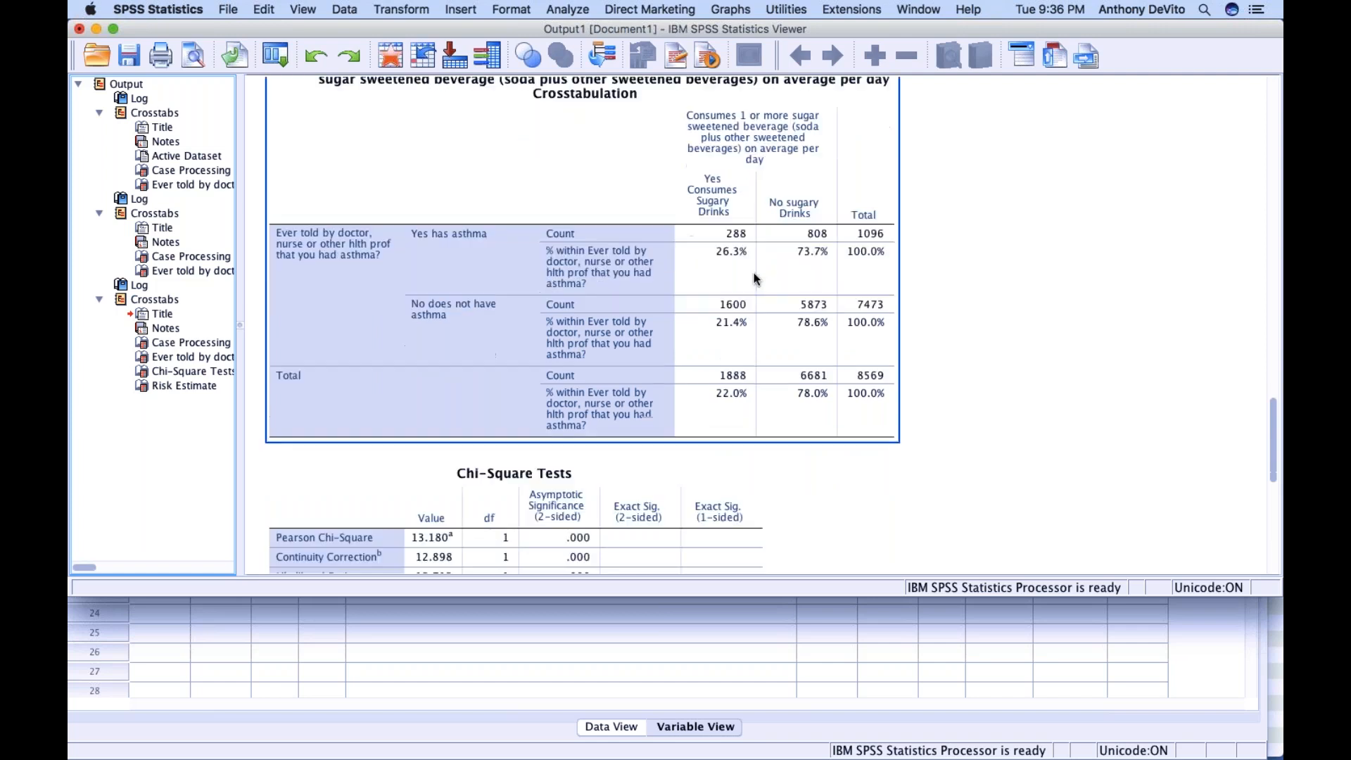
pyautogui.click(553, 307)
pyautogui.scroll(3, 553, 302)
pyautogui.click(547, 306)
pyautogui.click(664, 402)
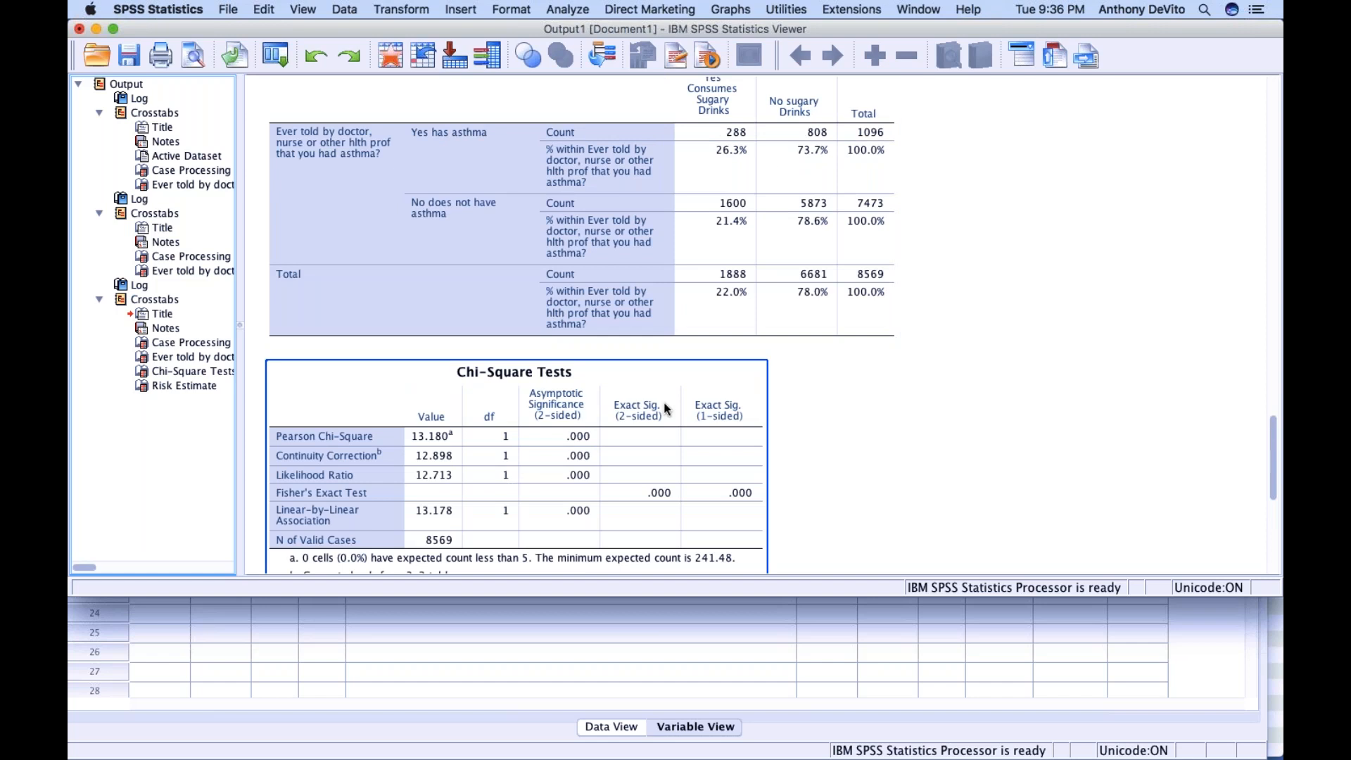
# Examine the Chi-Square Tests table alongside the row percentages in the asthma by sugary drinks crosstabulation
pyautogui.scroll(-3, 664, 402)
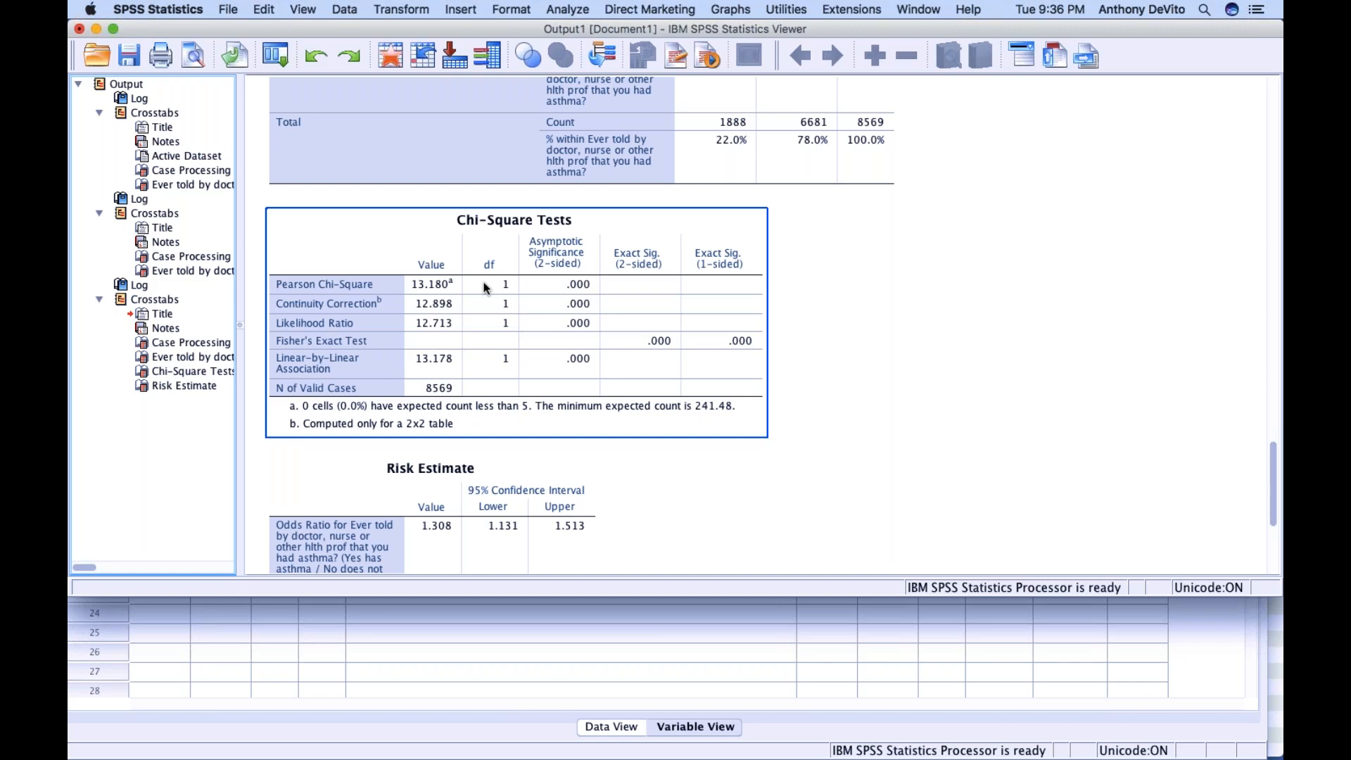
pyautogui.scroll(5, 484, 284)
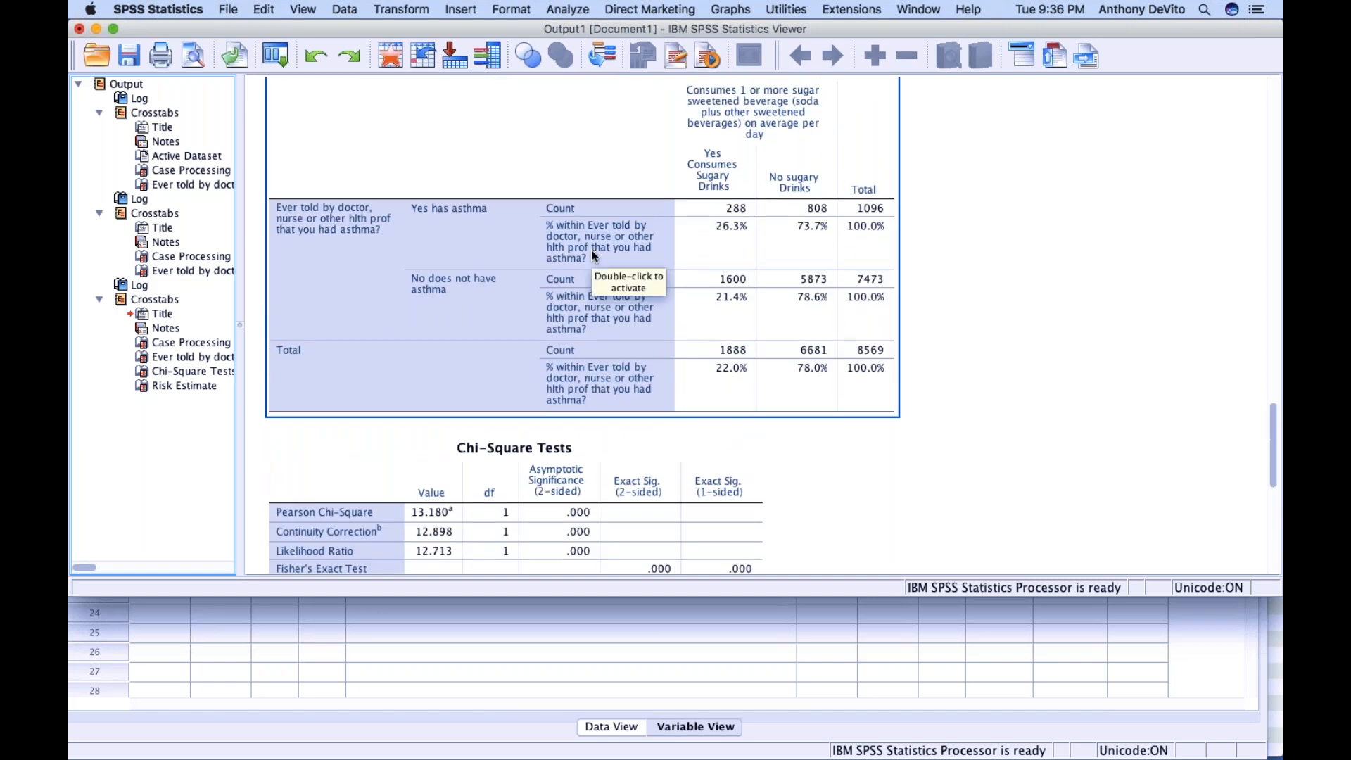
pyautogui.scroll(-2, 591, 250)
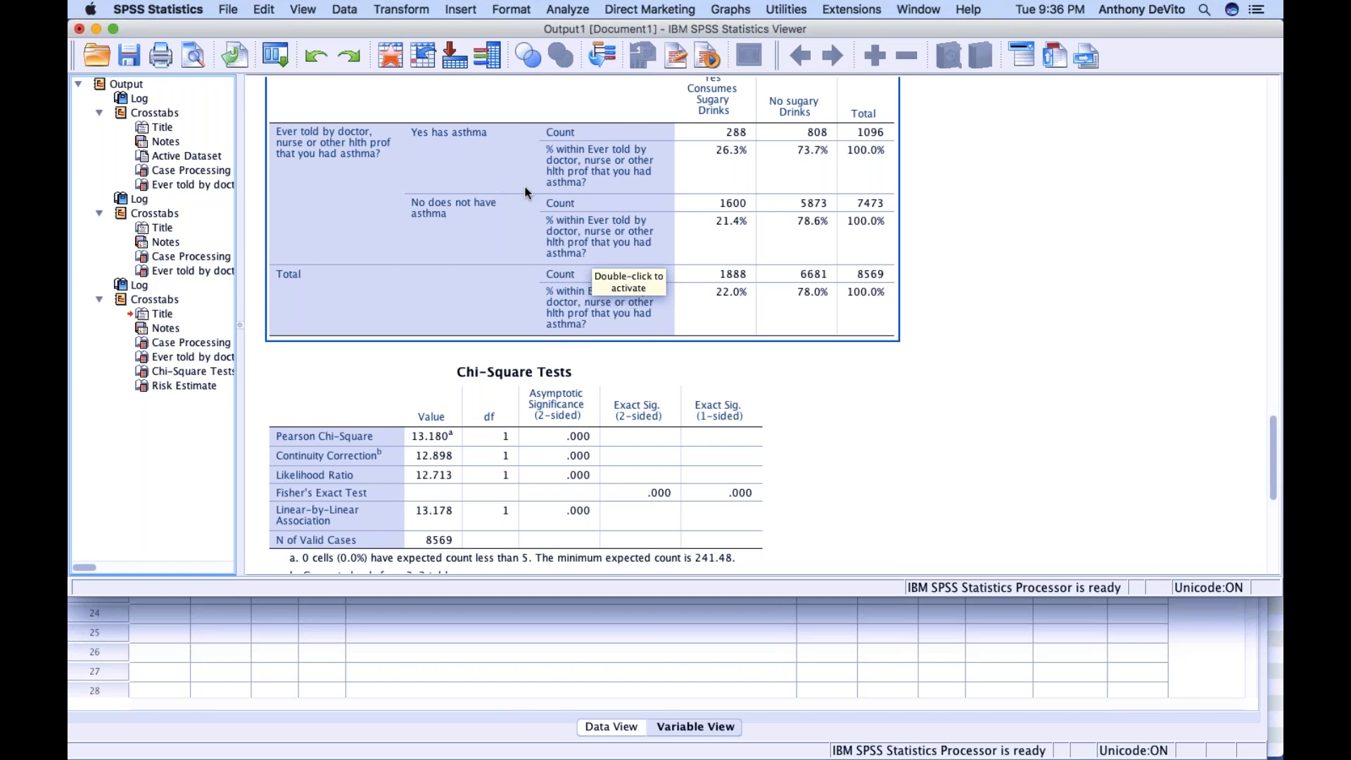
pyautogui.scroll(-15, 530, 204)
pyautogui.scroll(7, 530, 205)
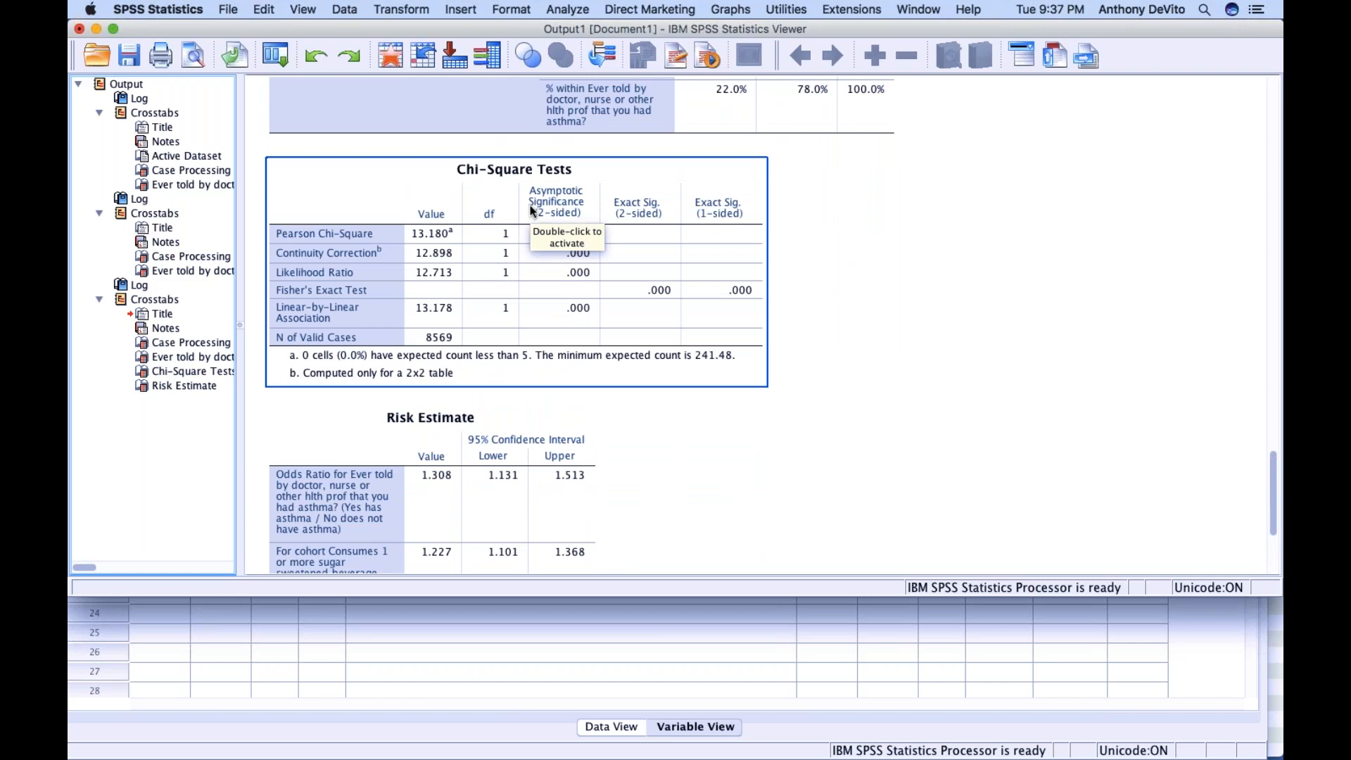
pyautogui.scroll(-2, 531, 213)
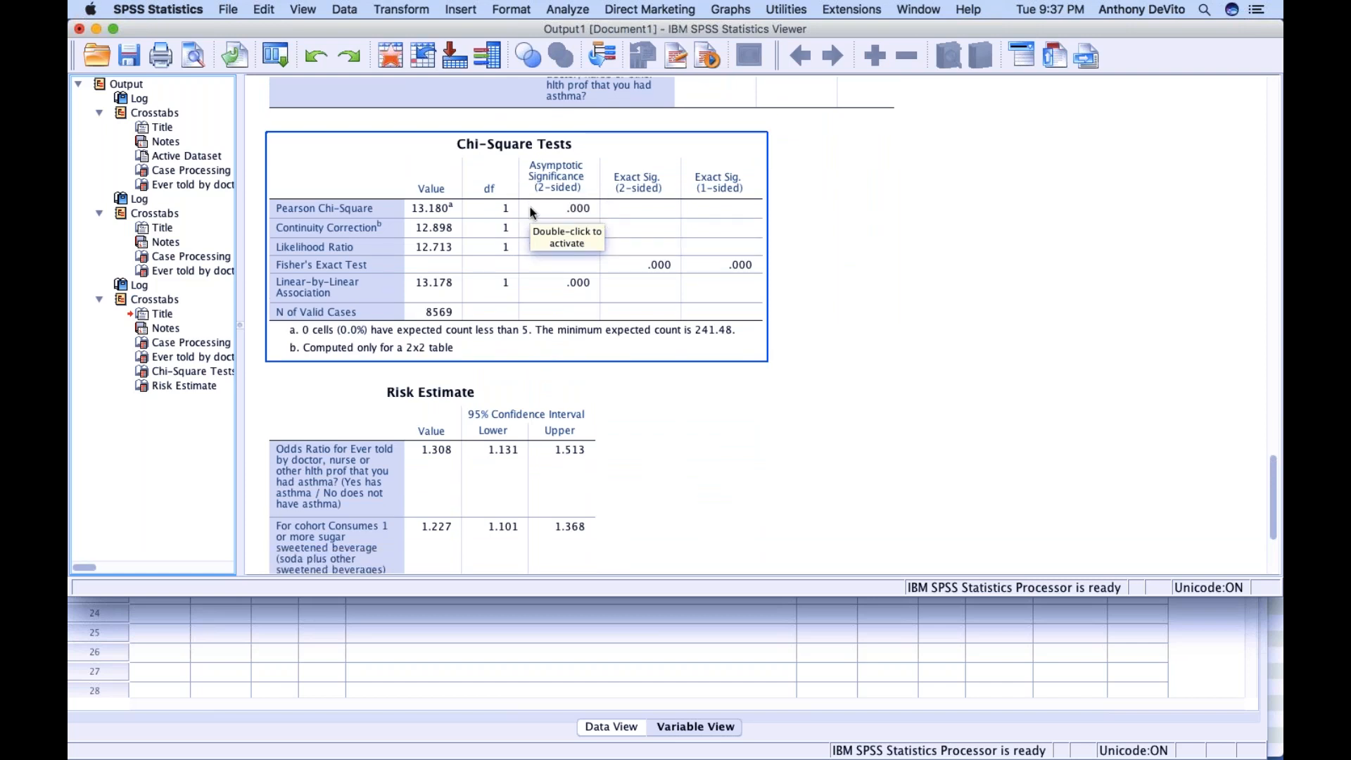
pyautogui.scroll(-2, 531, 212)
pyautogui.scroll(-10, 531, 213)
pyautogui.click(533, 215)
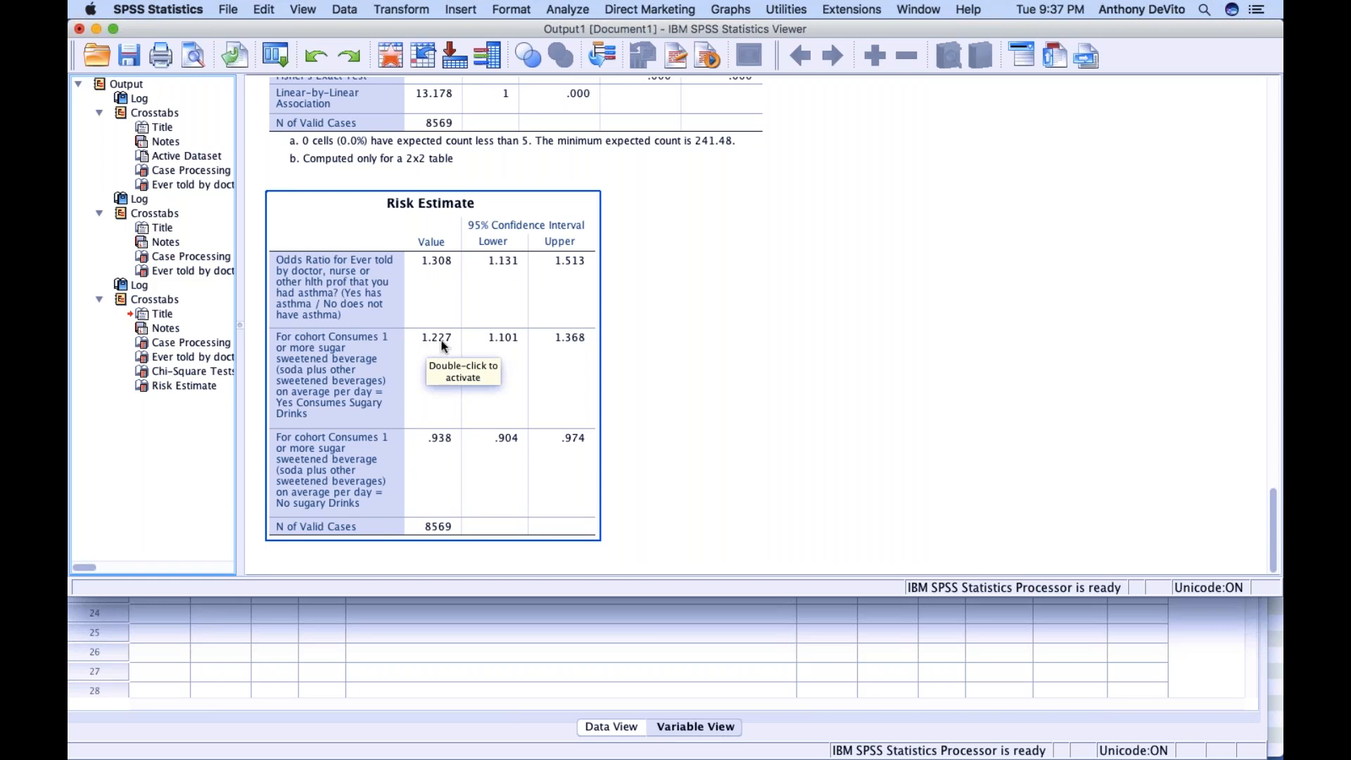
# Examine the odds ratio, cohort estimates and 95% confidence intervals in the Risk Estimate table together with the chi-square results
pyautogui.scroll(1, 443, 345)
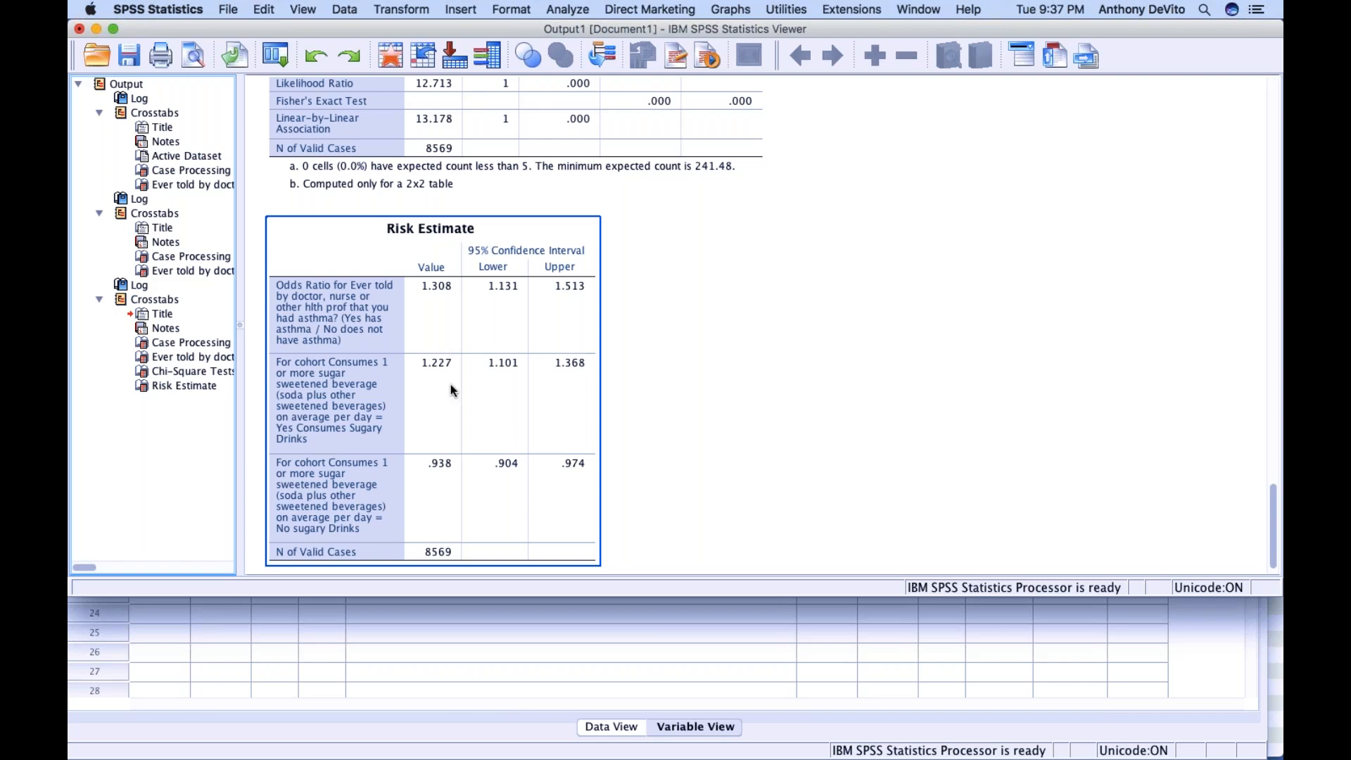
pyautogui.scroll(3, 426, 376)
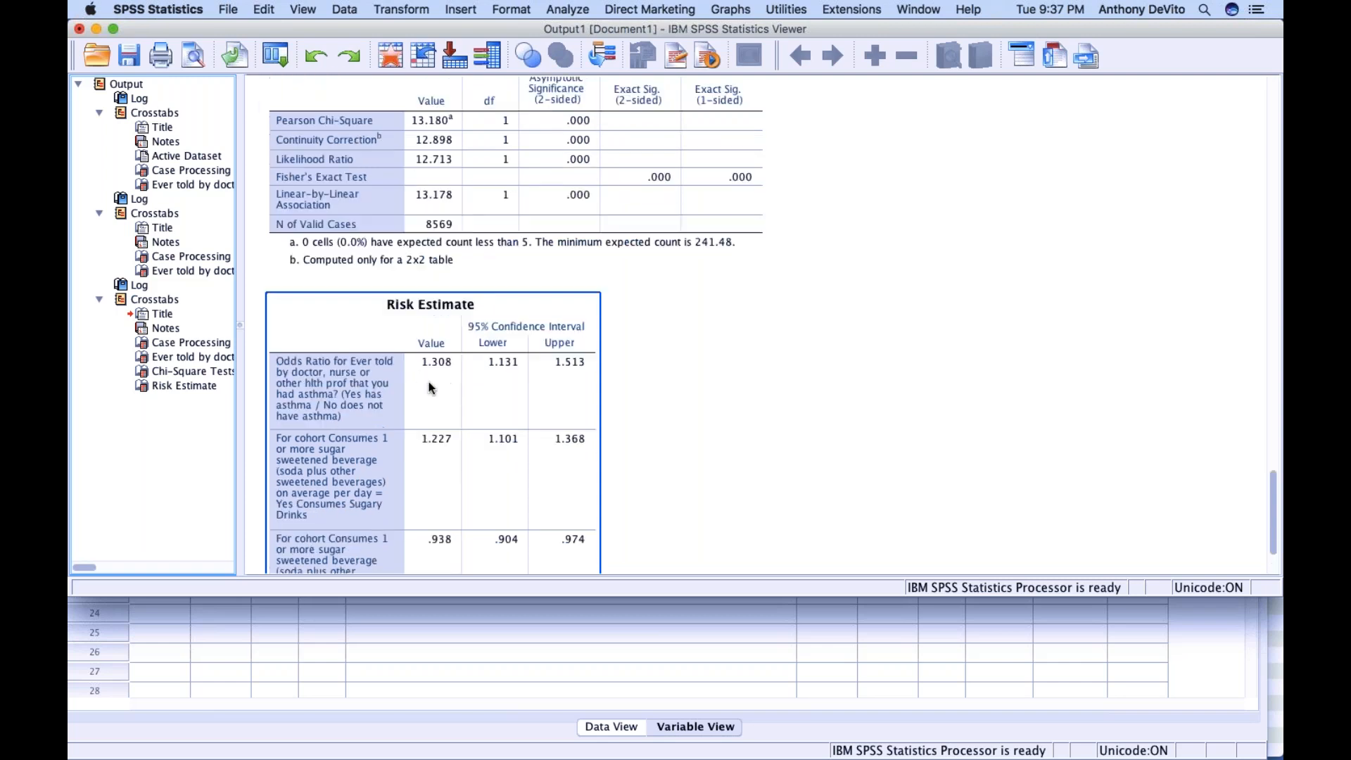
pyautogui.scroll(-4, 429, 381)
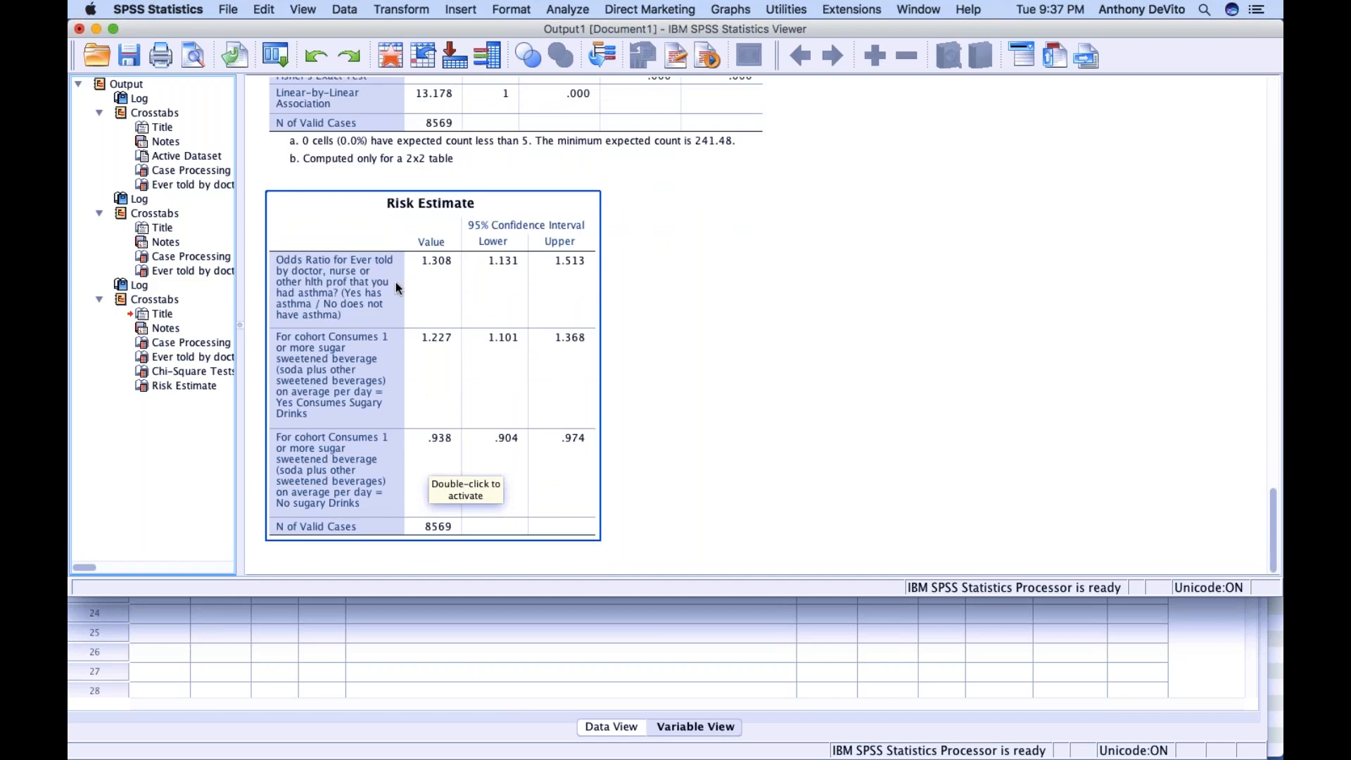
pyautogui.scroll(10, 423, 282)
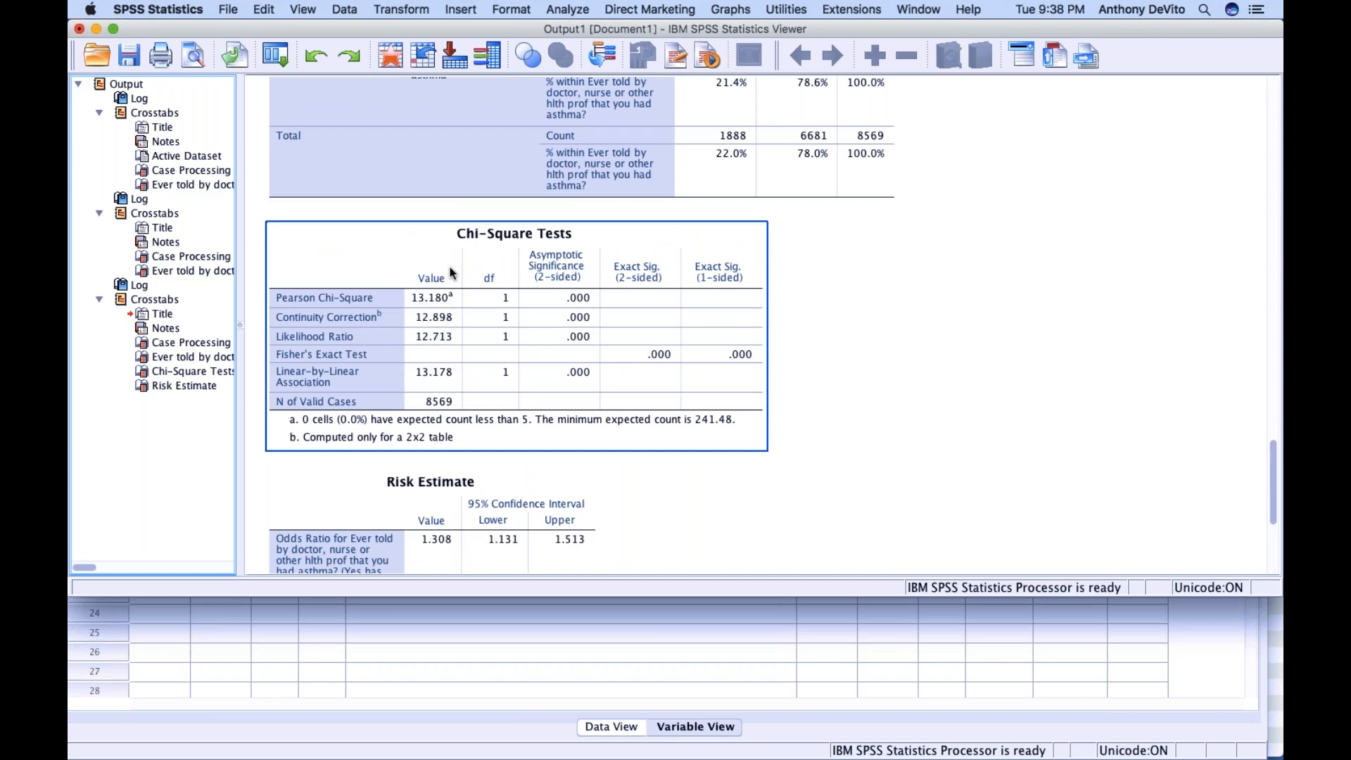
pyautogui.scroll(-3, 451, 273)
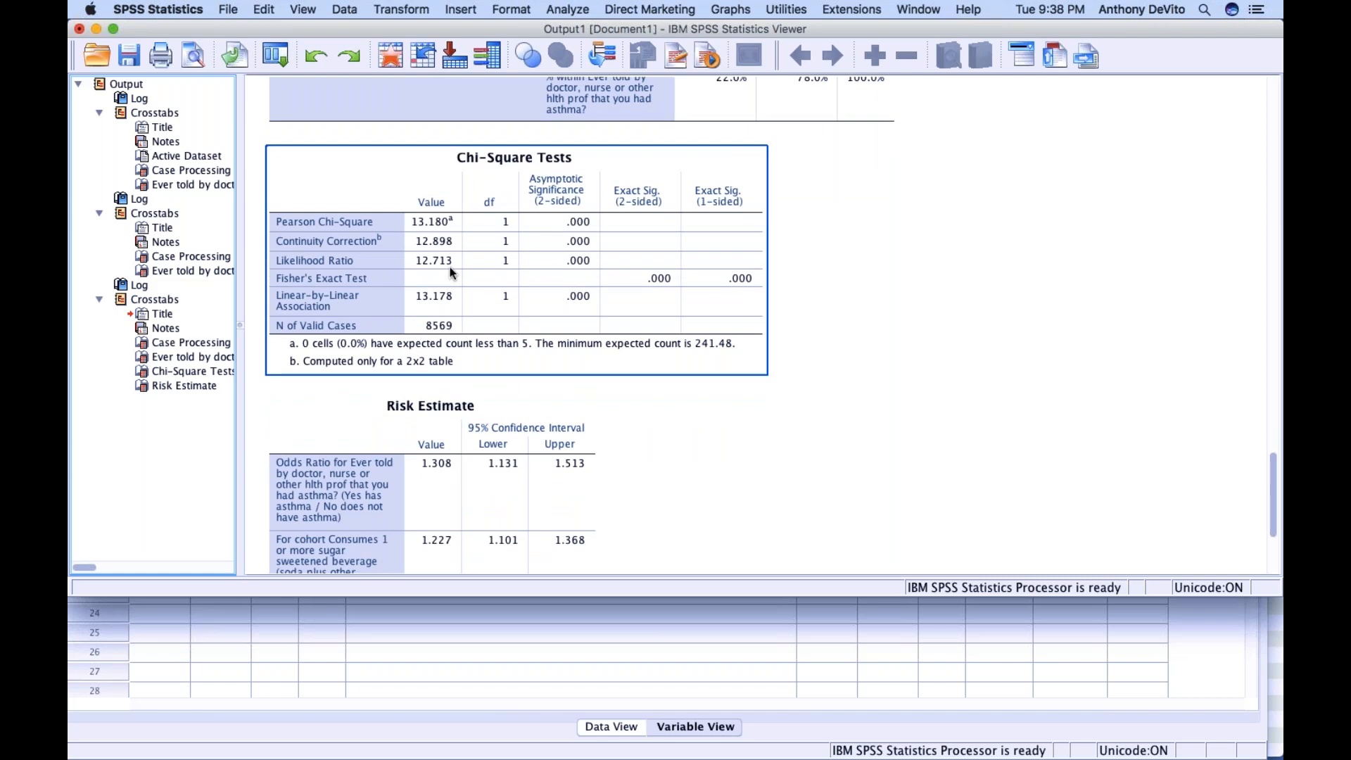
pyautogui.scroll(-8, 449, 267)
pyautogui.click(450, 268)
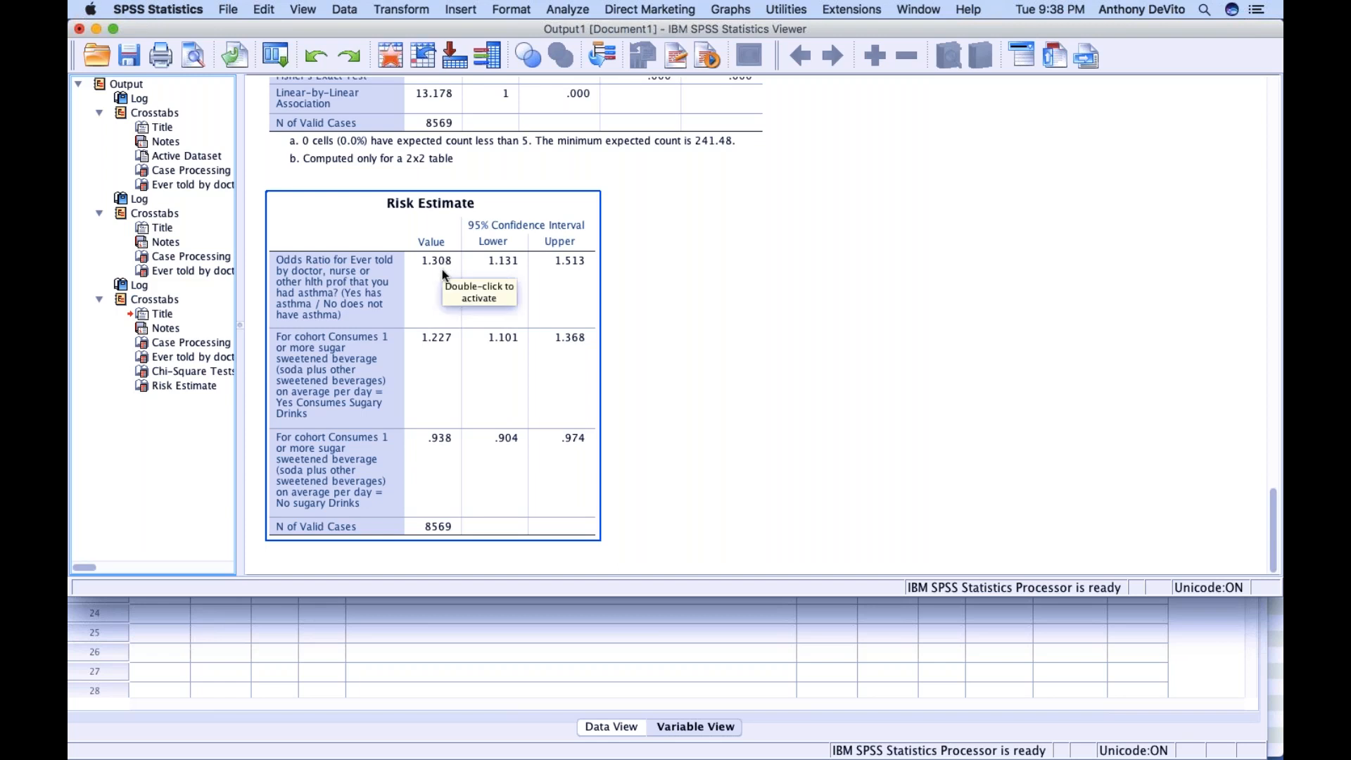
pyautogui.scroll(2, 378, 296)
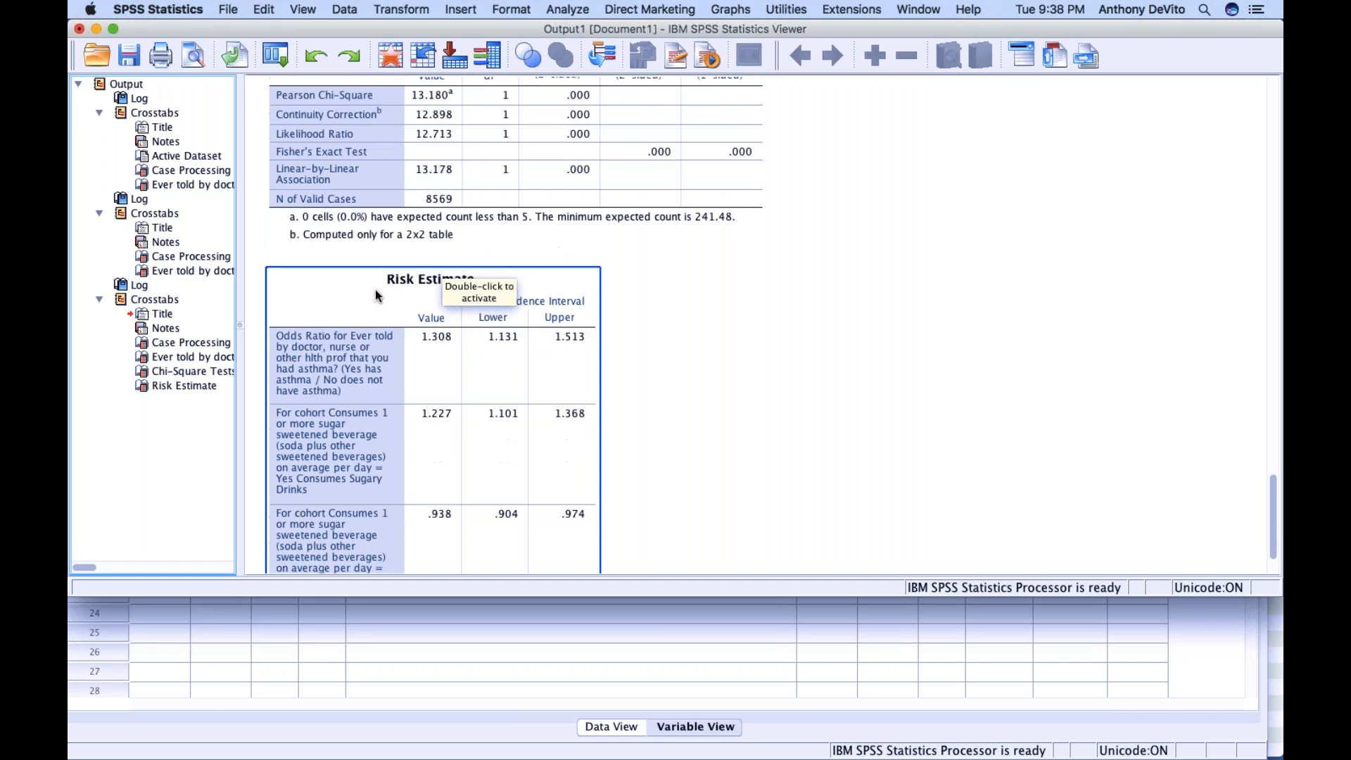
pyautogui.scroll(1, 378, 296)
pyautogui.click(437, 152)
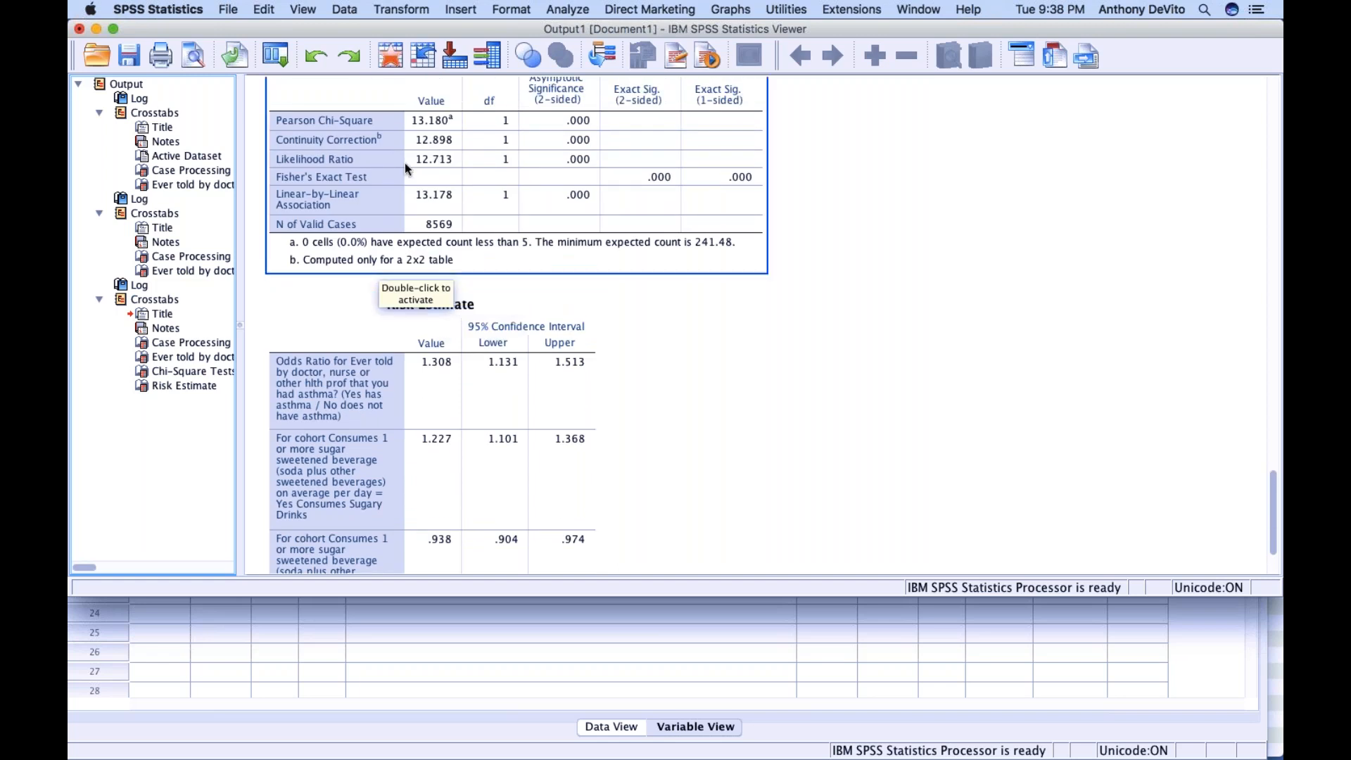
pyautogui.scroll(-2, 406, 173)
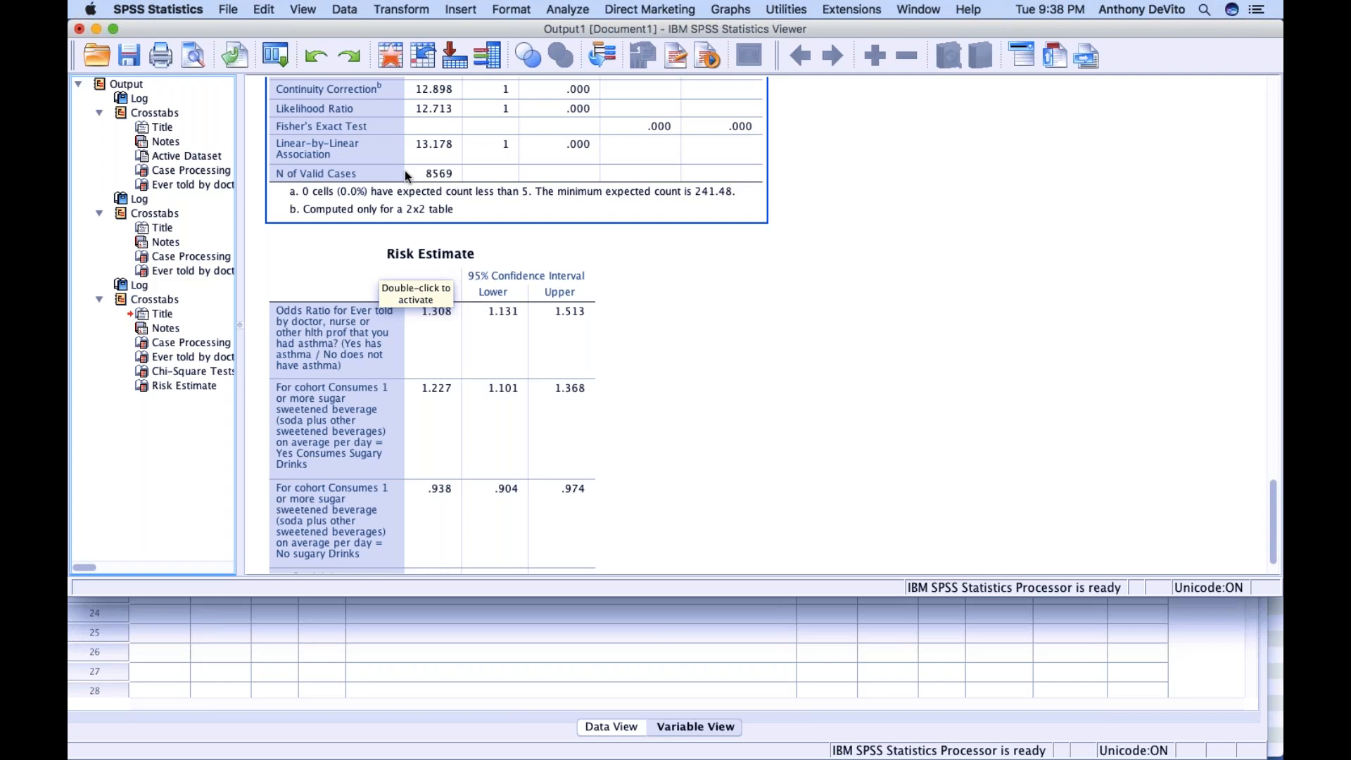
pyautogui.click(400, 274)
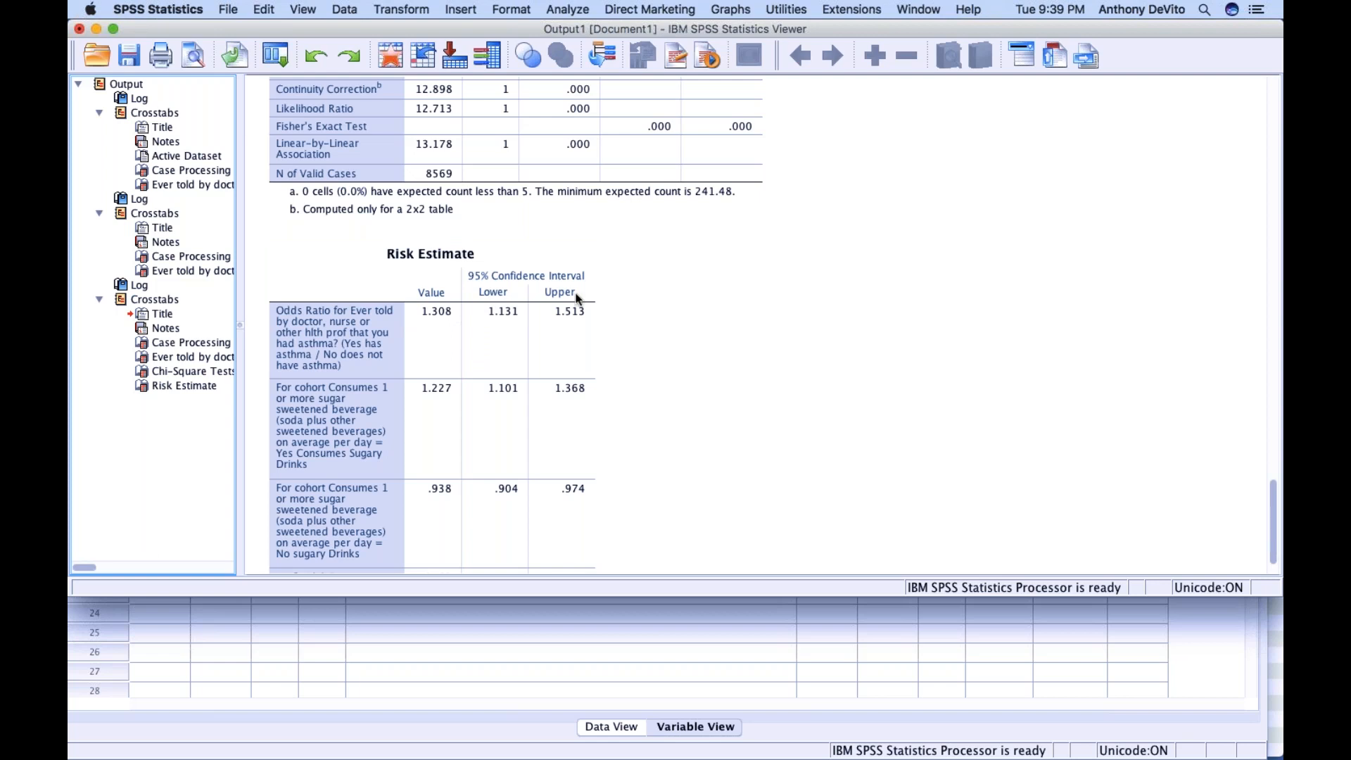
pyautogui.scroll(-2, 574, 303)
pyautogui.scroll(3, 573, 304)
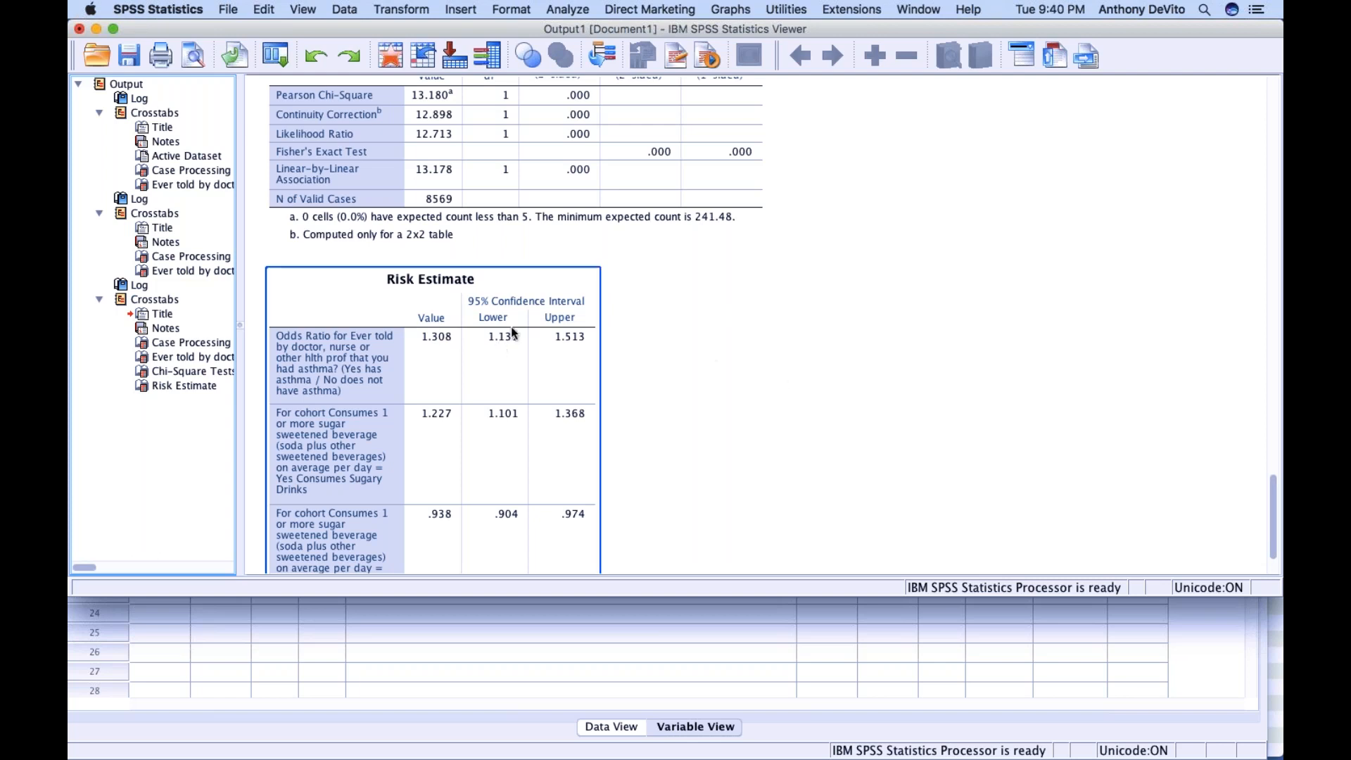
pyautogui.scroll(-3, 503, 345)
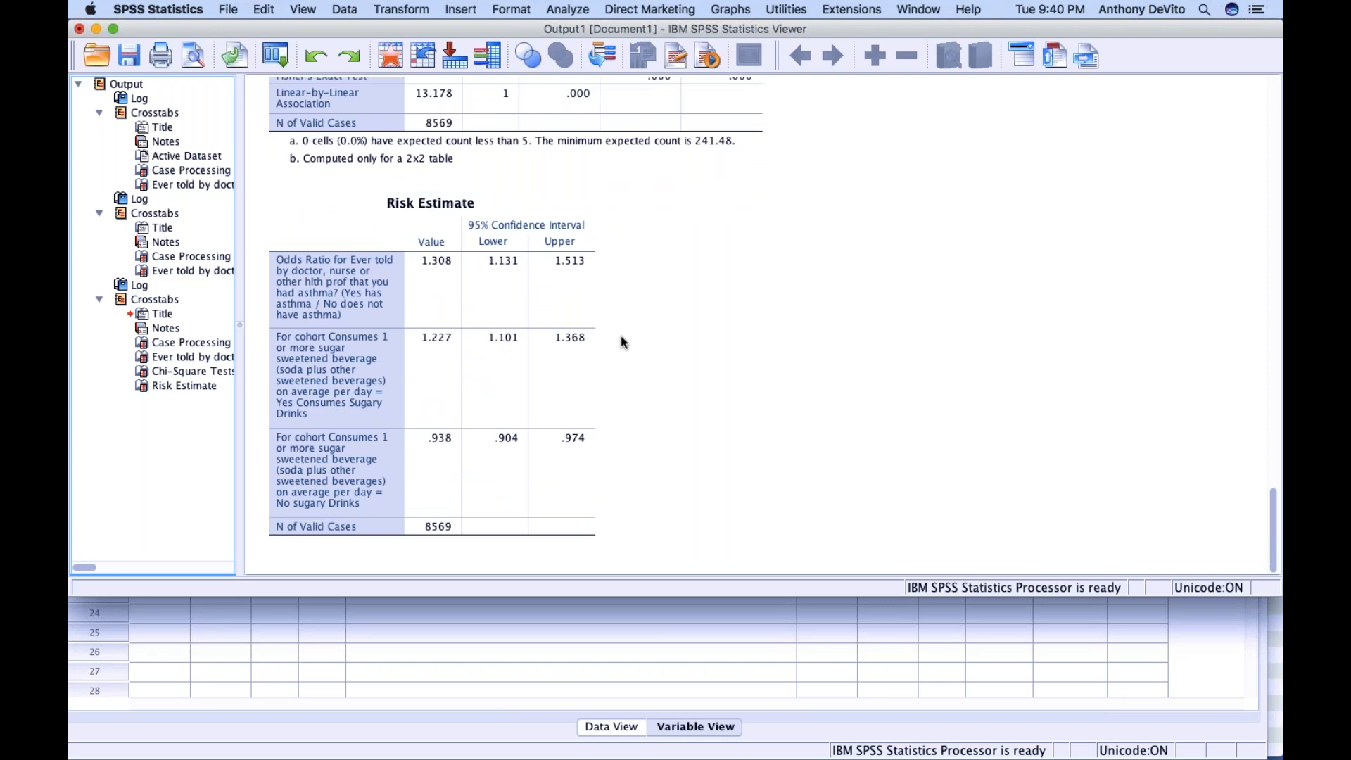
# Review the earlier crosstab output and return to the Data Editor's variable list at the Body Mass Index variable
pyautogui.scroll(10, 630, 314)
pyautogui.scroll(10, 632, 310)
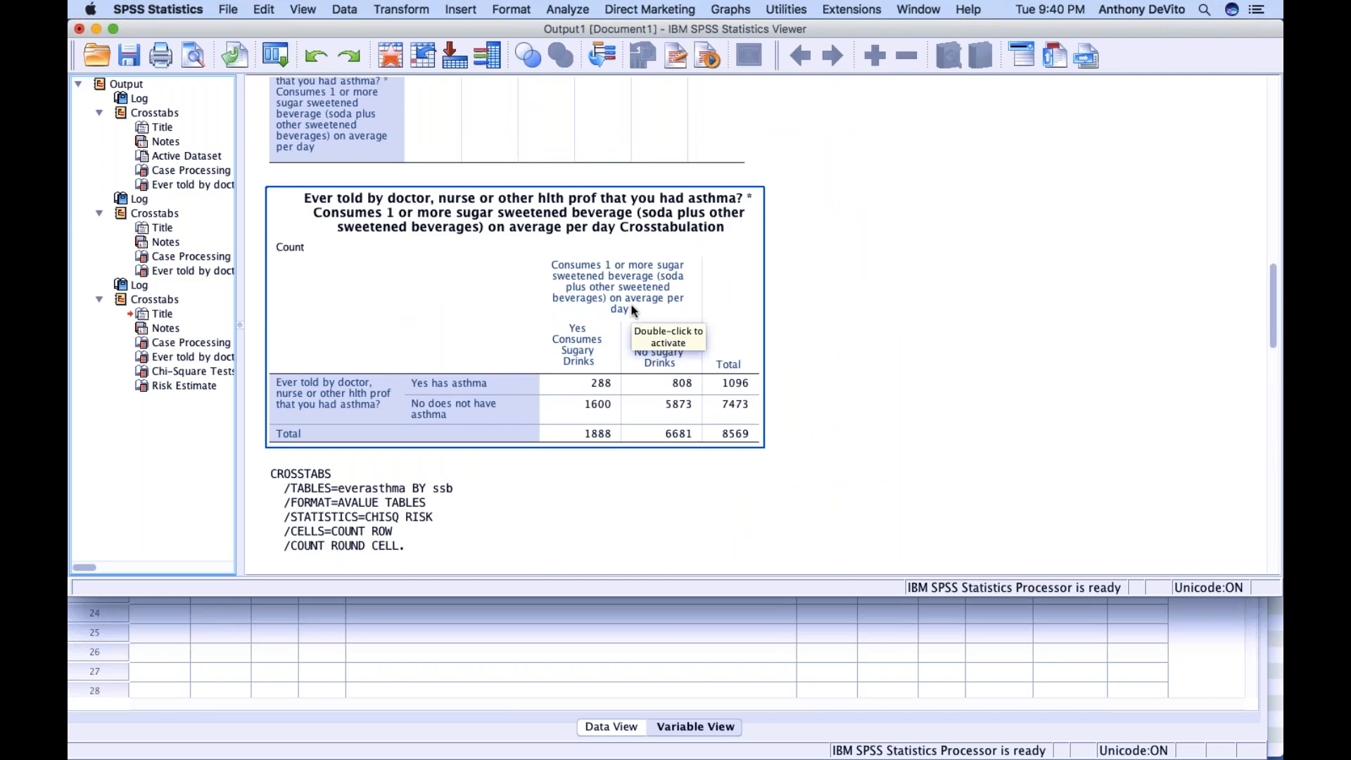
pyautogui.scroll(15, 632, 310)
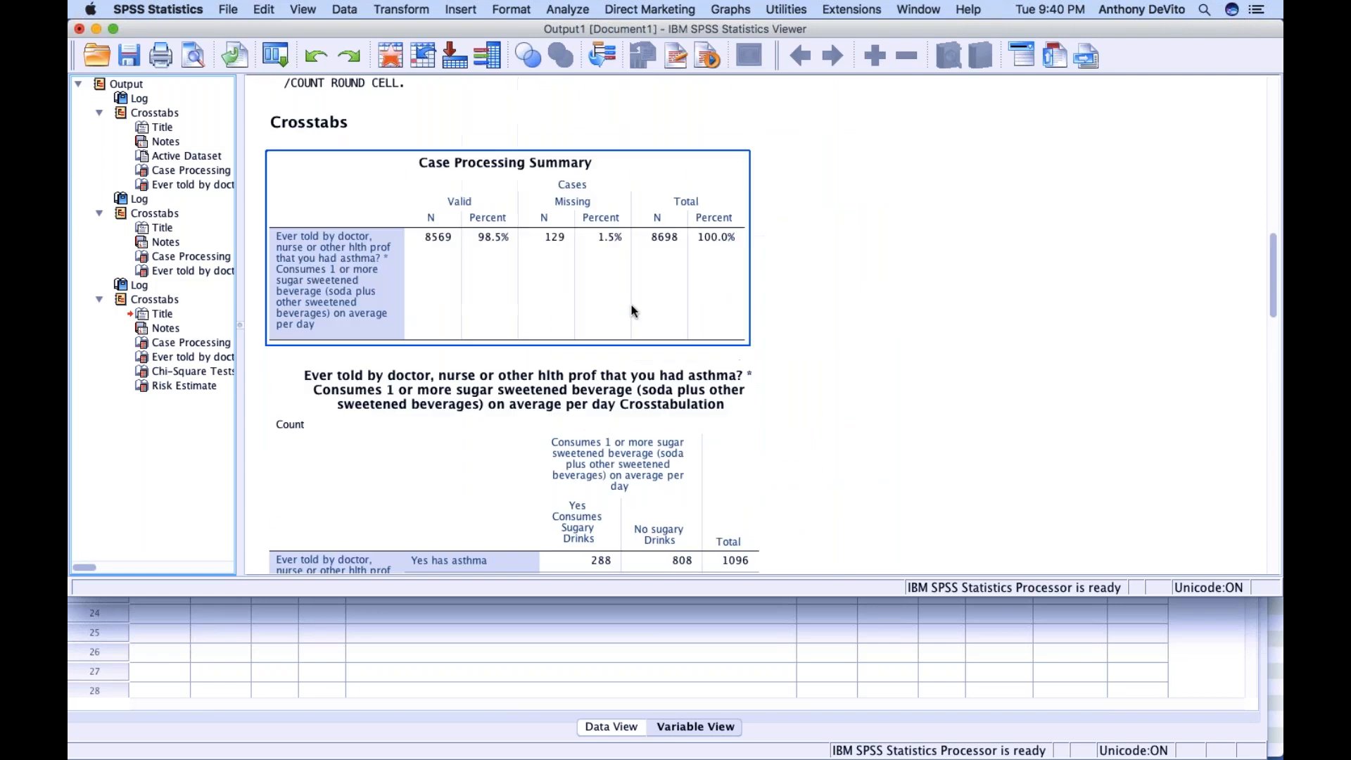
pyautogui.scroll(3, 631, 306)
pyautogui.scroll(-5, 632, 306)
pyautogui.click(603, 631)
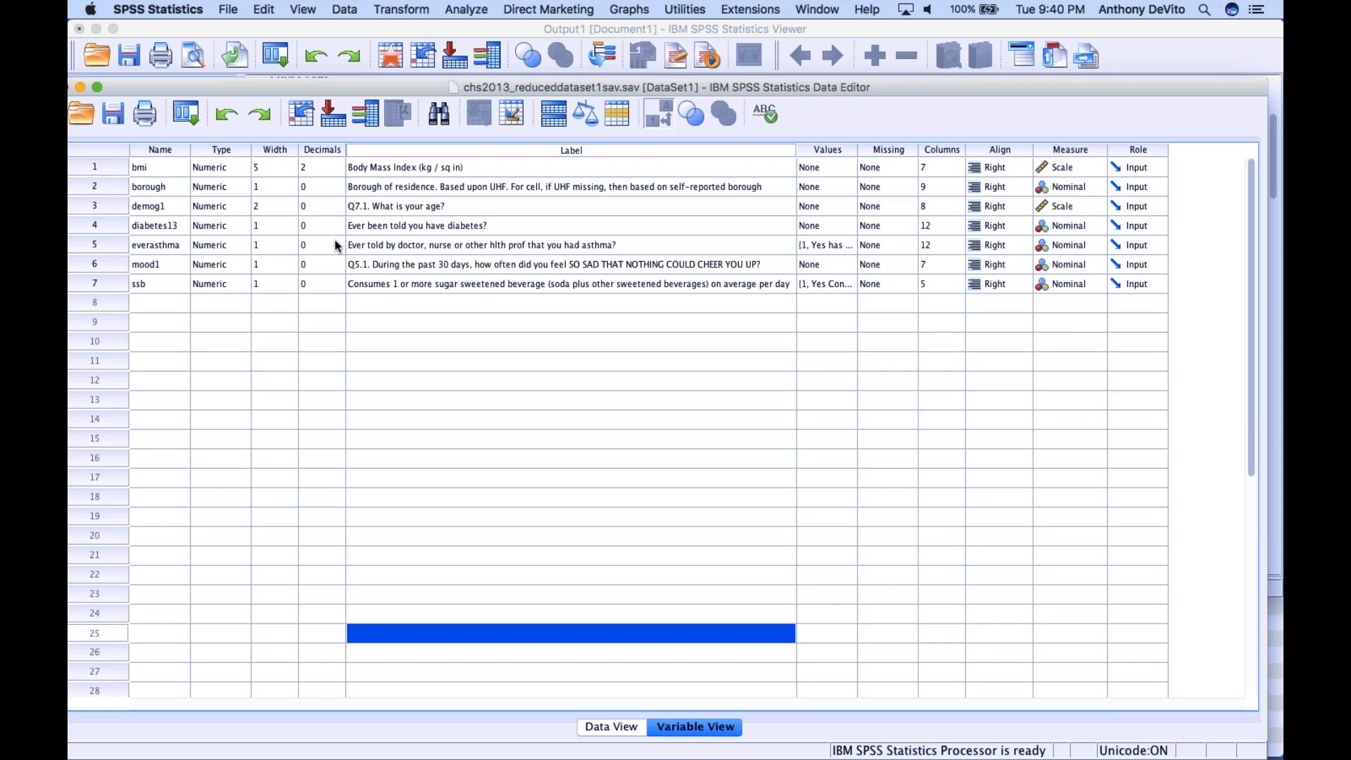
pyautogui.click(446, 167)
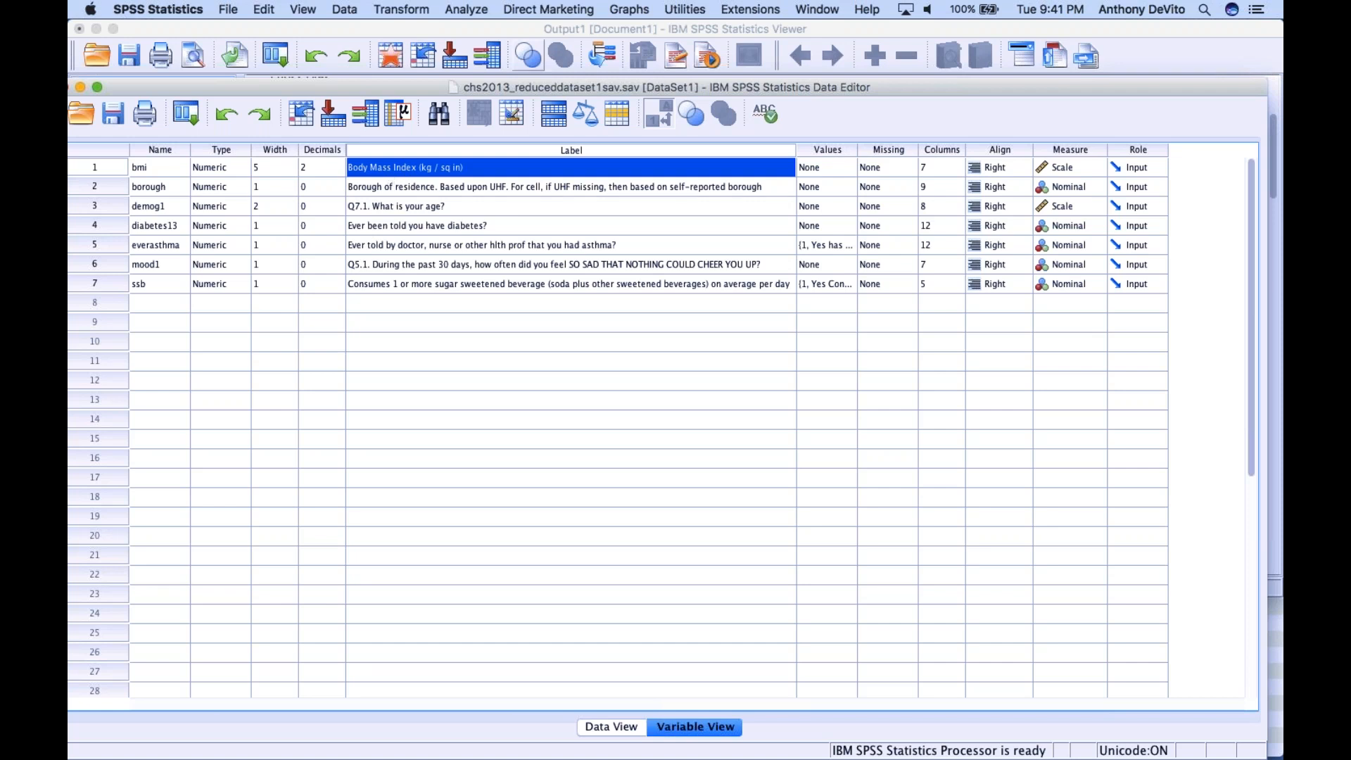
# Set up an Independent-Samples T Test with Body Mass Index as the test variable and ssb as the grouping variable
pyautogui.click(463, 8)
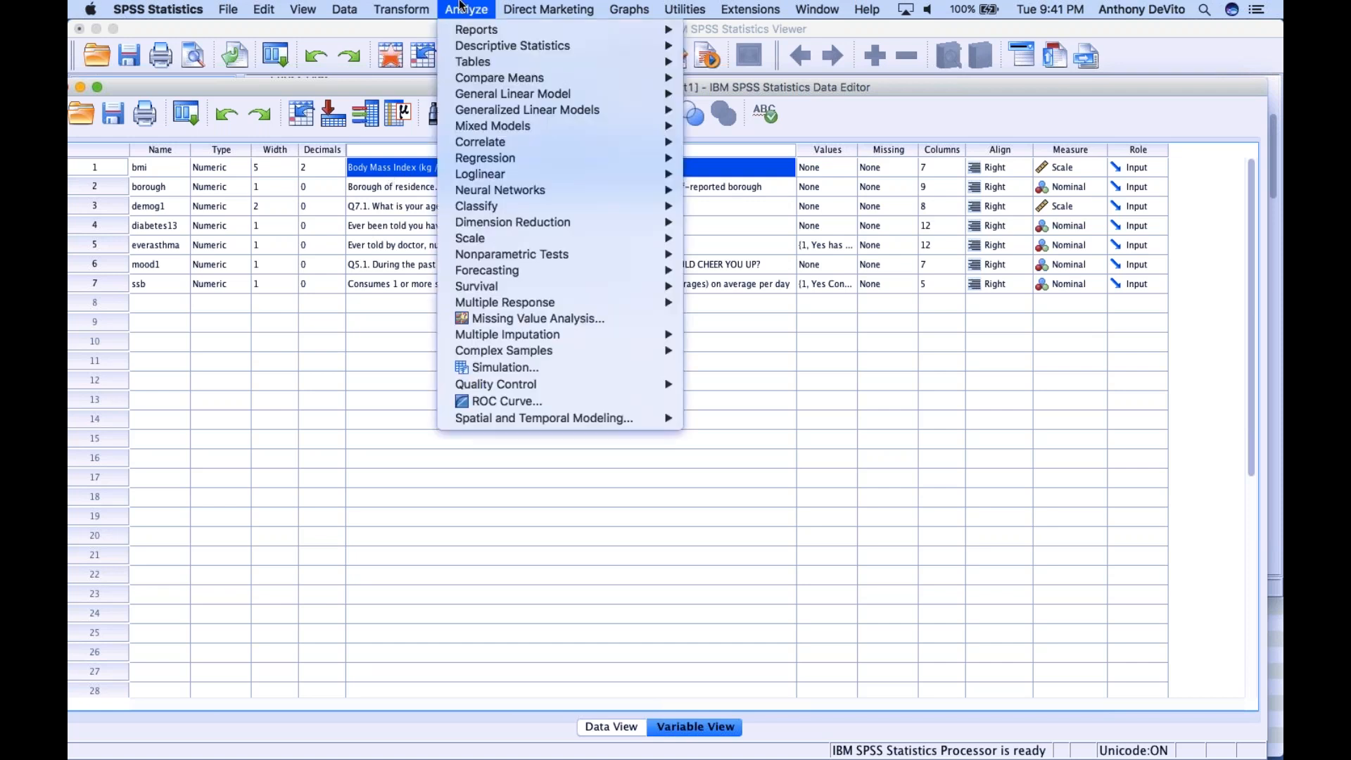
pyautogui.moveTo(479, 77)
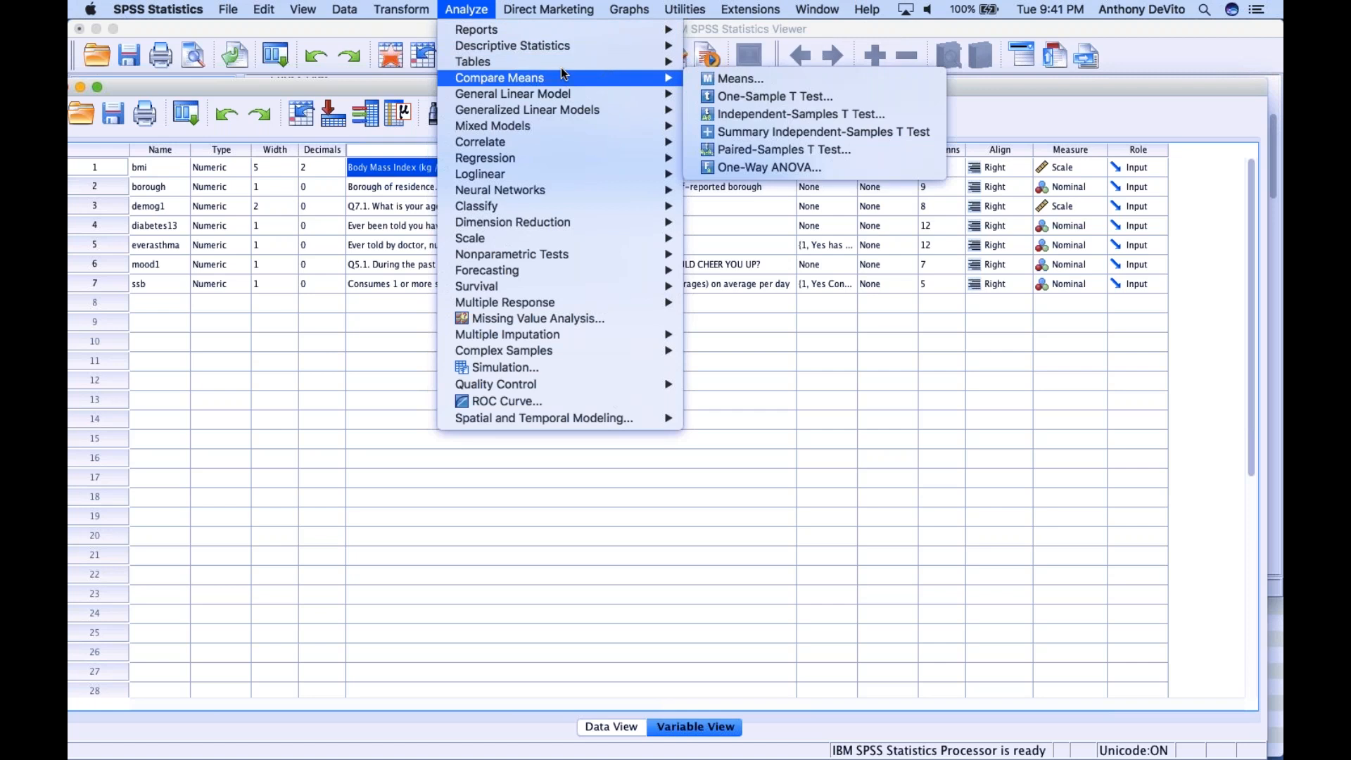
pyautogui.click(746, 114)
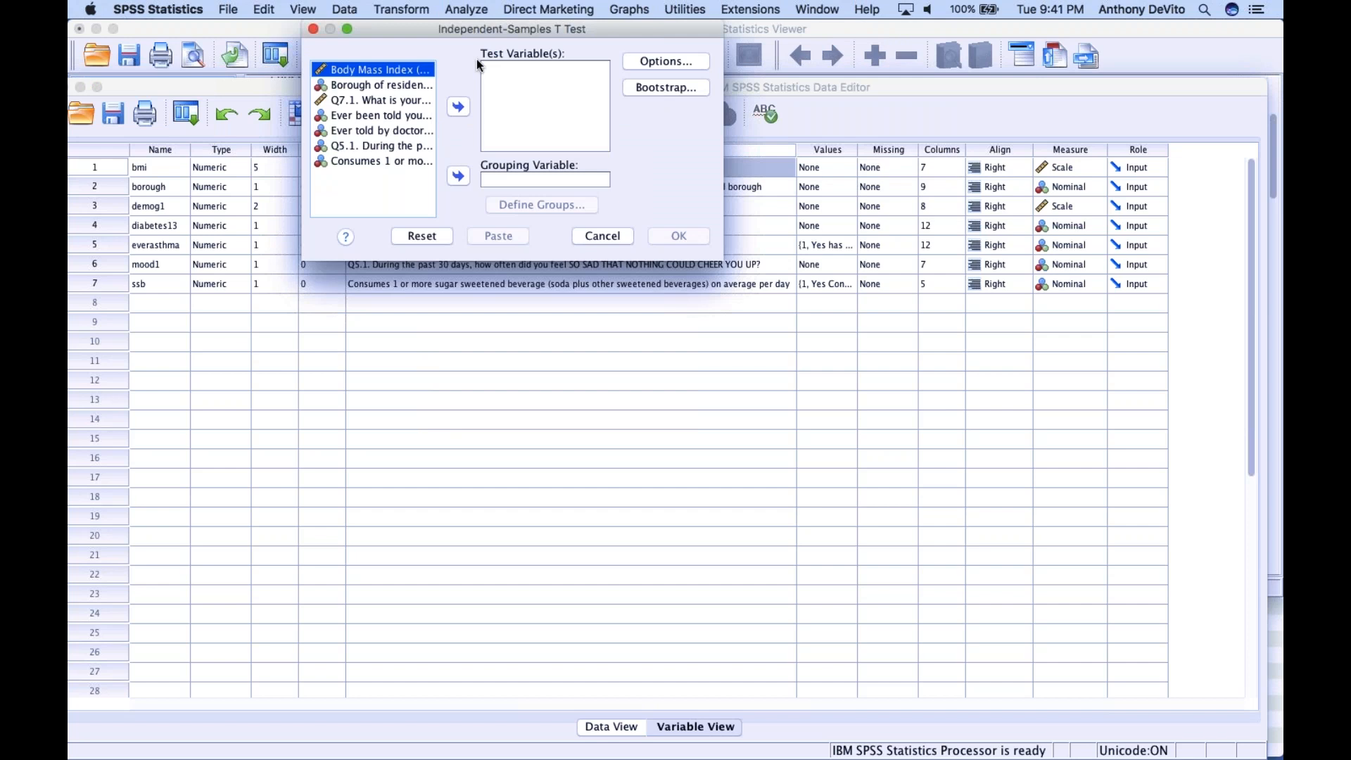
pyautogui.click(458, 107)
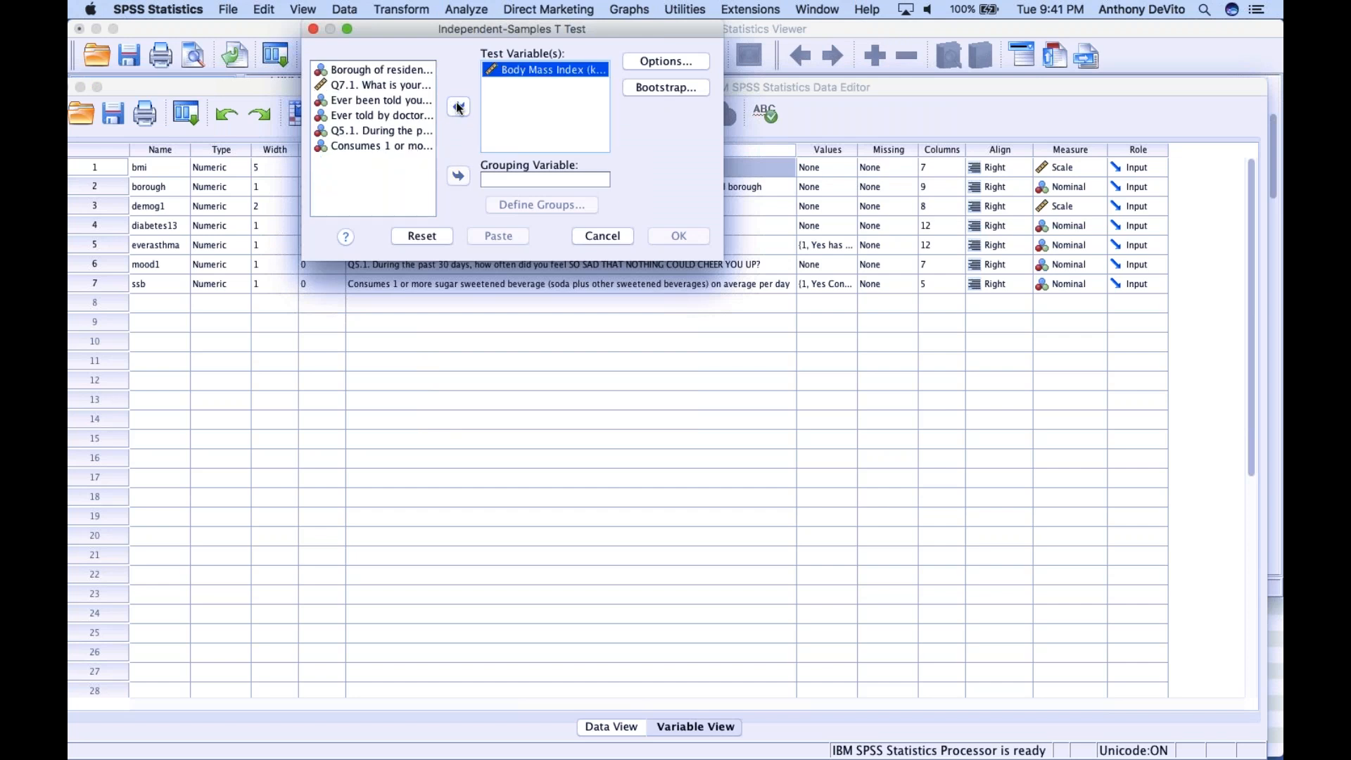
pyautogui.click(404, 146)
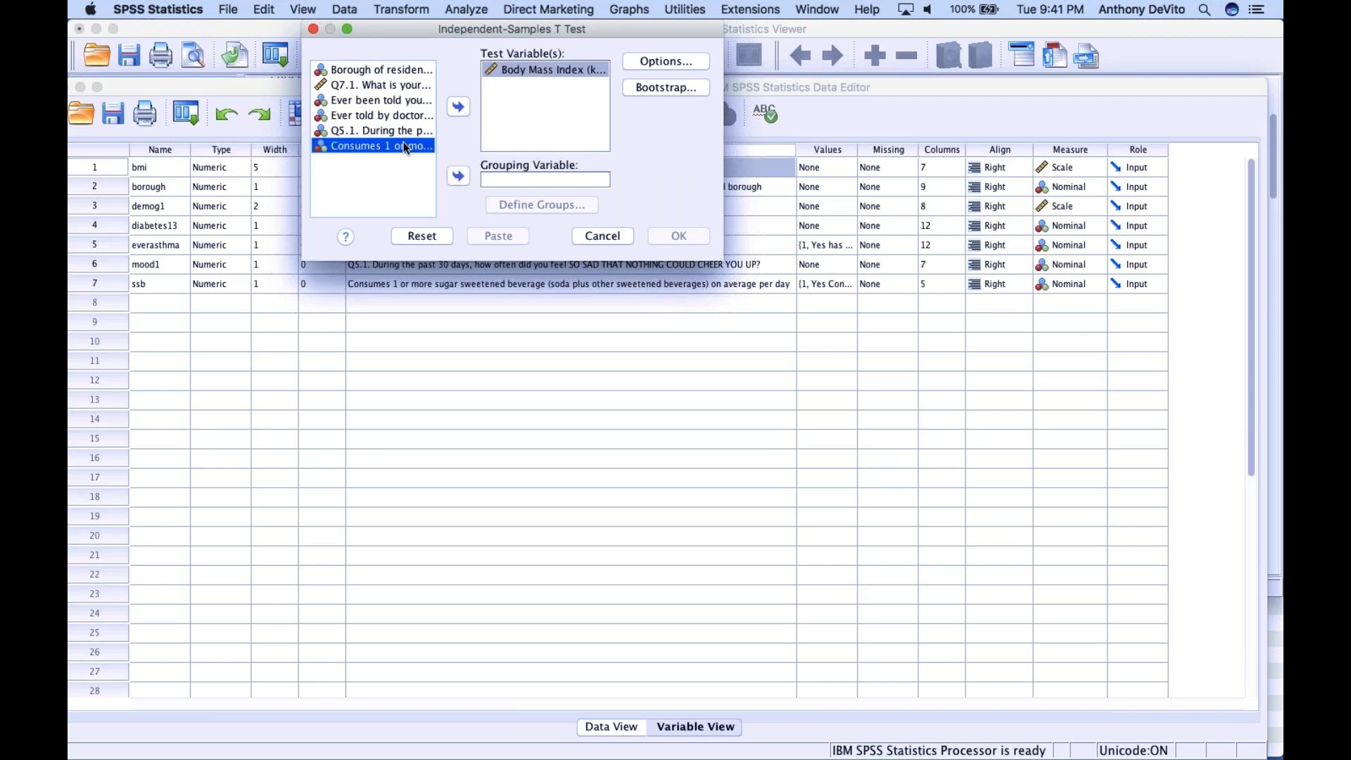
pyautogui.click(458, 176)
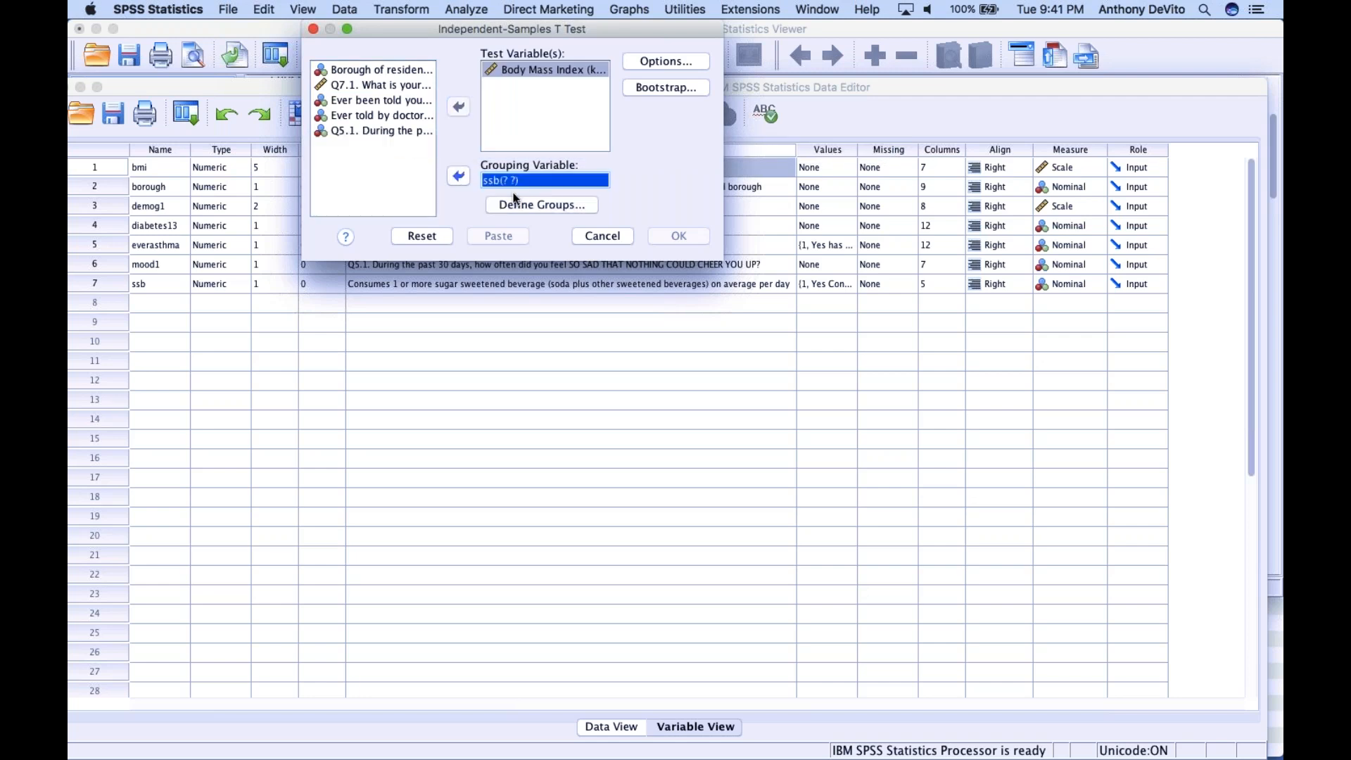
# Define the ssb groups with the specified values 1 and 2 and run the t test
pyautogui.click(532, 205)
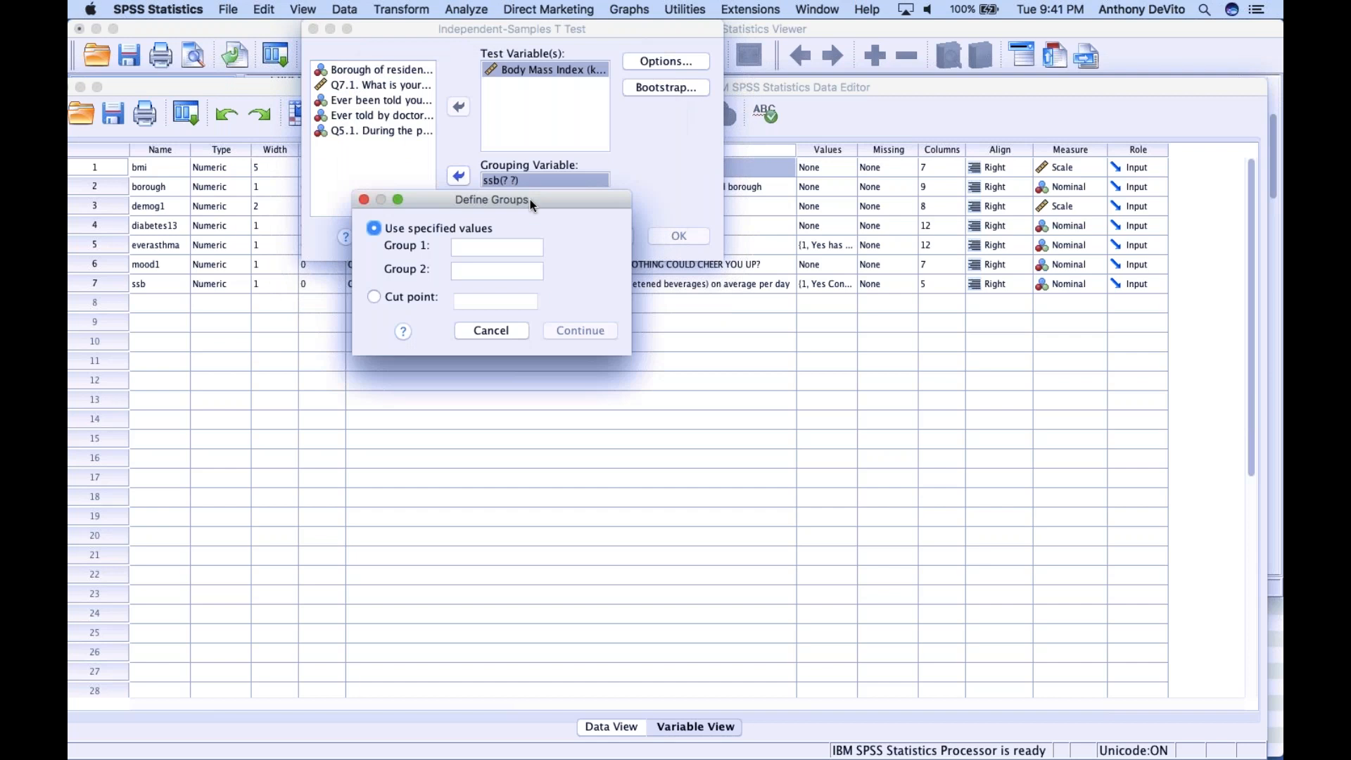
pyautogui.click(476, 242)
pyautogui.write('1')
pyautogui.click(468, 271)
pyautogui.write('2')
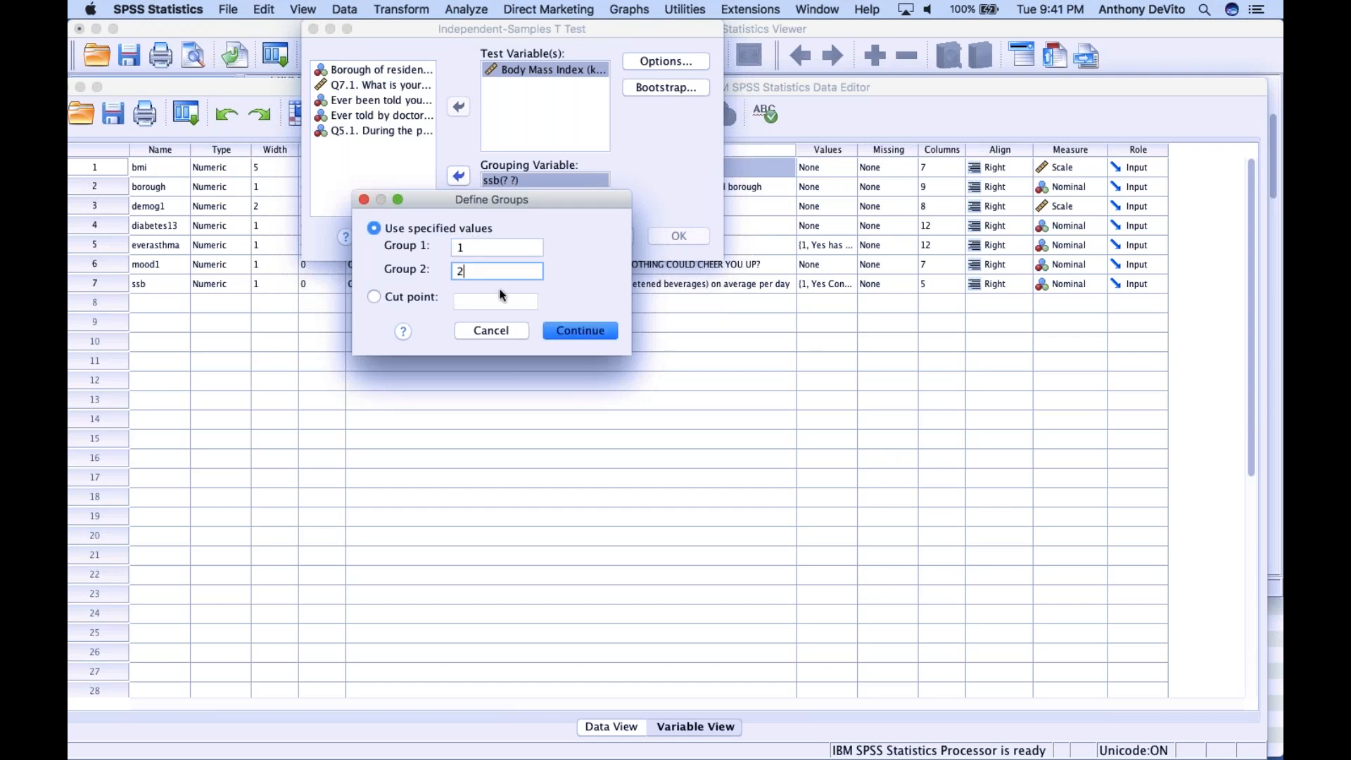
pyautogui.click(574, 327)
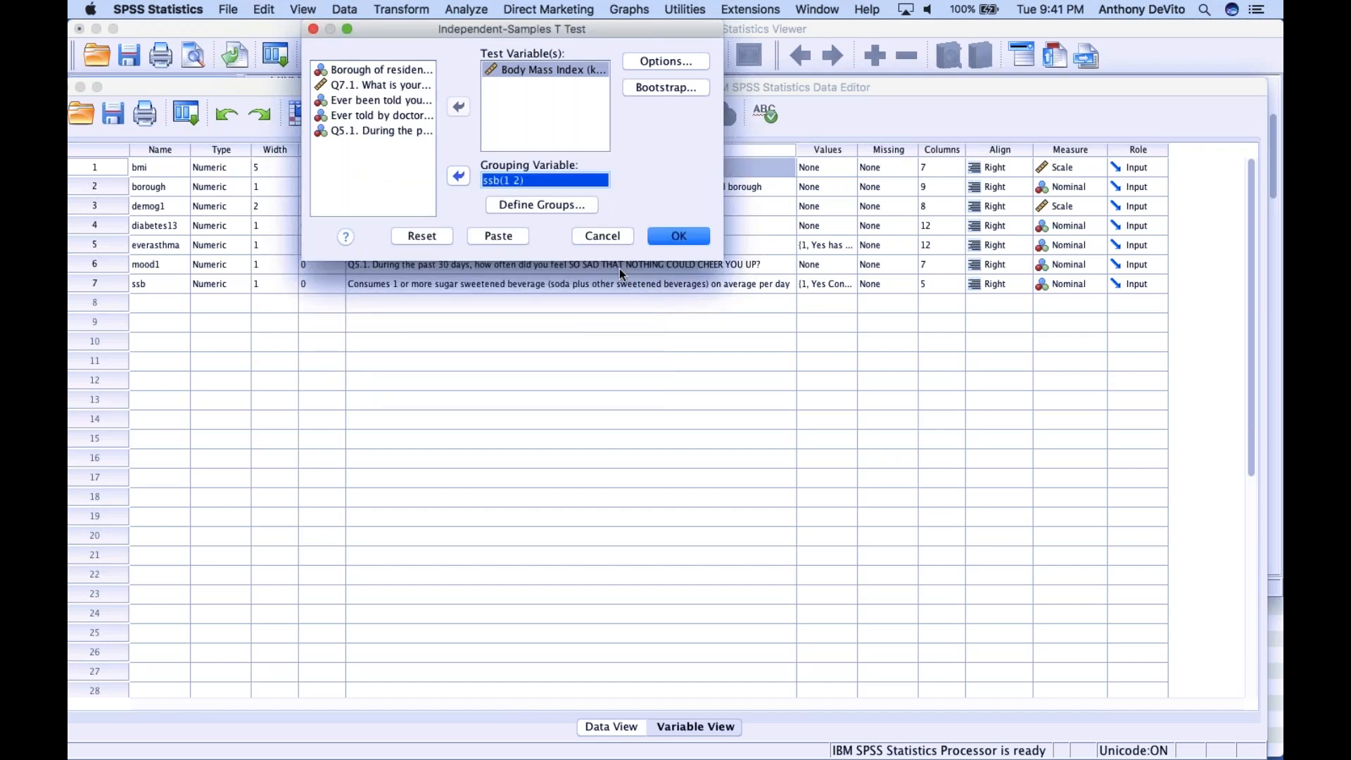
pyautogui.click(670, 237)
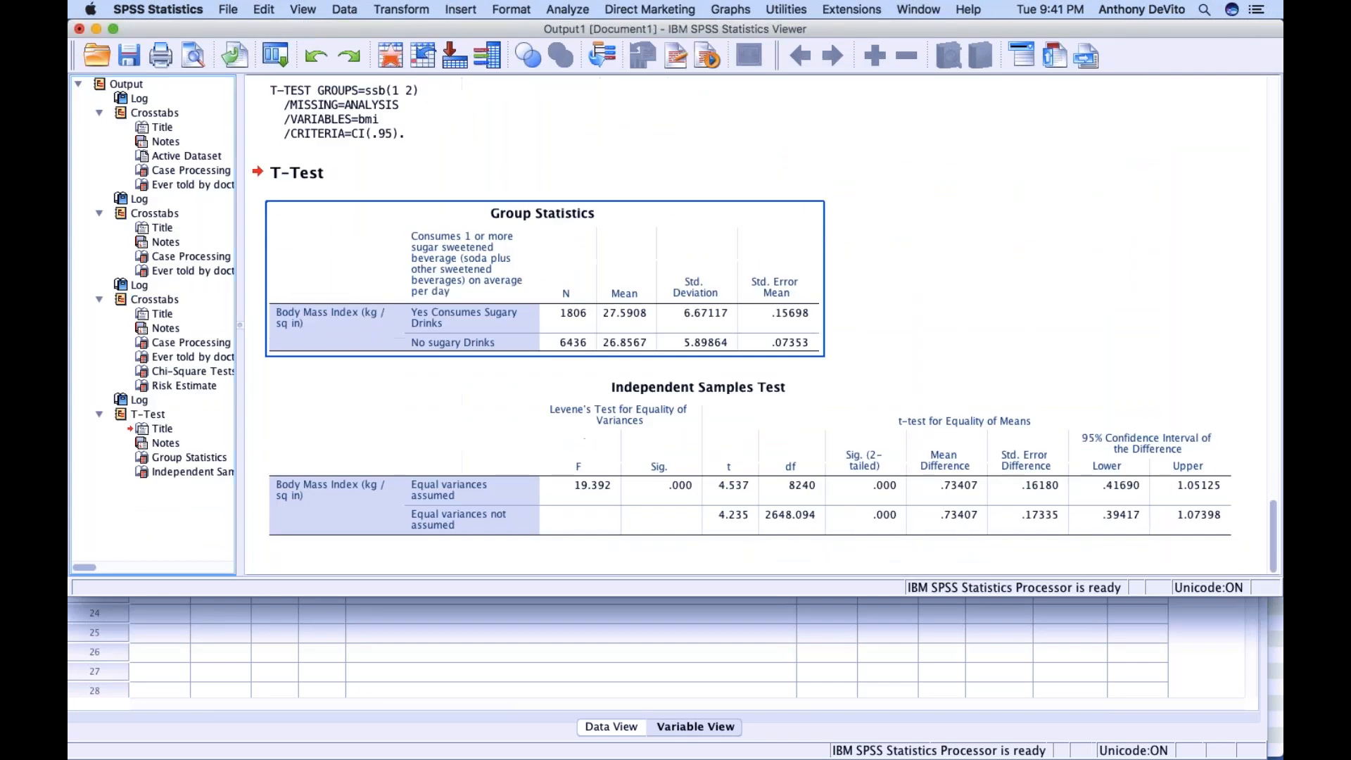
# Examine the Independent Samples Test results and the mean BMI of each sugary drink group in Group Statistics
pyautogui.click(695, 391)
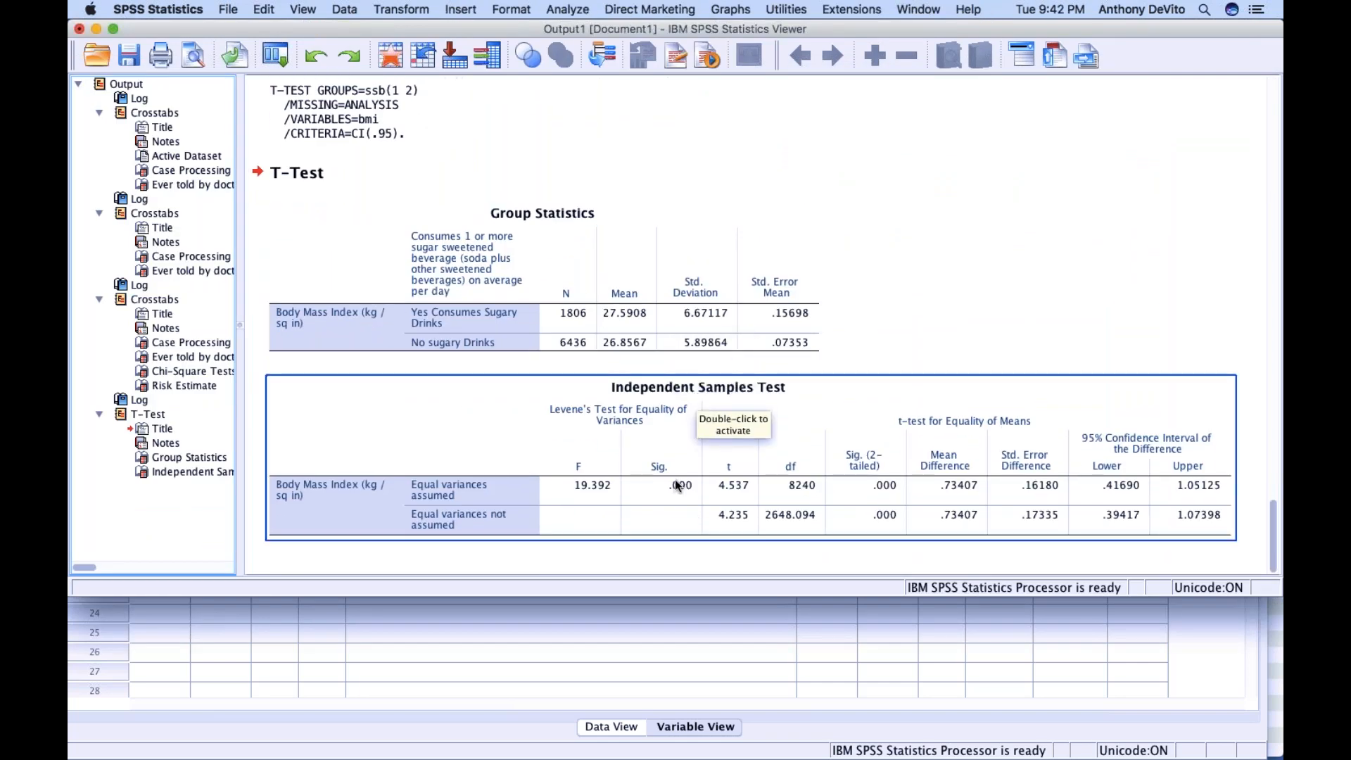
pyautogui.click(613, 336)
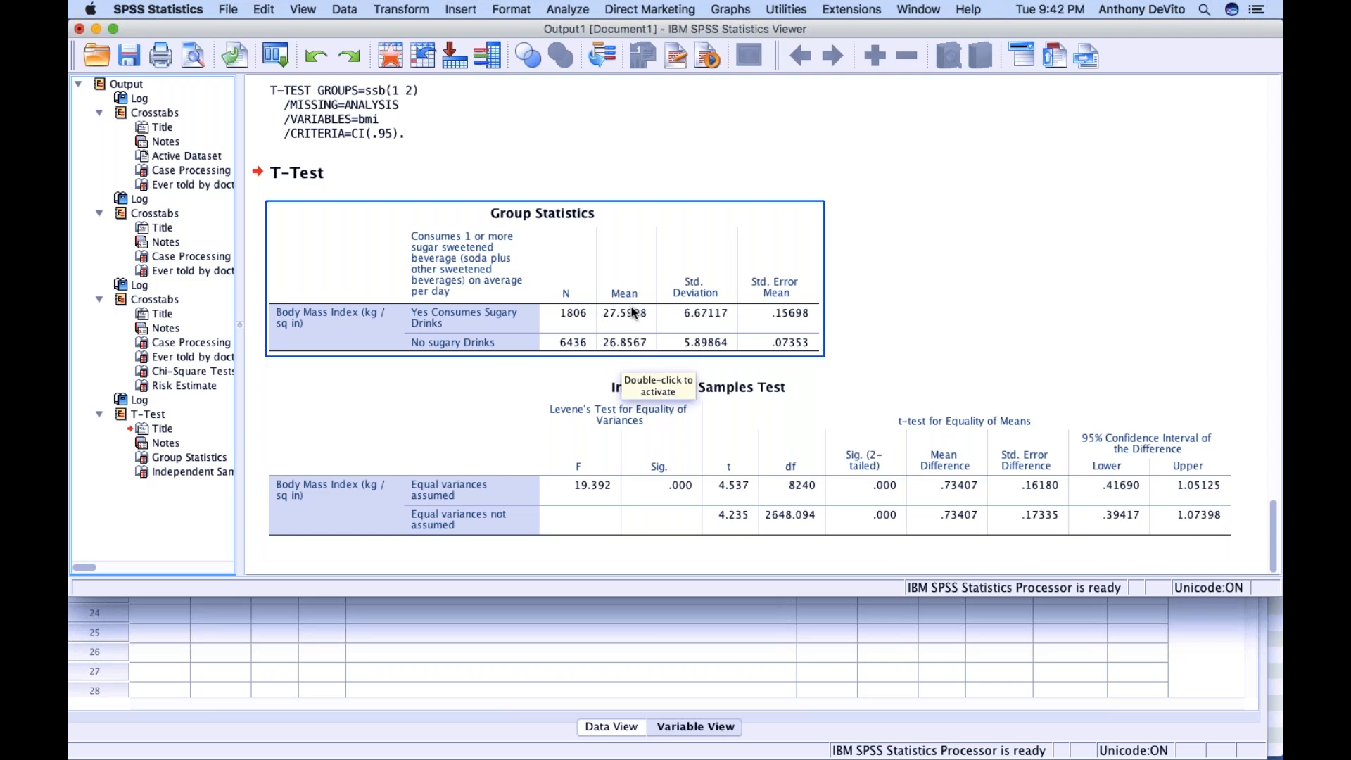
pyautogui.click(619, 153)
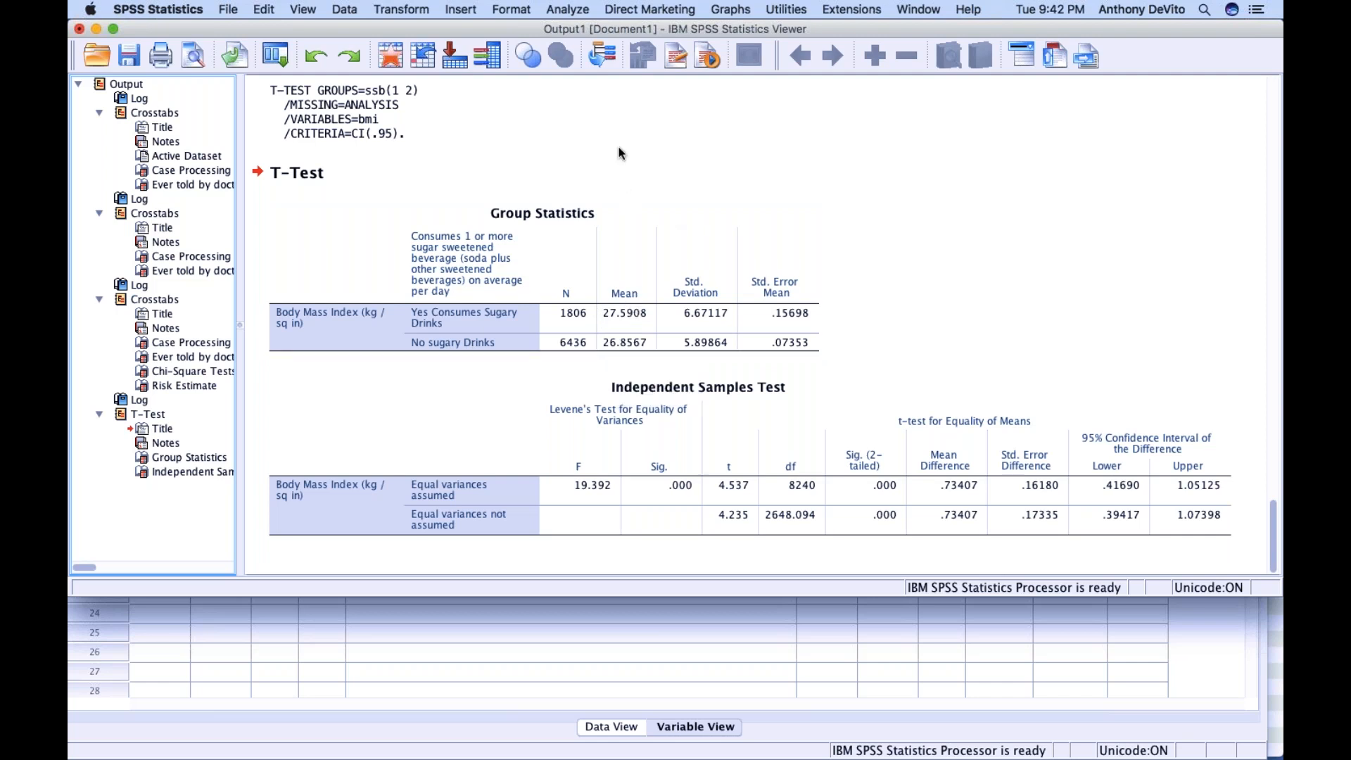
# Compare the drink groups' BMI statistics with the t-test significance values, and look back at the Chi-Square Tests and Risk Estimate tables
pyautogui.click(619, 151)
pyautogui.click(614, 176)
pyautogui.click(697, 191)
pyautogui.click(604, 340)
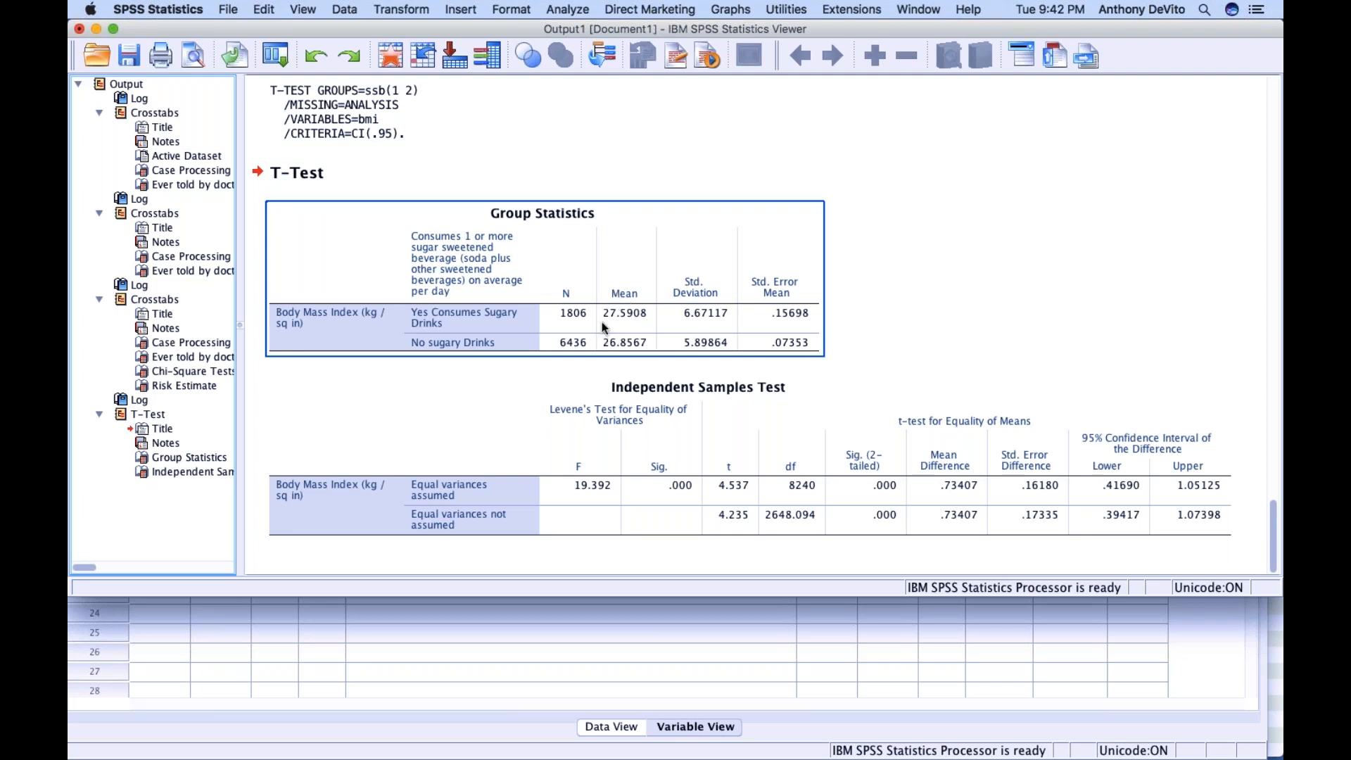
pyautogui.click(704, 476)
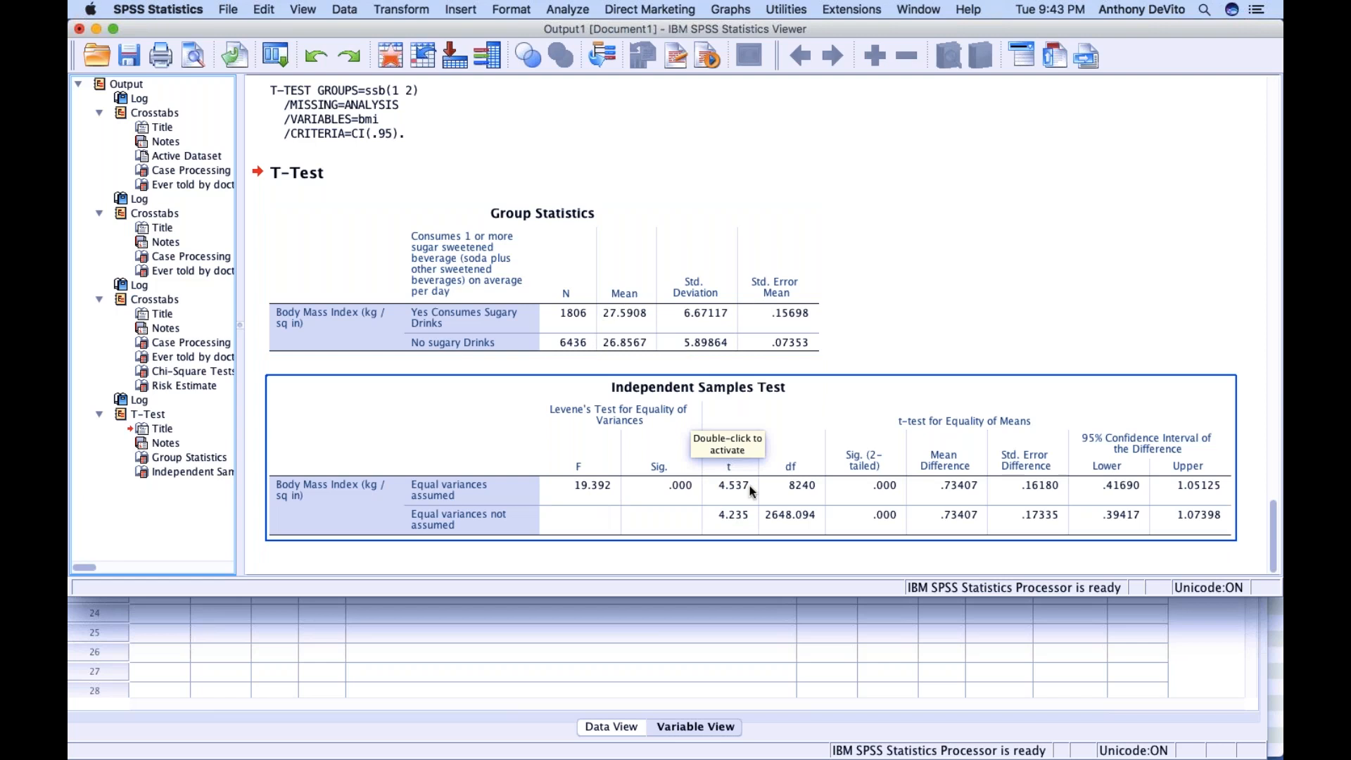
pyautogui.click(703, 349)
pyautogui.click(718, 496)
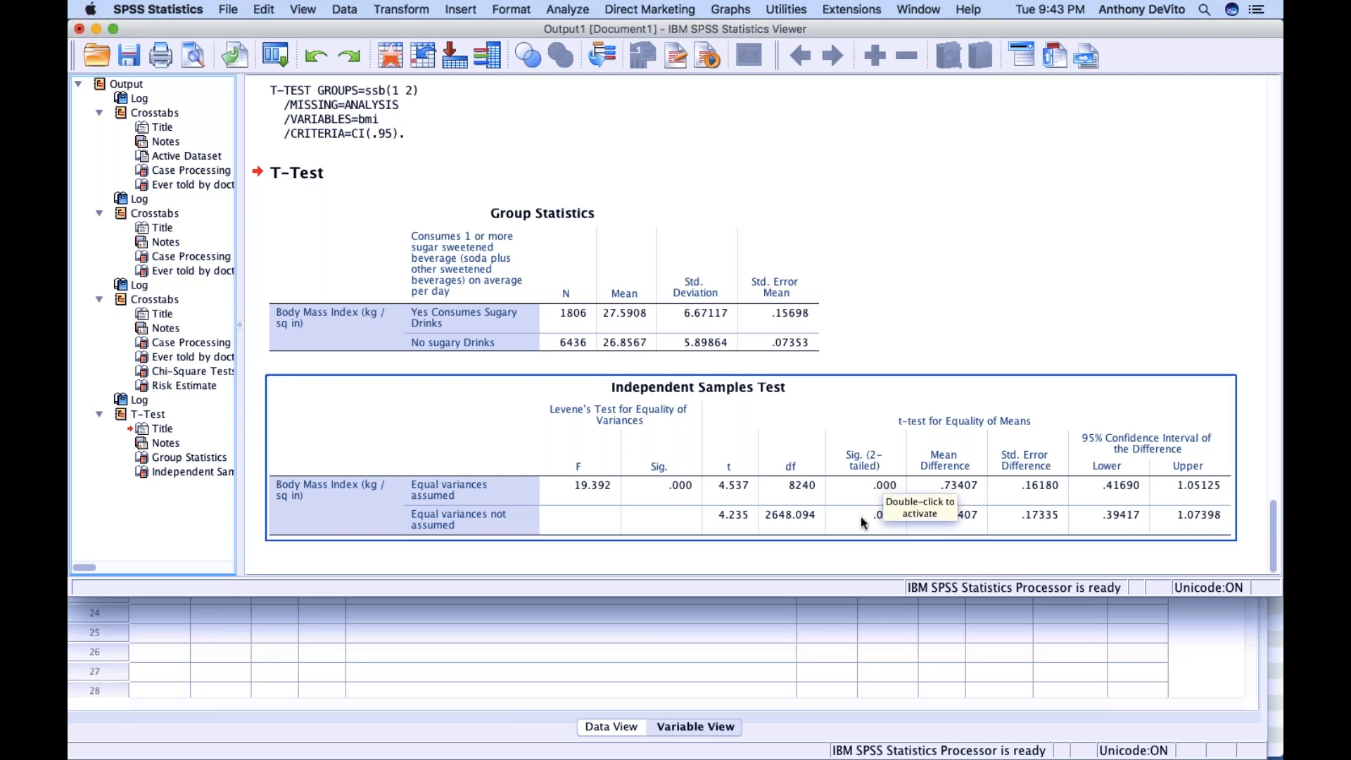
pyautogui.click(882, 264)
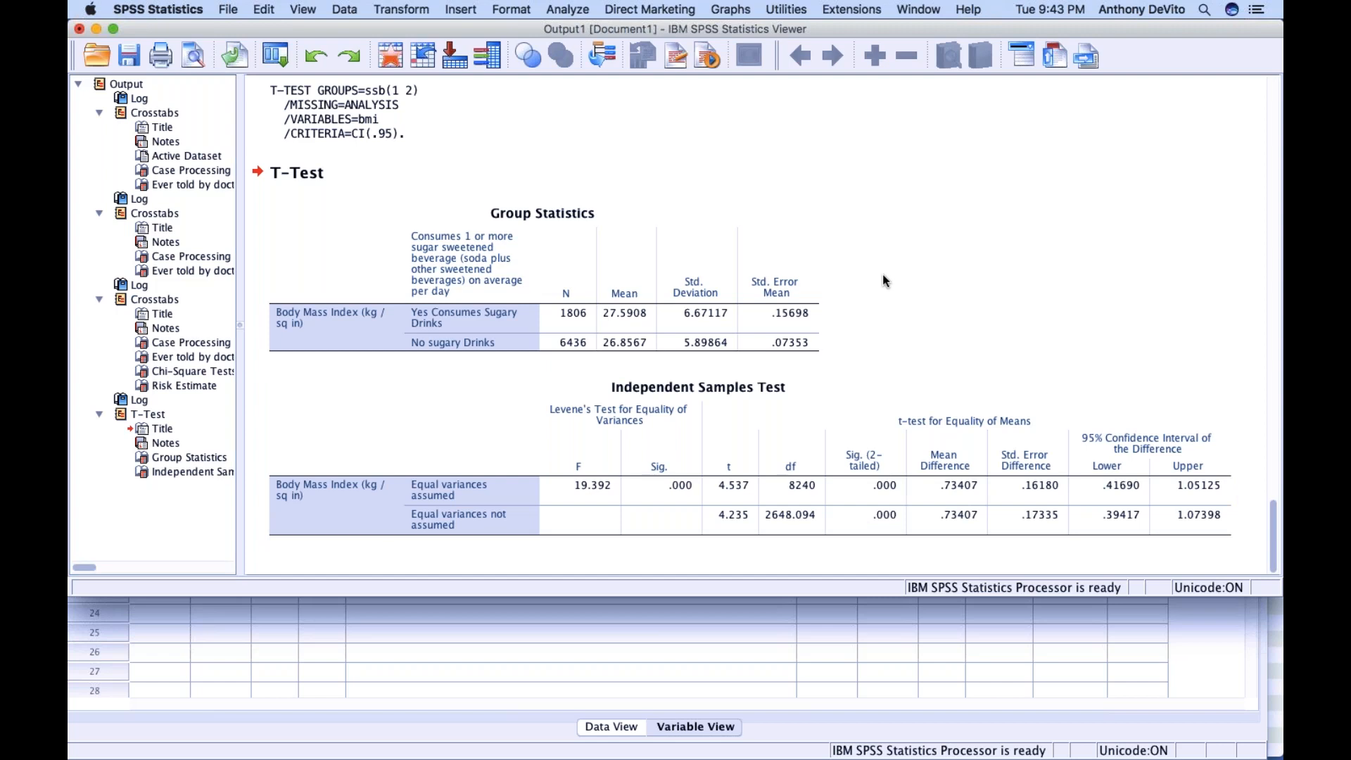
pyautogui.scroll(3, 886, 271)
pyautogui.scroll(10, 884, 275)
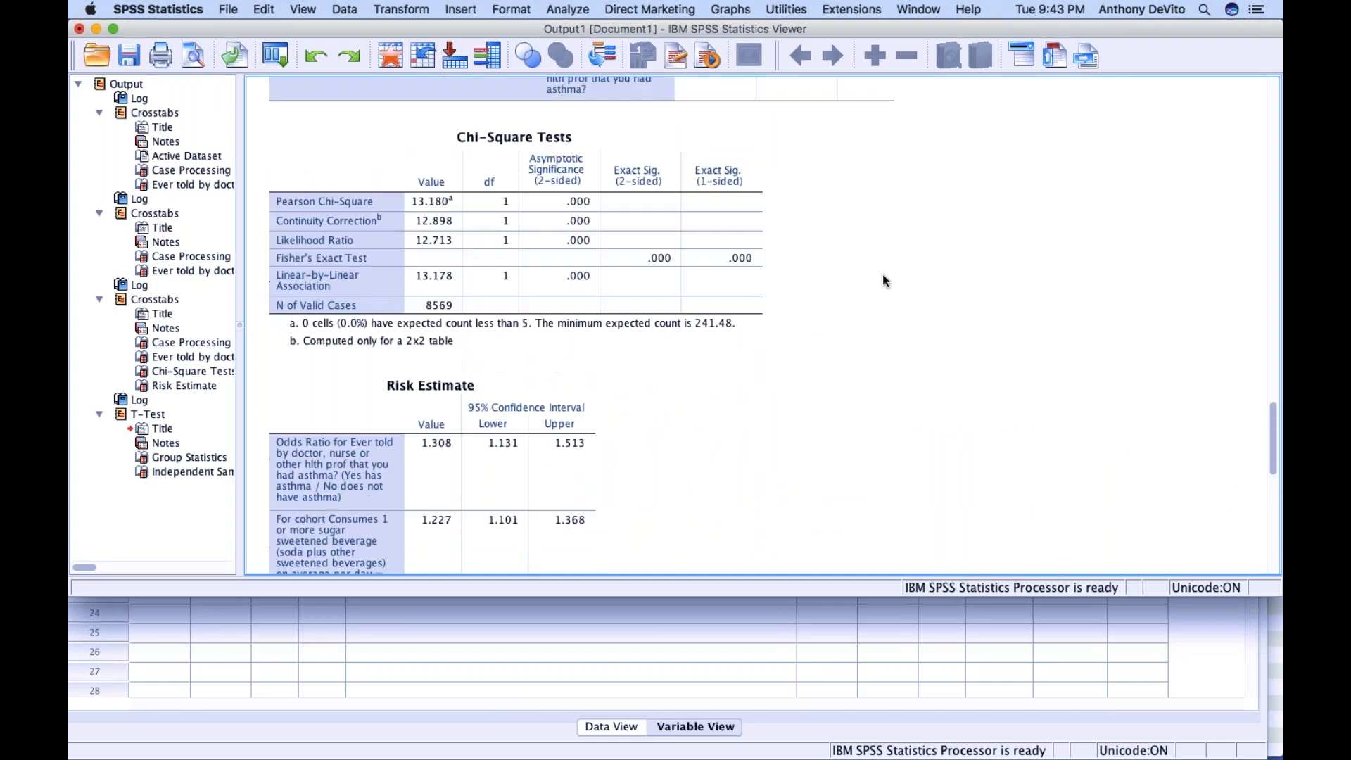
# Return to the Data Editor and open the Value Labels dialog for the borough variable, moving it clear of the variable list
pyautogui.click(674, 614)
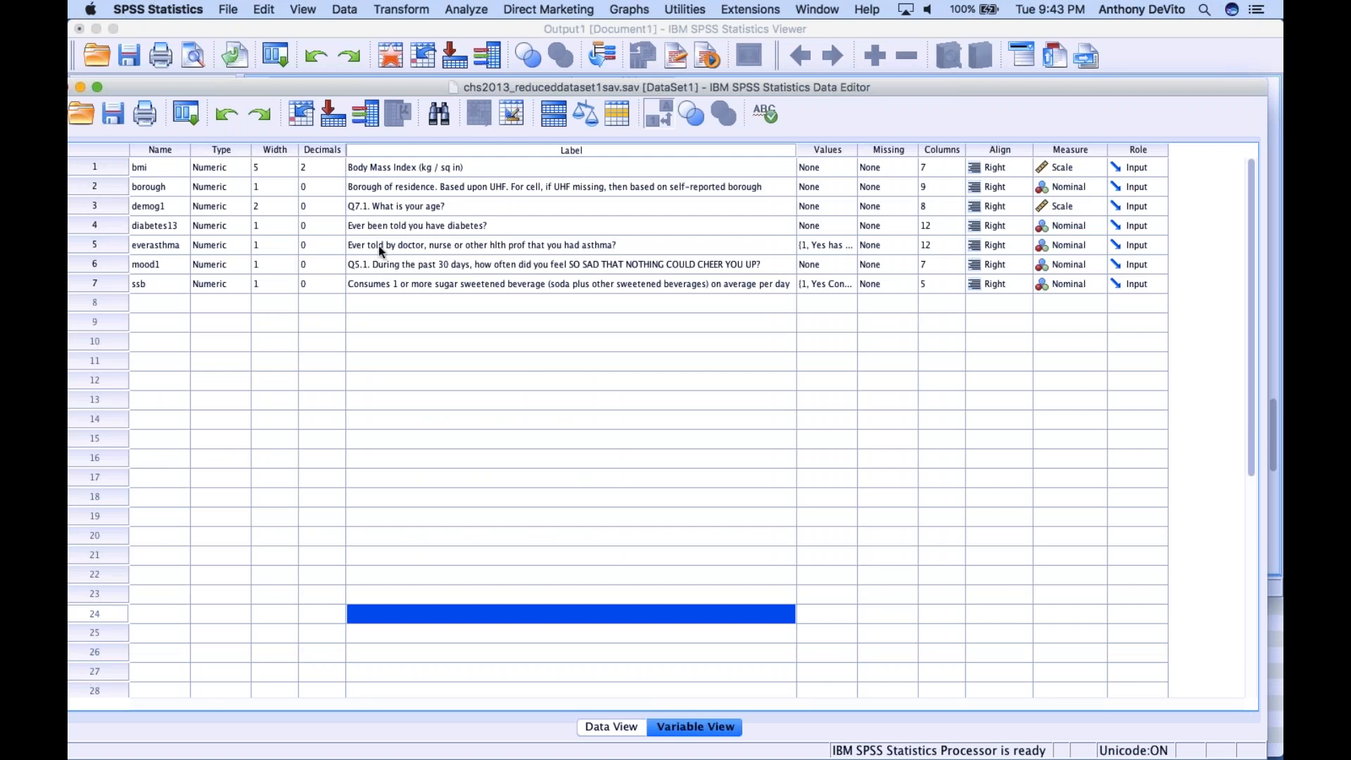
pyautogui.click(398, 185)
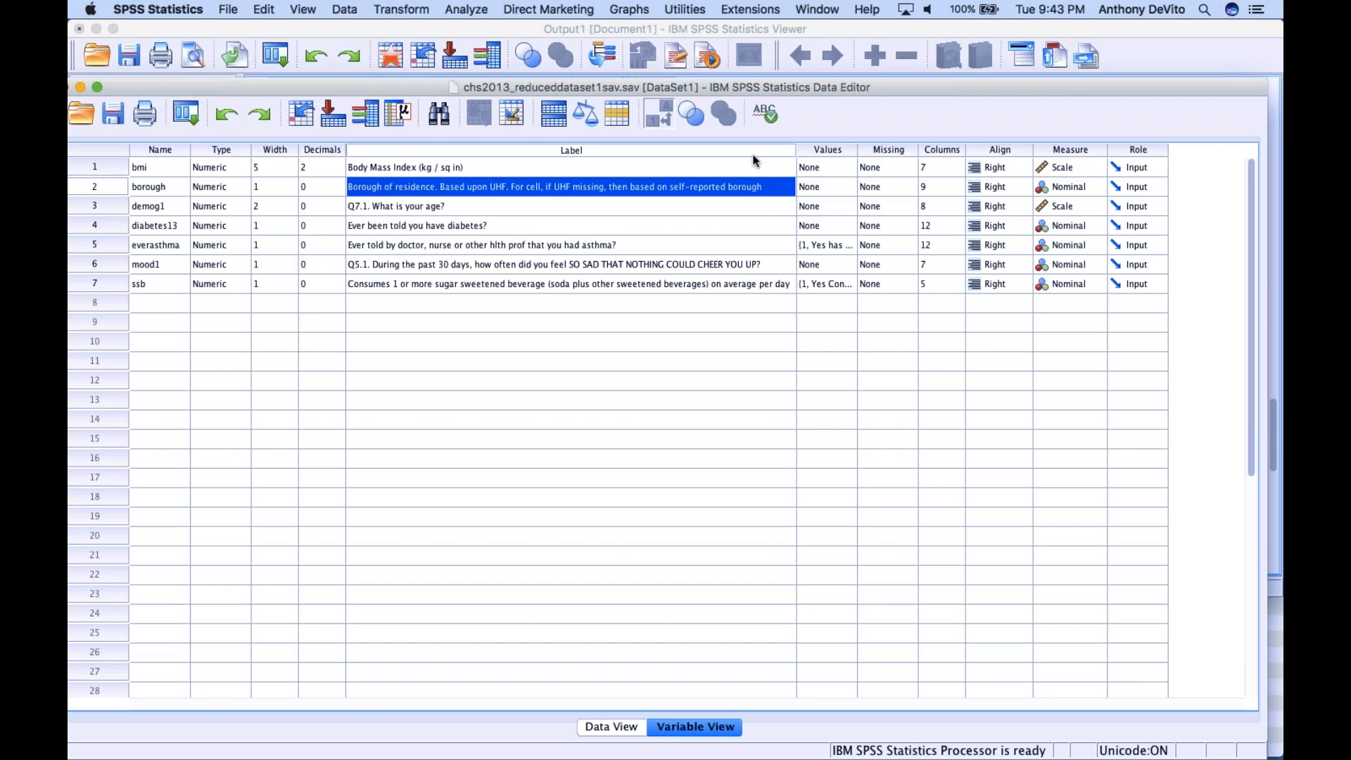
pyautogui.click(844, 181)
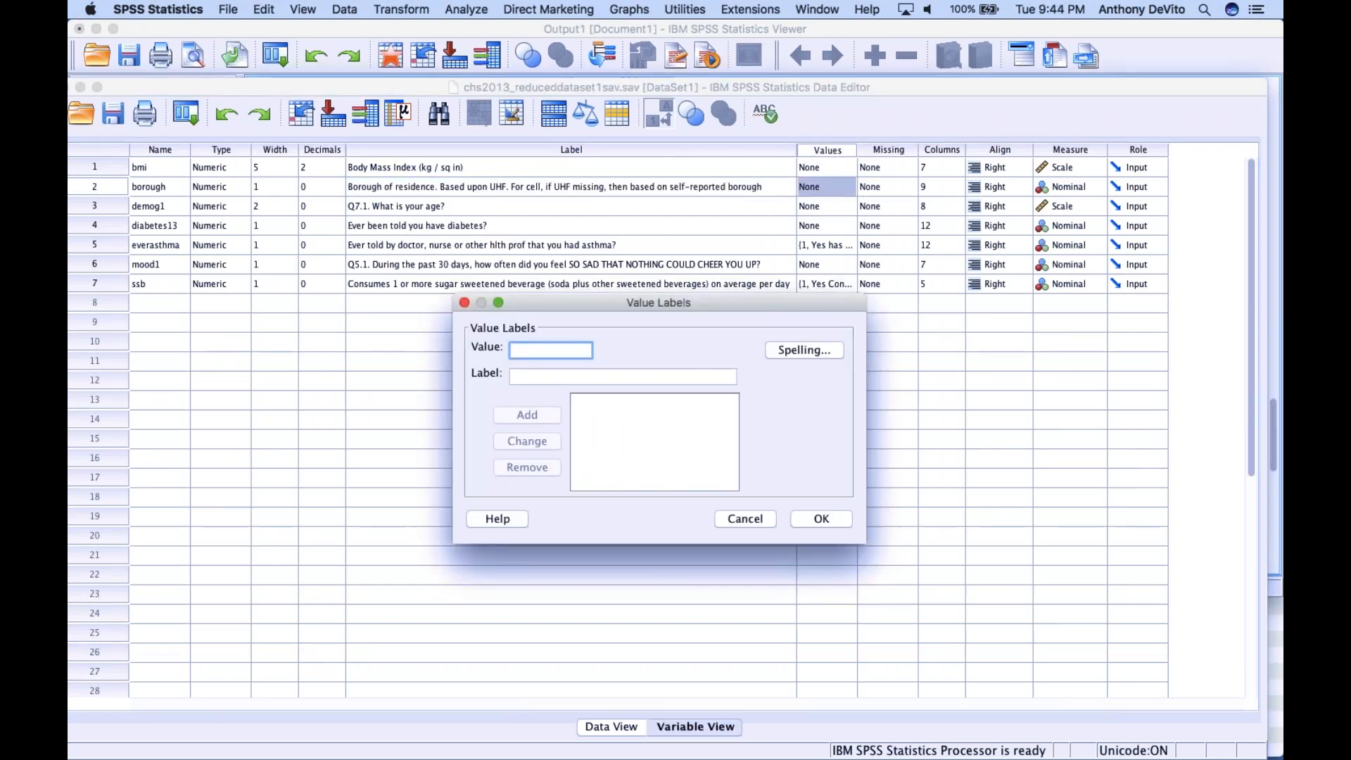
pyautogui.moveTo(659, 303); pyautogui.dragTo(1088, 356)
# Switch to Finder and open chs2013-codebook.pdf from the review project folder on the Desktop
pyautogui.moveTo(333, 29); pyautogui.dragTo(360, 72)
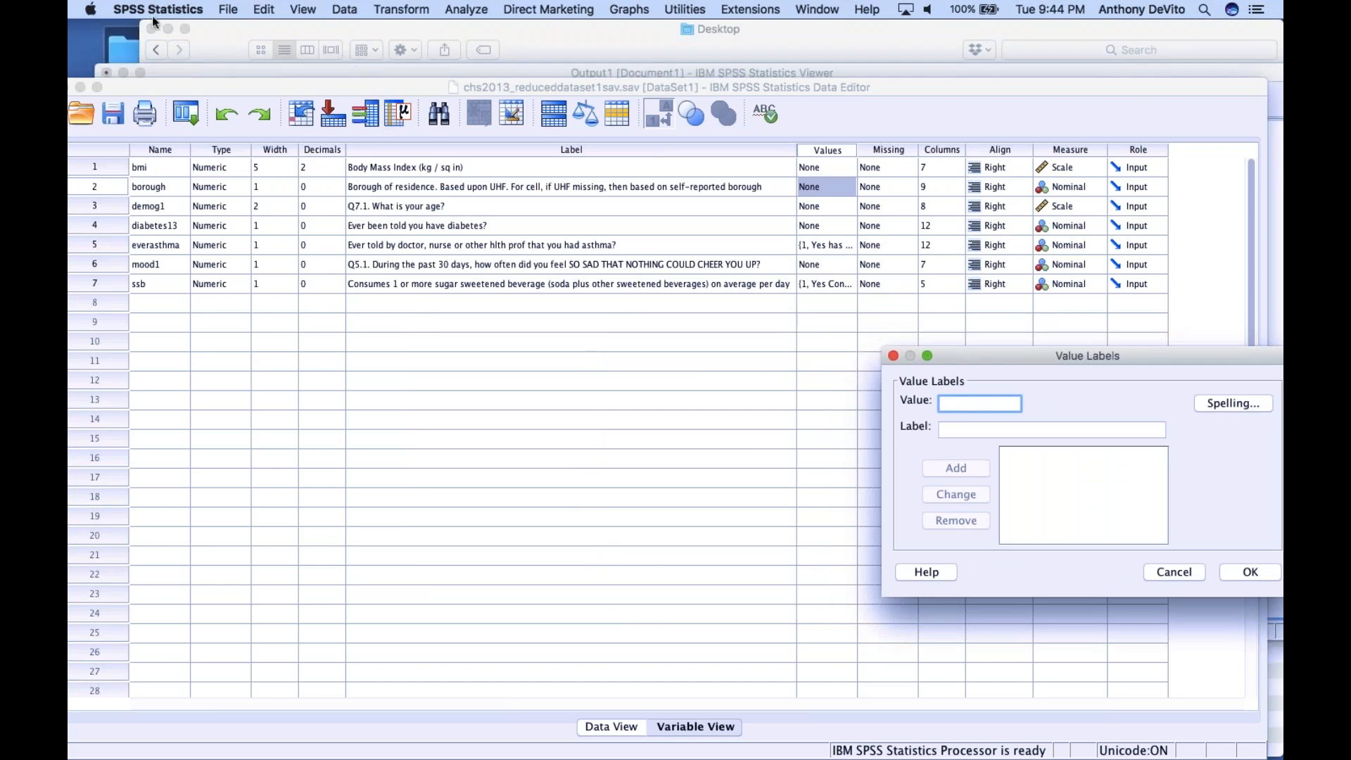
pyautogui.doubleClick(134, 48)
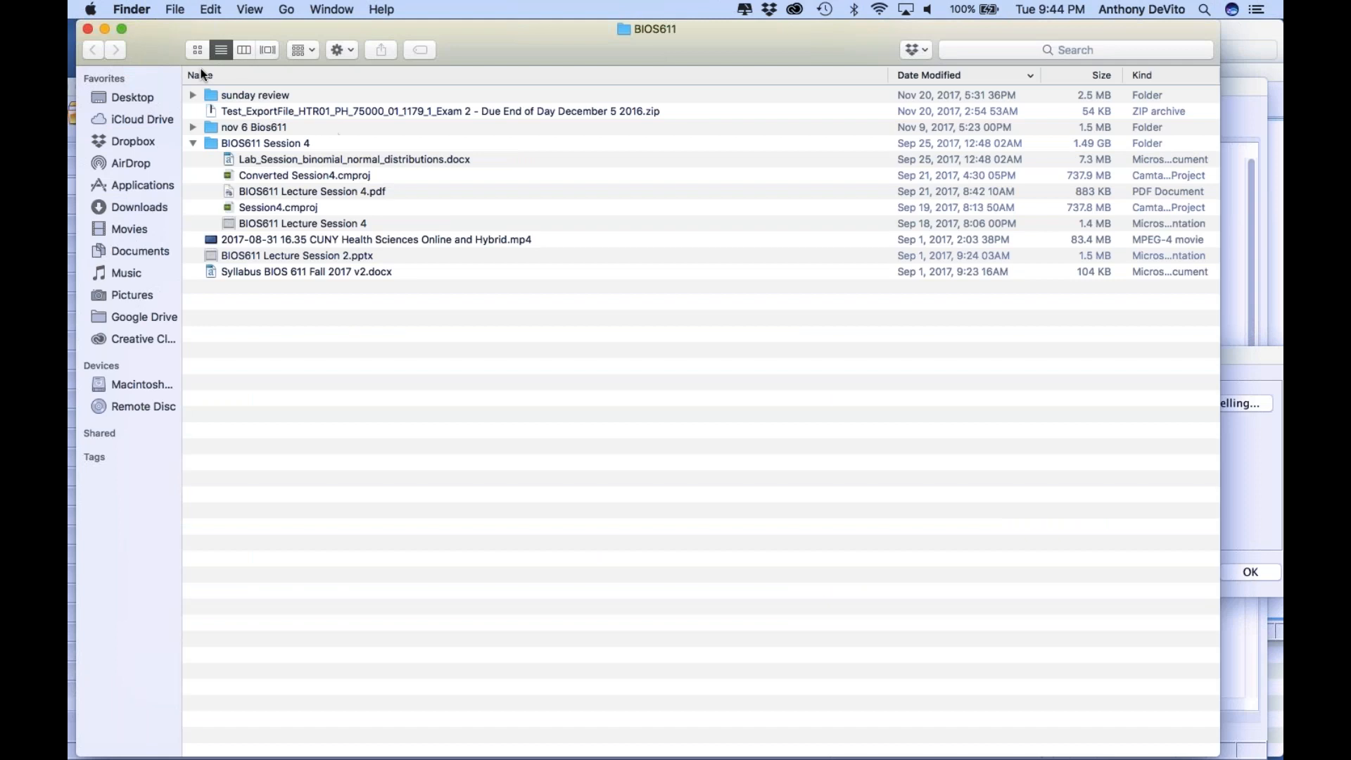
pyautogui.click(88, 28)
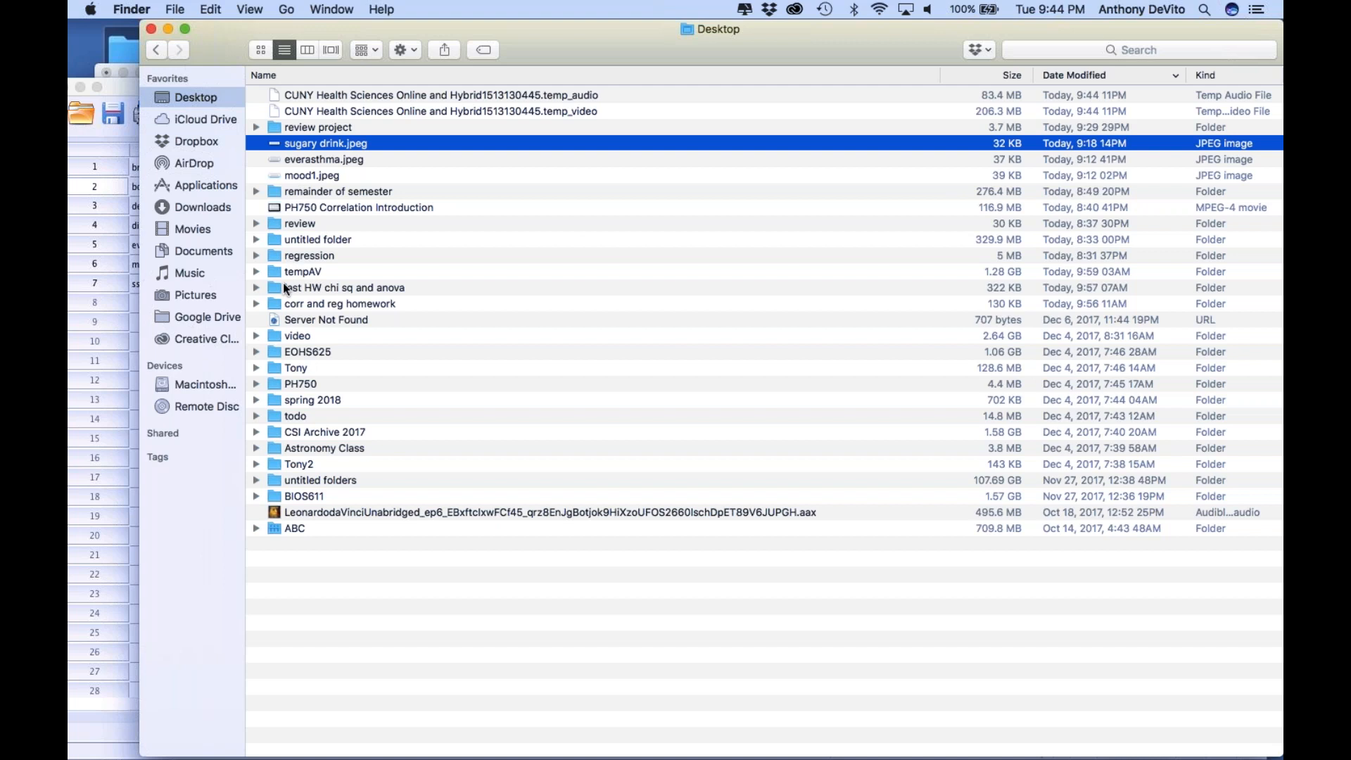
pyautogui.doubleClick(276, 128)
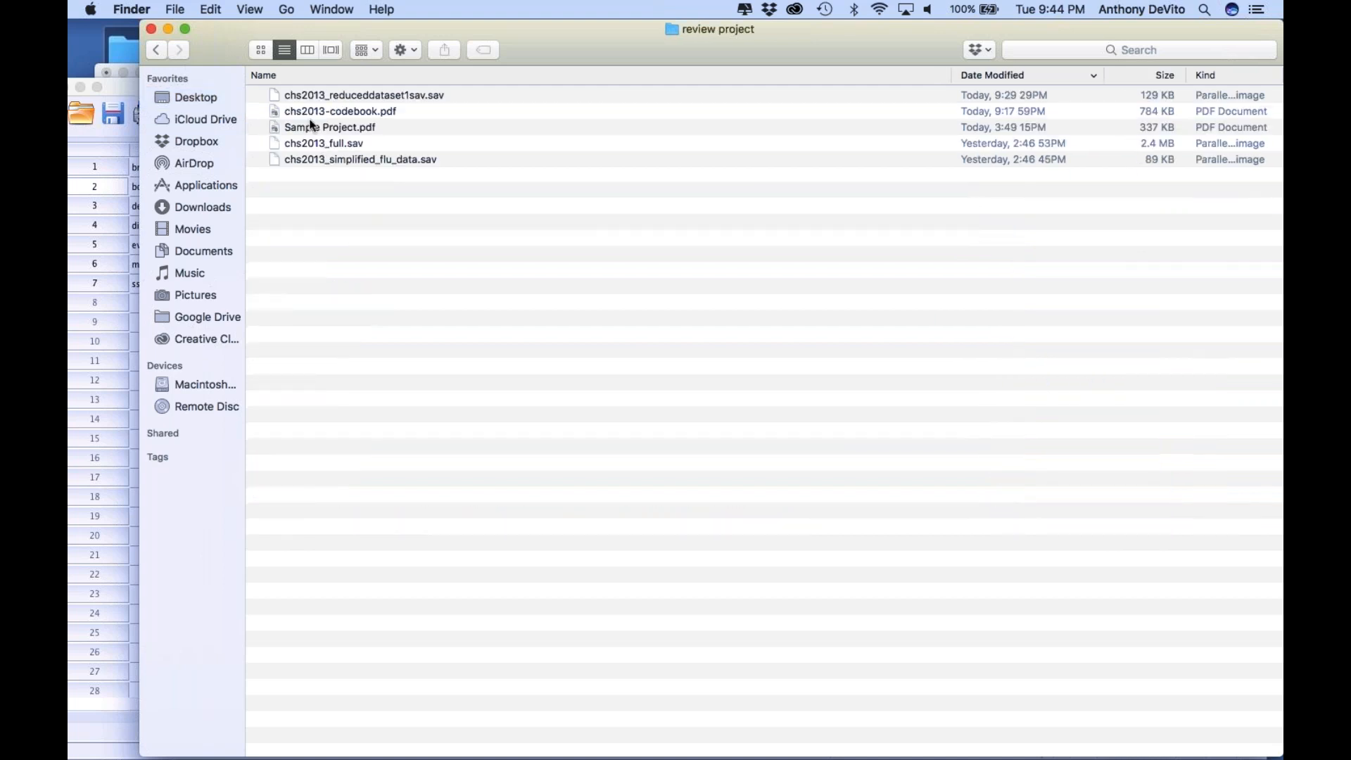
pyautogui.doubleClick(312, 109)
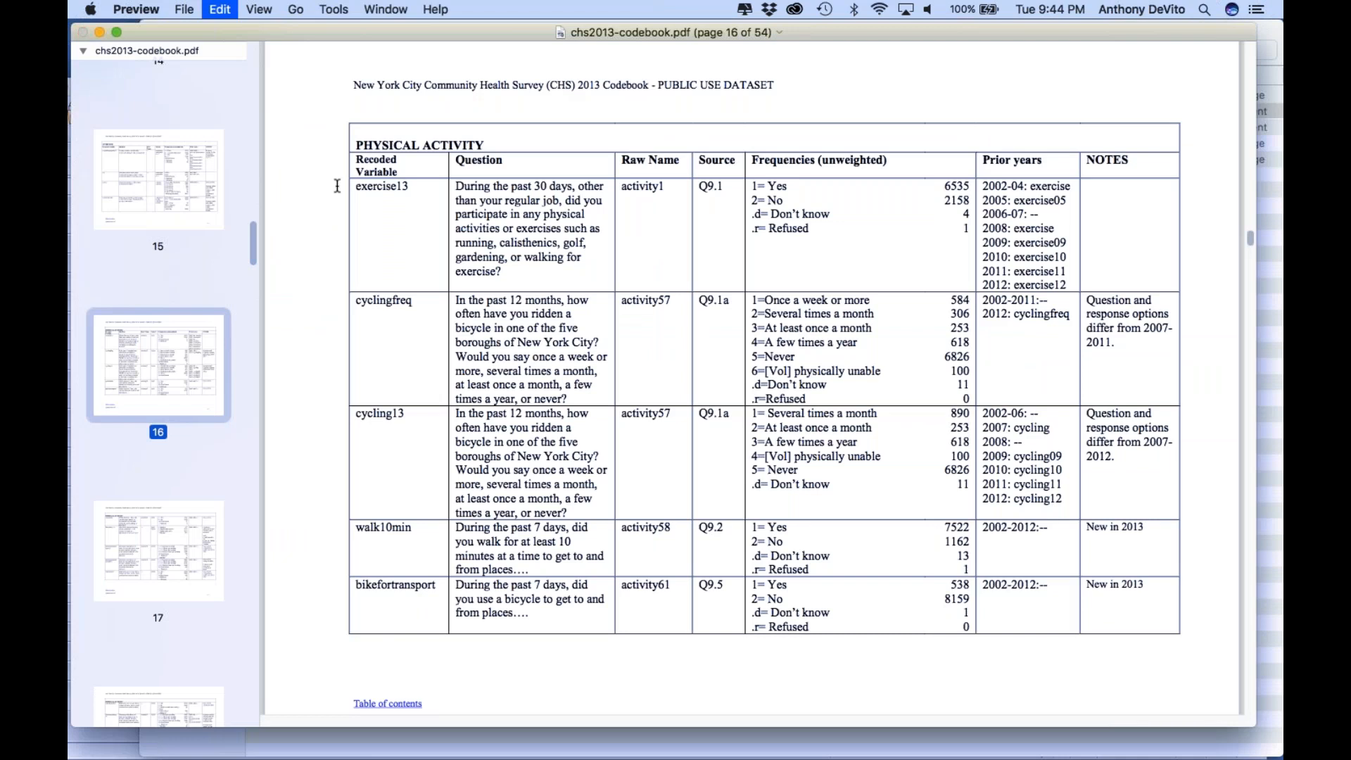
# Search the codebook for "borough of" to find the borough variable's coding
pyautogui.press('super+f')
pyautogui.write('bor')
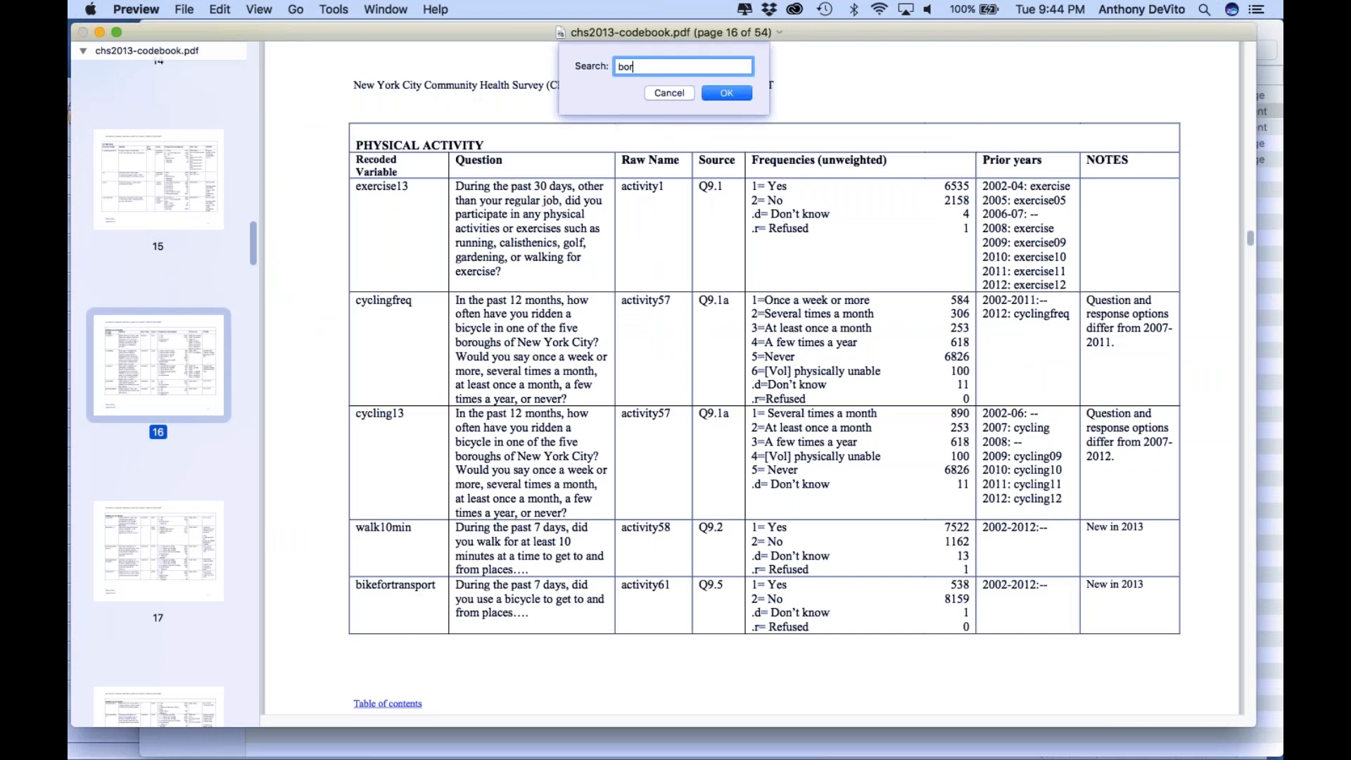
pyautogui.write('ough of')
pyautogui.press('Return')
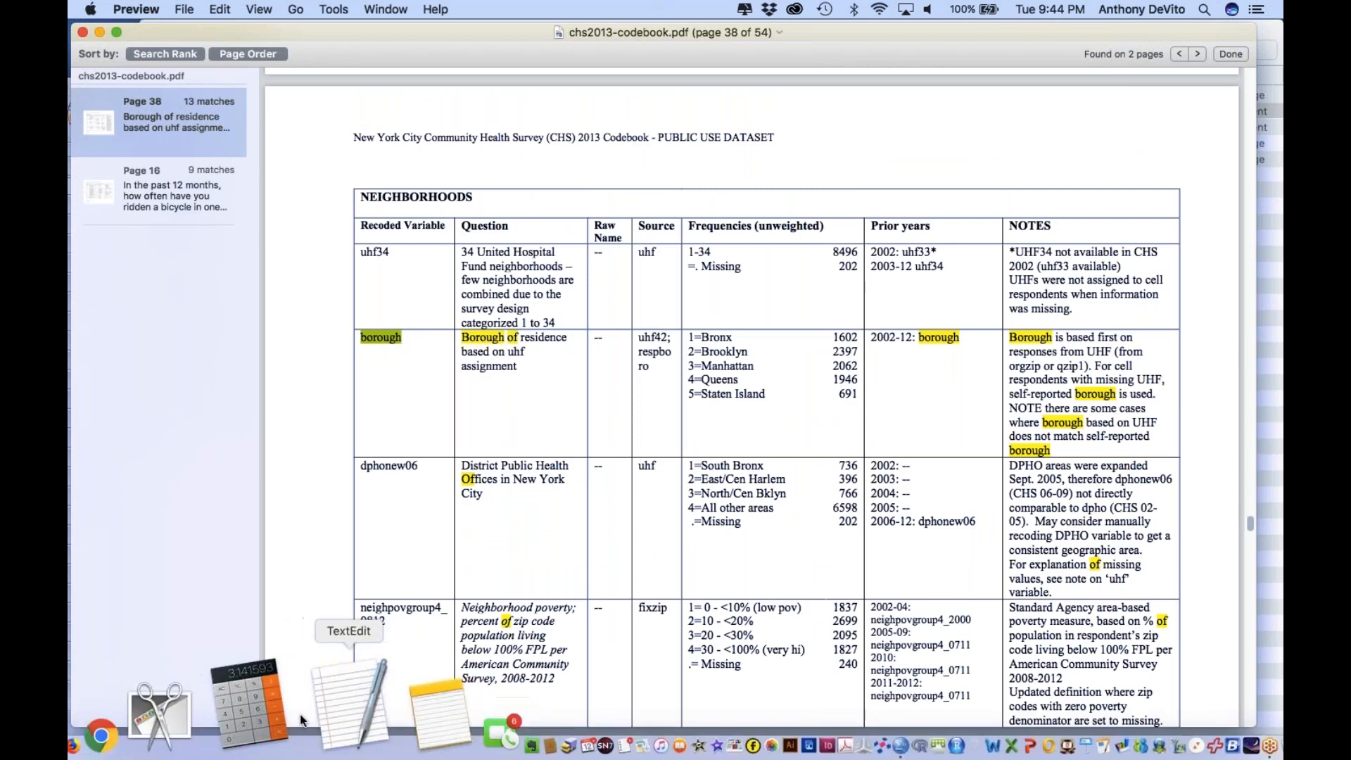
# Capture the codebook's borough row with its codes as a Grab selection screenshot and copy the image
pyautogui.click(275, 704)
pyautogui.click(243, 9)
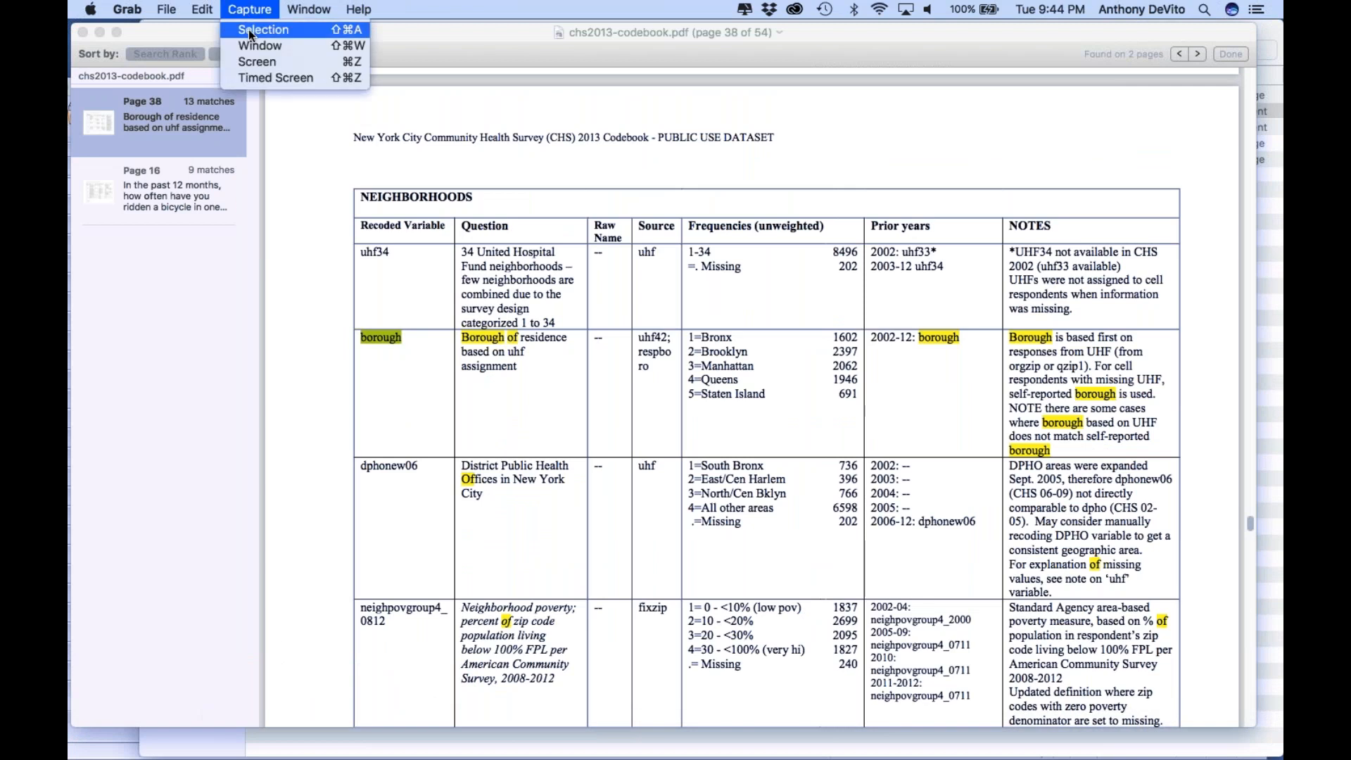
pyautogui.click(309, 30)
pyautogui.moveTo(353, 323); pyautogui.dragTo(884, 438)
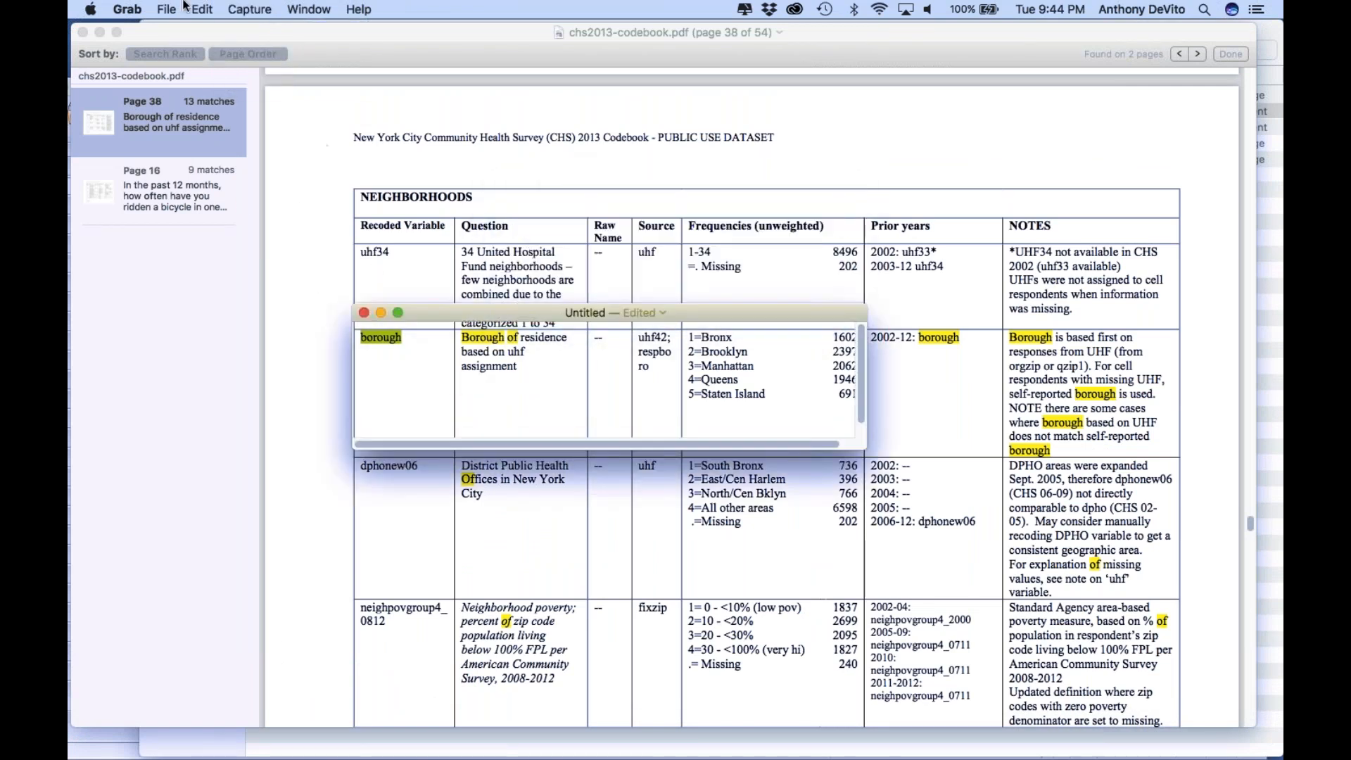
pyautogui.click(202, 9)
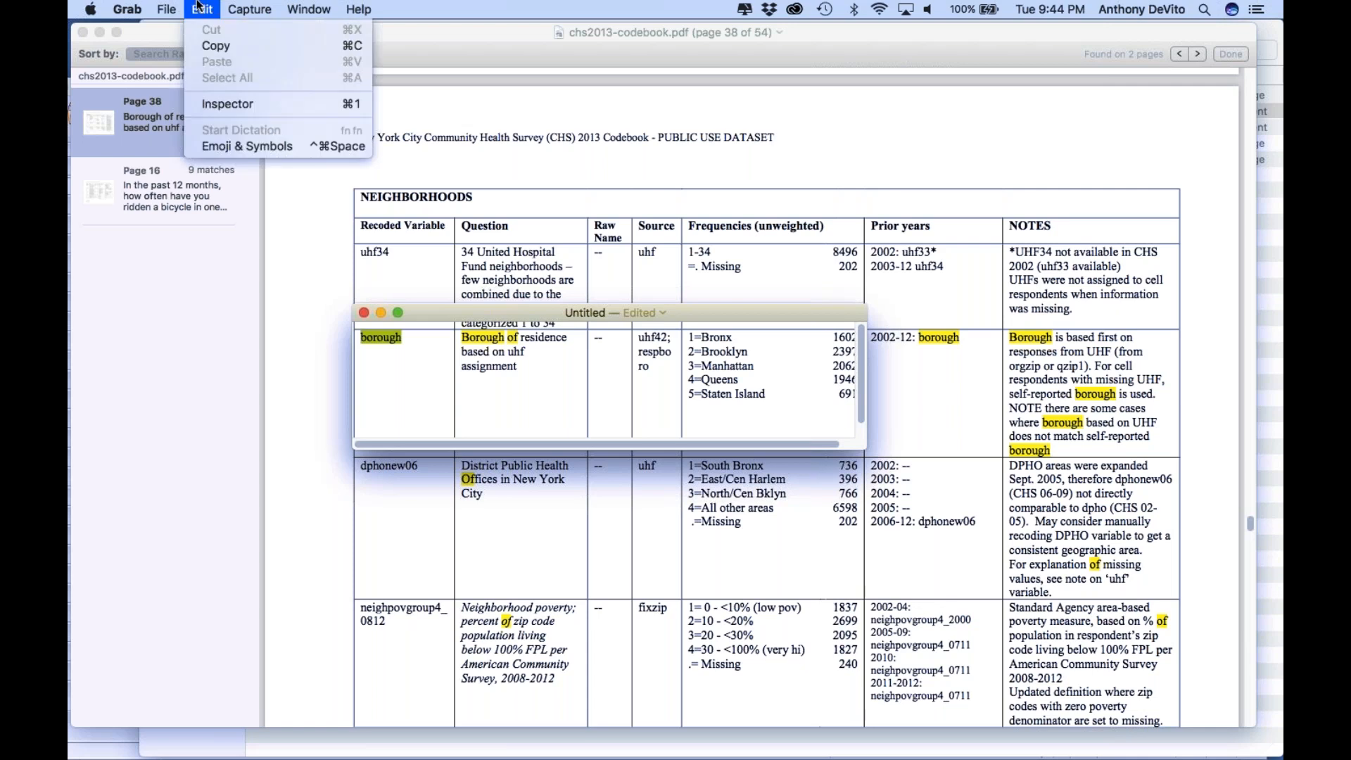
pyautogui.click(210, 43)
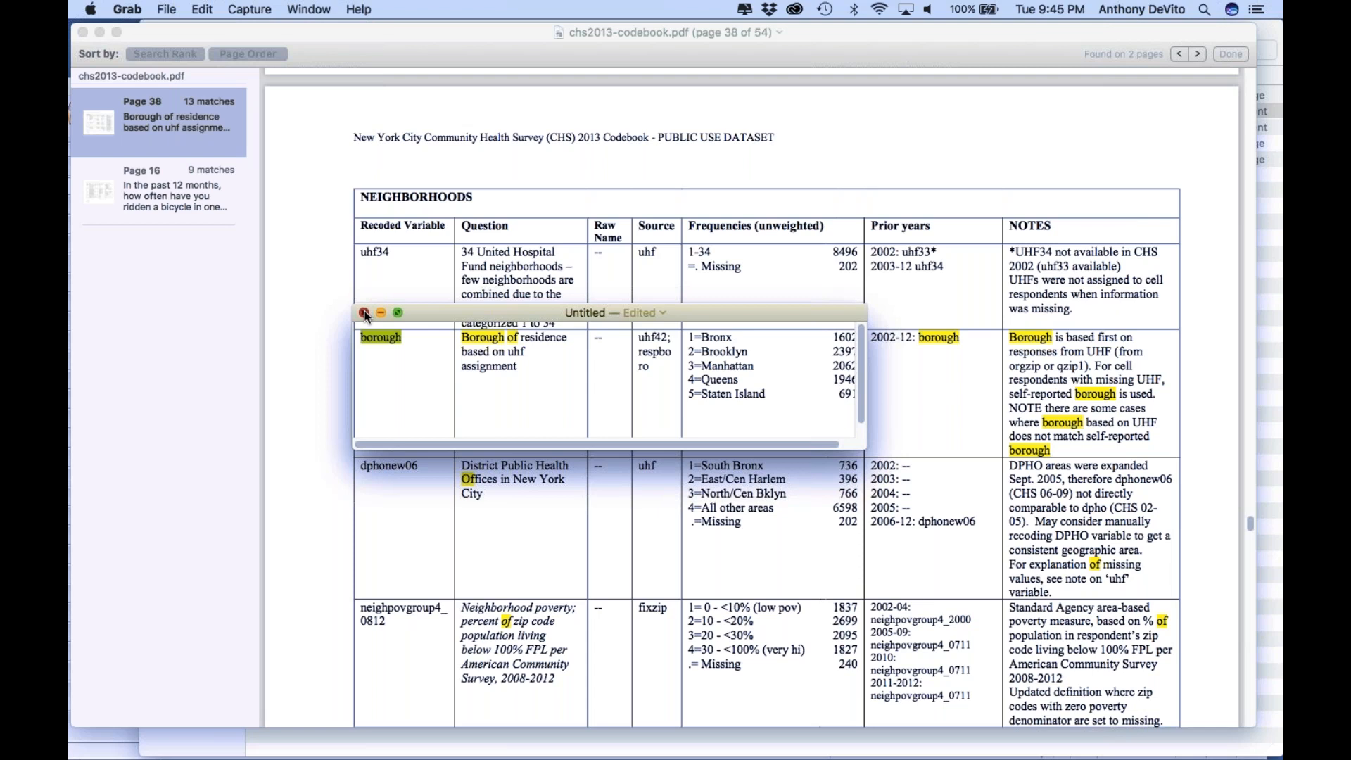
# Close the screenshot and save it to the Desktop as borough.jpeg
pyautogui.moveTo(429, 310); pyautogui.dragTo(281, 301)
pyautogui.click(217, 304)
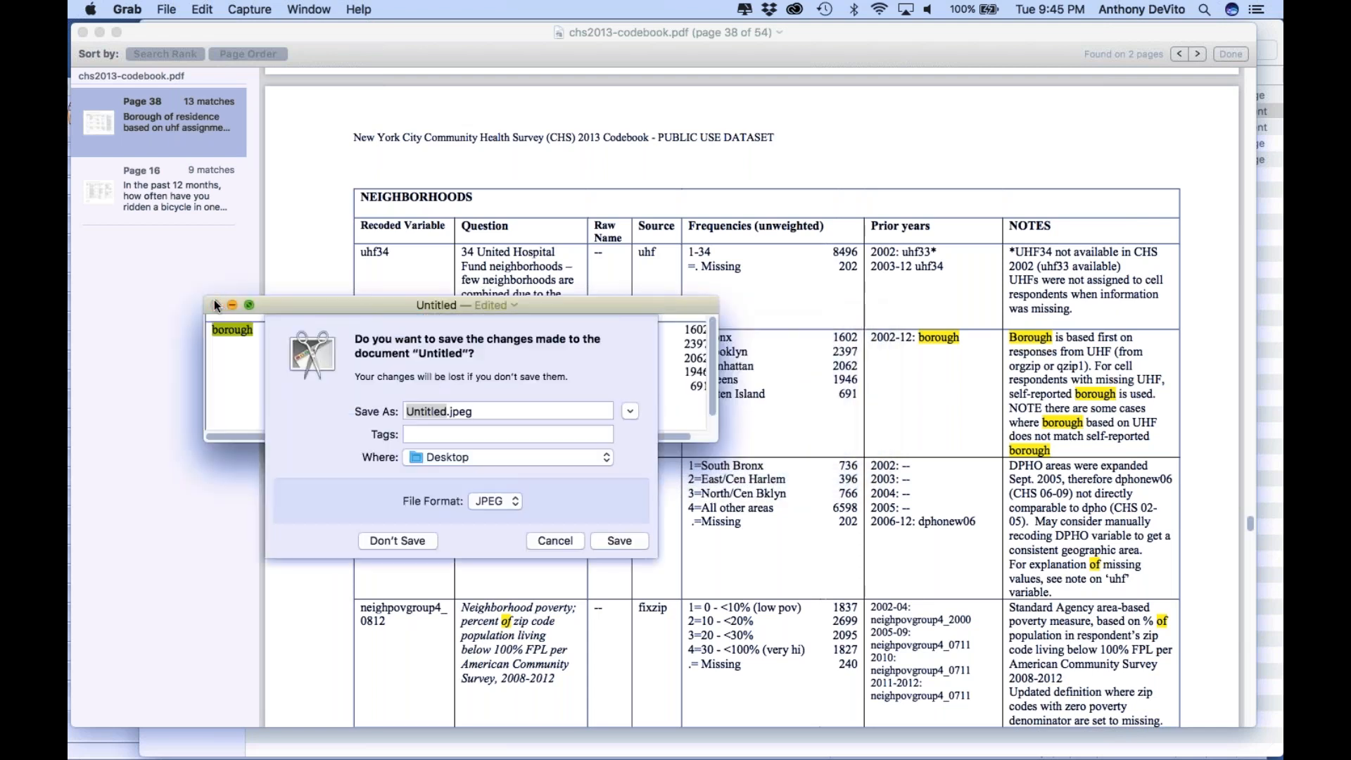
pyautogui.write('bor')
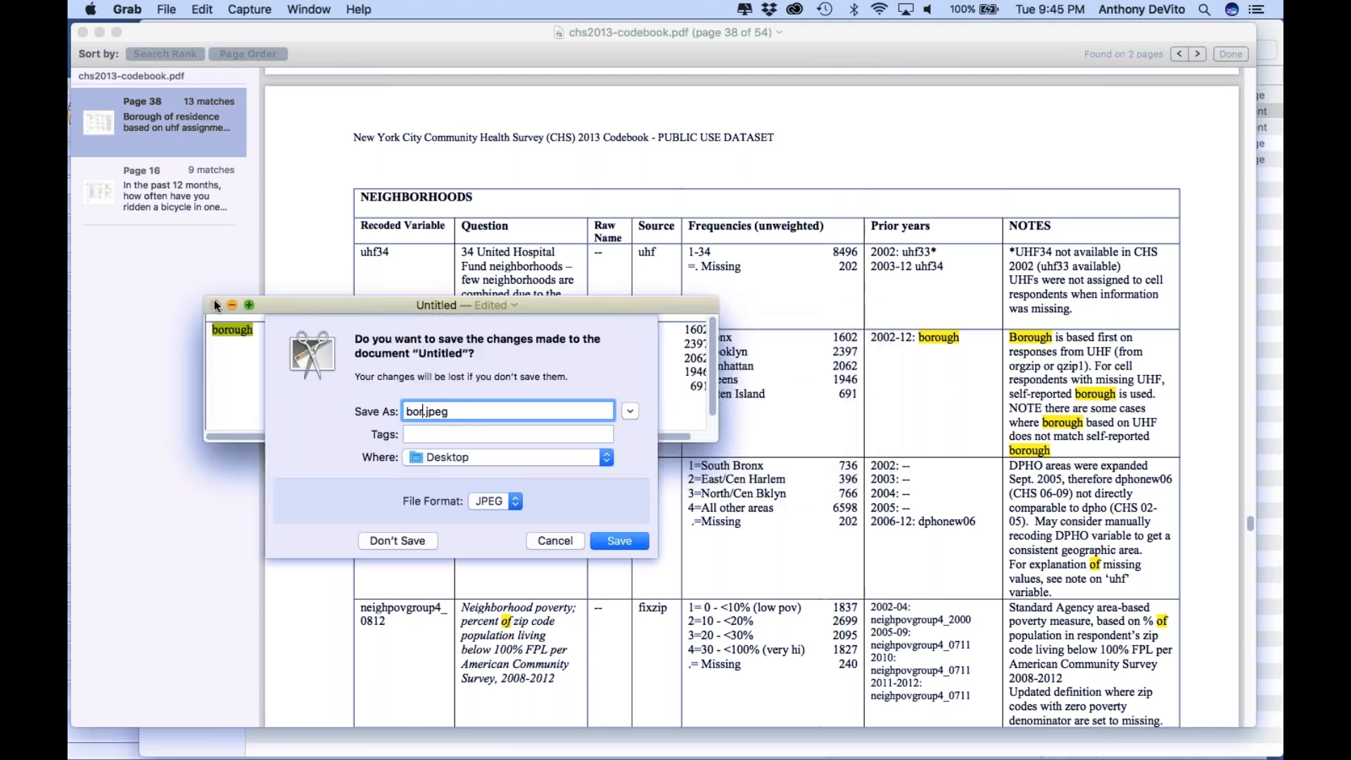
pyautogui.press('BackSpace')
pyautogui.write('rough')
pyautogui.press('Return')
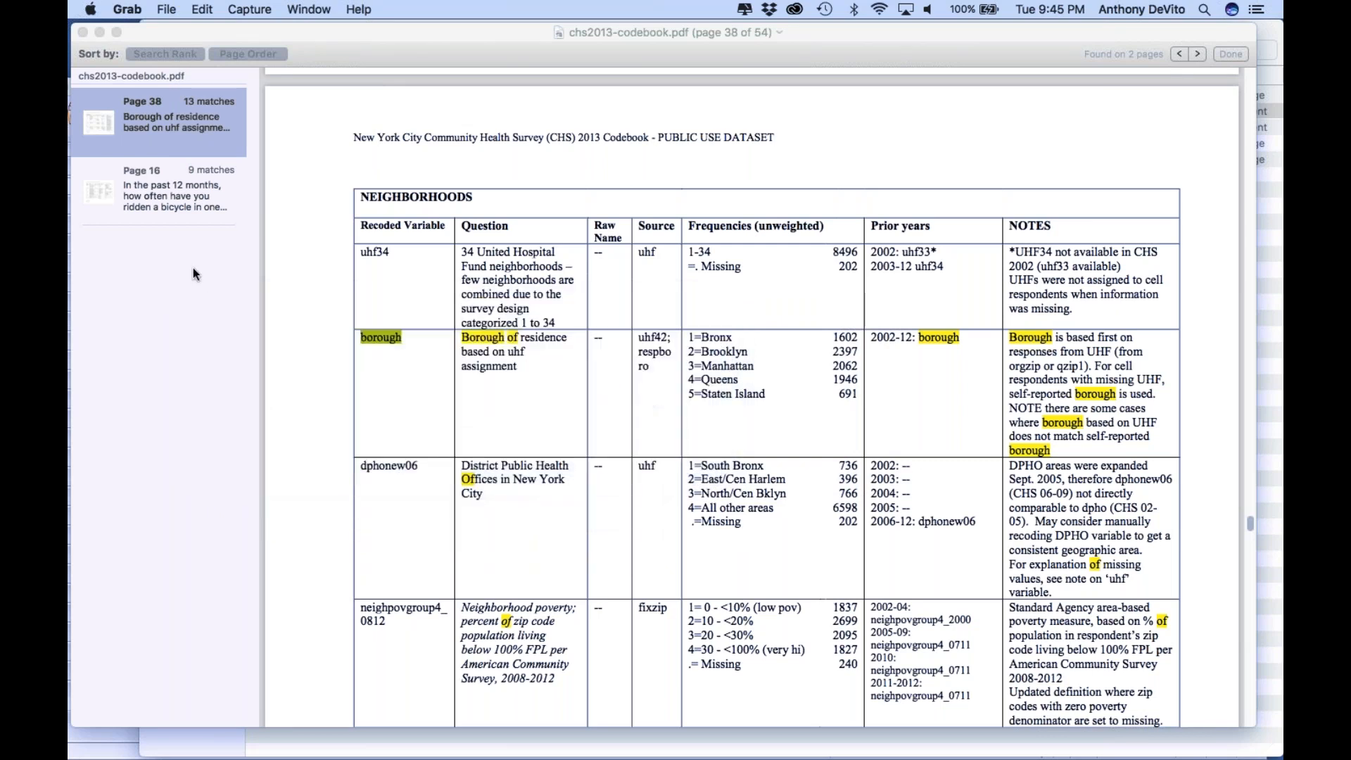
# Move the codebook aside, return to SPSS Statistics and add the borough value label 1 = "Bronx"
pyautogui.moveTo(358, 28); pyautogui.dragTo(391, 424)
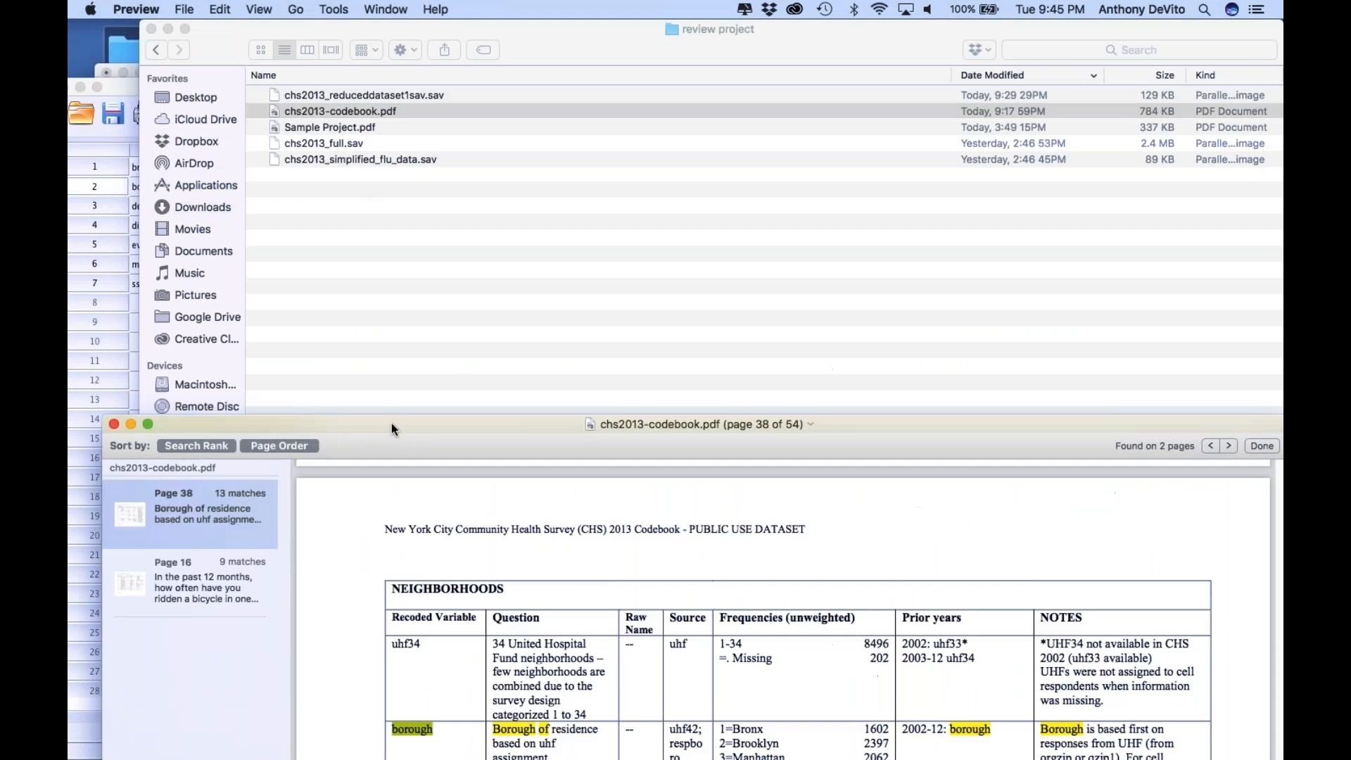
pyautogui.click(341, 293)
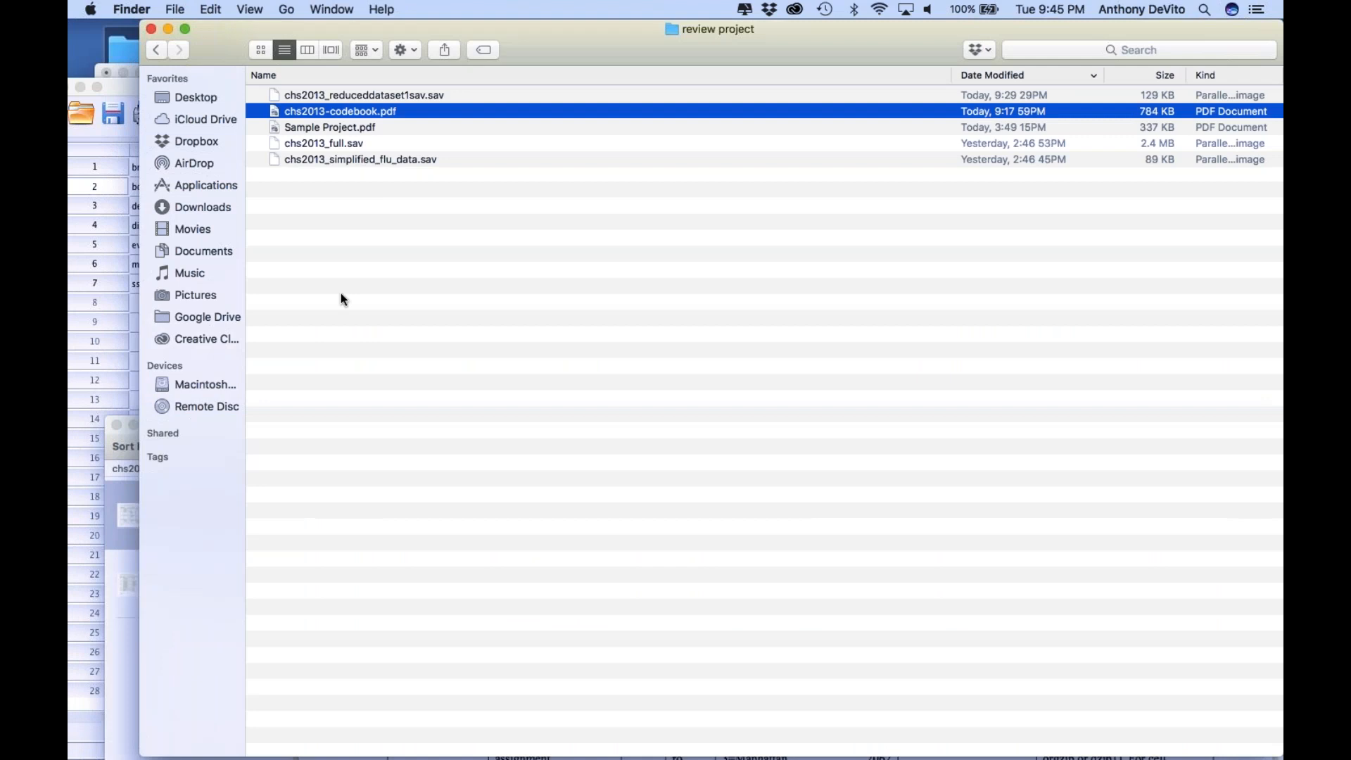
pyautogui.click(130, 343)
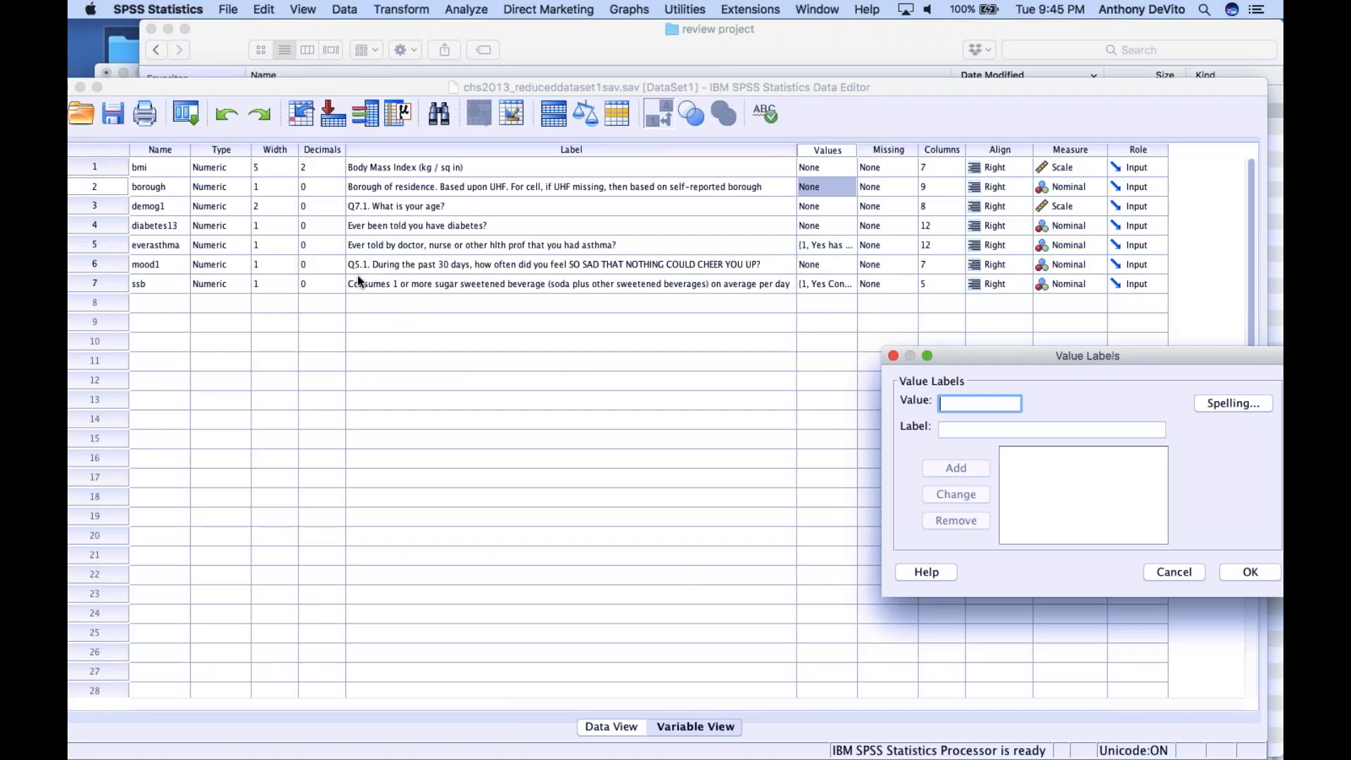
pyautogui.moveTo(1020, 355); pyautogui.dragTo(666, 248)
pyautogui.write('1')
pyautogui.click(624, 323)
pyautogui.write('Bronx')
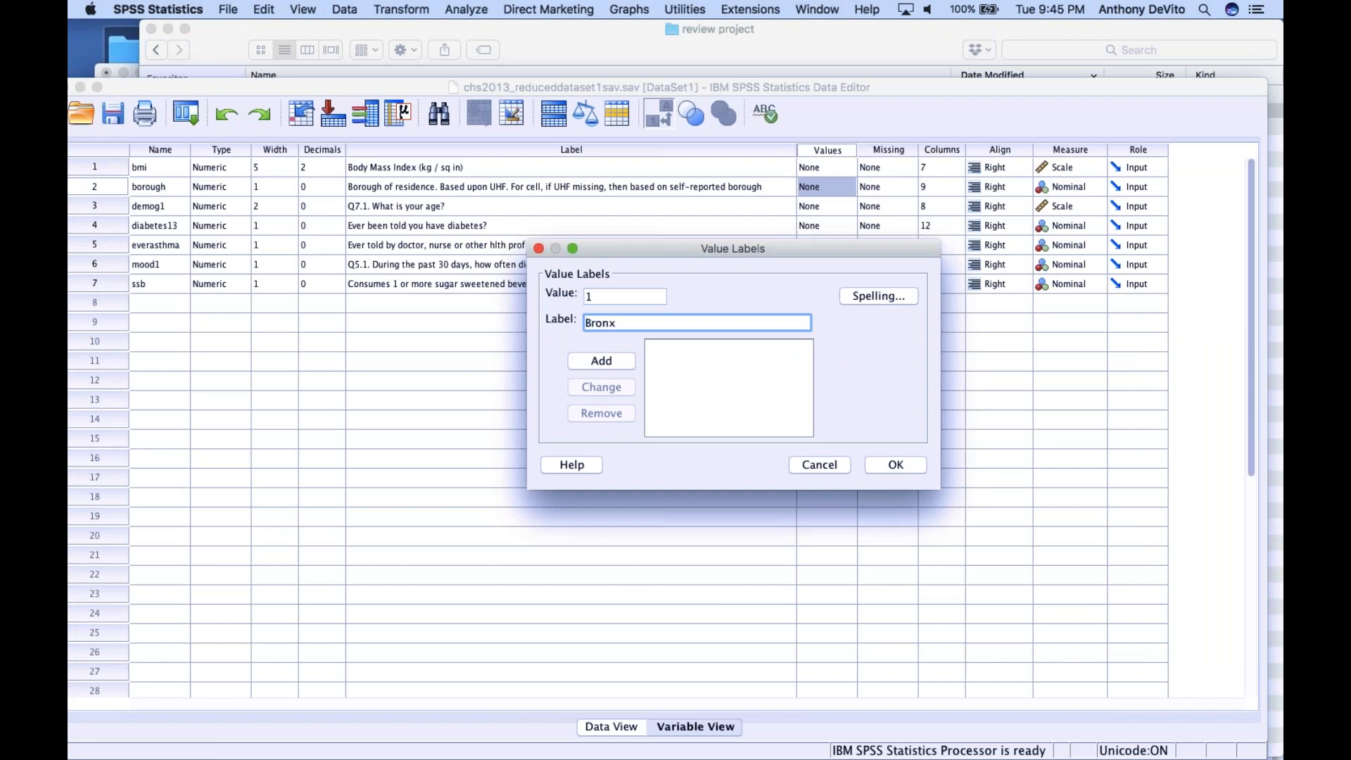
pyautogui.click(608, 360)
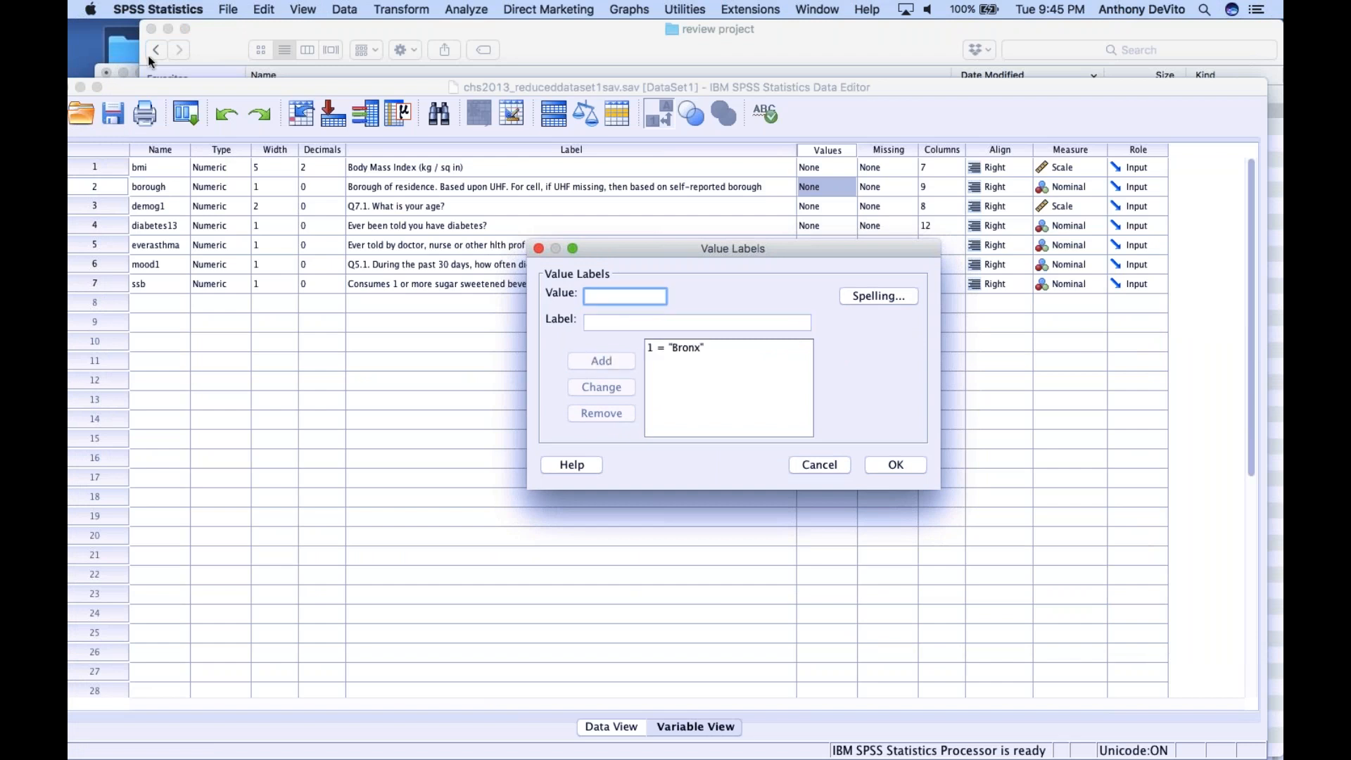
# Open borough.jpeg from the Desktop and arrange the windows so its codes show above the Data Editor
pyautogui.doubleClick(121, 48)
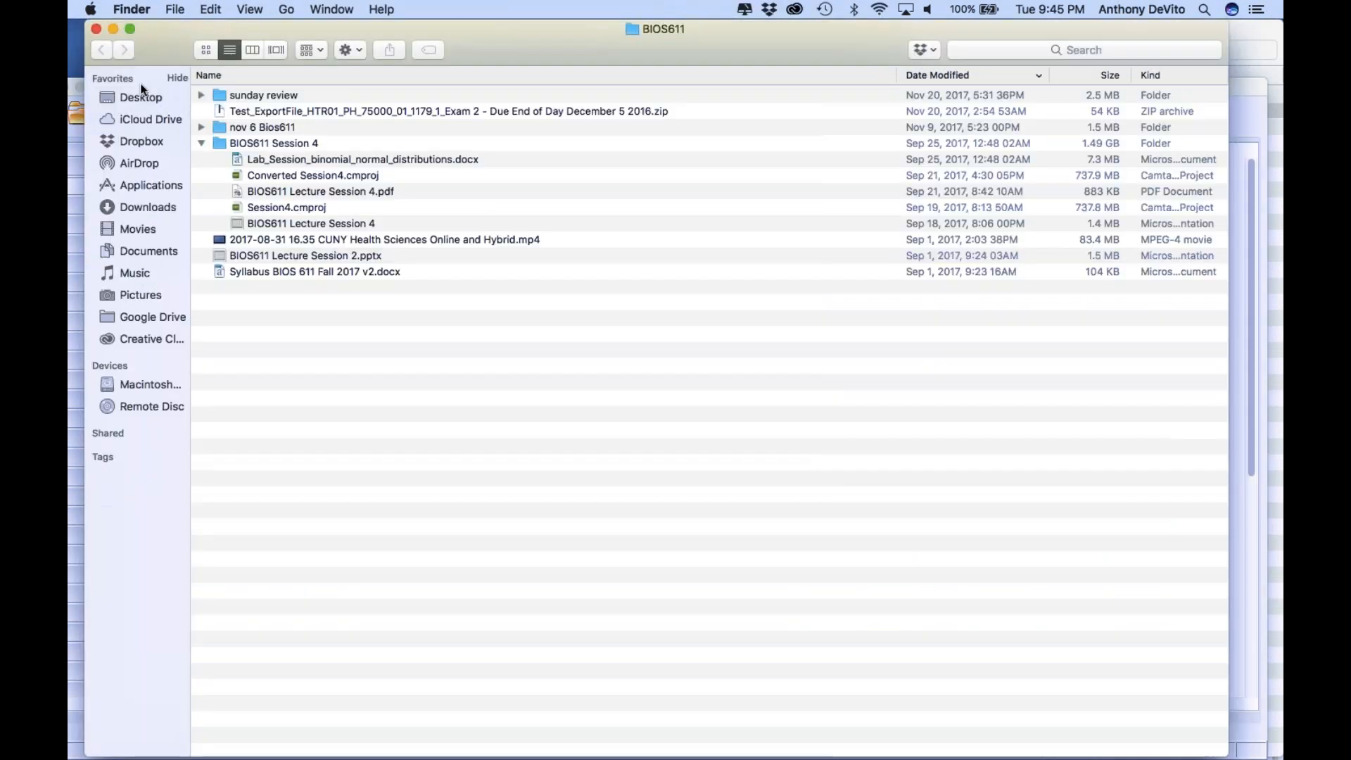
pyautogui.click(141, 97)
pyautogui.doubleClick(236, 111)
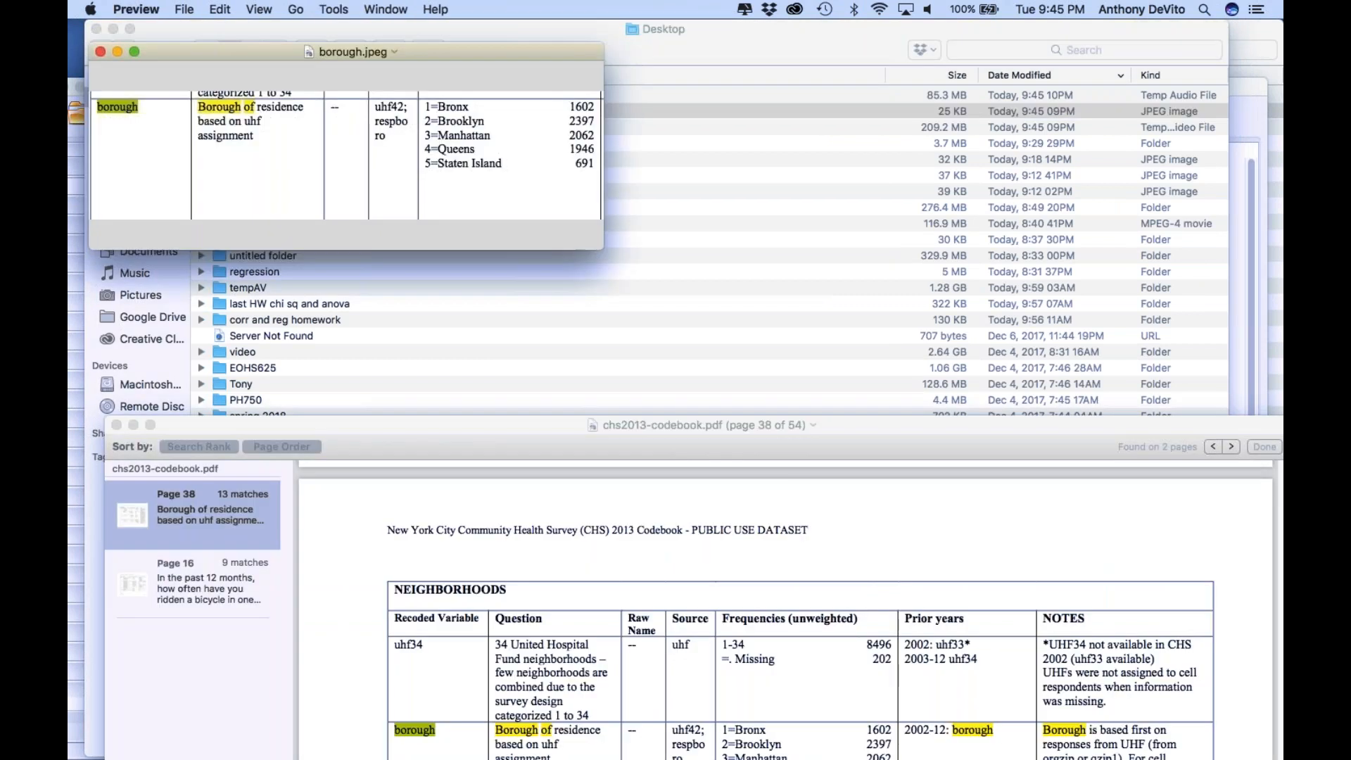
pyautogui.click(94, 29)
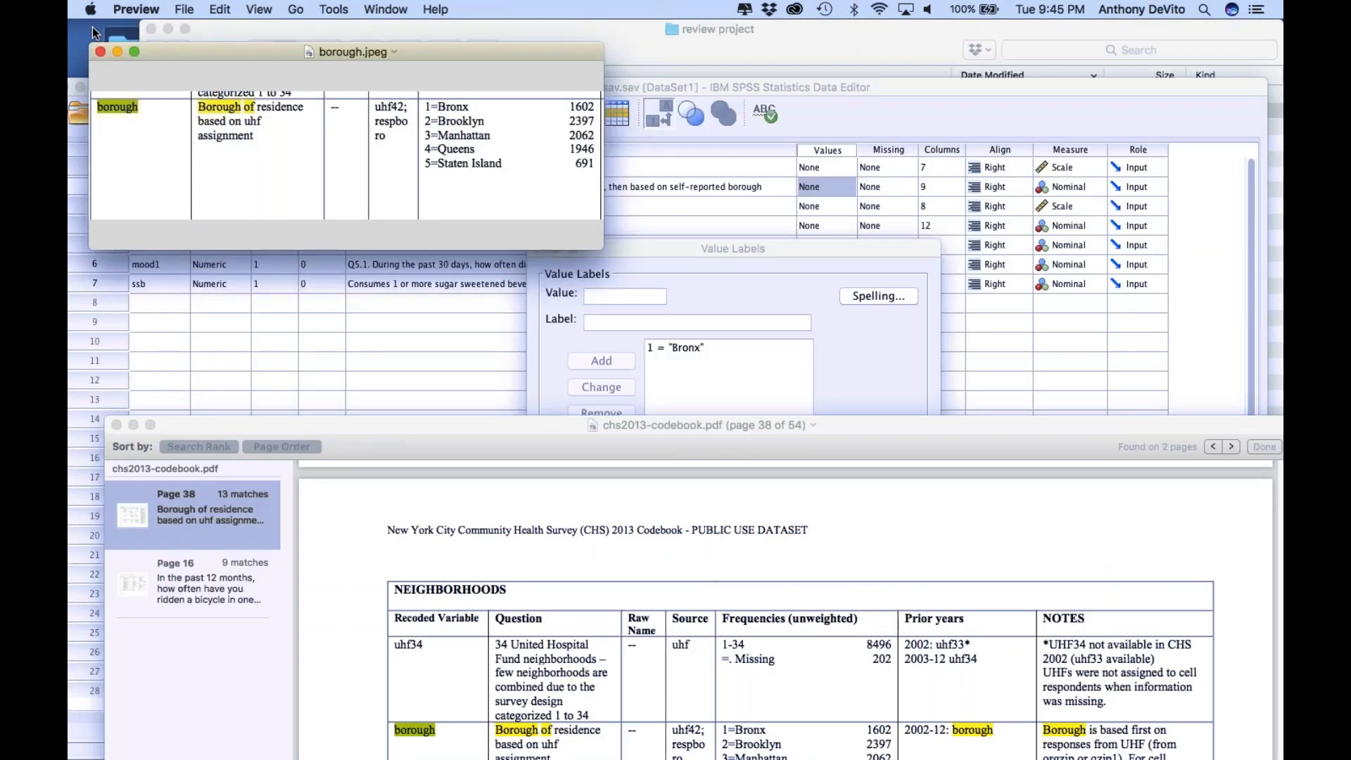
pyautogui.click(387, 293)
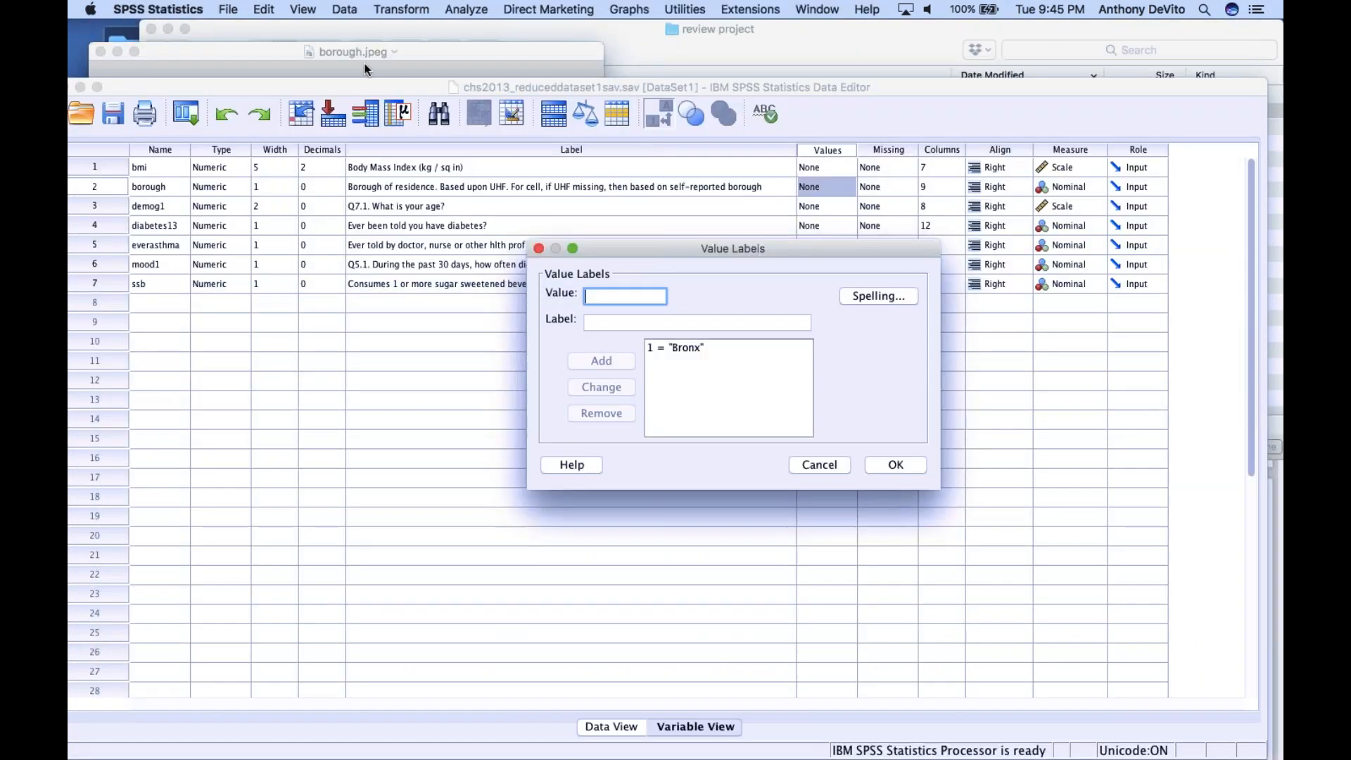
pyautogui.moveTo(381, 94); pyautogui.dragTo(436, 211)
# Add the borough value label 2 = "Brooklyn"
pyautogui.write('2')
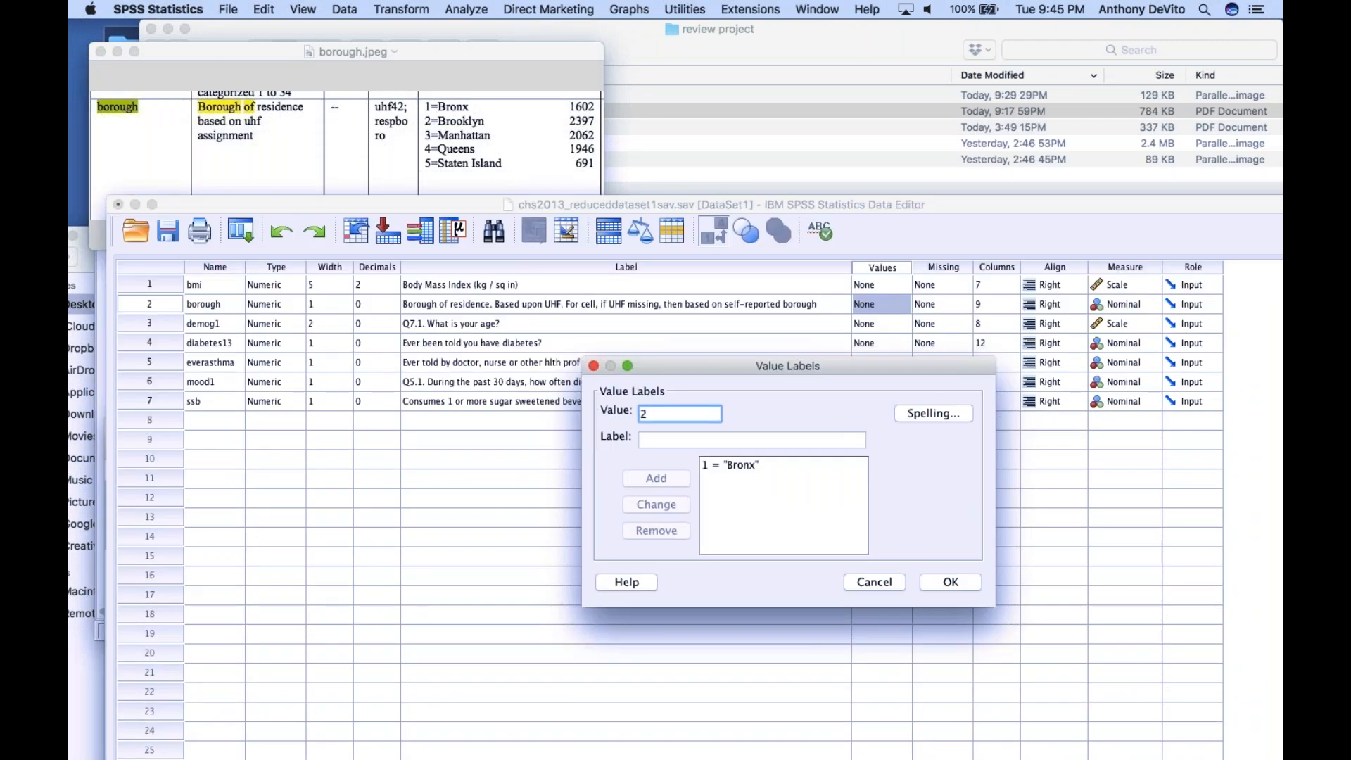
pyautogui.click(681, 441)
pyautogui.write('Broo')
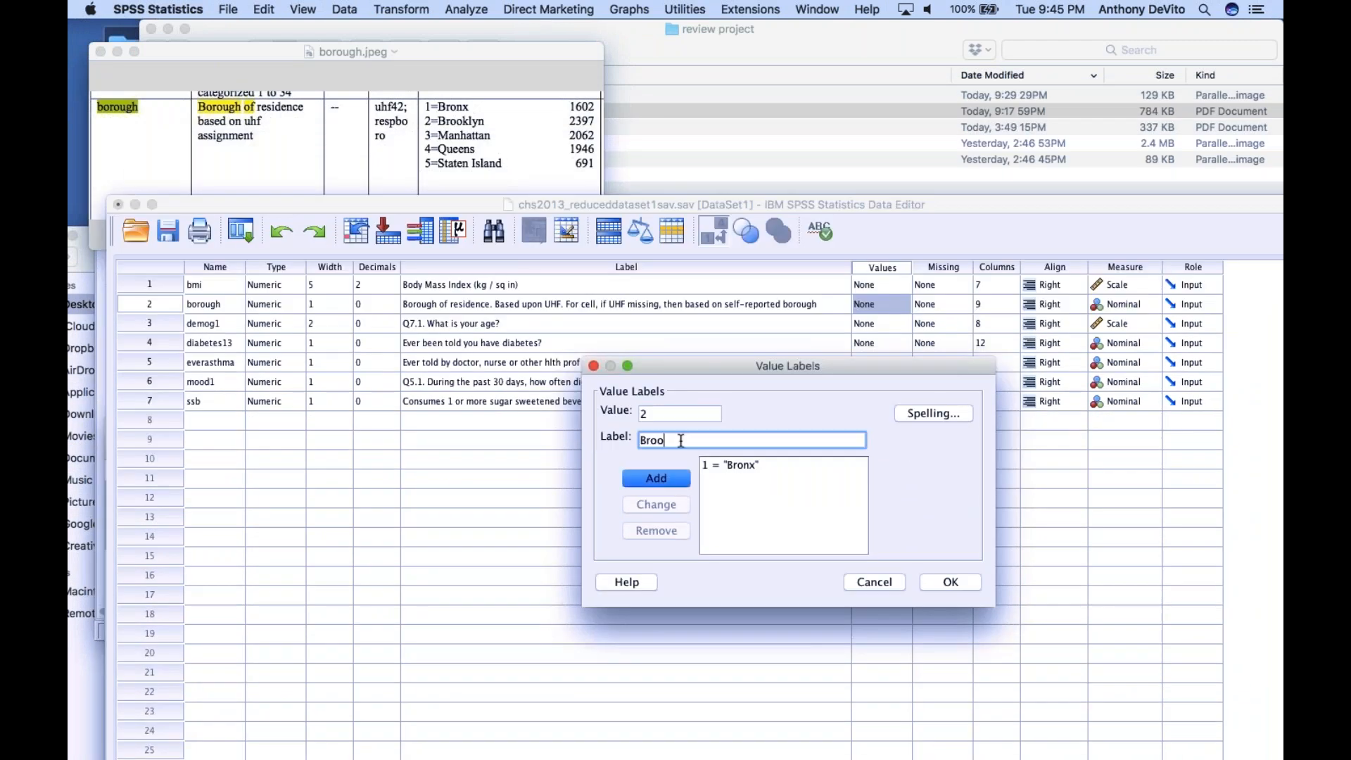
pyautogui.write('klyn')
pyautogui.click(657, 478)
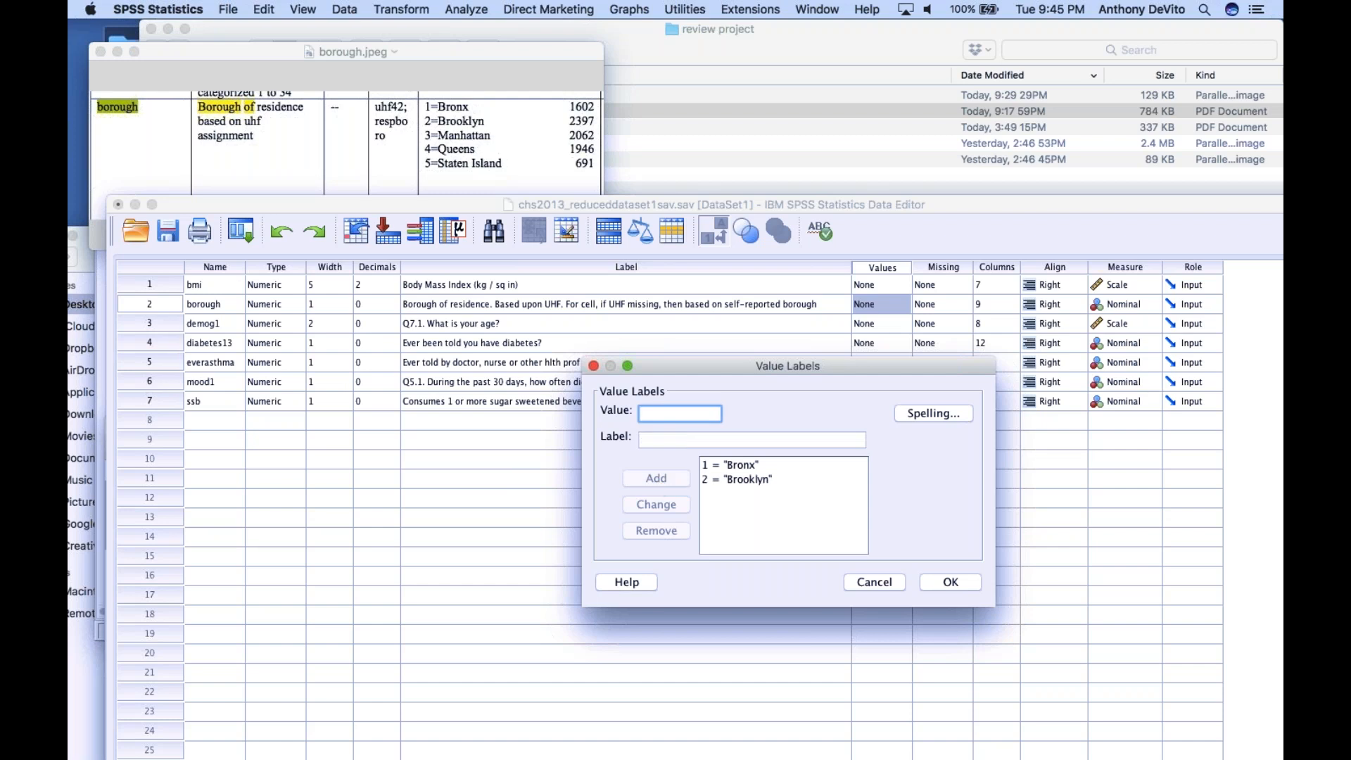
# Add the borough value label 3 = "Manhattan"
pyautogui.write('3')
pyautogui.click(674, 436)
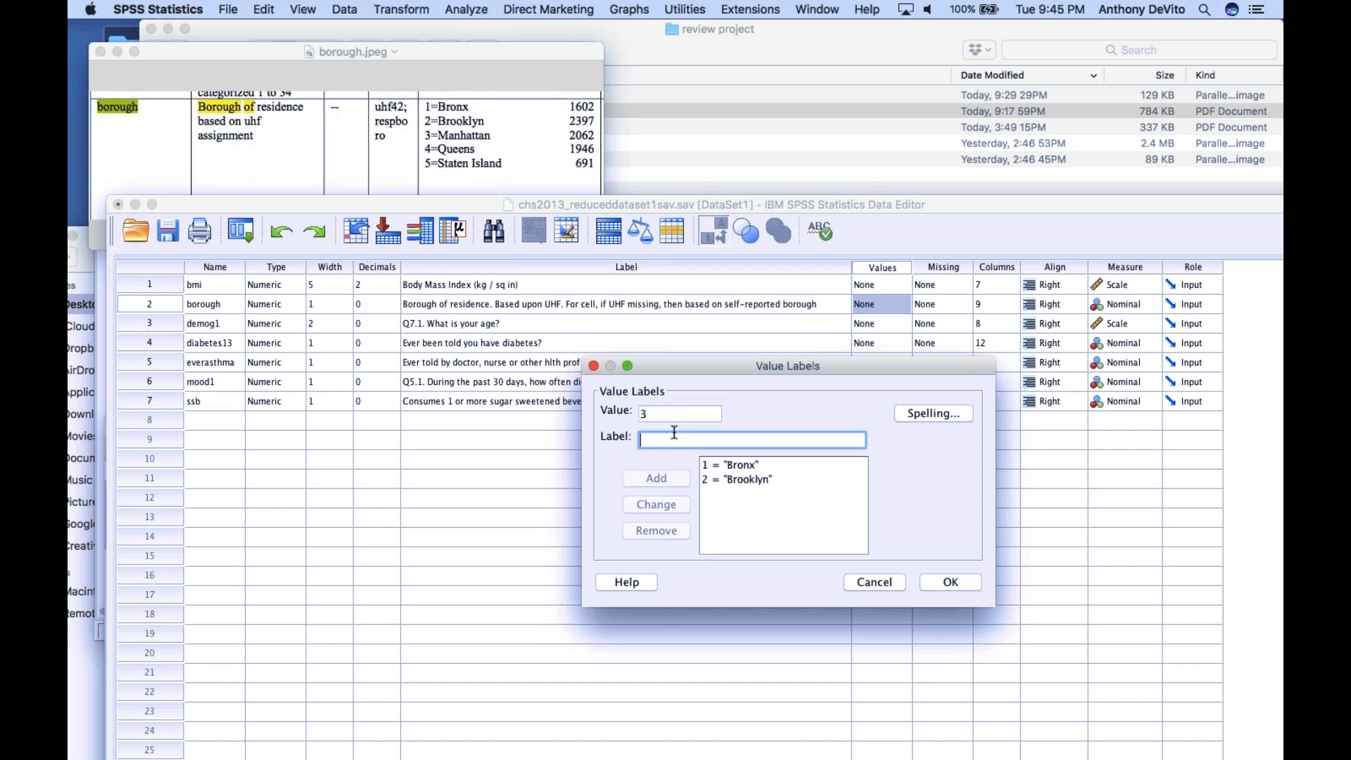
pyautogui.write('Manhattan')
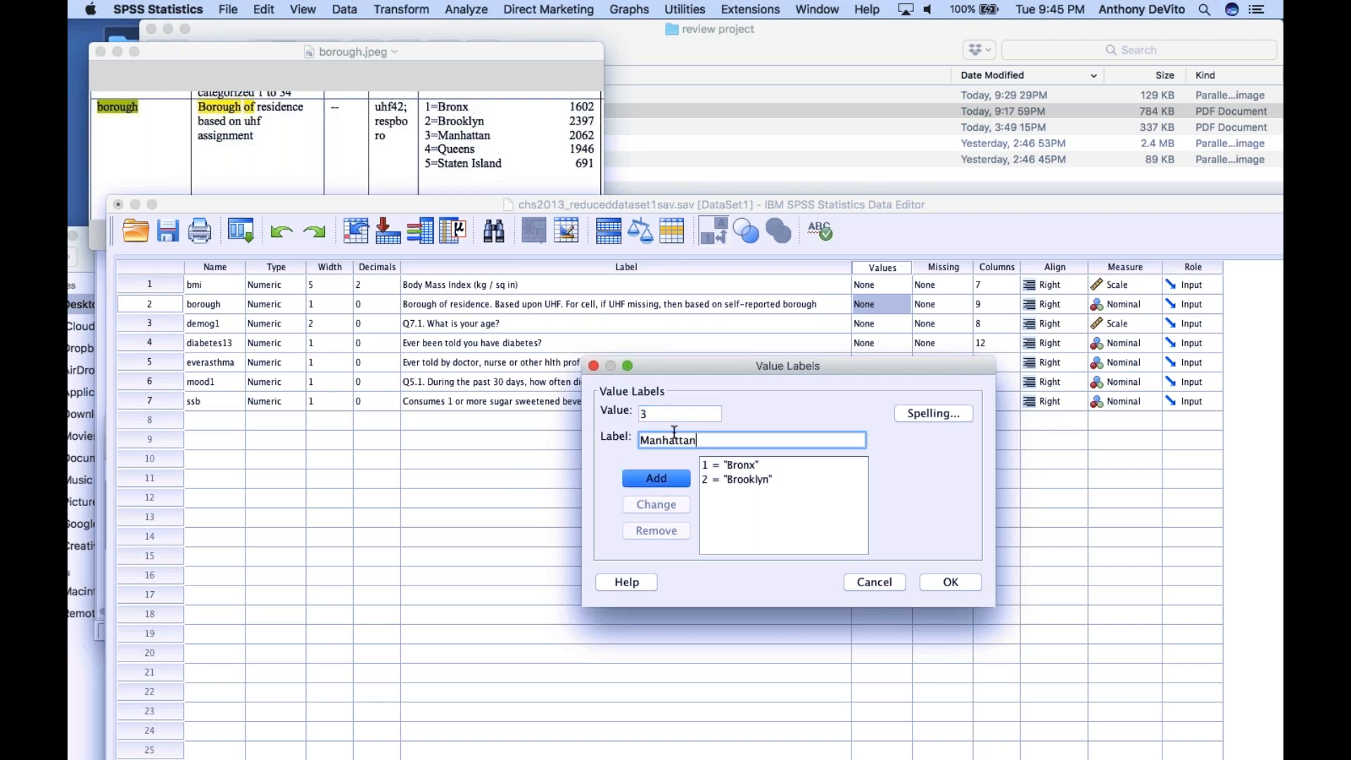
pyautogui.click(667, 478)
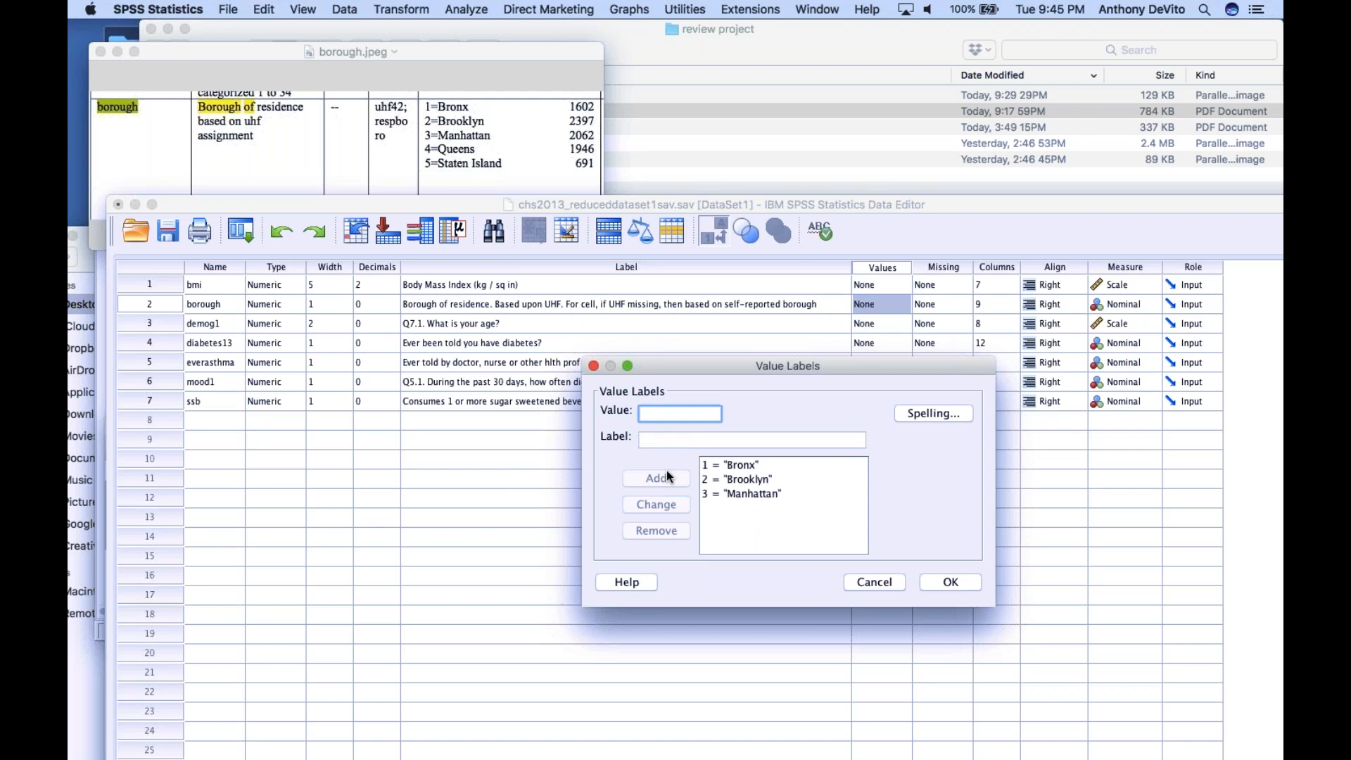
# Add the borough value label 4 = "Queens"
pyautogui.write('4')
pyautogui.press('Tab')
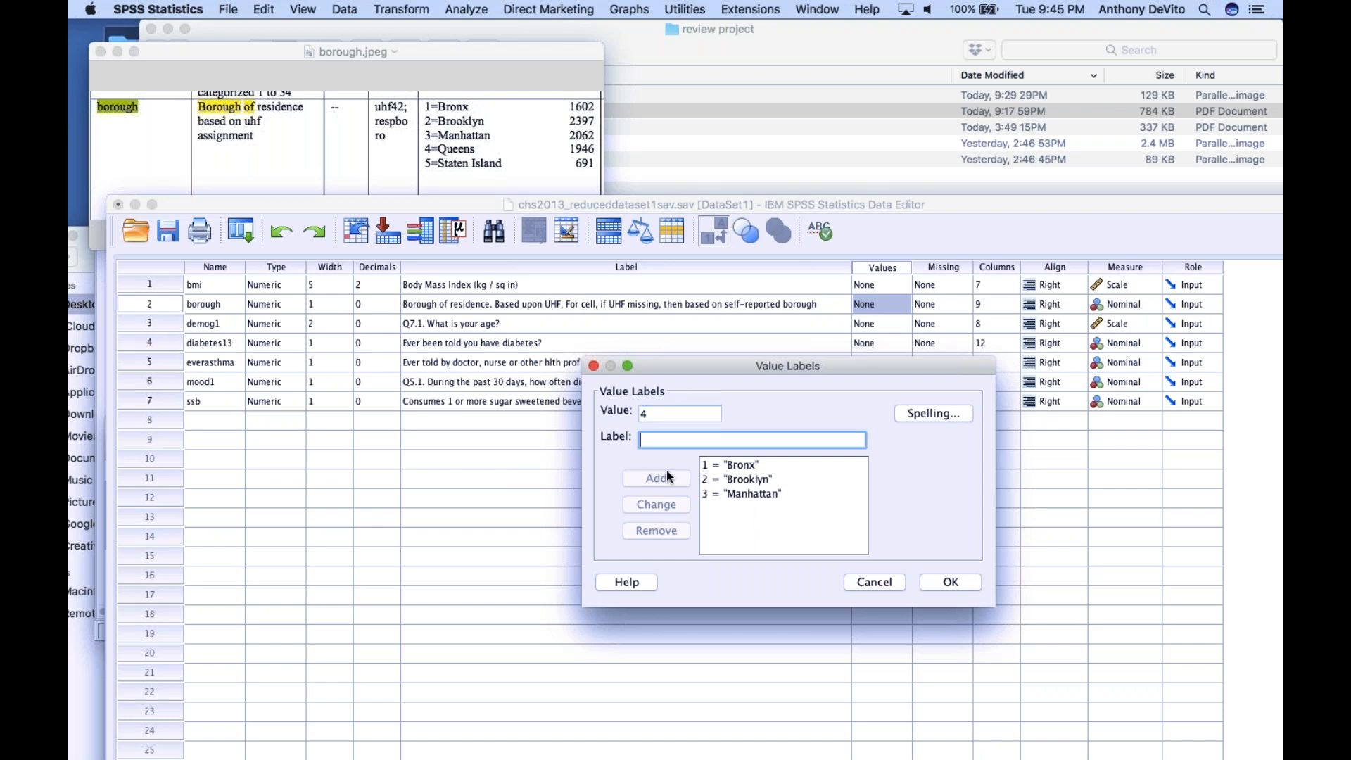
pyautogui.write('Queens')
pyautogui.click(666, 476)
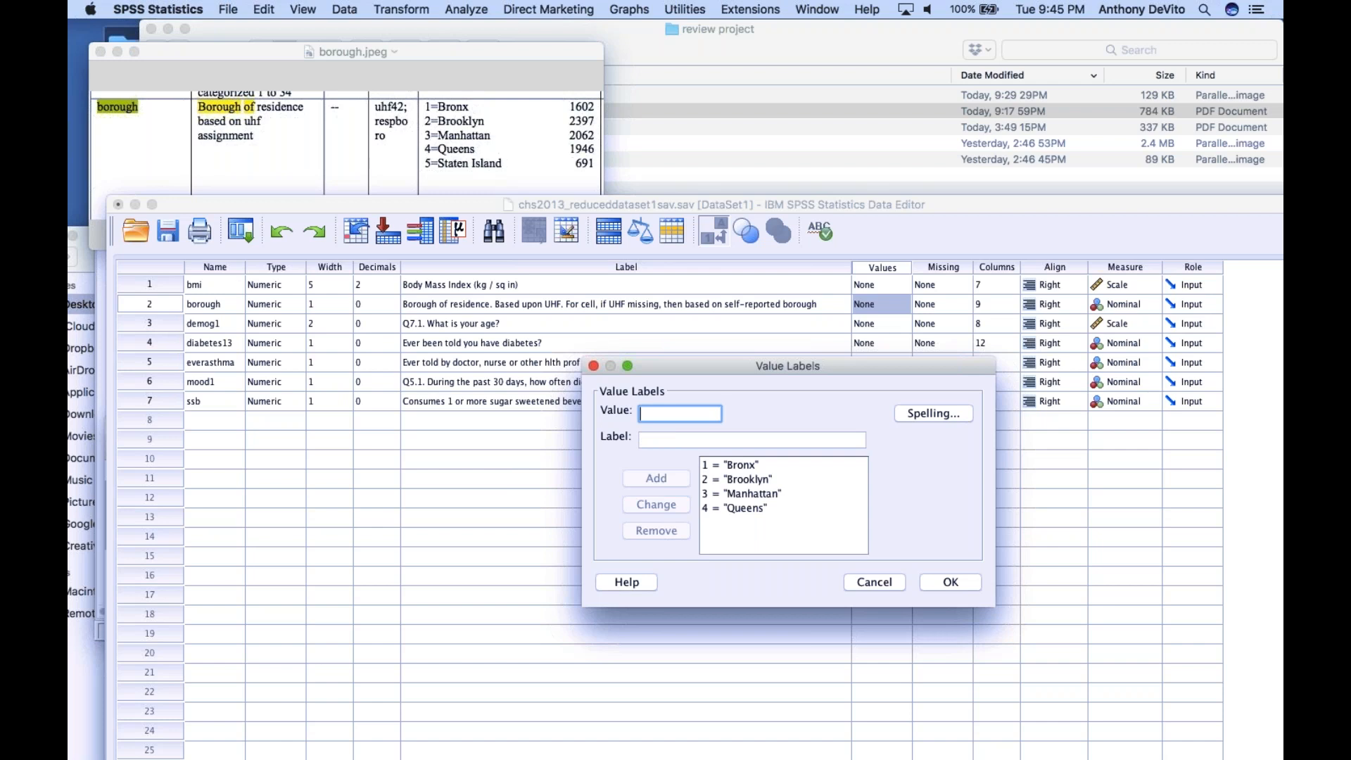
# Add the borough value label 5 = "Staten Island" and apply the value labels to the variable
pyautogui.write('5')
pyautogui.press('Tab')
pyautogui.write('Staten Island')
pyautogui.click(658, 479)
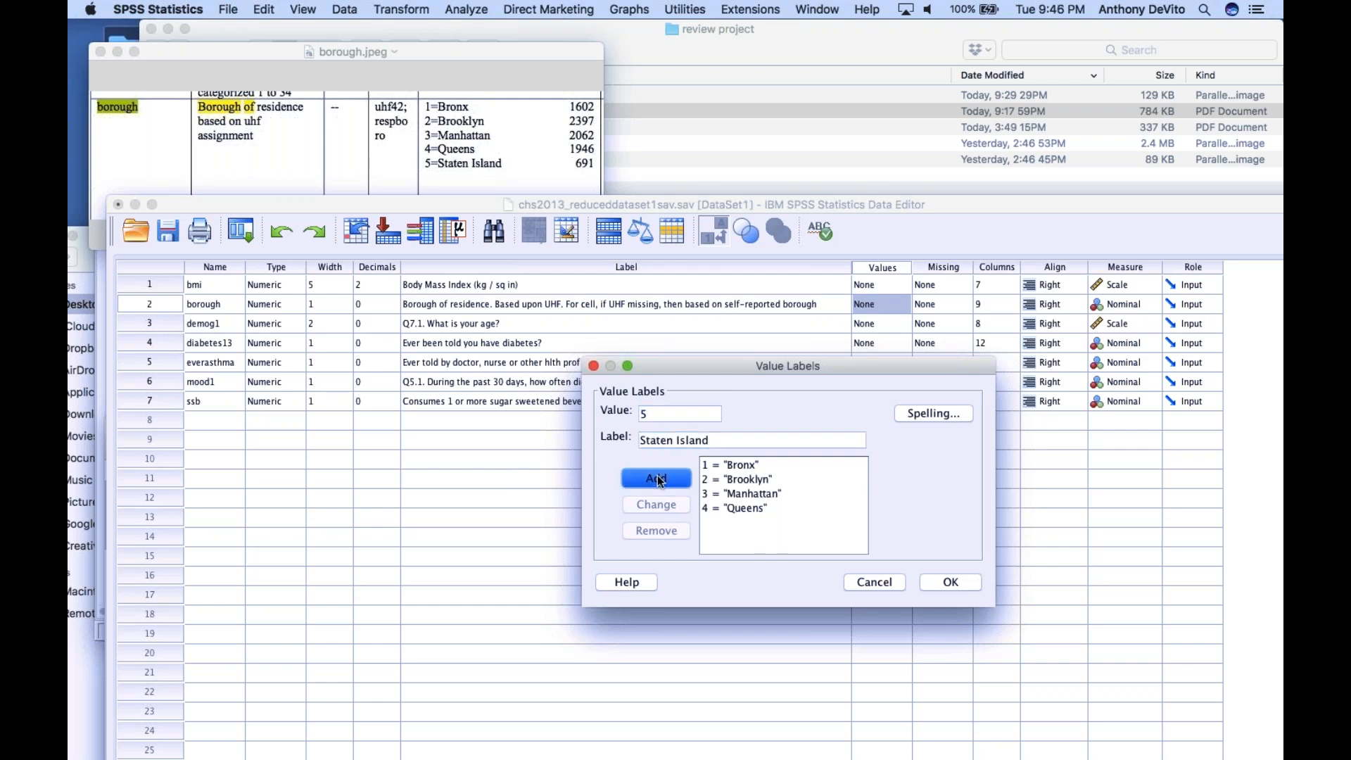
pyautogui.click(940, 580)
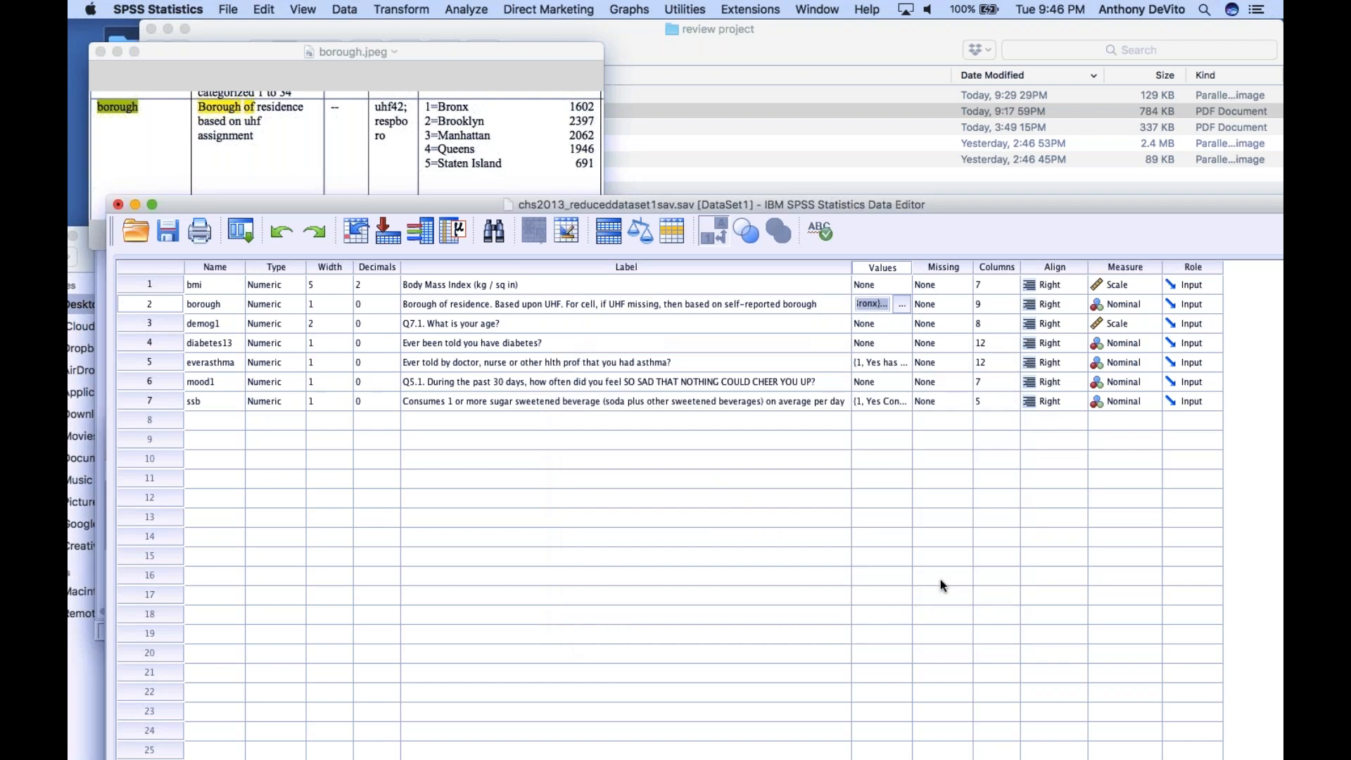
# Move the Data Editor window up and highlight the bmi and borough variable rows in turn
pyautogui.moveTo(708, 205); pyautogui.dragTo(684, 140)
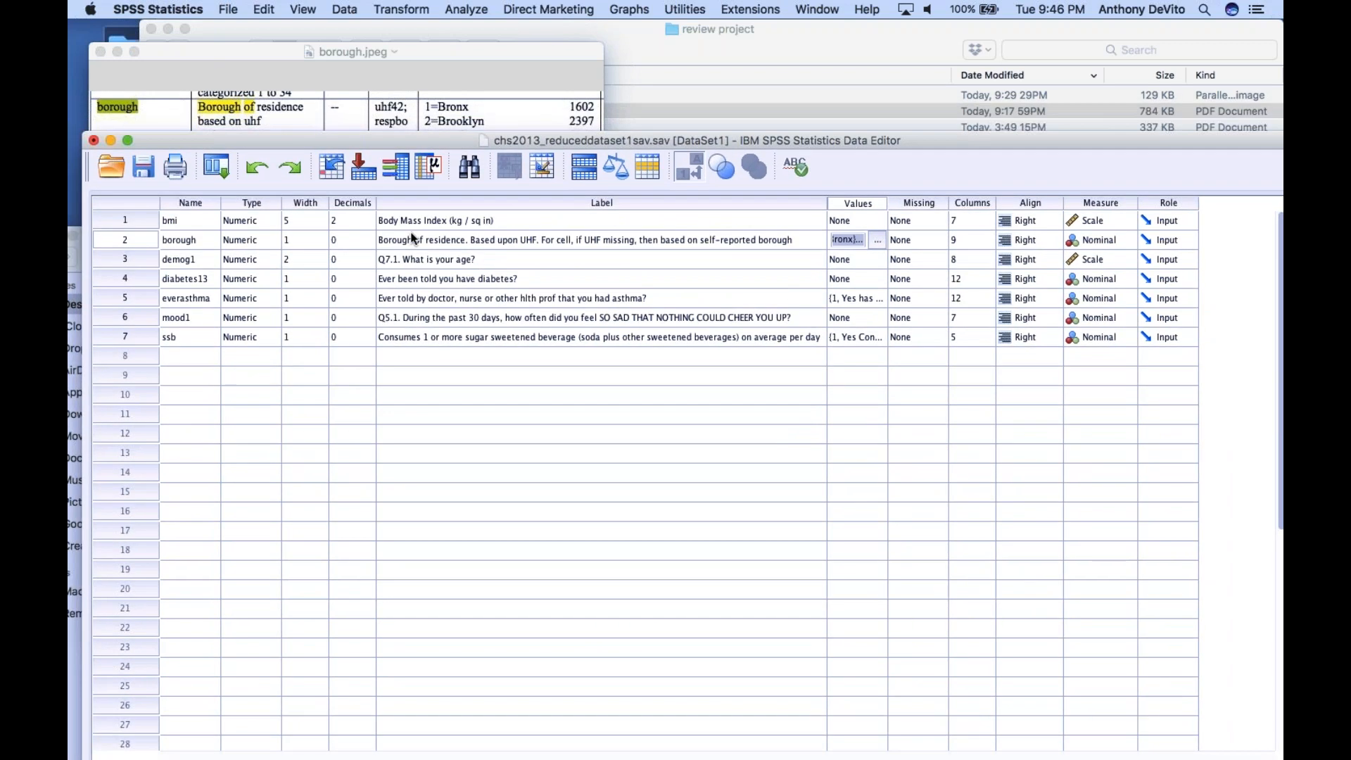
pyautogui.click(185, 224)
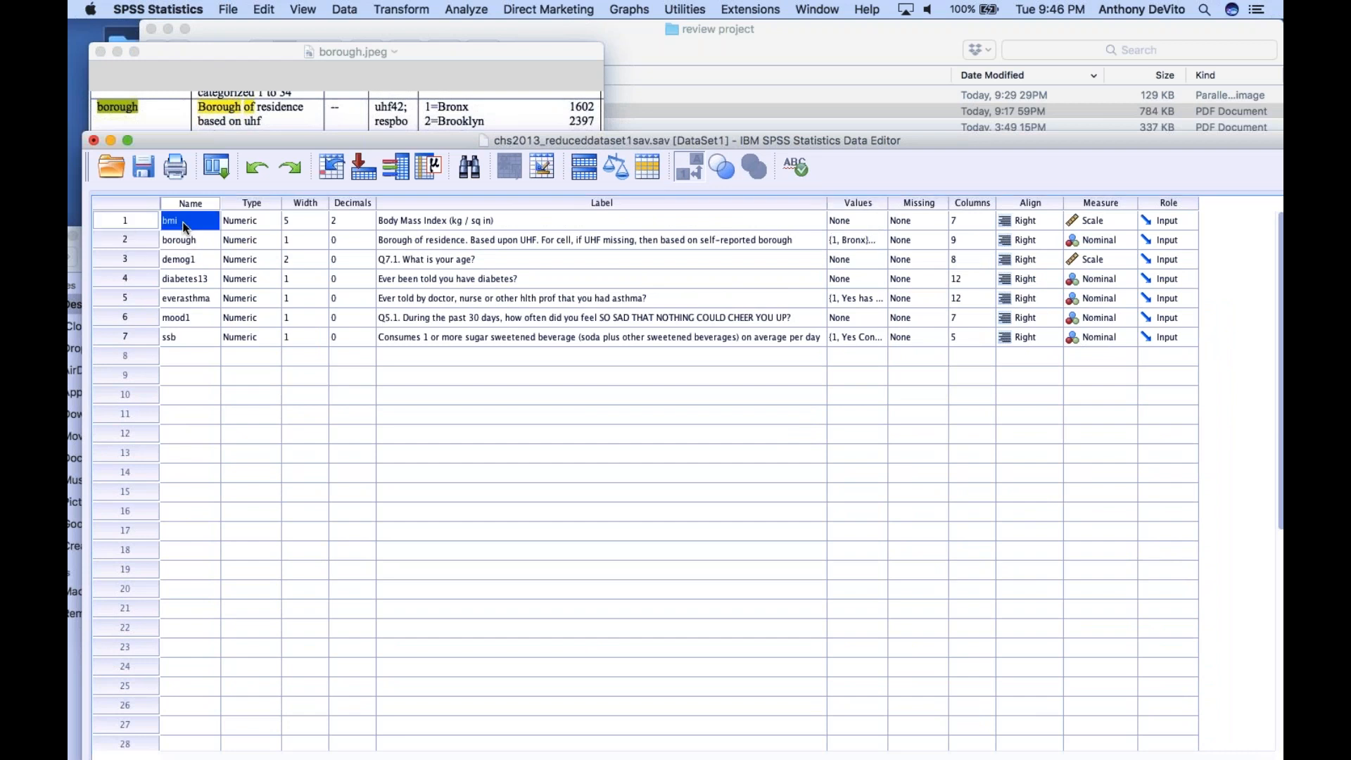
pyautogui.click(126, 222)
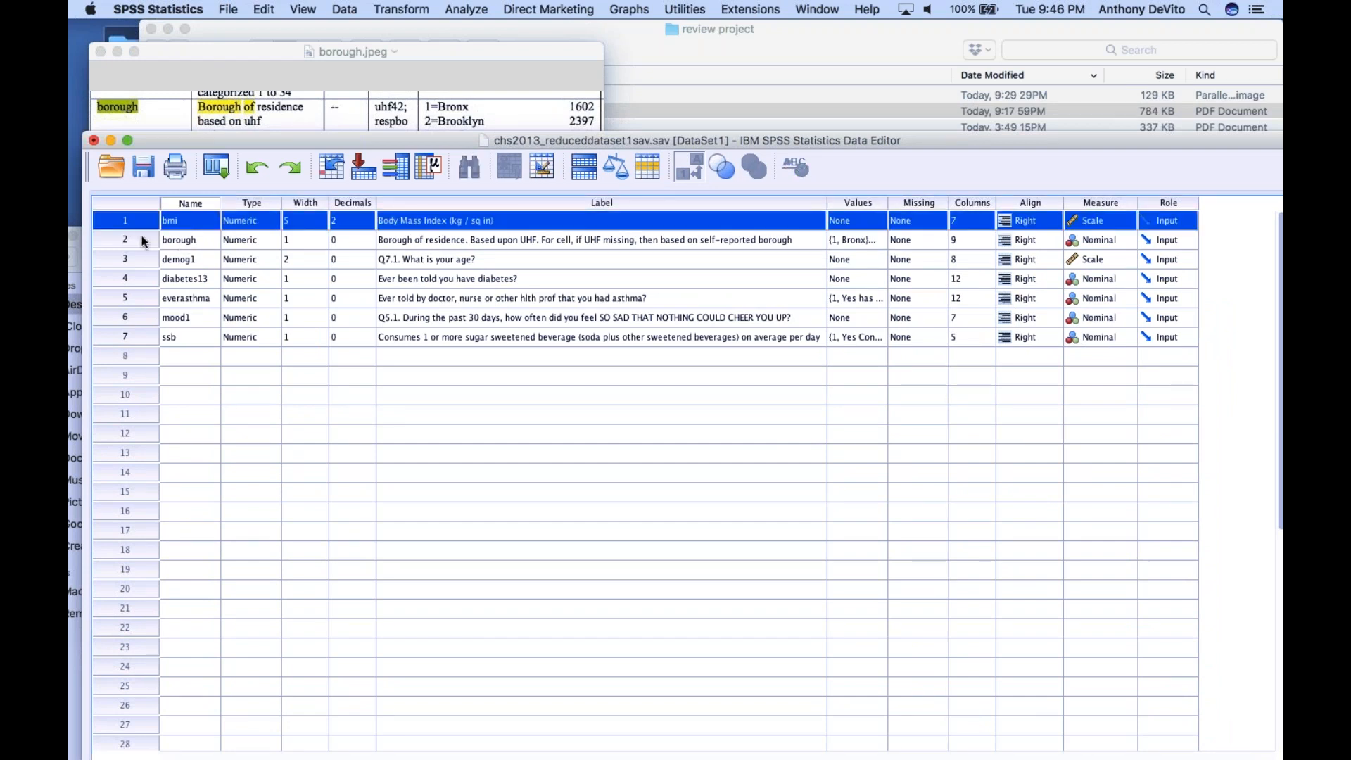
pyautogui.click(141, 240)
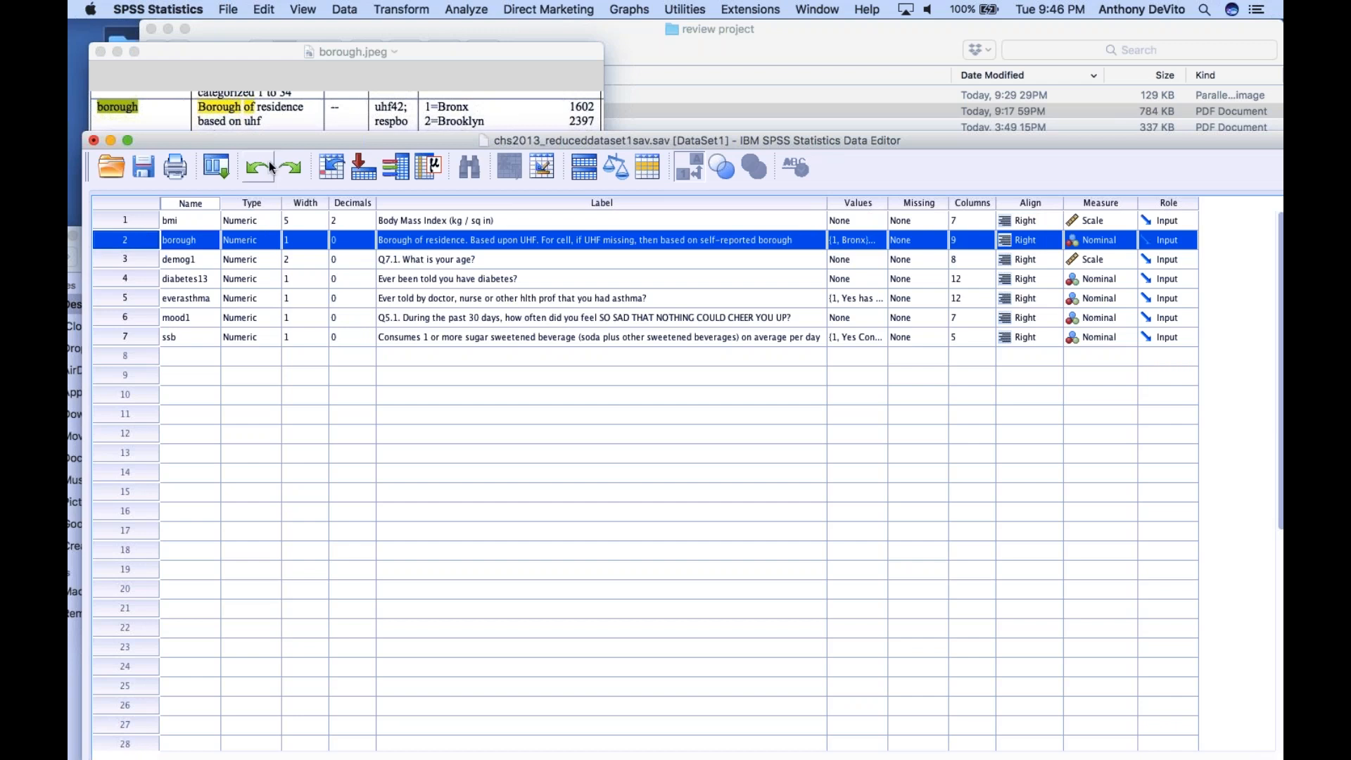
pyautogui.moveTo(283, 139); pyautogui.dragTo(271, 131)
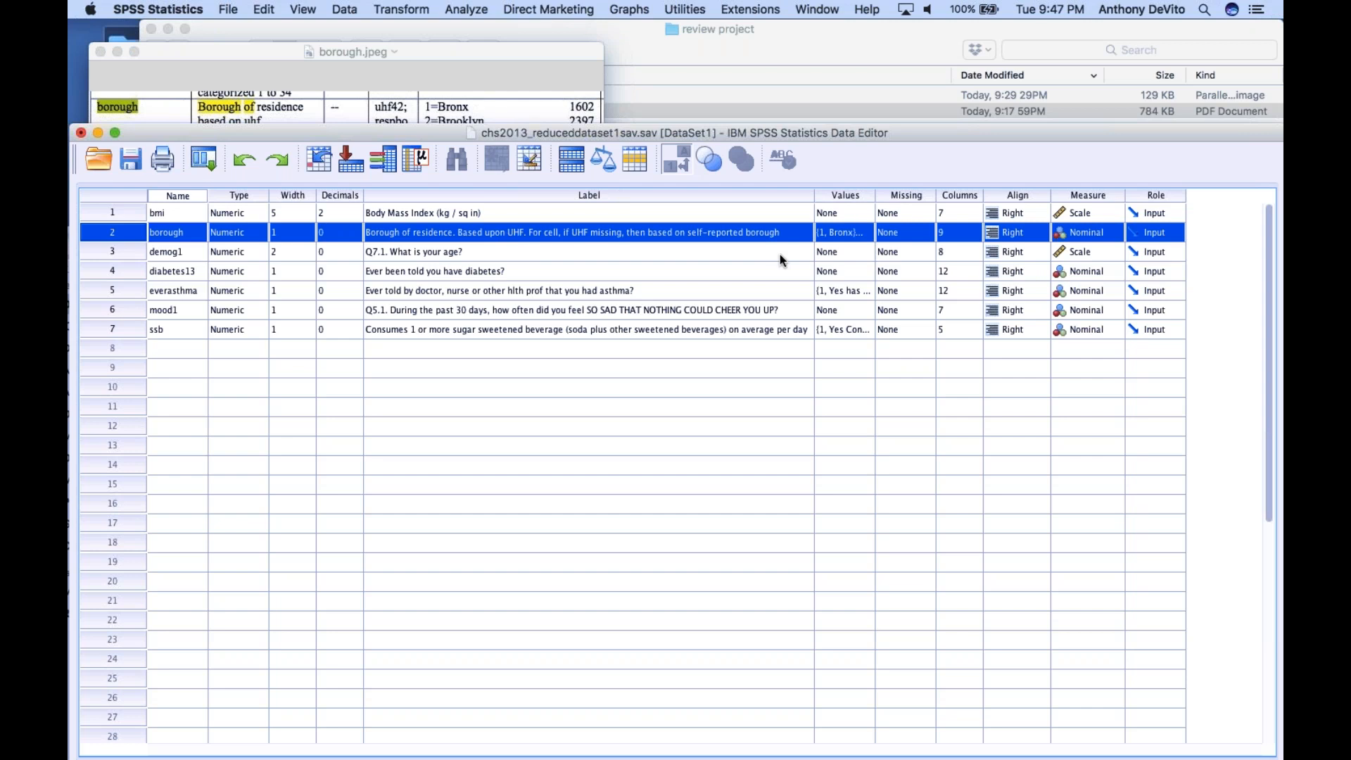
# Run a One-Way ANOVA with Body Mass Index as the dependent variable and borough of residence as the factor, and view the ANOVA table
pyautogui.scroll(-2, 774, 260)
pyautogui.scroll(2, 779, 248)
pyautogui.click(465, 9)
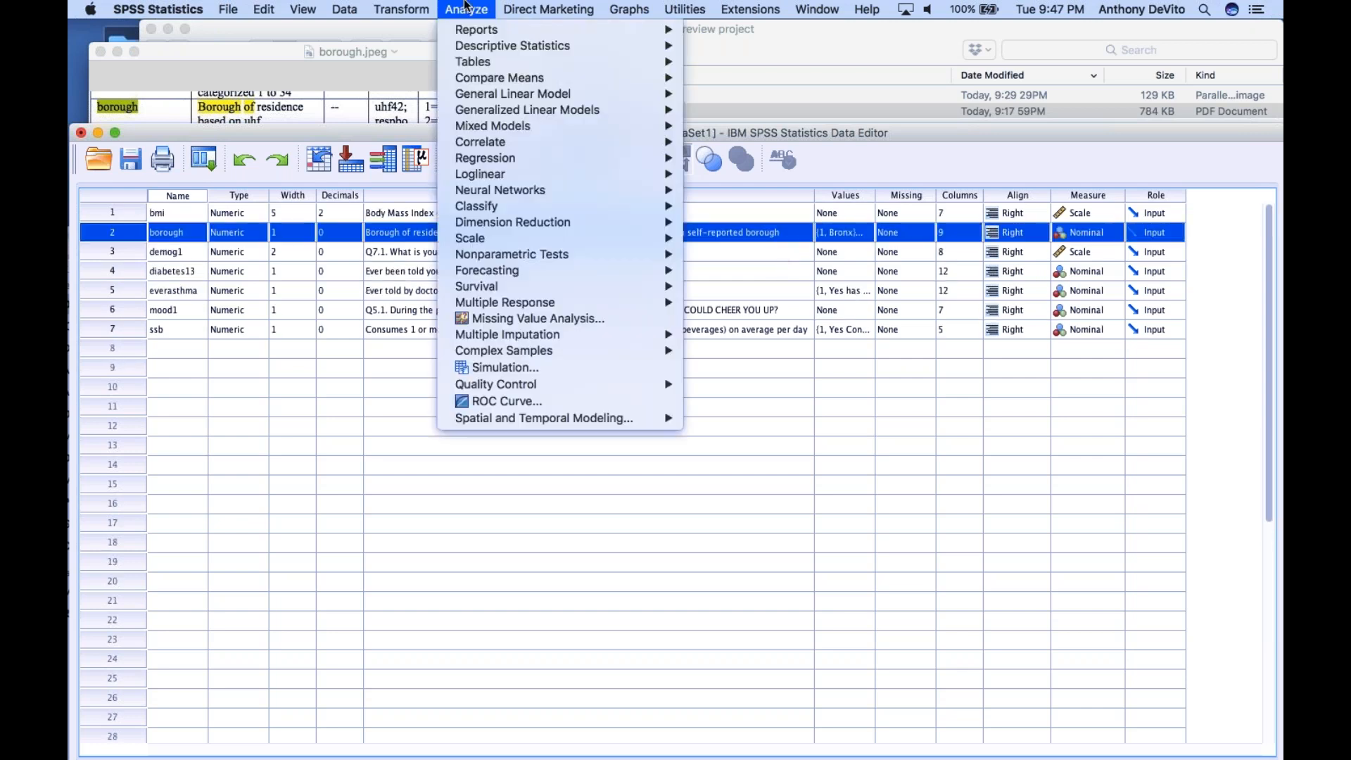
pyautogui.moveTo(476, 80)
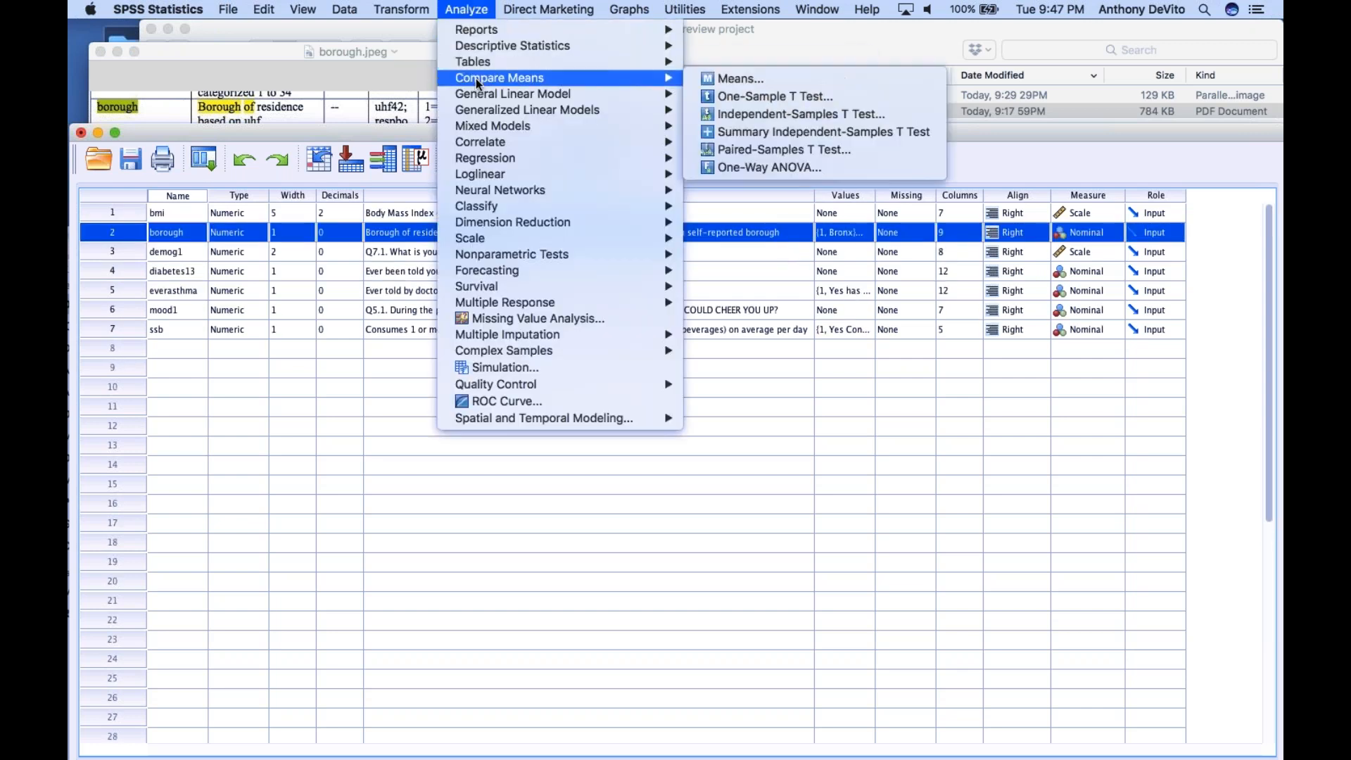
pyautogui.click(741, 165)
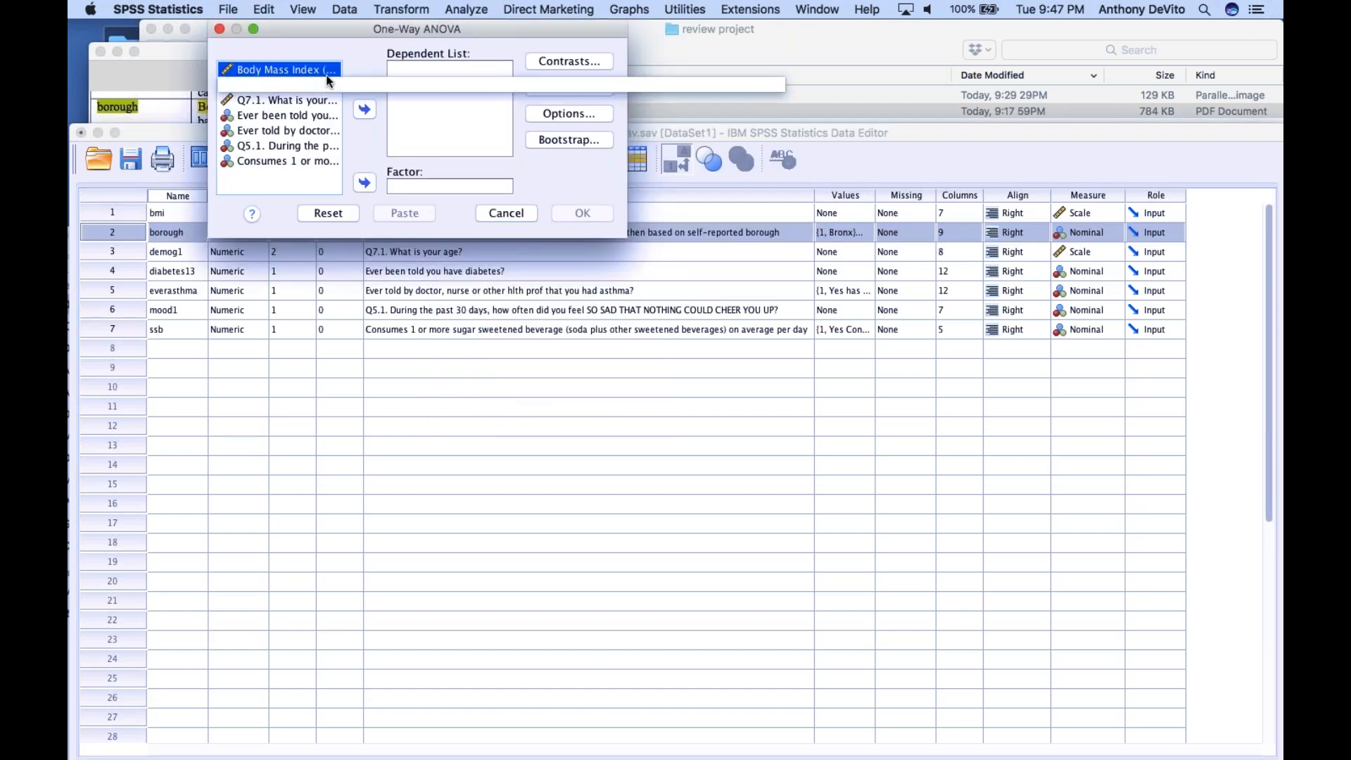
pyautogui.click(365, 109)
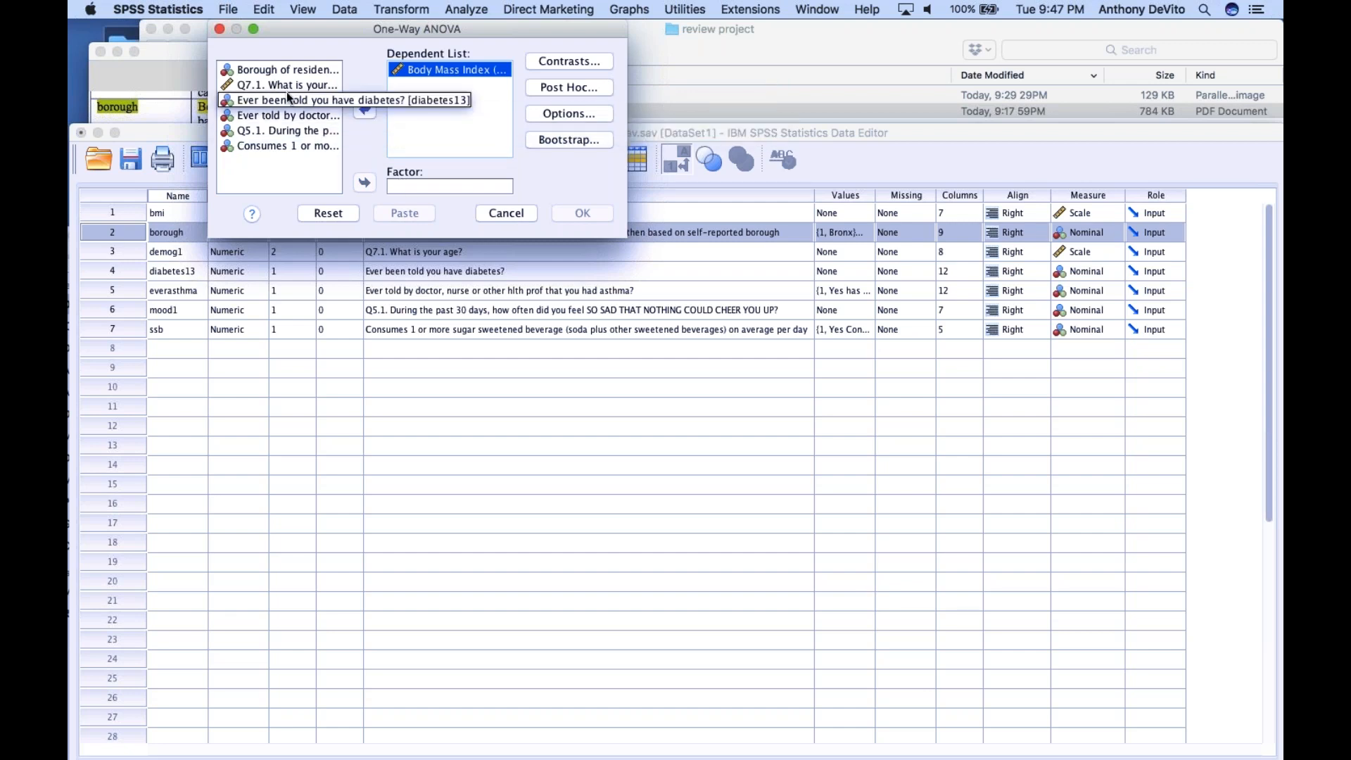
pyautogui.click(276, 72)
pyautogui.click(368, 186)
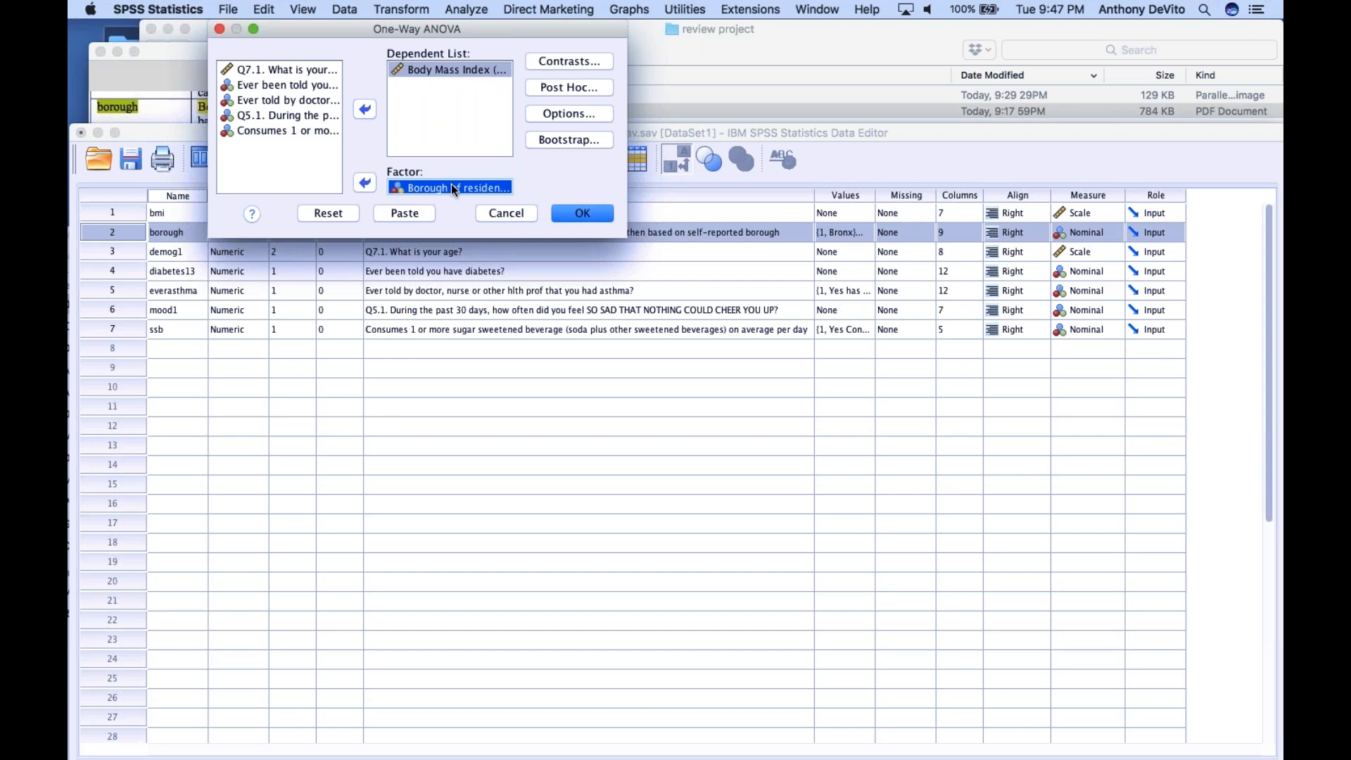
pyautogui.click(570, 215)
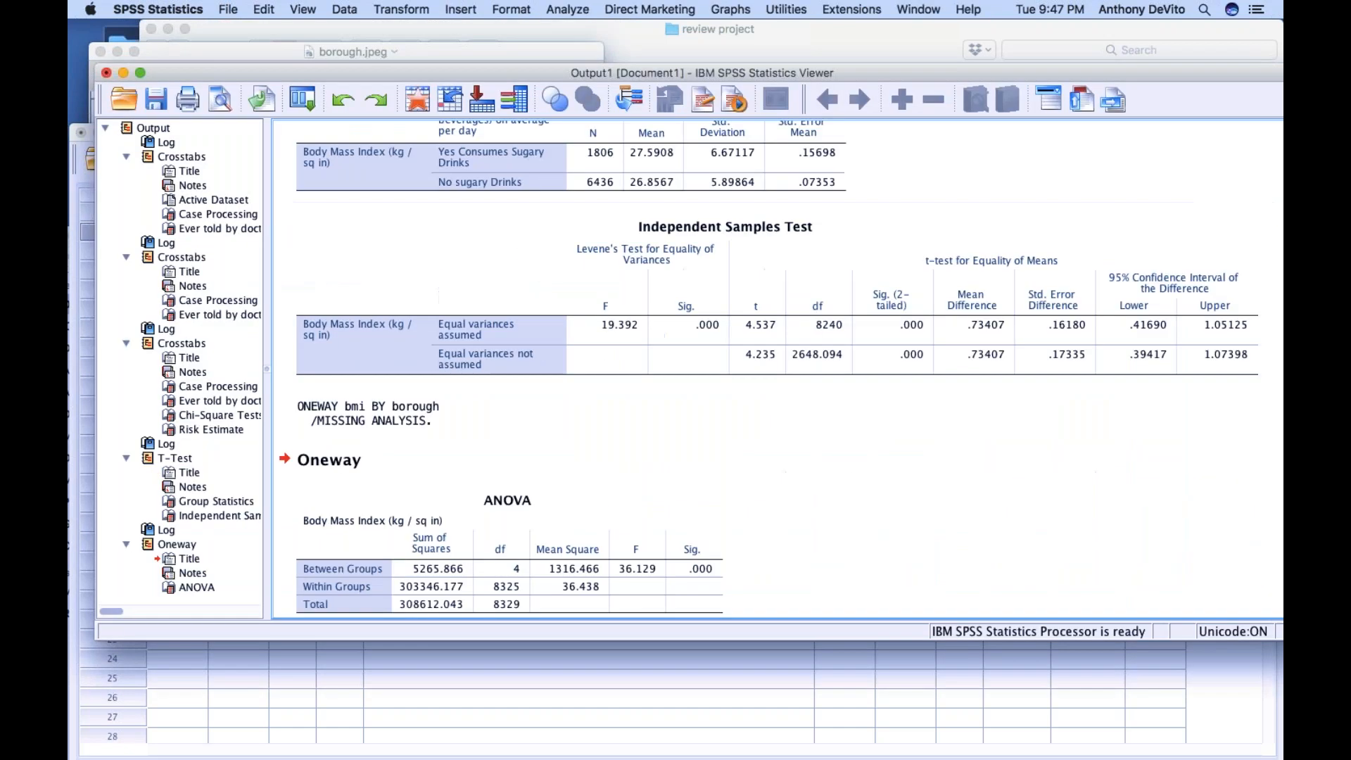
pyautogui.scroll(-3, 646, 478)
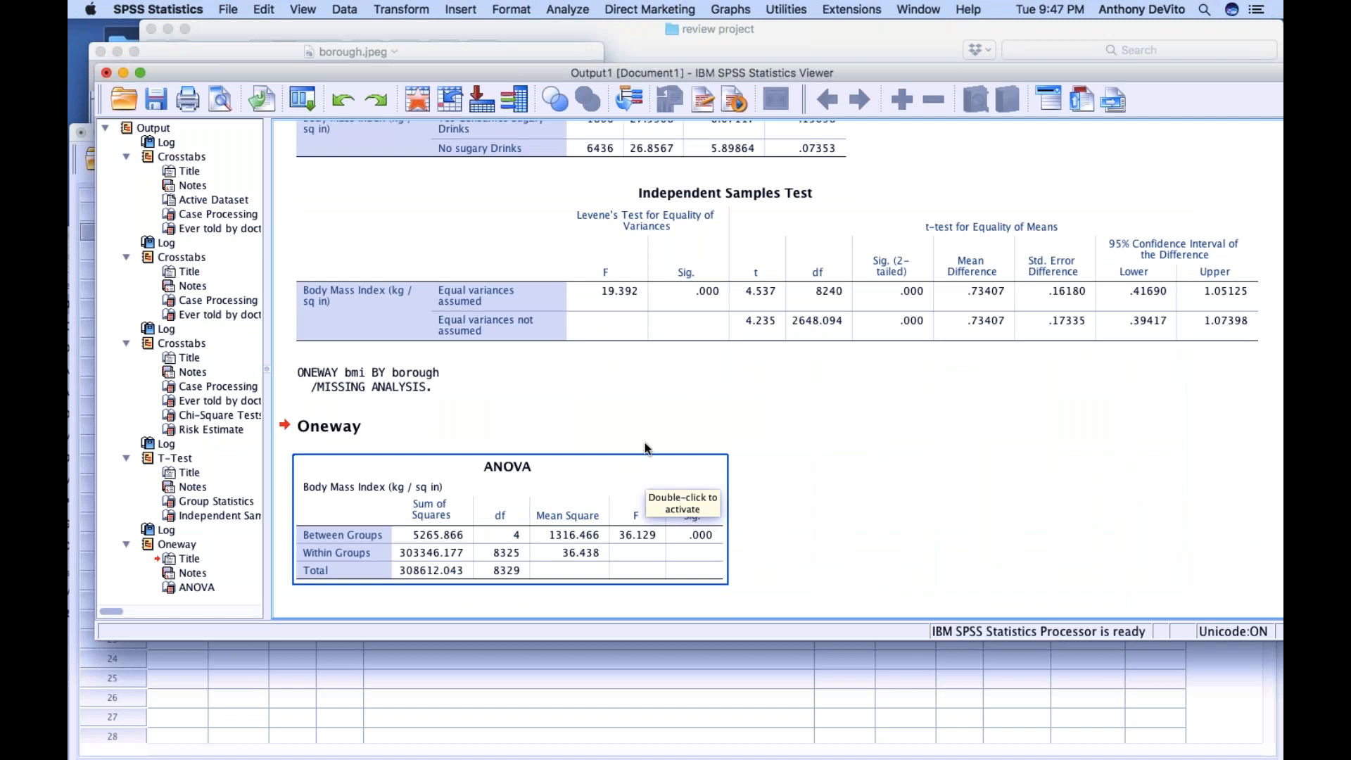
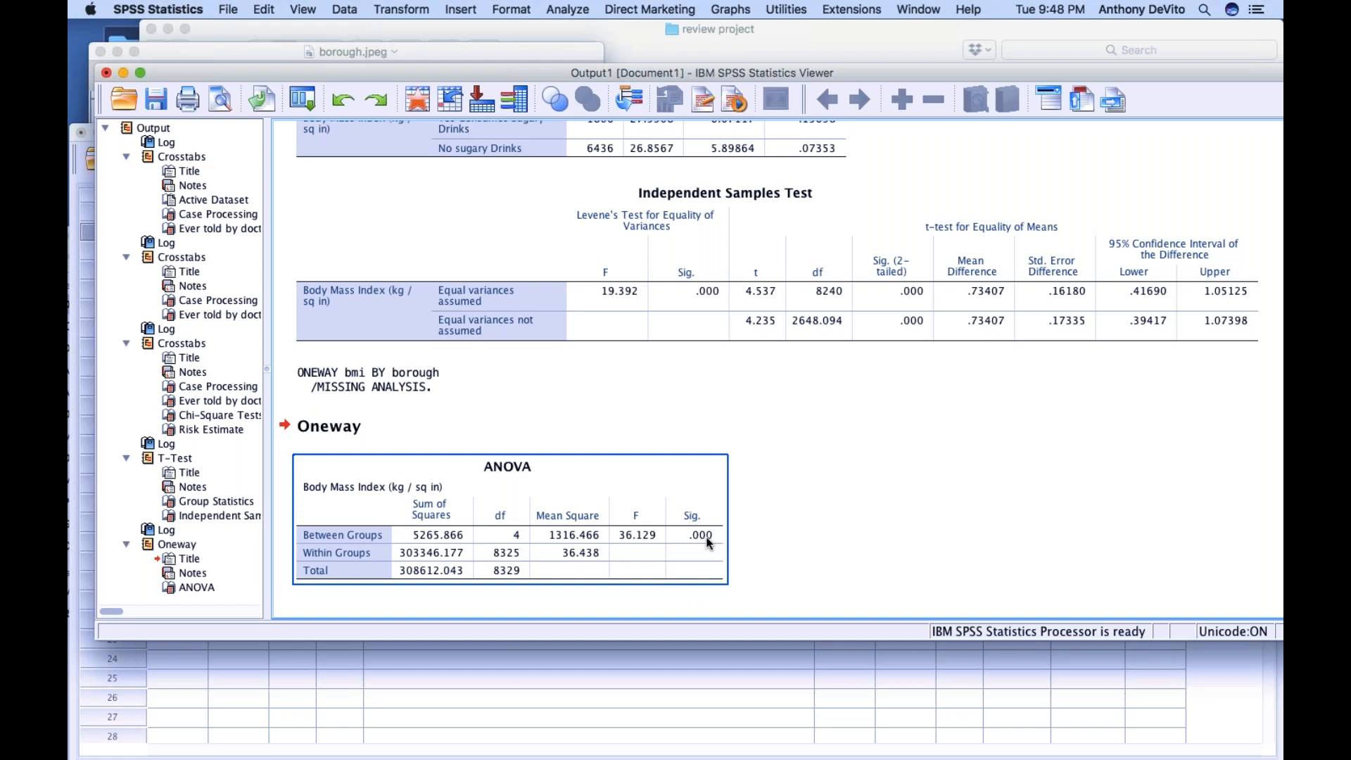
# Rerun the One-Way ANOVA of Body Mass Index by borough of residence with Bonferroni post hoc comparisons
pyautogui.scroll(10, 884, 461)
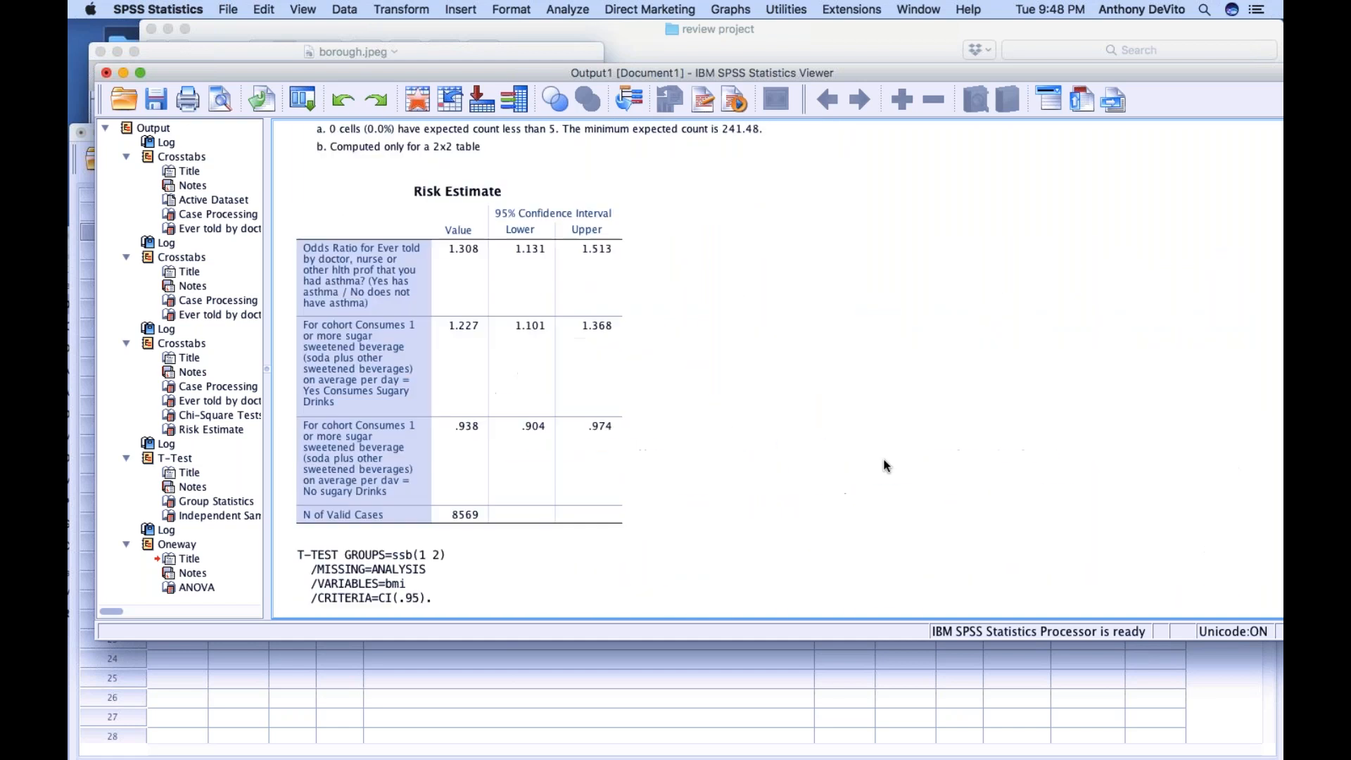
pyautogui.scroll(-10, 884, 458)
pyautogui.scroll(-1, 885, 465)
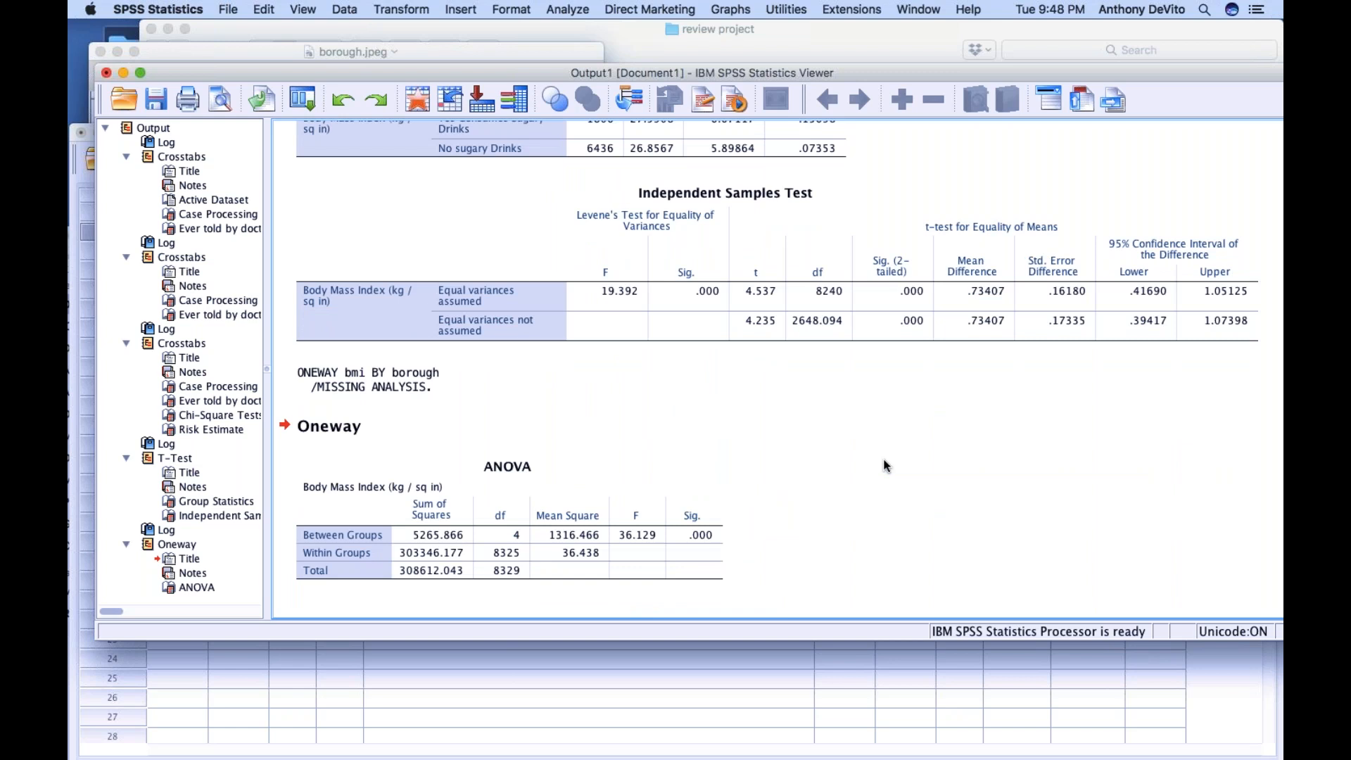
pyautogui.click(561, 7)
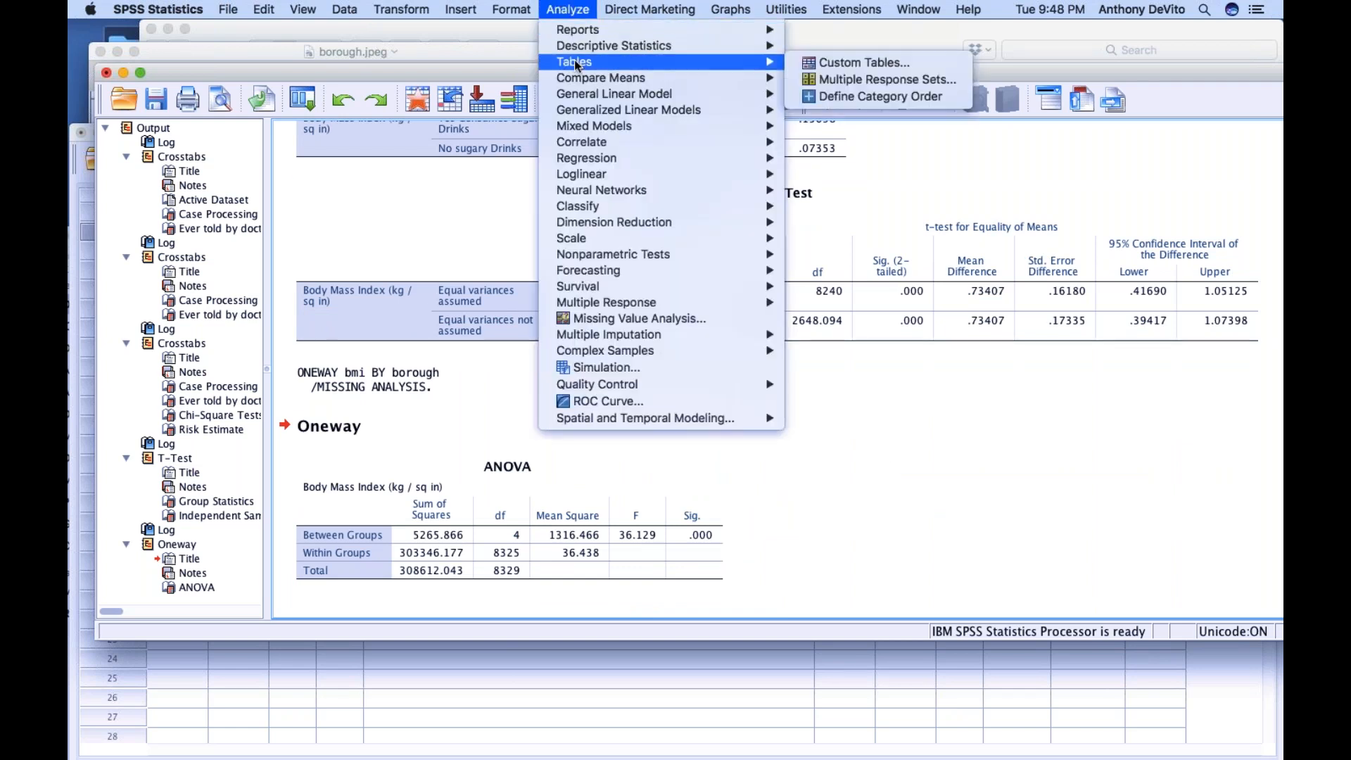
pyautogui.moveTo(582, 82)
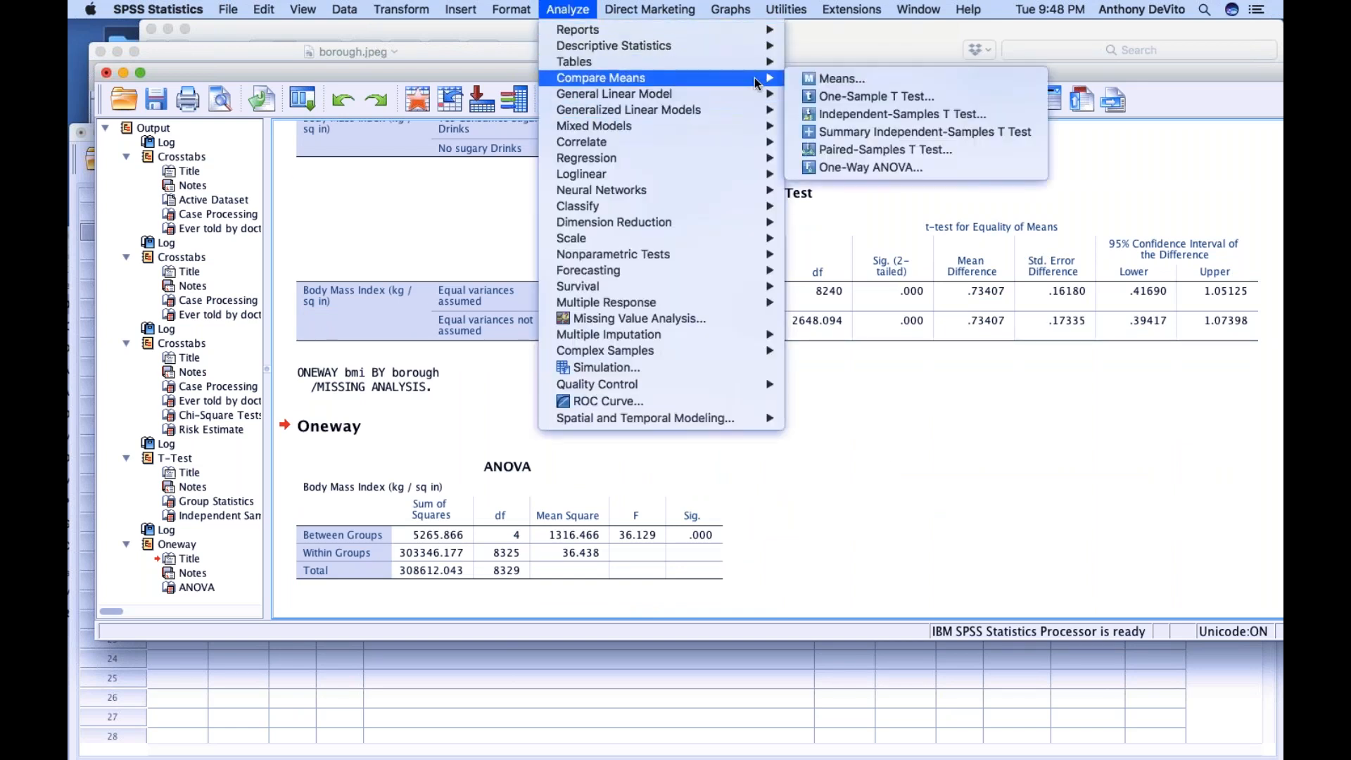
pyautogui.click(830, 169)
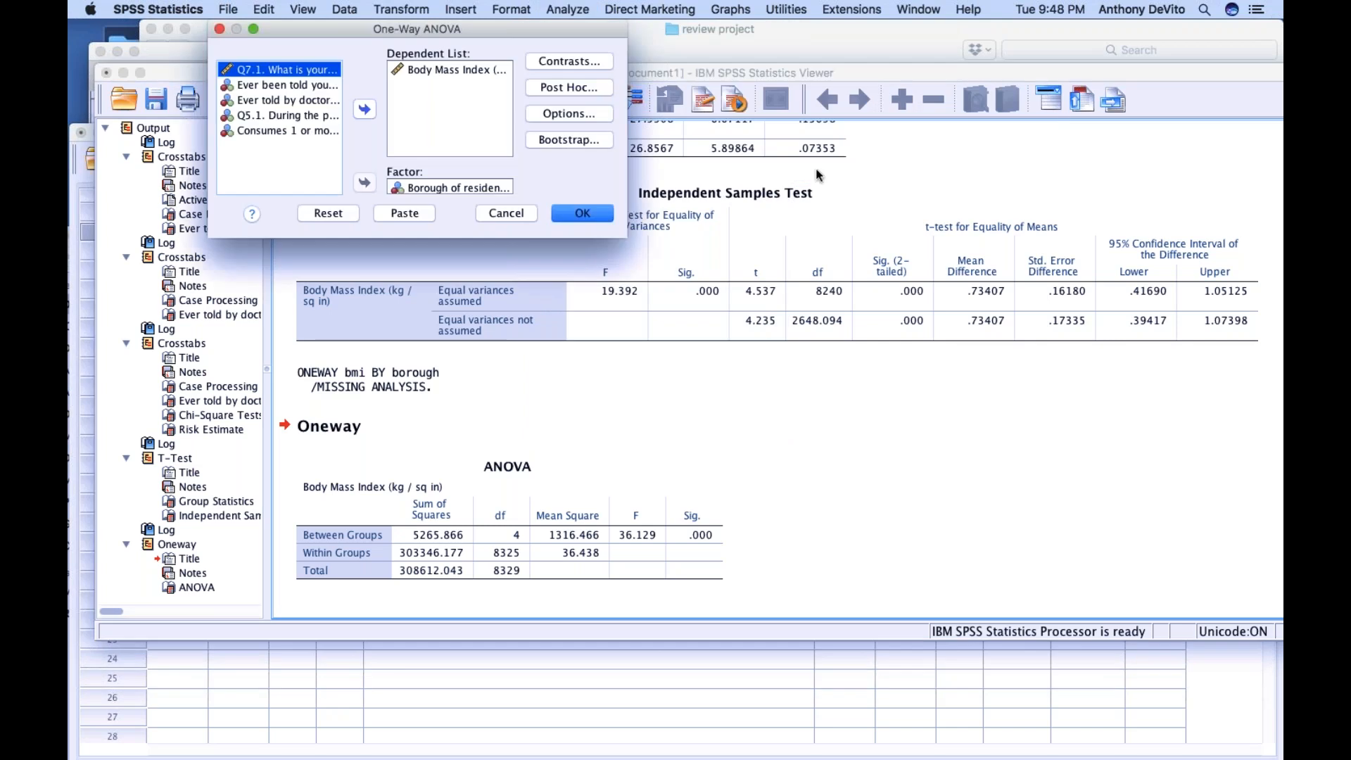
pyautogui.click(565, 87)
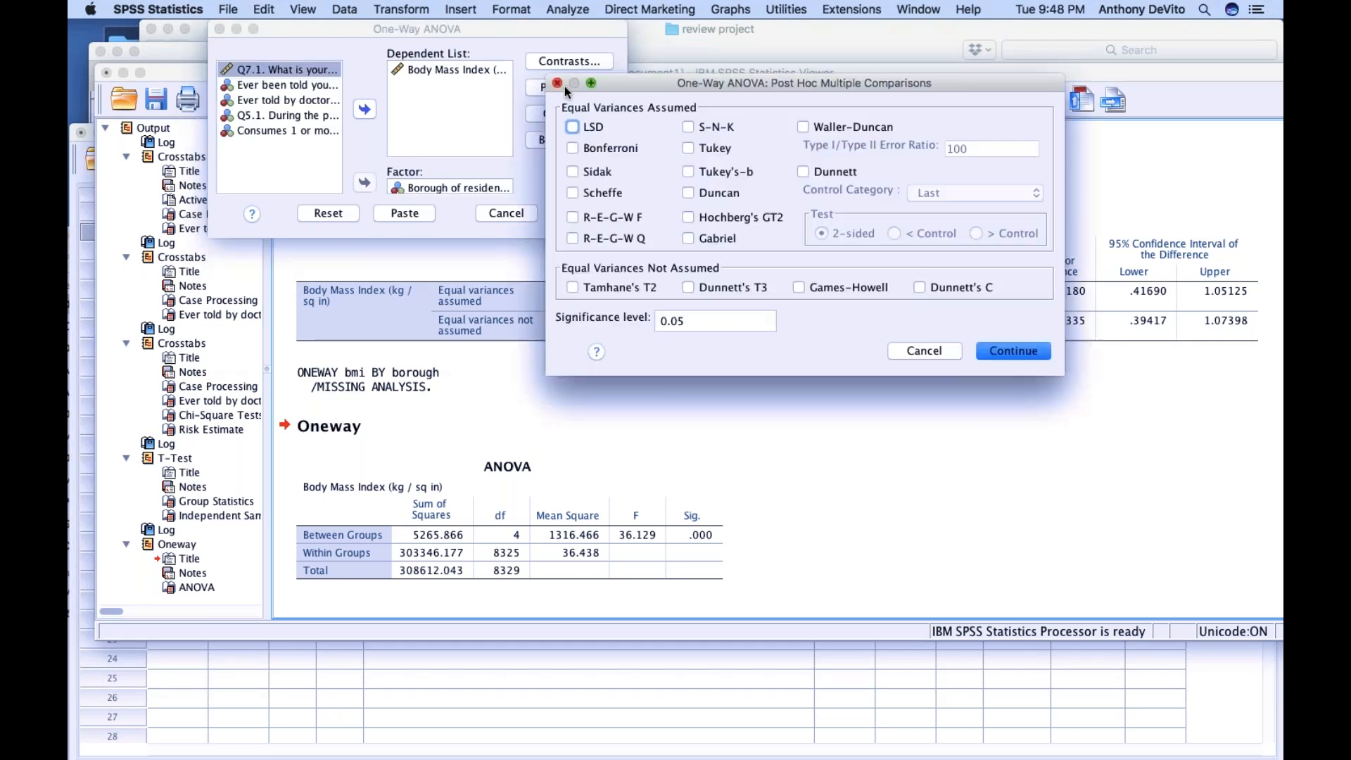
pyautogui.click(573, 148)
pyautogui.moveTo(641, 83); pyautogui.dragTo(471, 55)
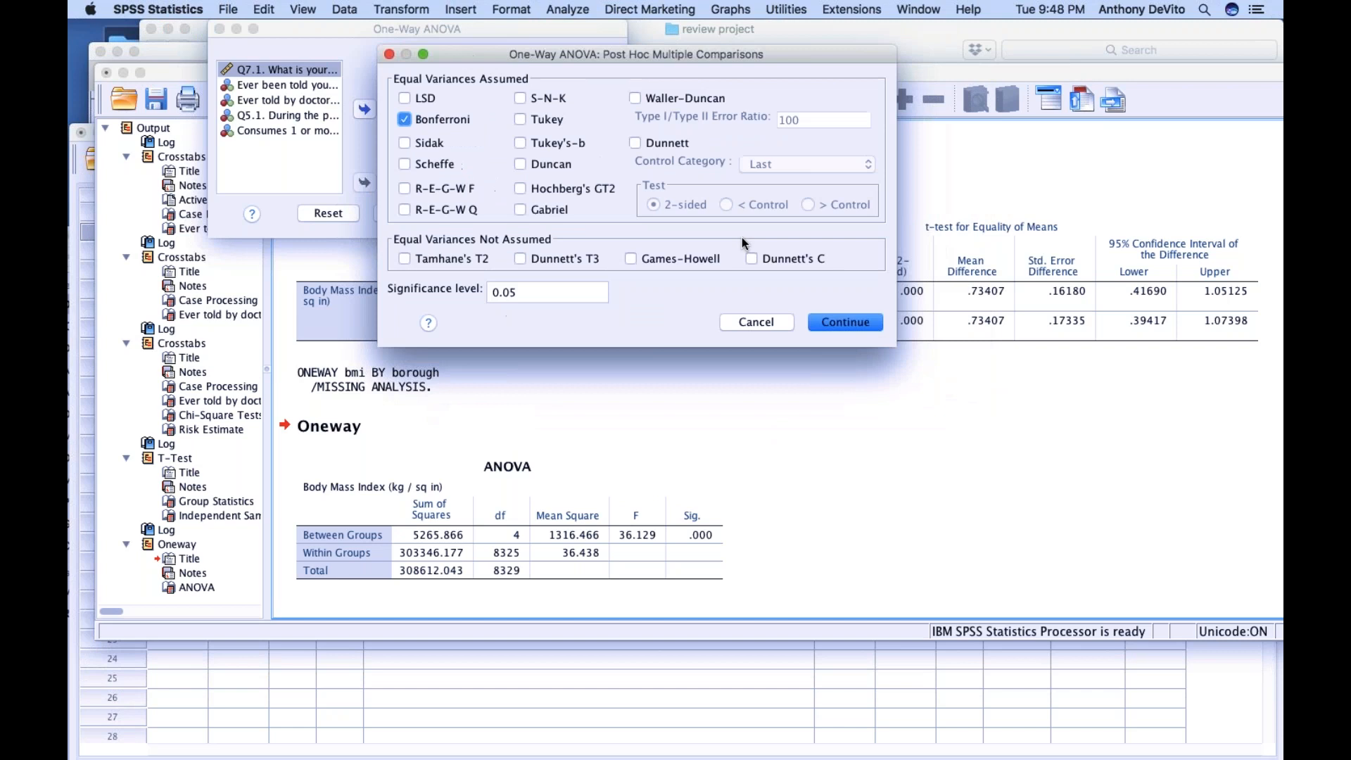
pyautogui.click(841, 323)
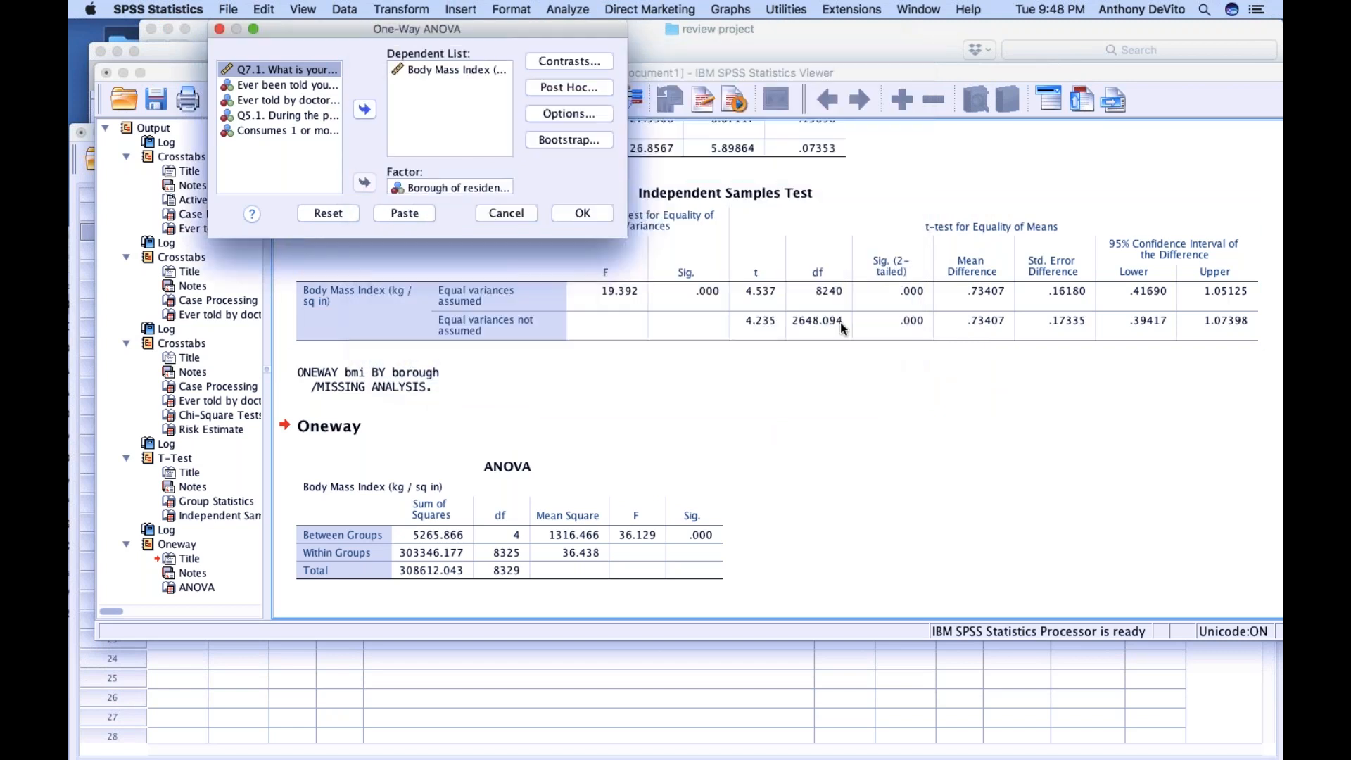
pyautogui.click(593, 221)
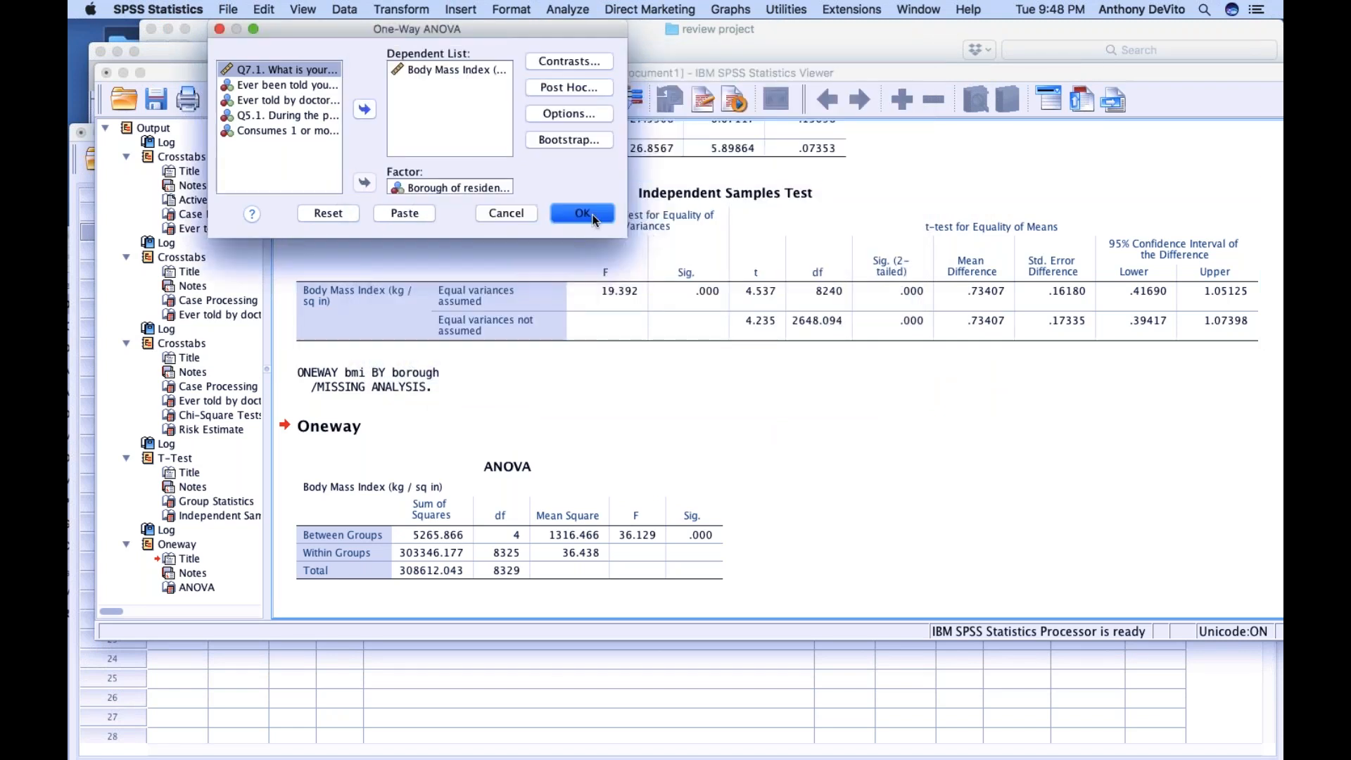
# Examine the Bonferroni Multiple Comparisons table for mean BMI differences and significance between each pair of boroughs
pyautogui.scroll(-6, 746, 433)
pyautogui.scroll(3, 746, 435)
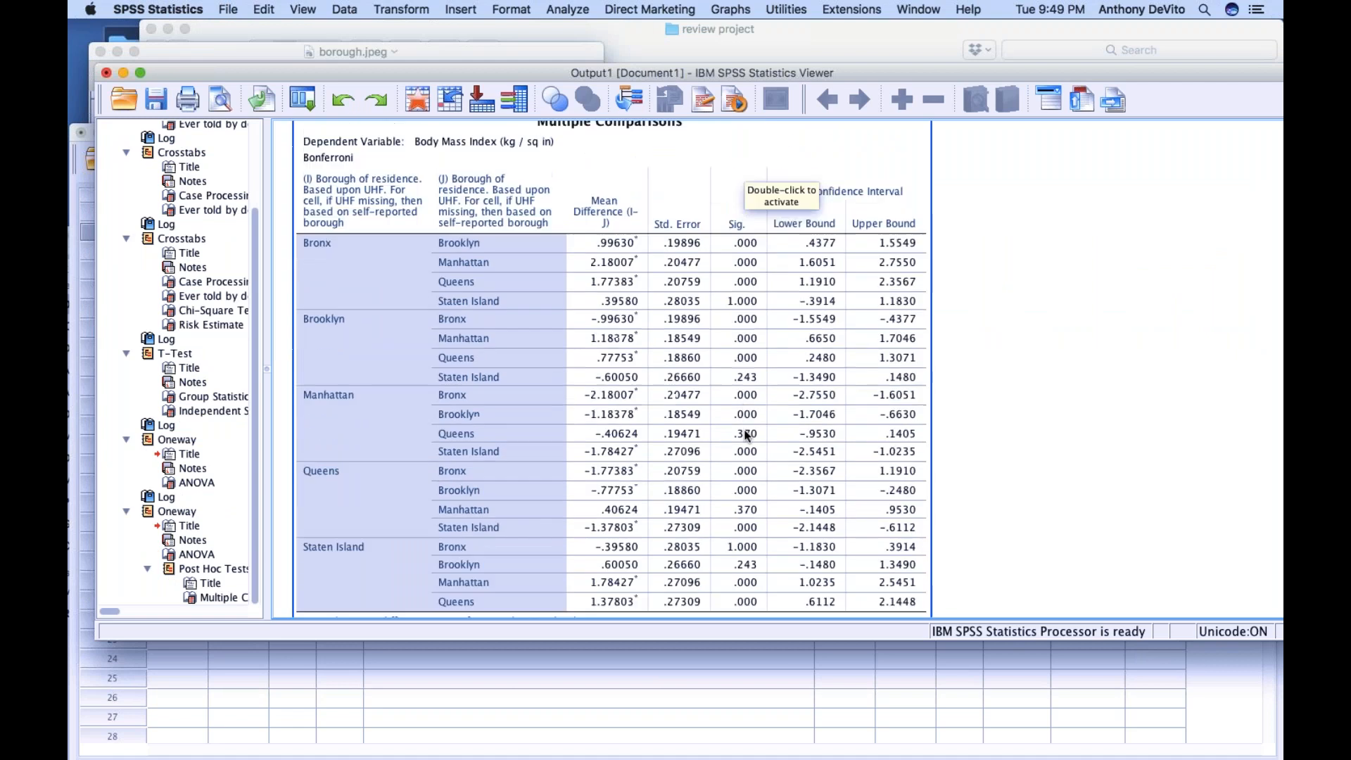
pyautogui.scroll(-3, 746, 435)
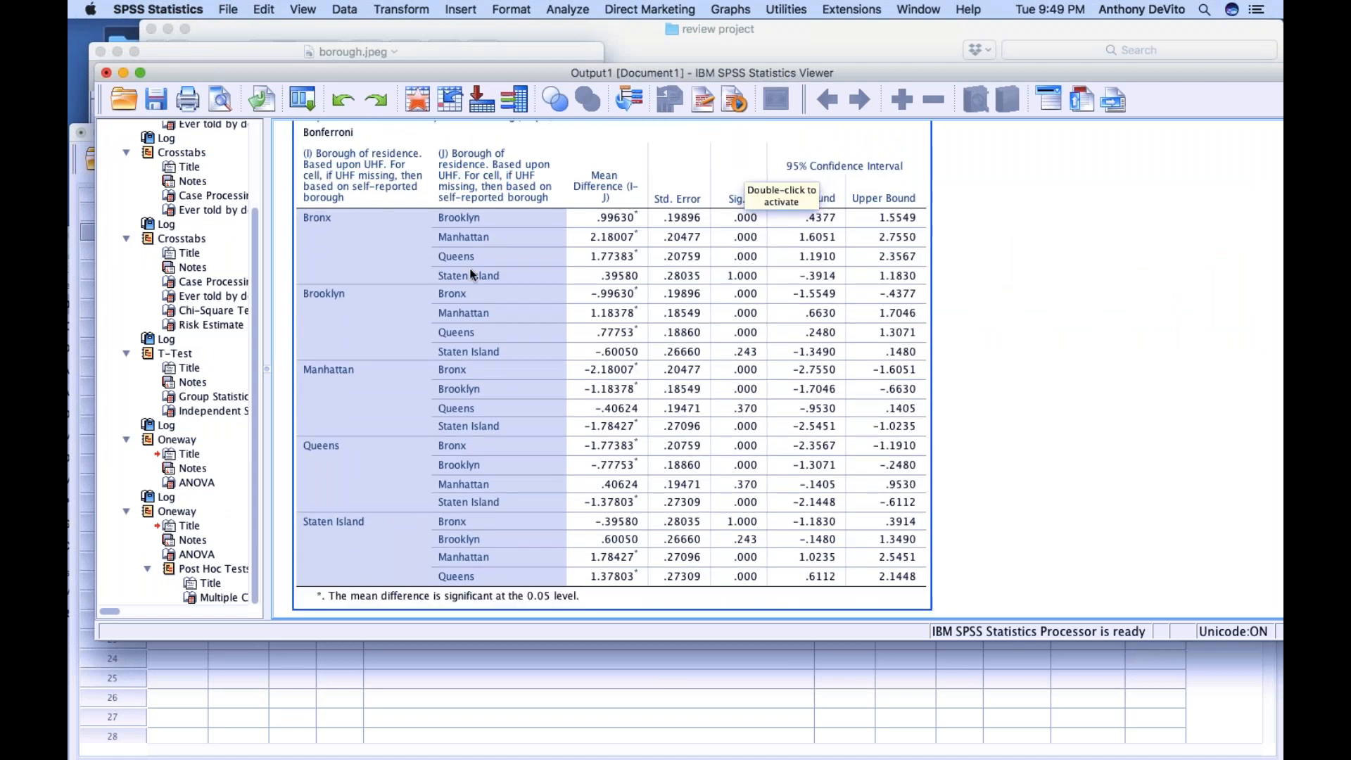
pyautogui.scroll(-1, 465, 267)
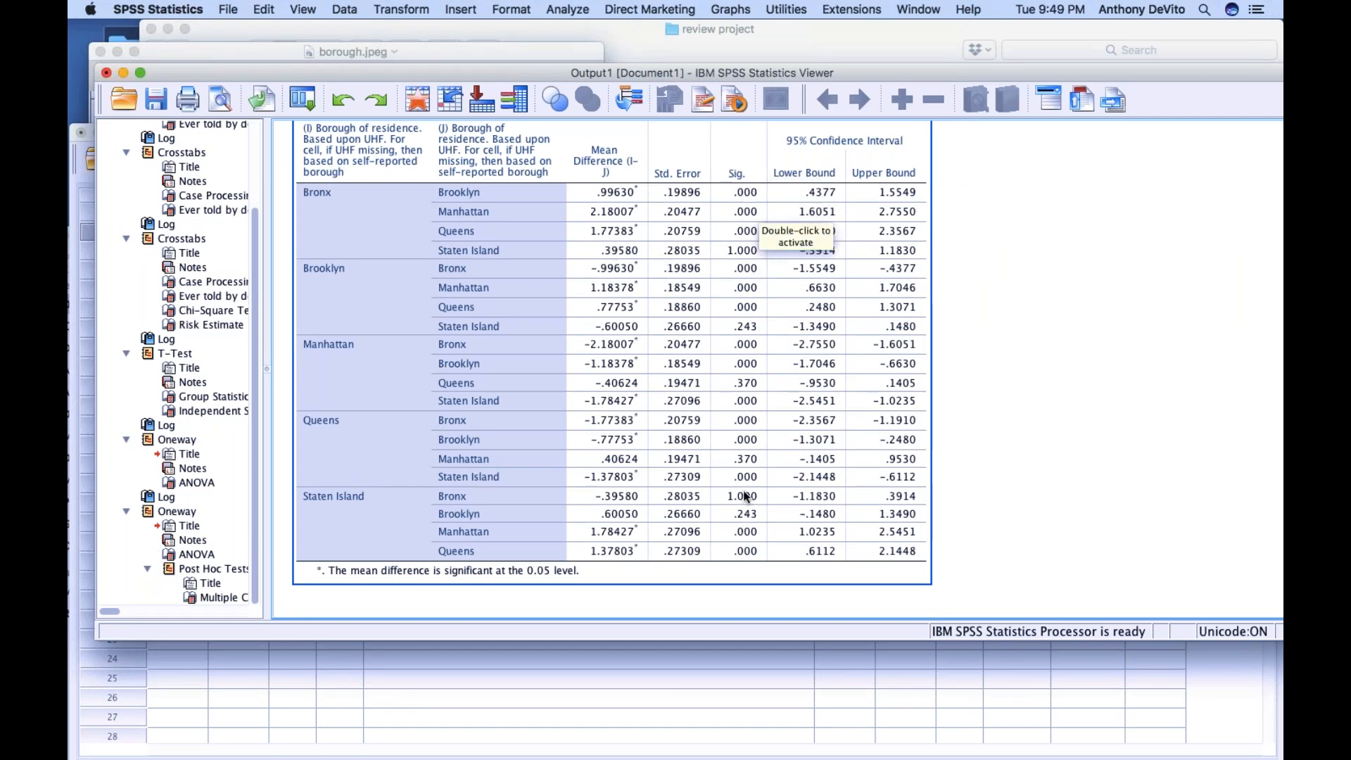
pyautogui.click(962, 504)
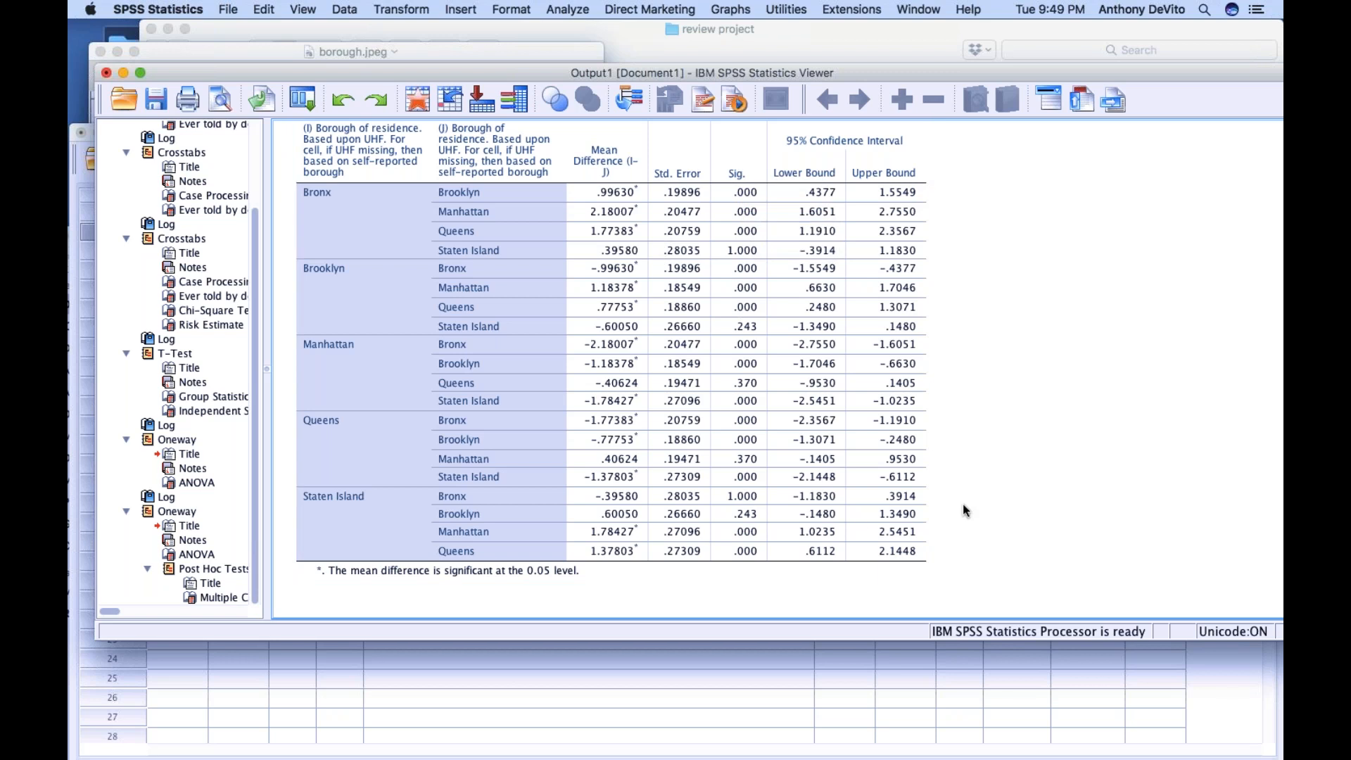
pyautogui.click(447, 239)
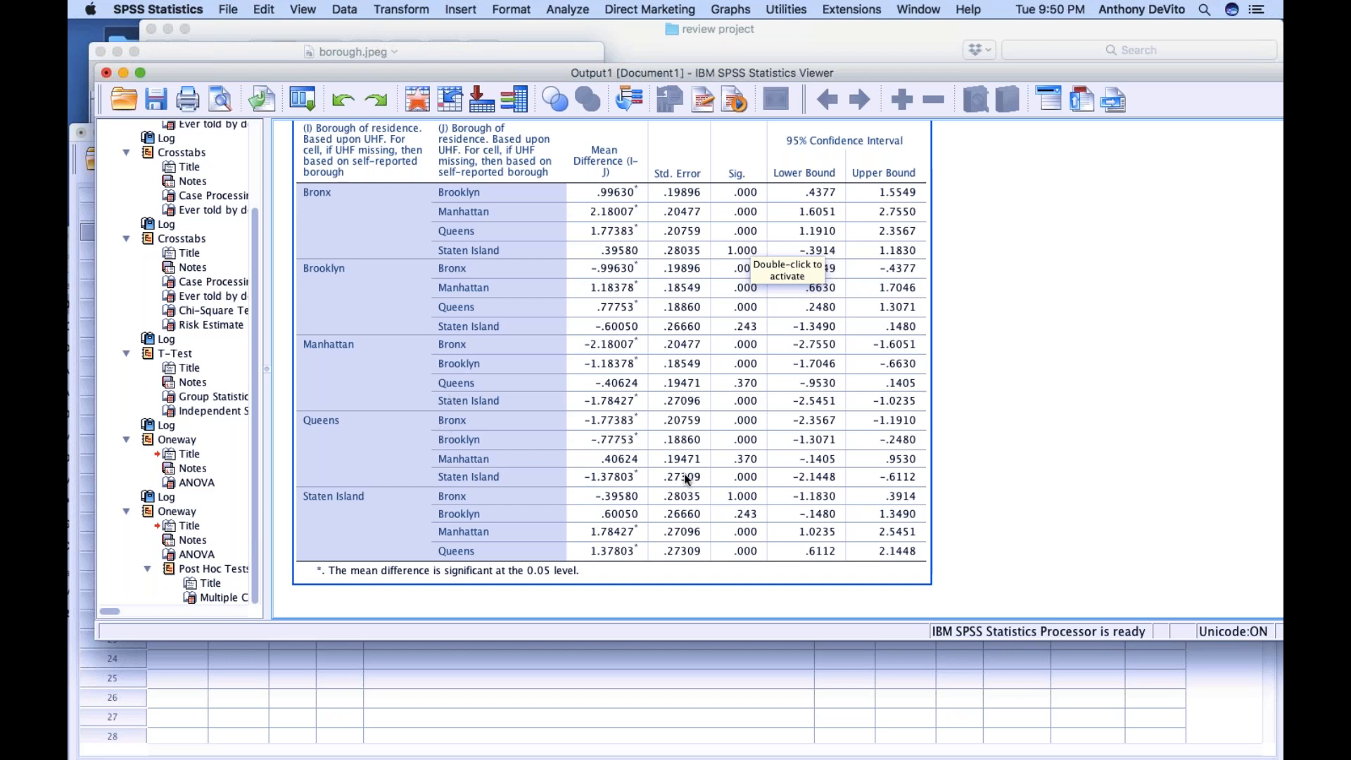
pyautogui.scroll(5, 683, 384)
pyautogui.scroll(-5, 682, 384)
pyautogui.scroll(1, 683, 384)
pyautogui.scroll(-1, 683, 383)
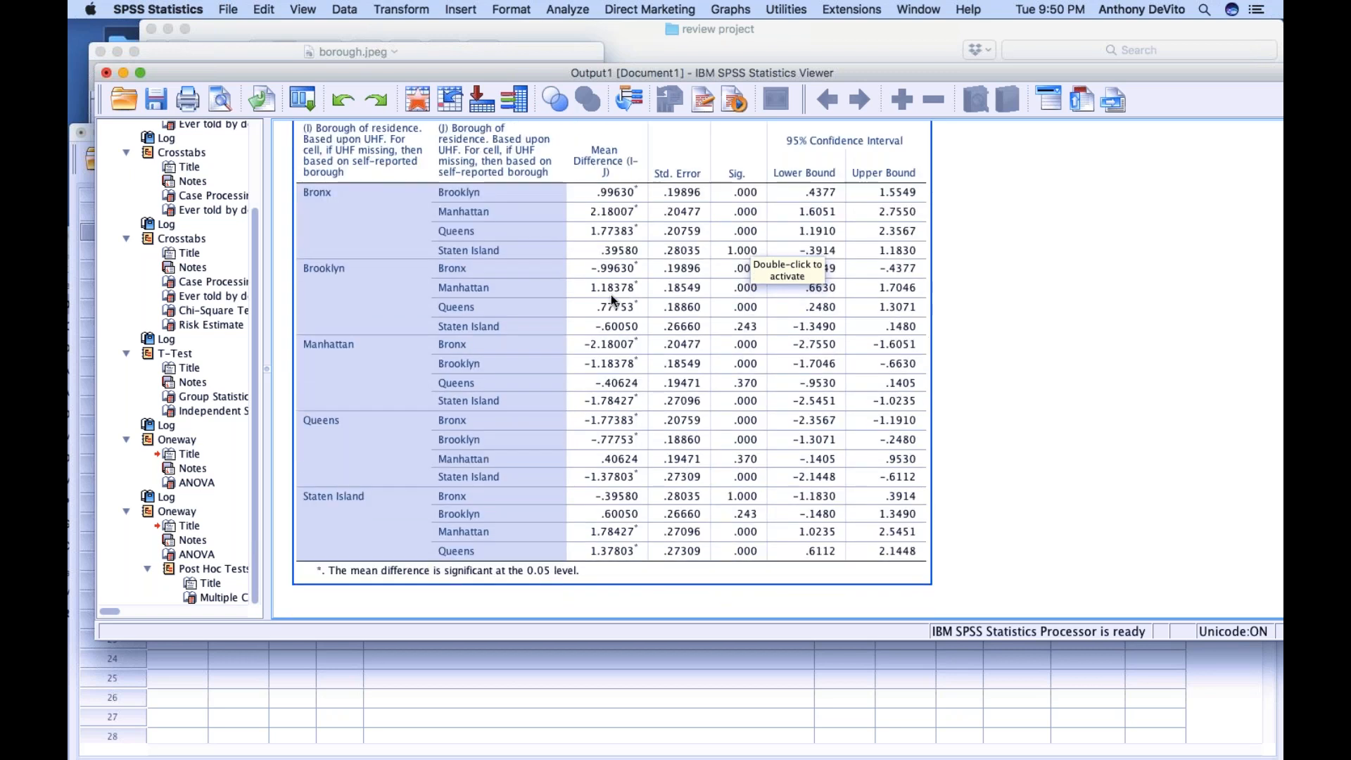
pyautogui.scroll(10, 611, 294)
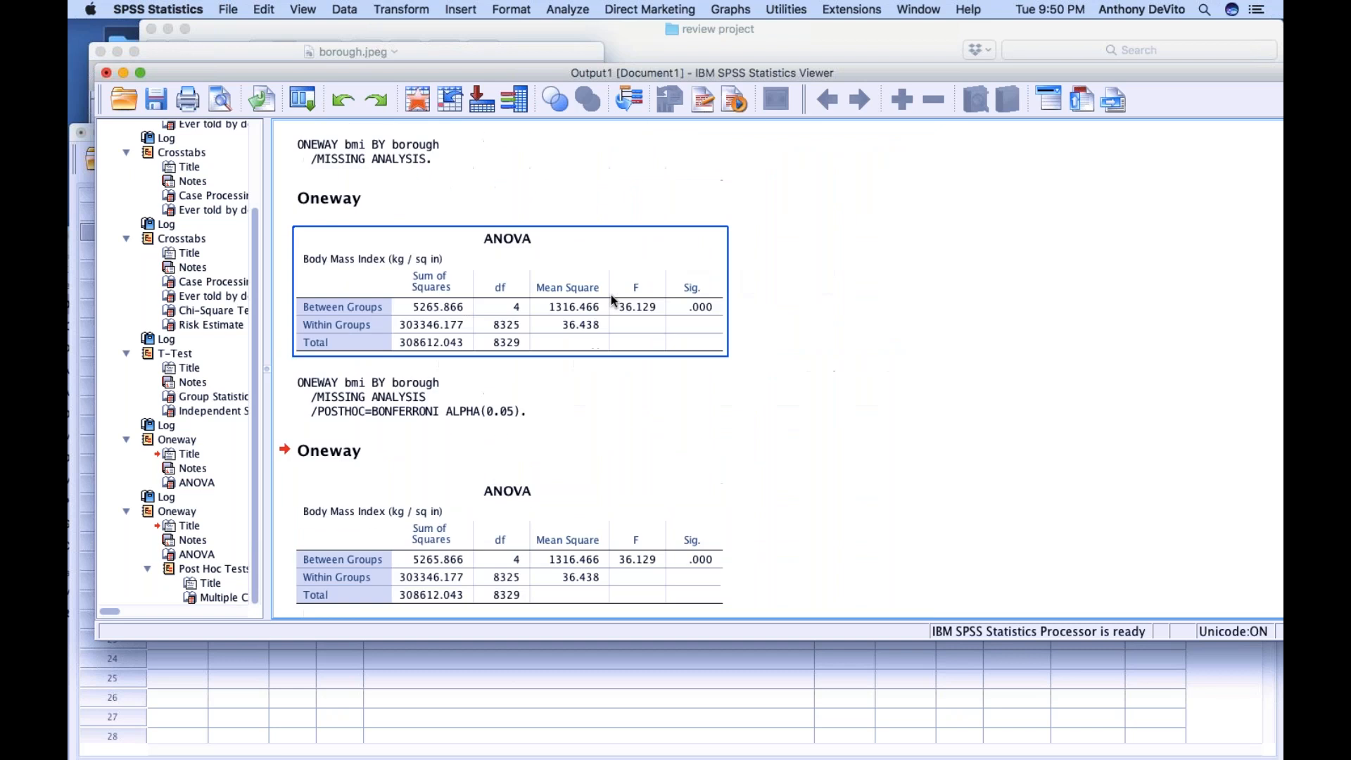
# Run Explore with Body Mass Index as the dependent variable and borough of residence as the factor, displaying both statistics and plots
pyautogui.click(563, 7)
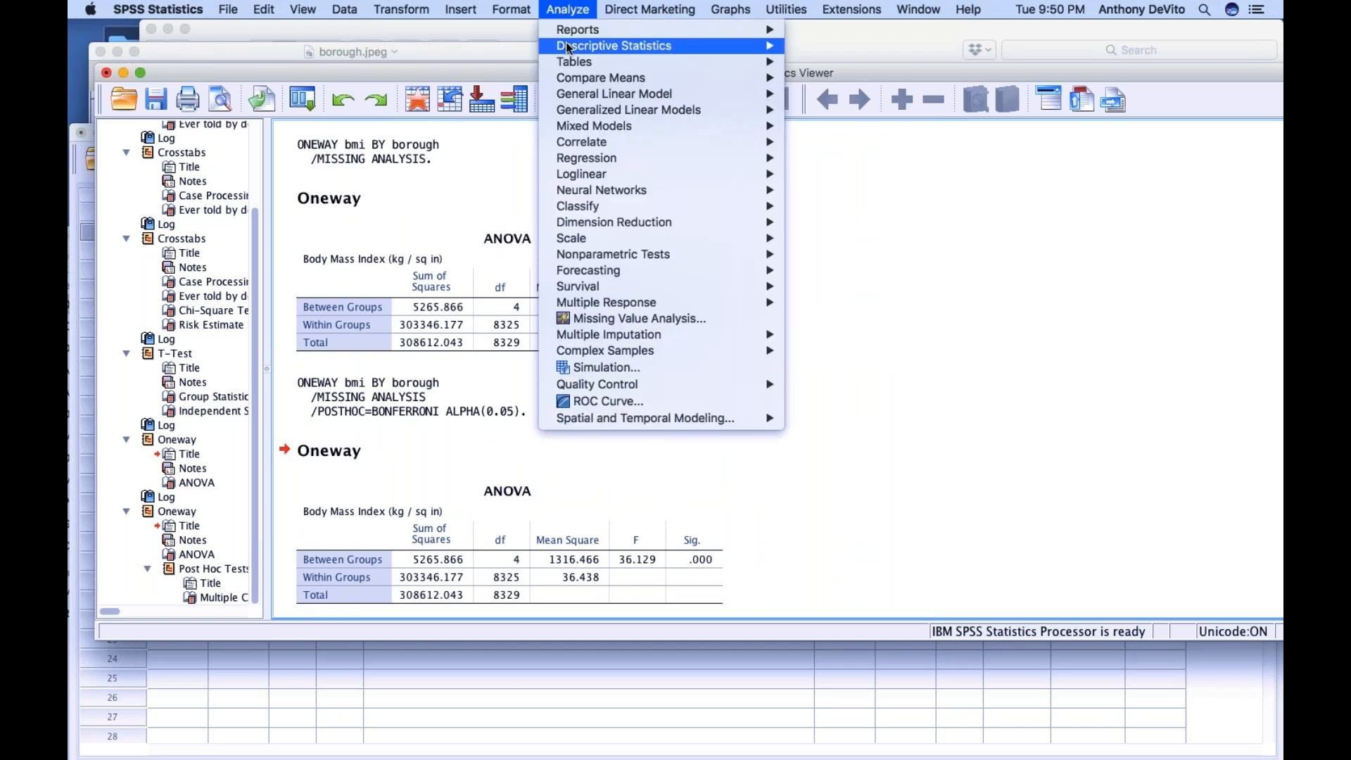
pyautogui.moveTo(767, 51)
pyautogui.click(818, 81)
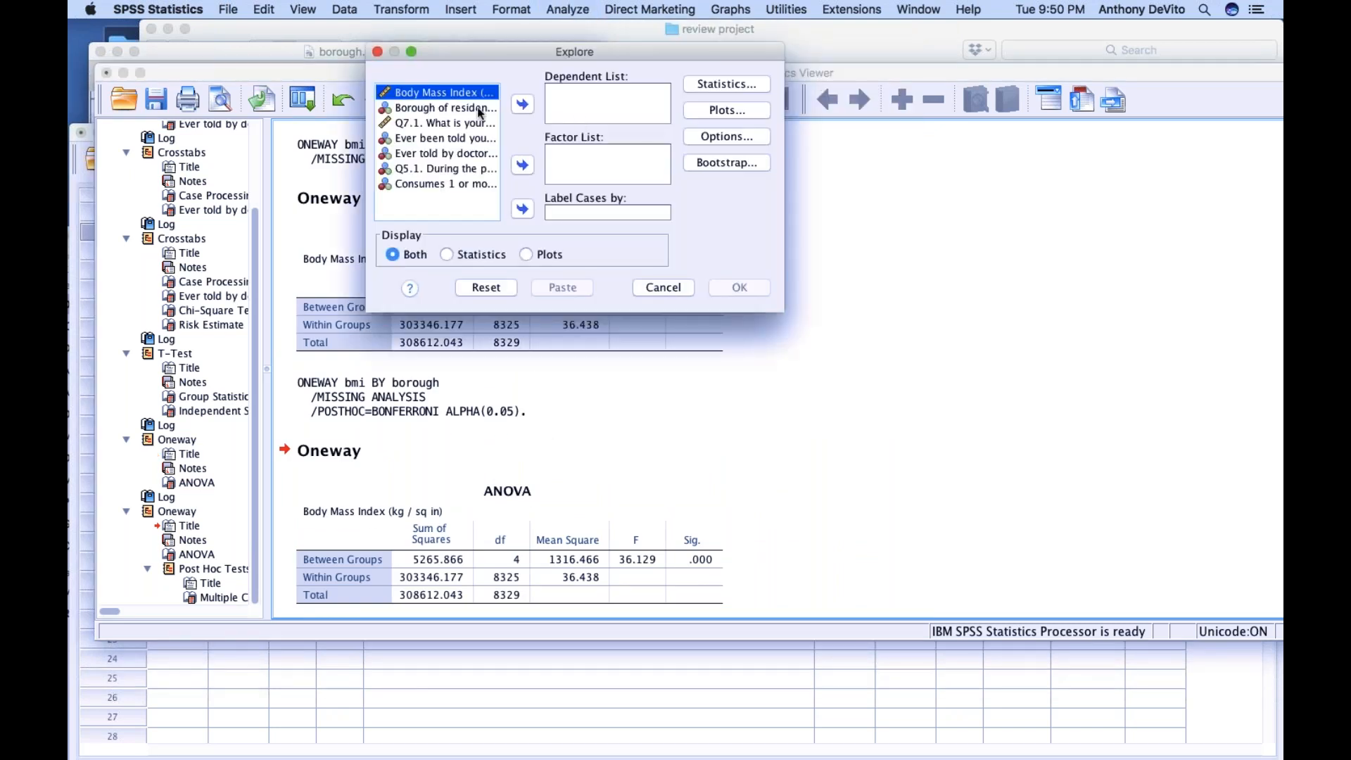
pyautogui.click(518, 104)
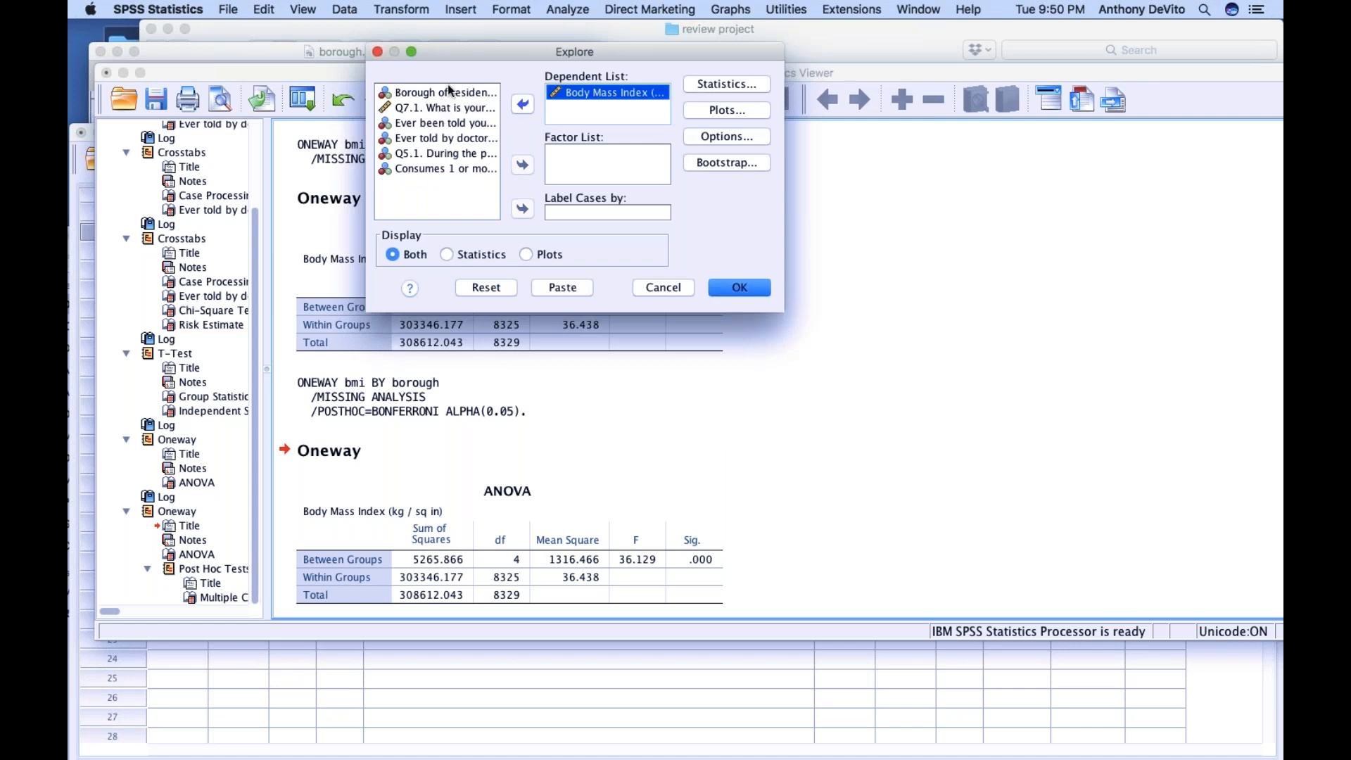
pyautogui.click(426, 92)
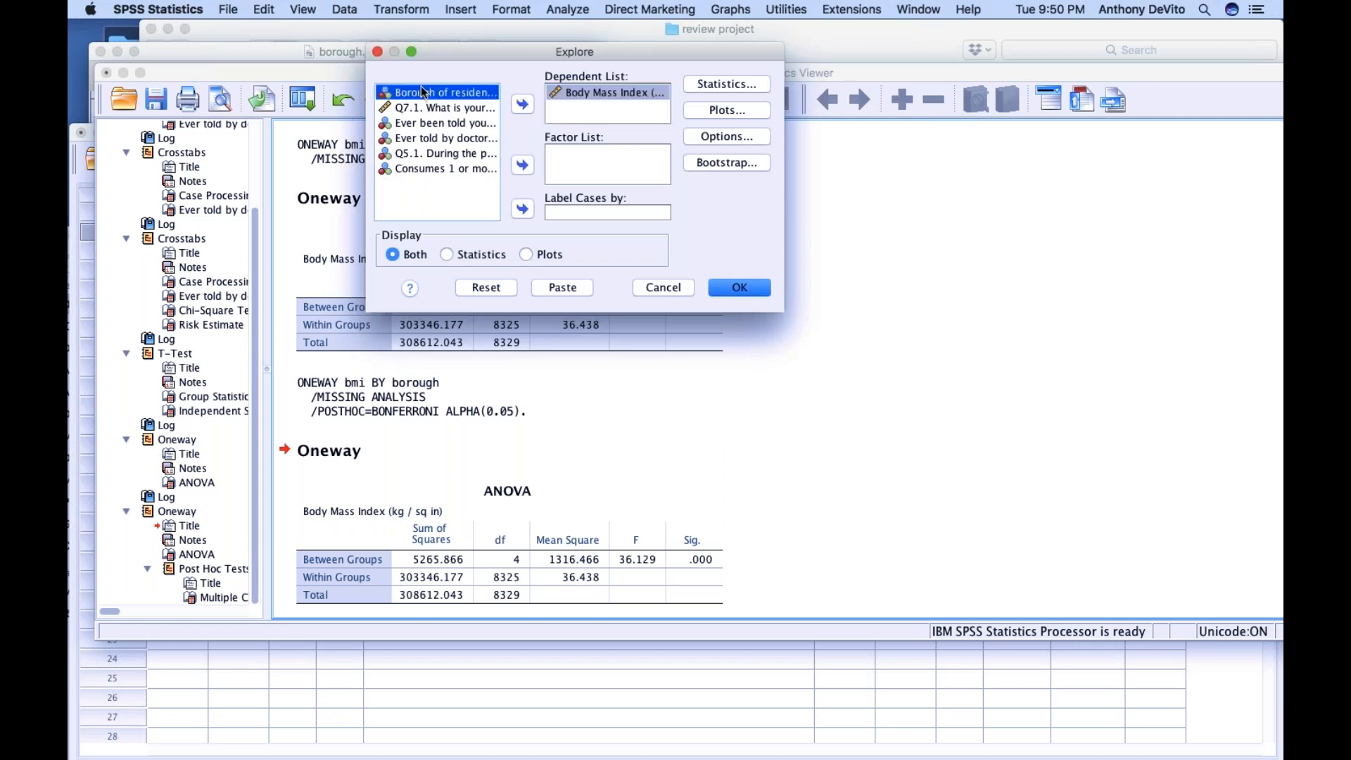
pyautogui.click(522, 166)
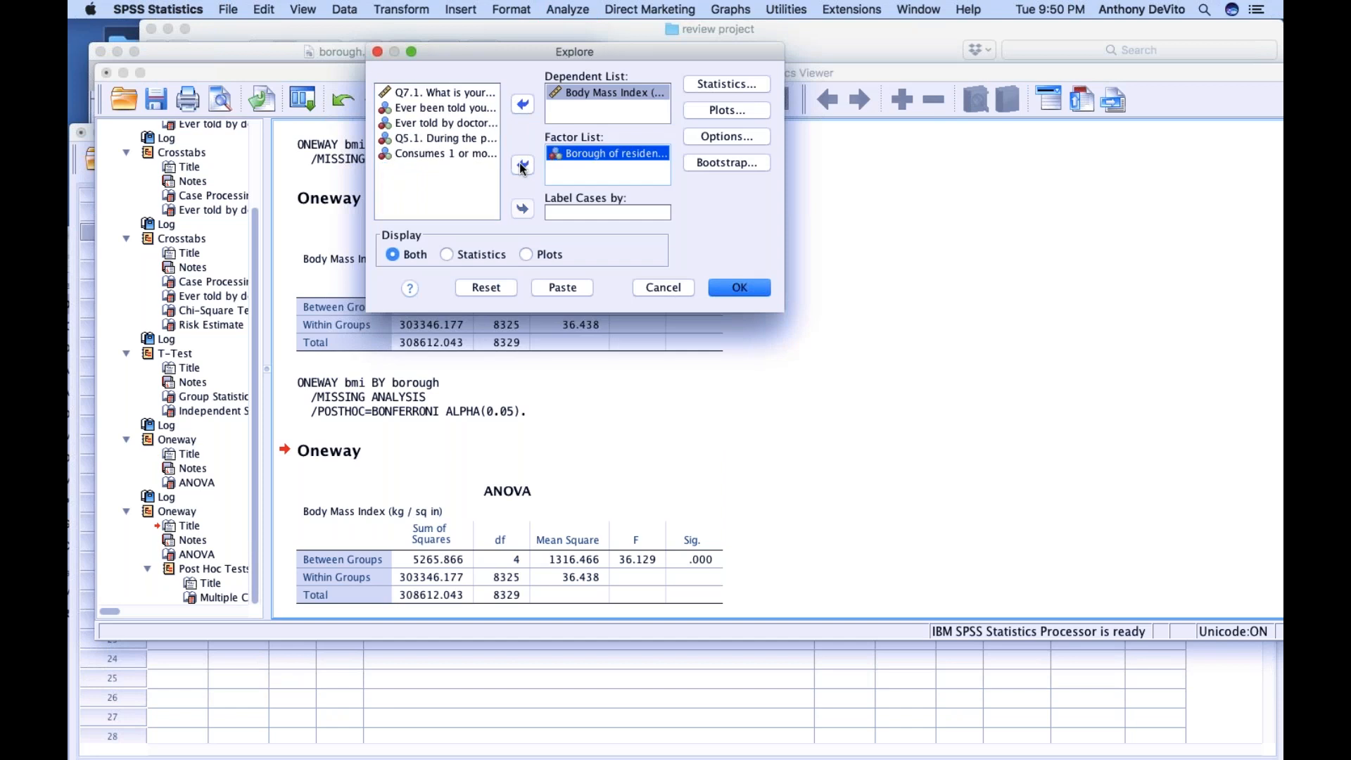
pyautogui.click(737, 289)
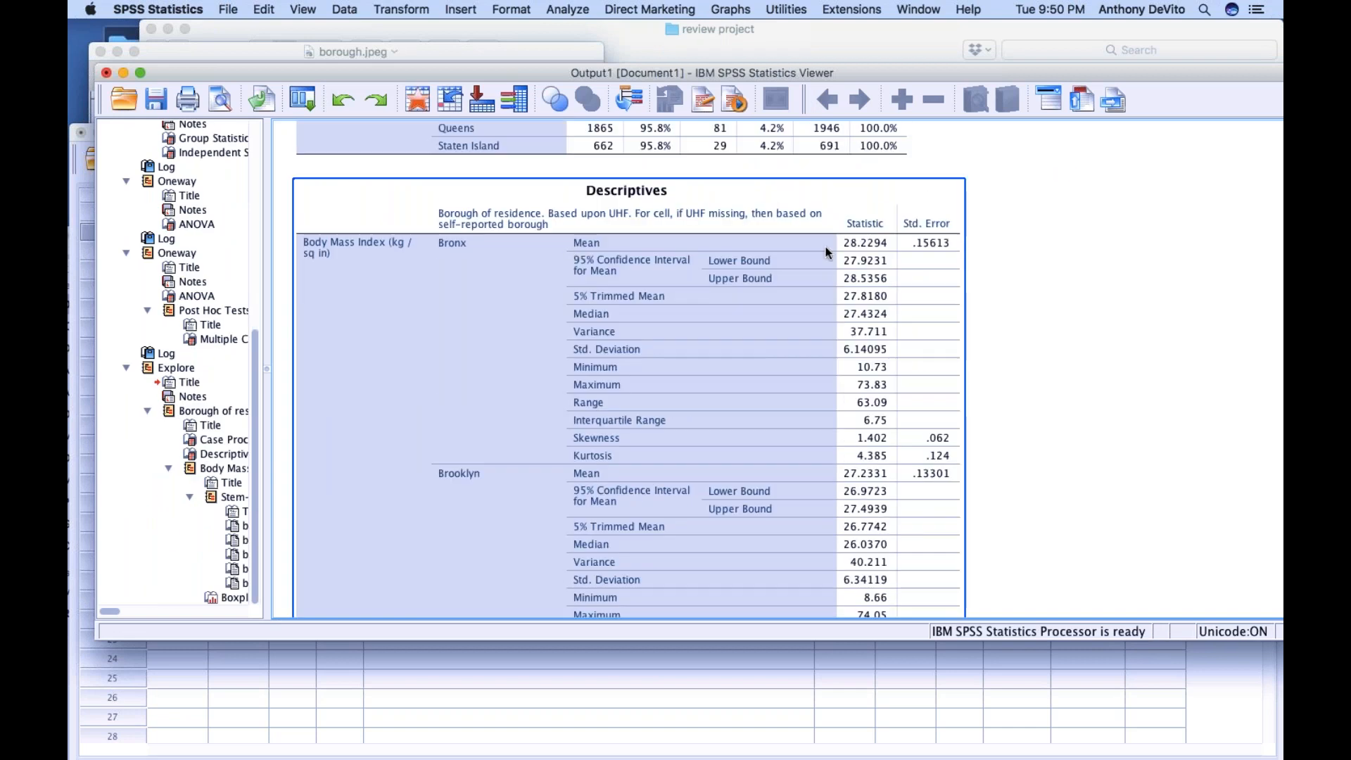
# Compare the mean BMI of the five boroughs in the Explore Descriptives table
pyautogui.scroll(-5, 864, 412)
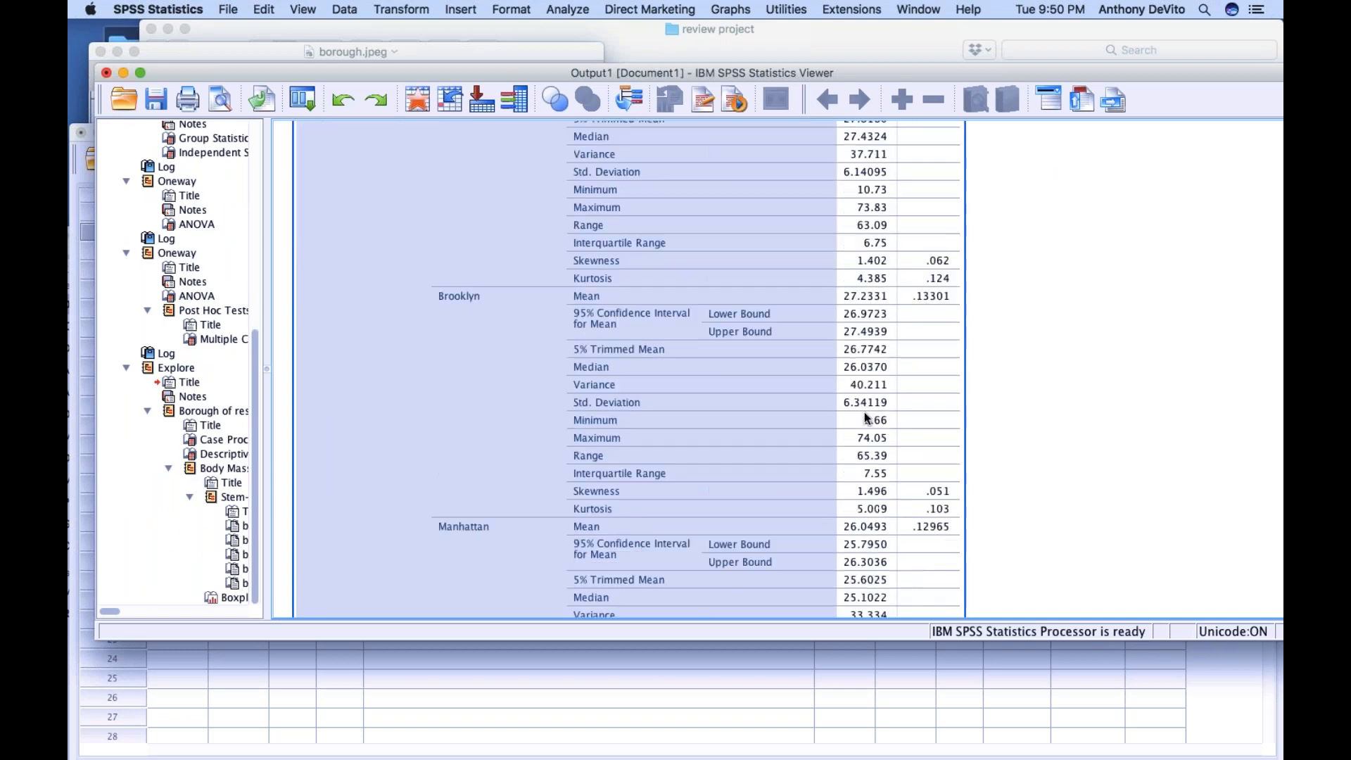
pyautogui.scroll(-6, 873, 352)
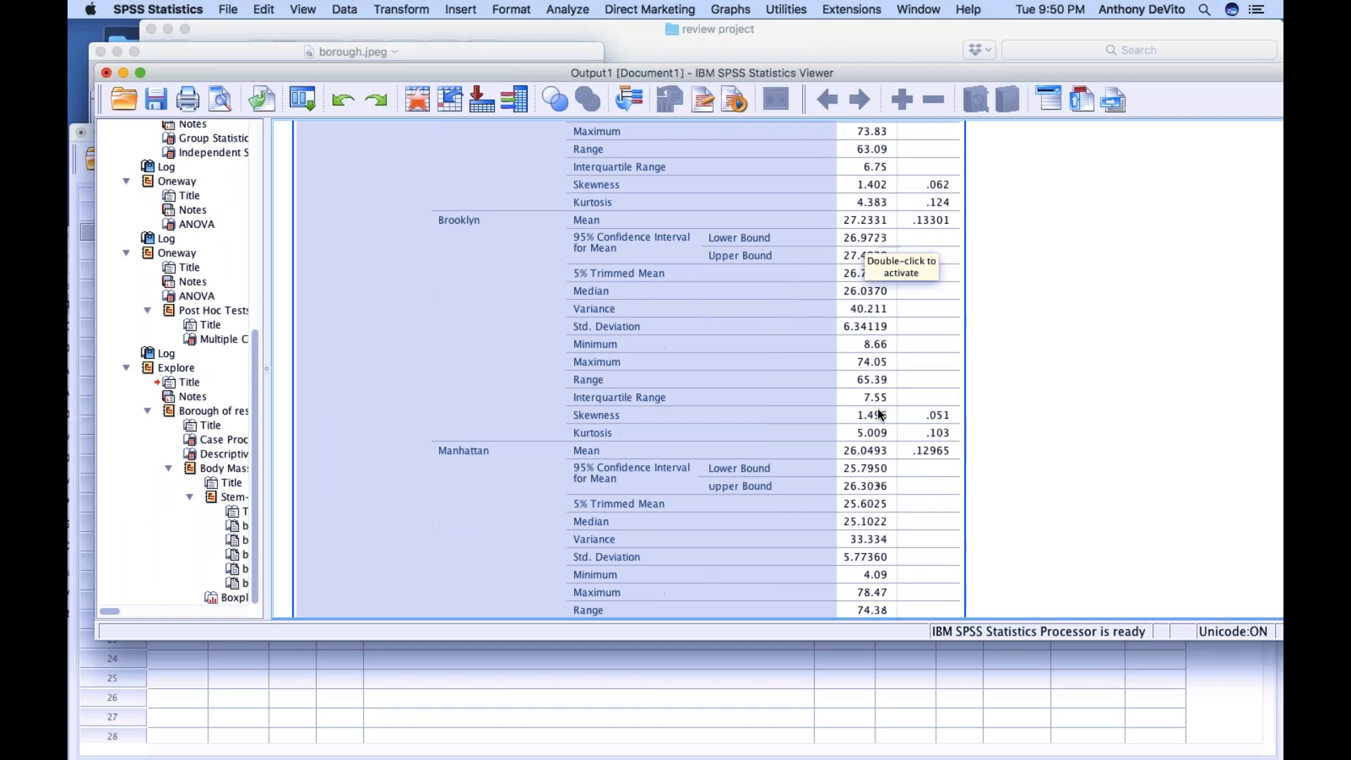
pyautogui.scroll(-5, 830, 290)
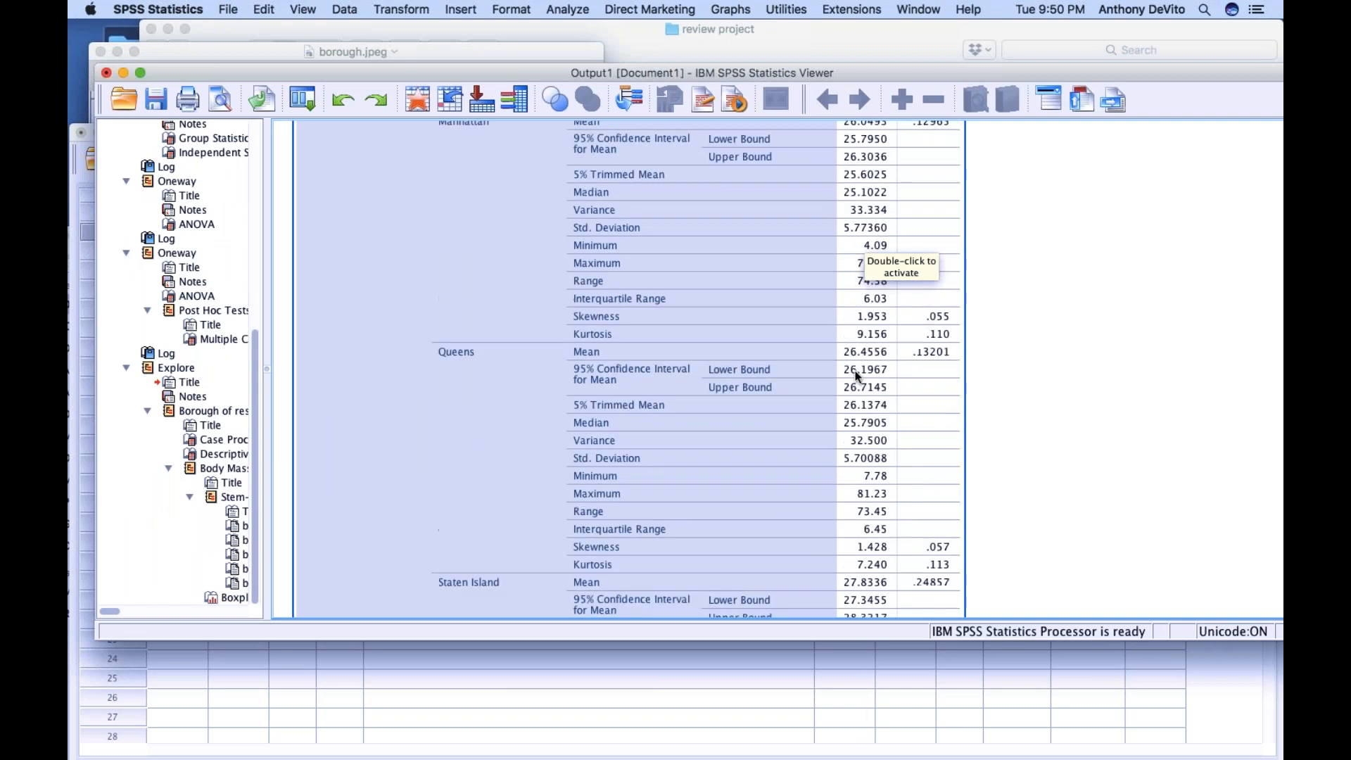
pyautogui.scroll(1, 865, 367)
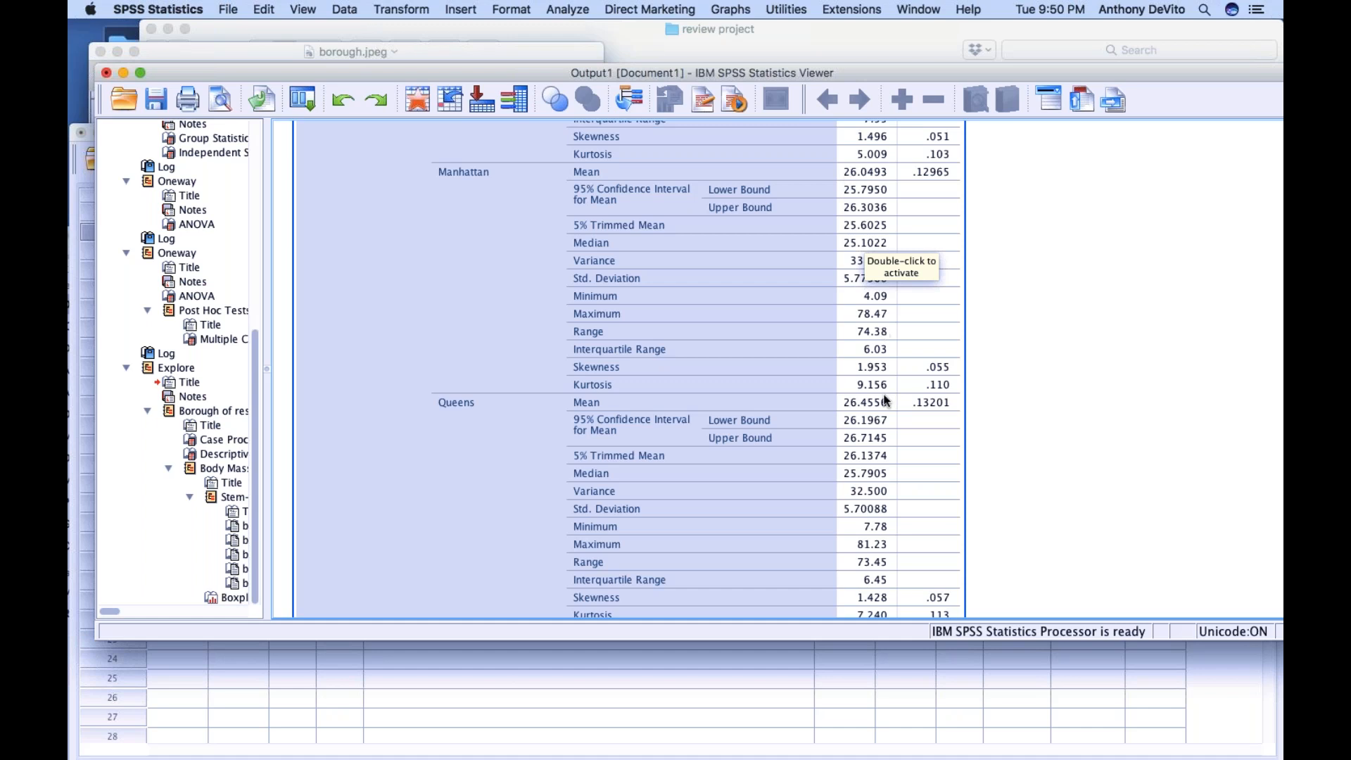
pyautogui.scroll(-5, 865, 432)
pyautogui.scroll(-1, 864, 432)
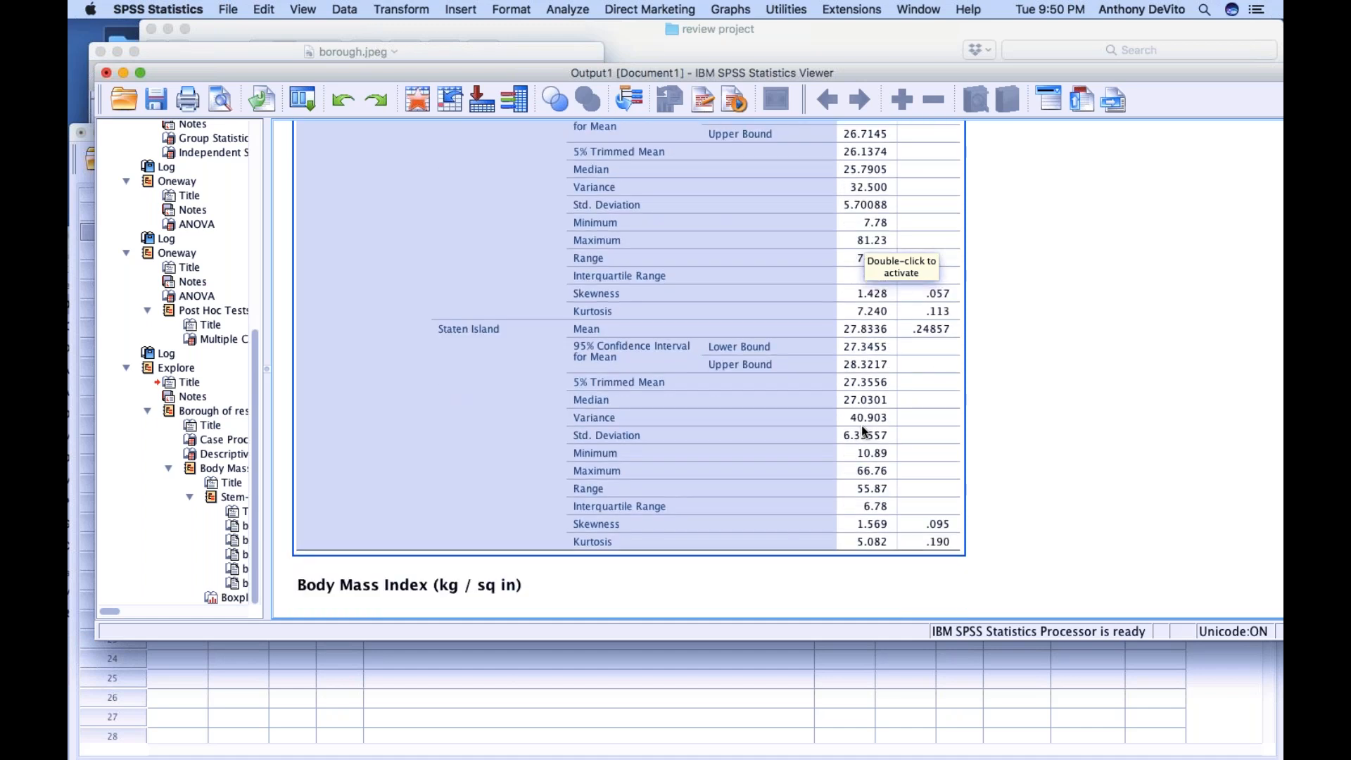
pyautogui.scroll(3, 885, 361)
pyautogui.scroll(3, 885, 361)
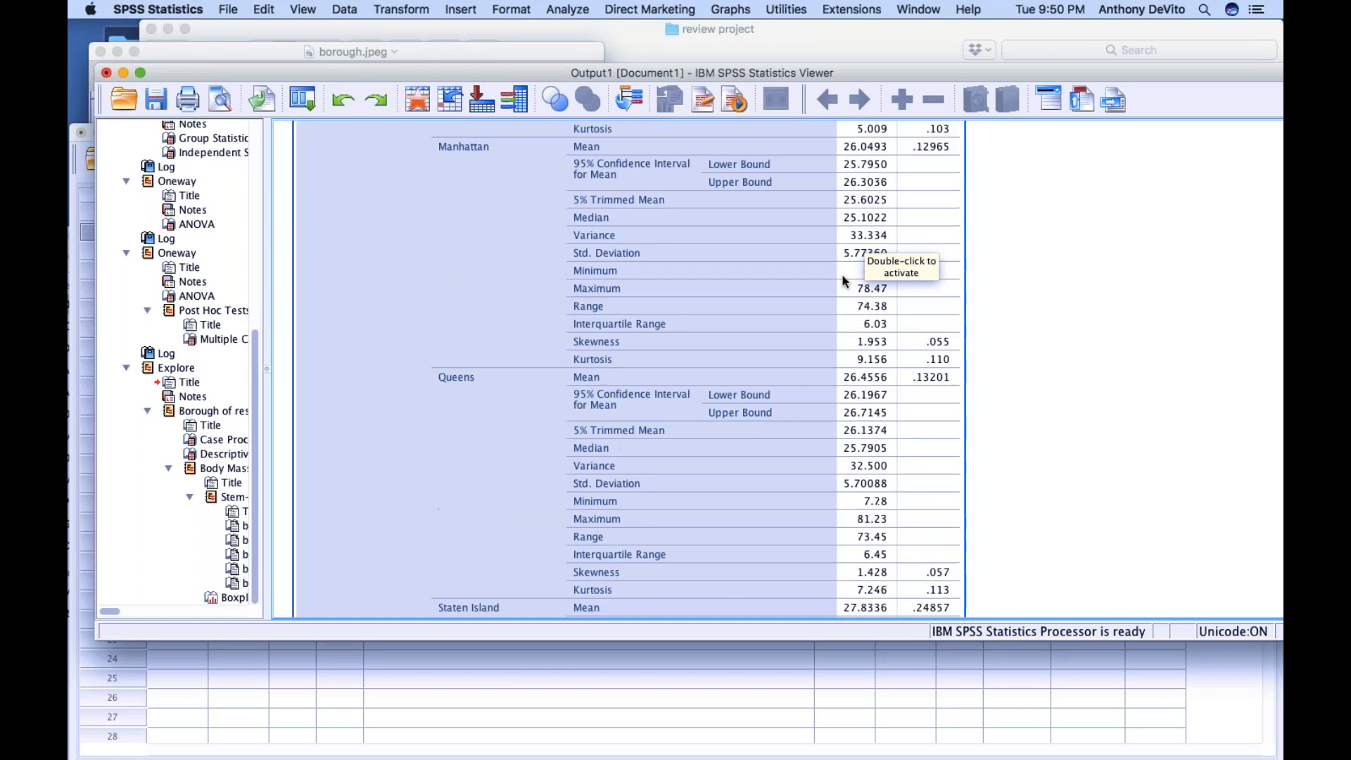
pyautogui.scroll(9, 857, 373)
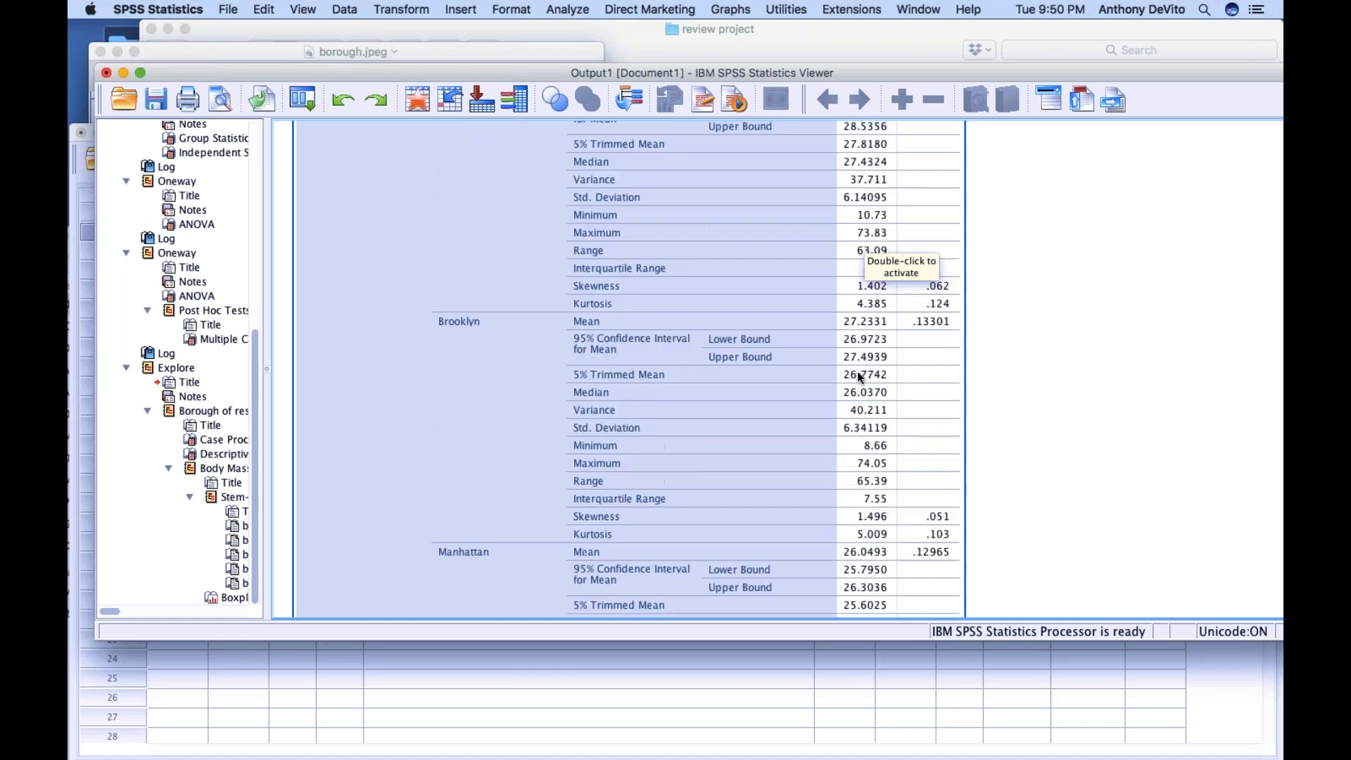
pyautogui.scroll(1, 859, 378)
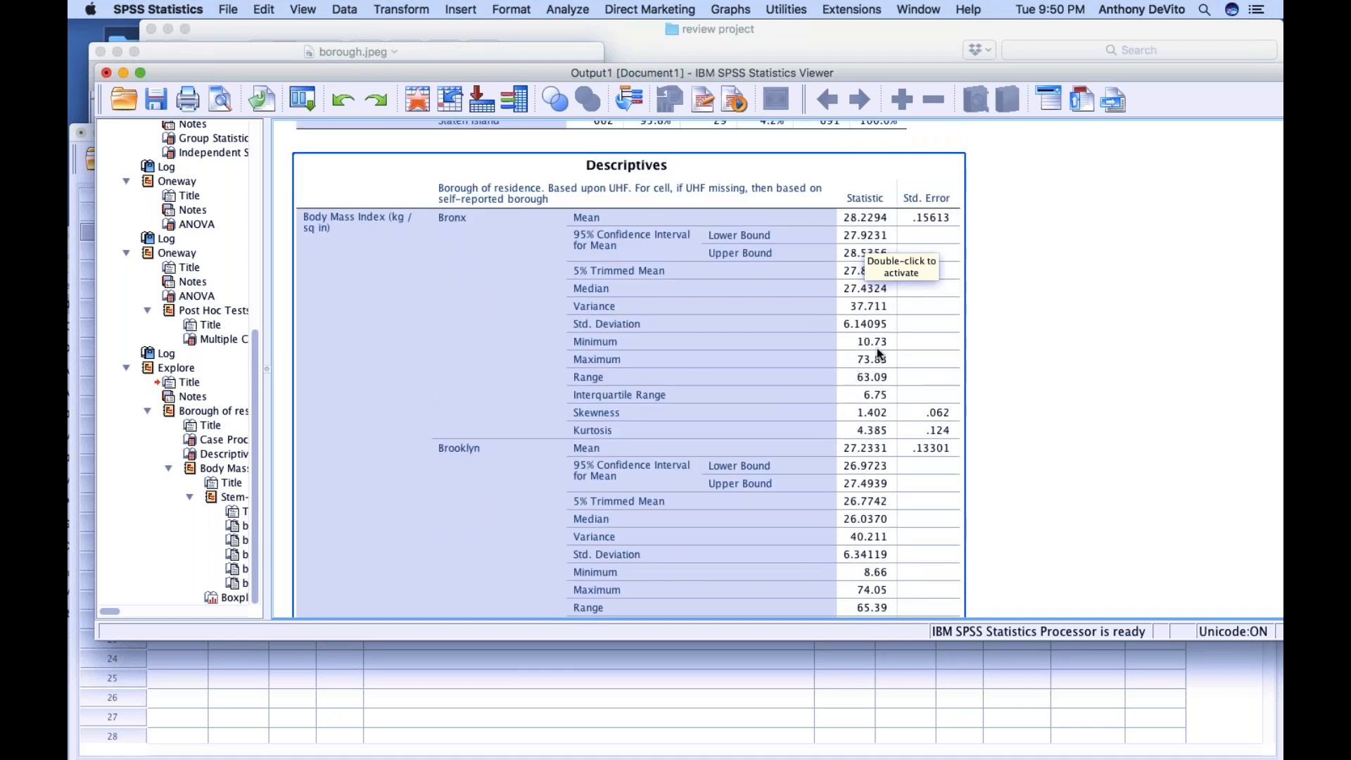
pyautogui.scroll(-10, 852, 388)
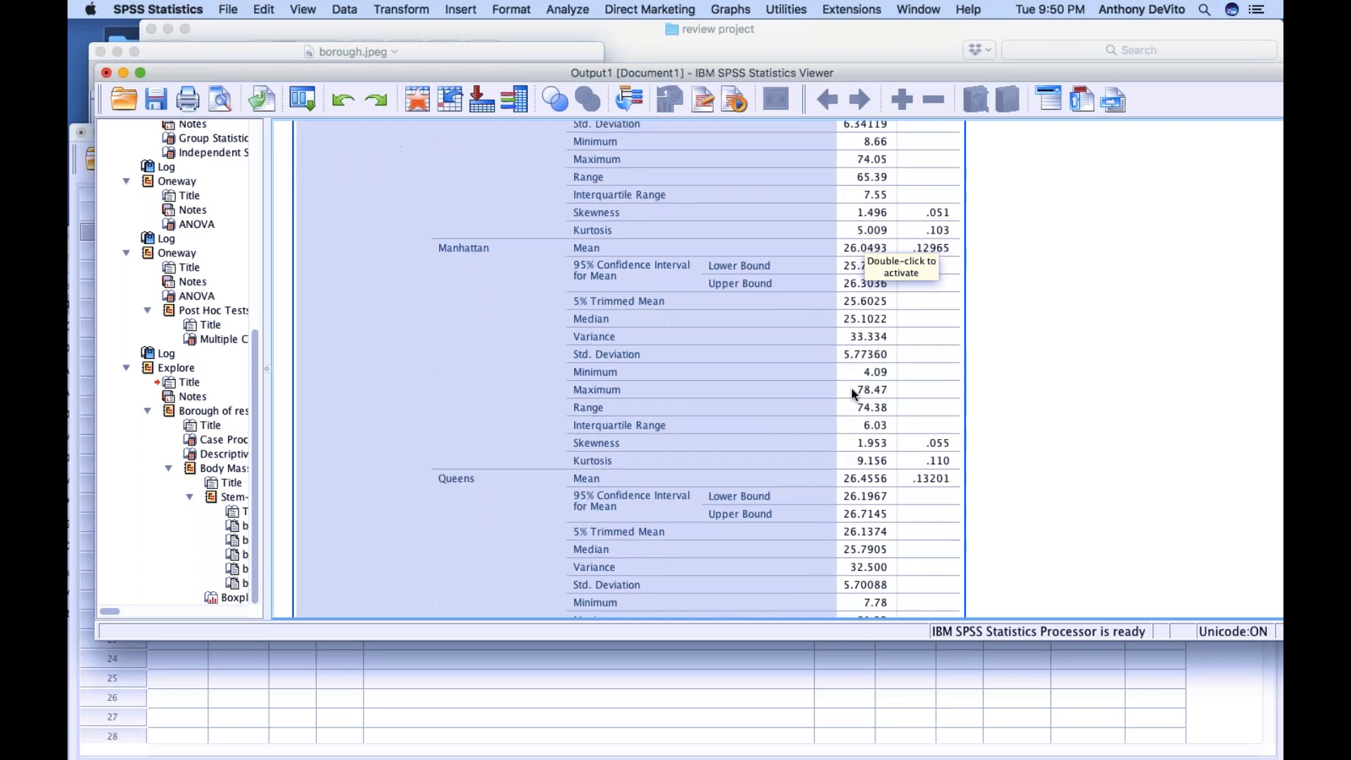
# Review the BMI stem-and-leaf plots for the boroughs and the boxplot of BMI by borough
pyautogui.scroll(-15, 852, 393)
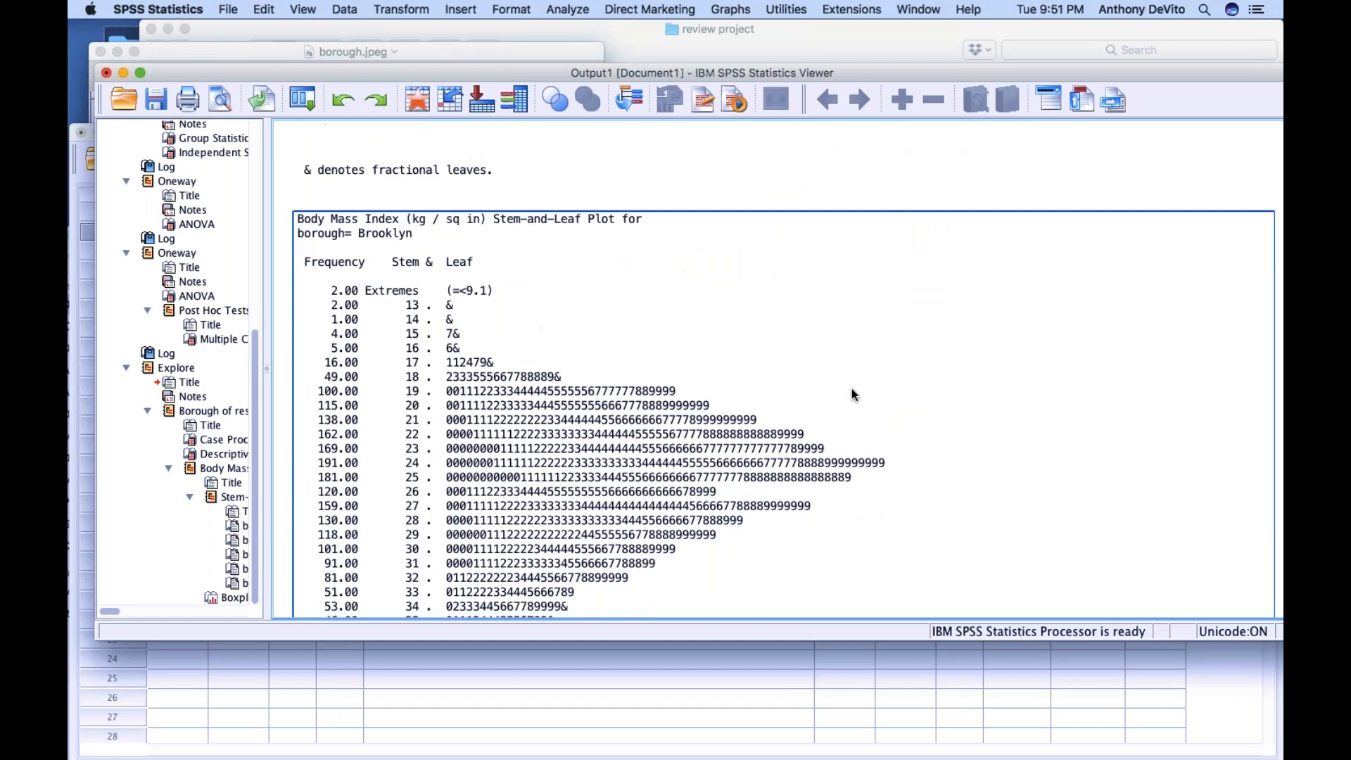
pyautogui.scroll(-15, 851, 396)
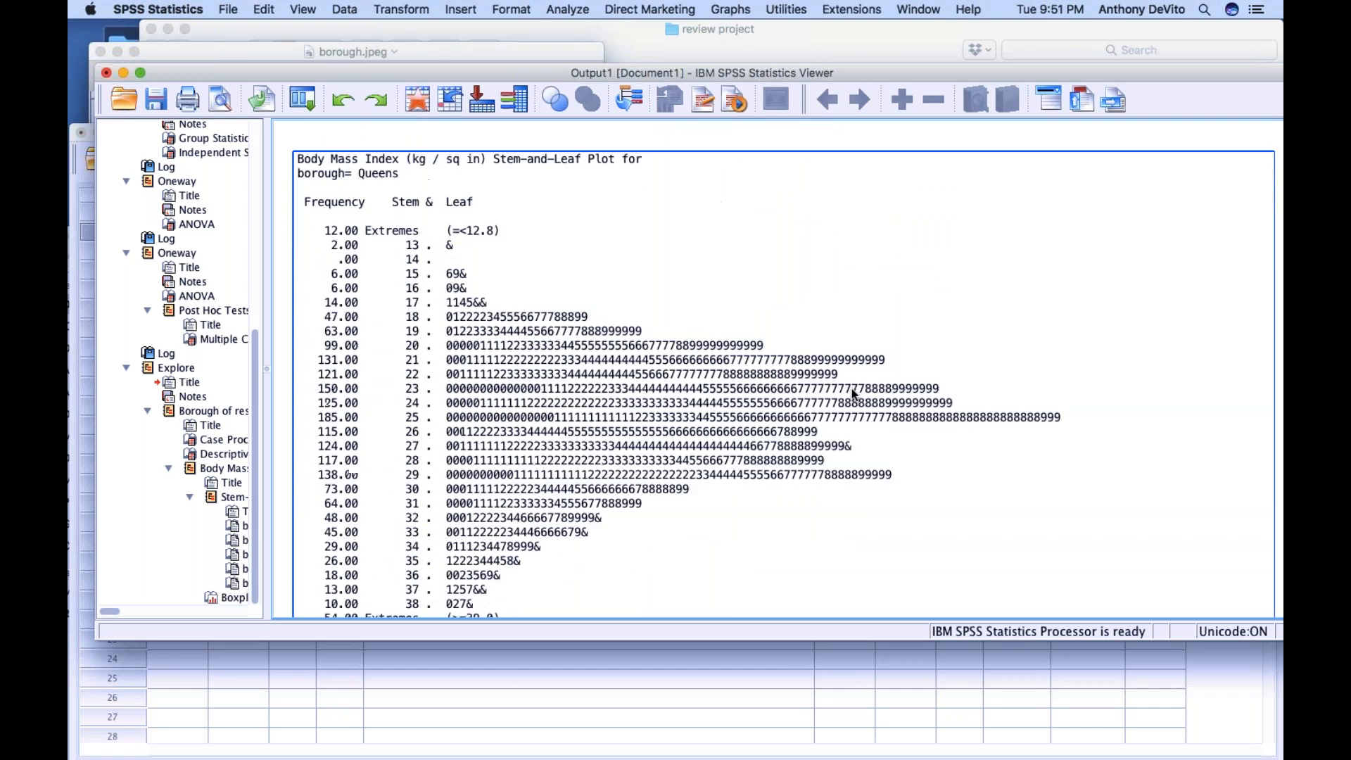
pyautogui.scroll(-8, 852, 388)
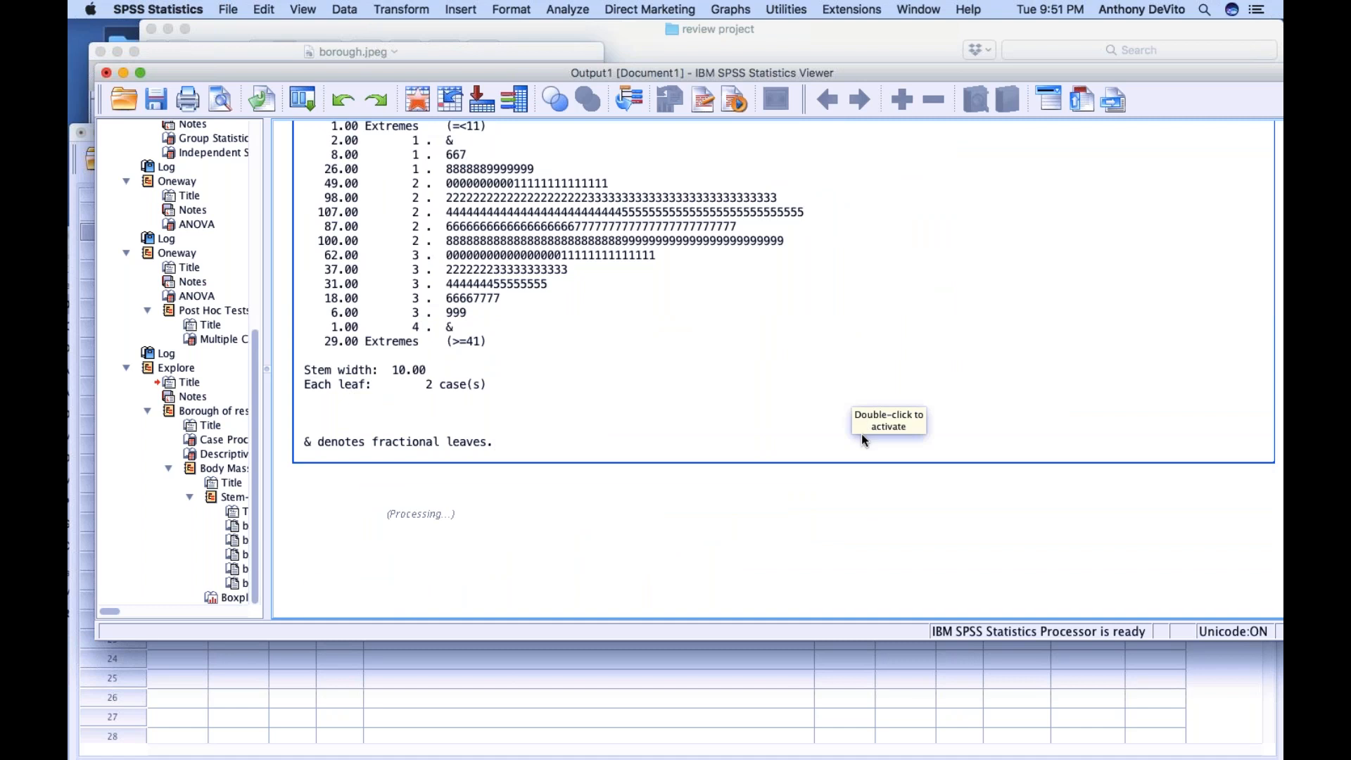
pyautogui.scroll(-6, 862, 433)
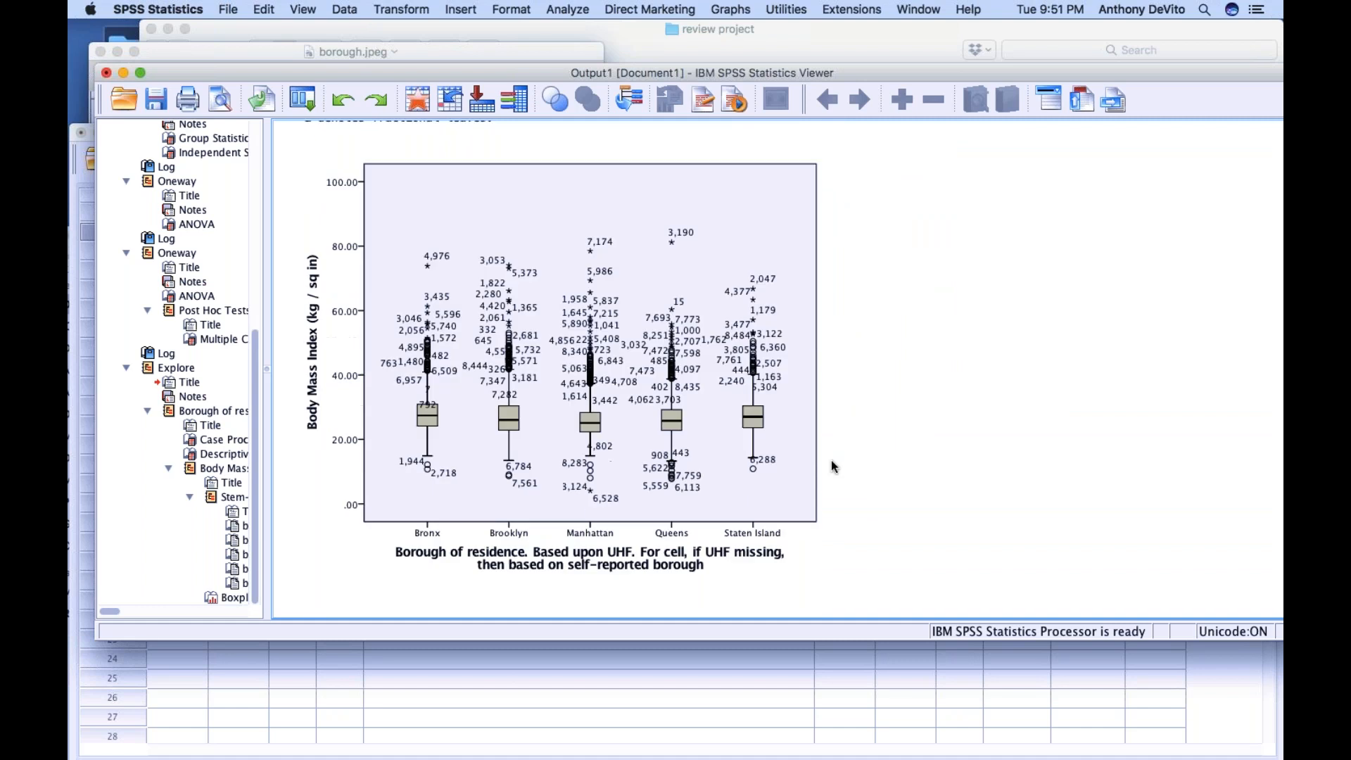
# Recheck the Explore output for BMI by borough, from the boxplot and stem-and-leaf plots back to the Descriptives and Case Processing Summary tables
pyautogui.click(656, 443)
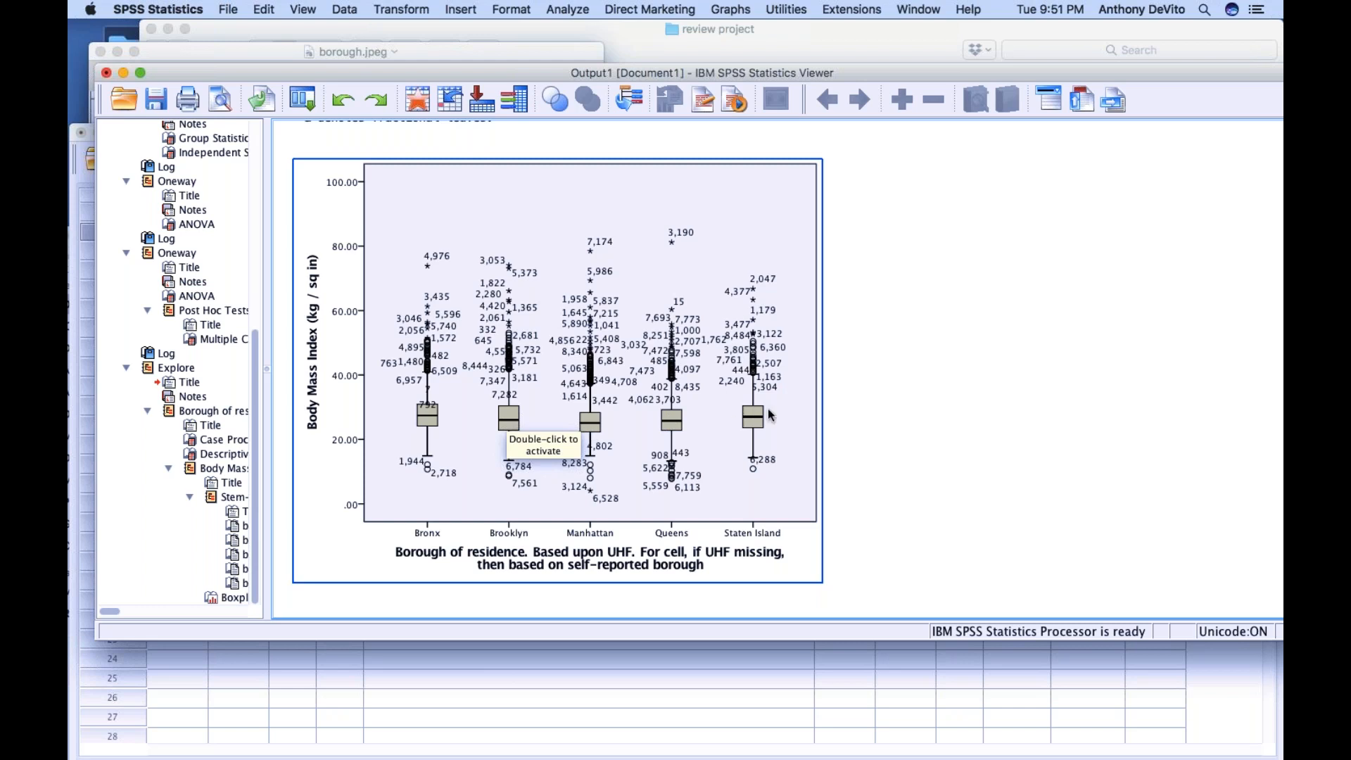
pyautogui.scroll(20, 767, 408)
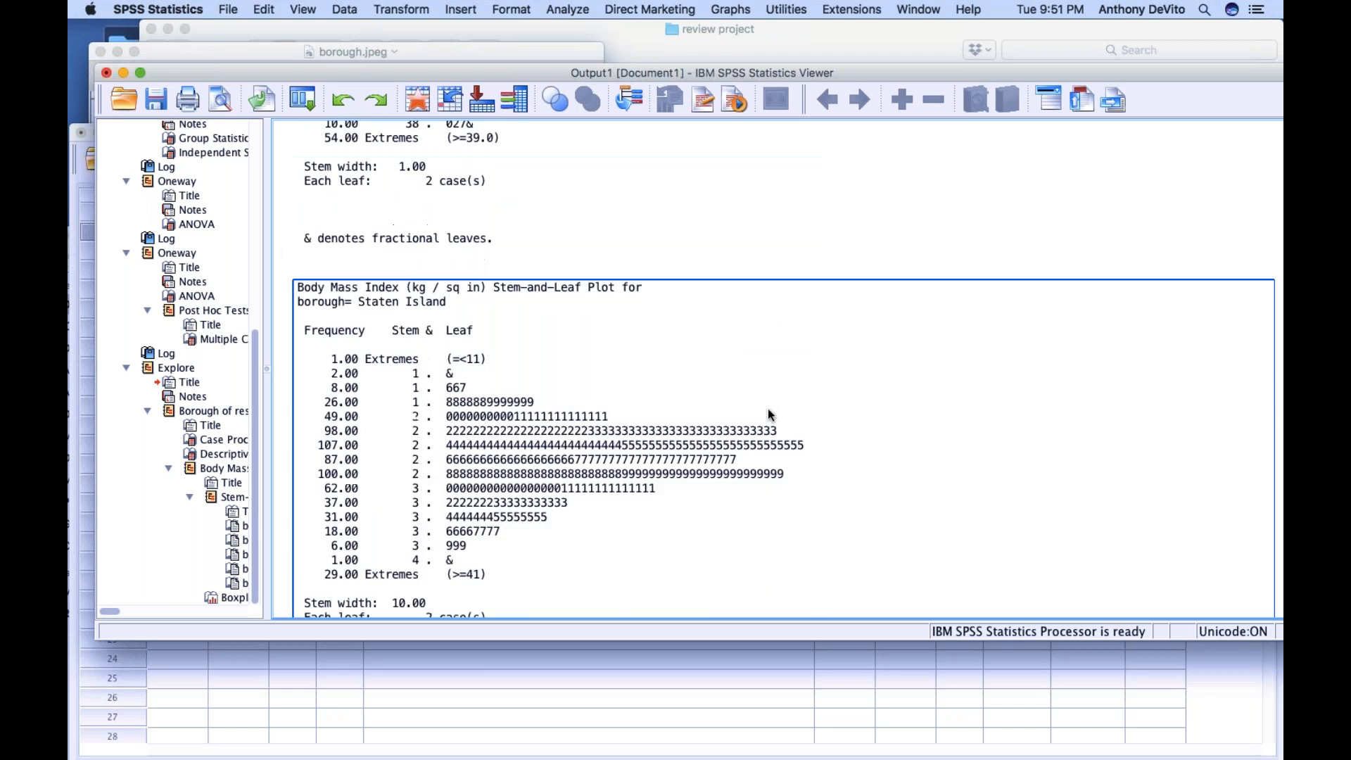
pyautogui.scroll(15, 769, 416)
pyautogui.scroll(-5, 769, 415)
pyautogui.scroll(3, 768, 415)
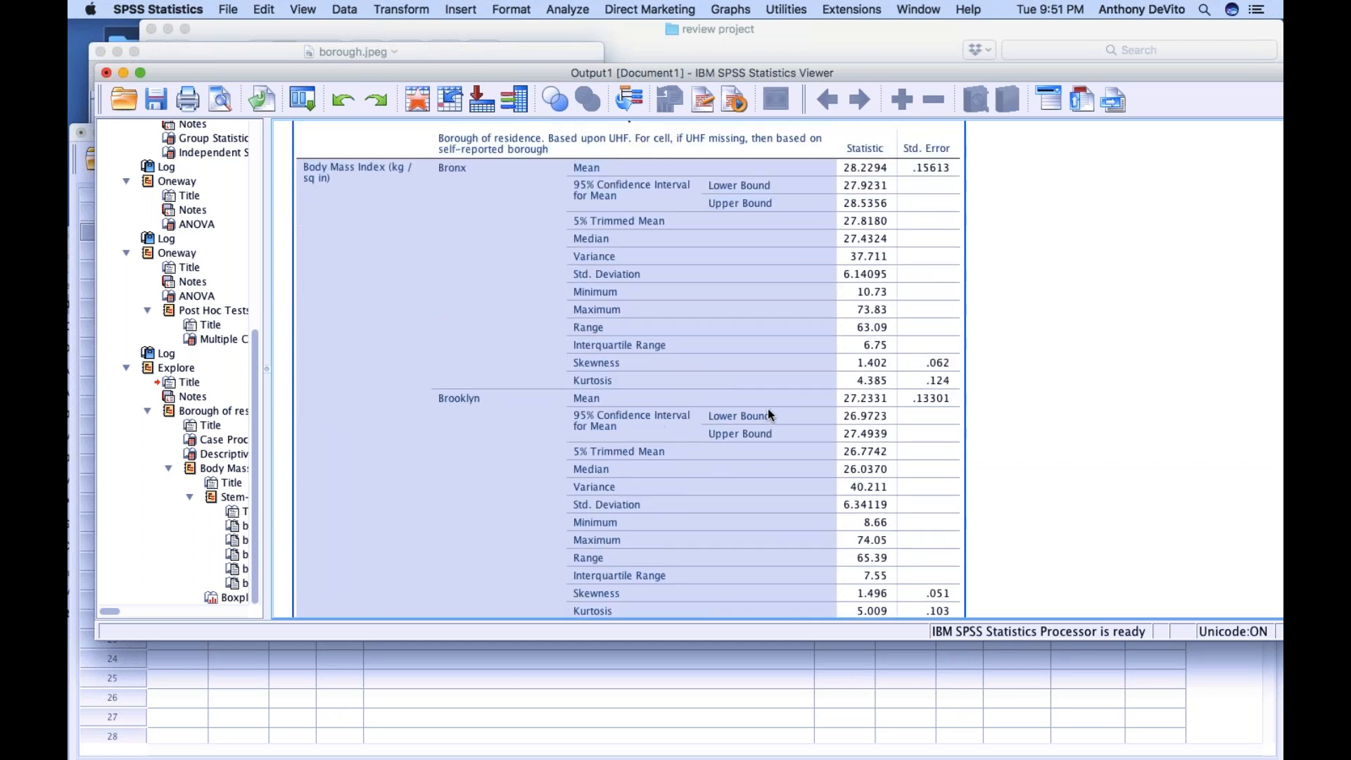
pyautogui.scroll(-3, 679, 331)
pyautogui.scroll(6, 673, 356)
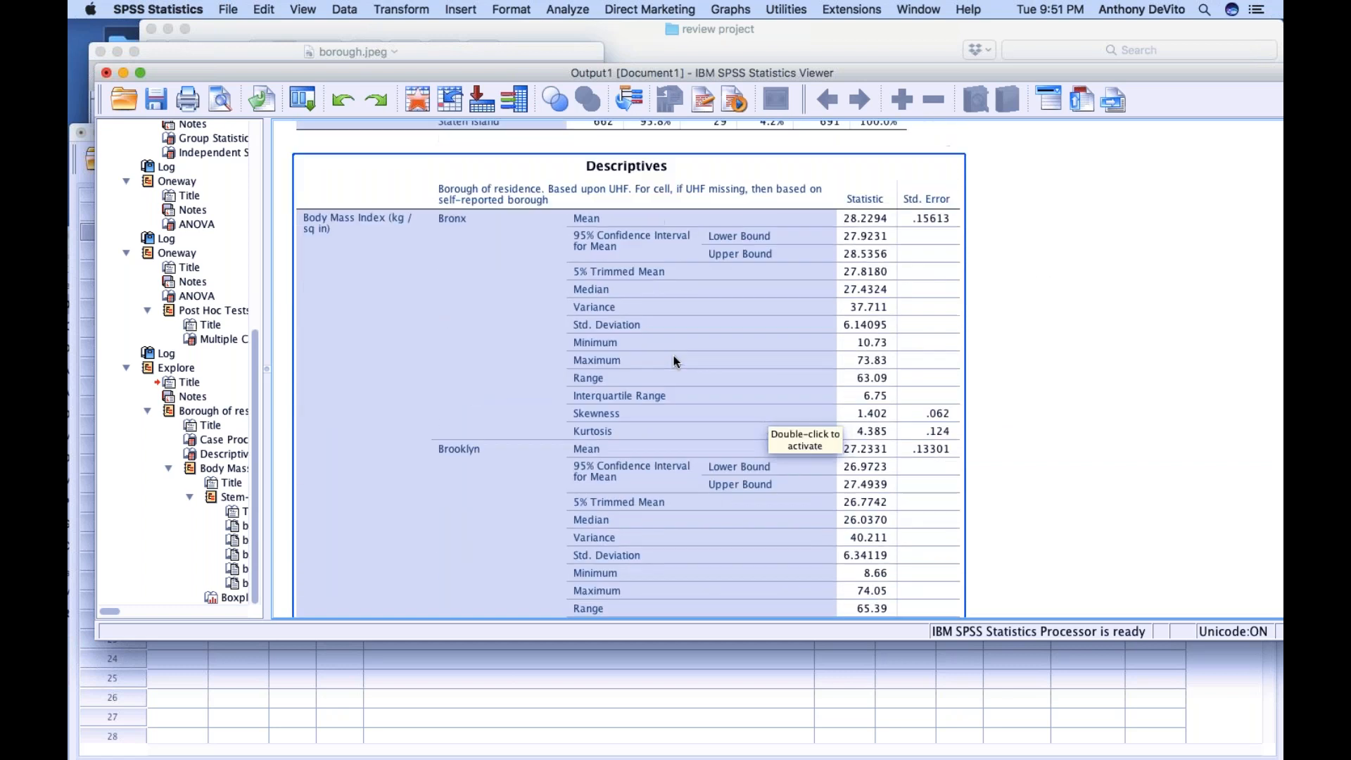
pyautogui.scroll(-3, 628, 288)
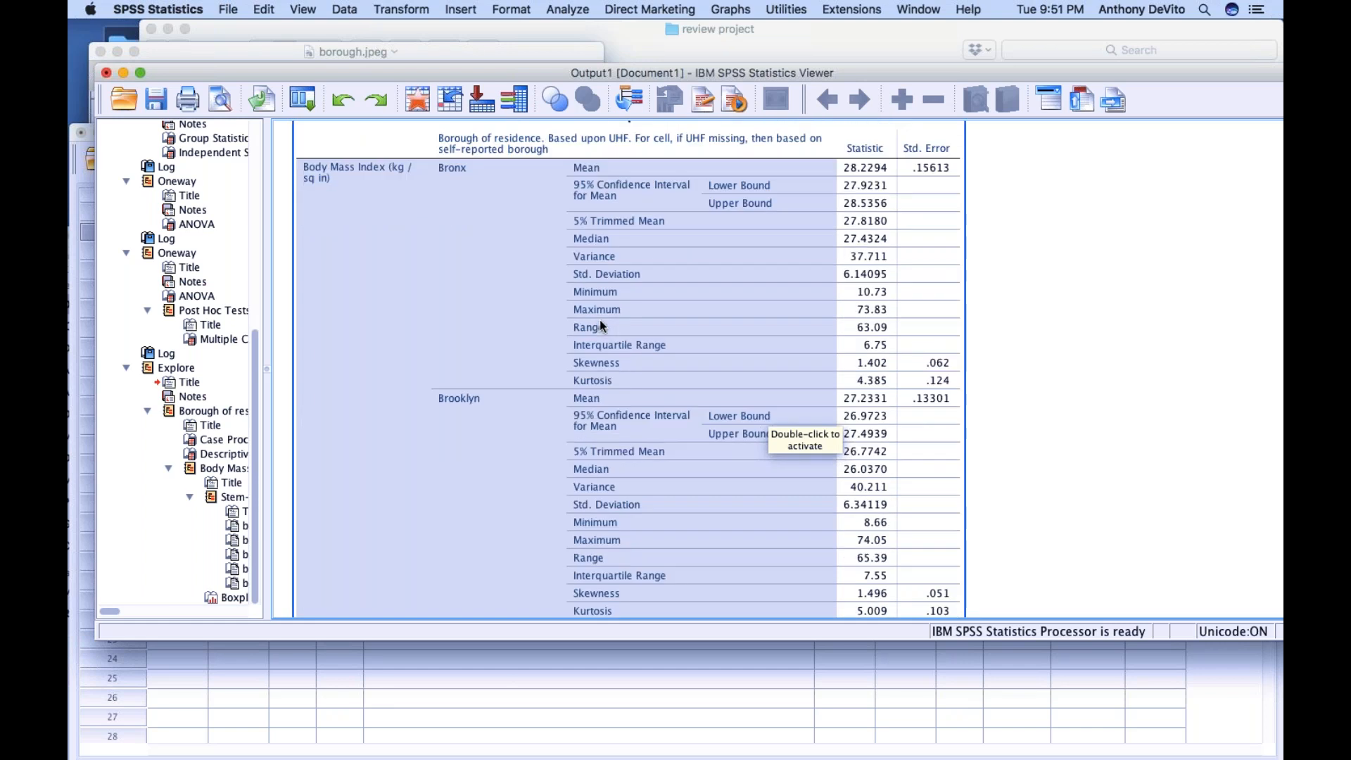
pyautogui.scroll(-4, 601, 326)
pyautogui.scroll(5, 599, 319)
pyautogui.scroll(5, 574, 293)
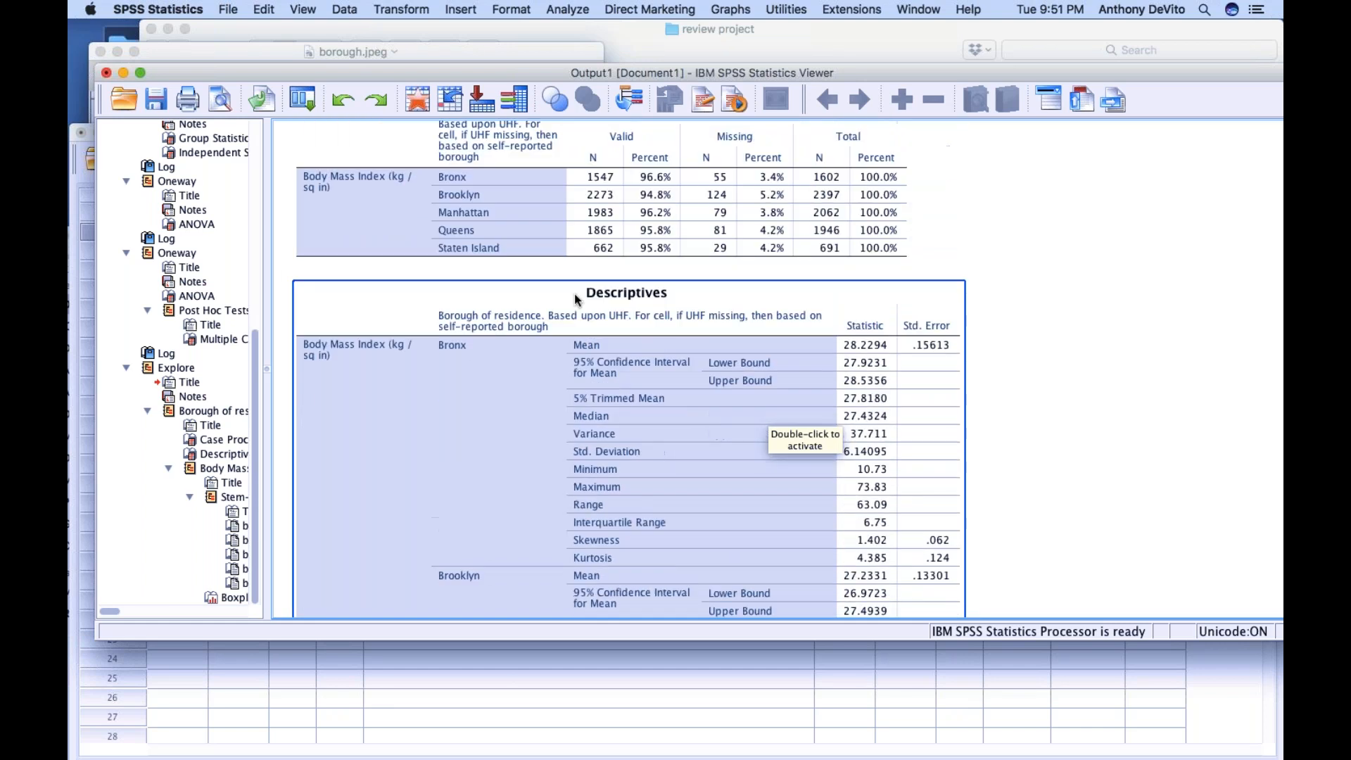
pyautogui.scroll(3, 597, 377)
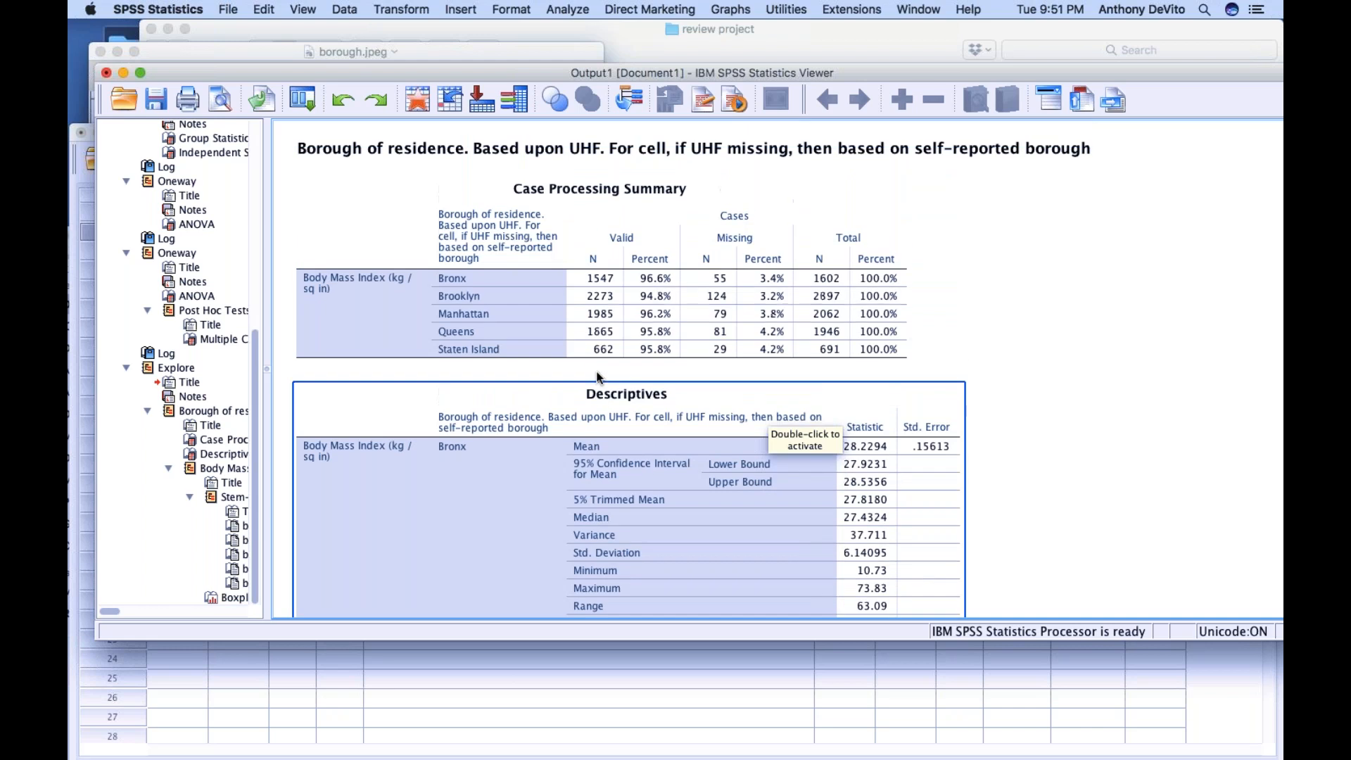
pyautogui.scroll(-20, 597, 377)
pyautogui.scroll(20, 597, 377)
# Review the Bonferroni pairwise borough comparisons of mean BMI again, including their significance and confidence intervals
pyautogui.scroll(15, 597, 377)
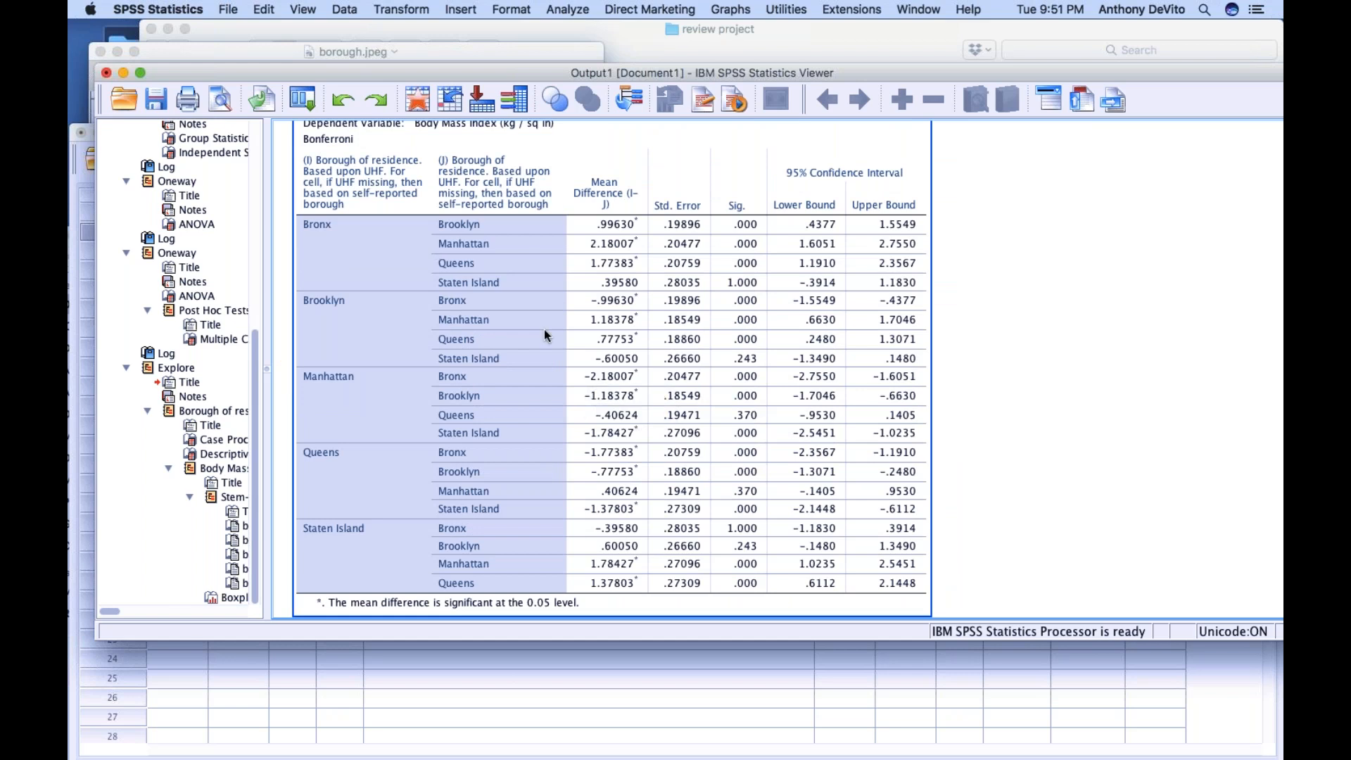
pyautogui.scroll(-10, 543, 335)
pyautogui.scroll(9, 543, 335)
pyautogui.scroll(-2, 546, 336)
pyautogui.scroll(3, 547, 335)
pyautogui.scroll(3, 544, 330)
pyautogui.scroll(-5, 544, 330)
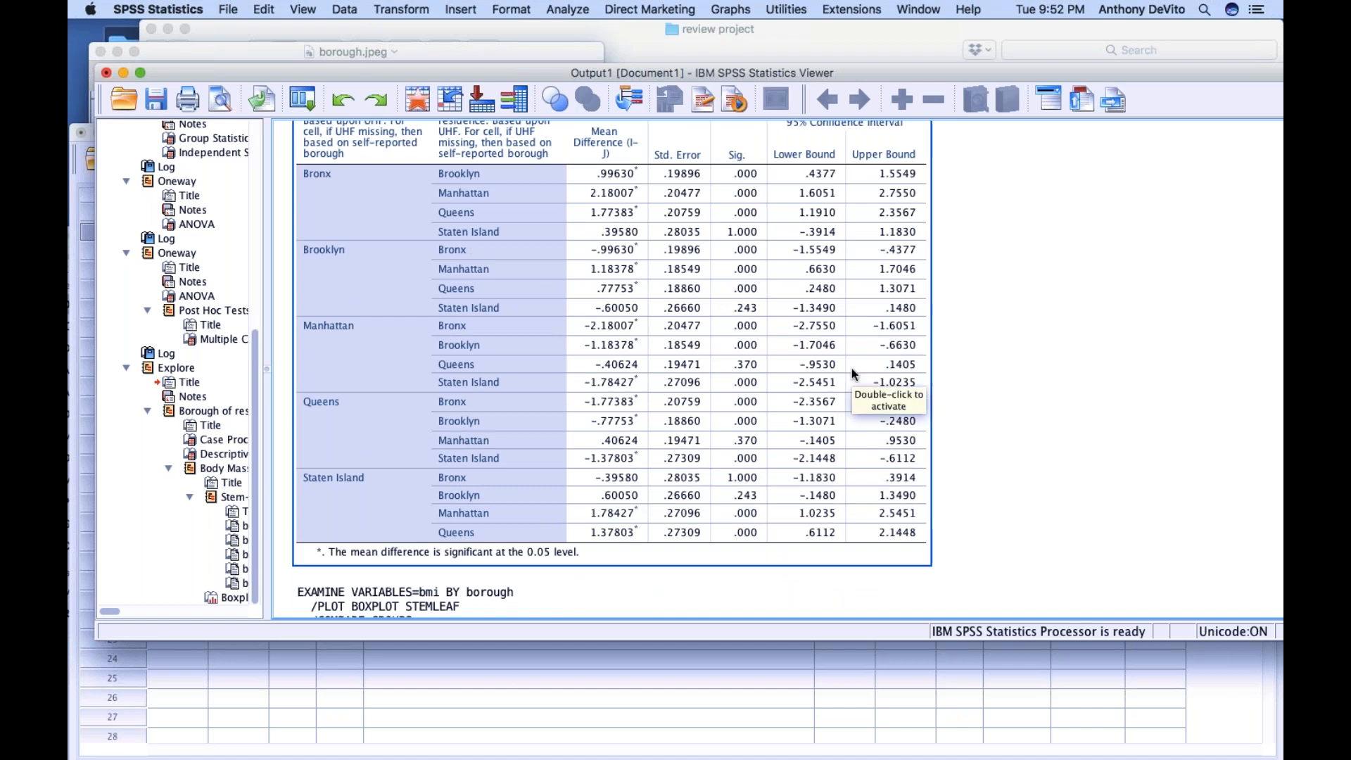
pyautogui.scroll(-2, 854, 374)
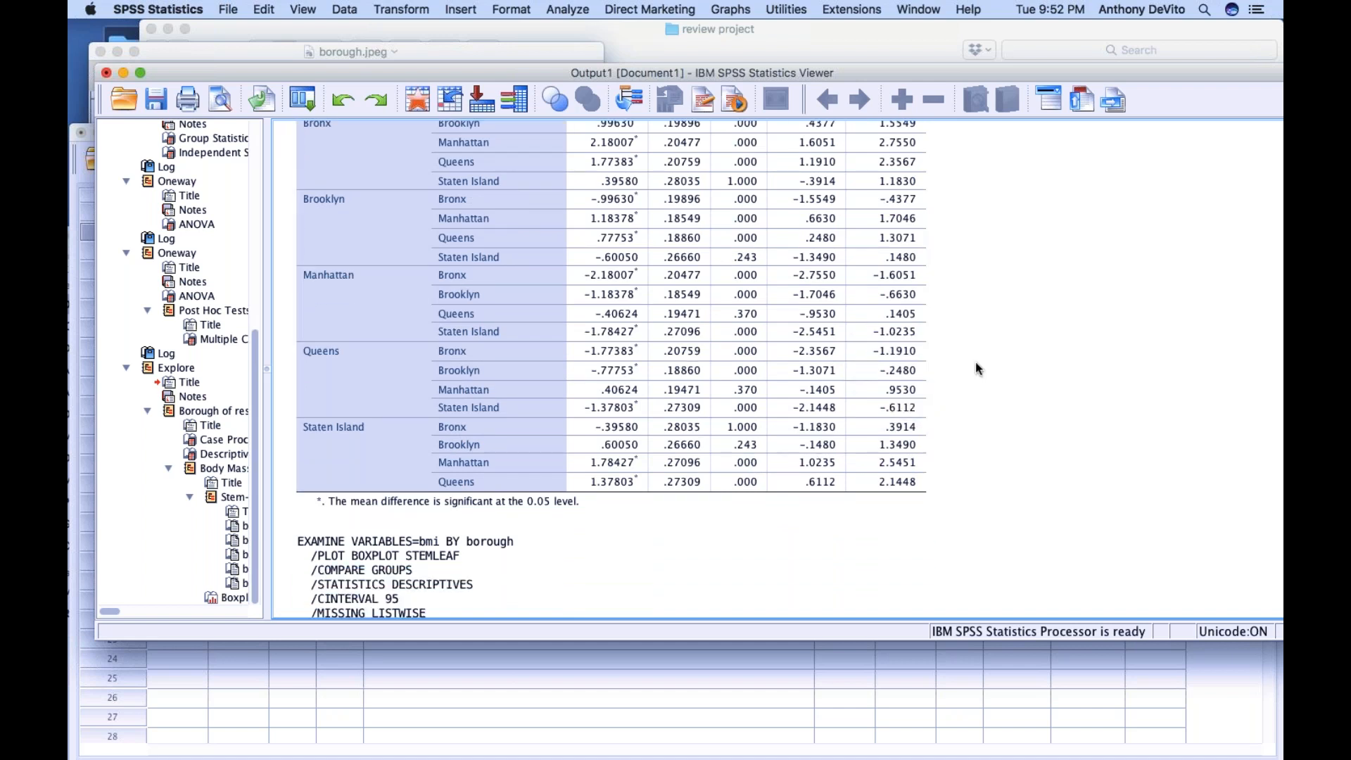
pyautogui.scroll(-15, 848, 384)
pyautogui.scroll(-20, 848, 384)
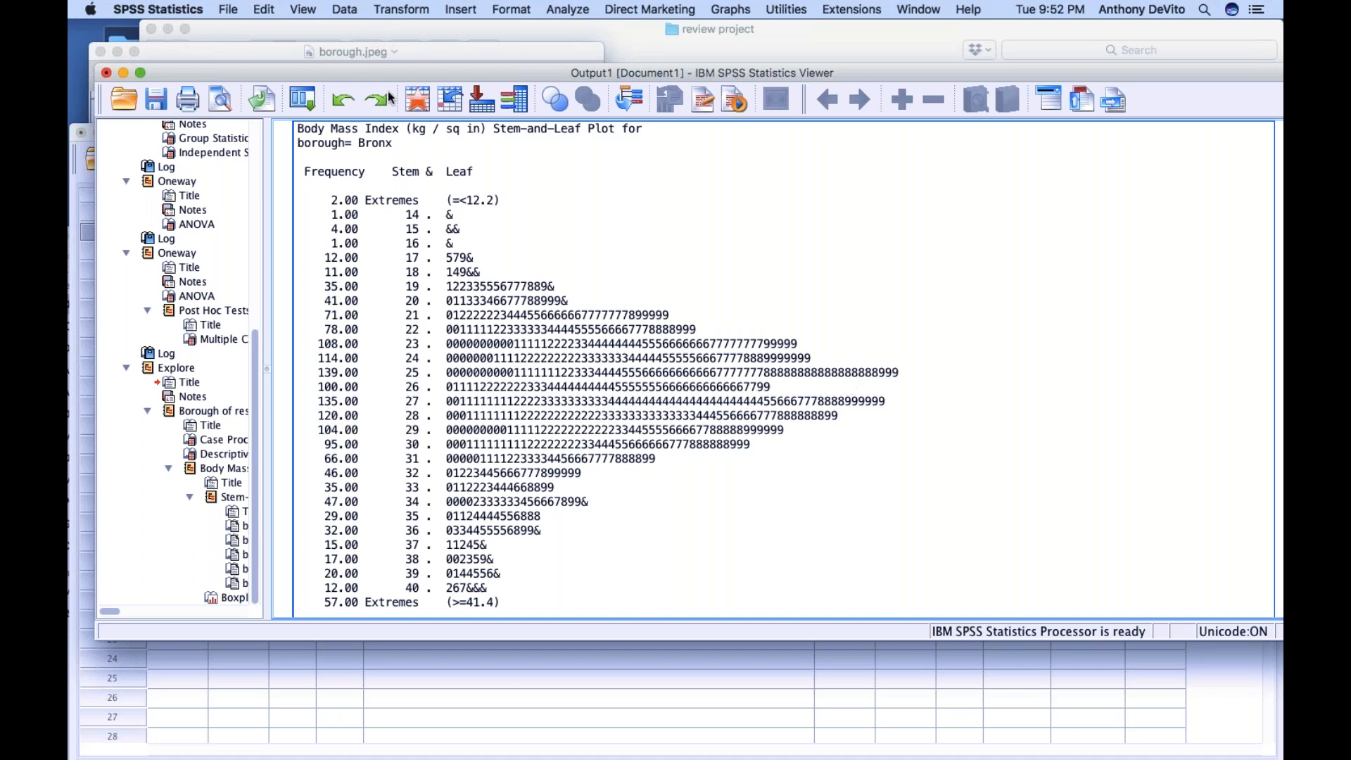
# Move the output window aside and look over the diabetes13, everasthma, borough and demog1 variables in the Data Editor
pyautogui.moveTo(357, 75); pyautogui.dragTo(435, 407)
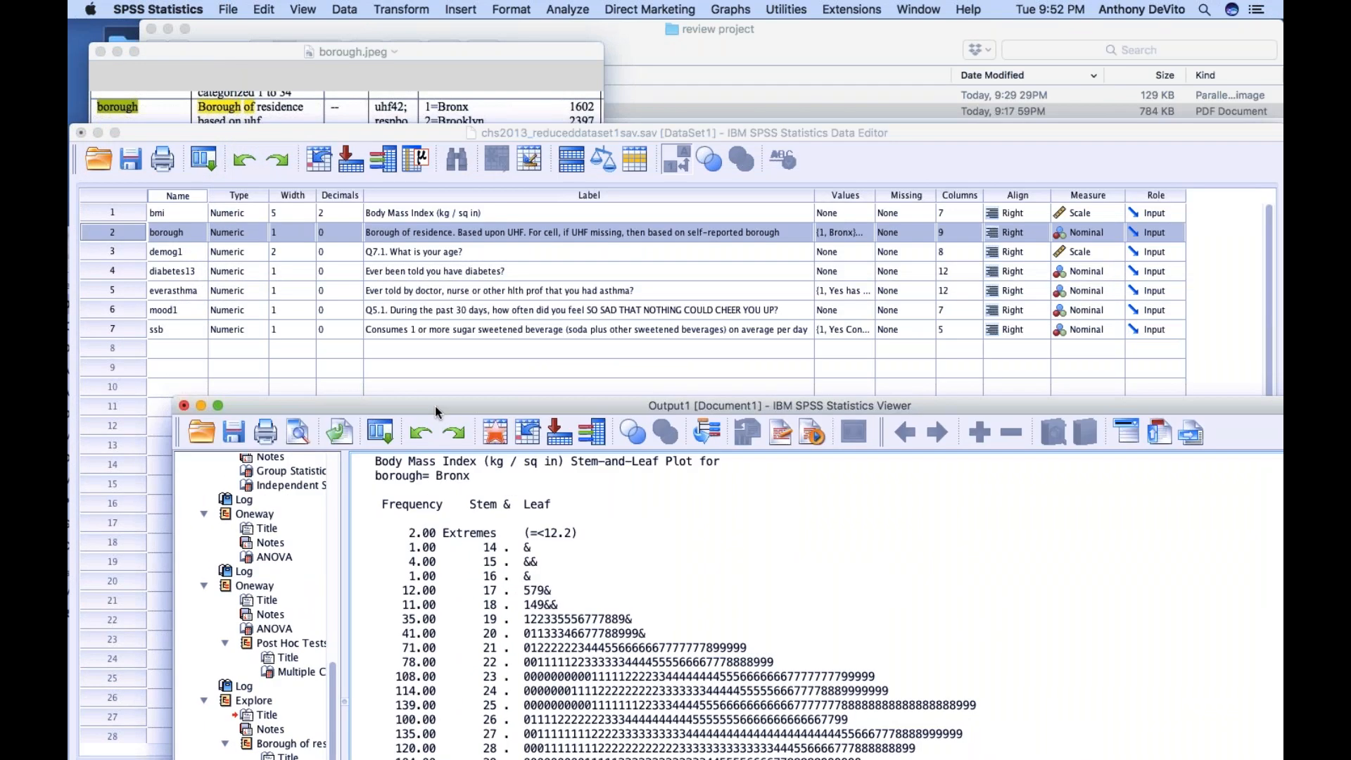
pyautogui.click(439, 366)
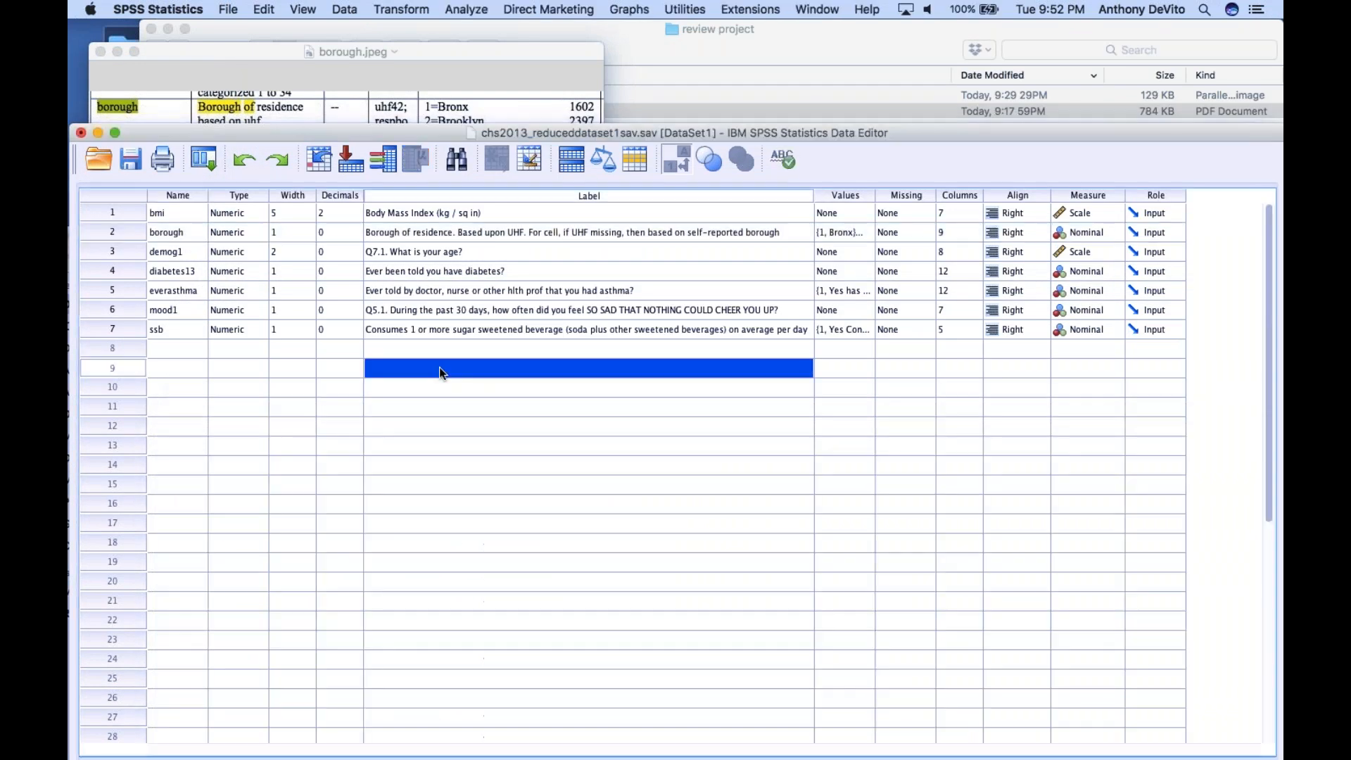
pyautogui.click(345, 272)
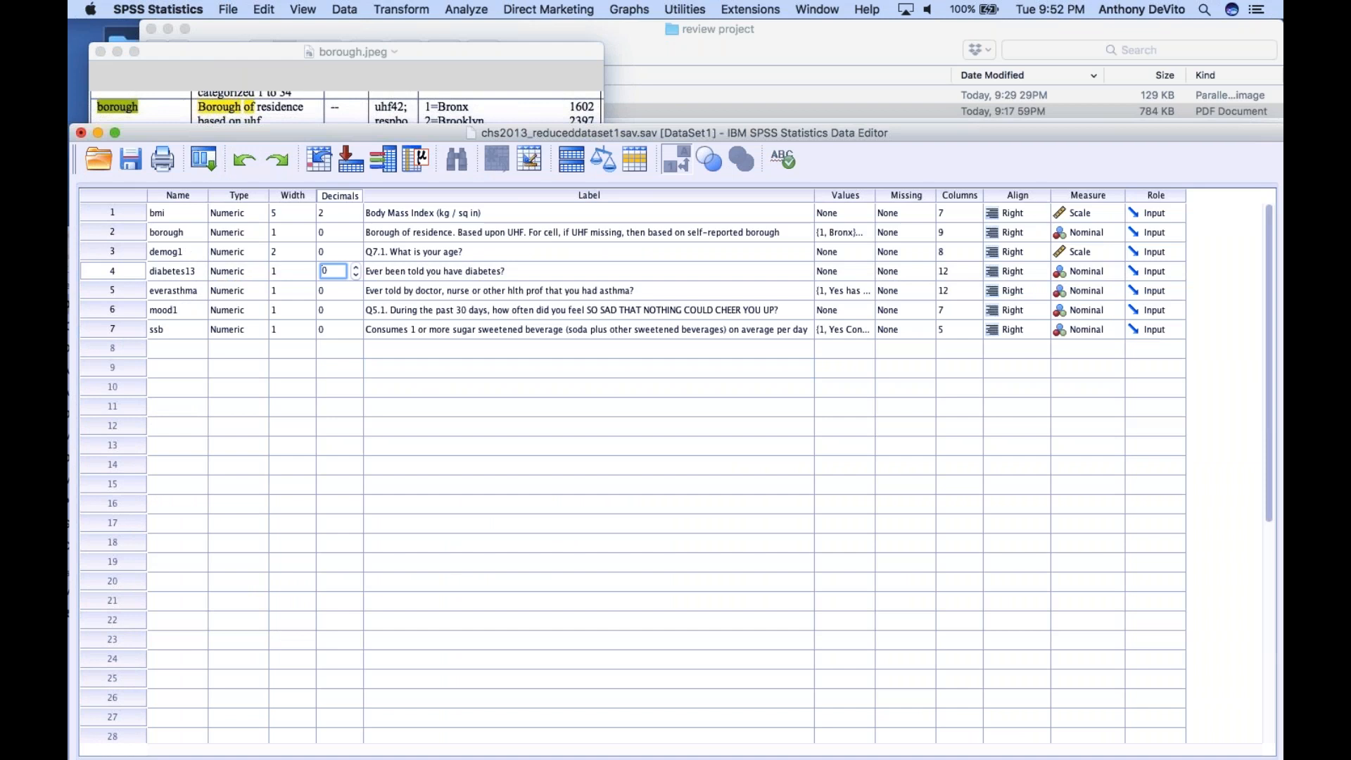
pyautogui.click(136, 273)
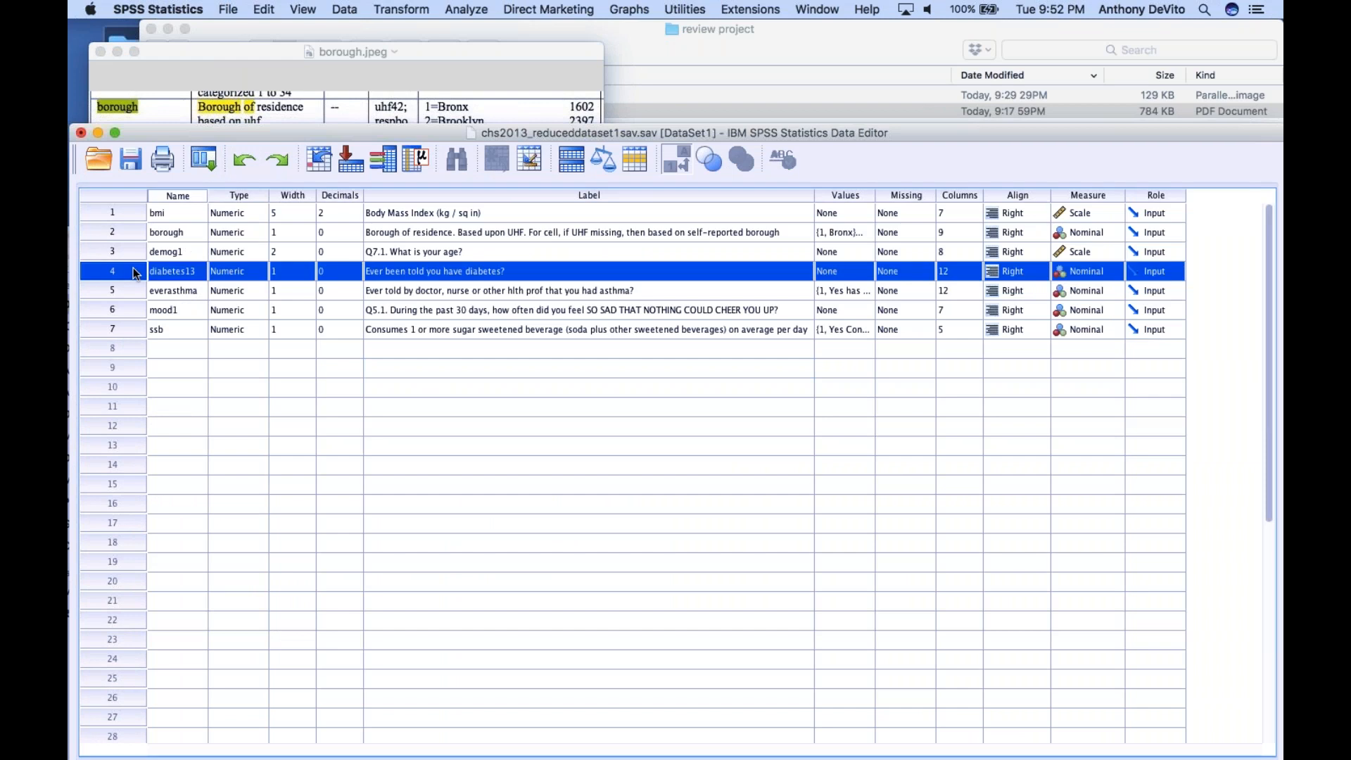
pyautogui.click(122, 293)
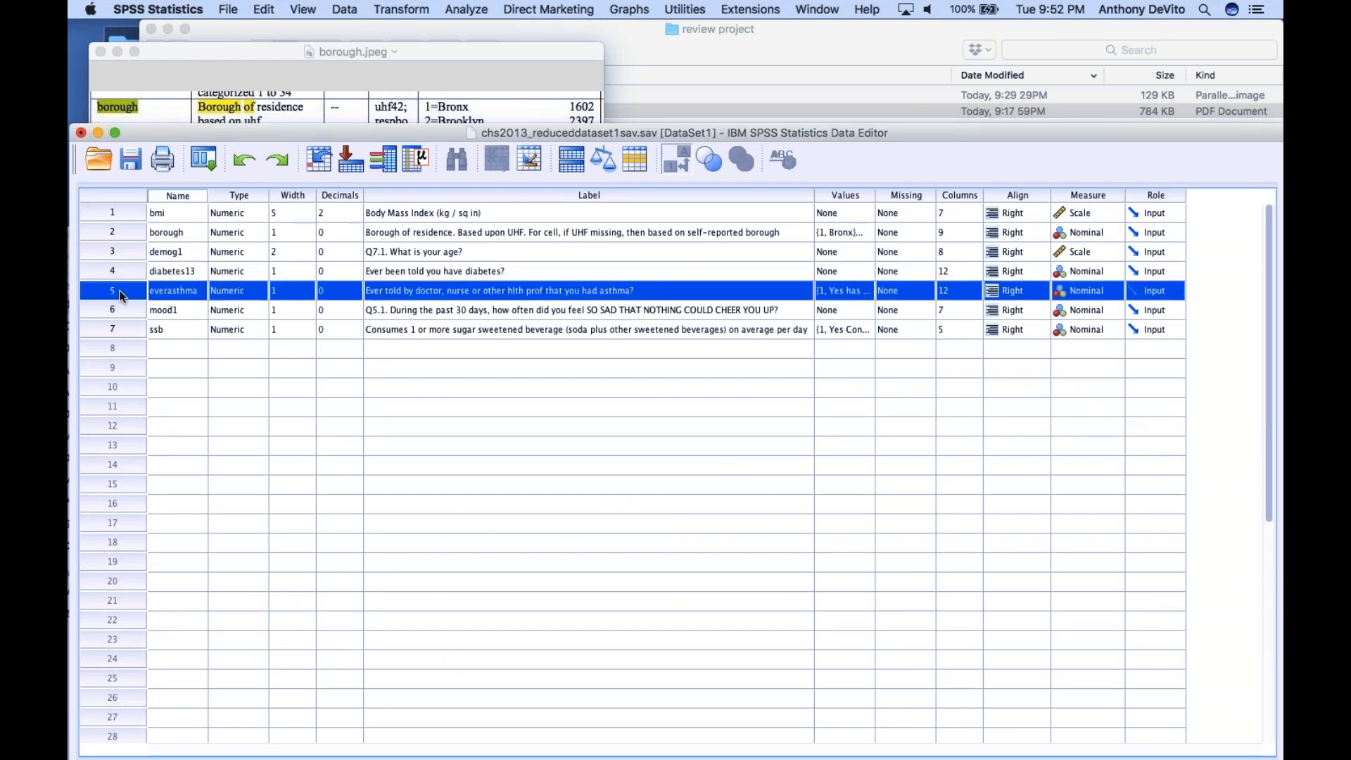
pyautogui.click(120, 272)
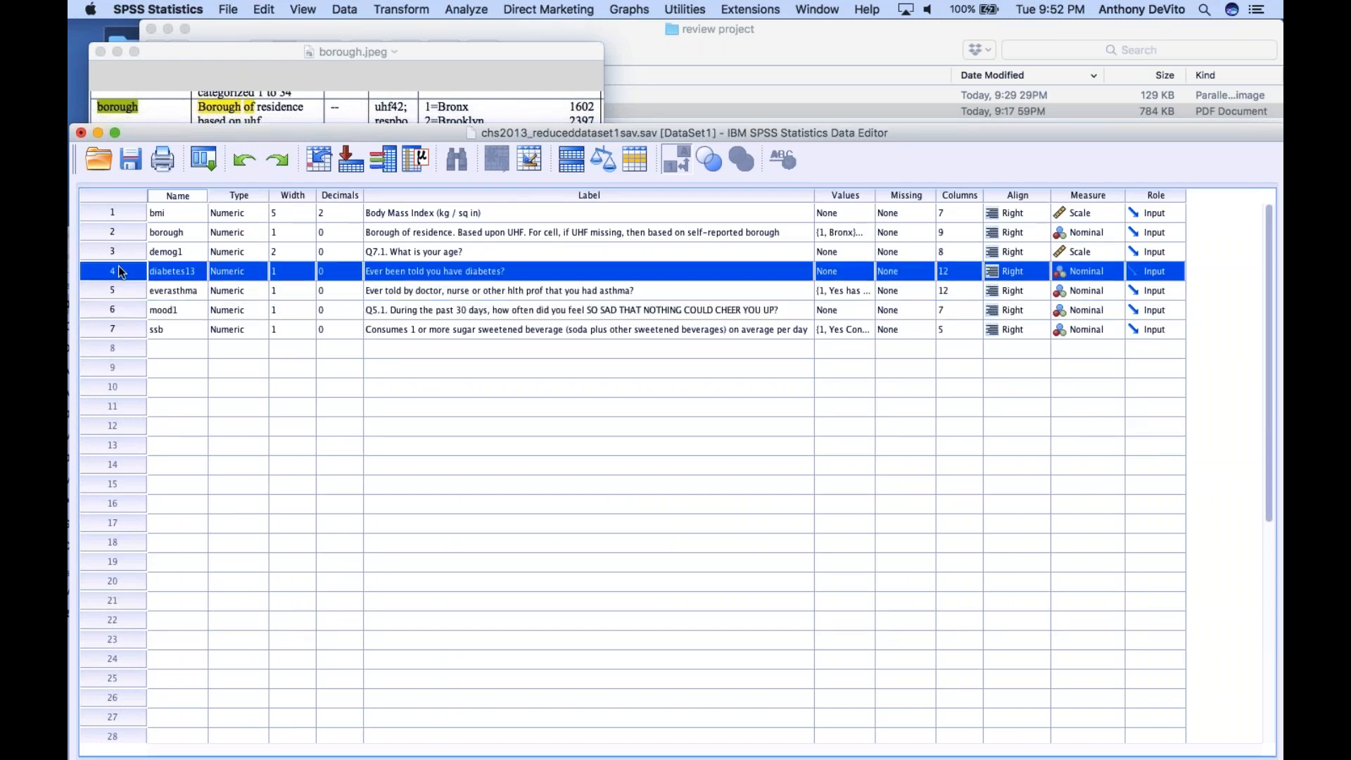
pyautogui.click(118, 232)
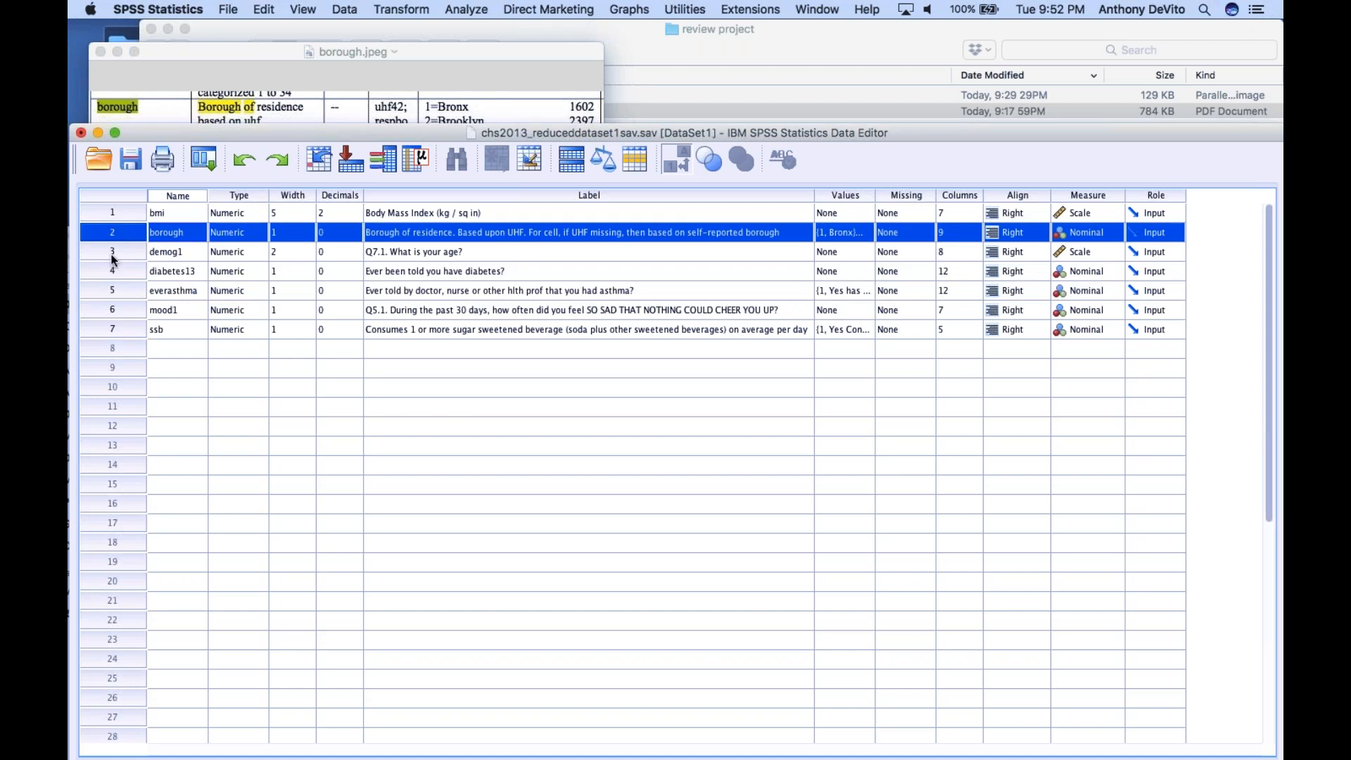
pyautogui.click(109, 253)
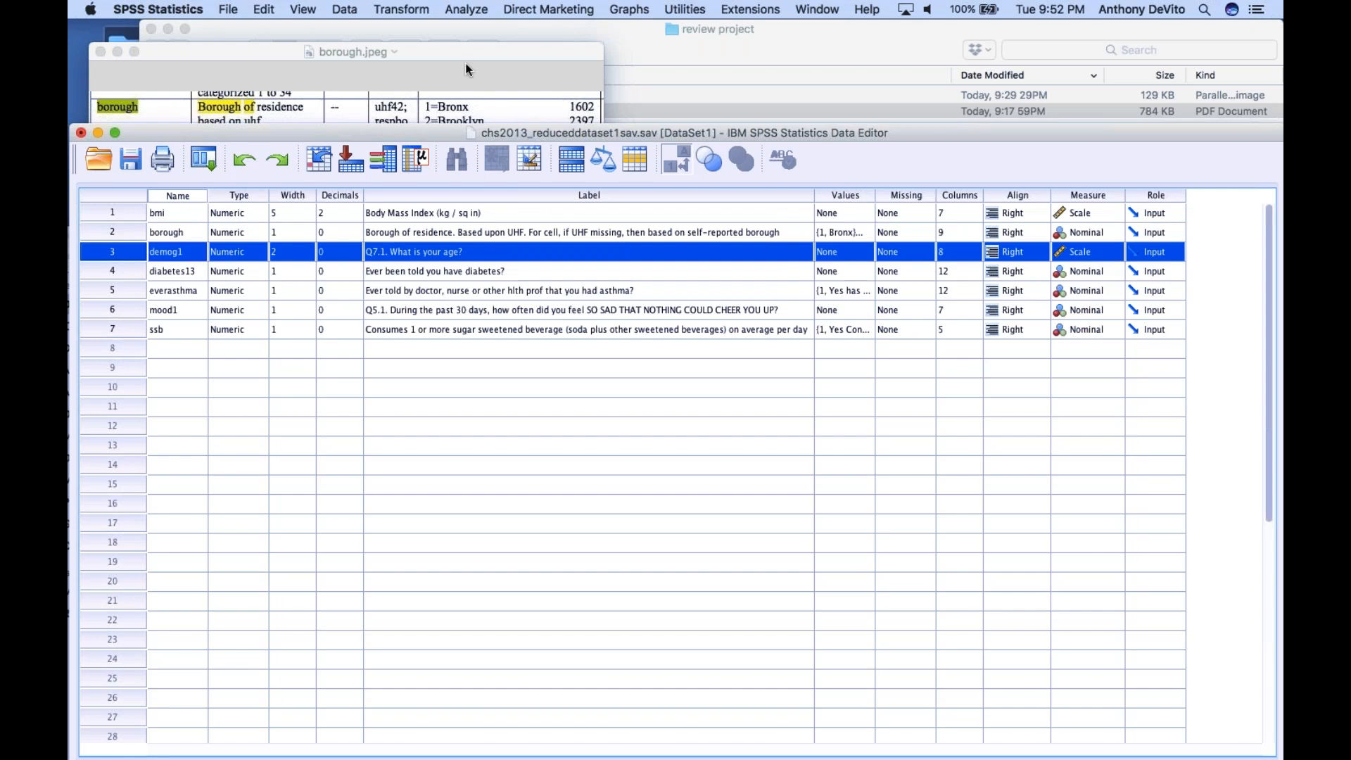
# Compare the borough and demog1 variable definitions in the variable list
pyautogui.click(465, 7)
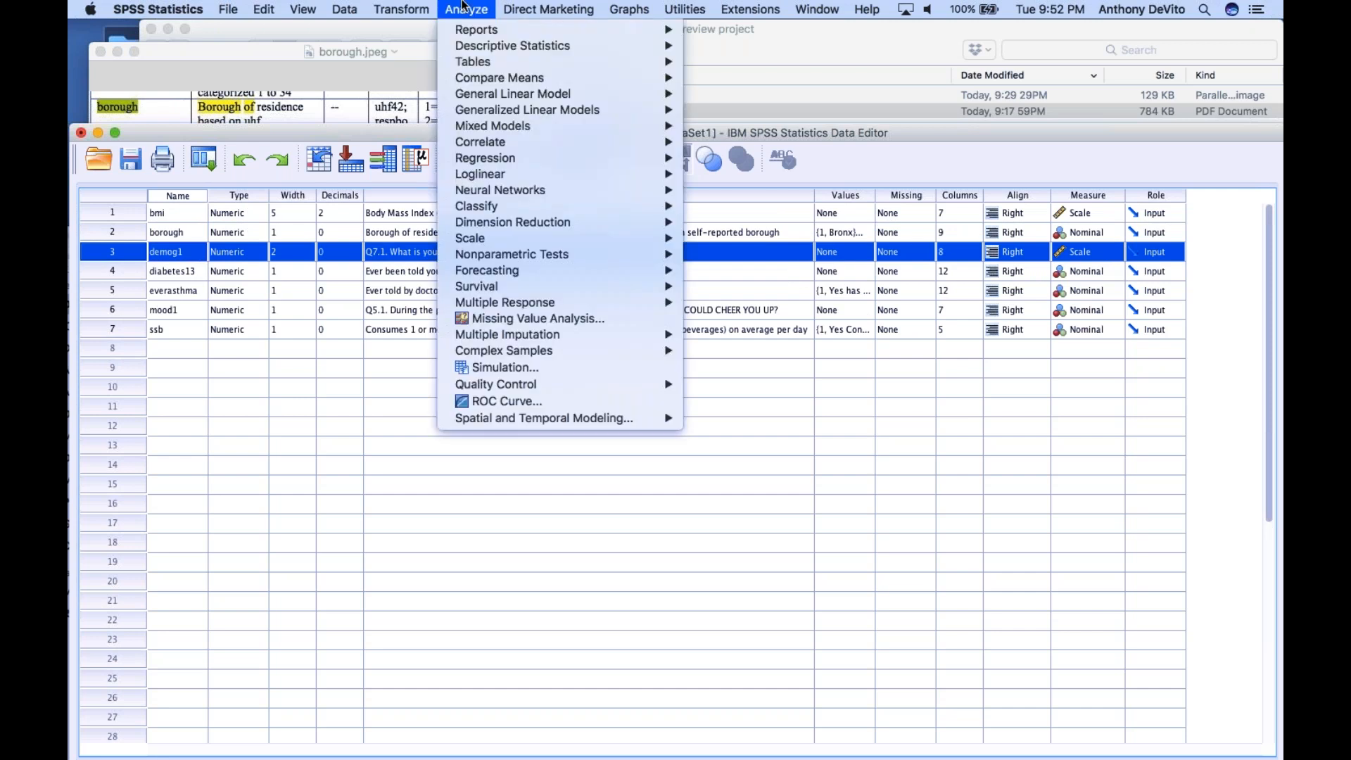
pyautogui.click(463, 7)
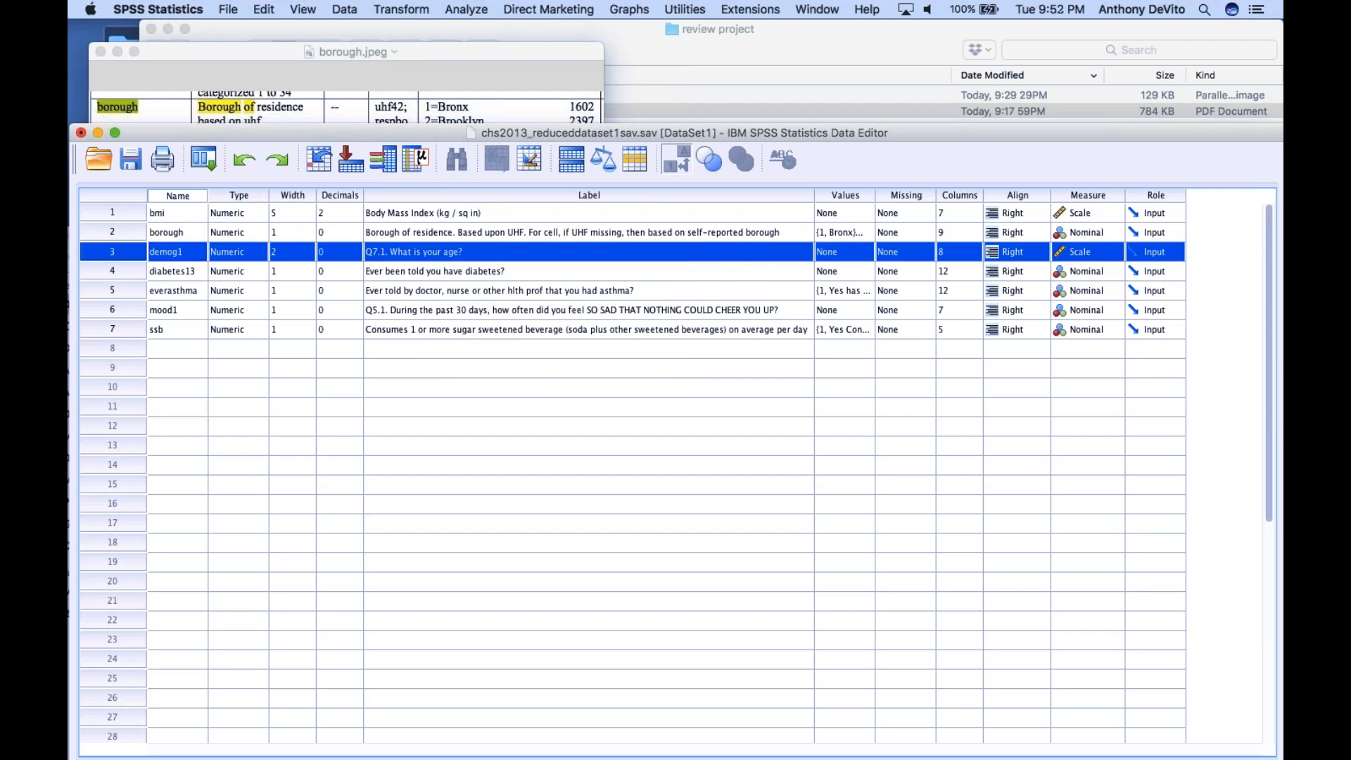
pyautogui.click(123, 231)
pyautogui.click(121, 244)
pyautogui.click(120, 231)
pyautogui.click(122, 251)
pyautogui.click(118, 232)
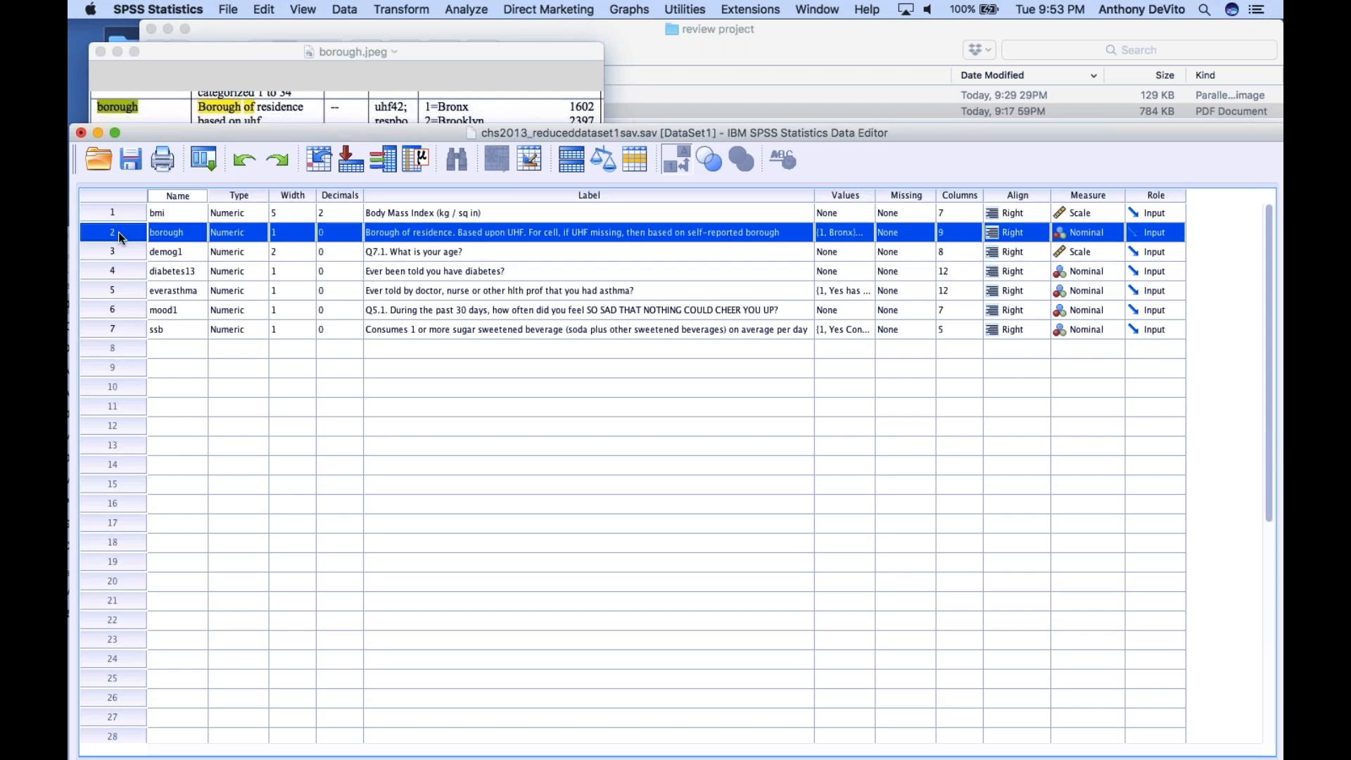
# Start a Crosstabs analysis and clear the asthma row variable and the sugar-sweetened beverage column variable
pyautogui.click(468, 8)
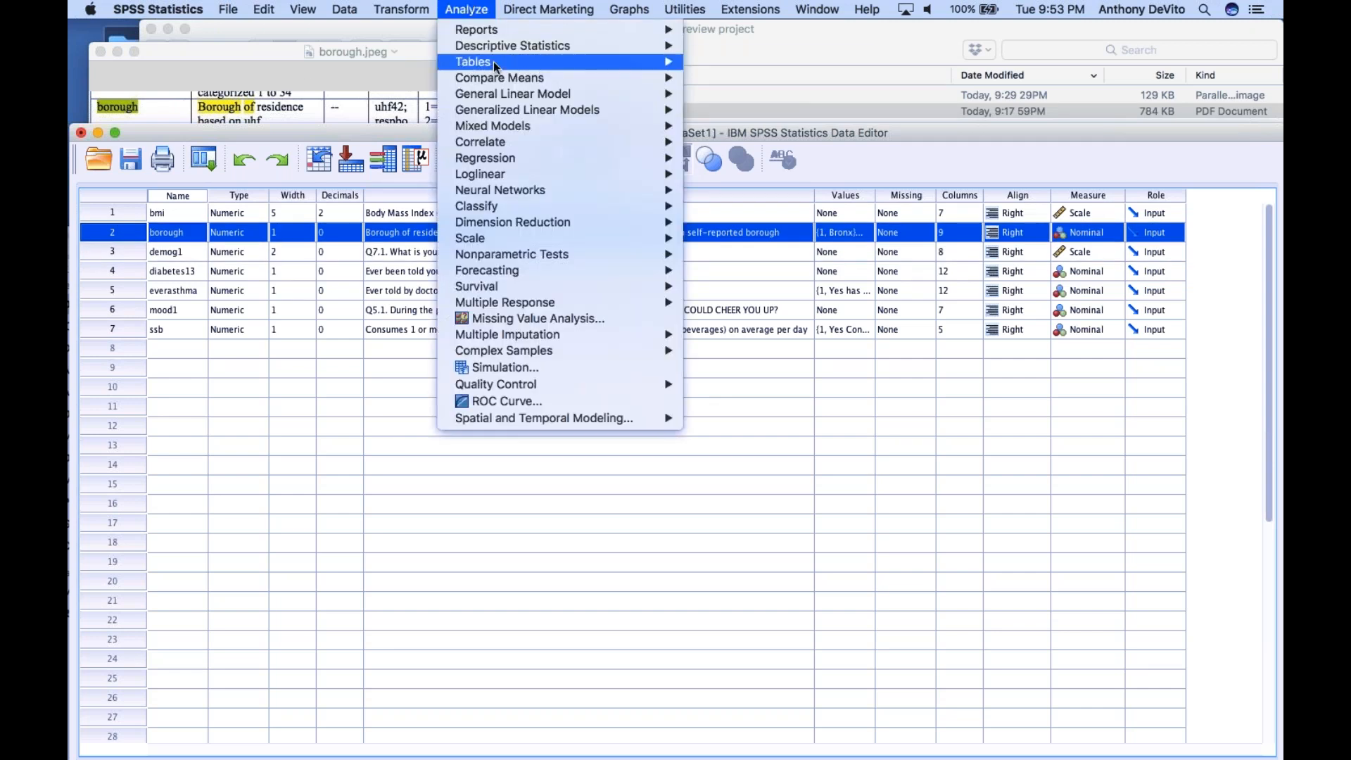
pyautogui.moveTo(507, 47)
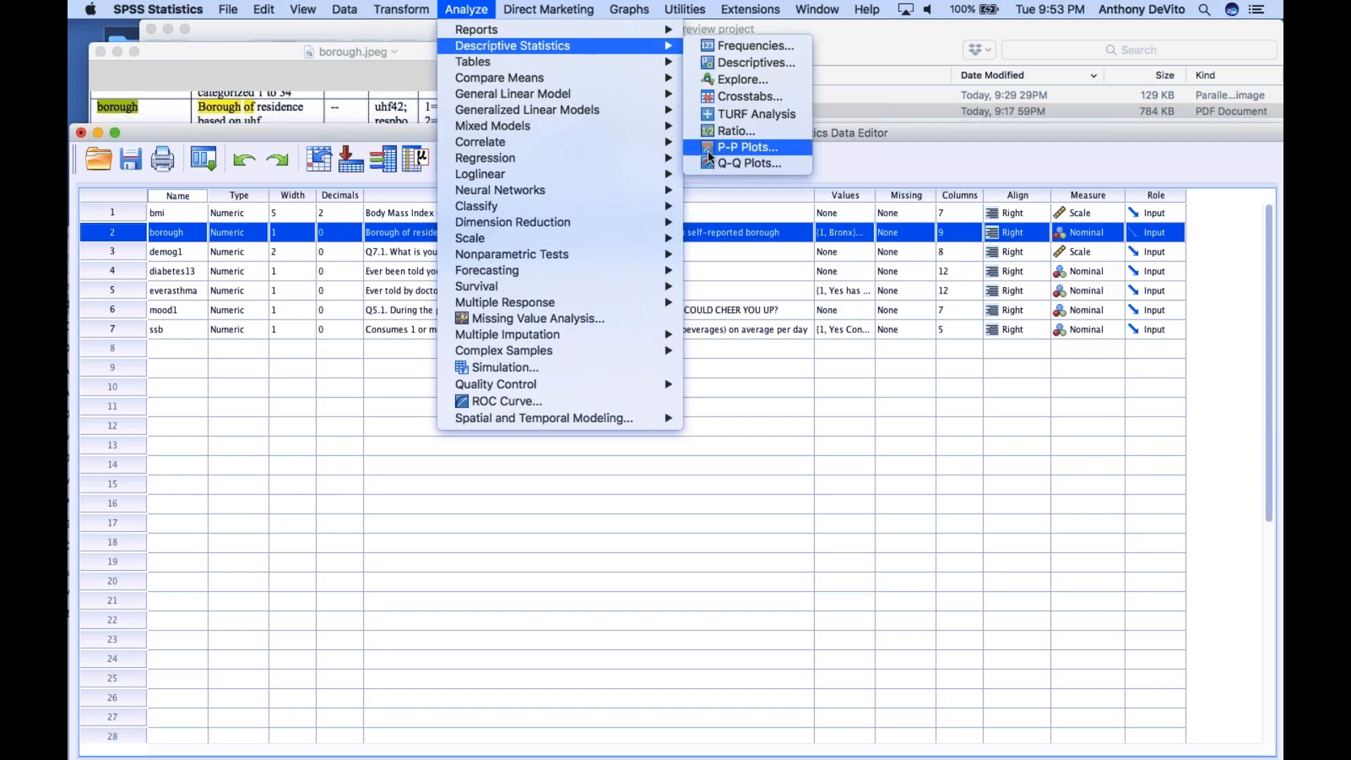
pyautogui.click(708, 98)
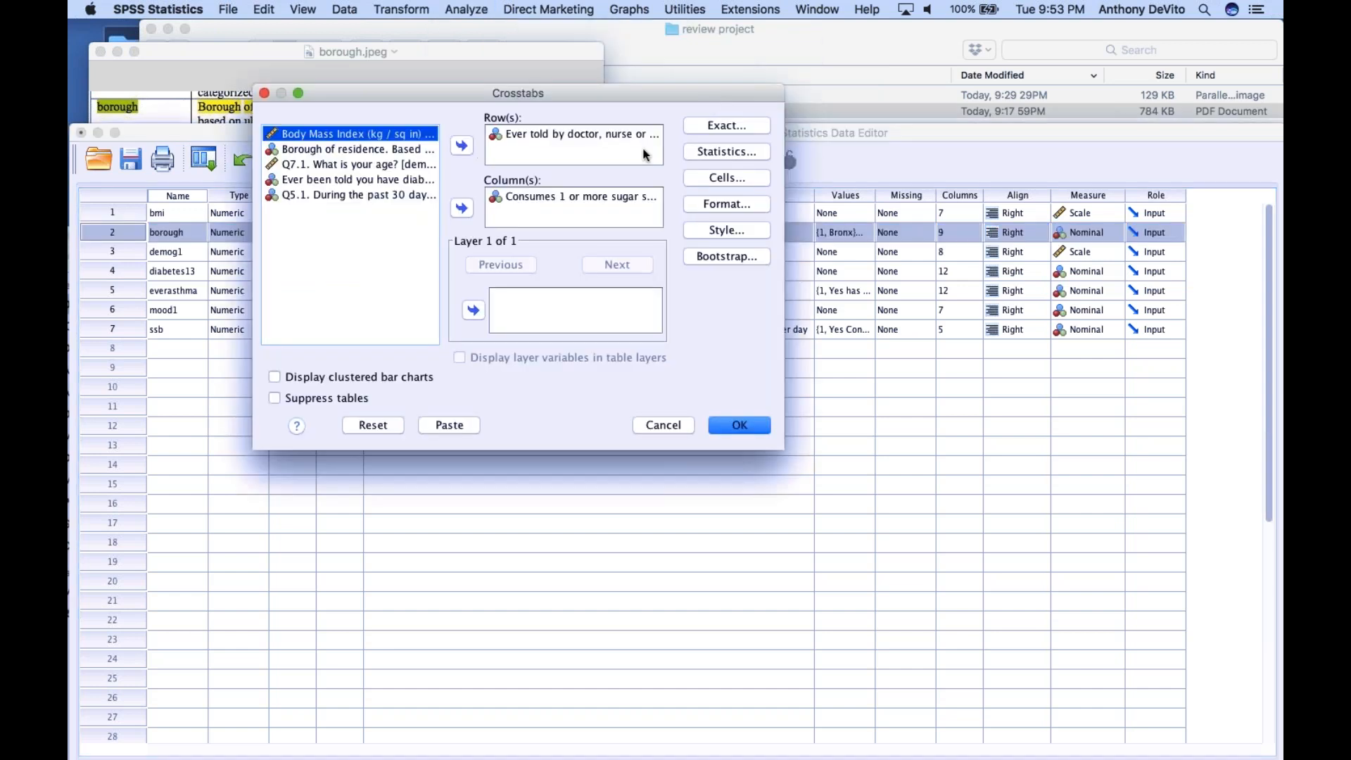
pyautogui.click(536, 135)
pyautogui.click(461, 146)
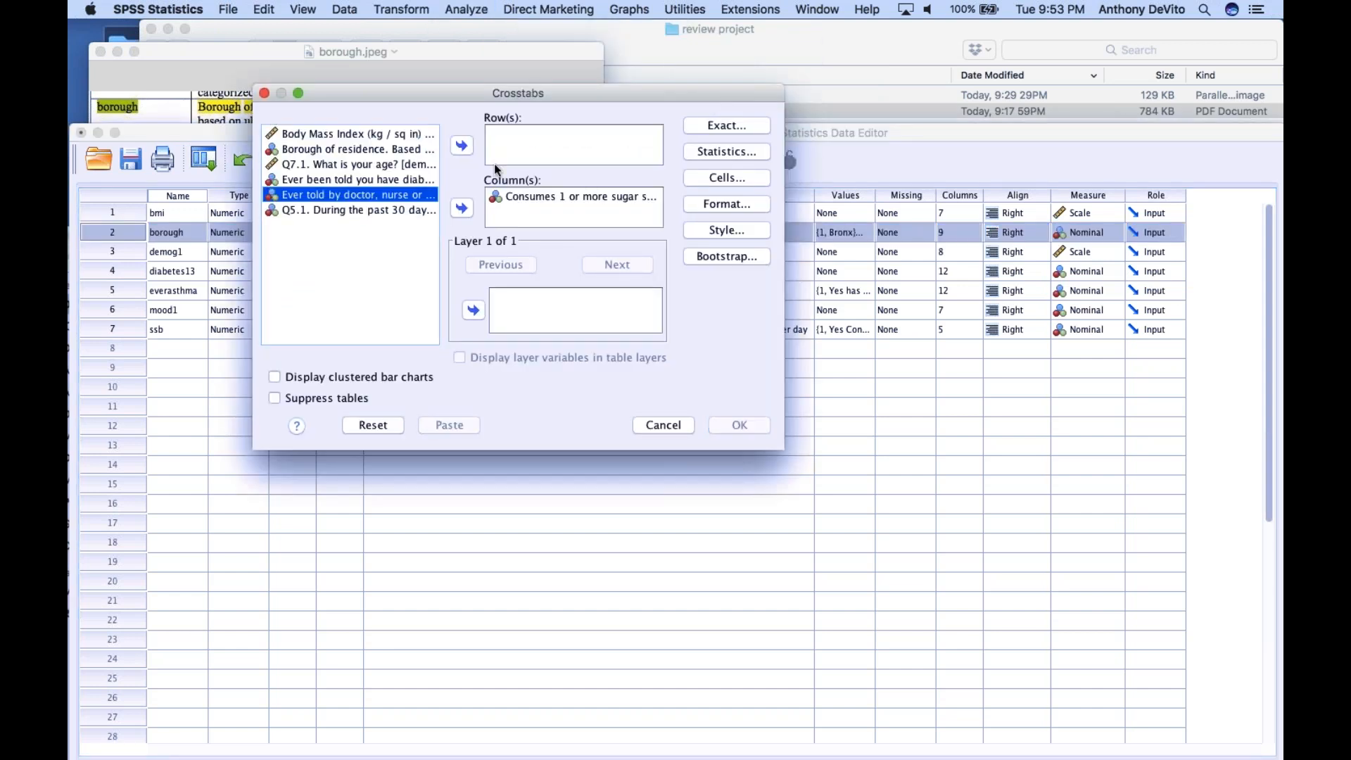
pyautogui.click(556, 197)
pyautogui.click(463, 208)
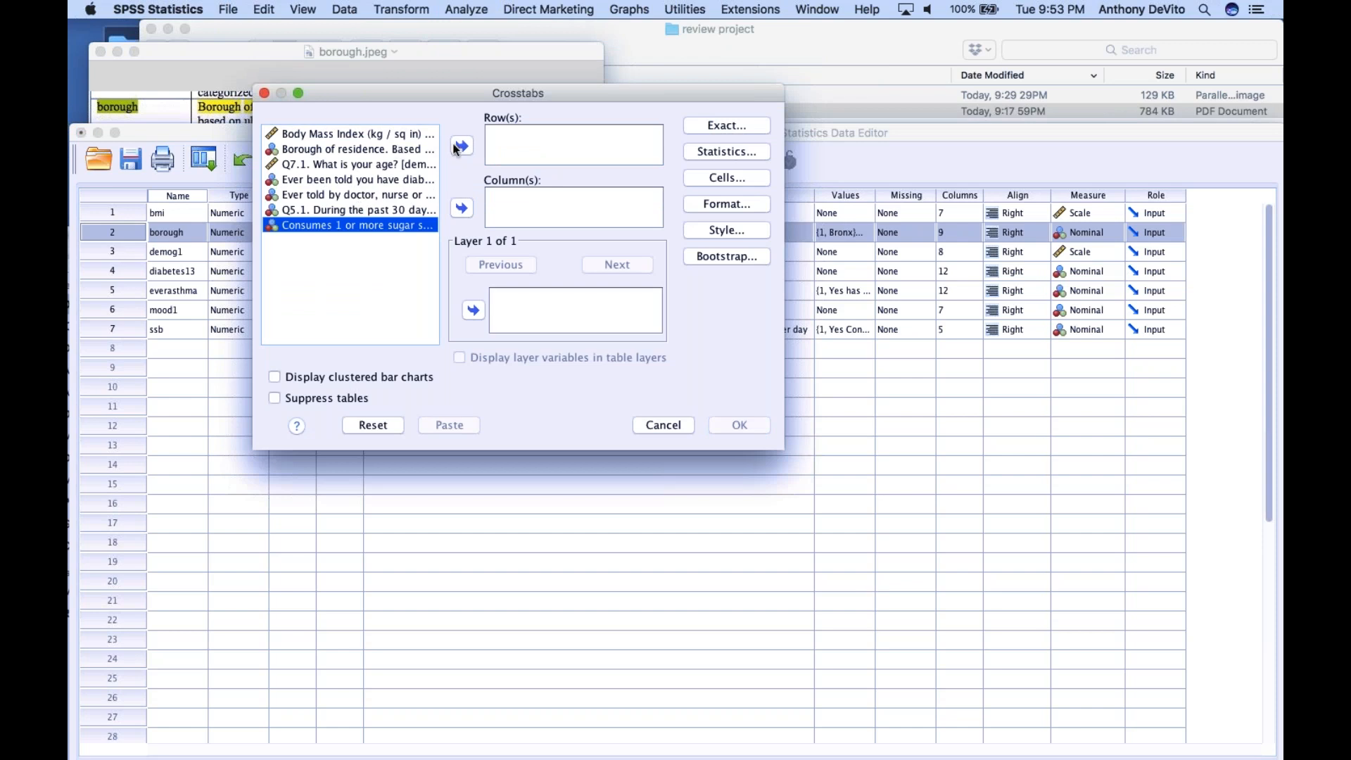
# Set borough of residence as the crosstab row variable and ever told you had asthma as the column variable
pyautogui.click(375, 147)
pyautogui.click(463, 147)
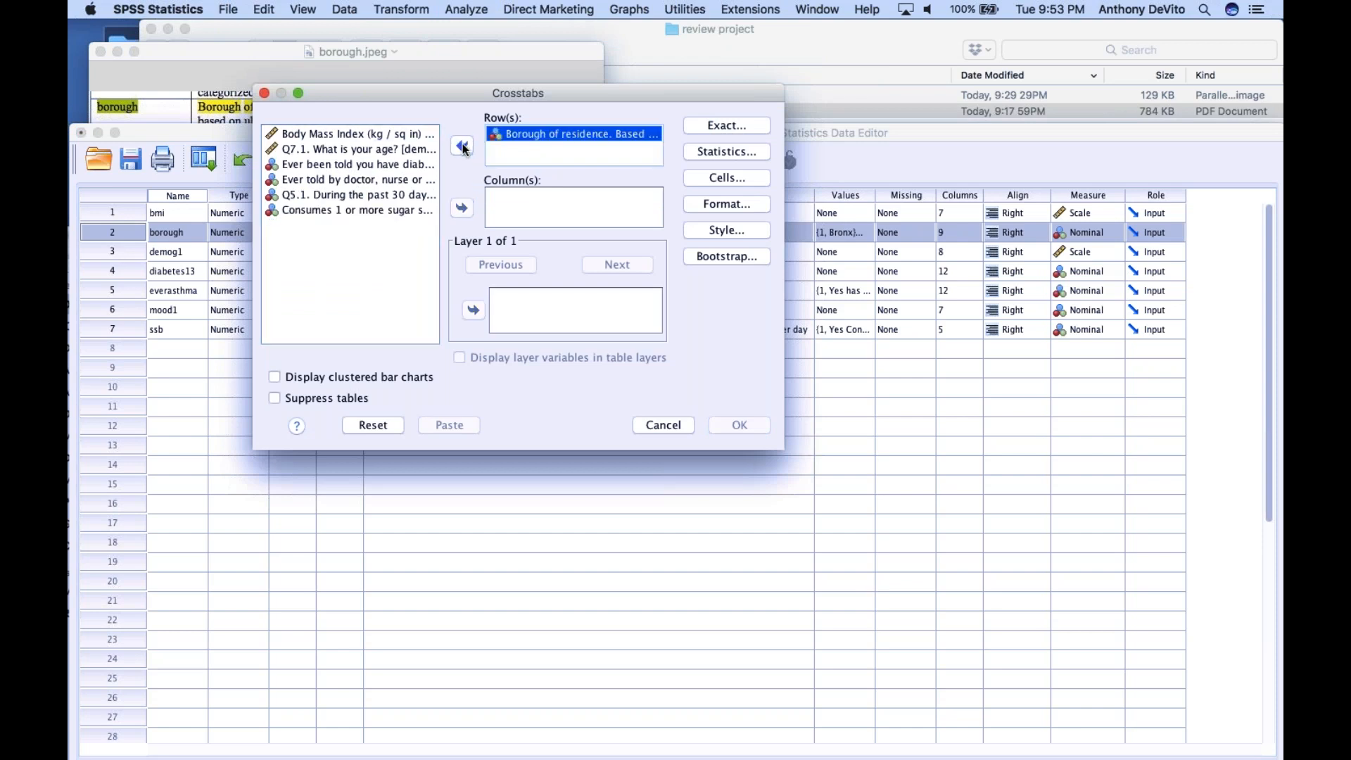
pyautogui.click(345, 178)
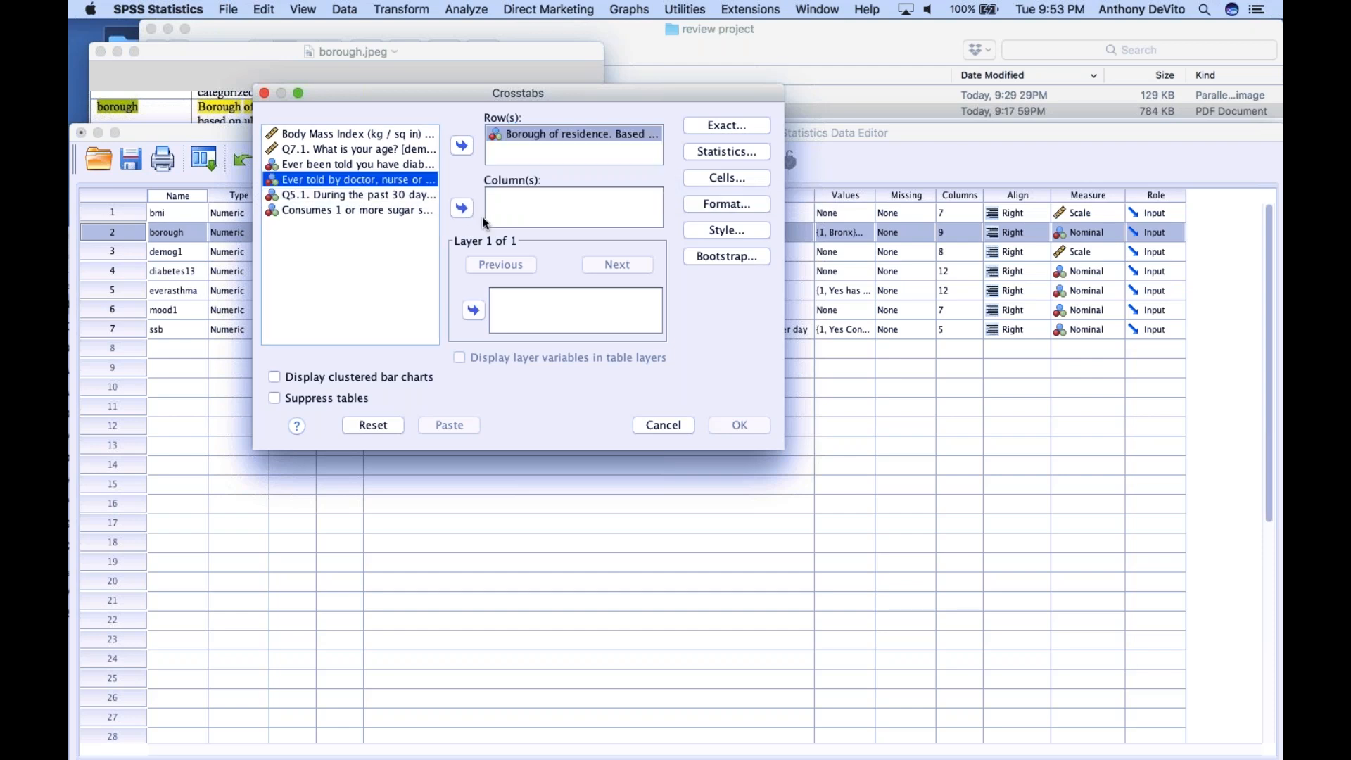
pyautogui.click(466, 212)
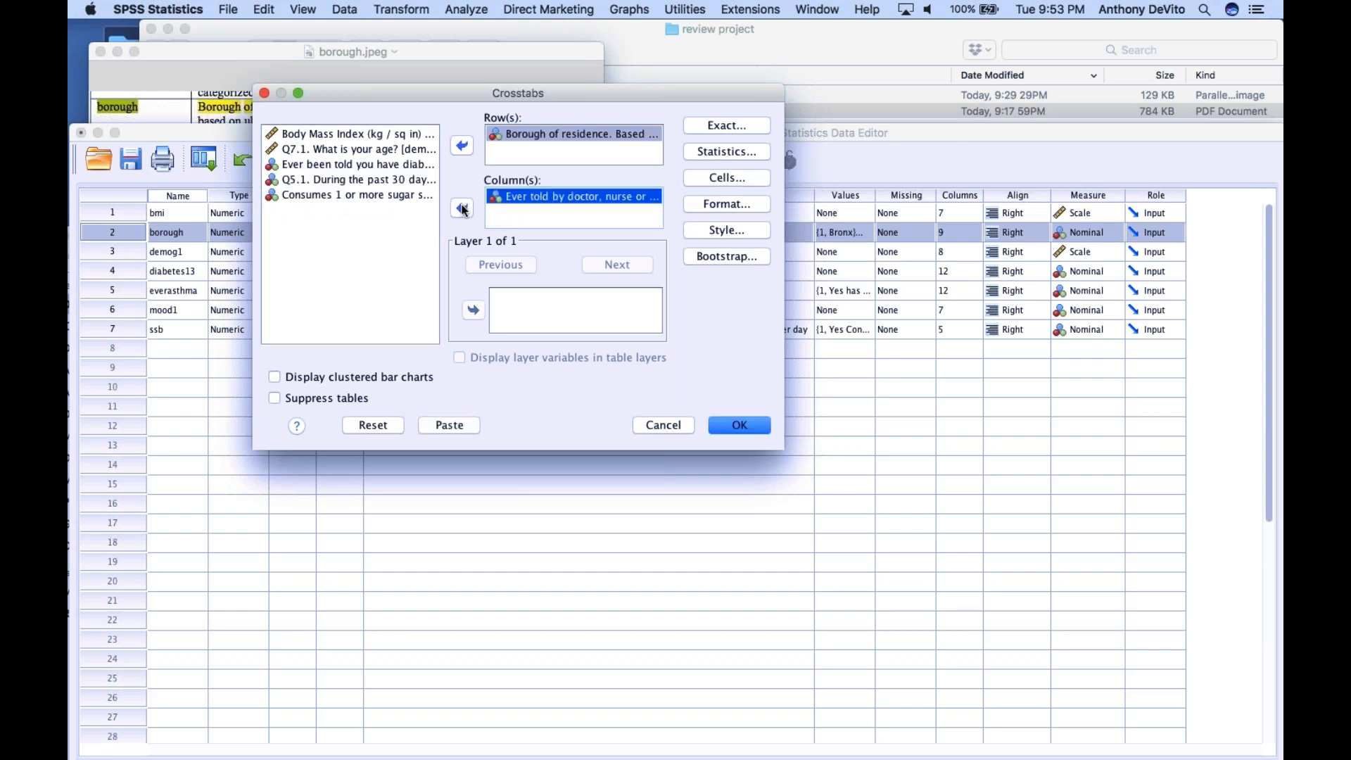
# Run the borough by asthma crosstab with observed counts, row percentages, and chi-square and risk statistics
pyautogui.click(726, 175)
pyautogui.click(591, 246)
pyautogui.click(894, 415)
pyautogui.click(726, 149)
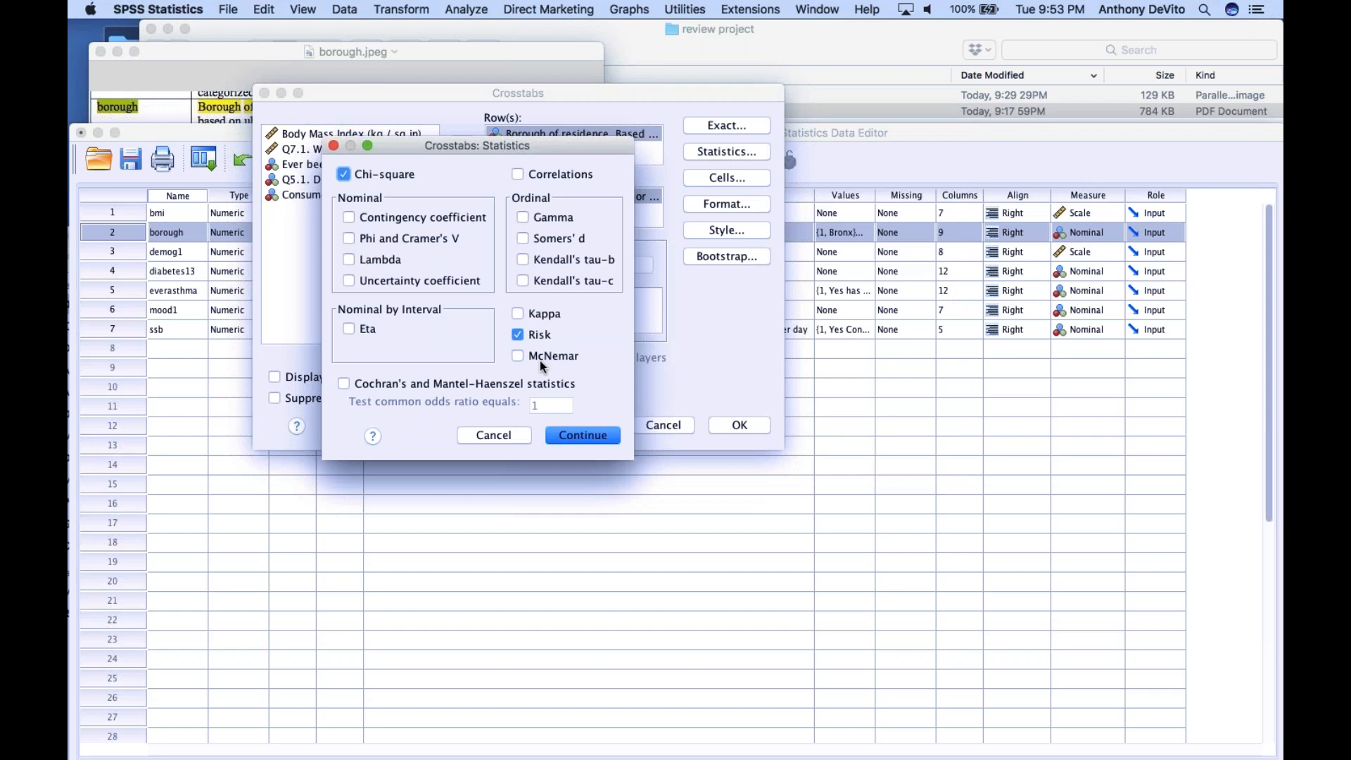
pyautogui.click(518, 335)
pyautogui.click(596, 439)
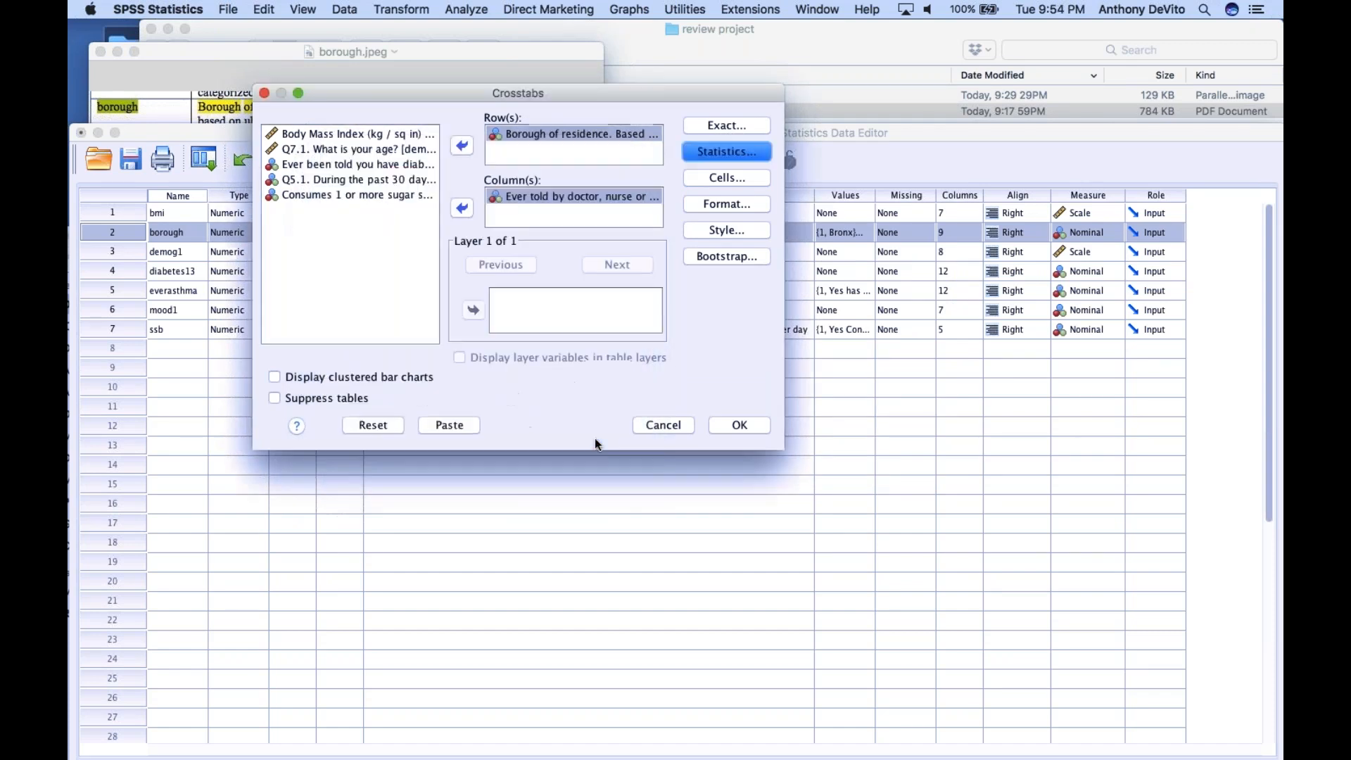
pyautogui.click(741, 426)
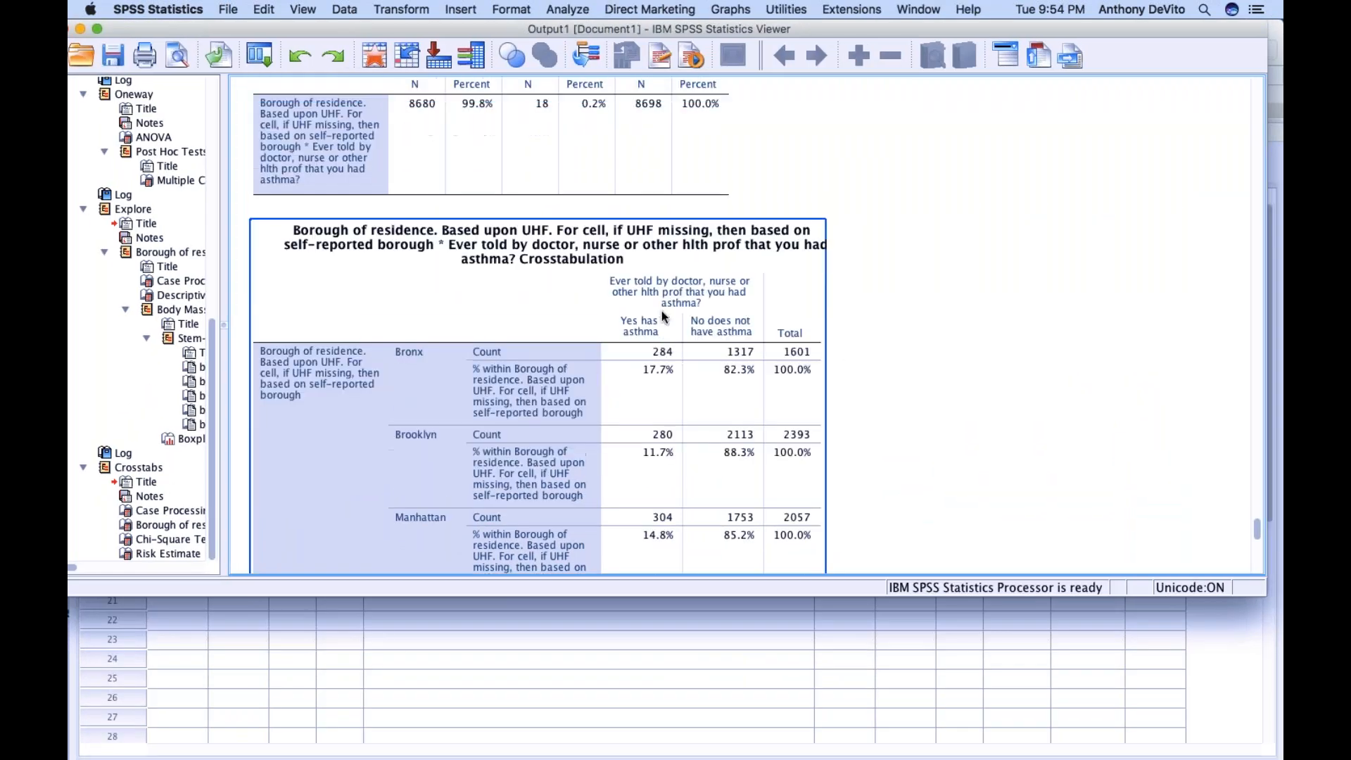
# Compare the percentages of people with asthma across the five boroughs in the borough by asthma crosstabulation
pyautogui.scroll(-5, 662, 317)
pyautogui.scroll(6, 662, 316)
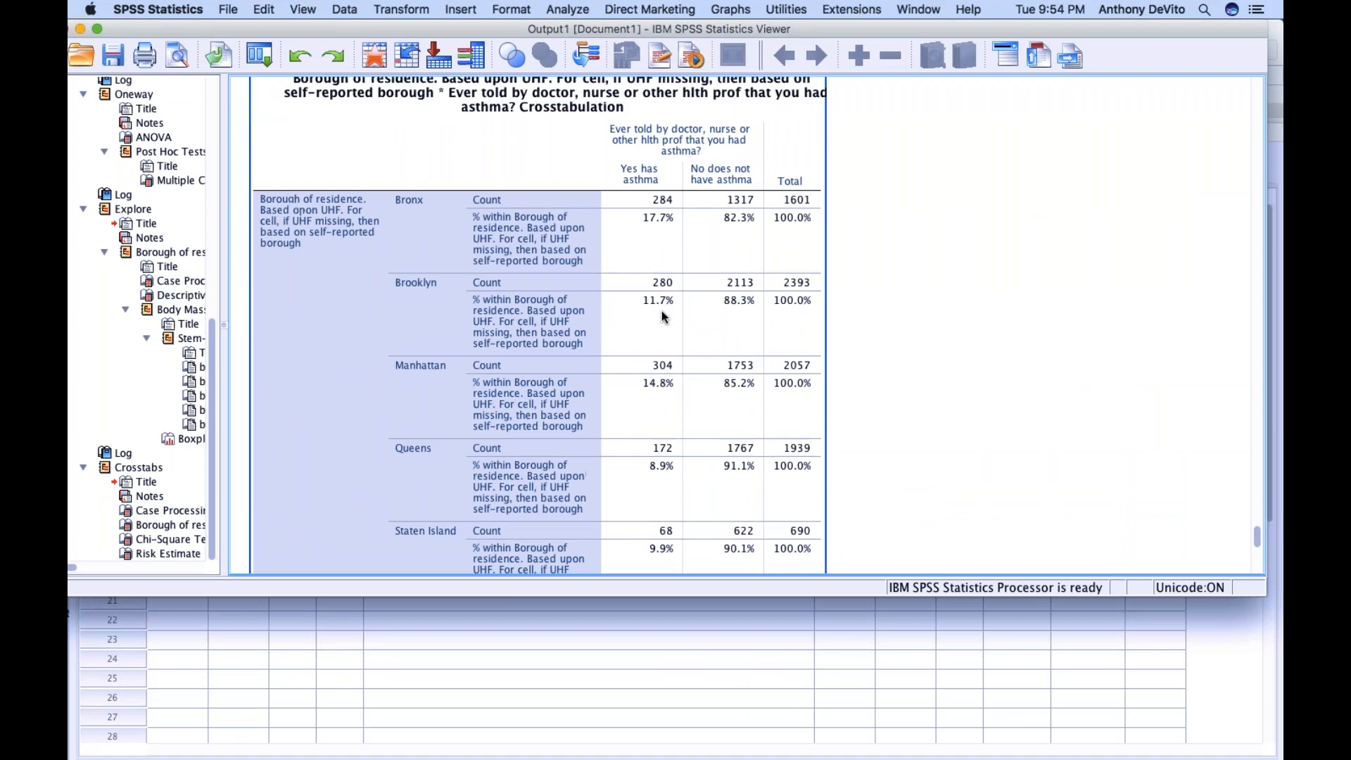
pyautogui.scroll(-9, 535, 294)
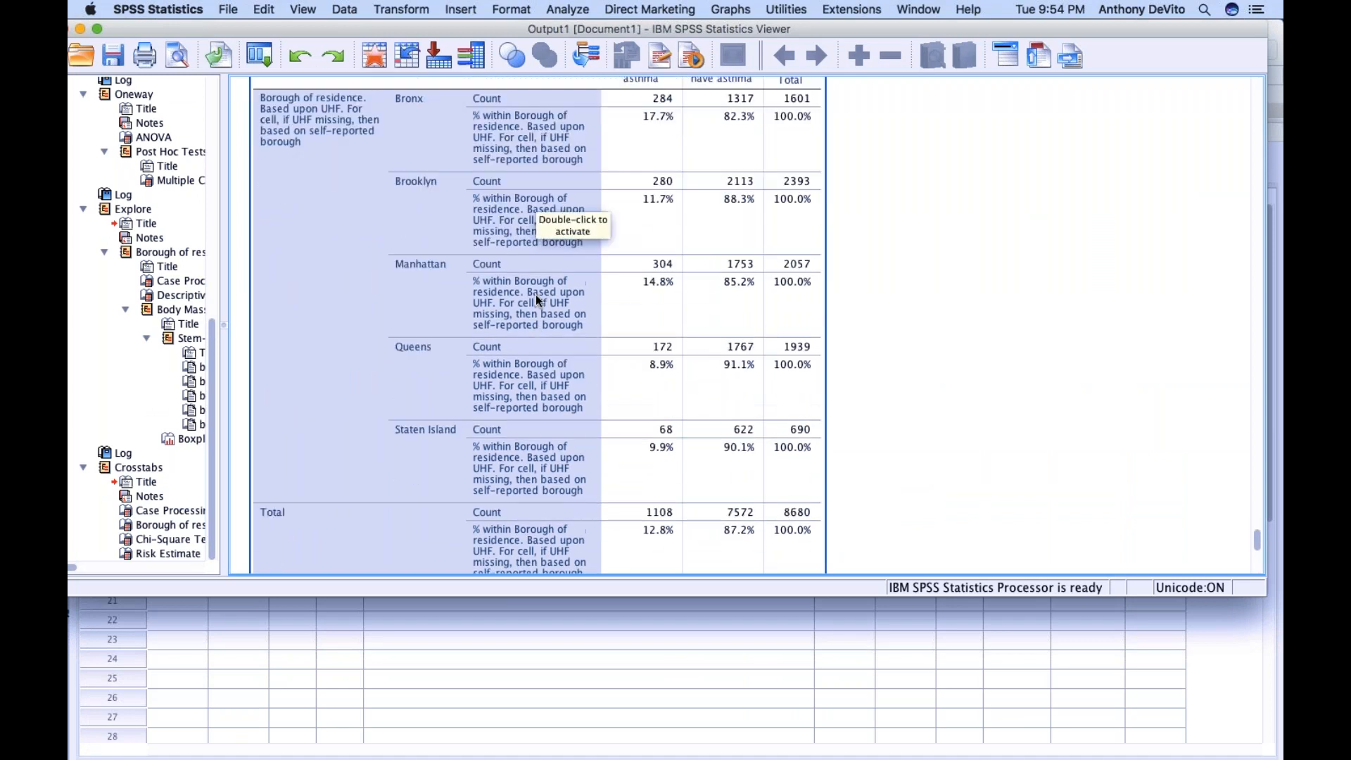
pyautogui.scroll(3, 535, 294)
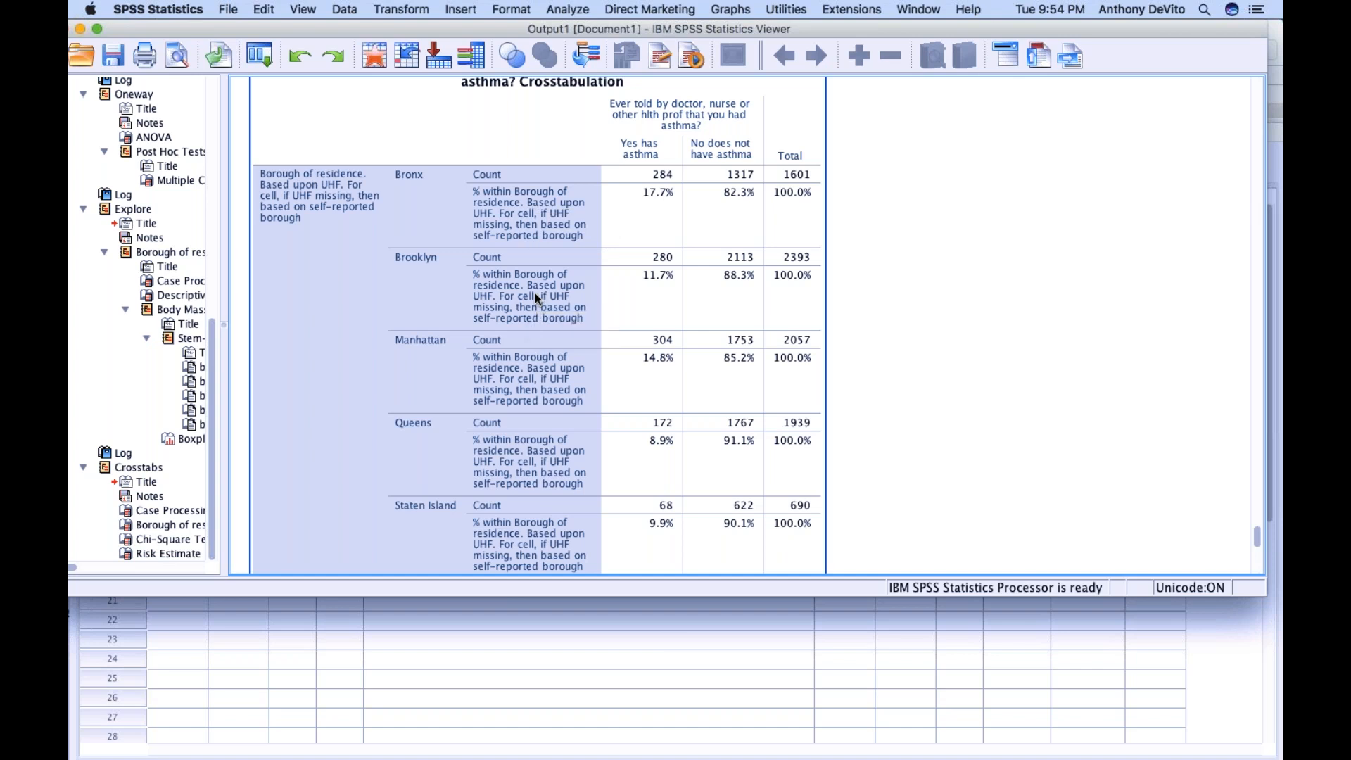
pyautogui.scroll(3, 535, 293)
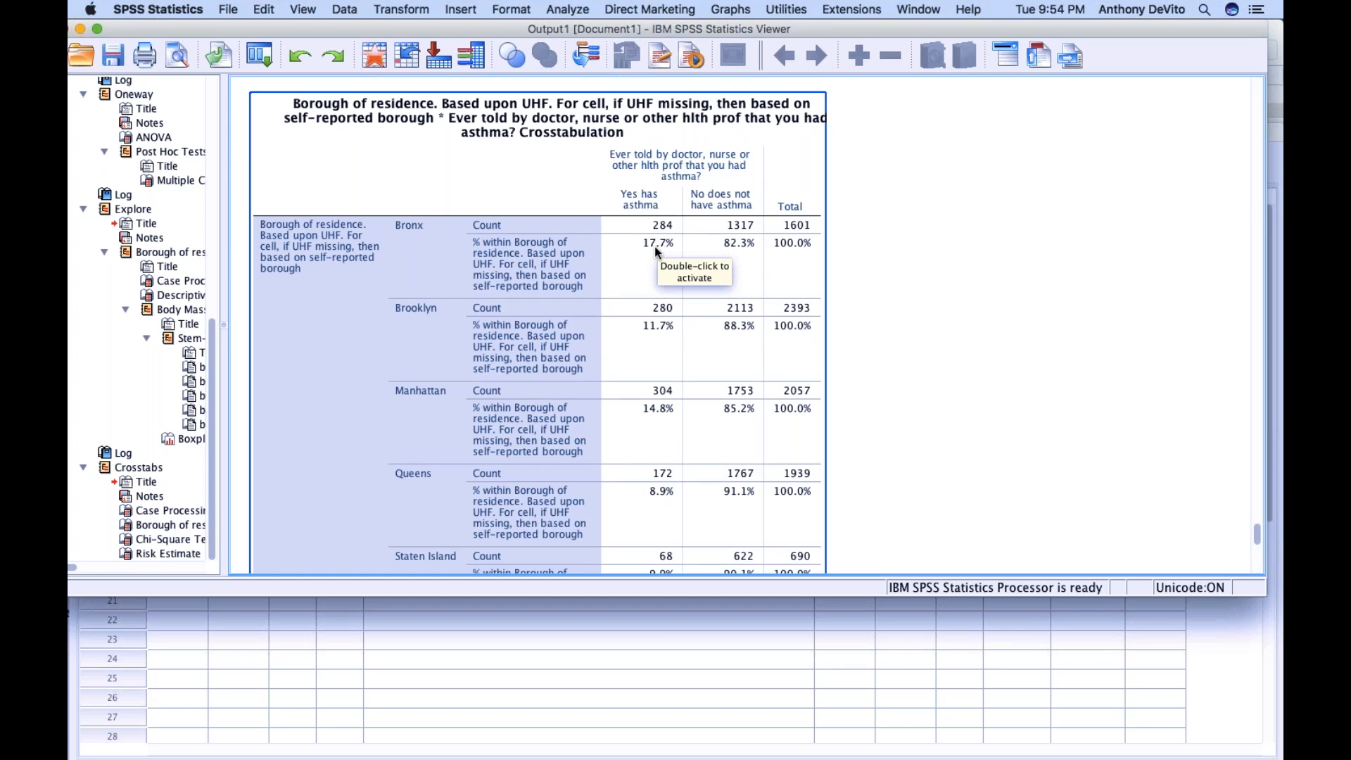
pyautogui.scroll(-3, 659, 306)
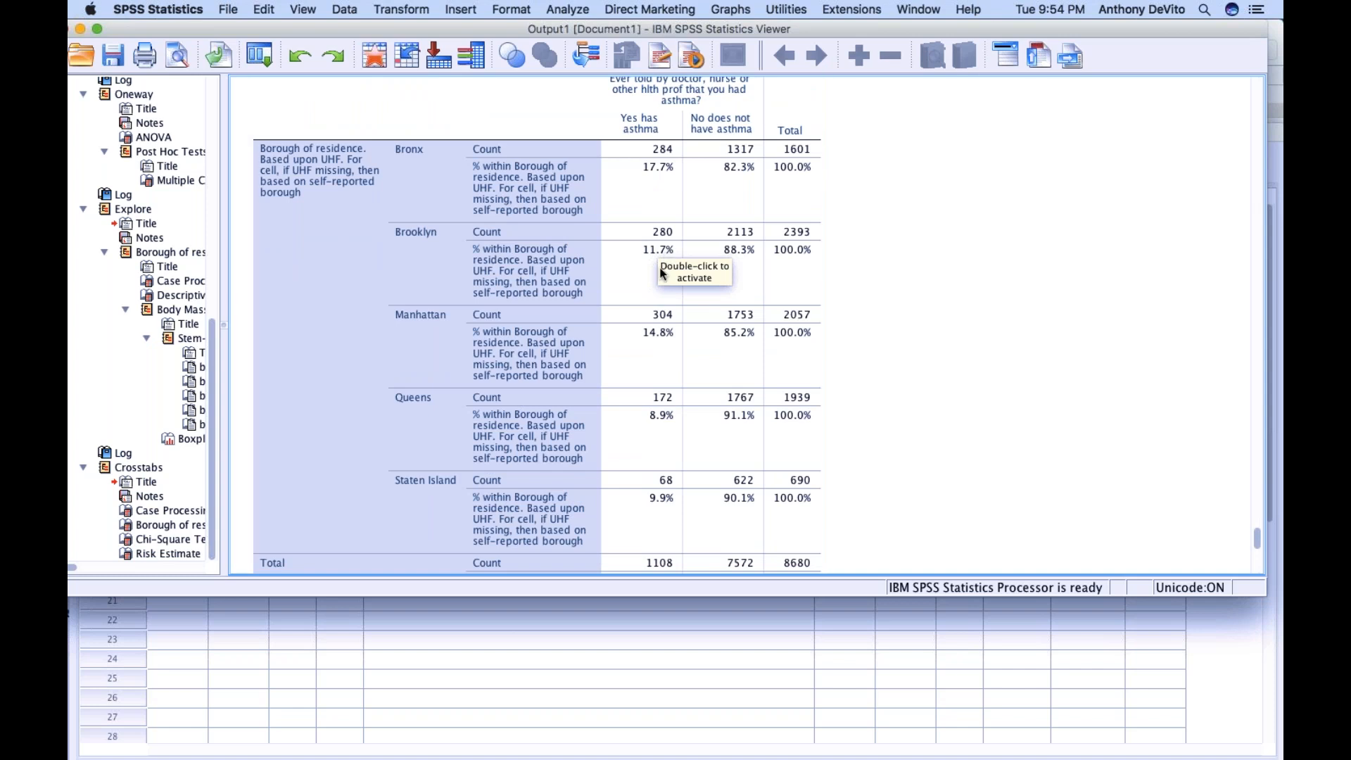
pyautogui.scroll(-4, 651, 303)
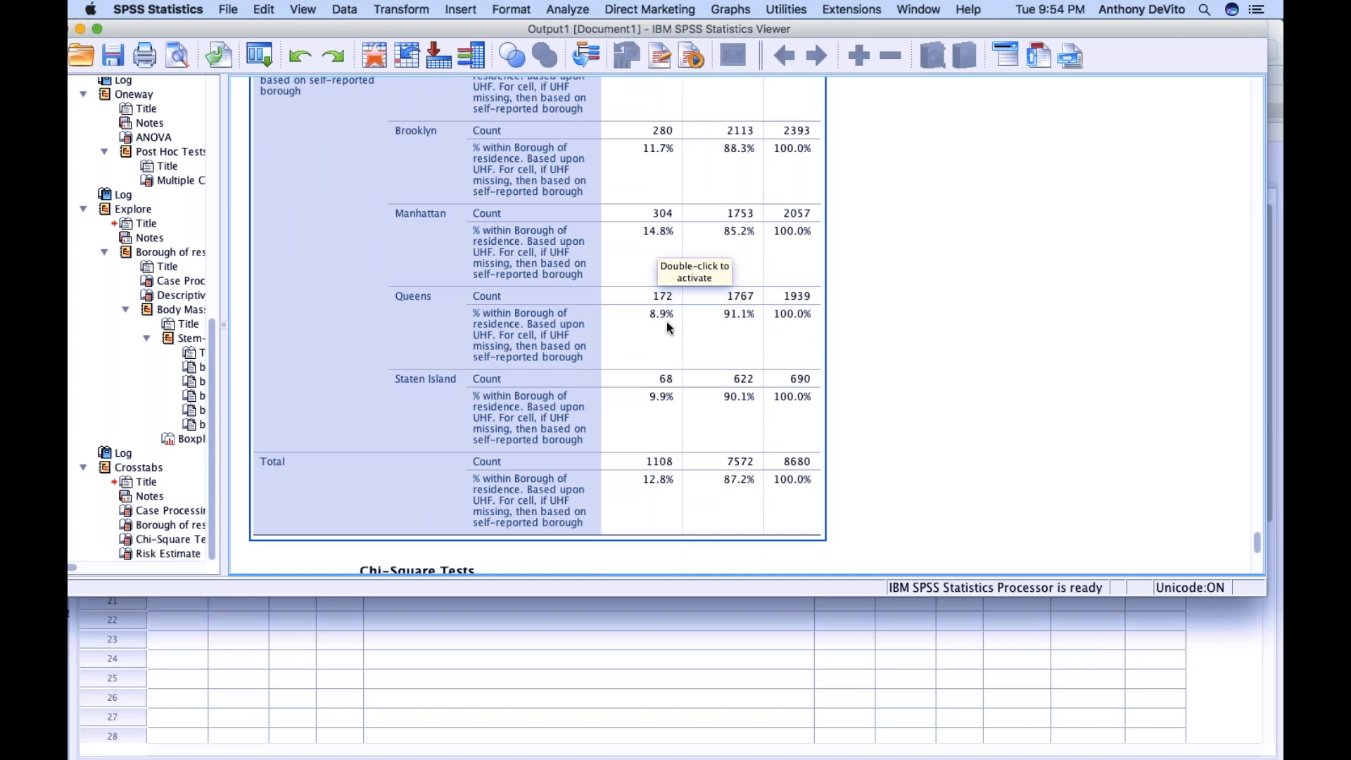
pyautogui.scroll(-3, 666, 322)
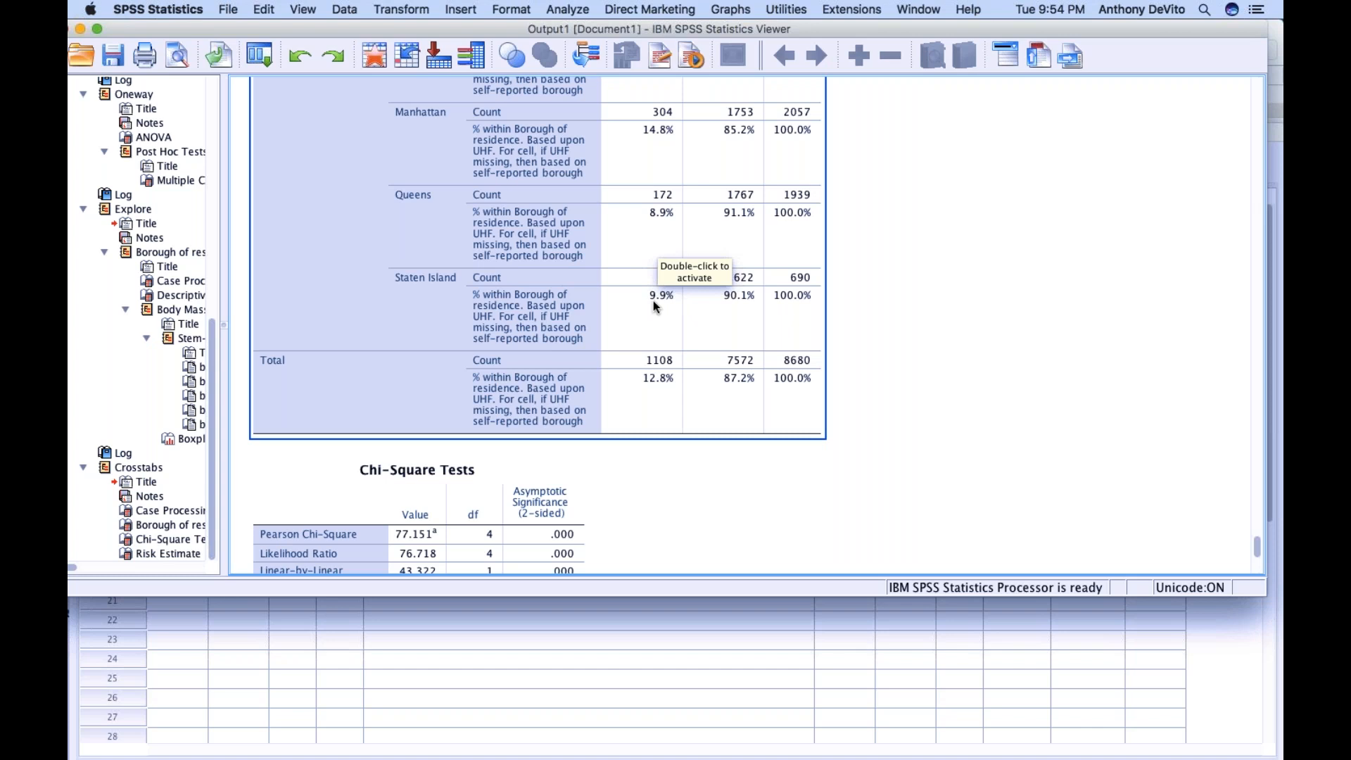
pyautogui.scroll(2, 653, 301)
pyautogui.click(629, 252)
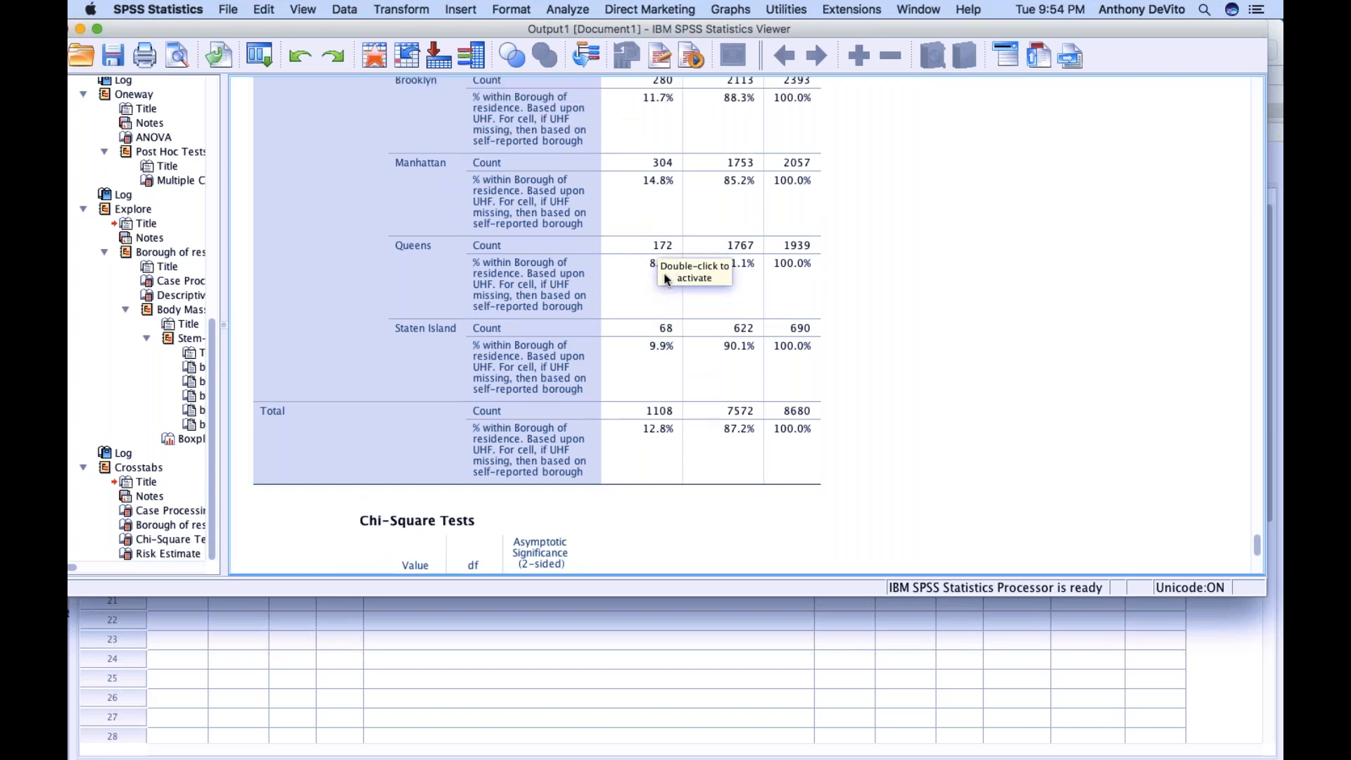
pyautogui.scroll(3, 631, 263)
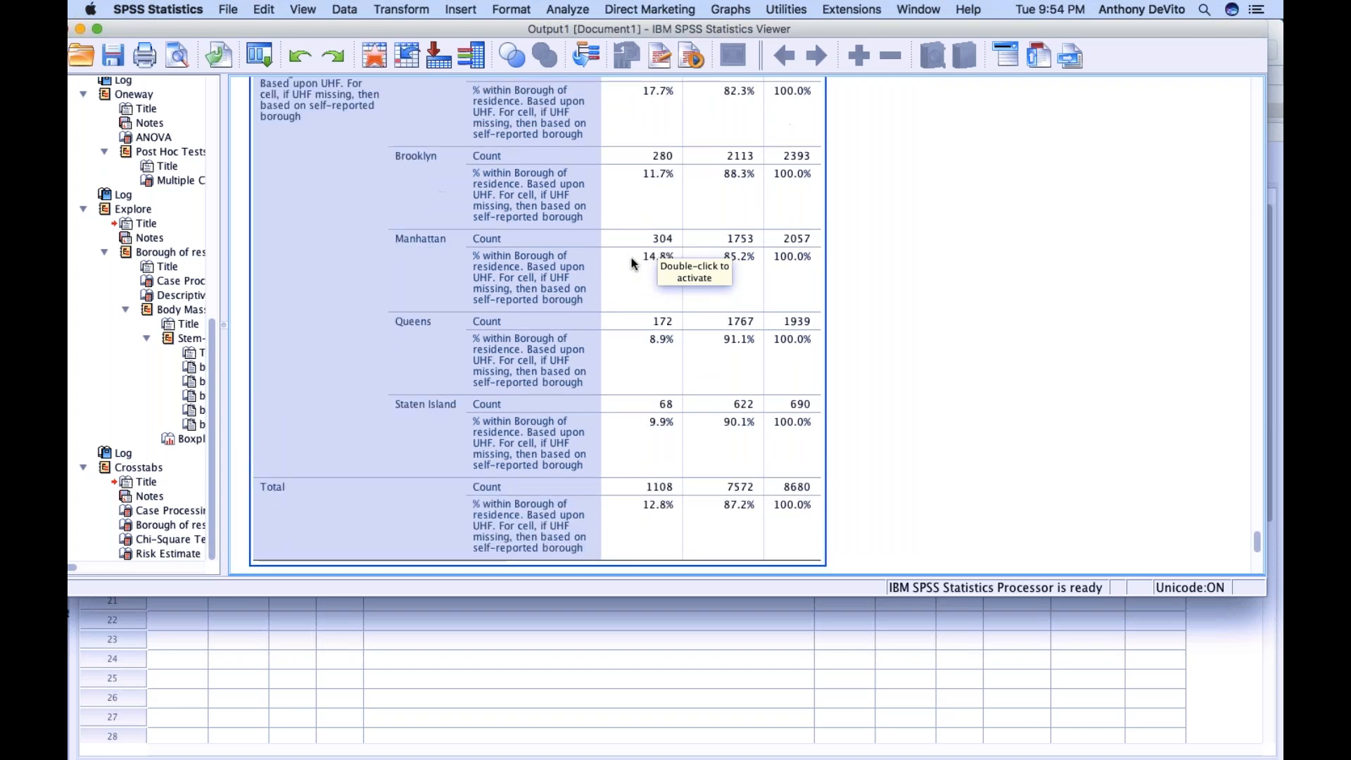
pyautogui.scroll(4, 631, 264)
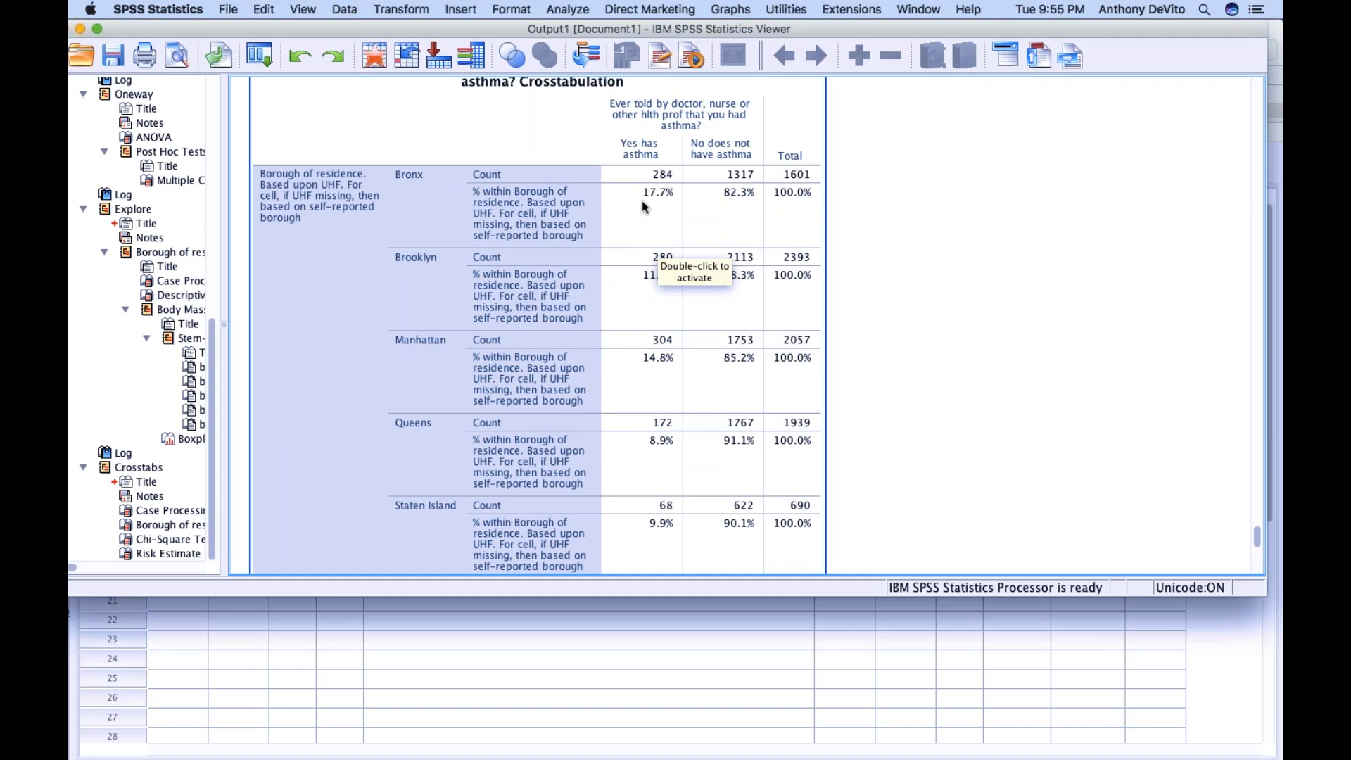
# Examine the Pearson chi-square significance in the Chi-Square Tests table alongside the asthma percentages by borough
pyautogui.scroll(-5, 643, 204)
pyautogui.scroll(-10, 642, 204)
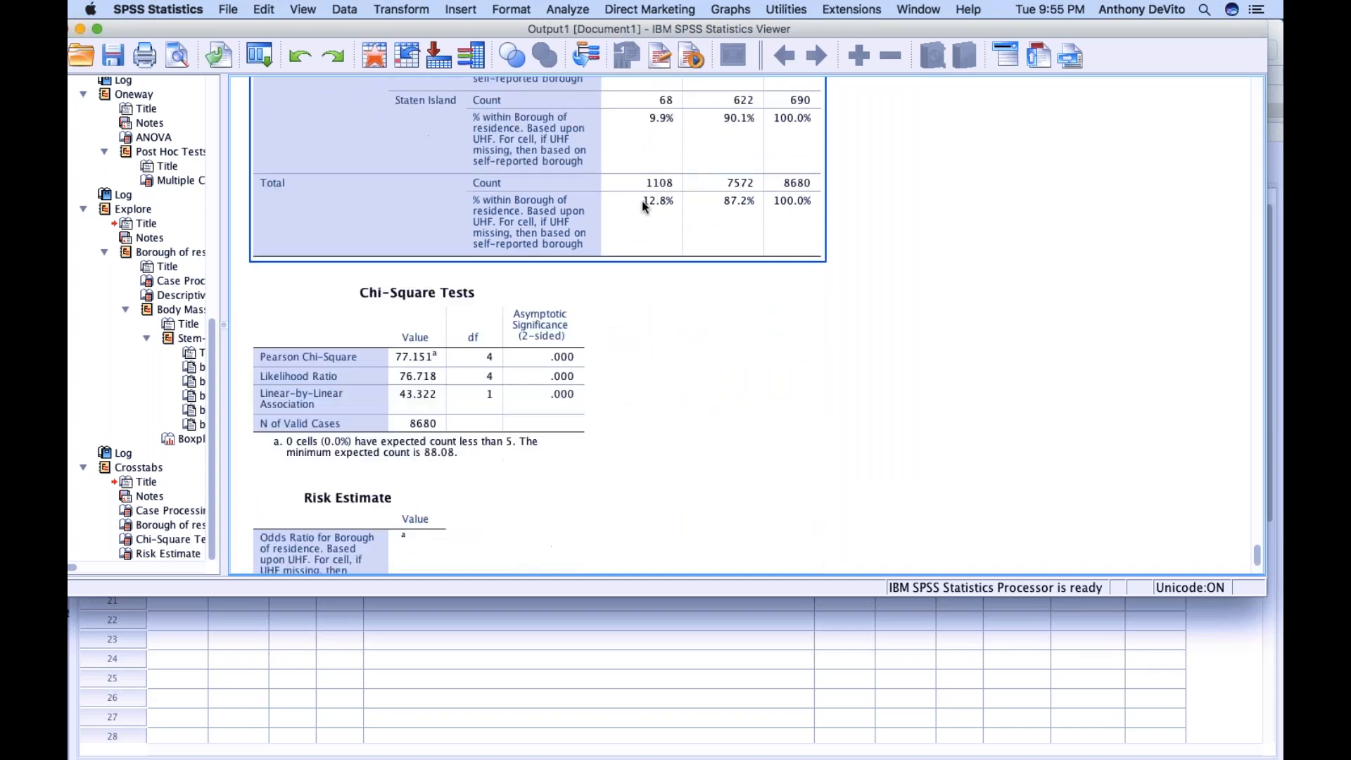
pyautogui.click(417, 281)
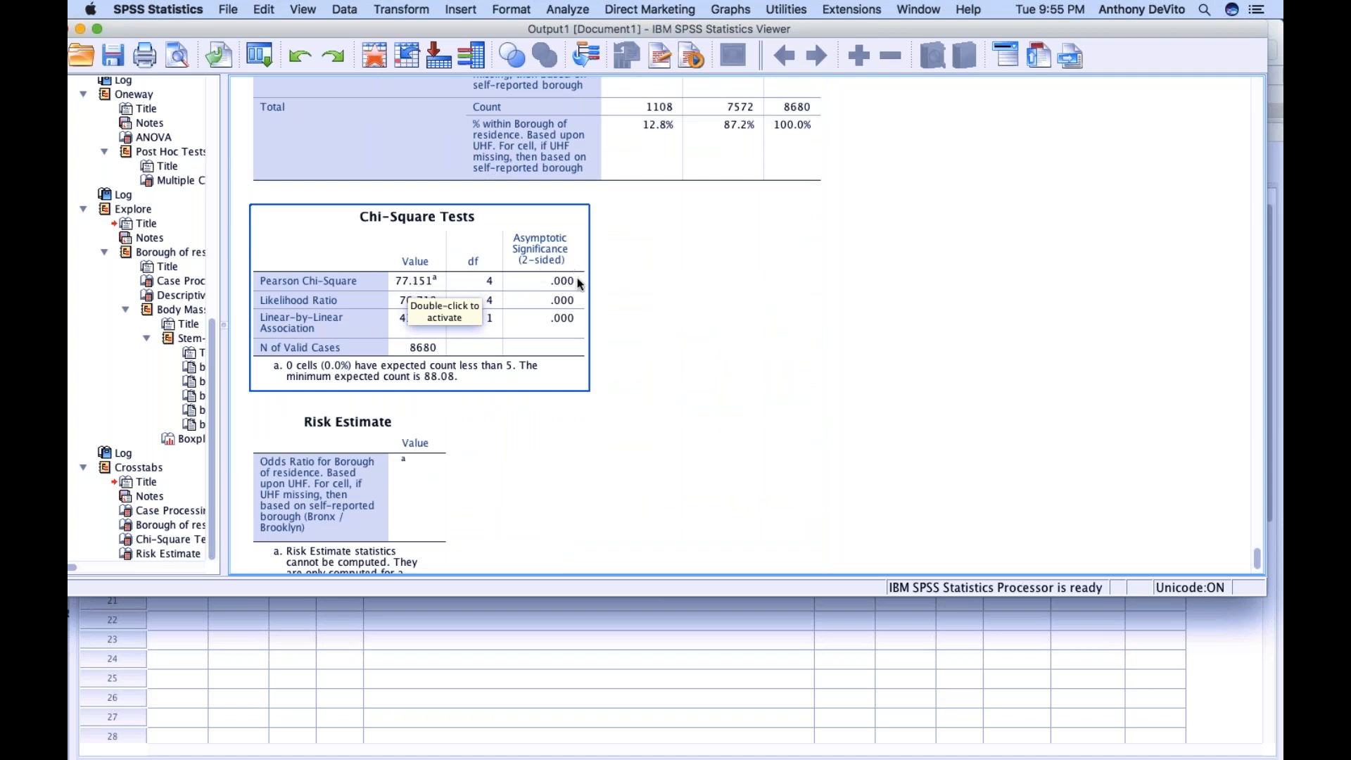
pyautogui.scroll(10, 636, 225)
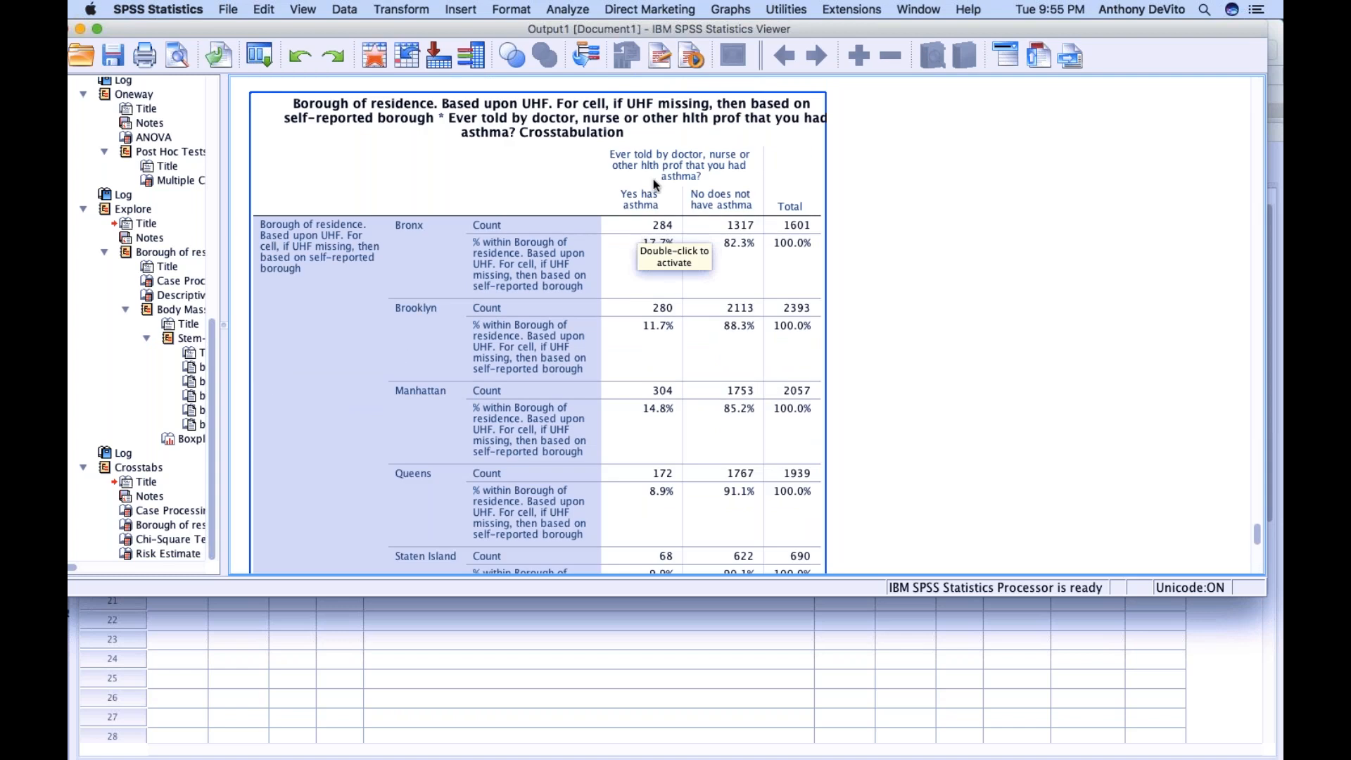
pyautogui.scroll(-5, 649, 385)
pyautogui.scroll(-4, 649, 384)
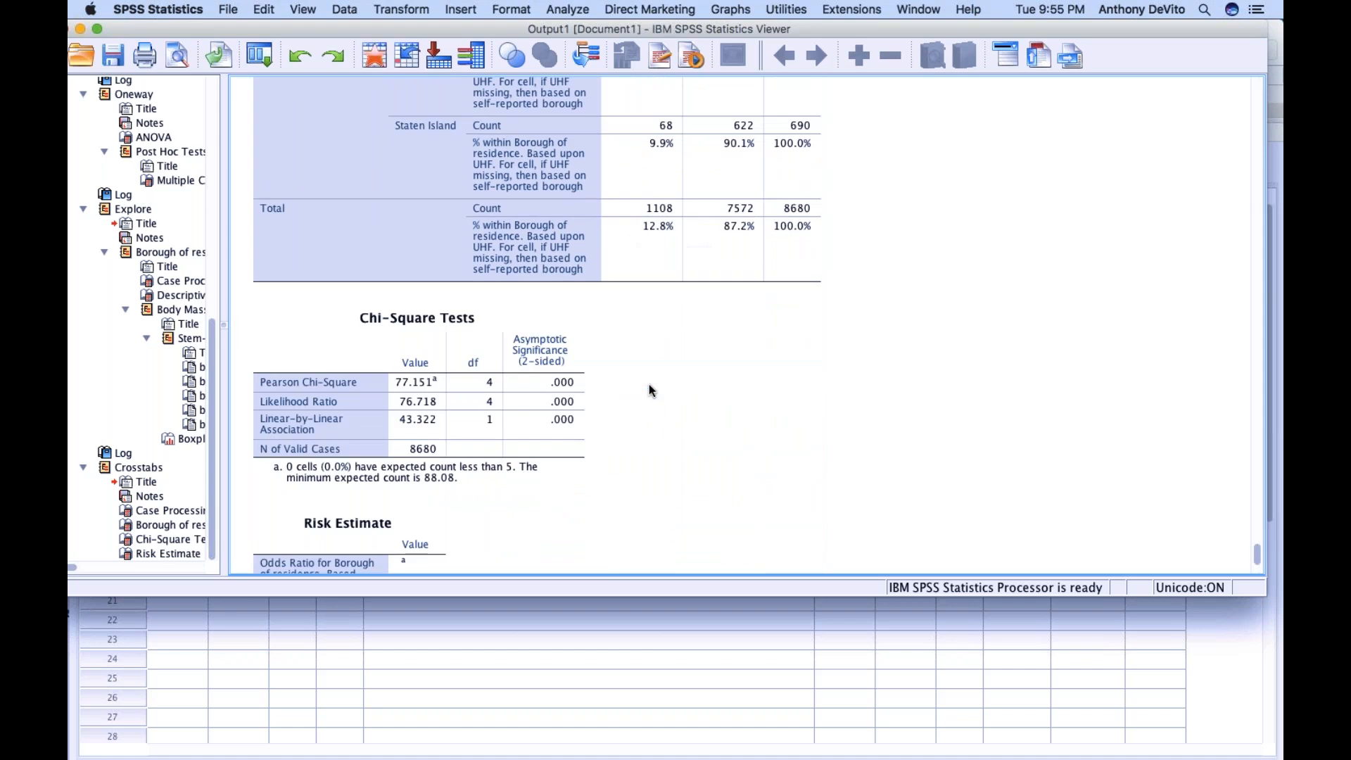
pyautogui.click(577, 376)
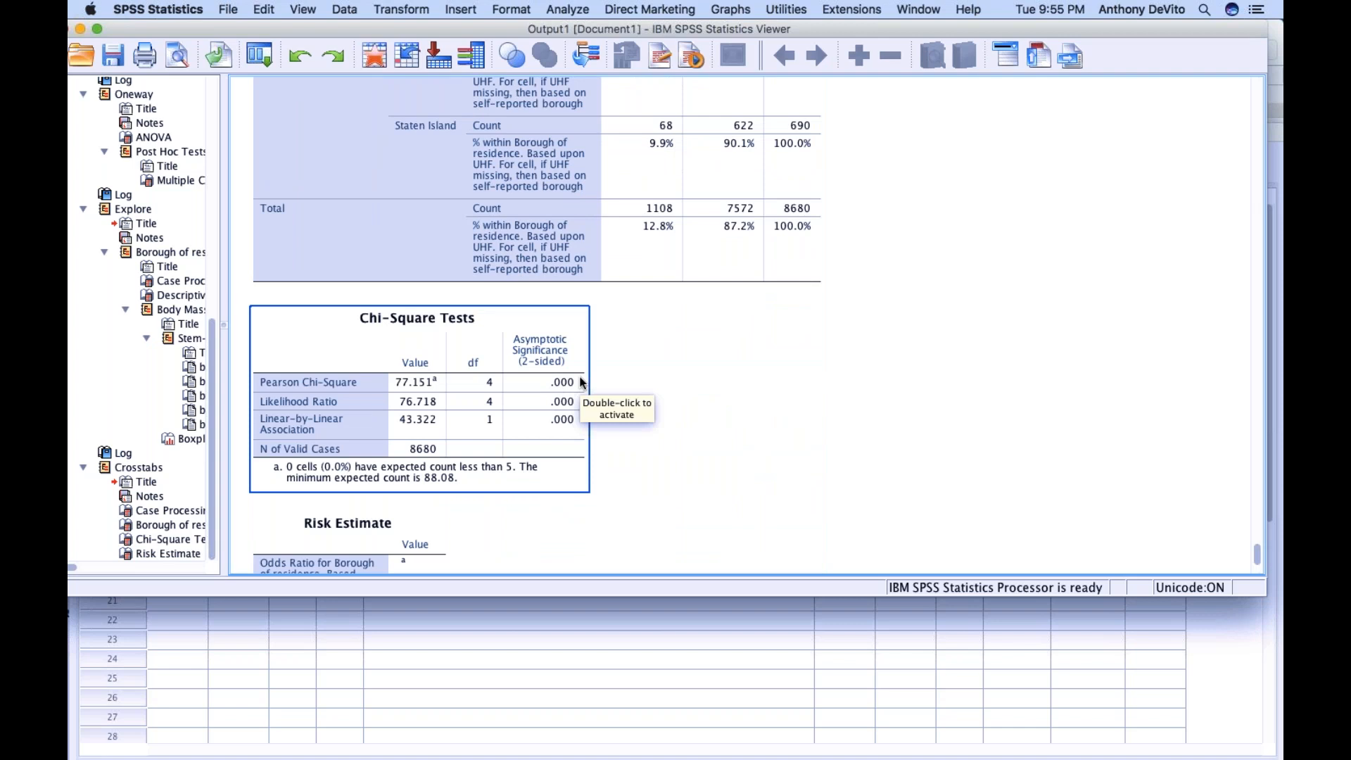
pyautogui.press('Up')
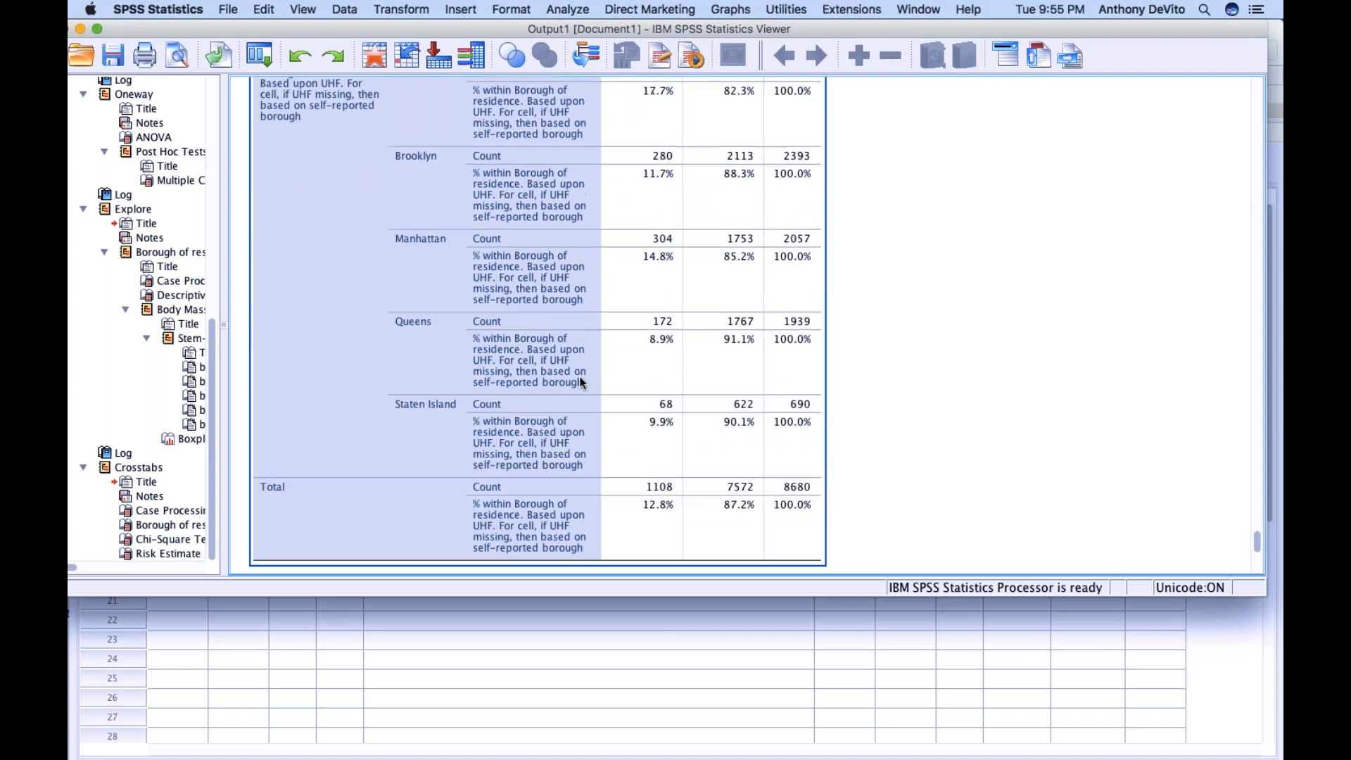
pyautogui.scroll(3, 582, 383)
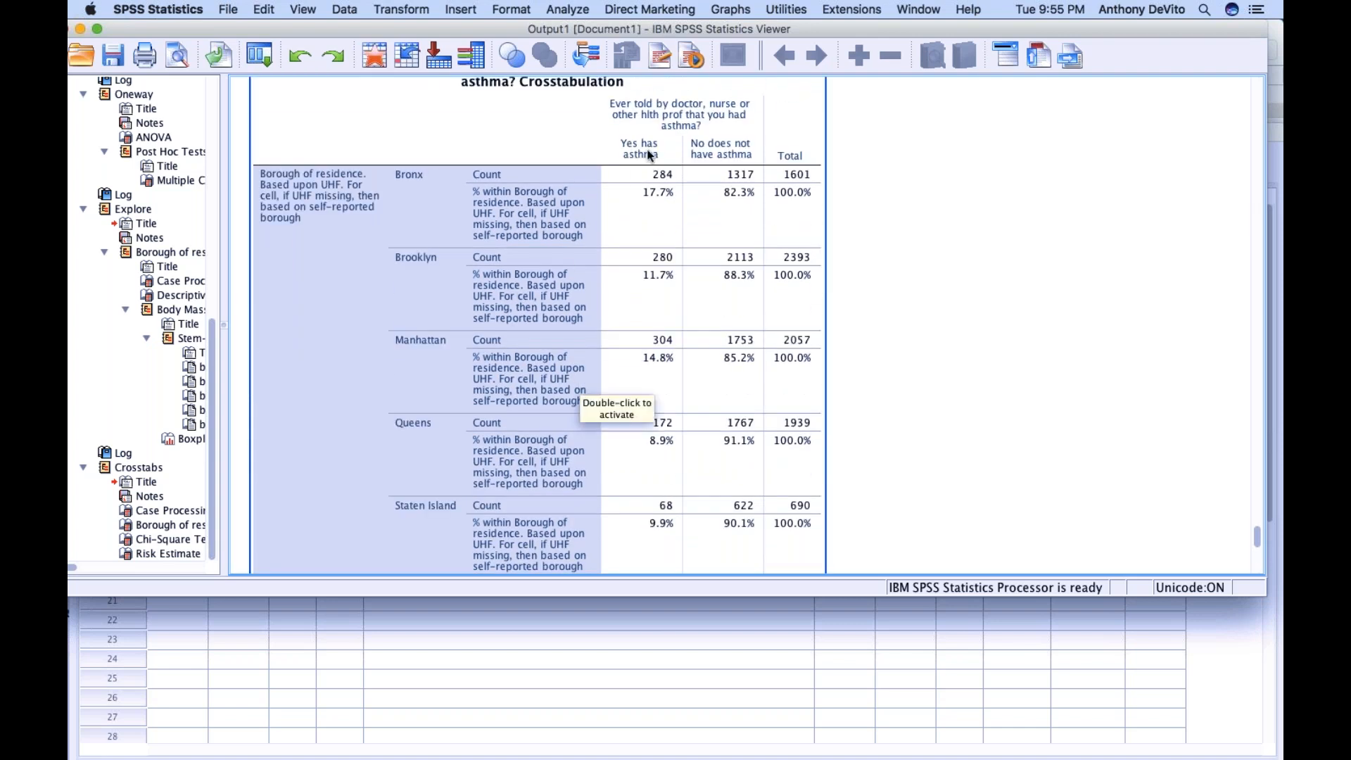
pyautogui.scroll(-10, 523, 315)
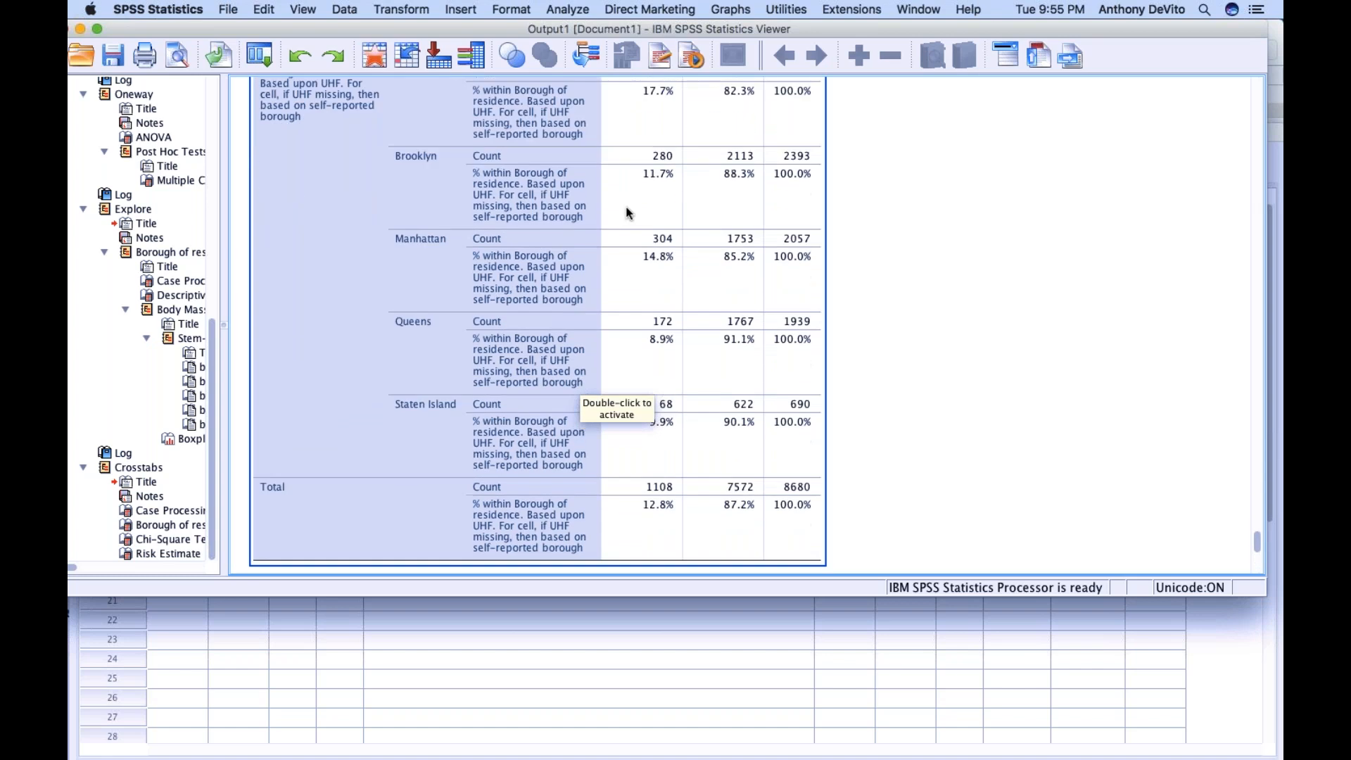
# Read the Risk Estimate table and its footnote, then review the number of borough rows in the crosstabulation
pyautogui.click(522, 315)
pyautogui.click(382, 495)
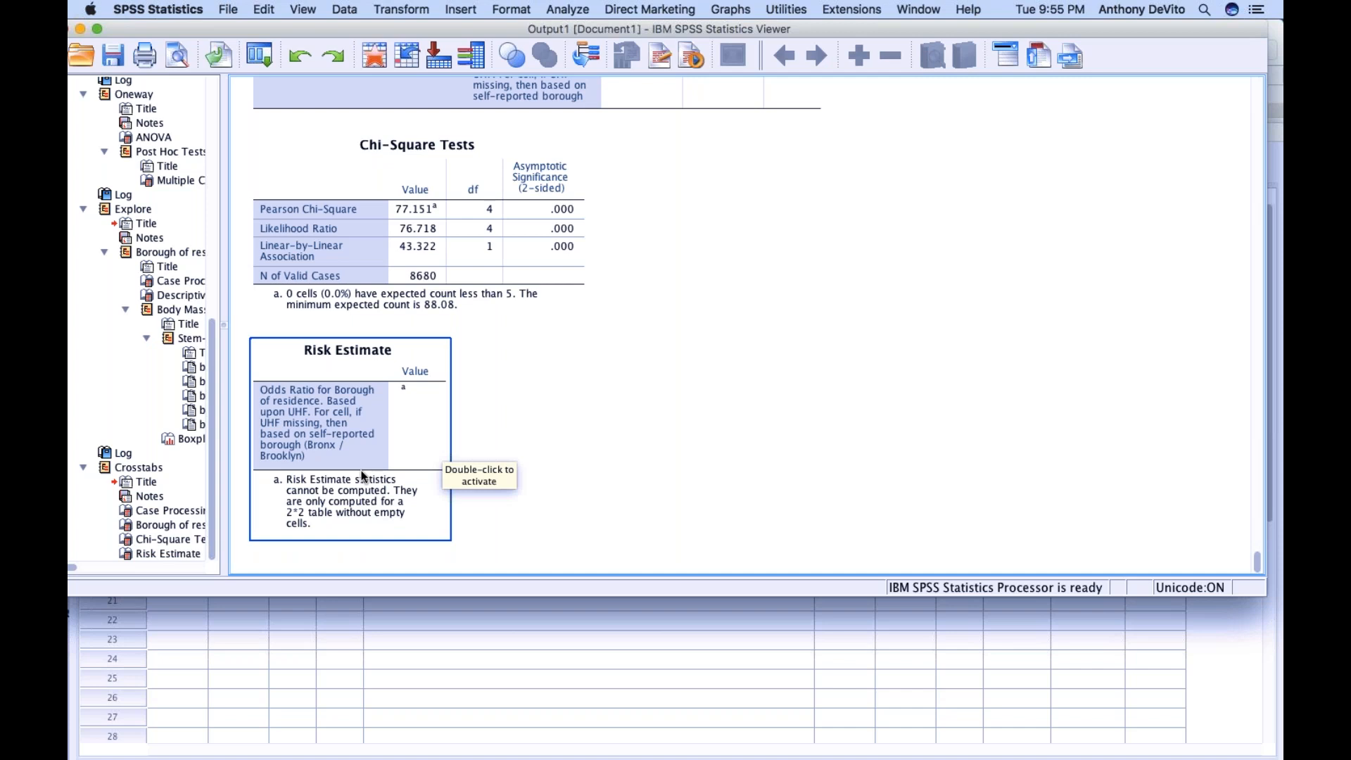
pyautogui.scroll(10, 361, 470)
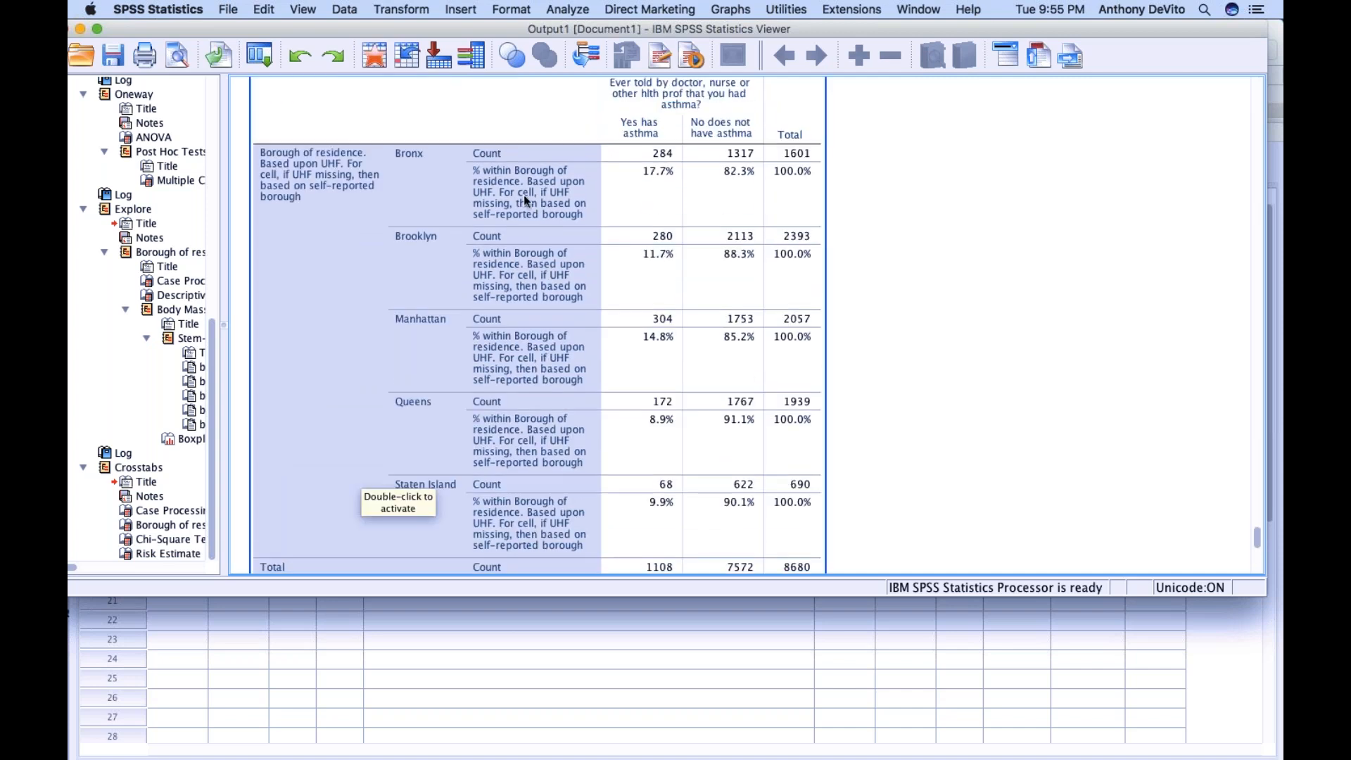
pyautogui.scroll(-2, 549, 307)
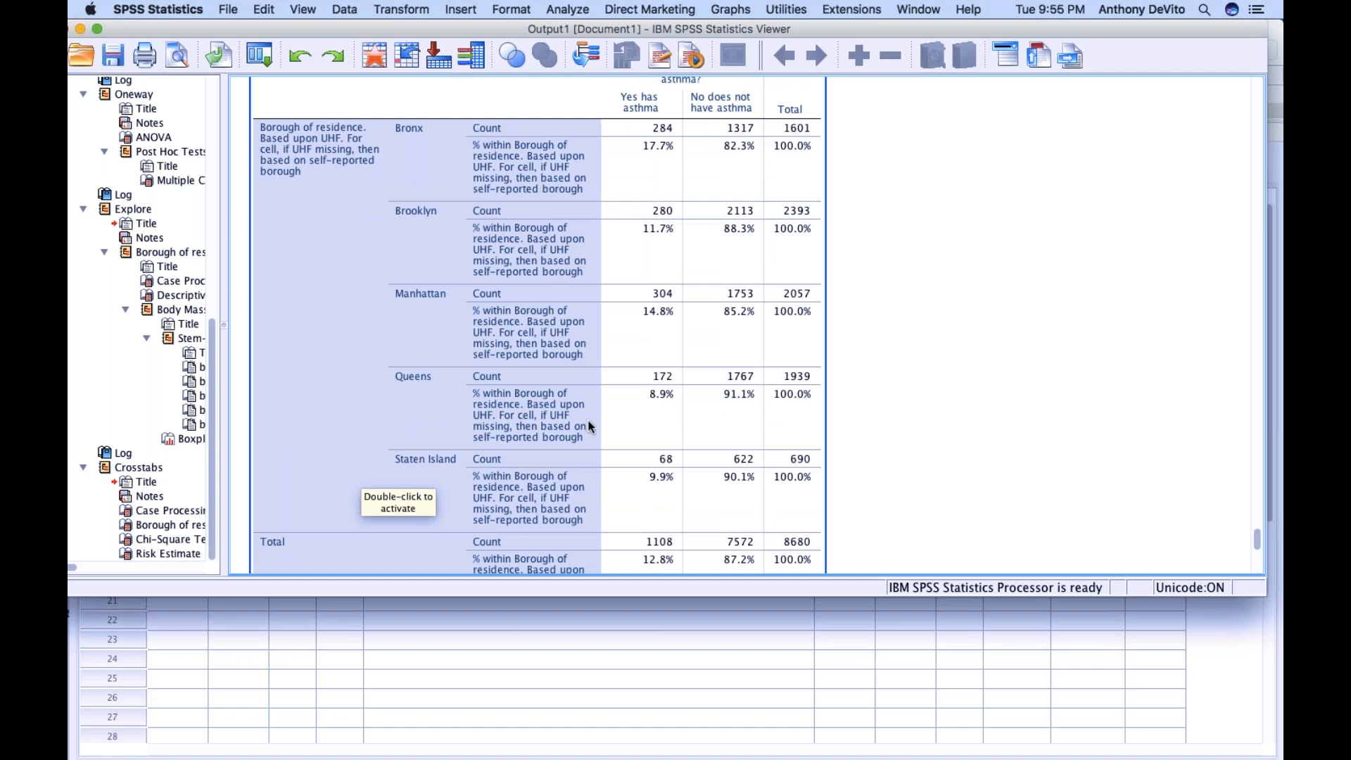
pyautogui.scroll(-5, 588, 419)
pyautogui.scroll(2, 589, 420)
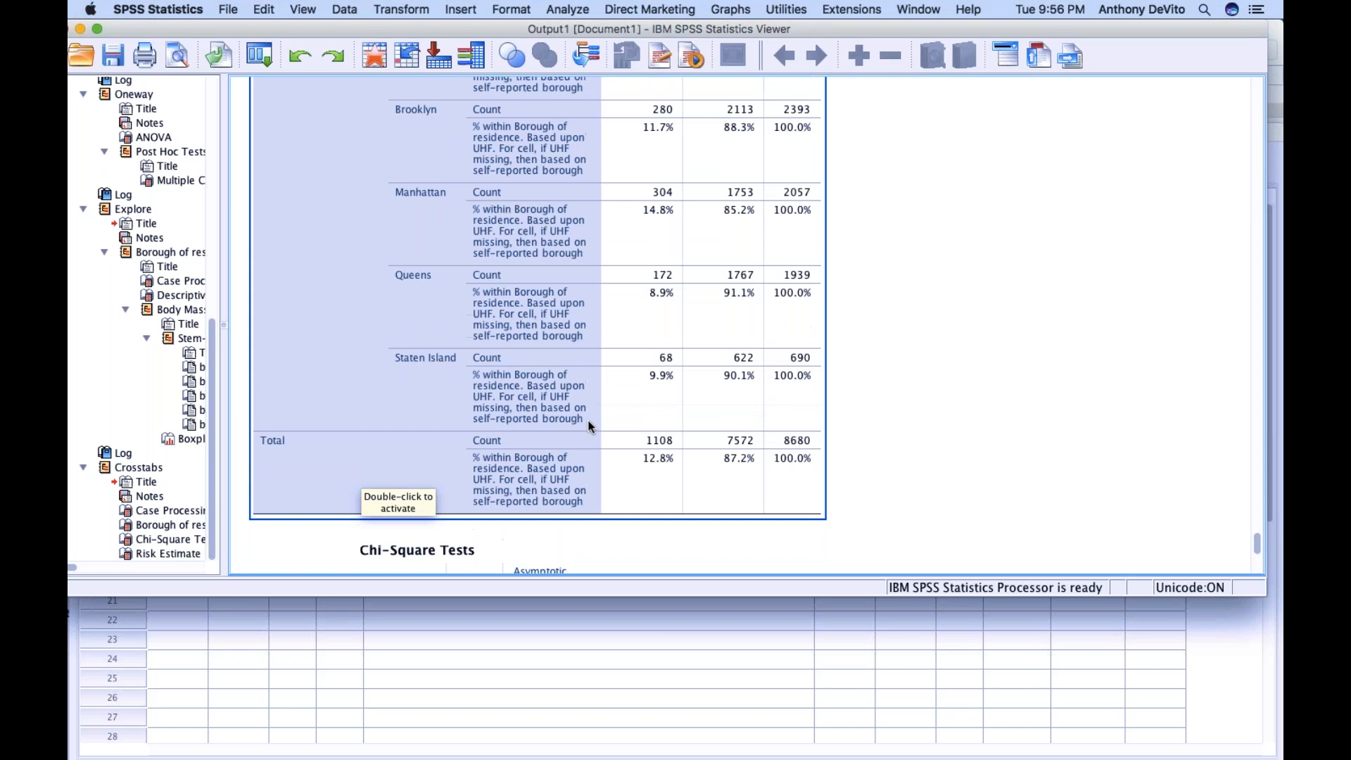
pyautogui.scroll(4, 539, 314)
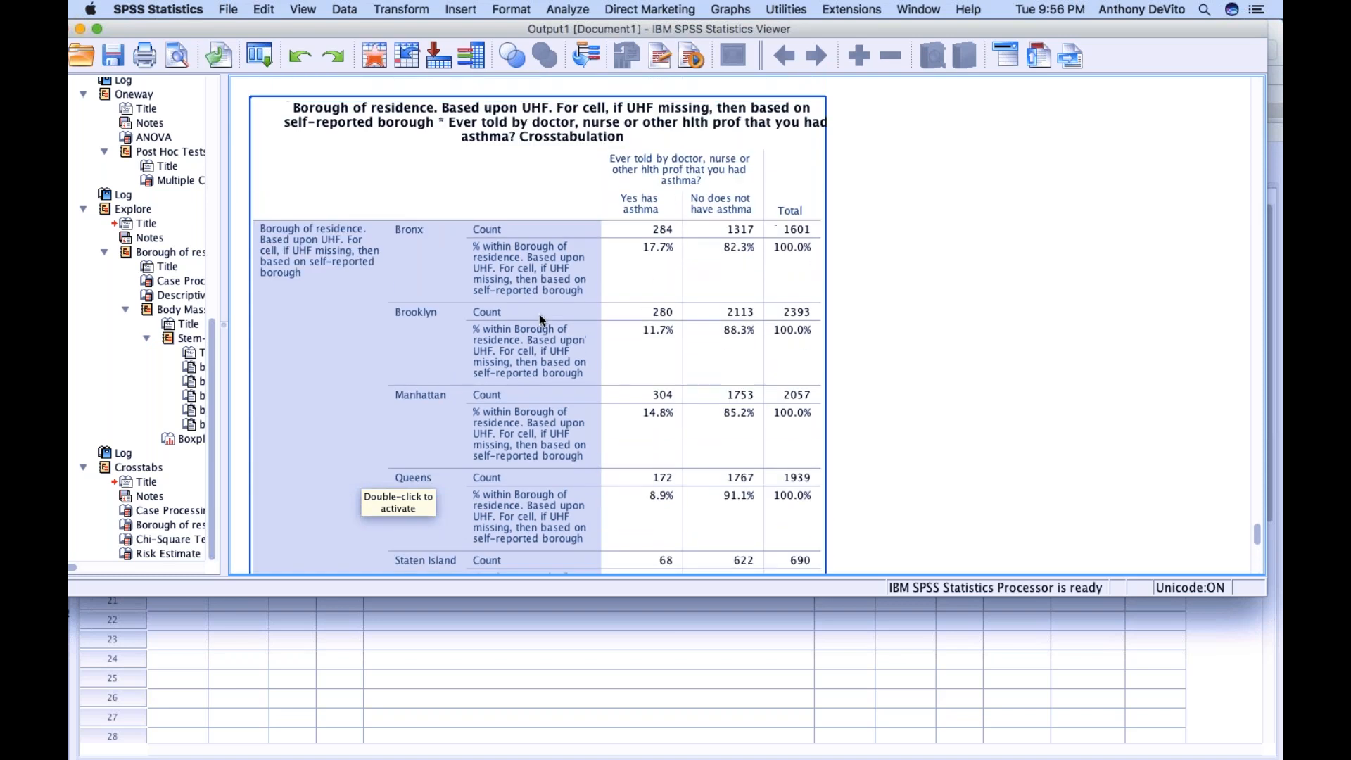
pyautogui.scroll(-3, 522, 261)
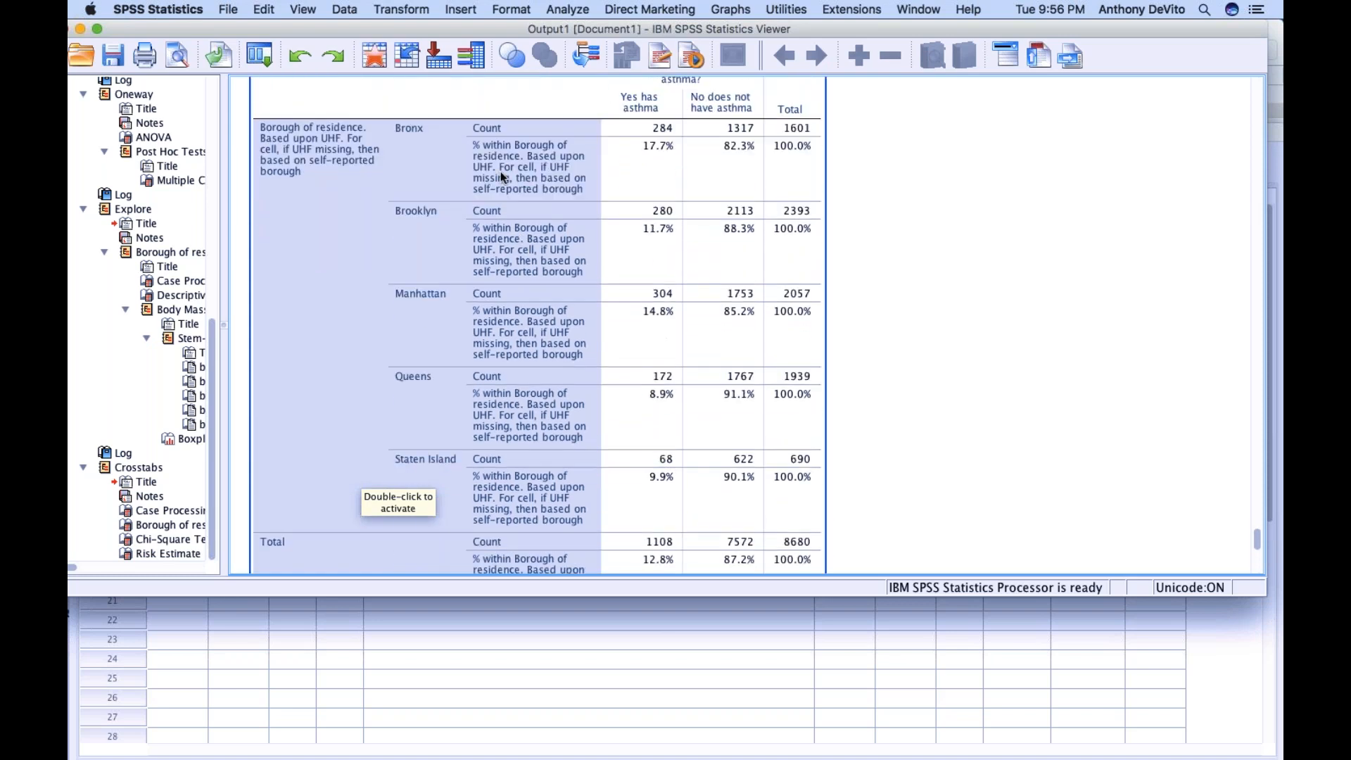
pyautogui.scroll(-2, 501, 171)
pyautogui.scroll(2, 500, 170)
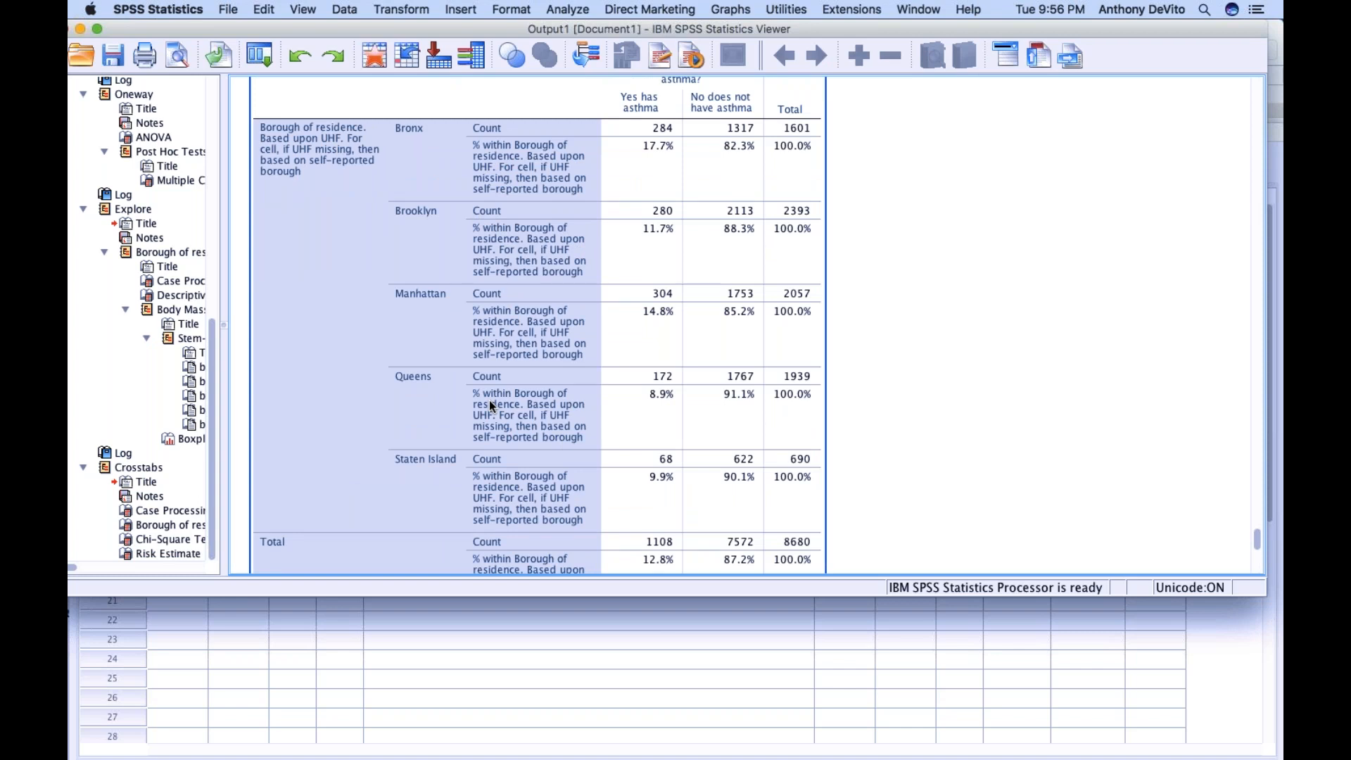
pyautogui.scroll(15, 489, 400)
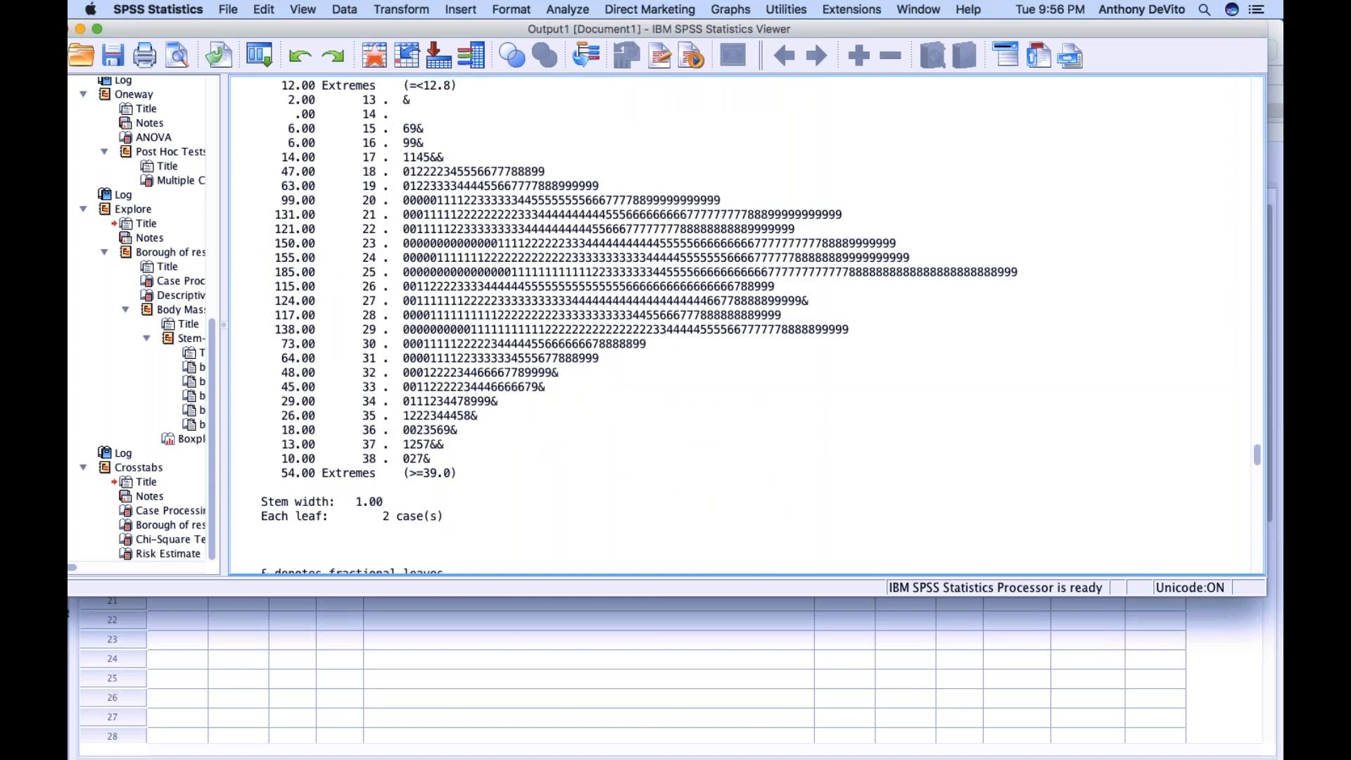
# Move the output window aside, bring the dataset's variable list forward, and delete the variables VAR00001, VAR00002 and VAR00003
pyautogui.moveTo(374, 27); pyautogui.dragTo(795, 114)
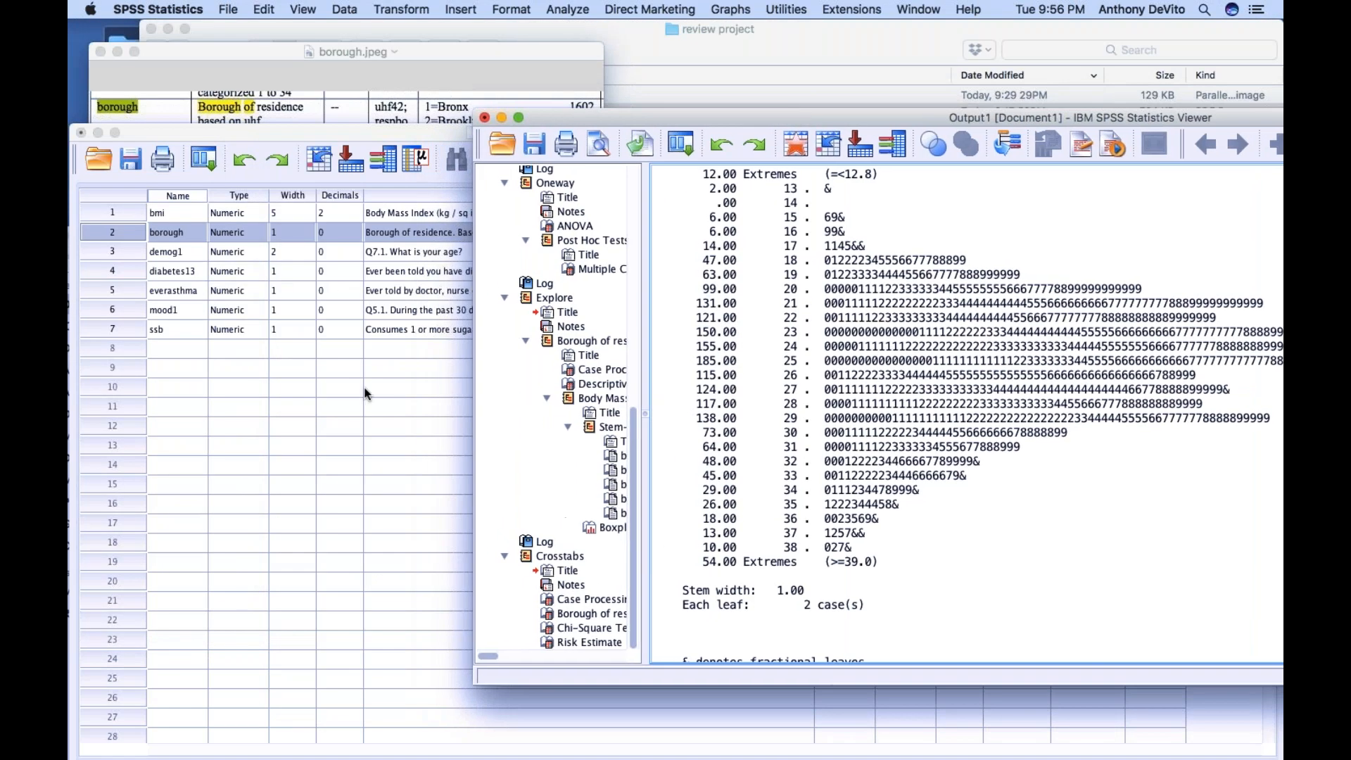
pyautogui.click(358, 387)
pyautogui.click(194, 234)
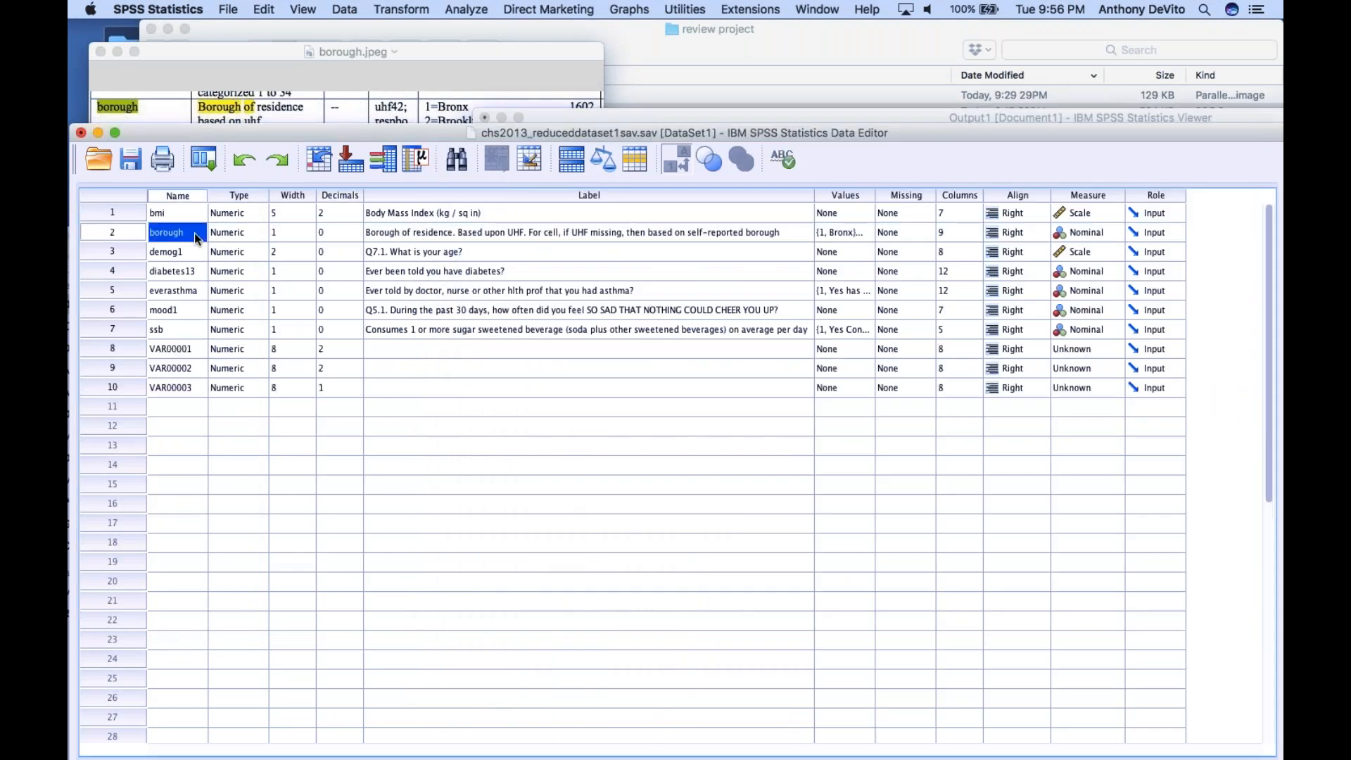
pyautogui.click(417, 445)
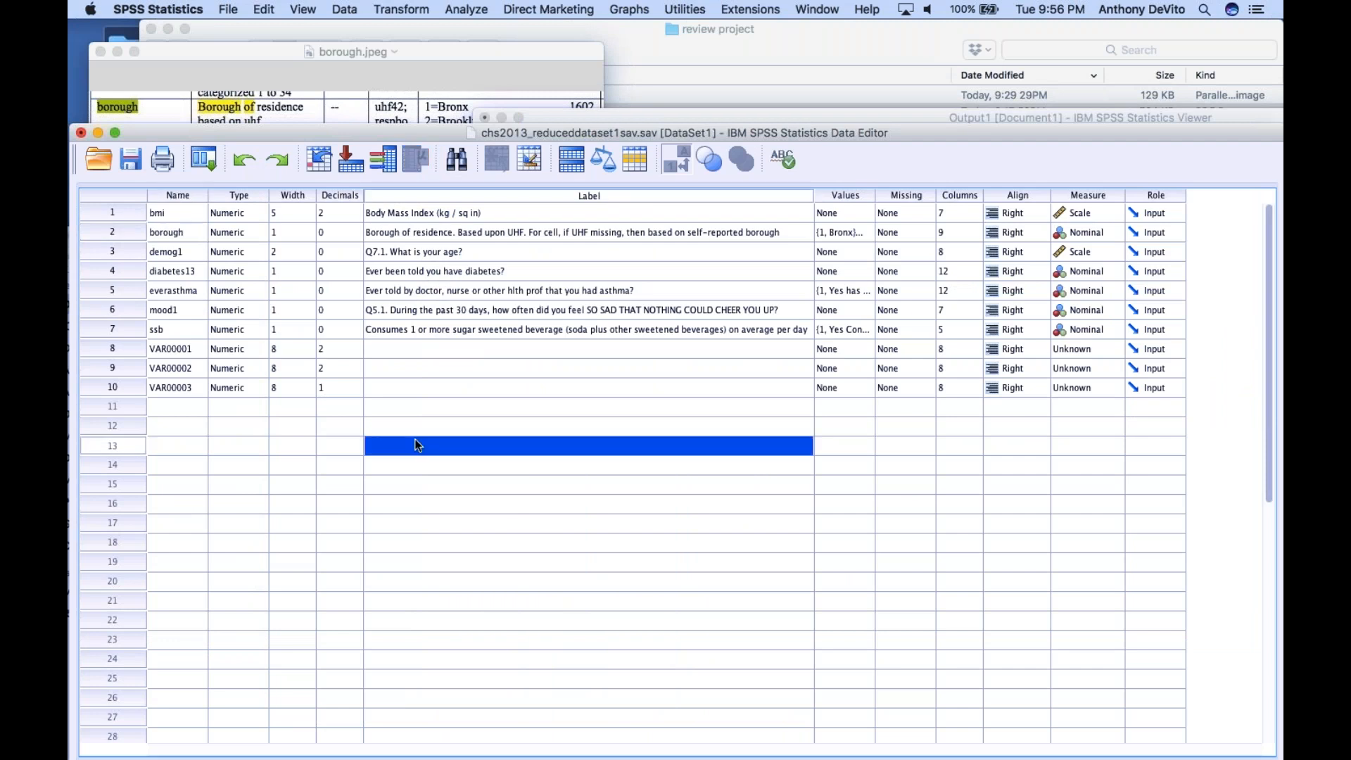
pyautogui.click(116, 346)
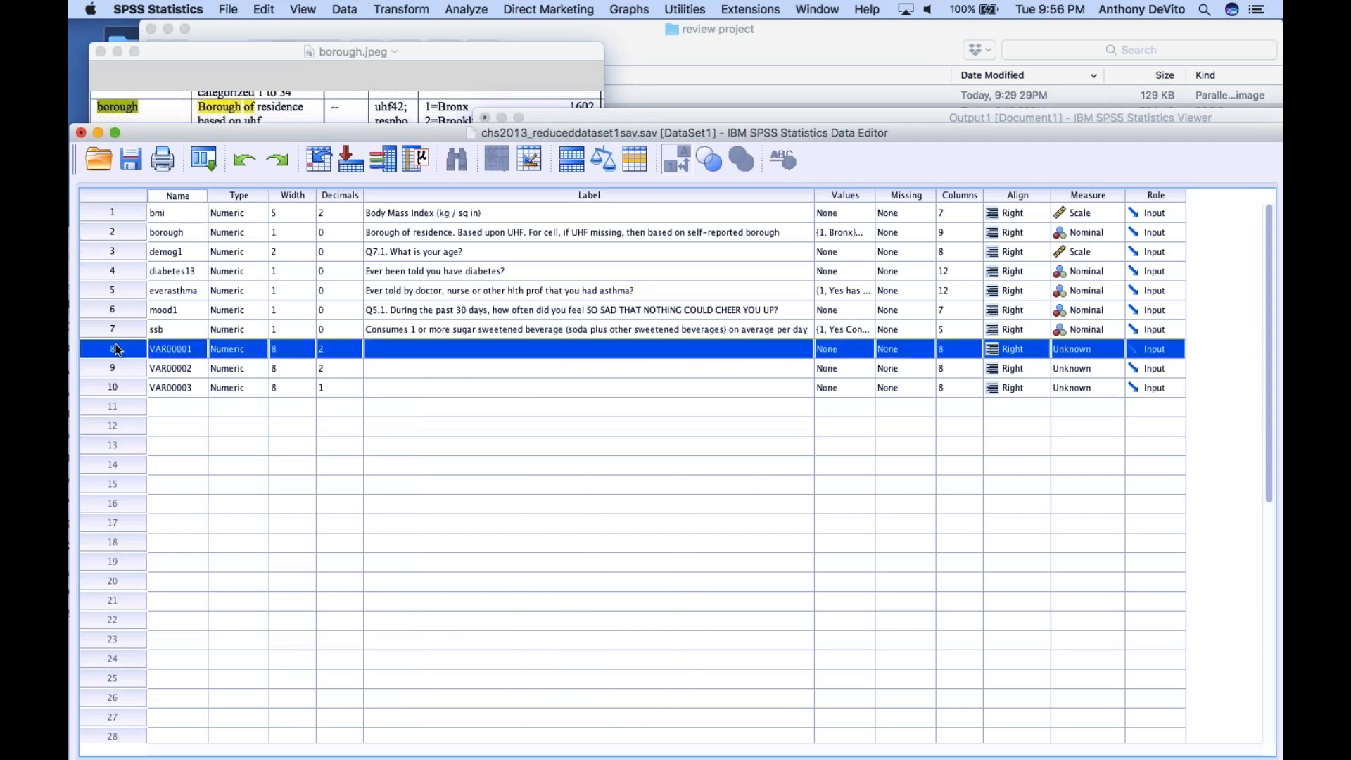
pyautogui.keyDown('shift'); pyautogui.click(114, 386); pyautogui.keyUp('shift')
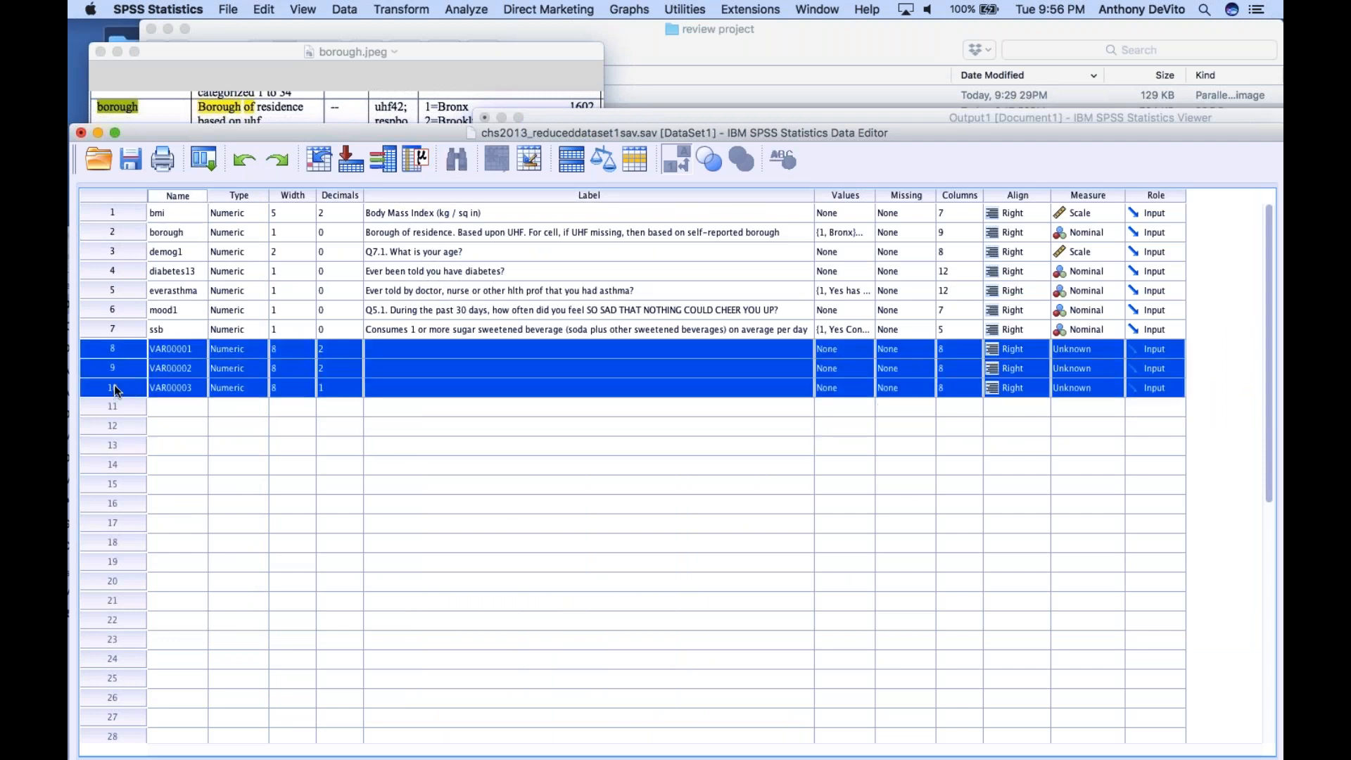
pyautogui.click(282, 7)
pyautogui.click(290, 133)
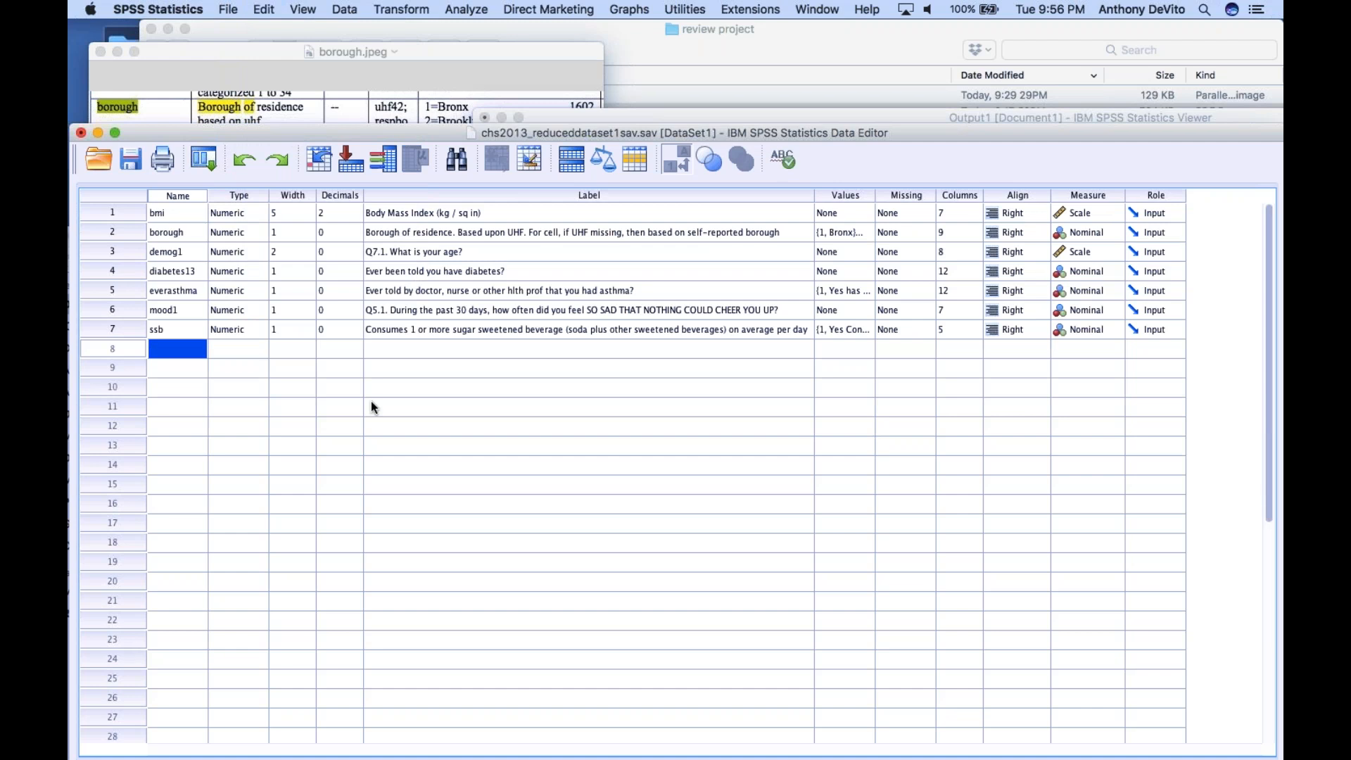
# Start a recode into different variables with borough as the input variable
pyautogui.click(114, 231)
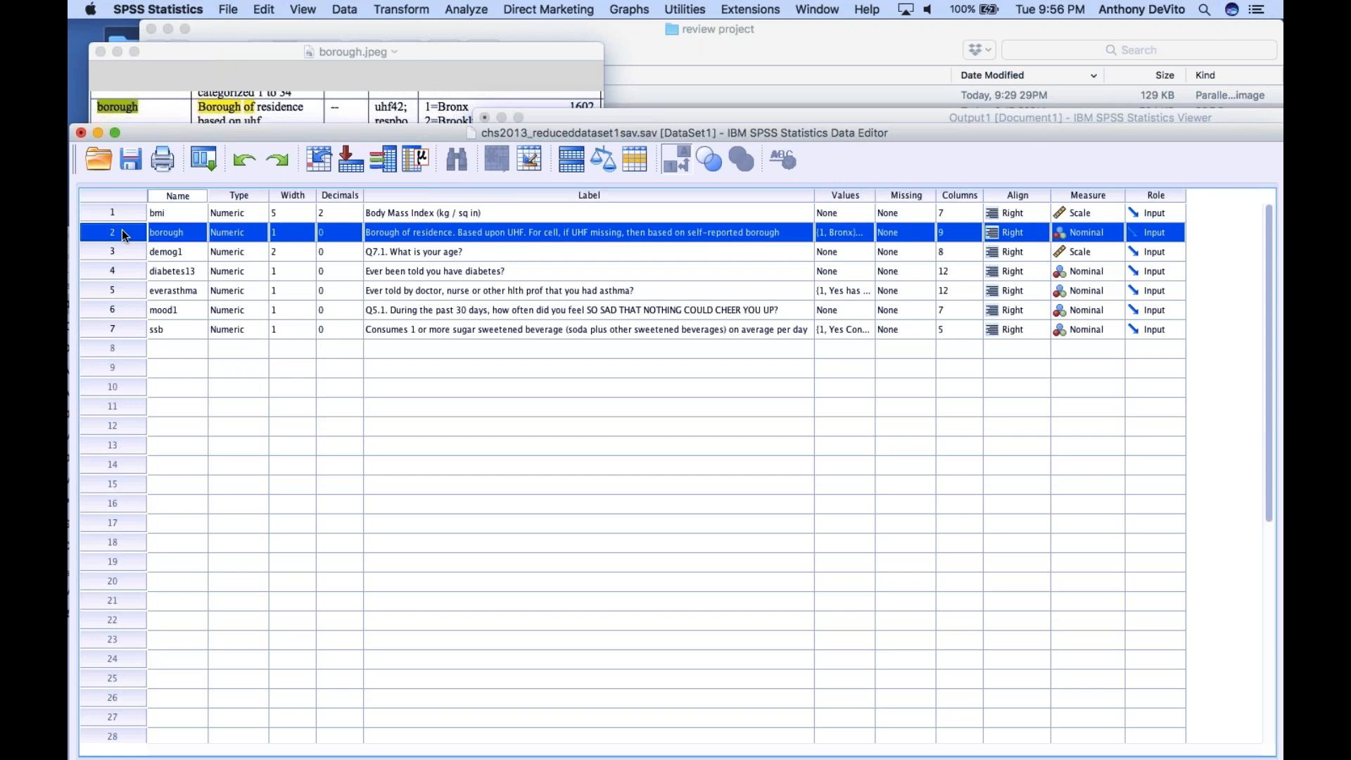
pyautogui.click(404, 7)
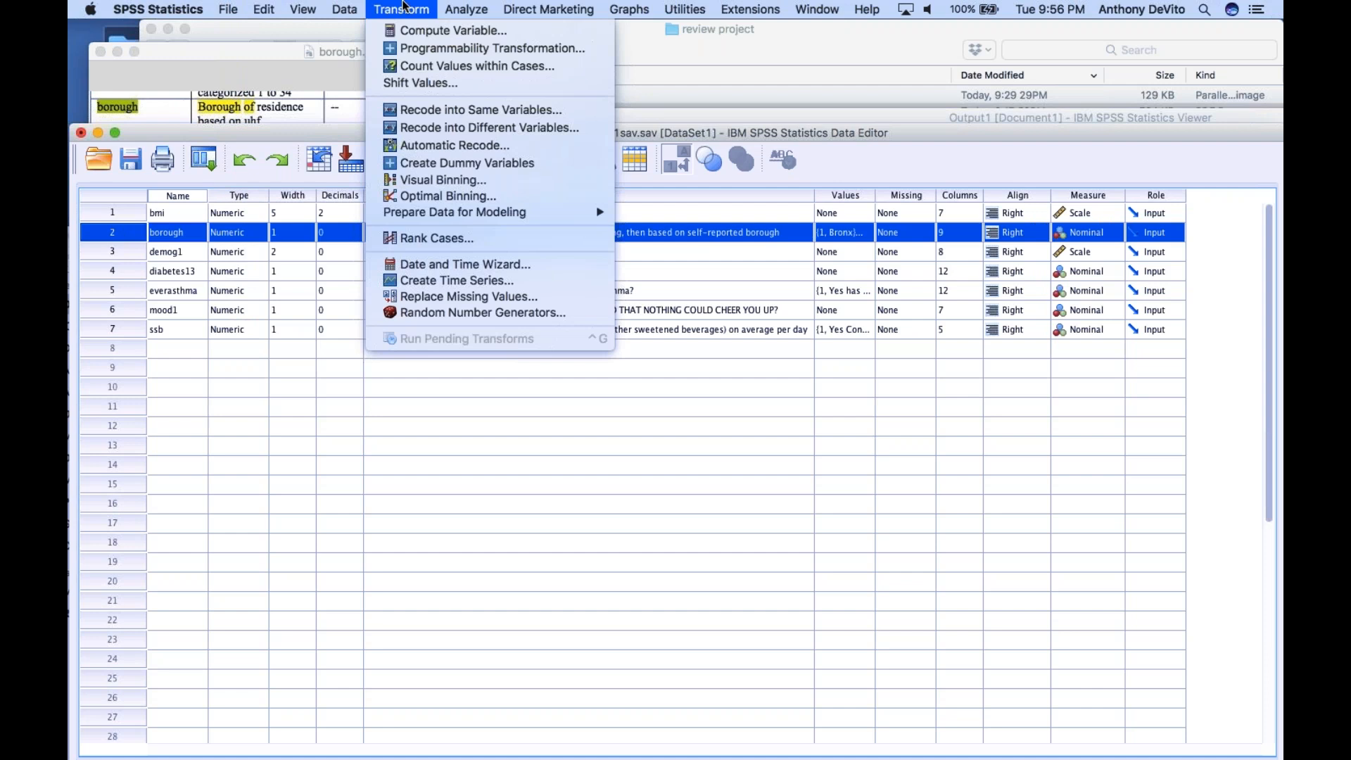
pyautogui.click(425, 128)
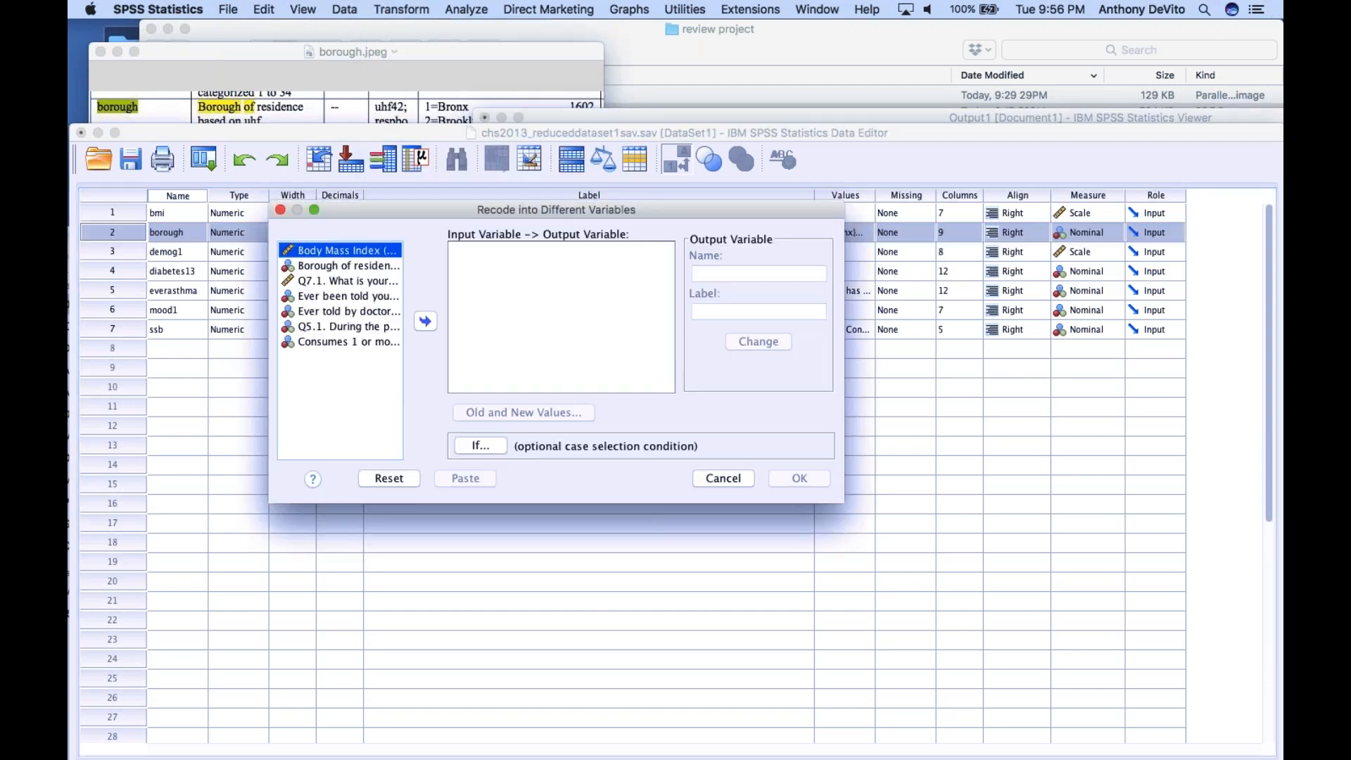
pyautogui.click(374, 265)
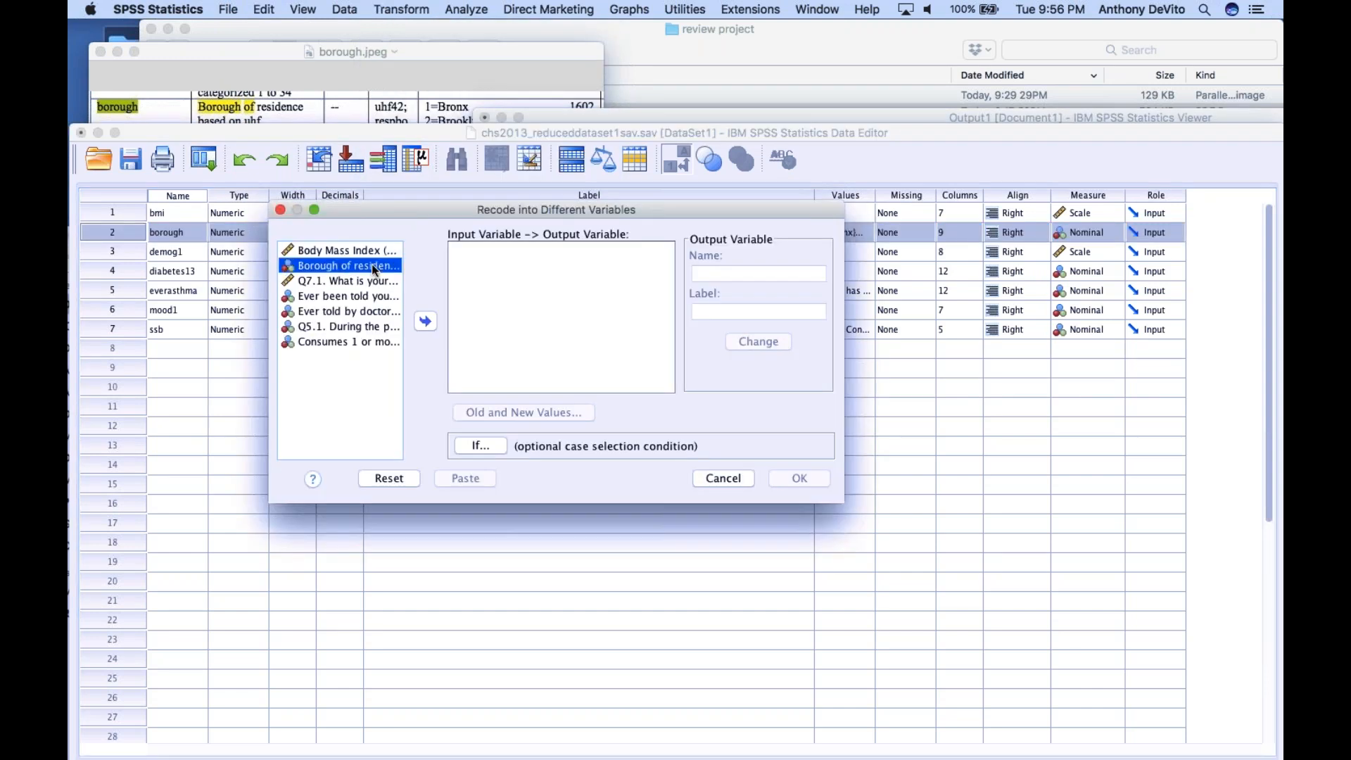
pyautogui.click(424, 320)
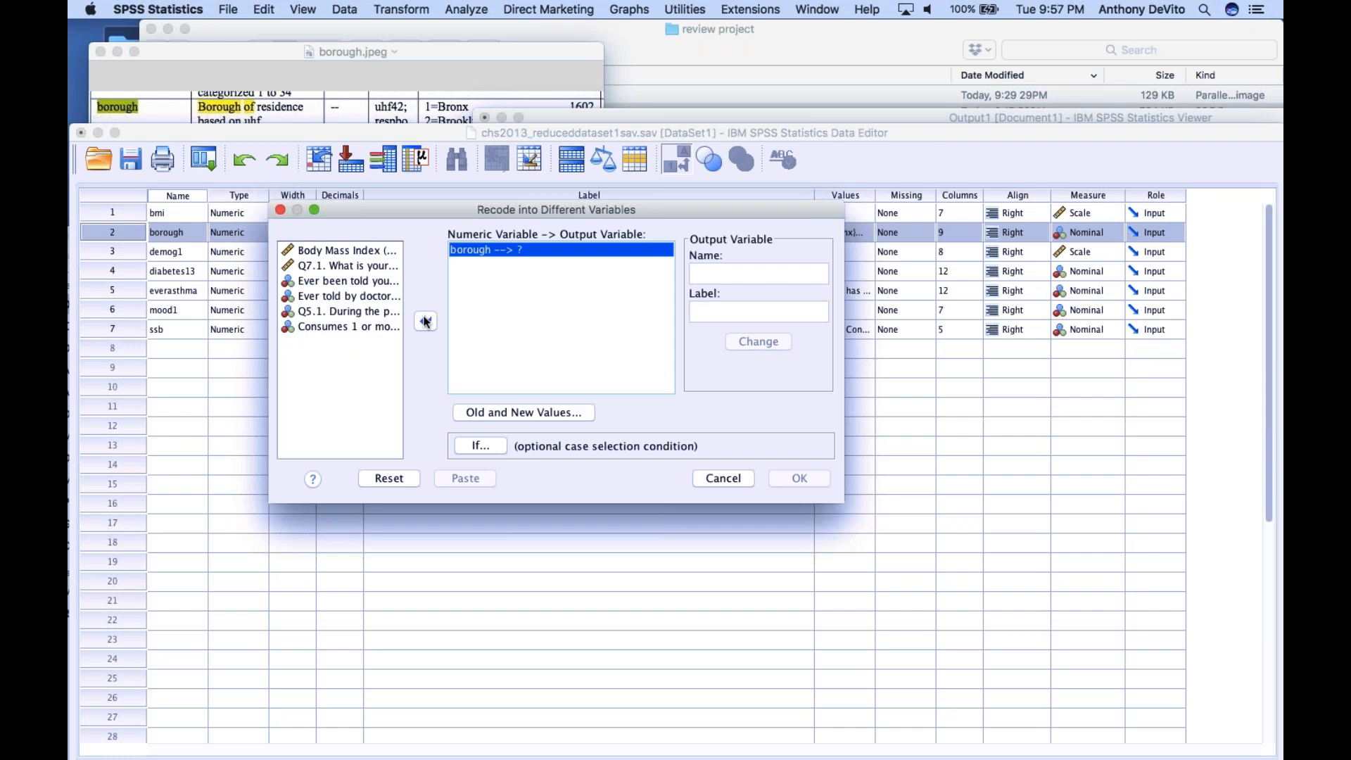
# Name the output variable BronxQueens and give it the label "Bronx and Queens"
pyautogui.click(722, 272)
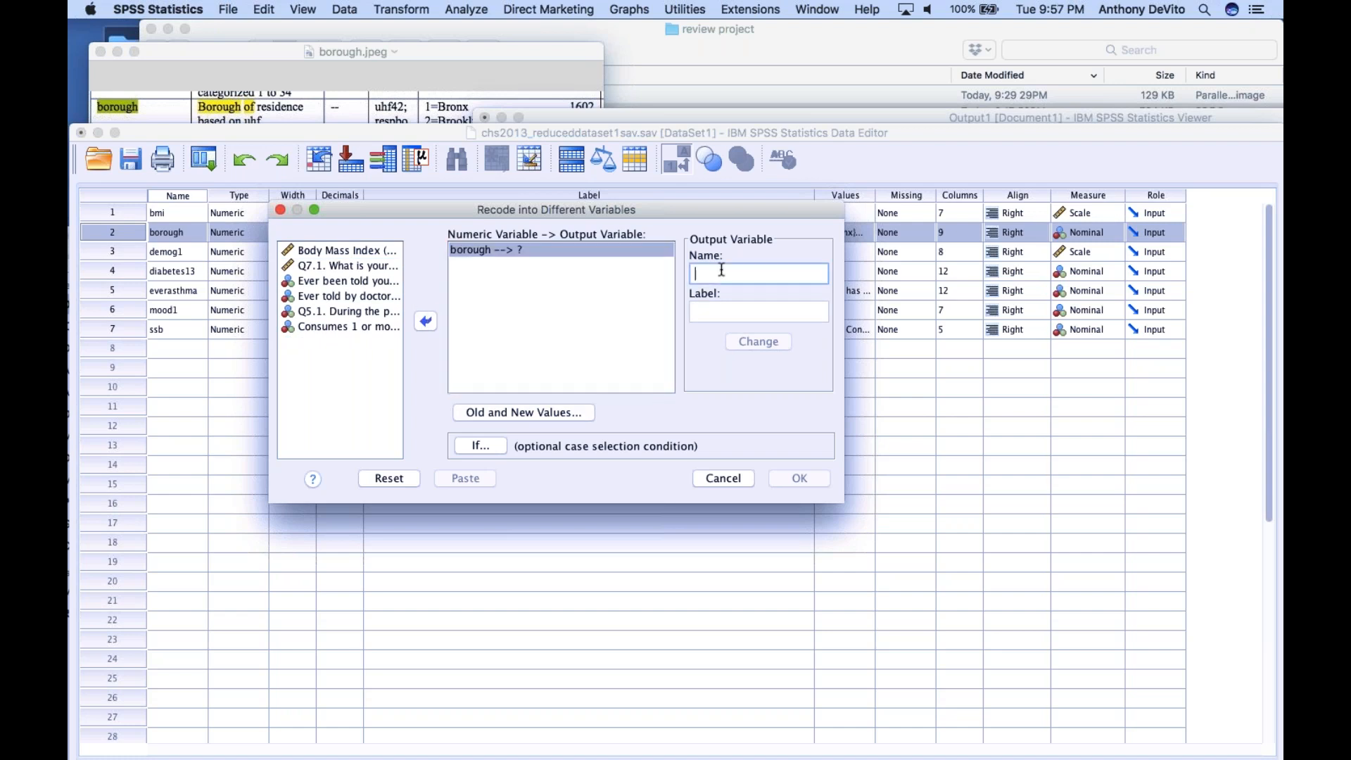
pyautogui.write('BronxQueens')
pyautogui.click(731, 312)
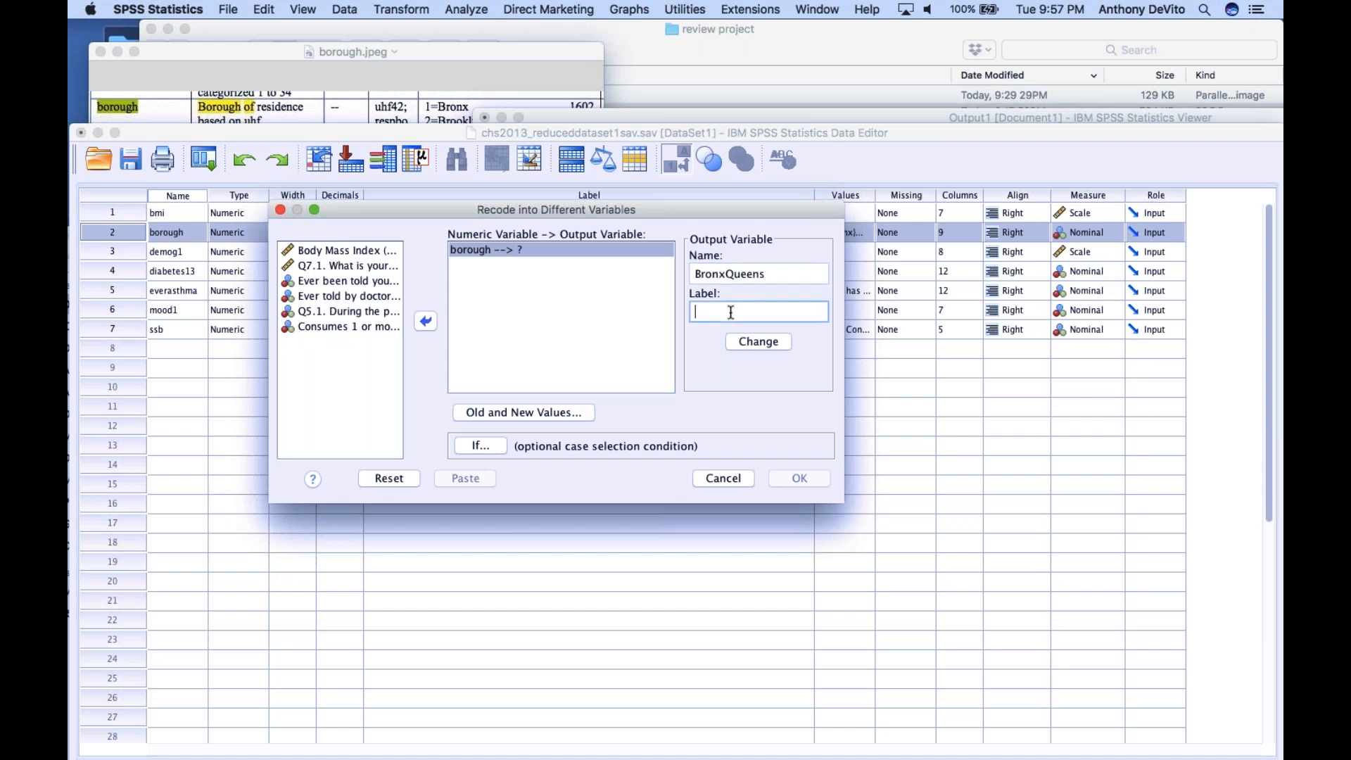
pyautogui.write('Br')
pyautogui.press('BackSpace')
pyautogui.write('ronx and Queens')
# Open the old and new values definition and arrange the windows so the borough codes in borough.jpeg can be read alongside it
pyautogui.click(554, 418)
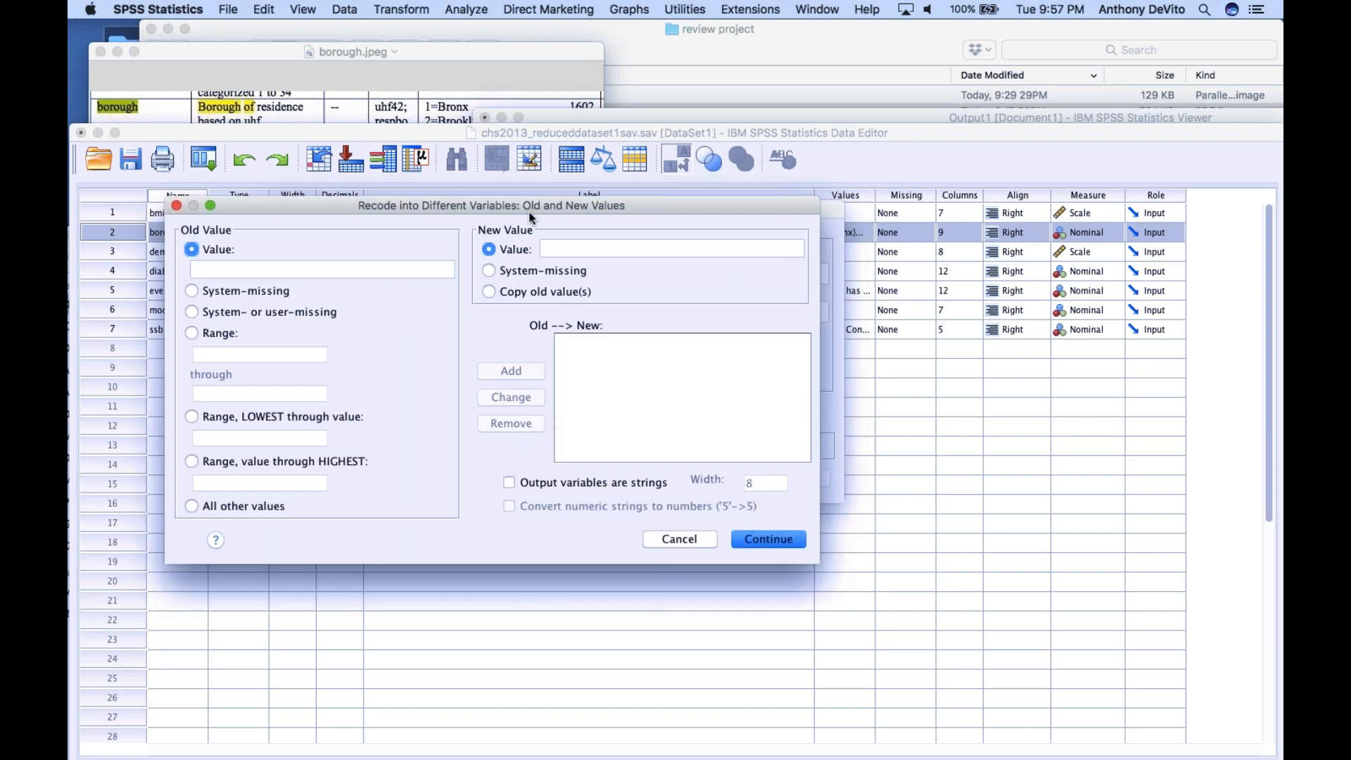
pyautogui.moveTo(535, 204); pyautogui.dragTo(579, 374)
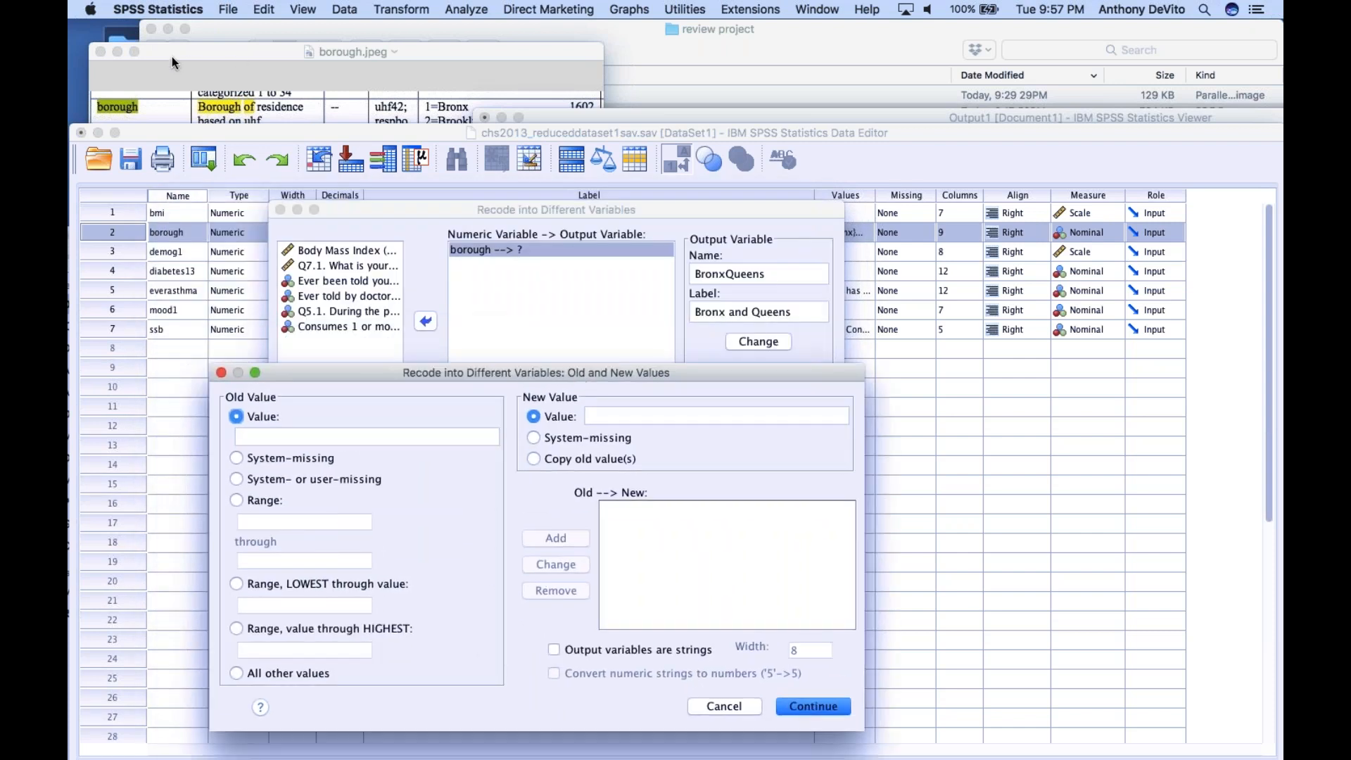
pyautogui.click(184, 78)
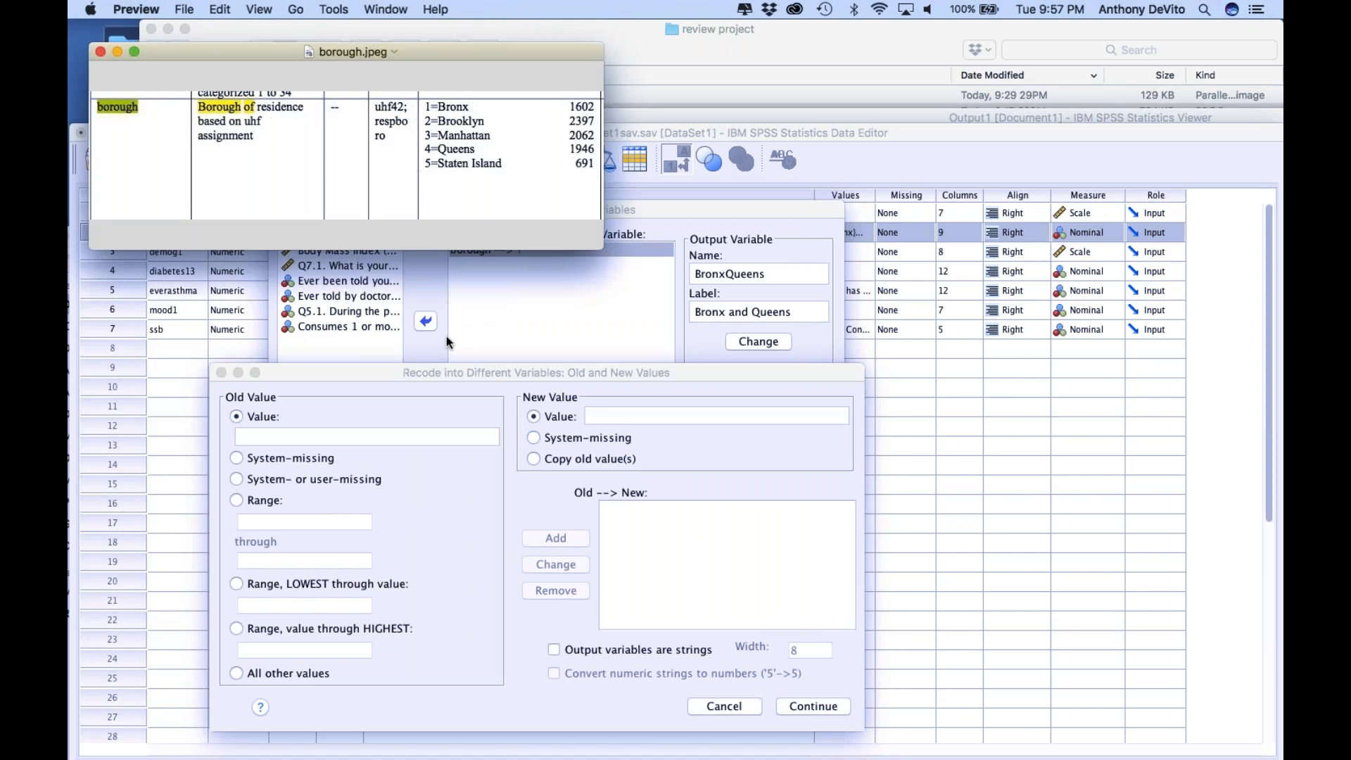
pyautogui.click(462, 386)
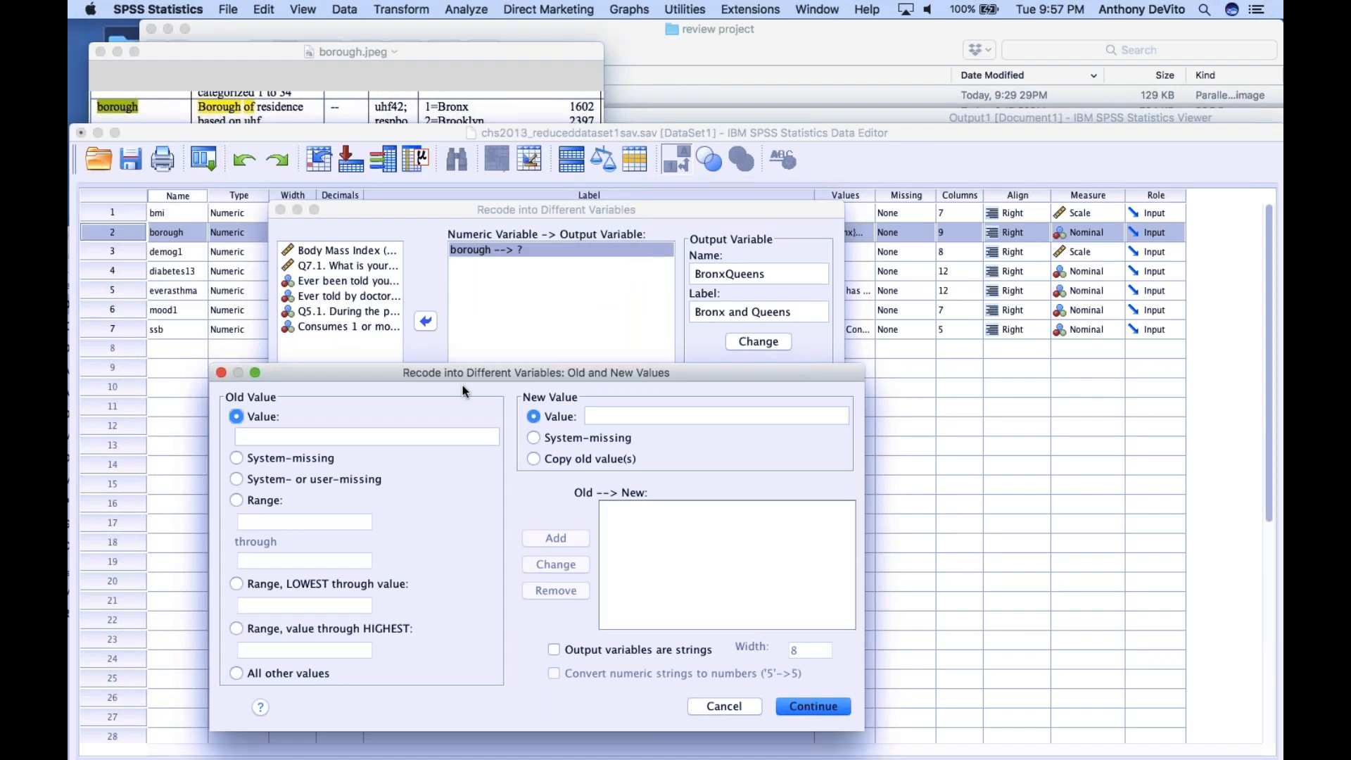
pyautogui.moveTo(489, 133); pyautogui.dragTo(496, 187)
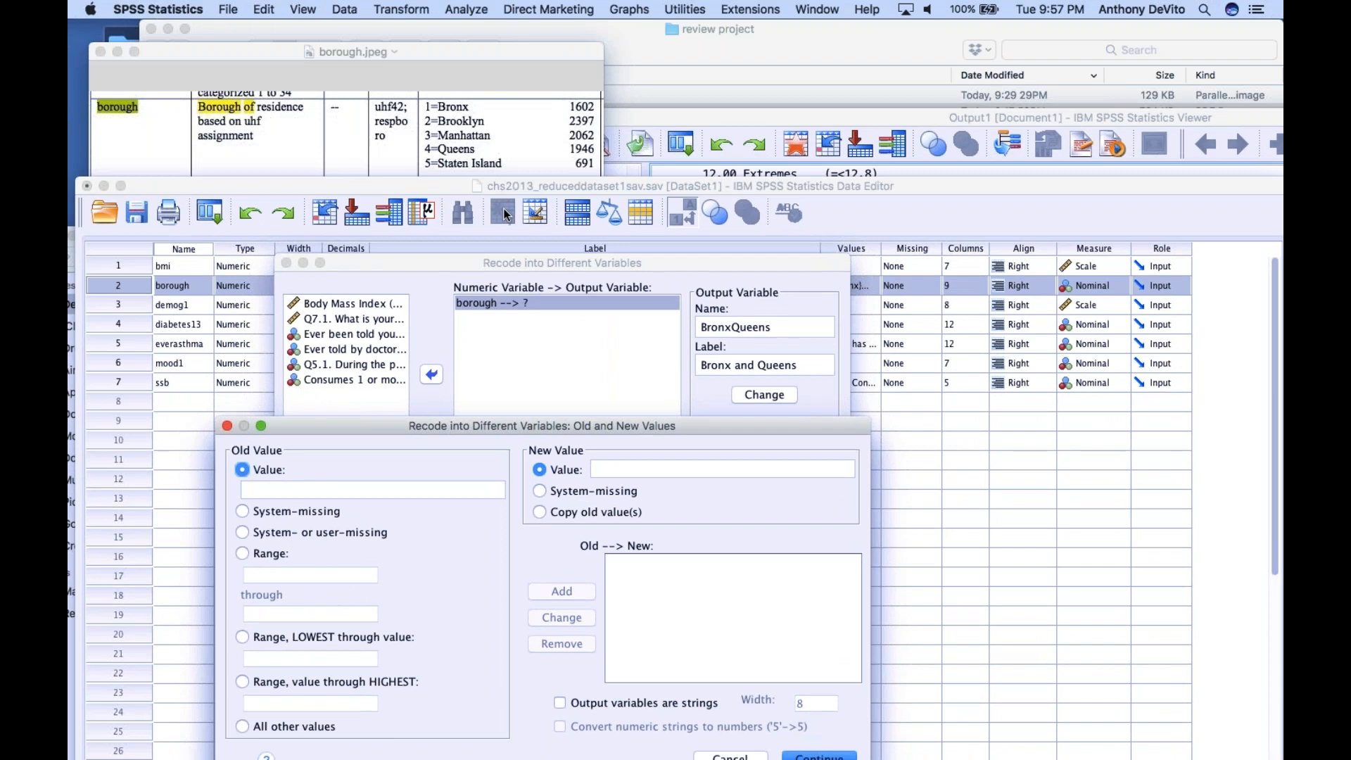
# Add a recode rule that maps old value 1 (Bronx) to new value 1
pyautogui.click(348, 488)
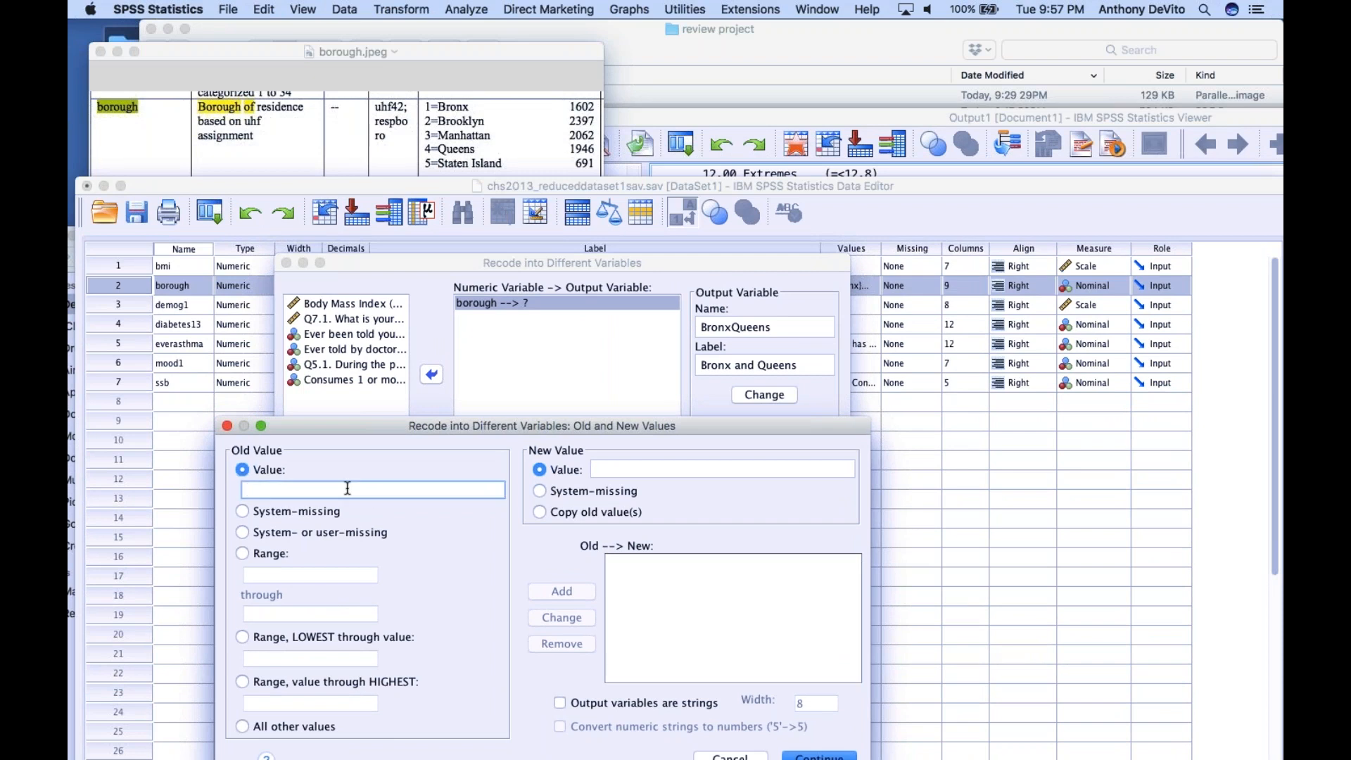
pyautogui.write('1')
pyautogui.click(605, 469)
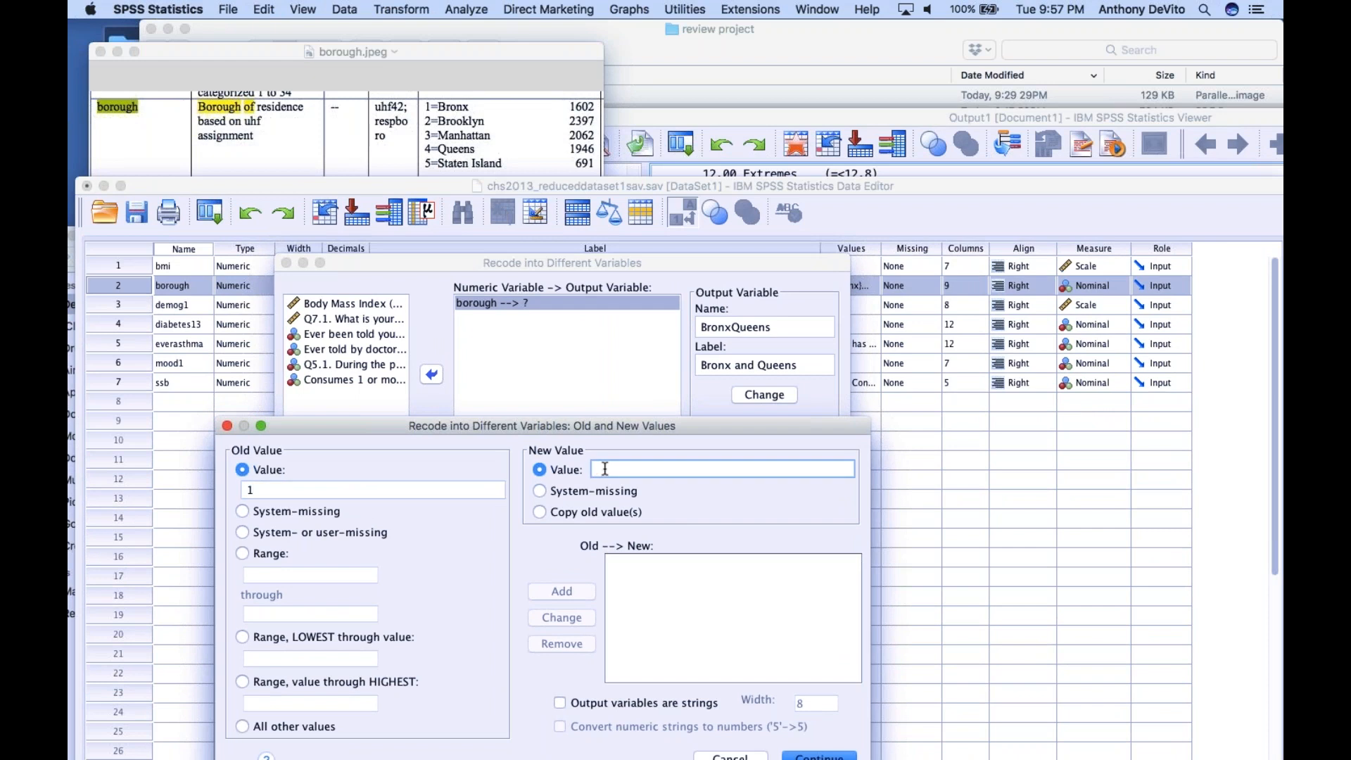
pyautogui.write('1')
pyautogui.moveTo(773, 429); pyautogui.dragTo(779, 396)
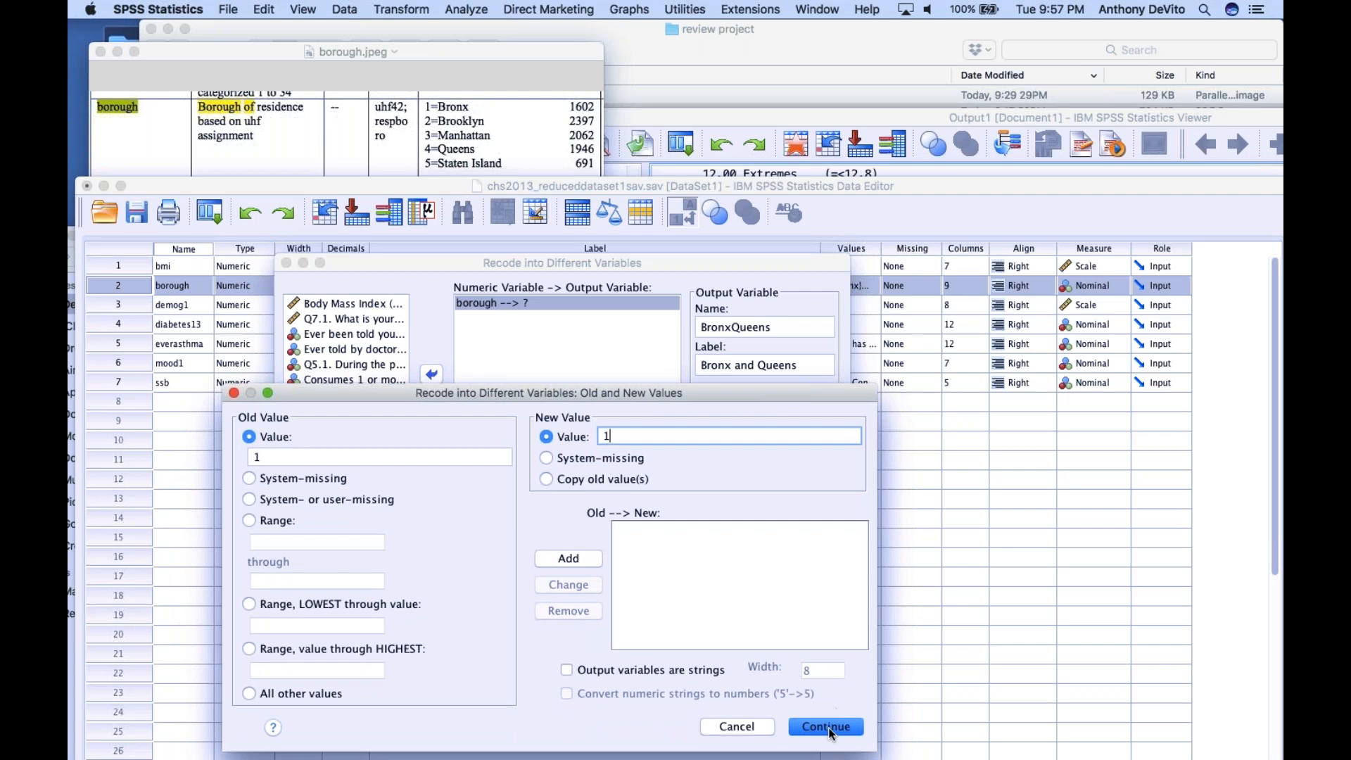
pyautogui.click(569, 558)
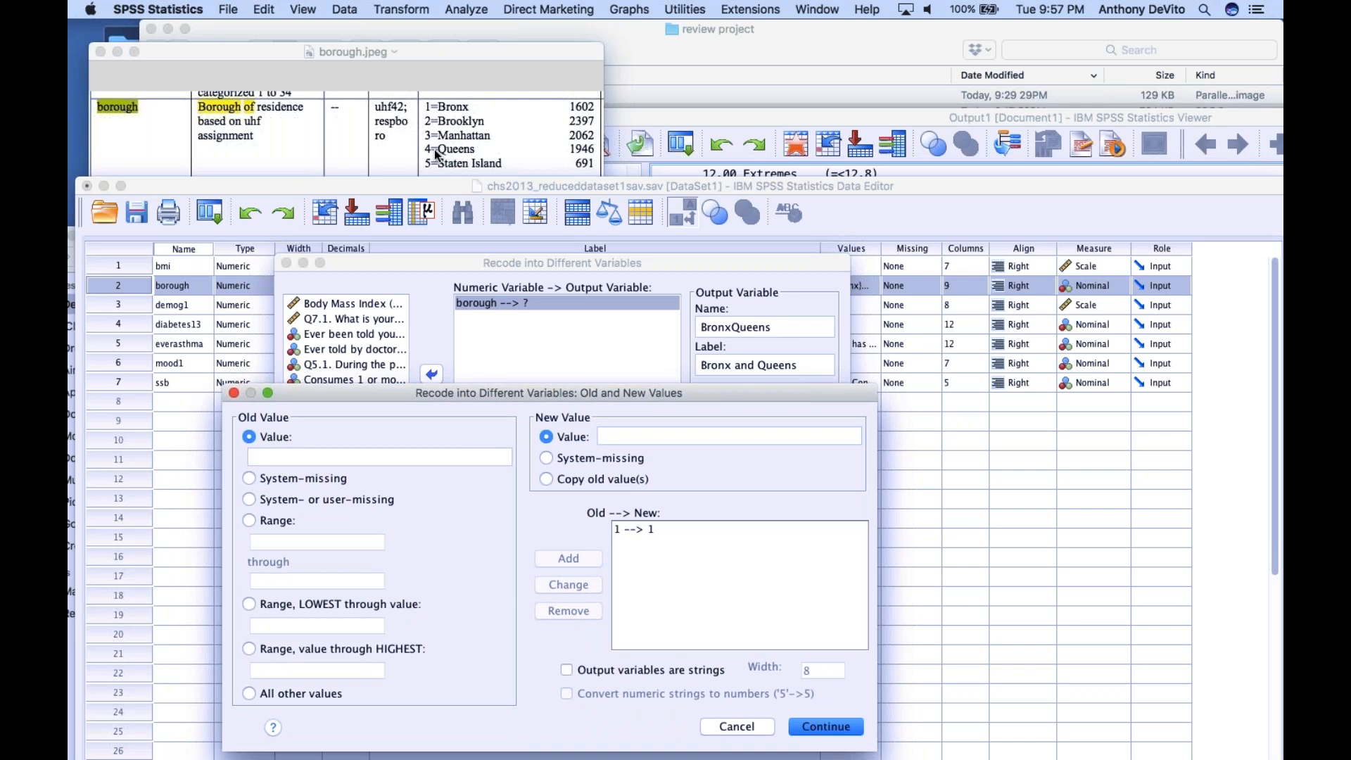
# Add a recode rule mapping old value 4 (Queens) to new value 2, and accept the value definitions
pyautogui.click(392, 456)
pyautogui.write('4')
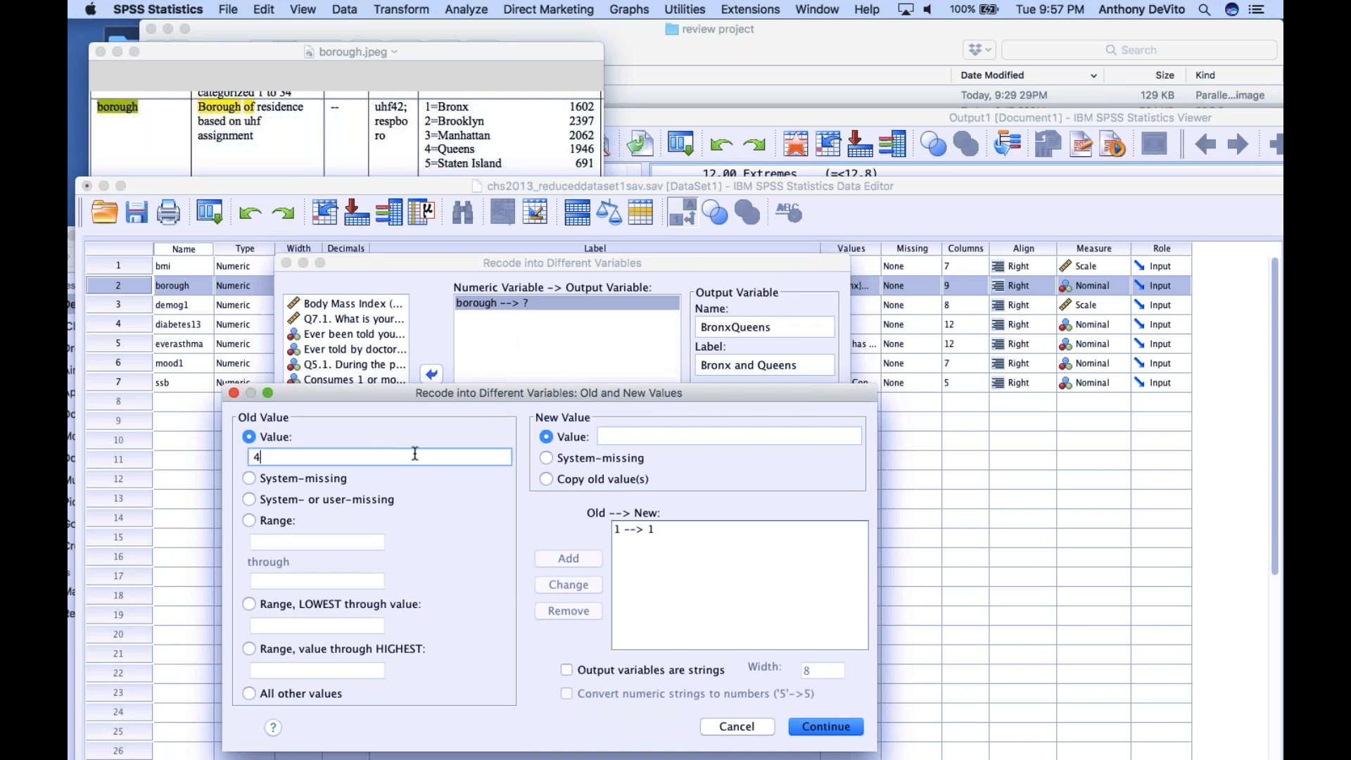
pyautogui.click(613, 436)
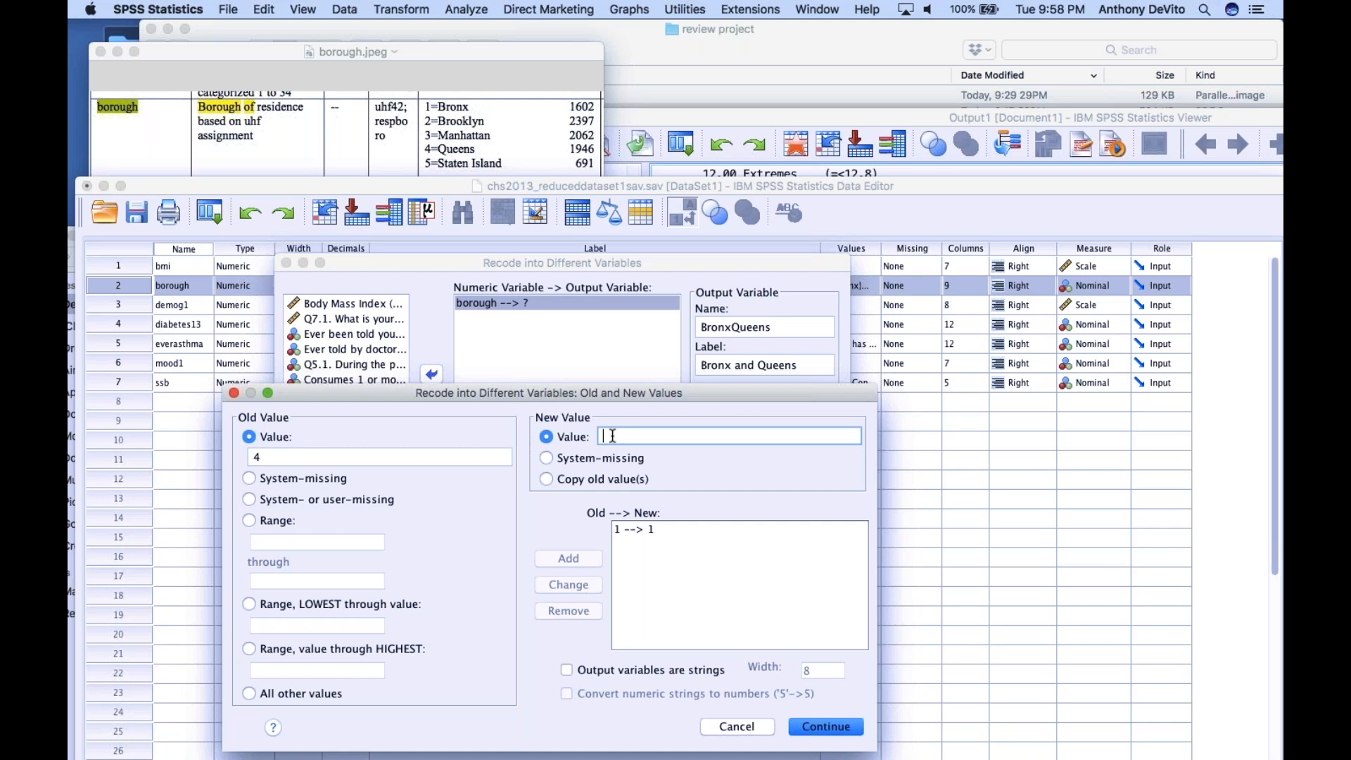
pyautogui.write('2')
pyautogui.click(564, 559)
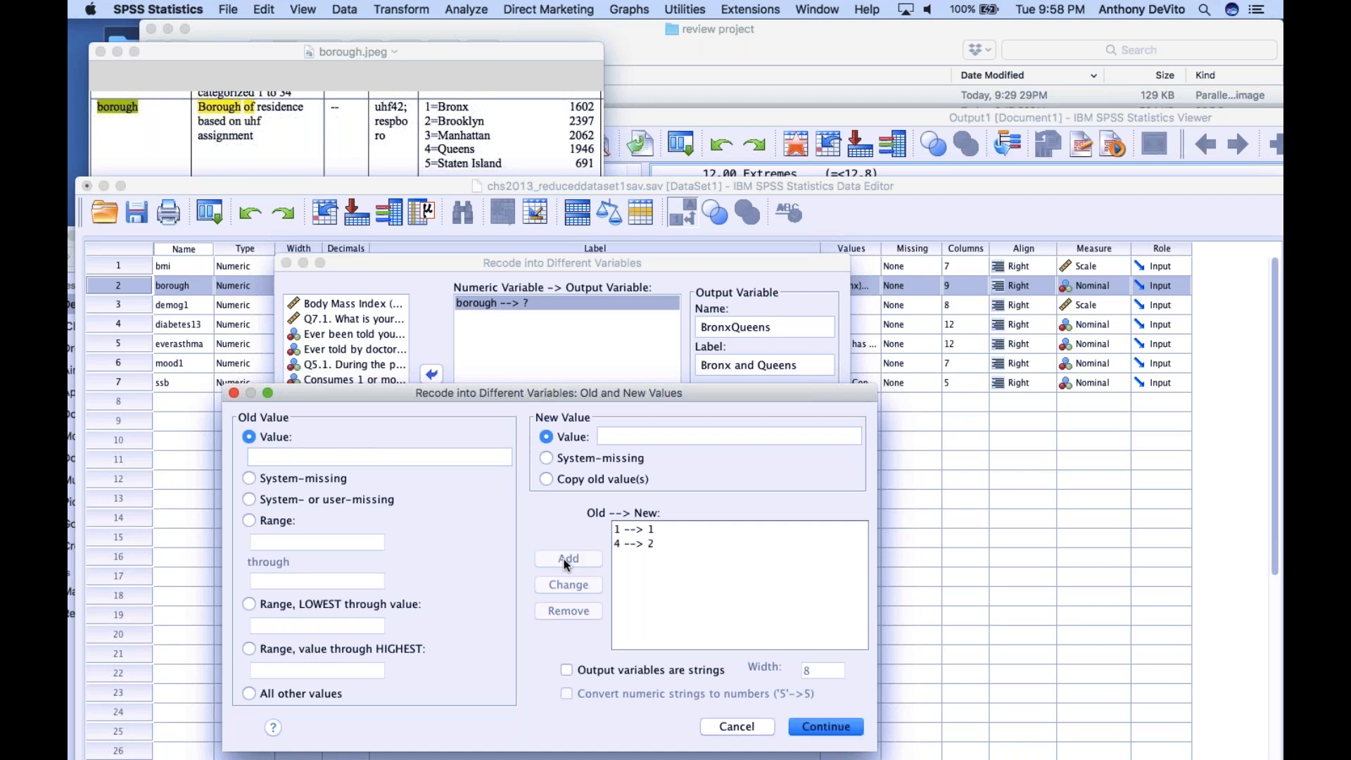
pyautogui.click(826, 726)
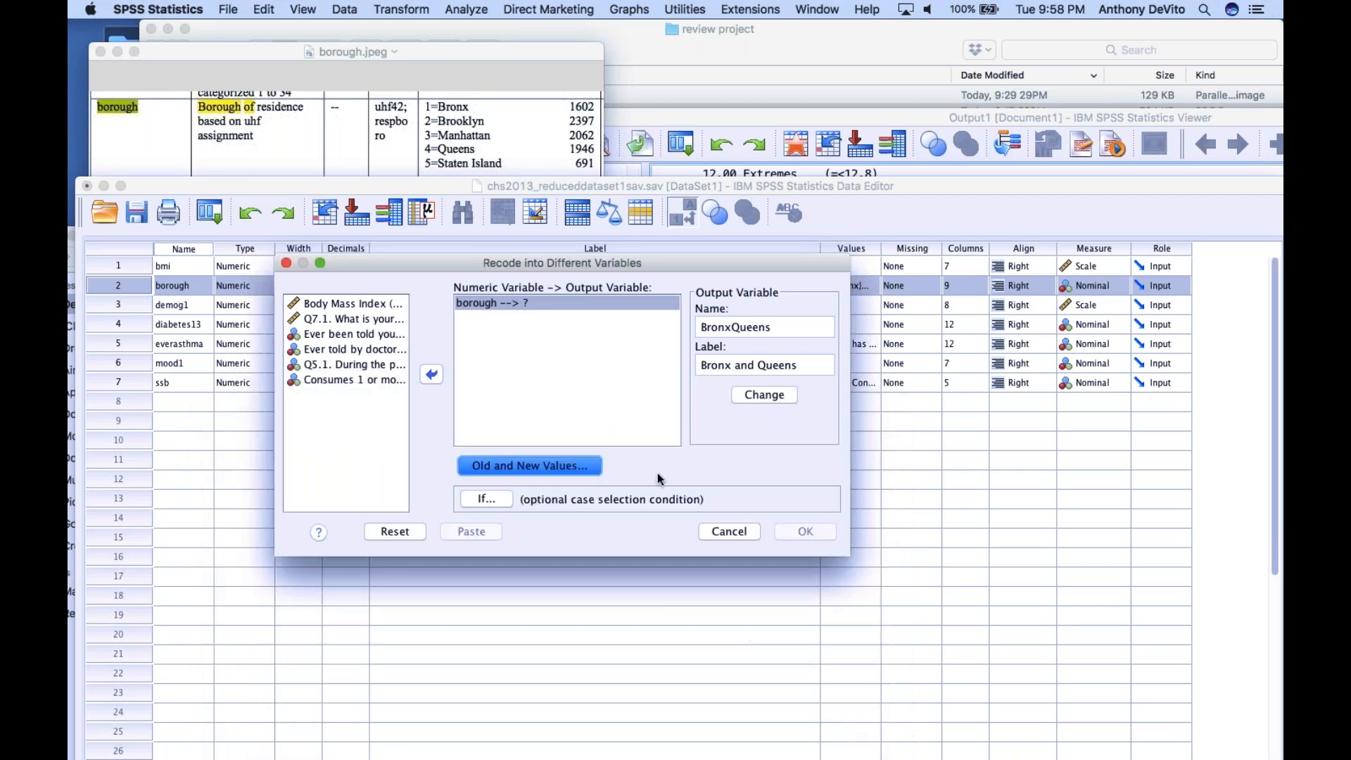
# Recheck the old and new value rules, assign BronxQueens as the output of borough, and run the recode
pyautogui.click(570, 466)
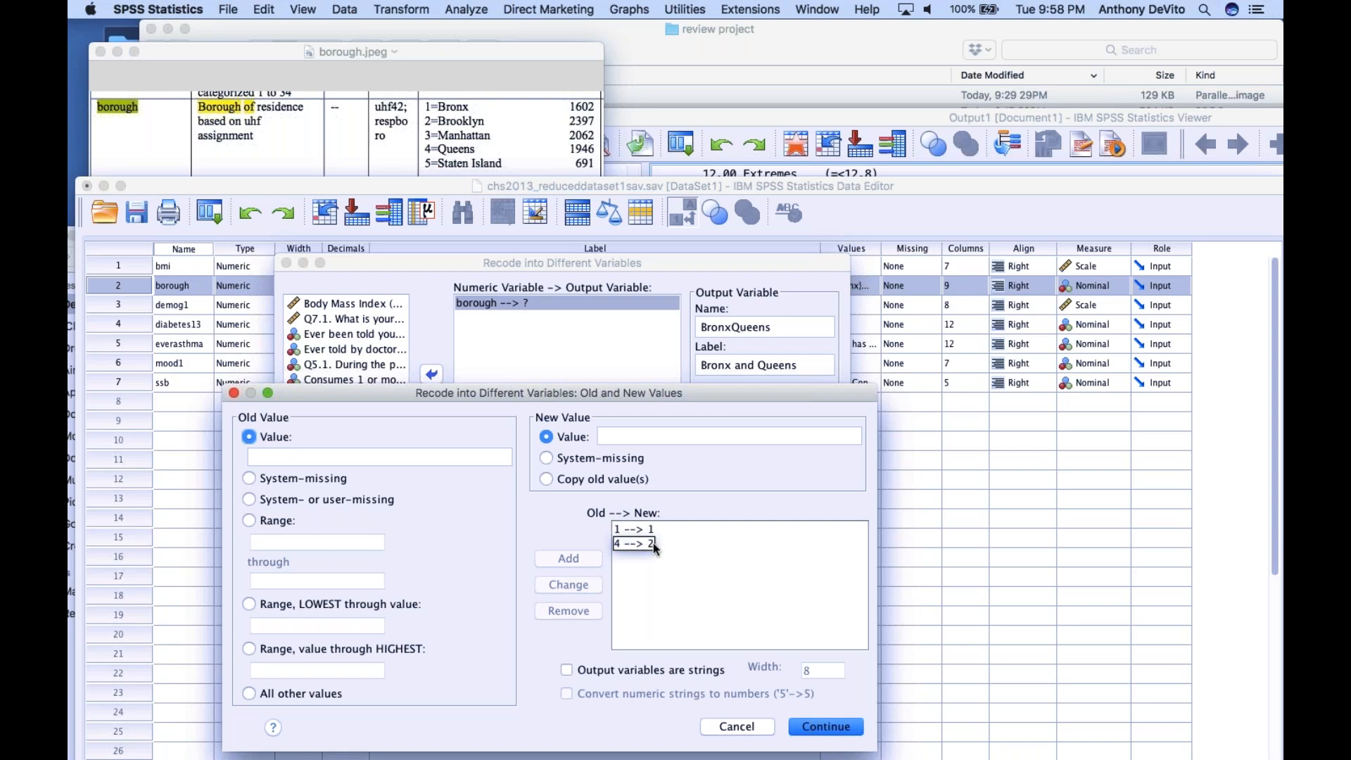
pyautogui.click(828, 728)
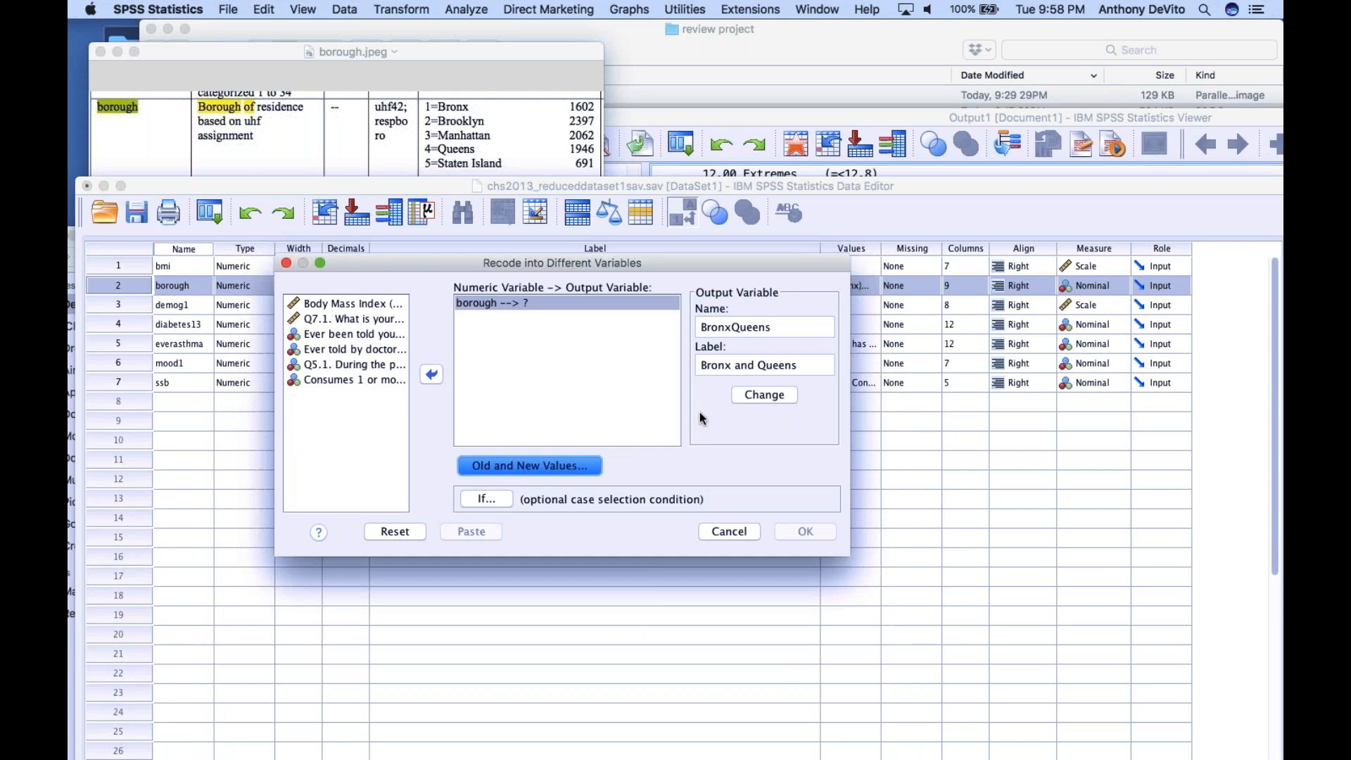
pyautogui.click(751, 396)
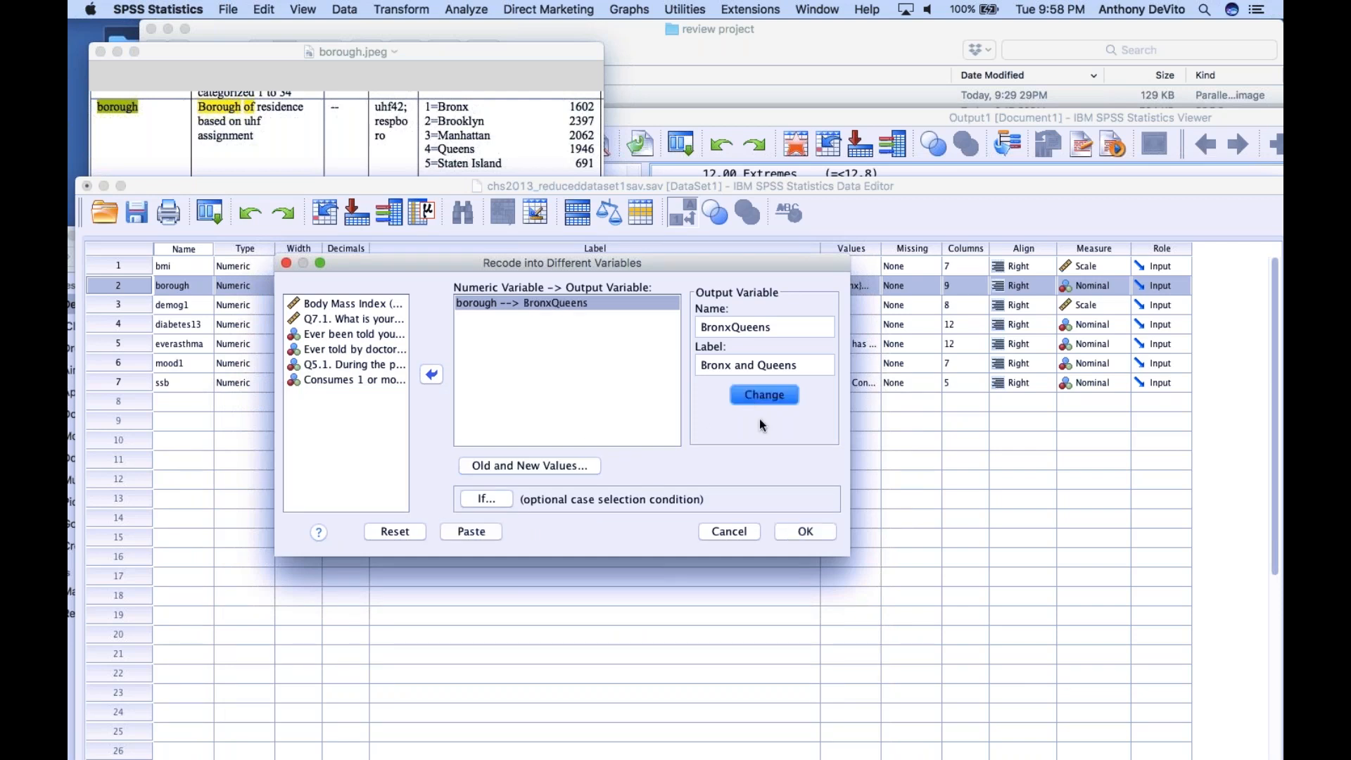
pyautogui.click(805, 532)
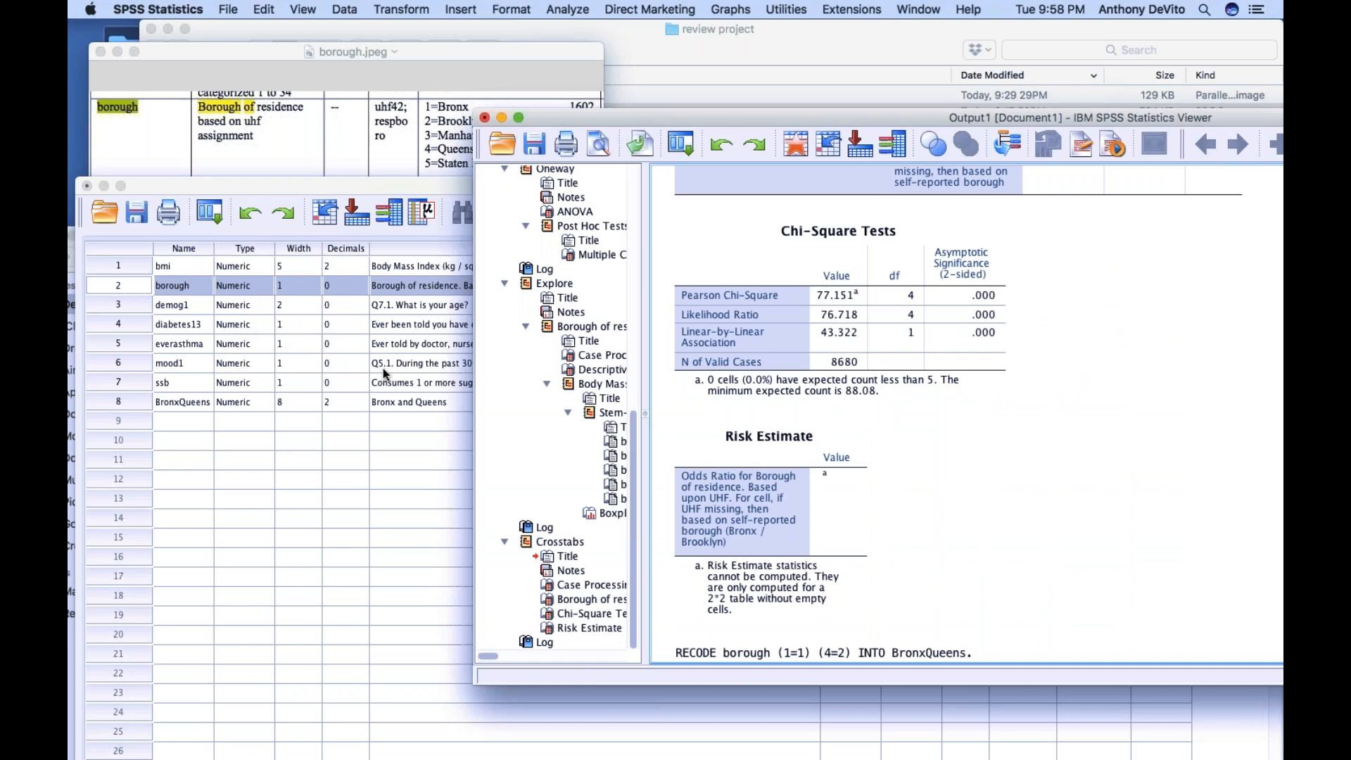
# Return to the dataset's variable list and add the value label 1 = Bronx to the BronxQueens variable
pyautogui.click(374, 484)
pyautogui.click(176, 404)
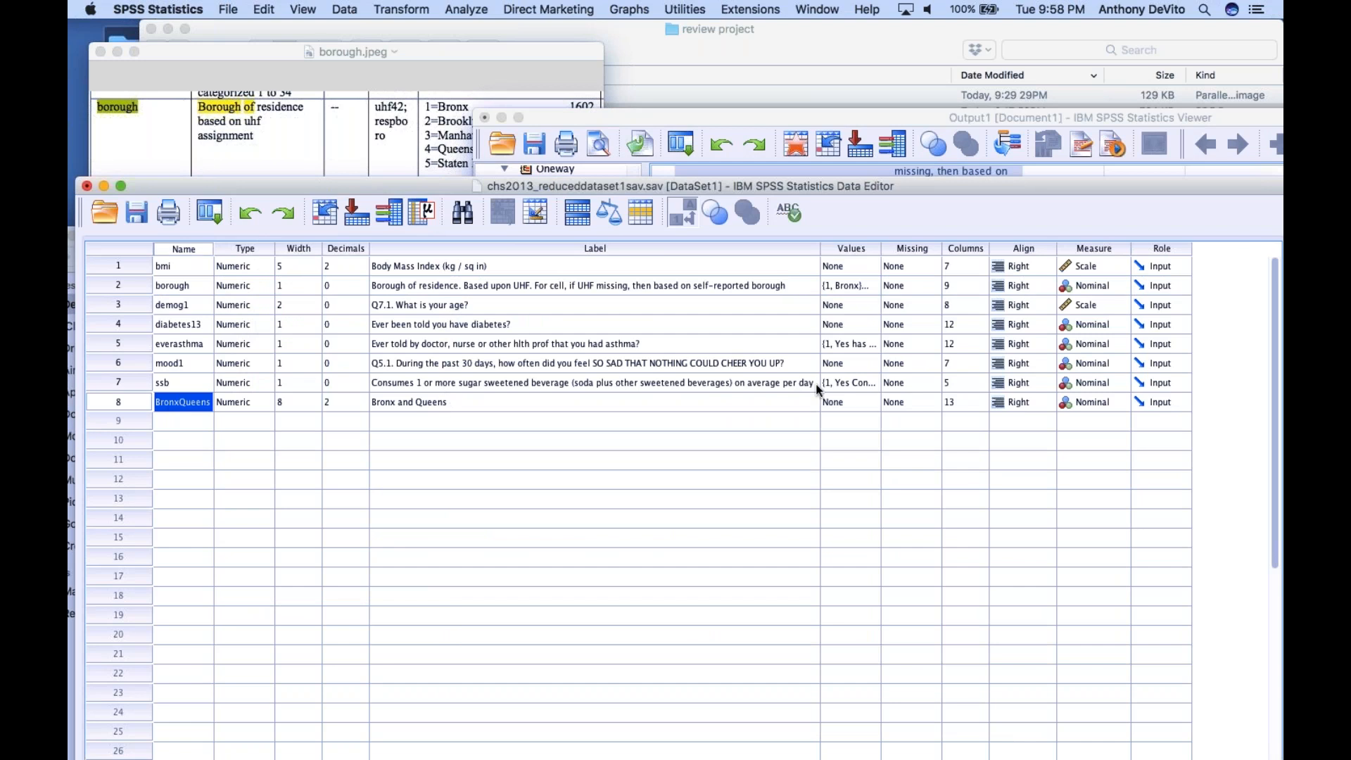
pyautogui.click(866, 401)
pyautogui.click(866, 400)
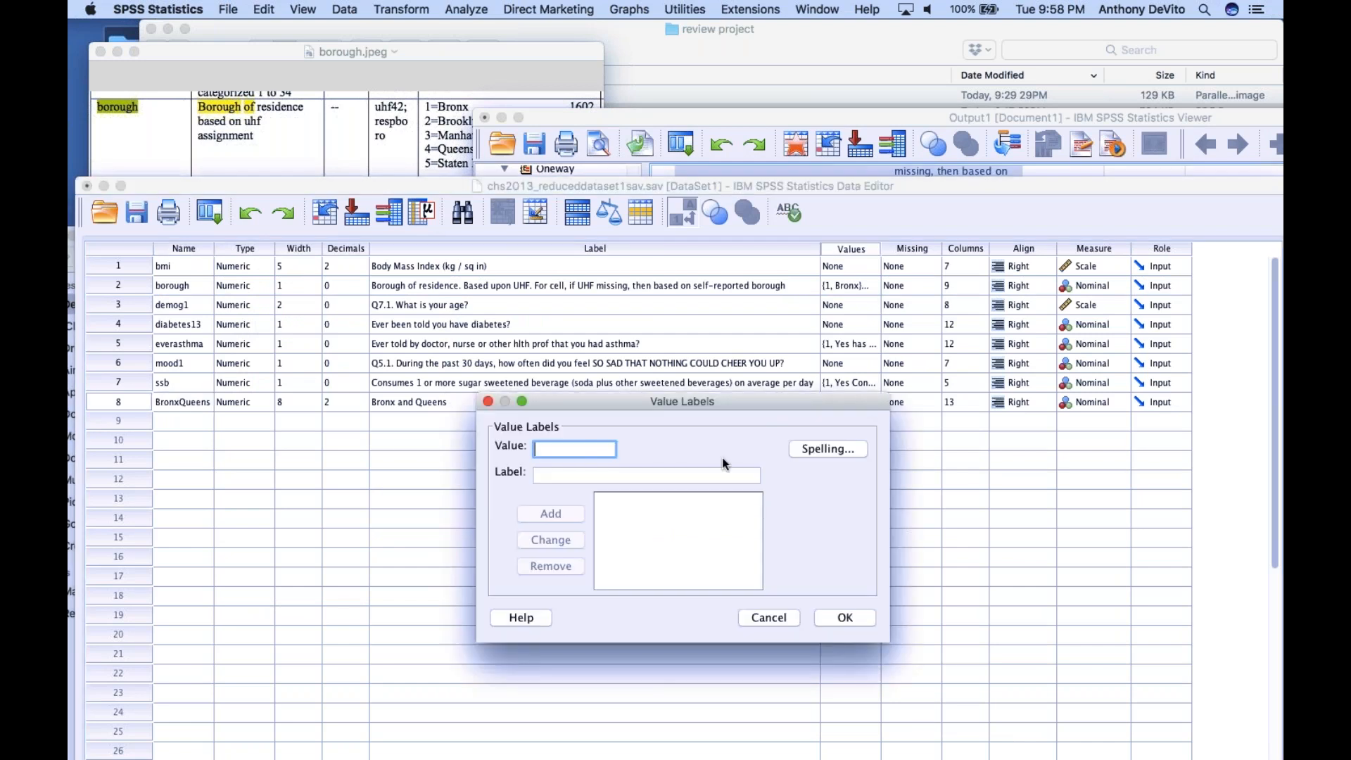
pyautogui.write('1')
pyautogui.click(649, 477)
pyautogui.write('Bronx')
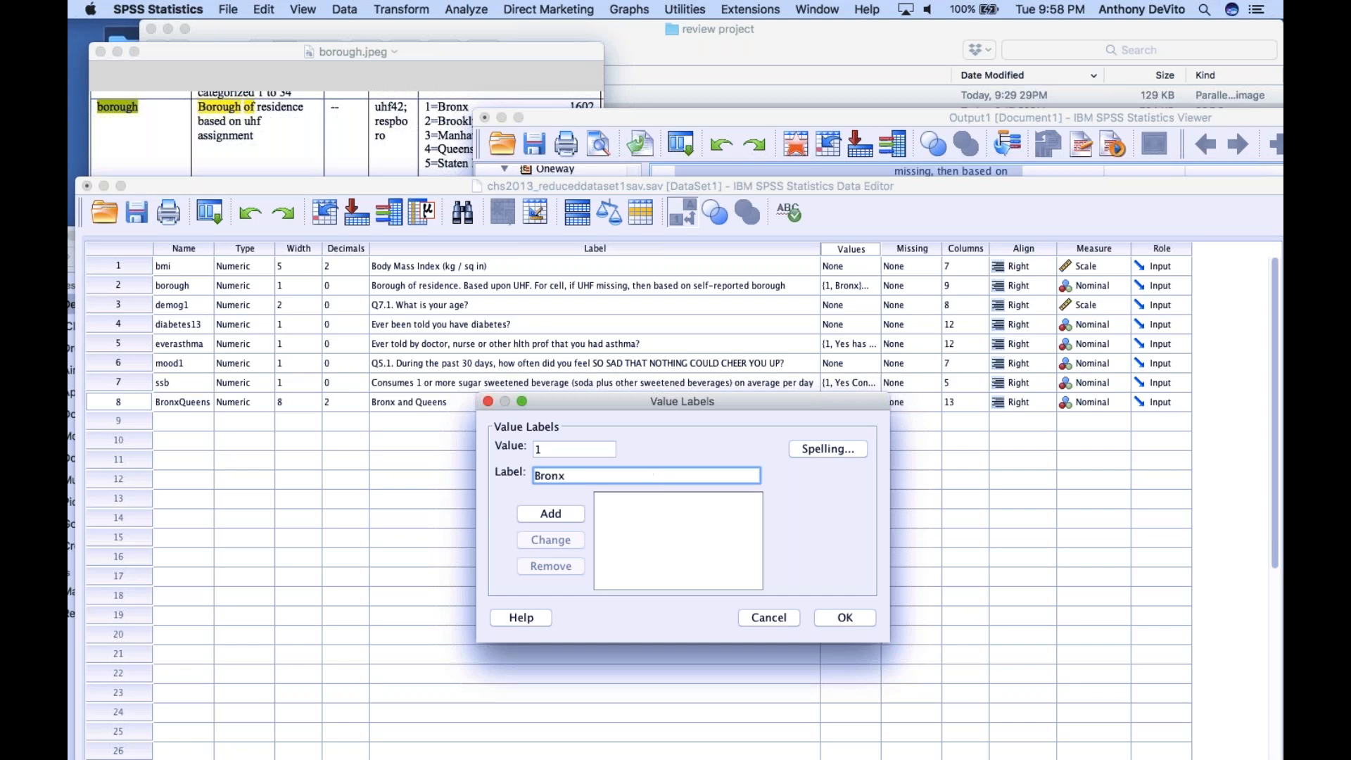
pyautogui.click(568, 516)
# Add the value label 2 = Queens to BronxQueens and accept the value labels
pyautogui.write('2')
pyautogui.press('Tab')
pyautogui.write('Queens')
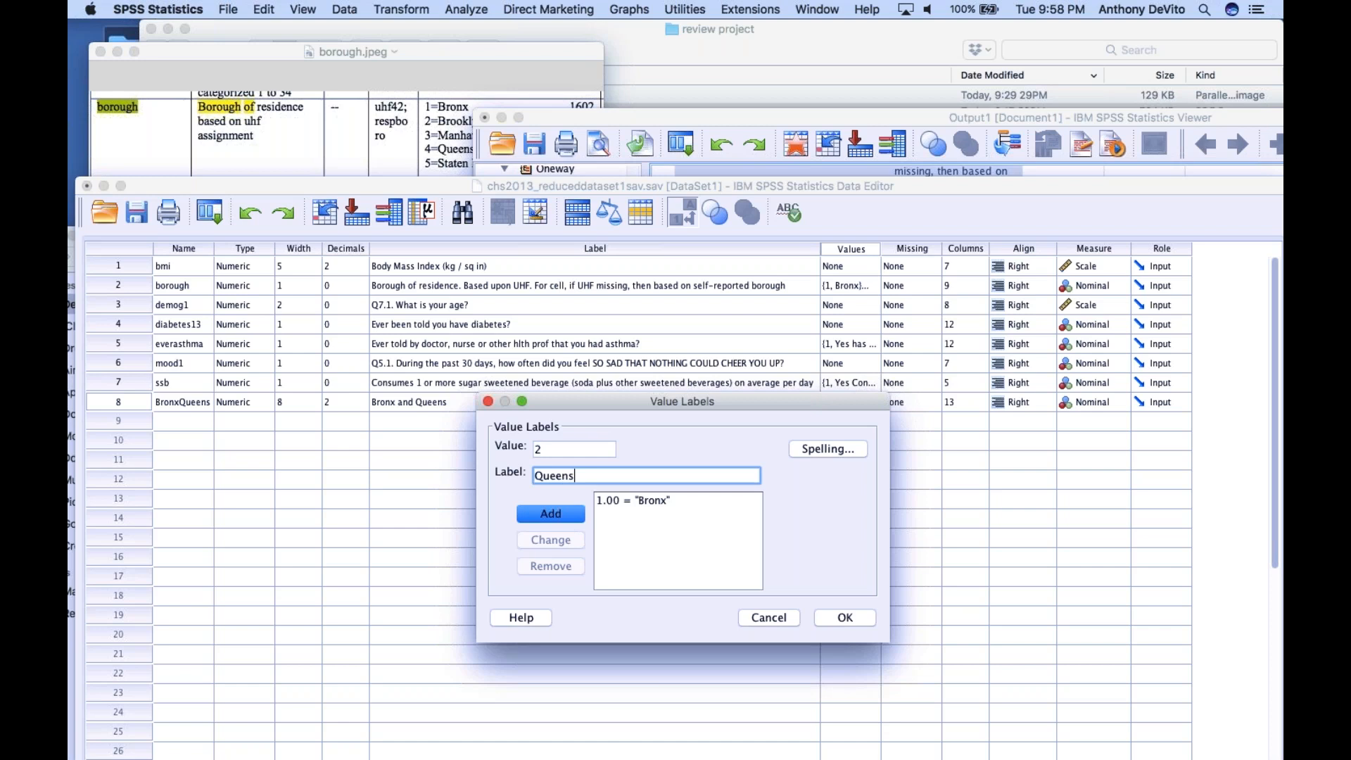
pyautogui.click(557, 520)
pyautogui.click(845, 618)
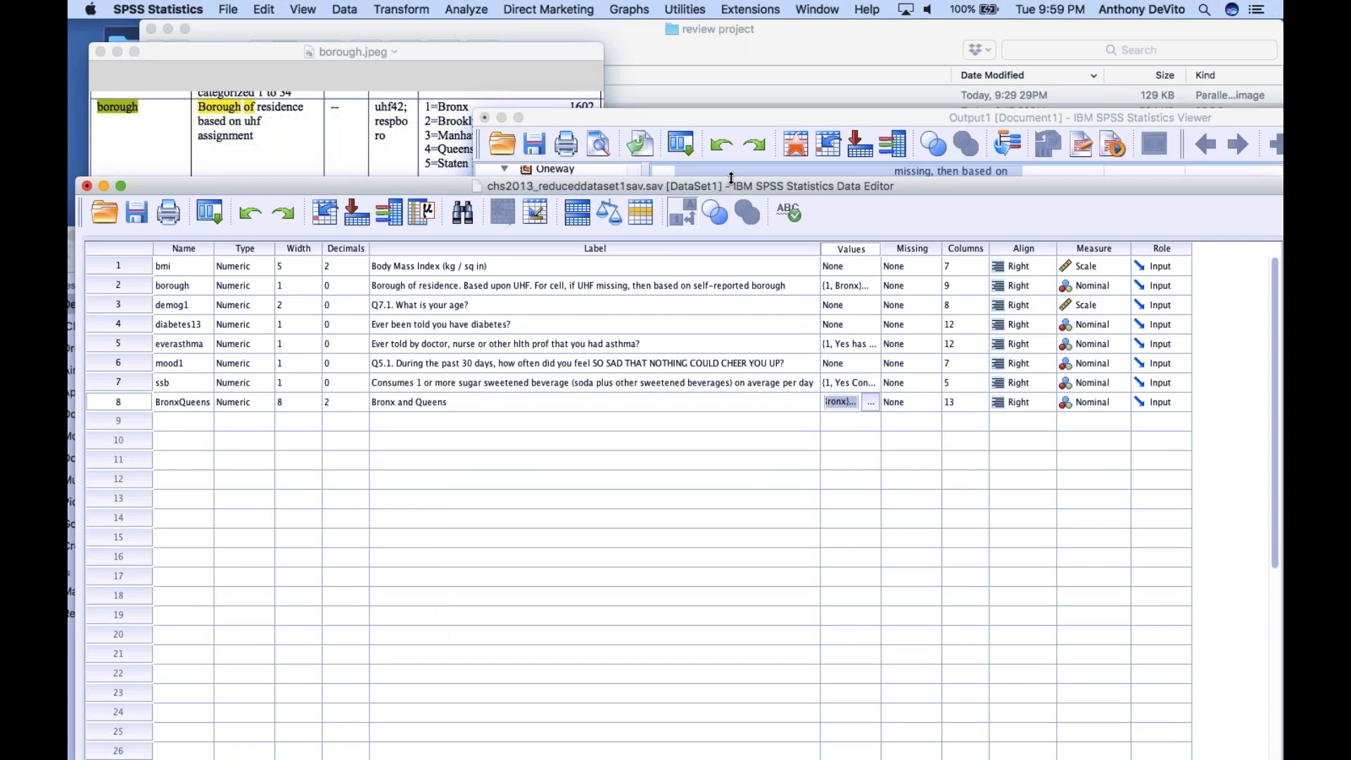
# Show the case data and compare the BronxQueens column with the borough column across the records
pyautogui.moveTo(732, 178); pyautogui.dragTo(717, 24)
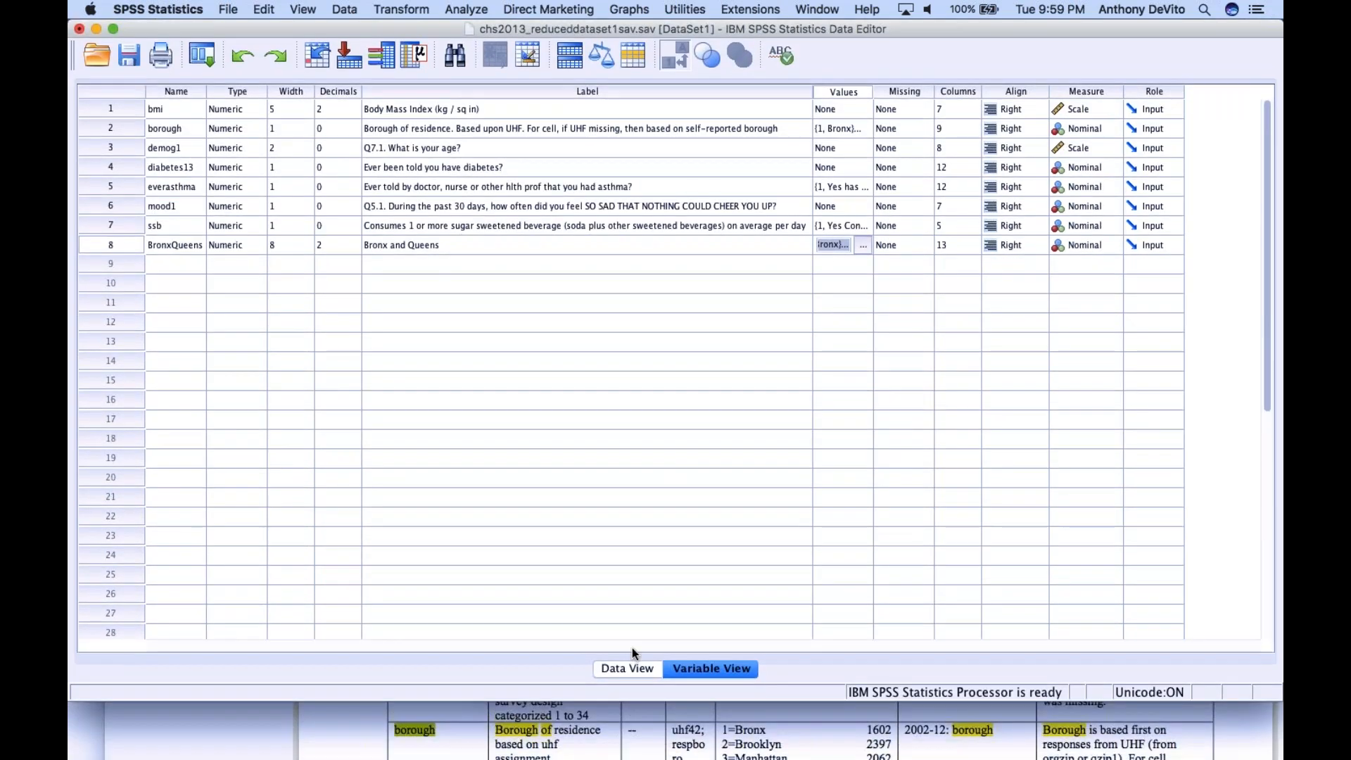
pyautogui.click(631, 669)
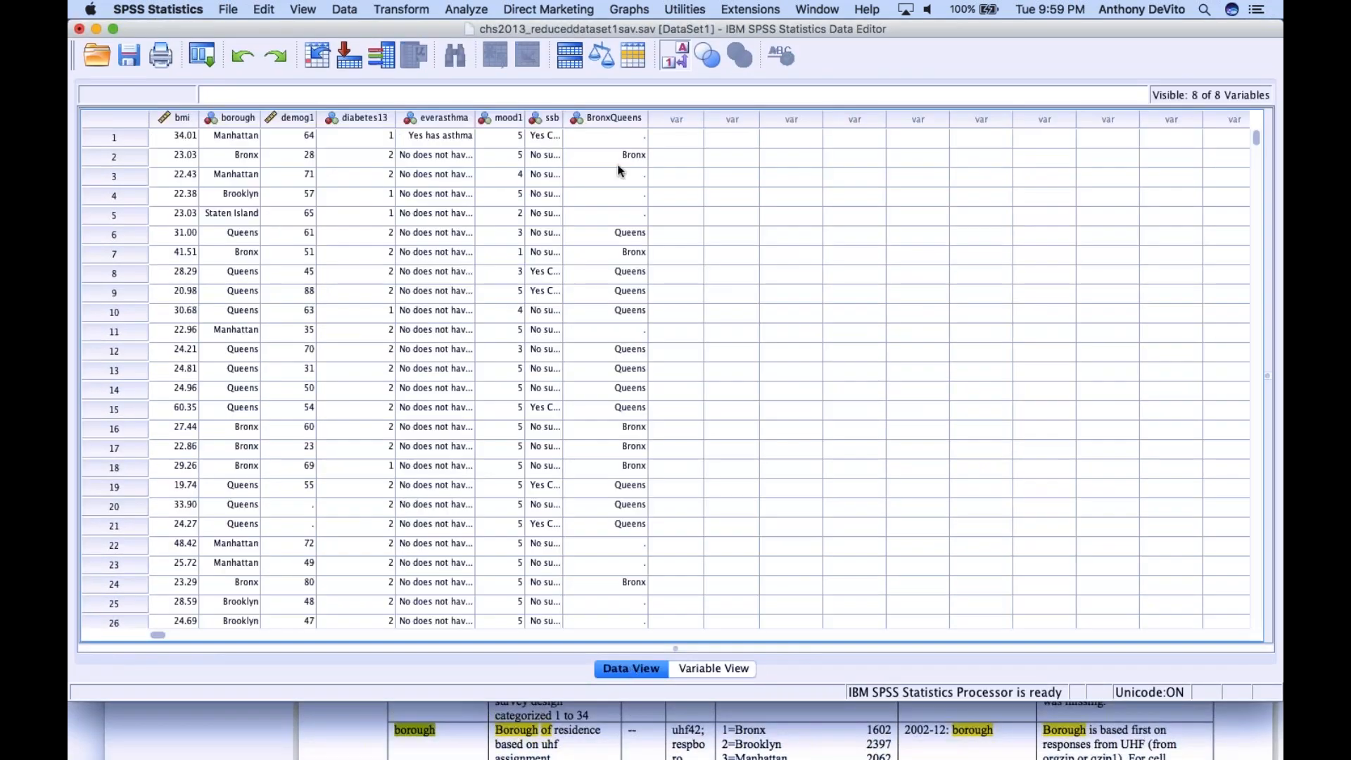
pyautogui.scroll(-8, 626, 352)
pyautogui.scroll(-15, 629, 356)
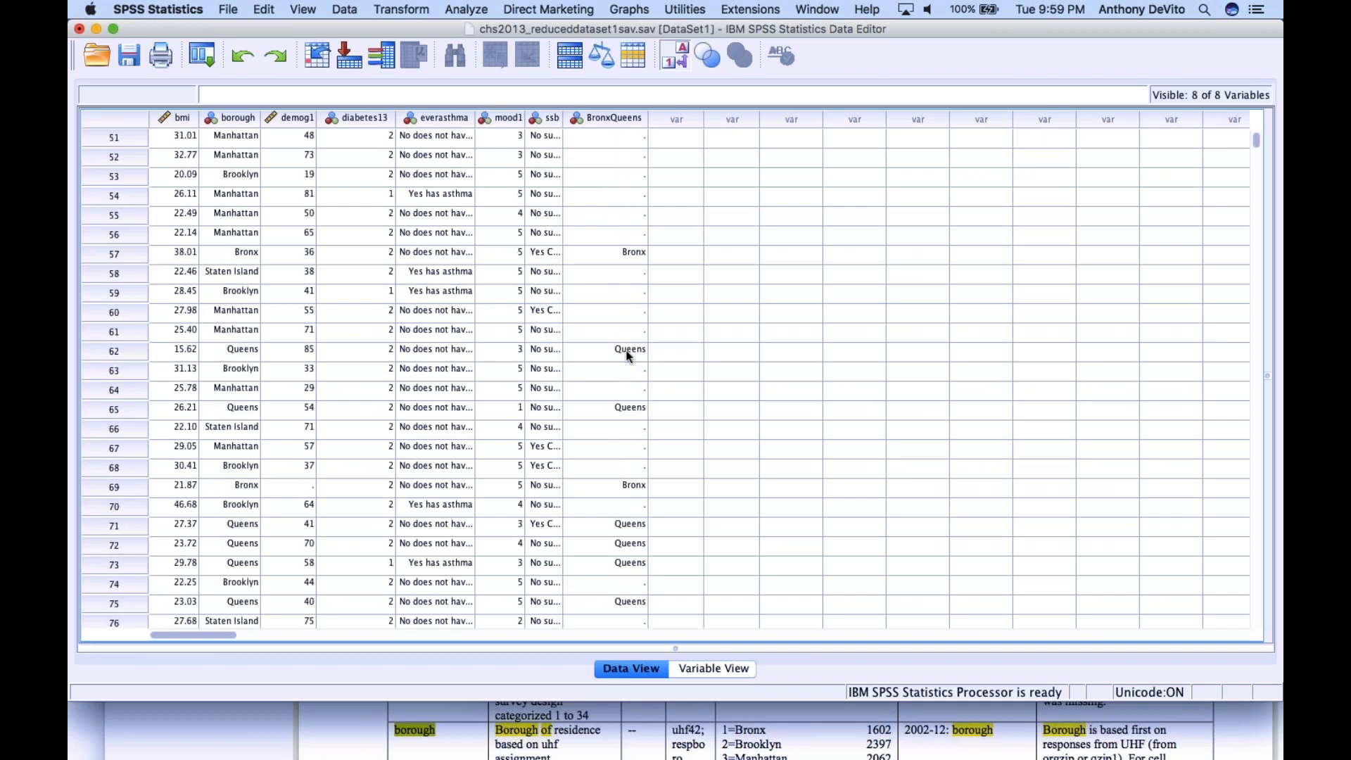
pyautogui.scroll(-20, 628, 355)
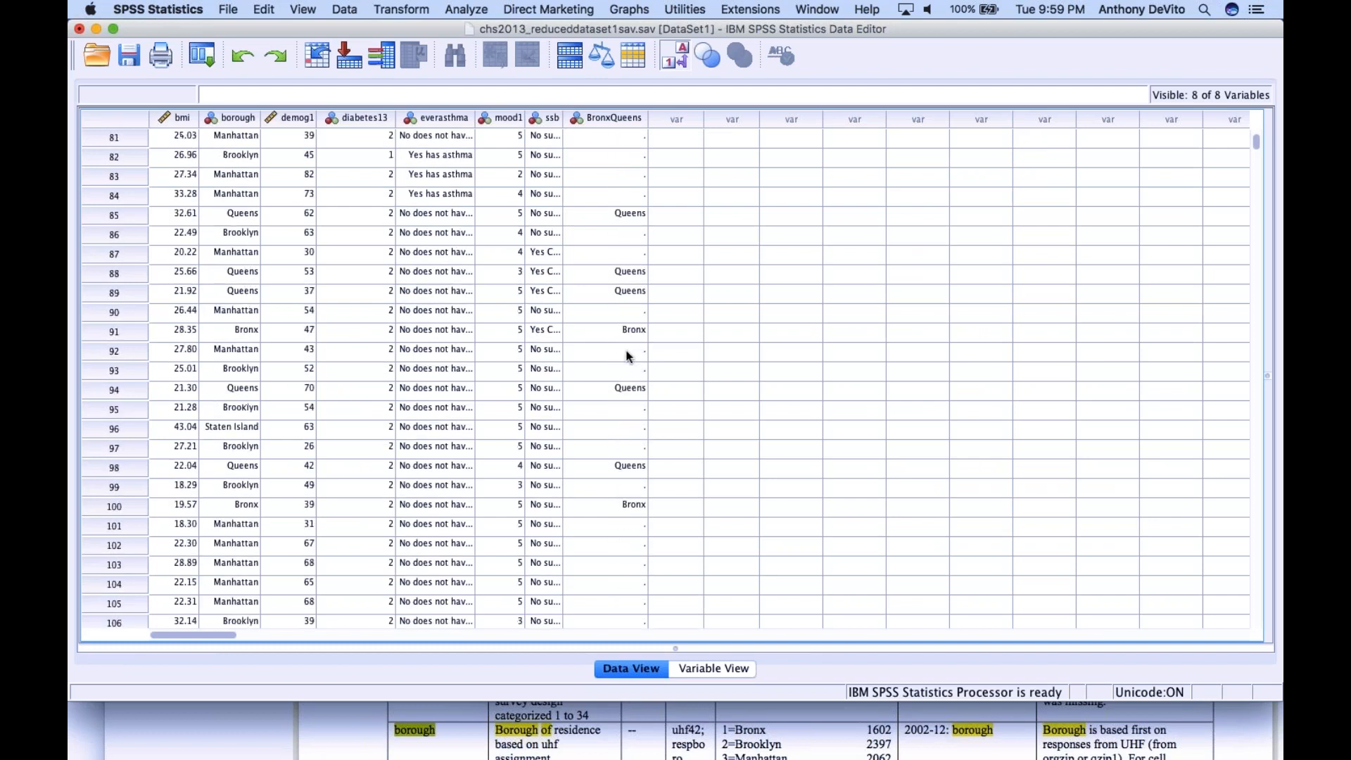
pyautogui.scroll(-1, 628, 356)
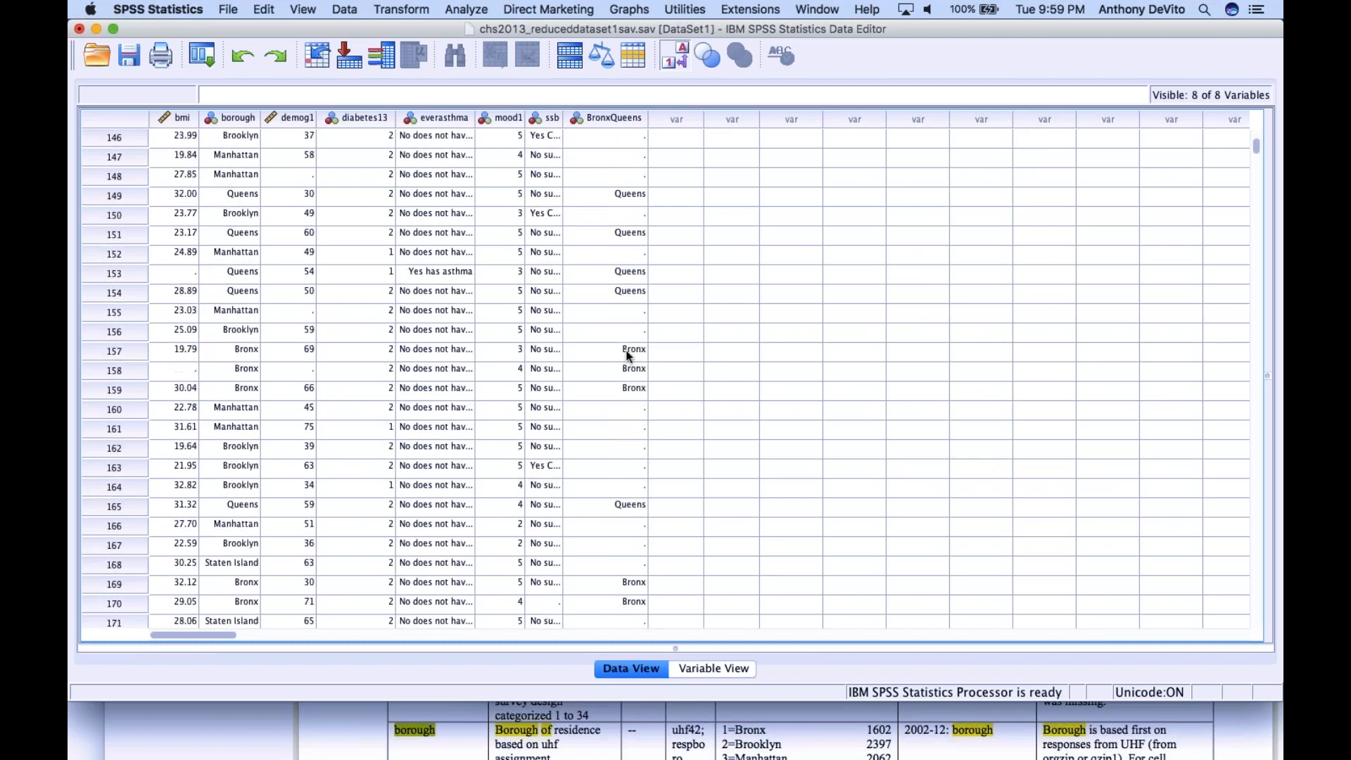
pyautogui.scroll(20, 628, 355)
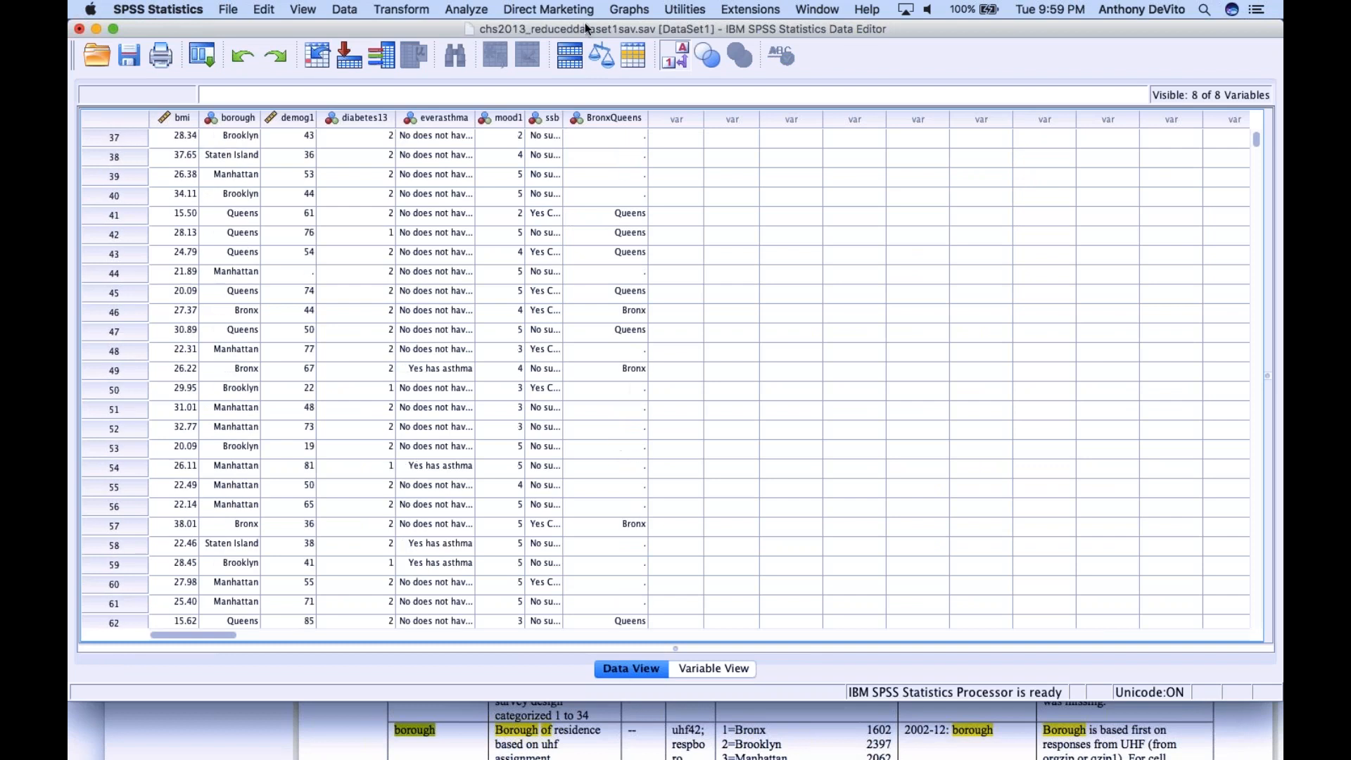
# Run a crosstab with Bronx and Queens replacing borough of residence as the row variable, keeping the asthma diagnosis as the column
pyautogui.click(464, 8)
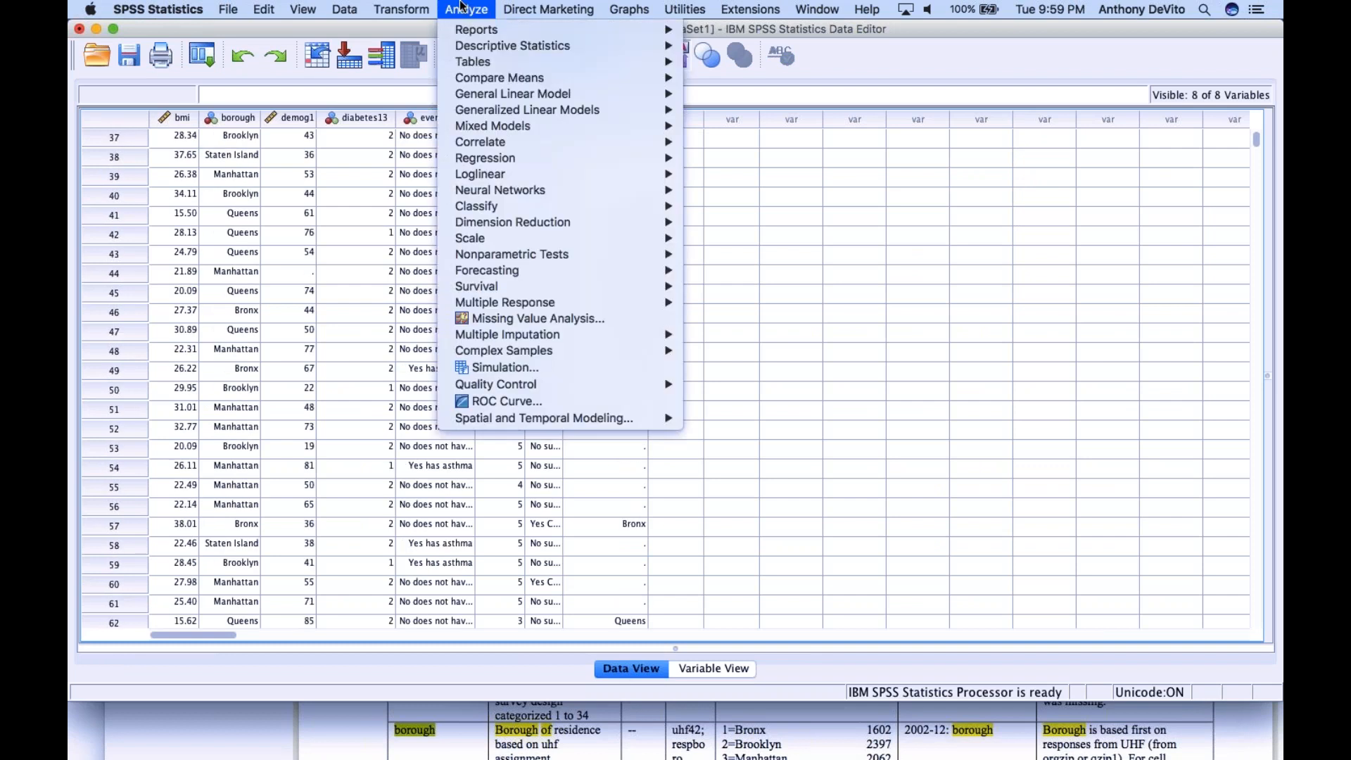
pyautogui.moveTo(470, 46)
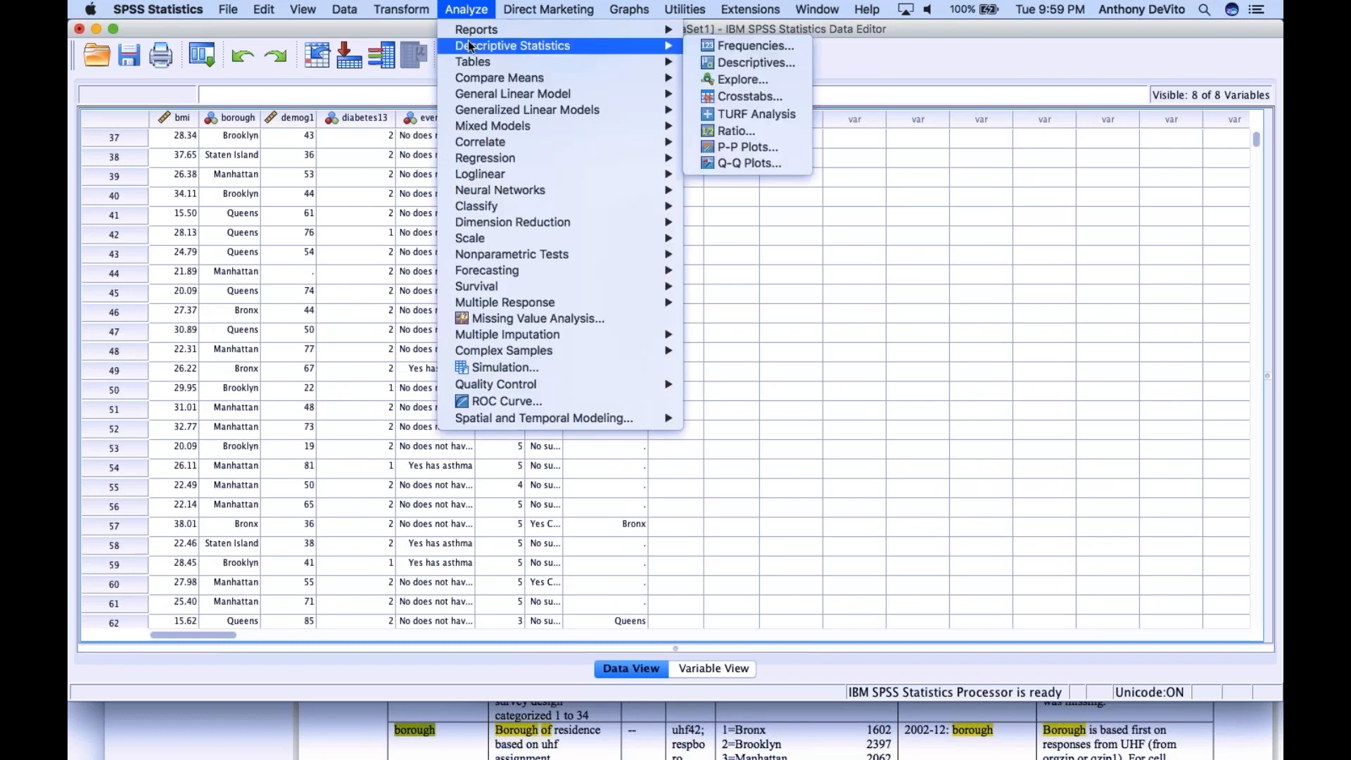
pyautogui.click(707, 99)
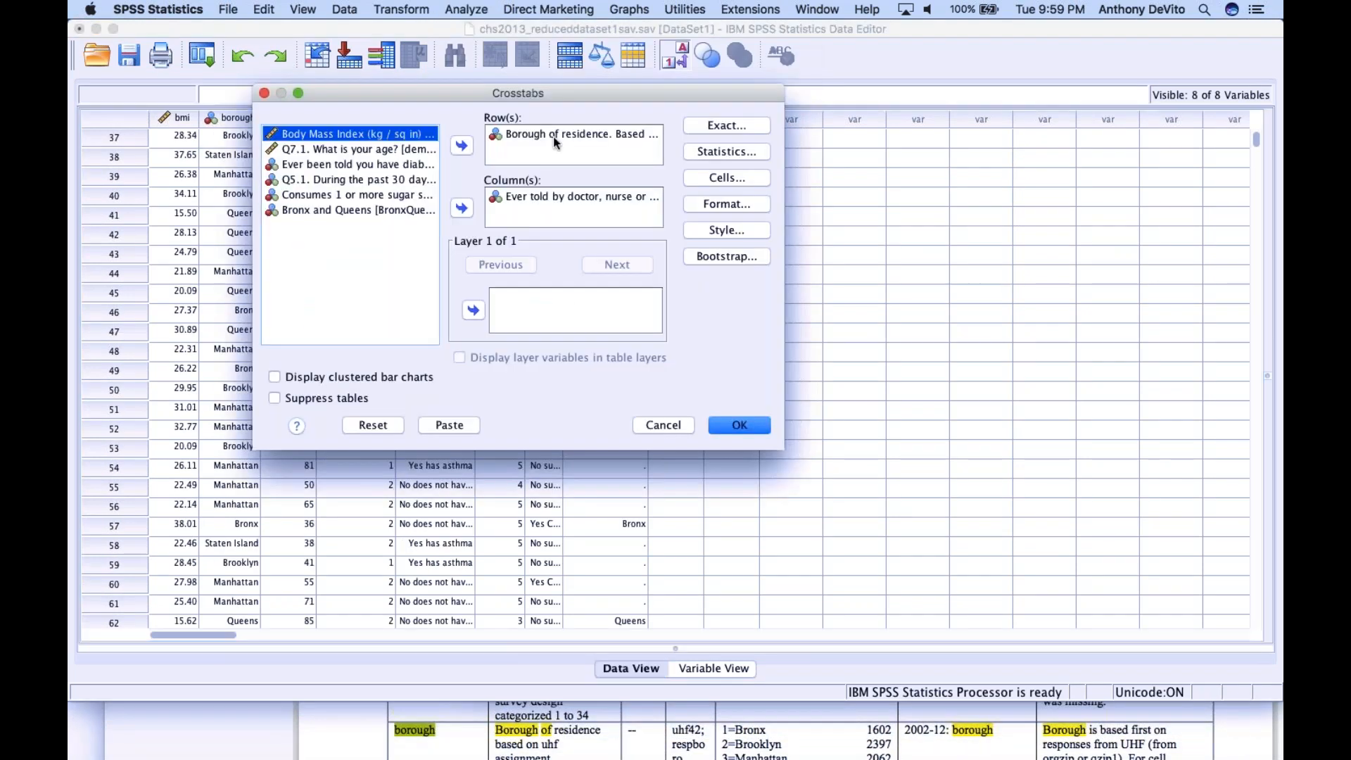
pyautogui.click(558, 130)
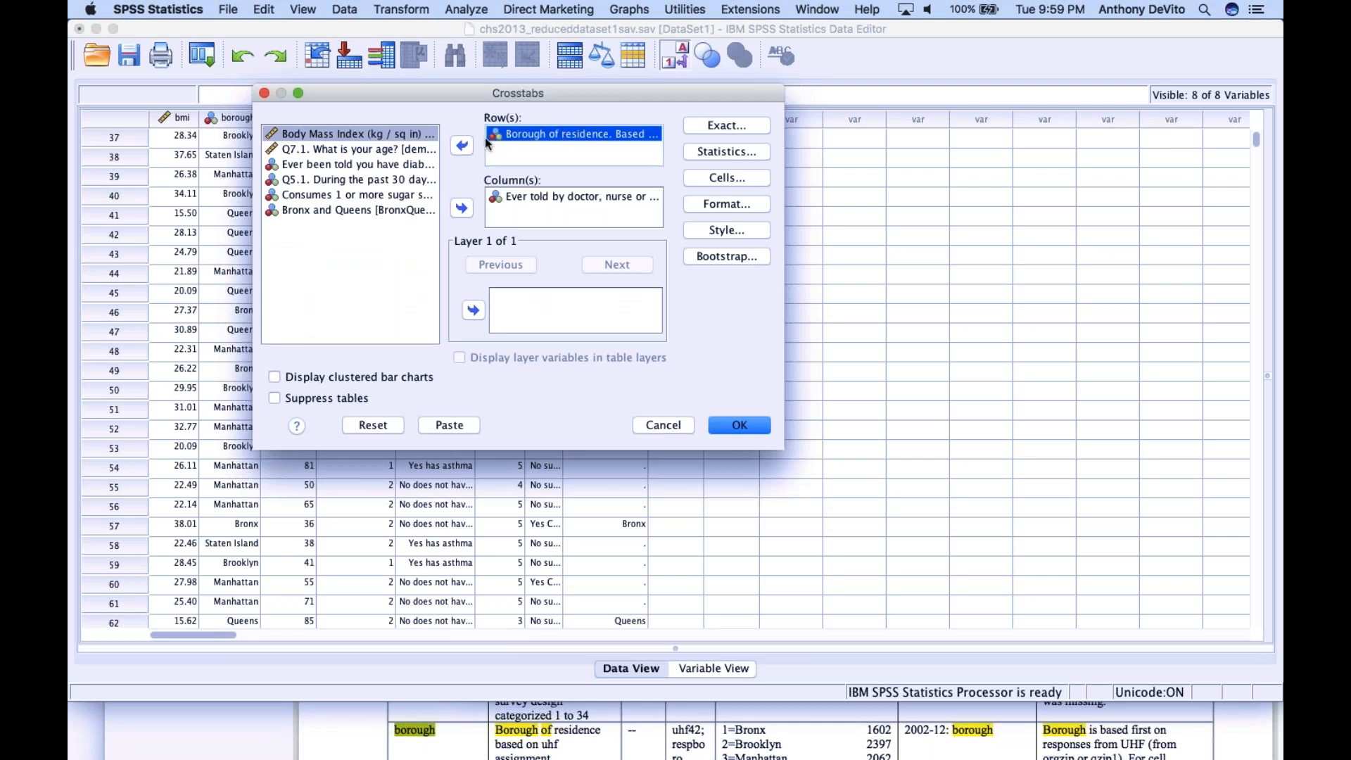
pyautogui.click(462, 145)
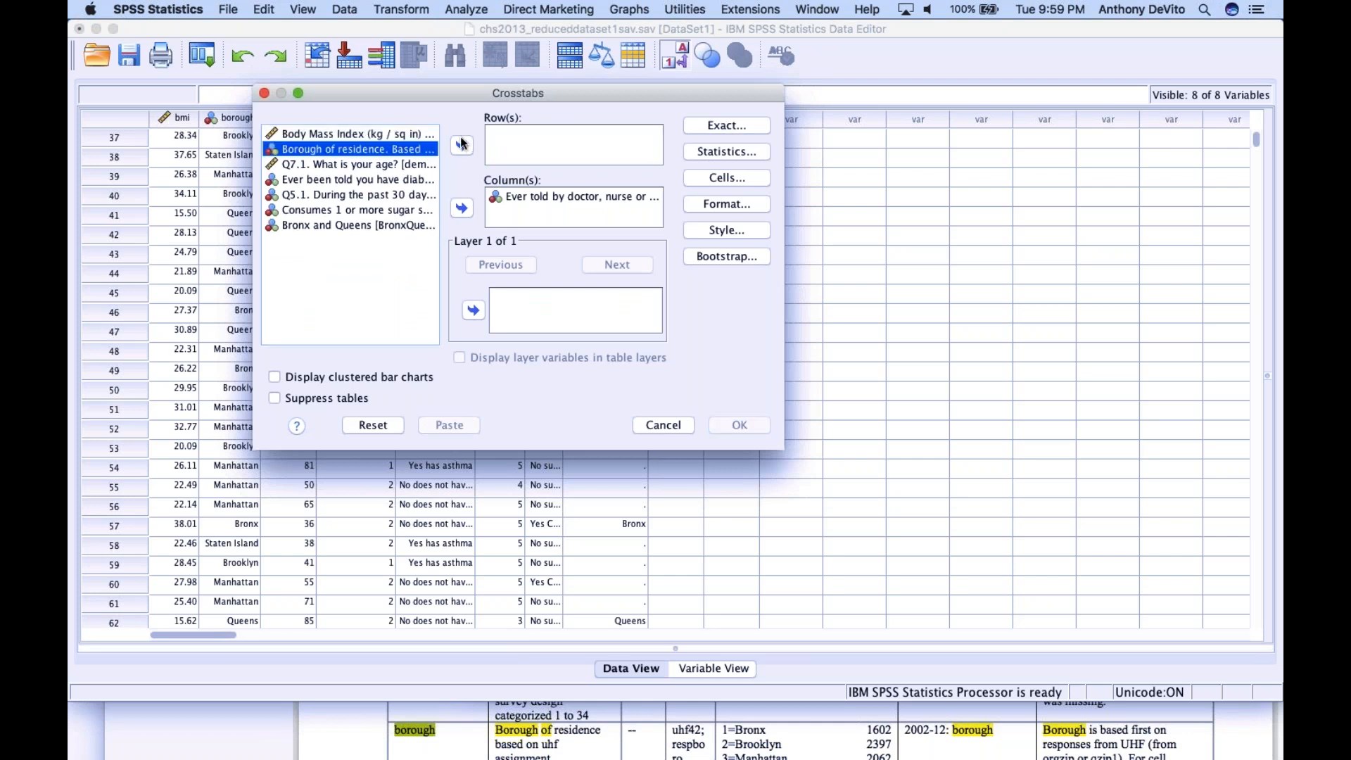
pyautogui.click(320, 226)
pyautogui.click(462, 145)
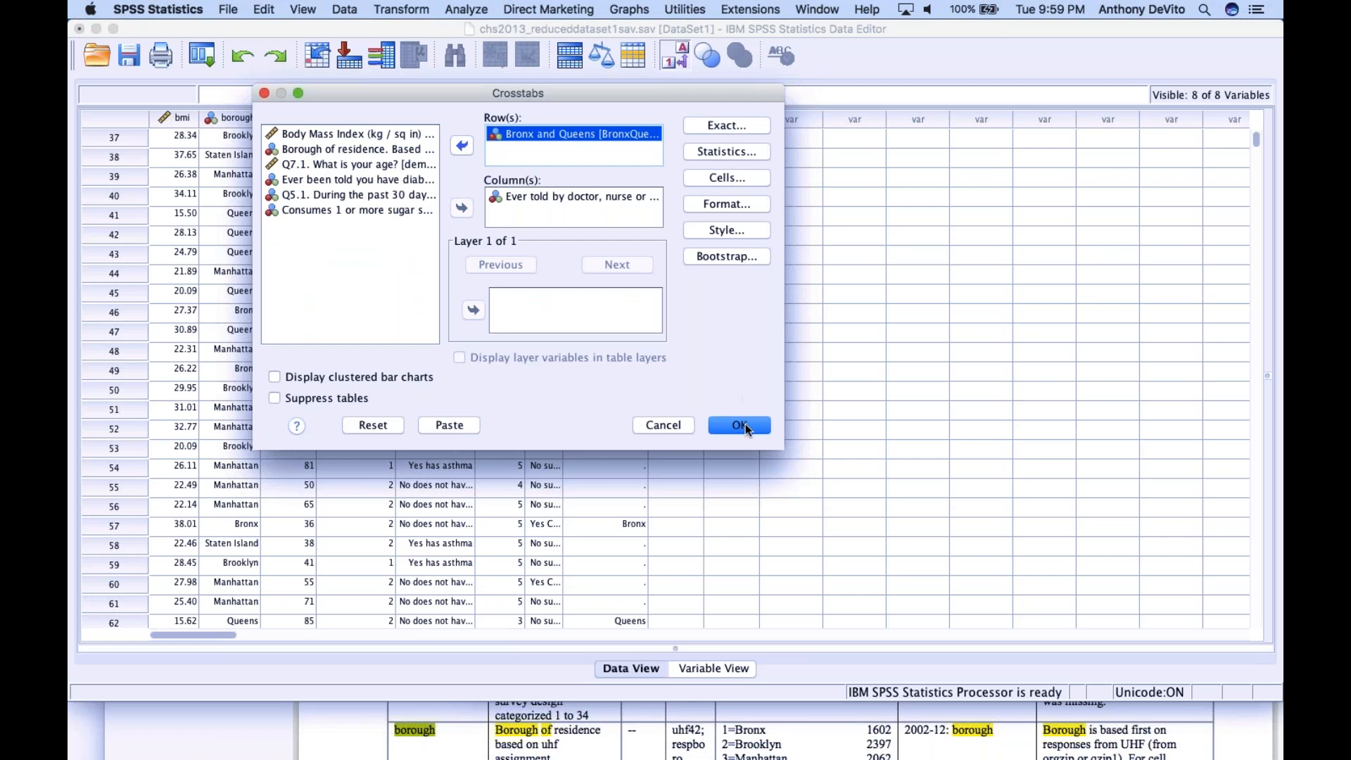
pyautogui.click(740, 425)
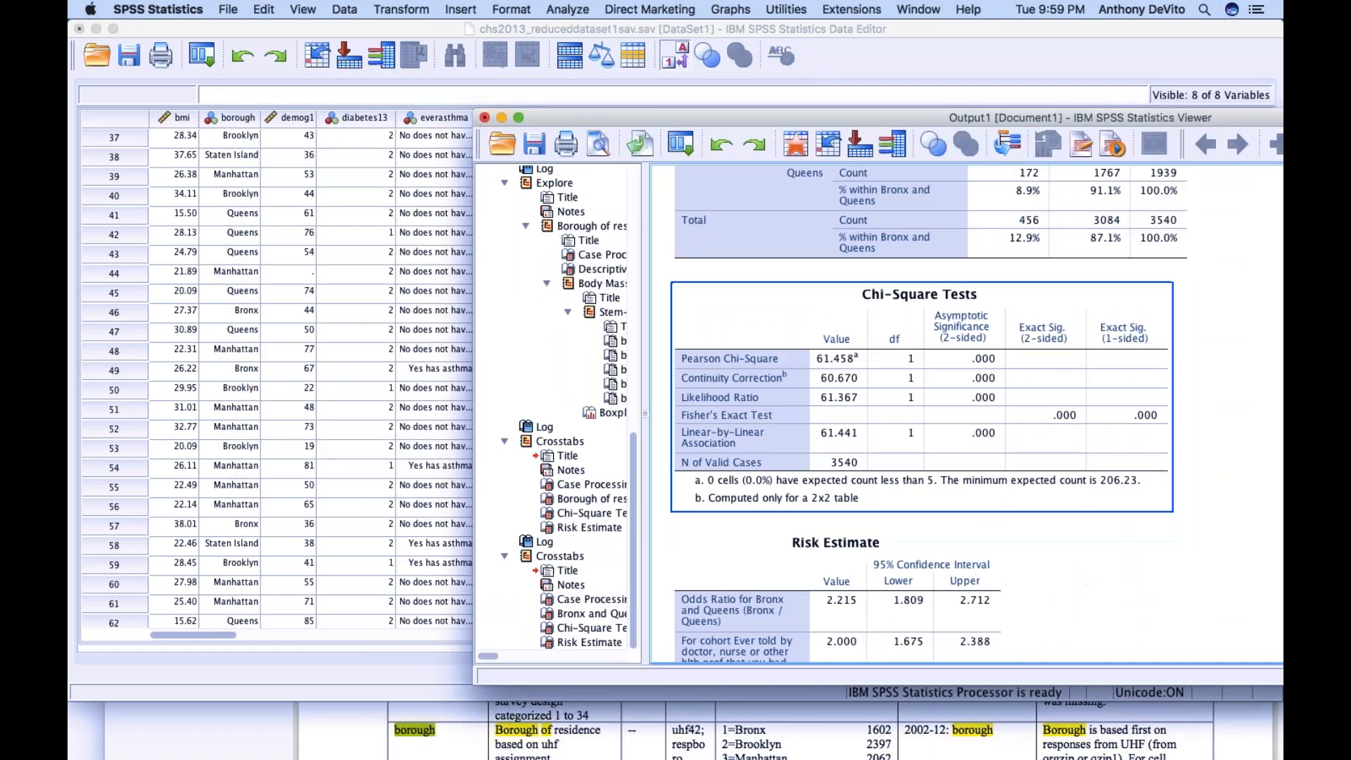
# Bring the output fully into view and examine the asthma percentages for Bronx and Queens together with the chi-square tests
pyautogui.moveTo(732, 121); pyautogui.dragTo(384, 104)
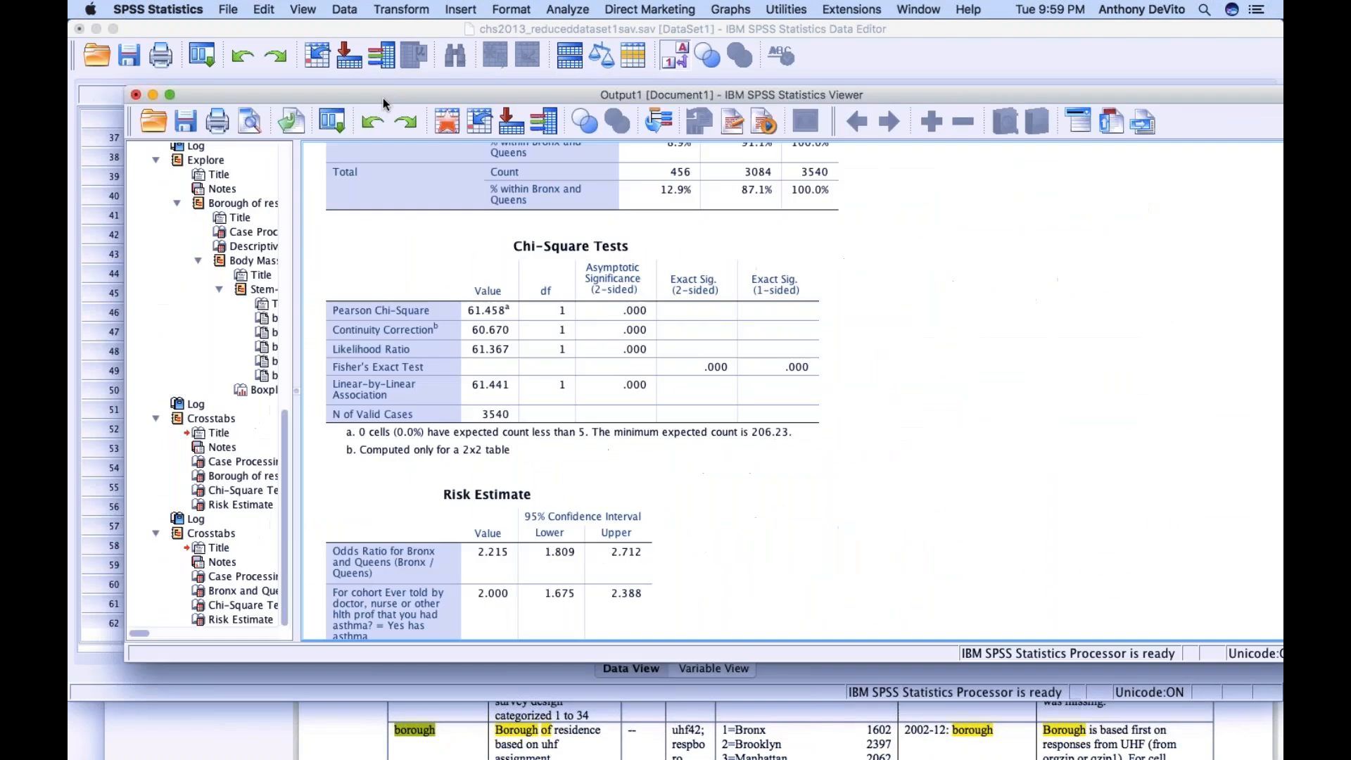
pyautogui.scroll(5, 634, 282)
pyautogui.click(687, 267)
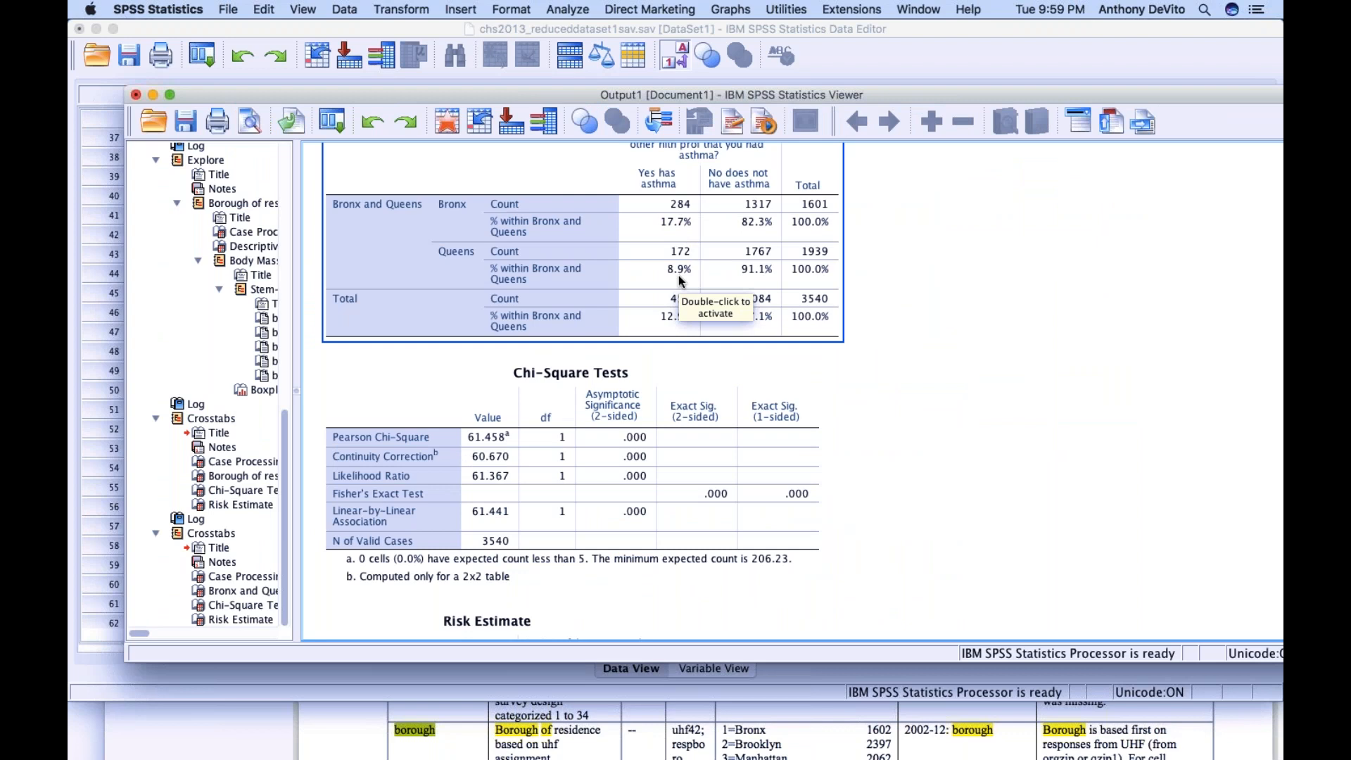
pyautogui.scroll(-1, 681, 280)
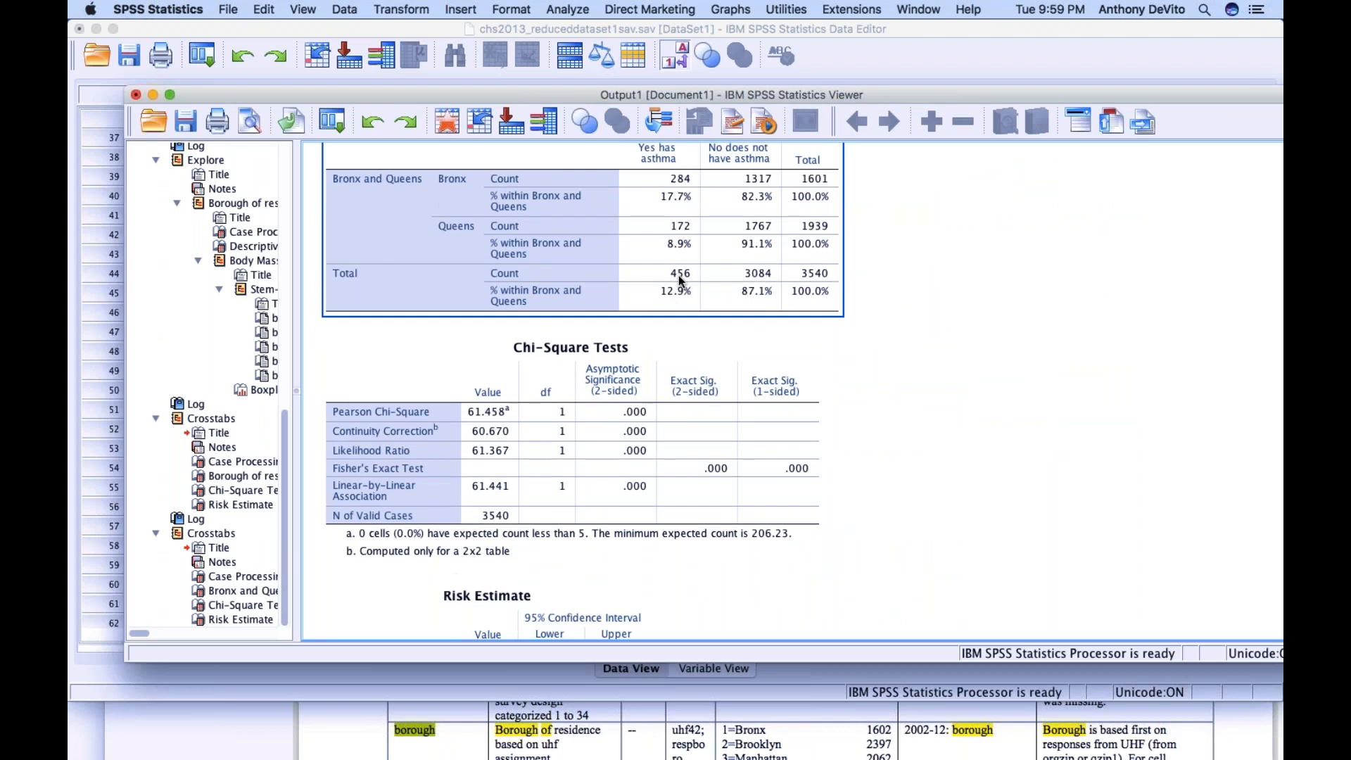
pyautogui.scroll(2, 681, 281)
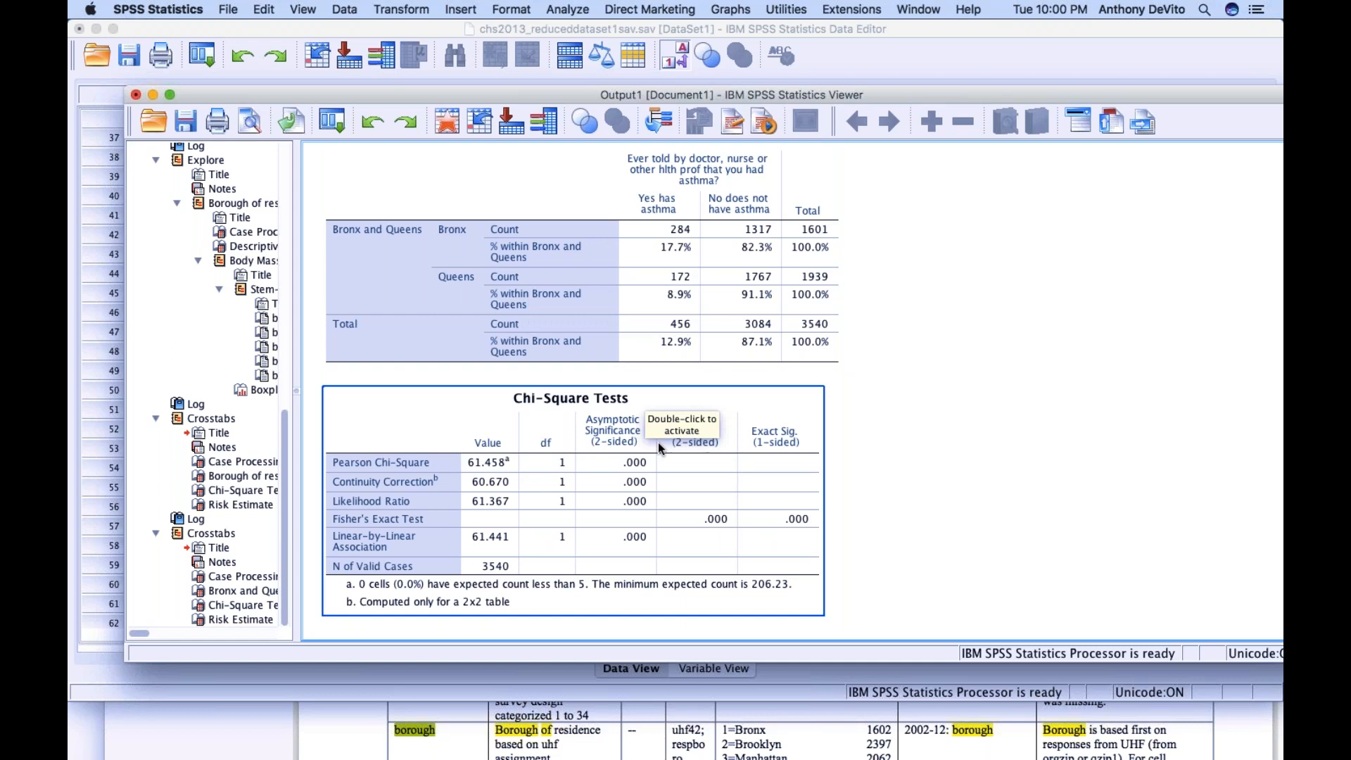
pyautogui.scroll(-2, 632, 460)
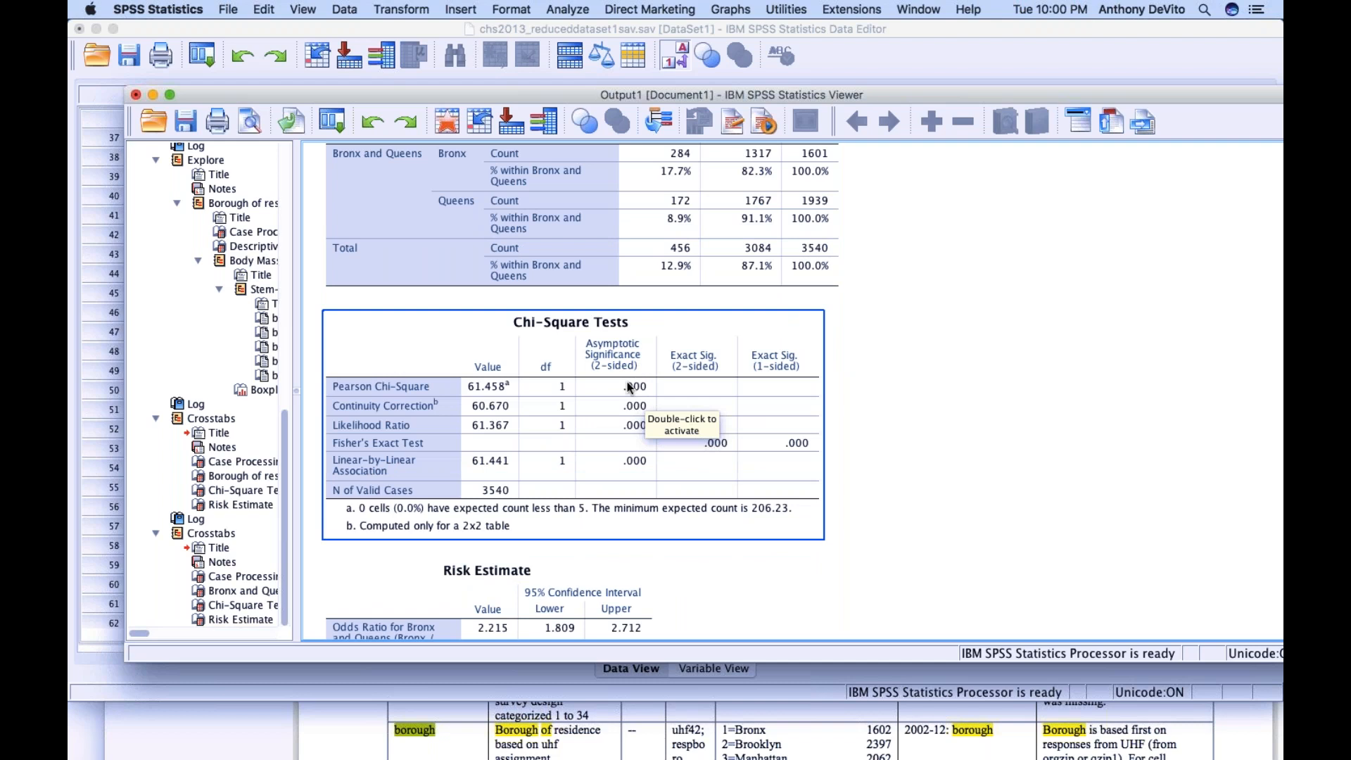
pyautogui.scroll(3, 628, 387)
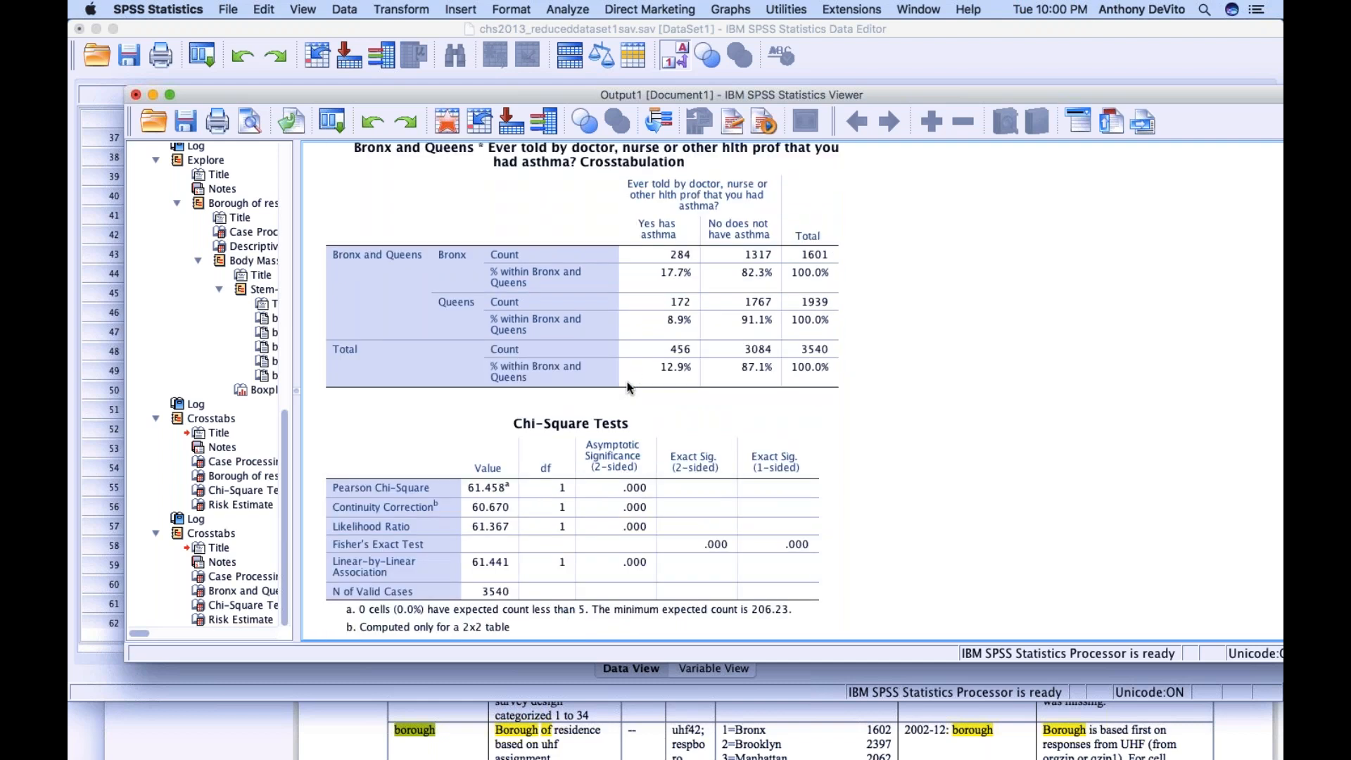
pyautogui.scroll(-1, 628, 386)
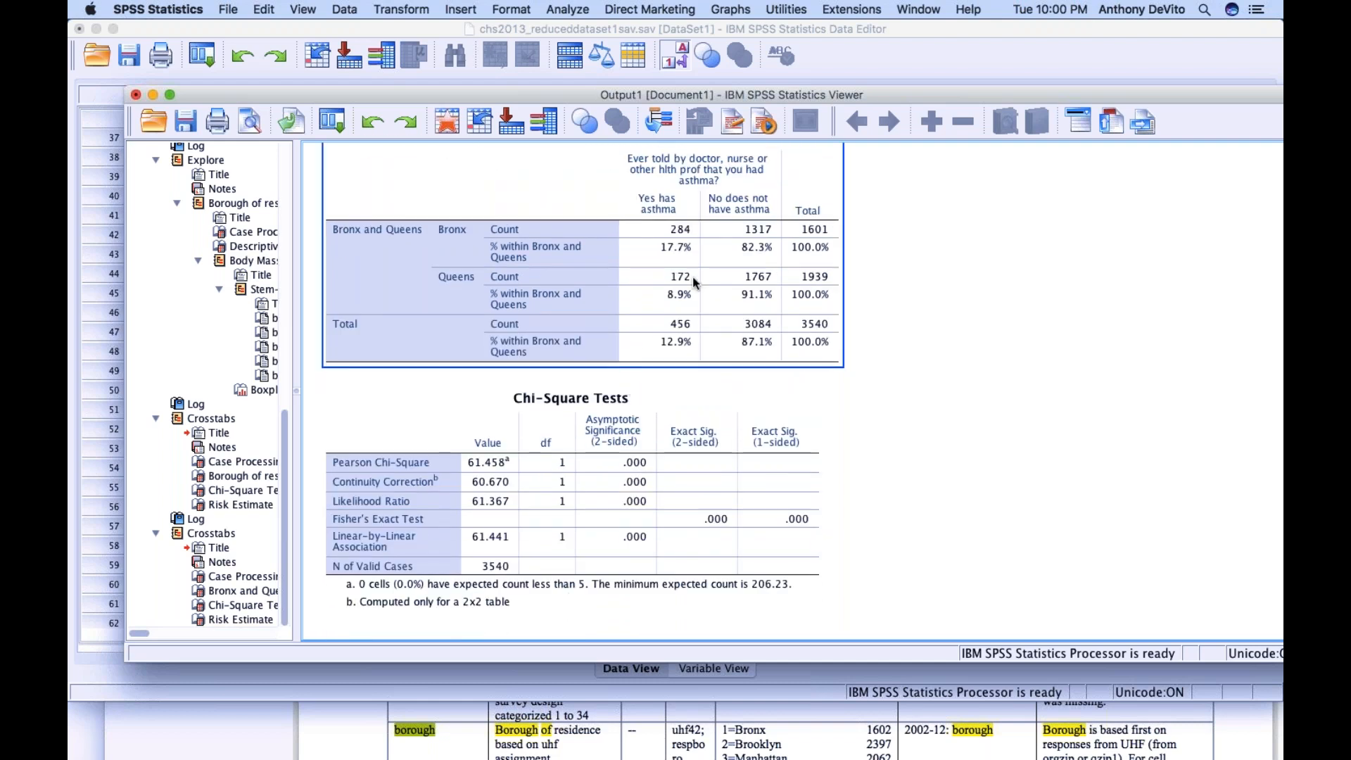
# Examine the Risk Estimate table's odds ratio and confidence interval for Bronx versus Queens, comparing them with the crosstabulation and chi-square tests
pyautogui.click(701, 406)
pyautogui.scroll(-5, 700, 406)
pyautogui.scroll(-4, 701, 406)
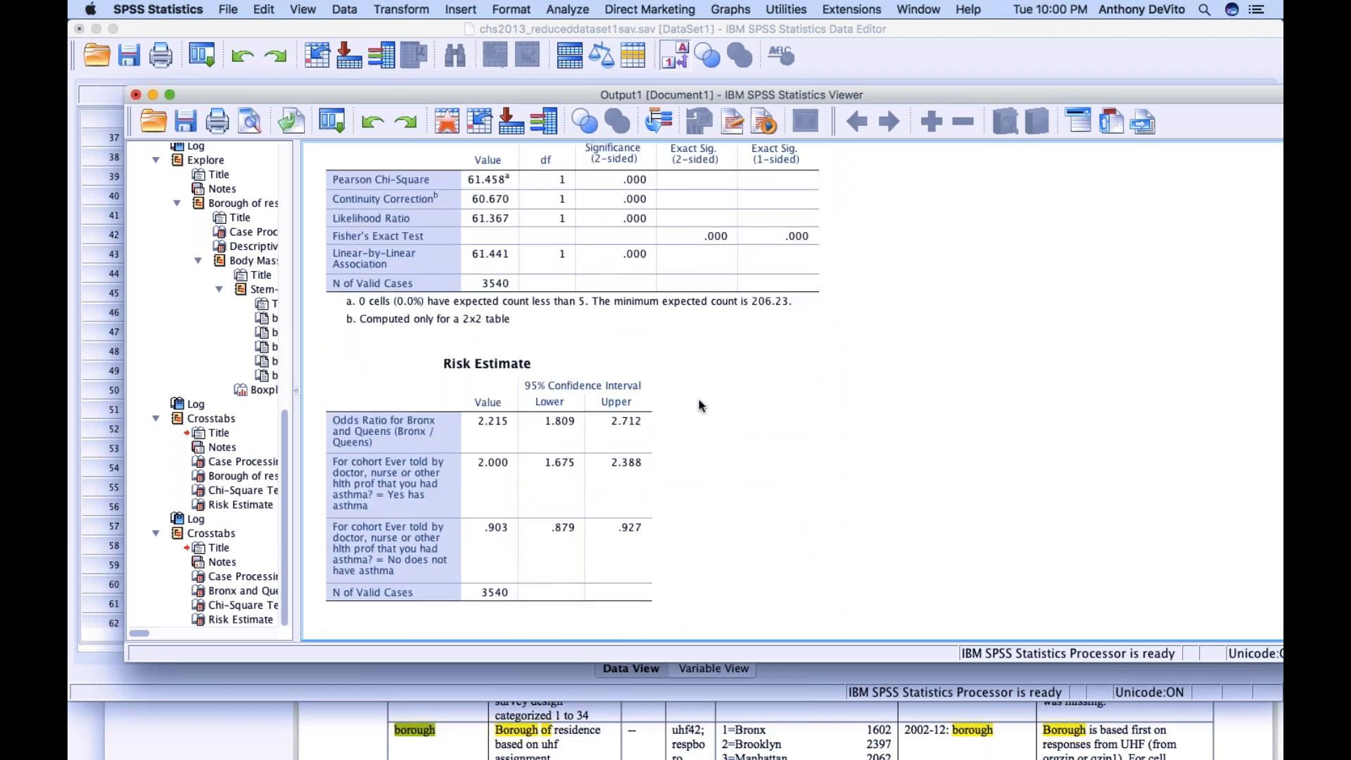
pyautogui.click(501, 452)
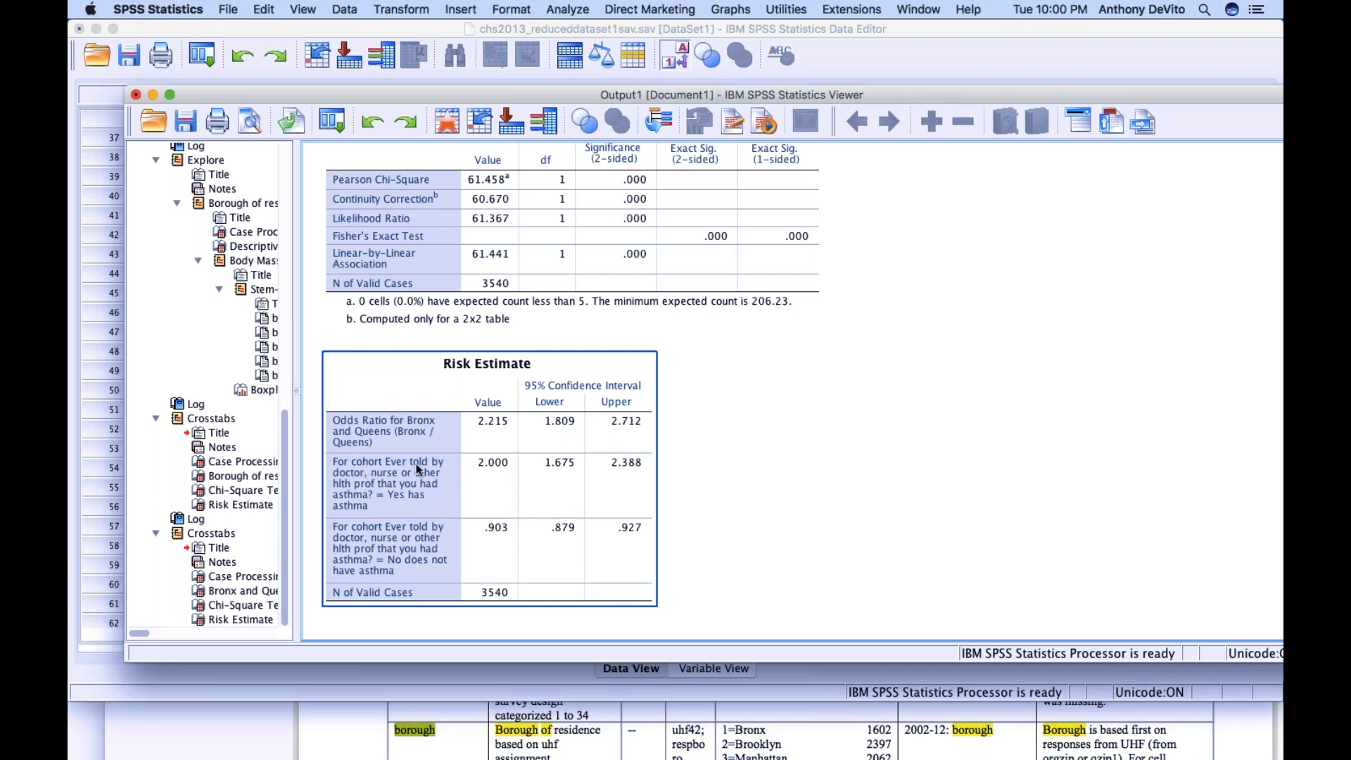
pyautogui.scroll(5, 501, 470)
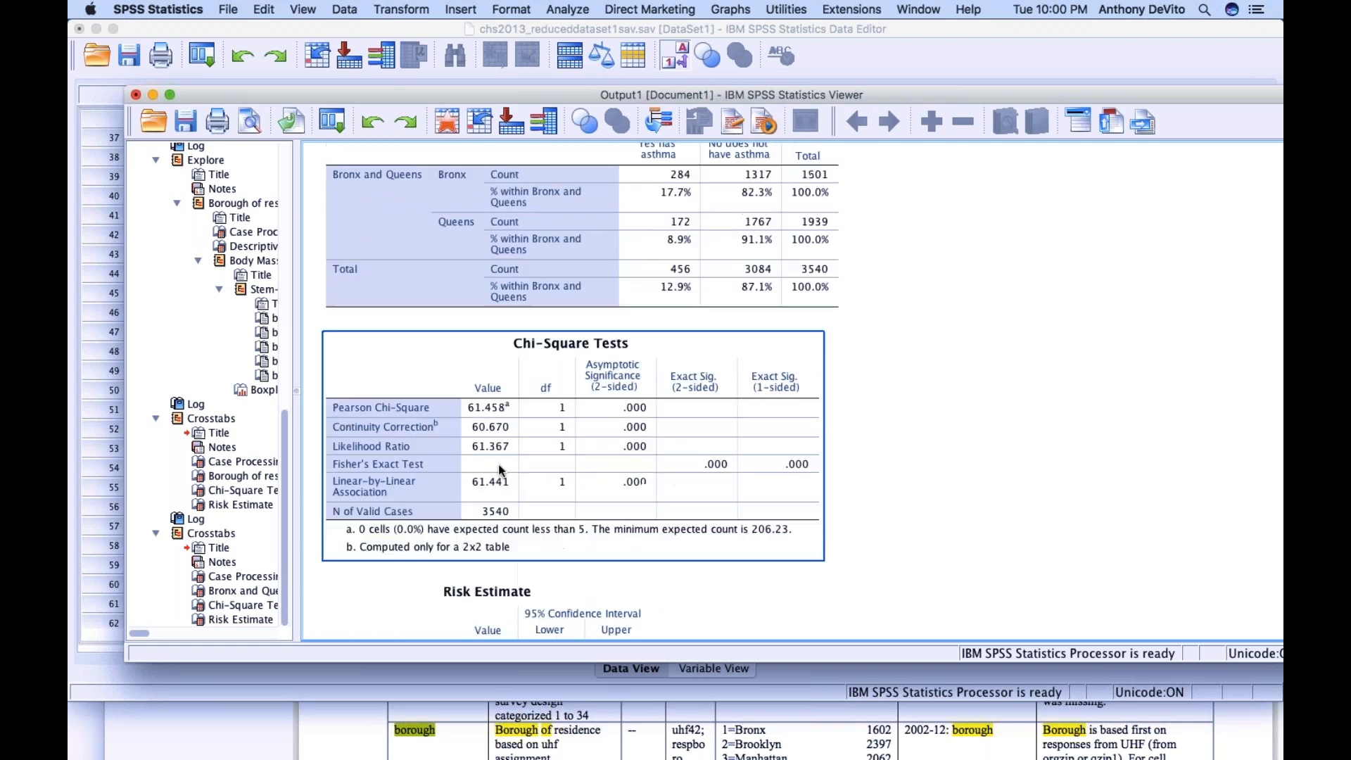
pyautogui.click(645, 262)
pyautogui.click(663, 447)
pyautogui.scroll(-5, 664, 447)
pyautogui.click(562, 472)
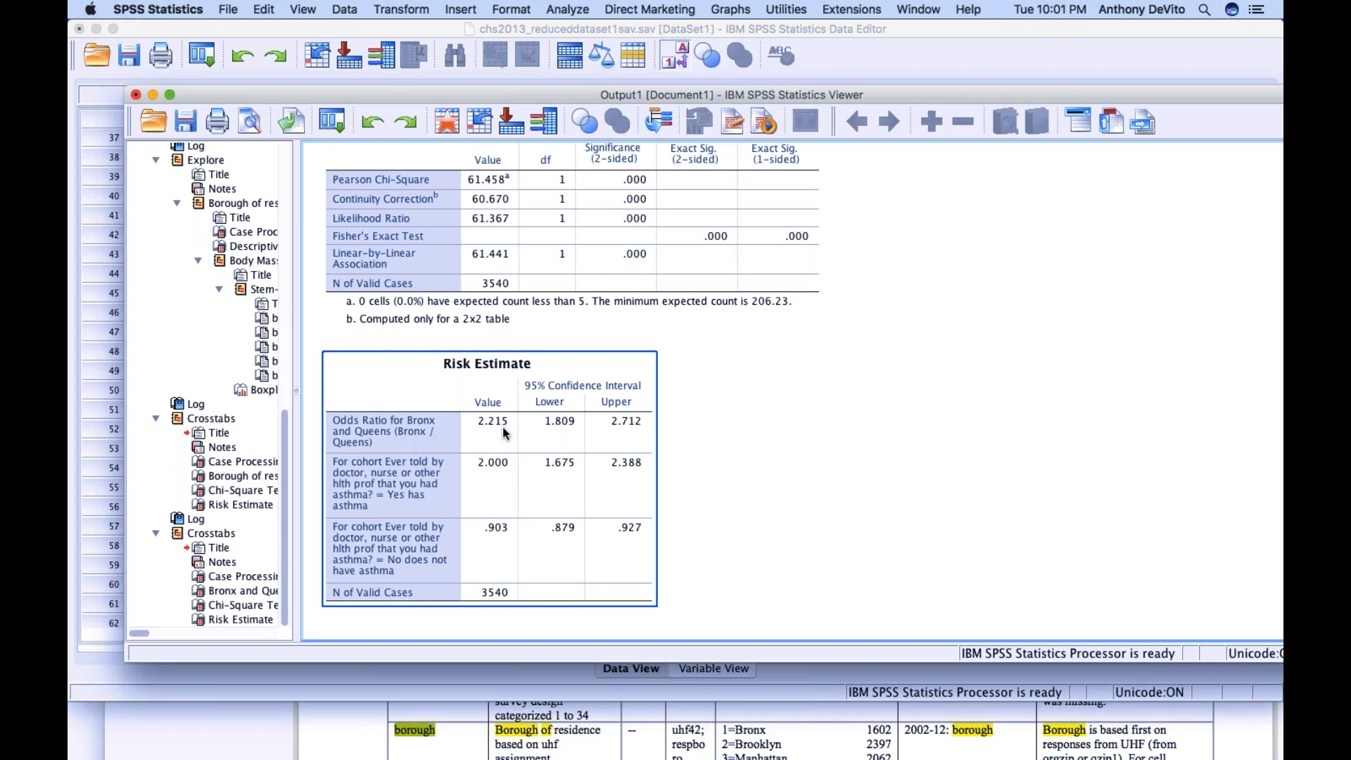
pyautogui.click(747, 409)
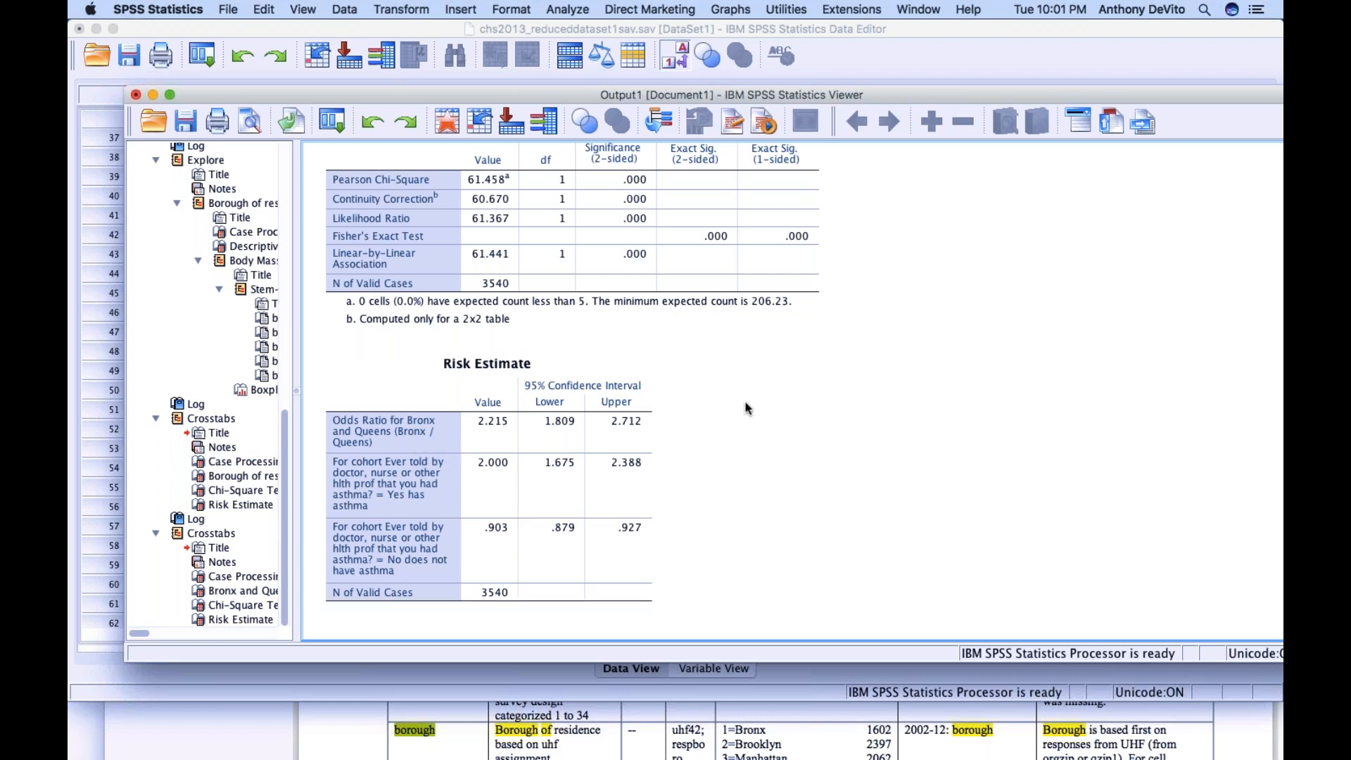
# Move the output, dataset and review project windows aside and close the borough.jpeg image
pyautogui.moveTo(473, 97); pyautogui.dragTo(1086, 229)
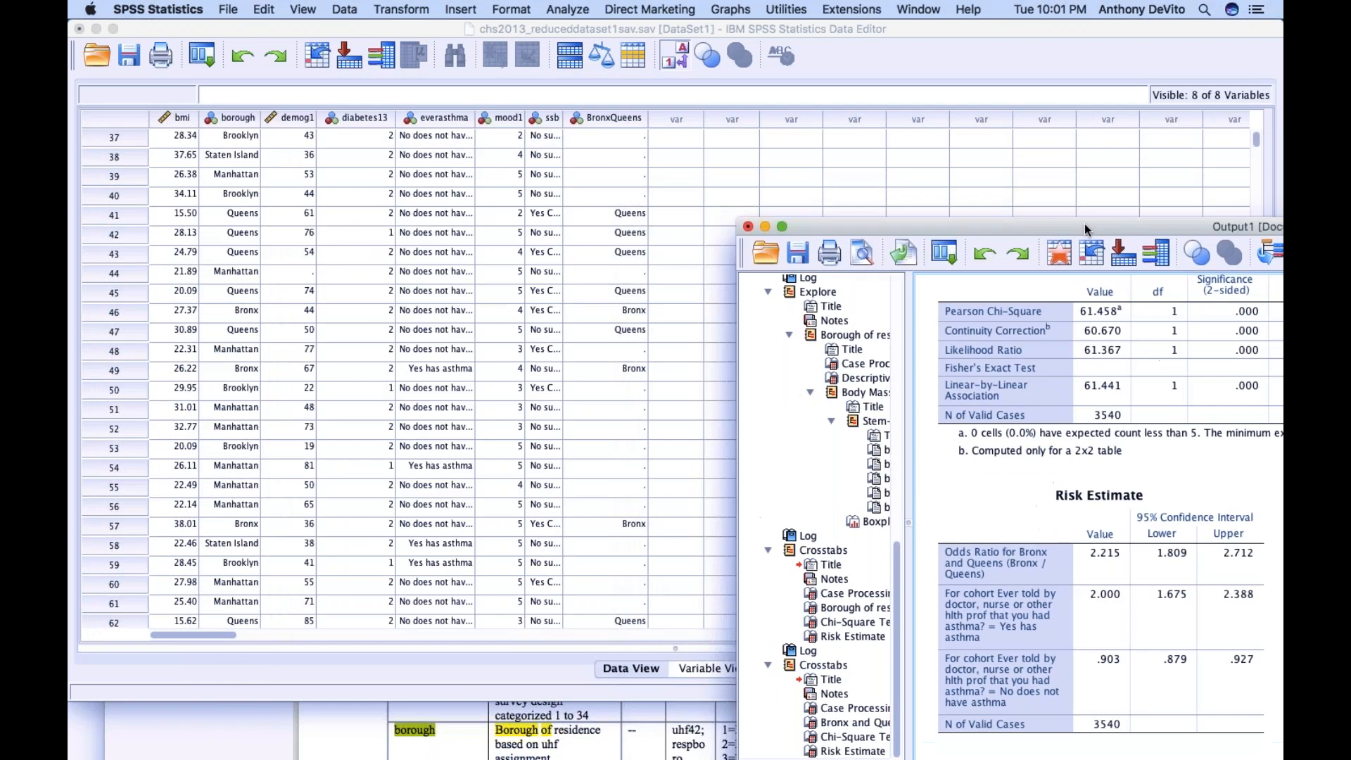
pyautogui.click(416, 27)
pyautogui.moveTo(417, 27); pyautogui.dragTo(806, 322)
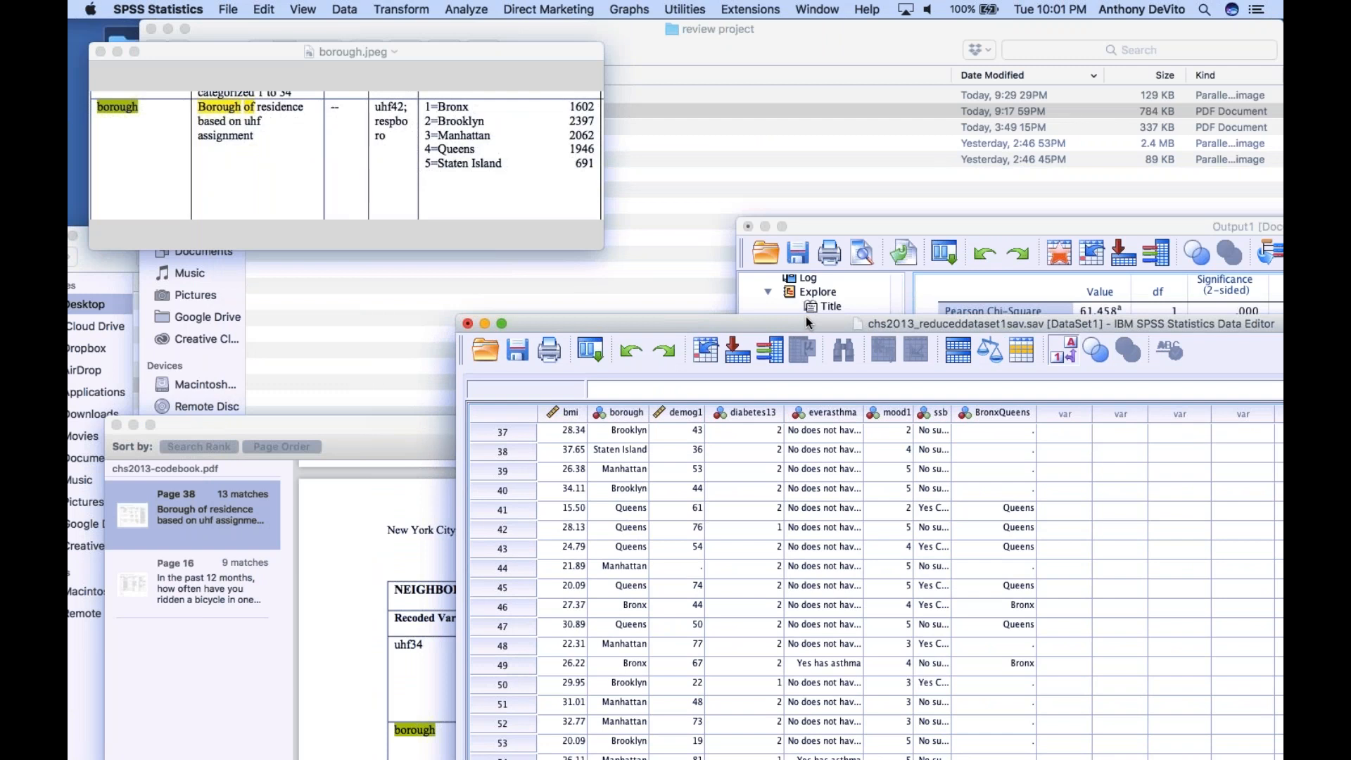
pyautogui.click(414, 283)
pyautogui.moveTo(216, 41); pyautogui.dragTo(604, 67)
pyautogui.click(381, 171)
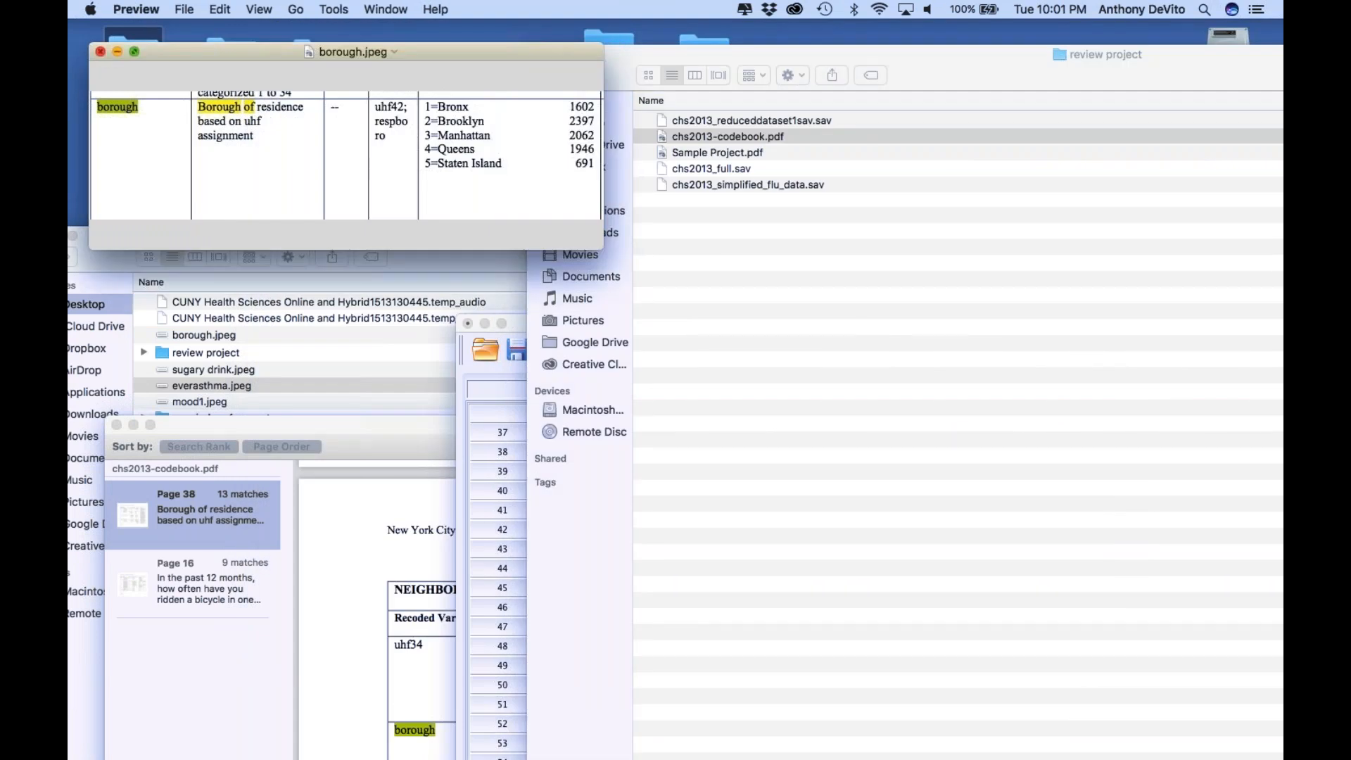
pyautogui.click(99, 51)
# Bring the Desktop folder window forward, reposition it and open the review project folder
pyautogui.click(404, 248)
pyautogui.moveTo(437, 249); pyautogui.dragTo(476, 134)
pyautogui.scroll(-1, 519, 349)
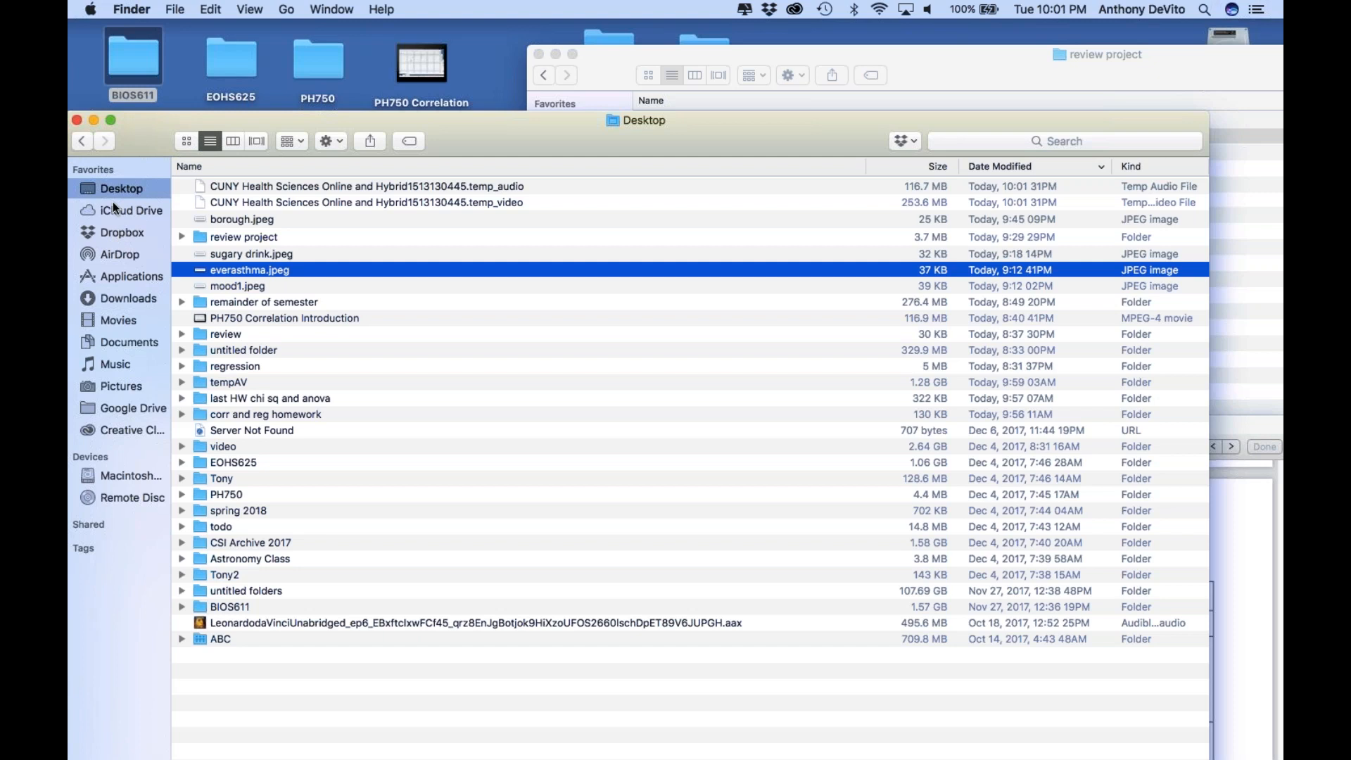
pyautogui.doubleClick(251, 232)
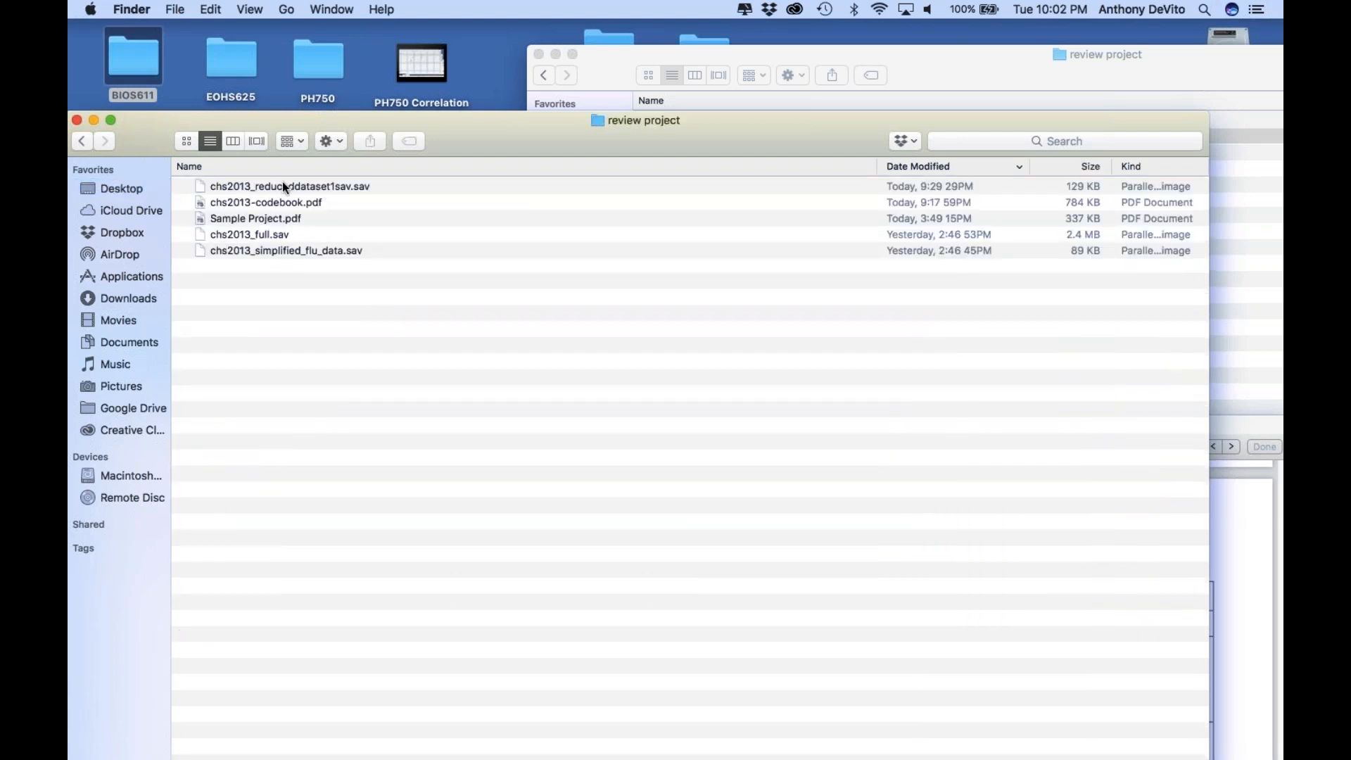
# Review the simplified flu, full and reduced CHS 2013 data files in the folder, ending on chs2013_simplified_flu_data.sav
pyautogui.click(280, 250)
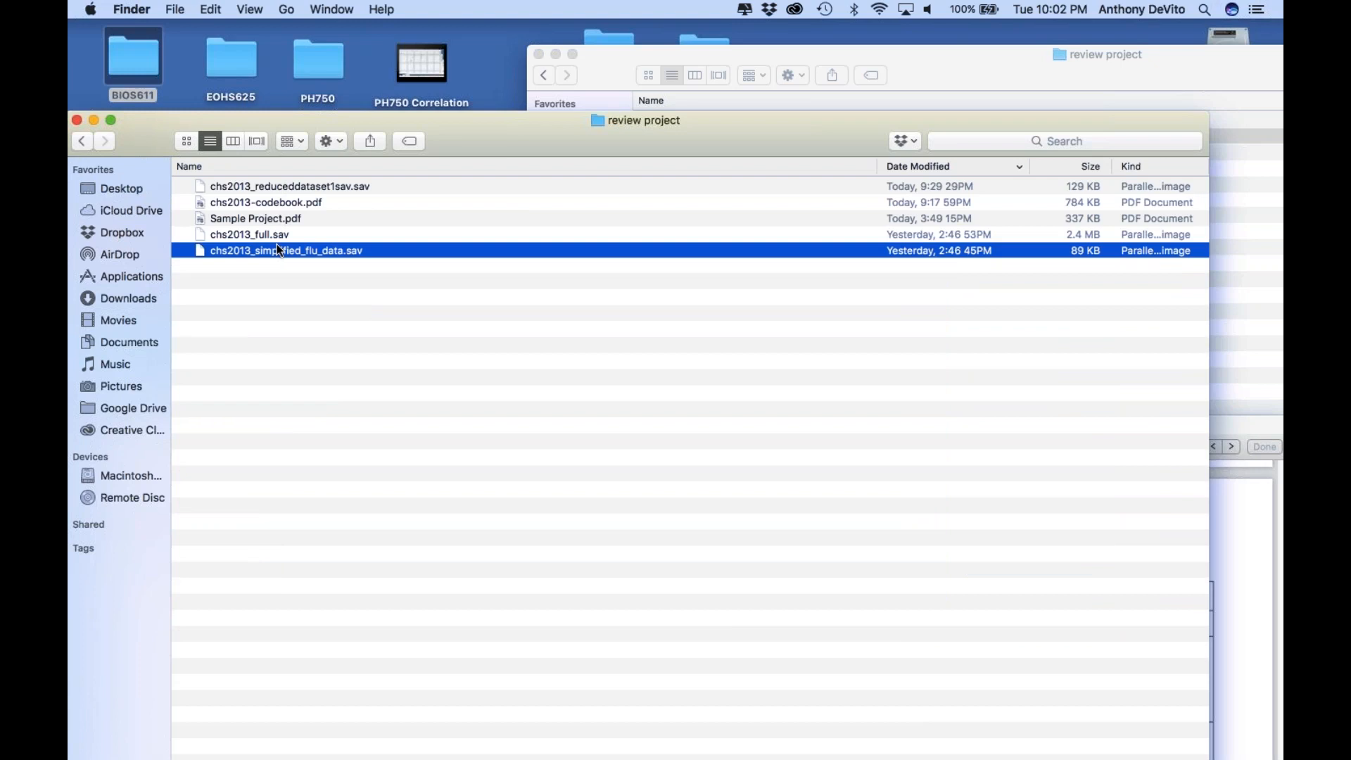
pyautogui.click(272, 238)
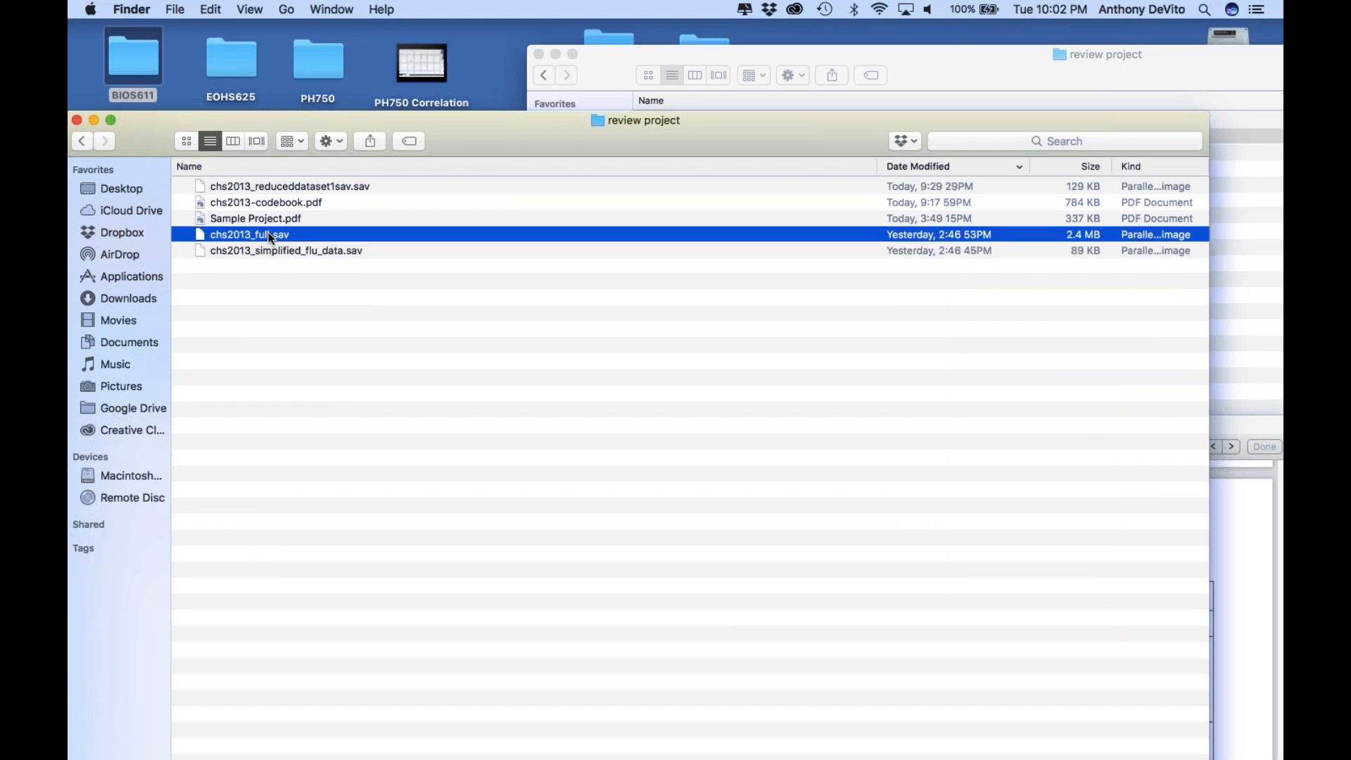
pyautogui.click(298, 185)
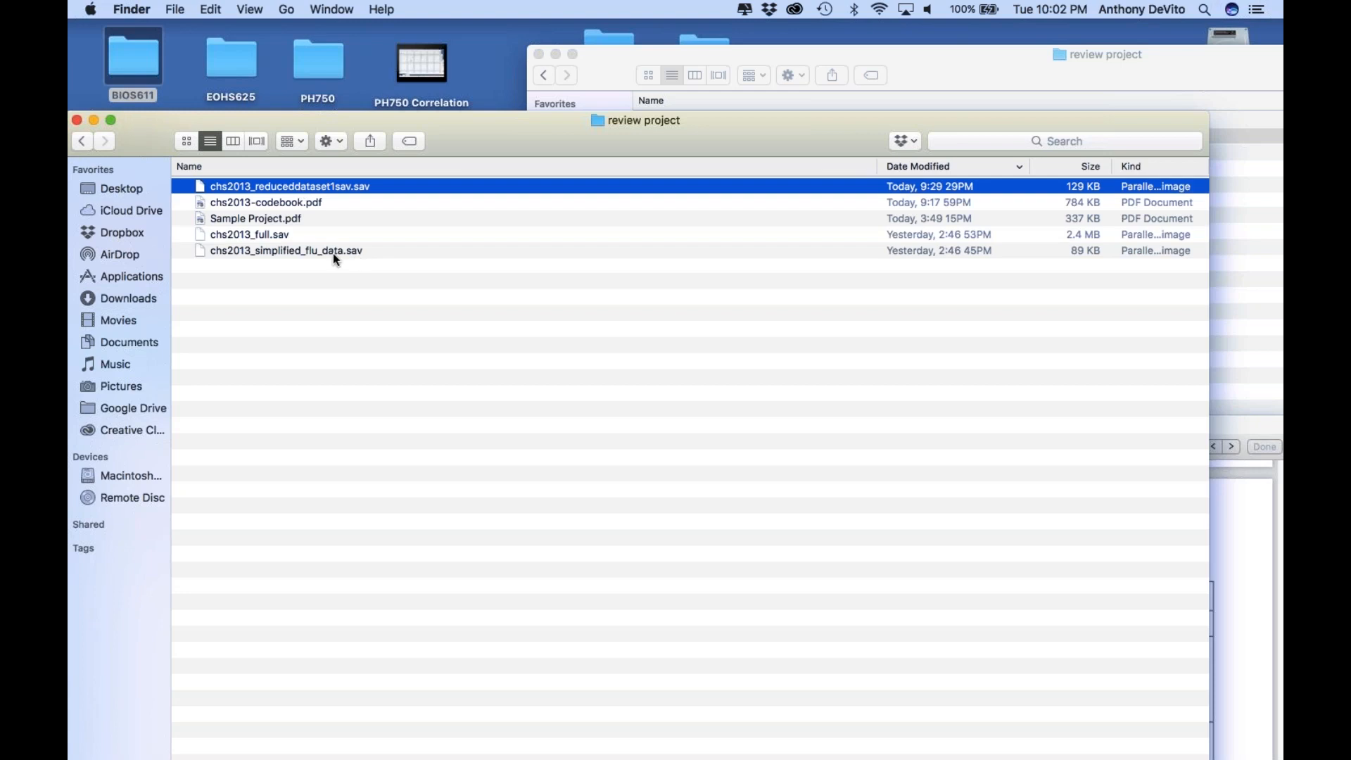
pyautogui.click(208, 252)
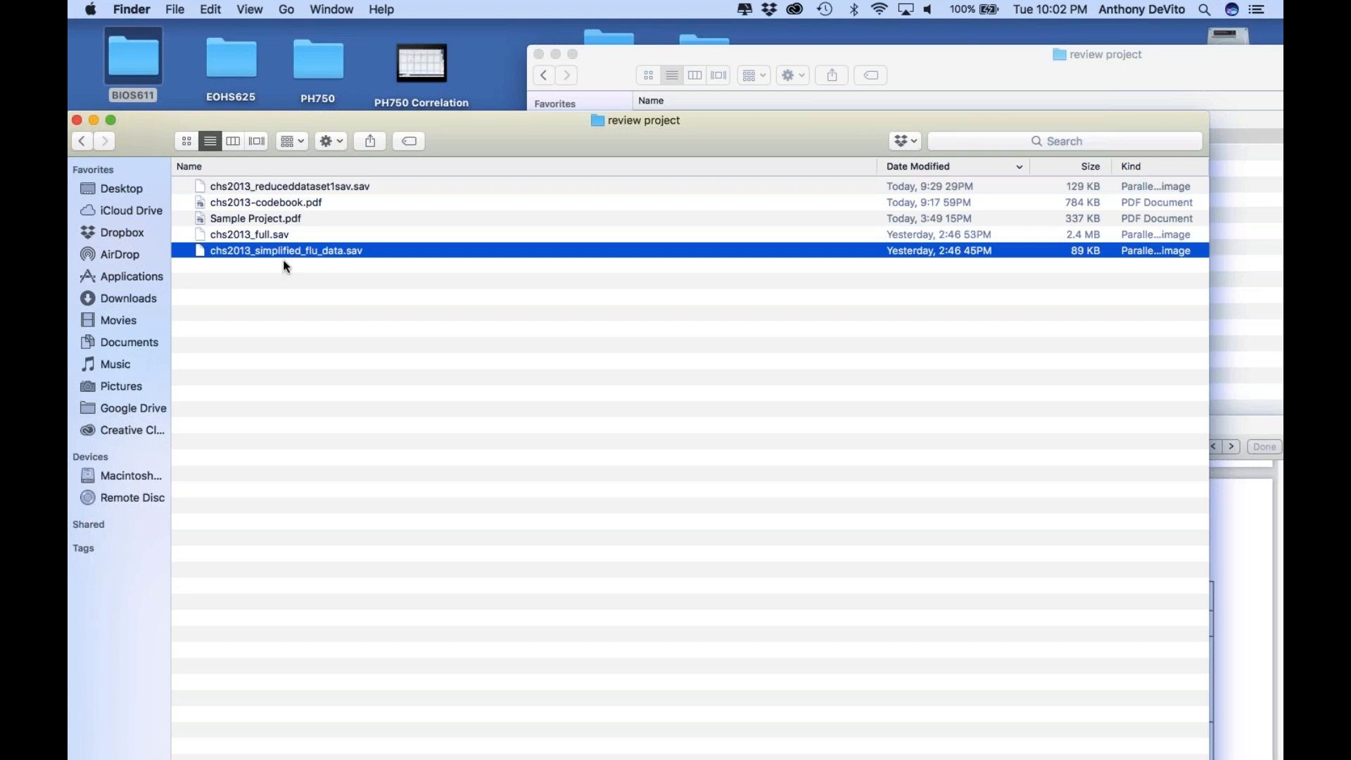
# Switch to SPSS Statistics, open chs2013_simplified_flu_data.sav from the review project folder and look across its variables
pyautogui.moveTo(548, 751)
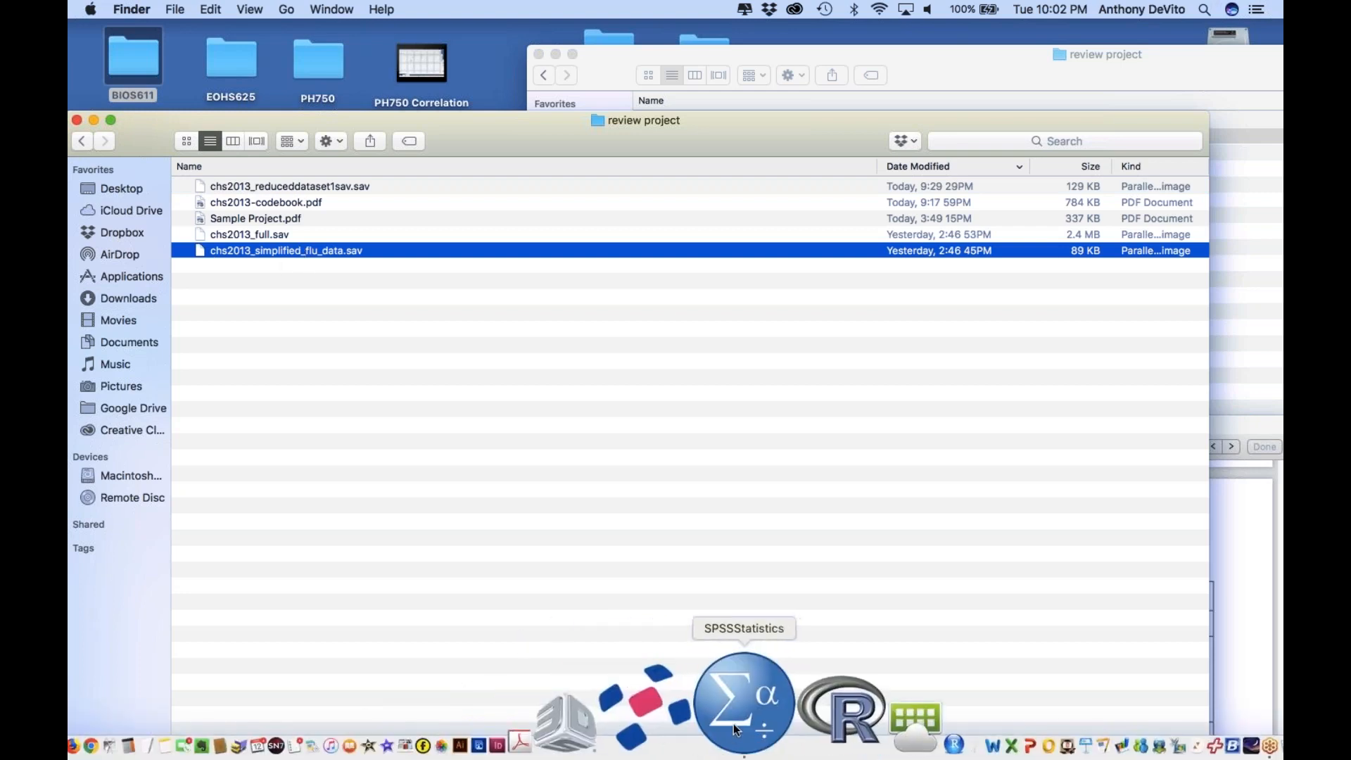
pyautogui.click(732, 736)
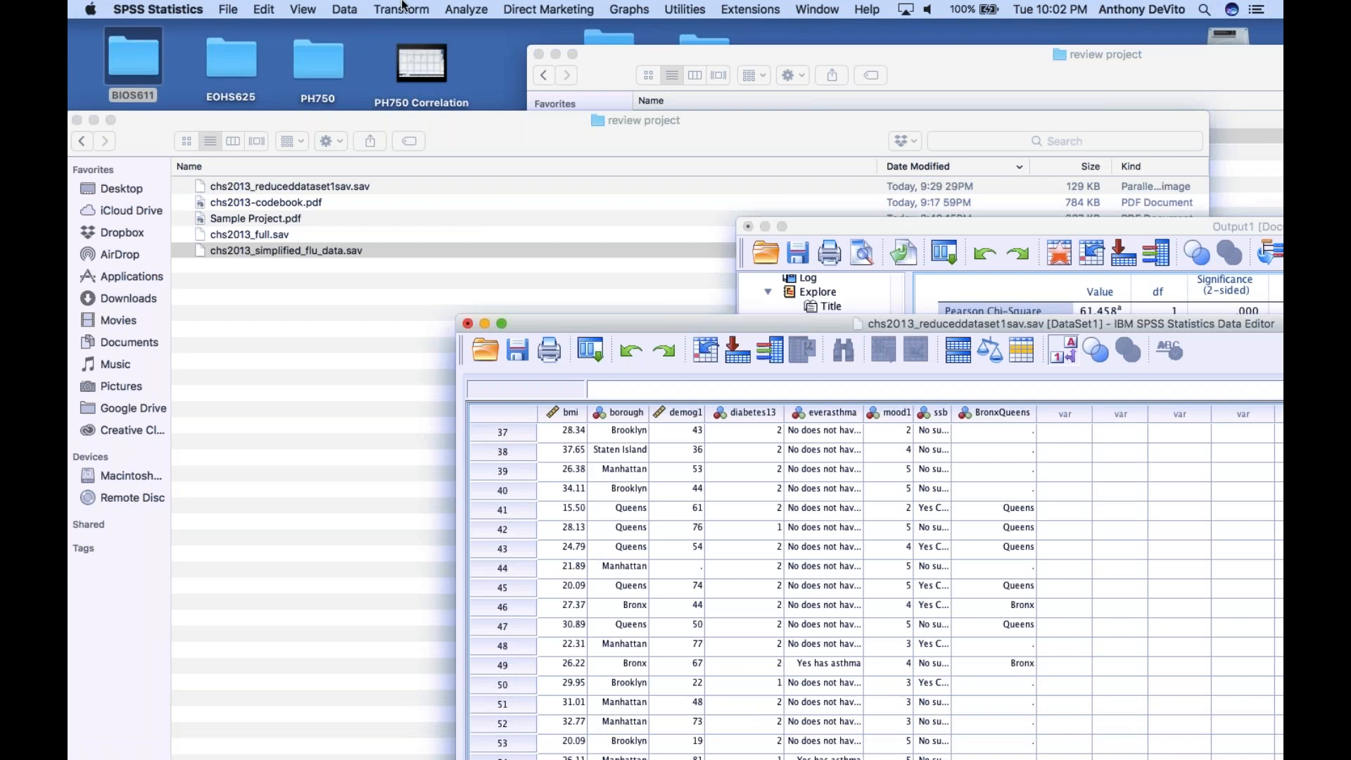
pyautogui.click(461, 9)
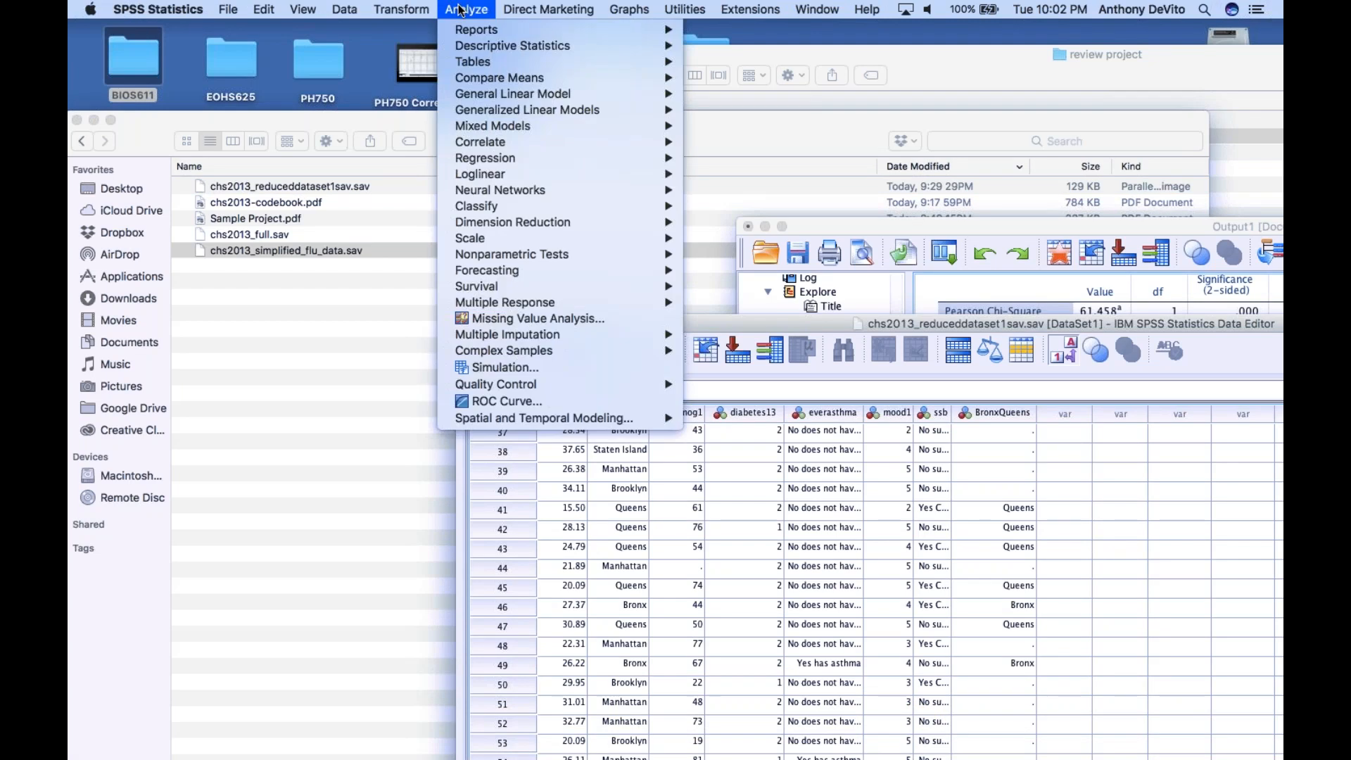
pyautogui.moveTo(228, 9)
pyautogui.moveTo(239, 51)
pyautogui.click(468, 46)
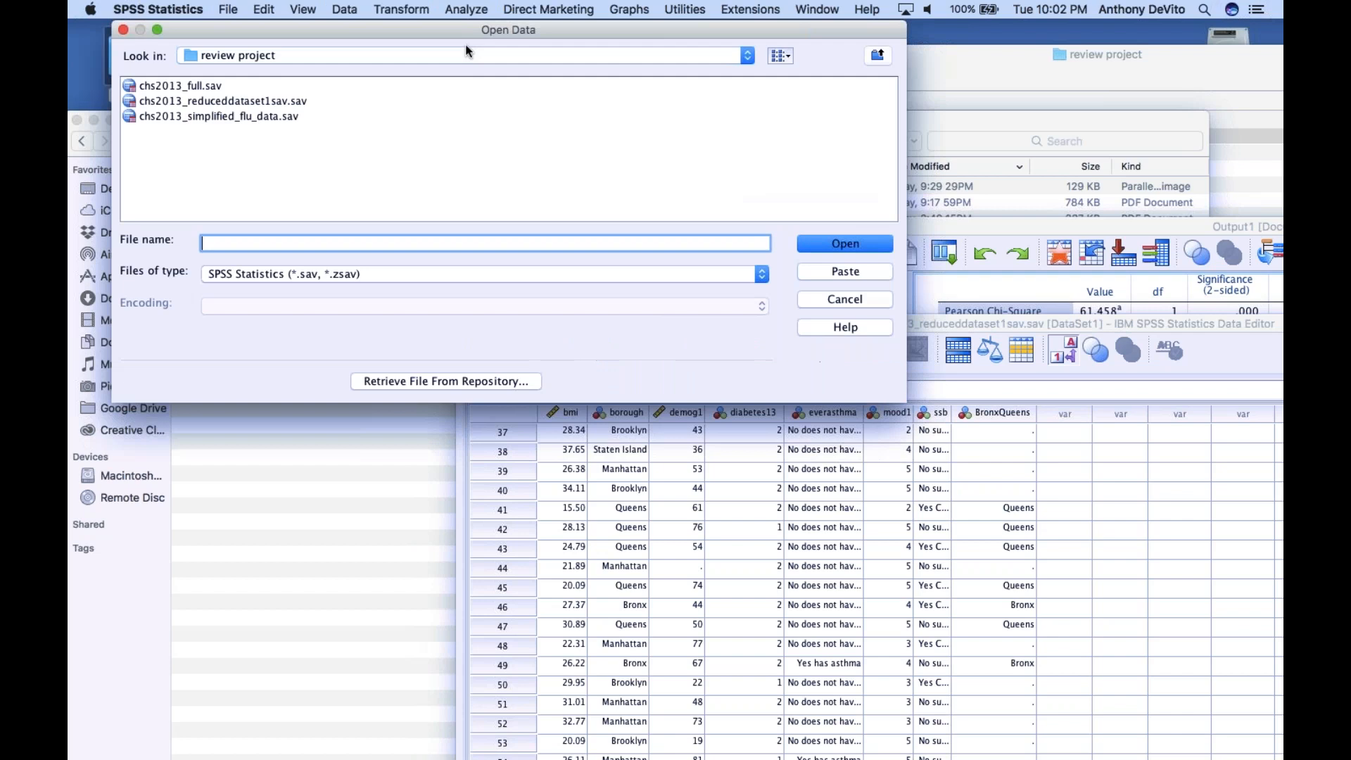
pyautogui.click(218, 119)
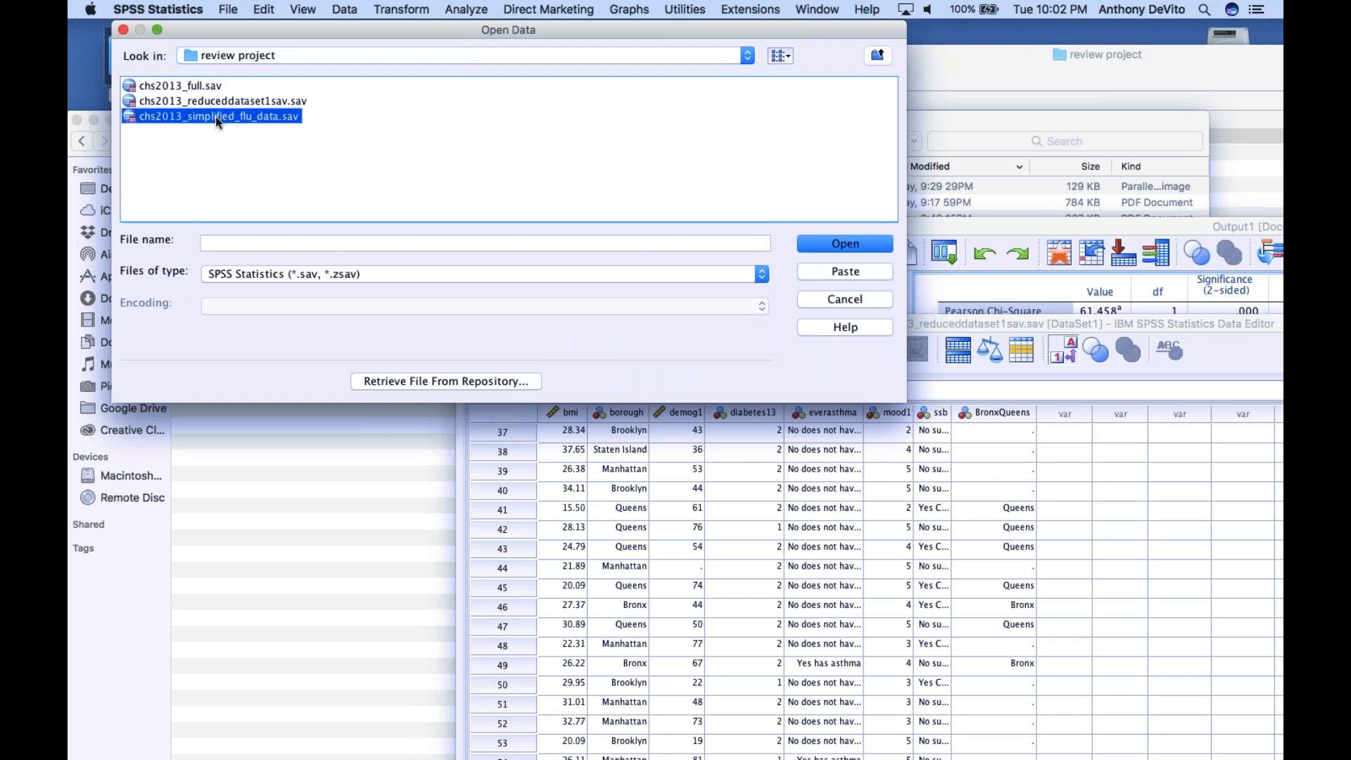
pyautogui.click(835, 246)
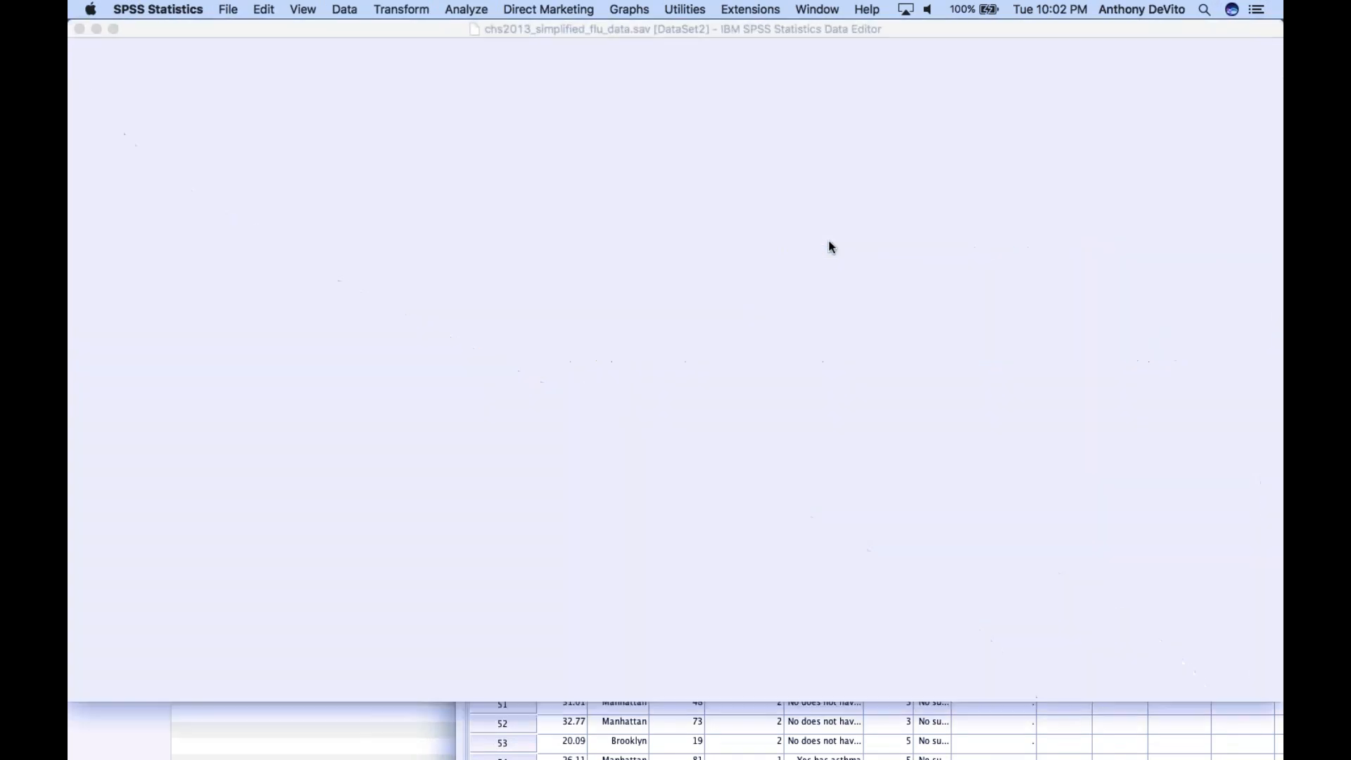
pyautogui.hscroll(3, 422, 235)
pyautogui.hscroll(-3, 421, 235)
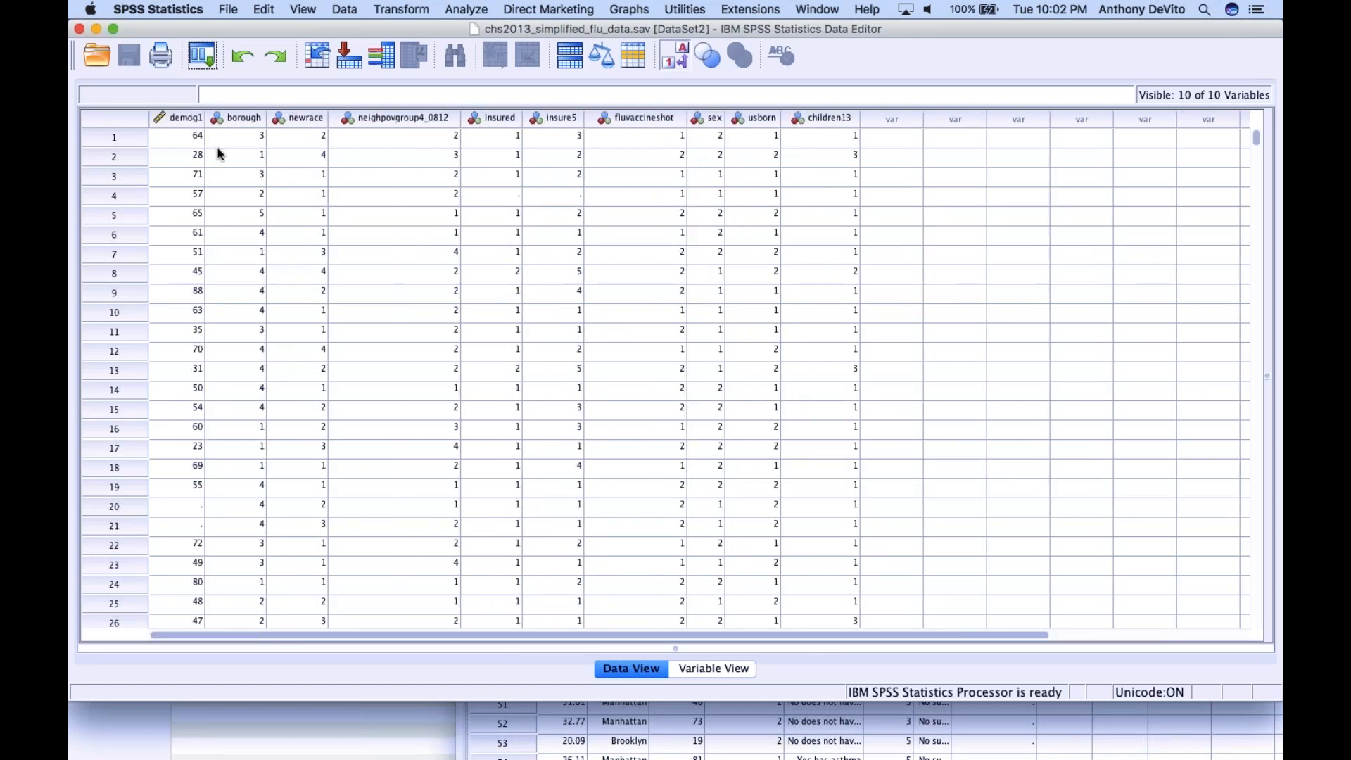
# Go through the flu dataset's columns one at a time, from demog1, borough and newrace to sex, usborn and children13
pyautogui.click(187, 121)
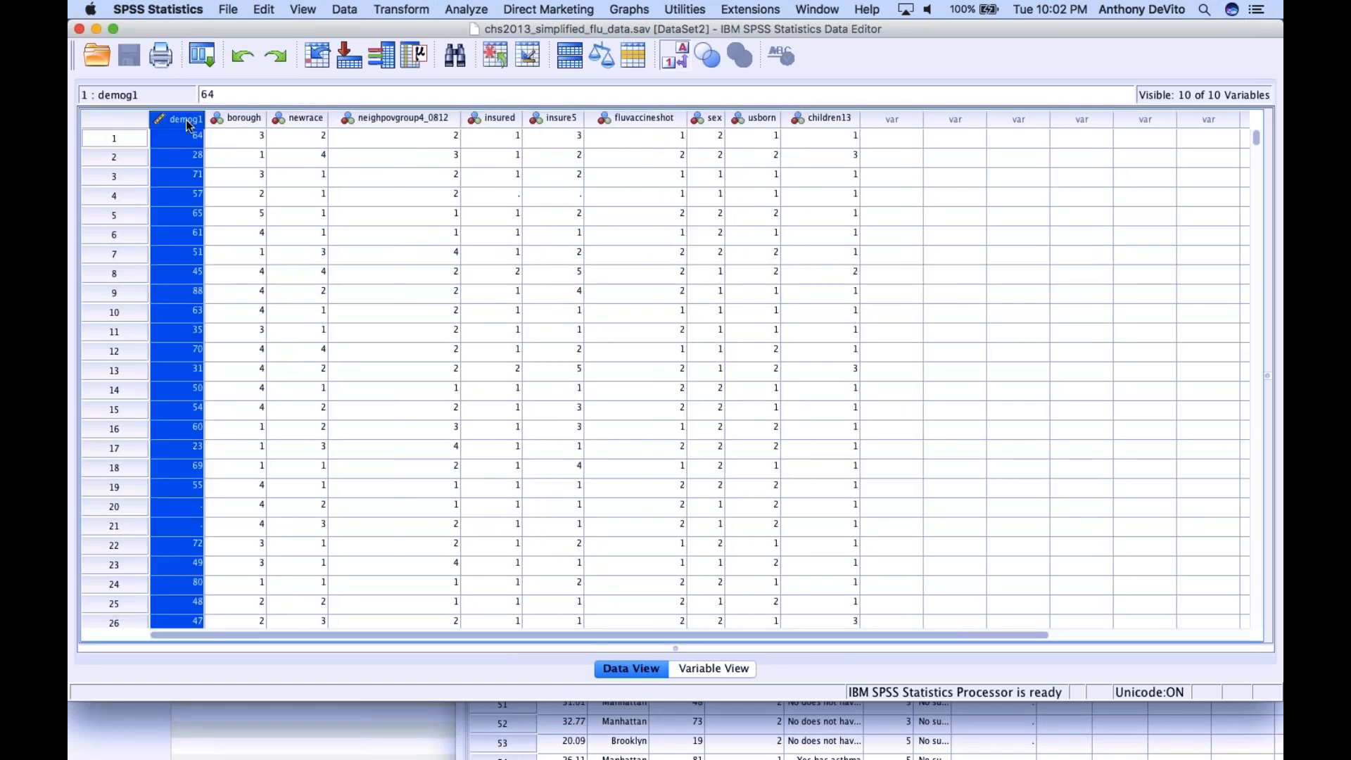
pyautogui.click(235, 122)
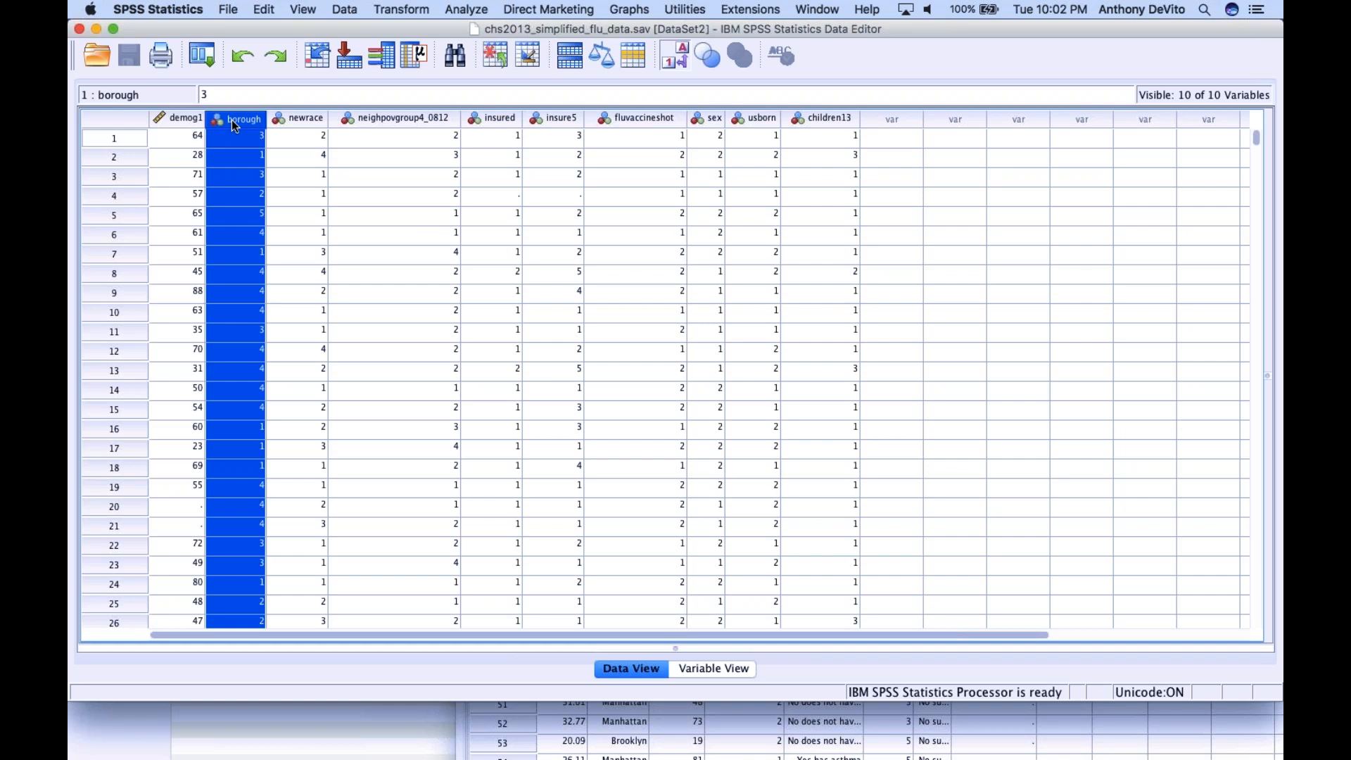
pyautogui.click(298, 120)
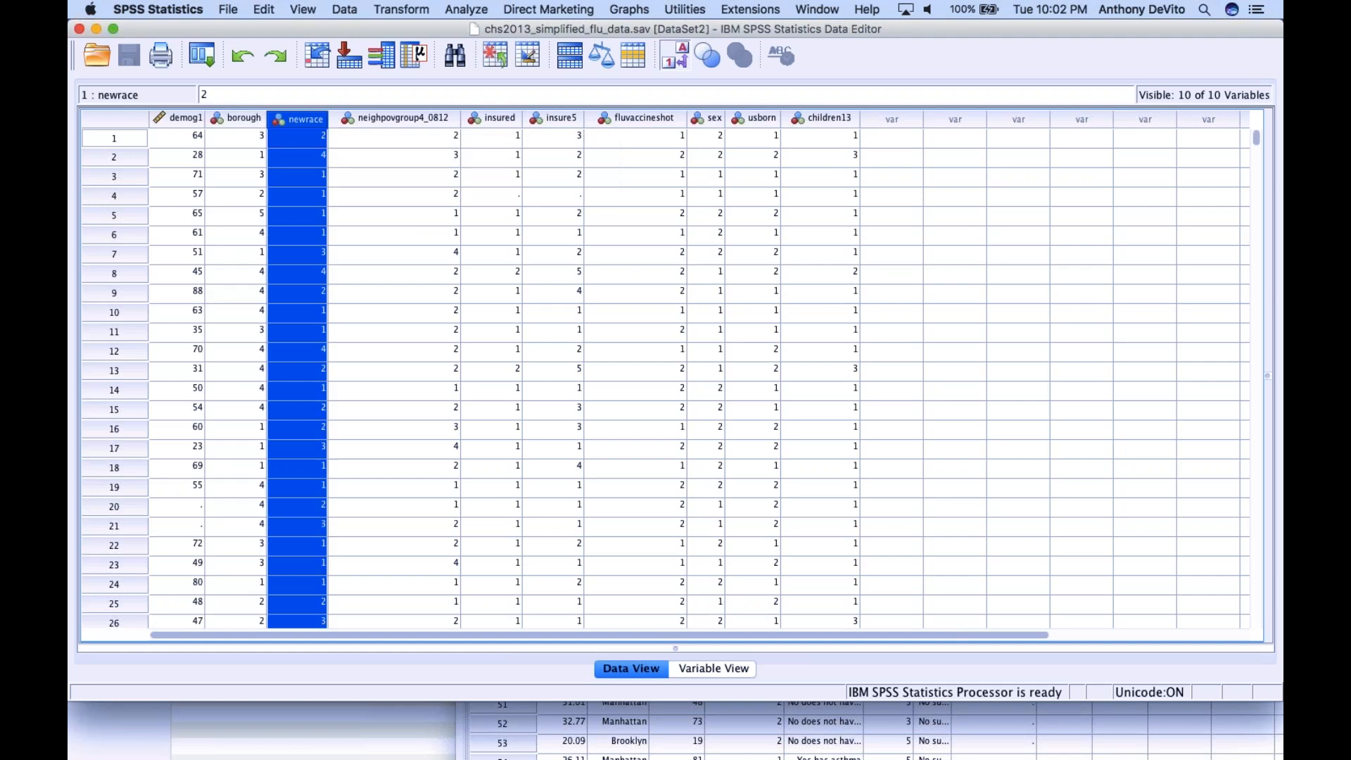
pyautogui.click(376, 120)
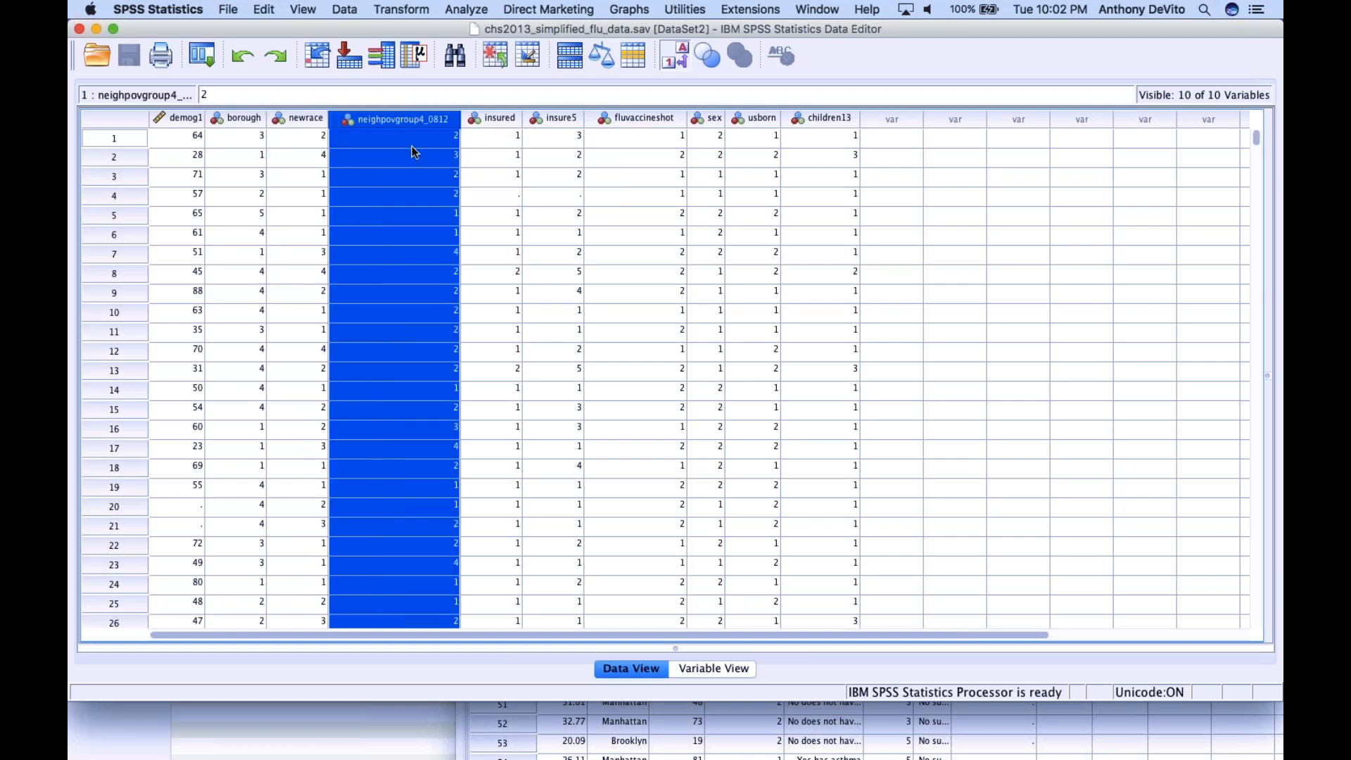
pyautogui.click(493, 119)
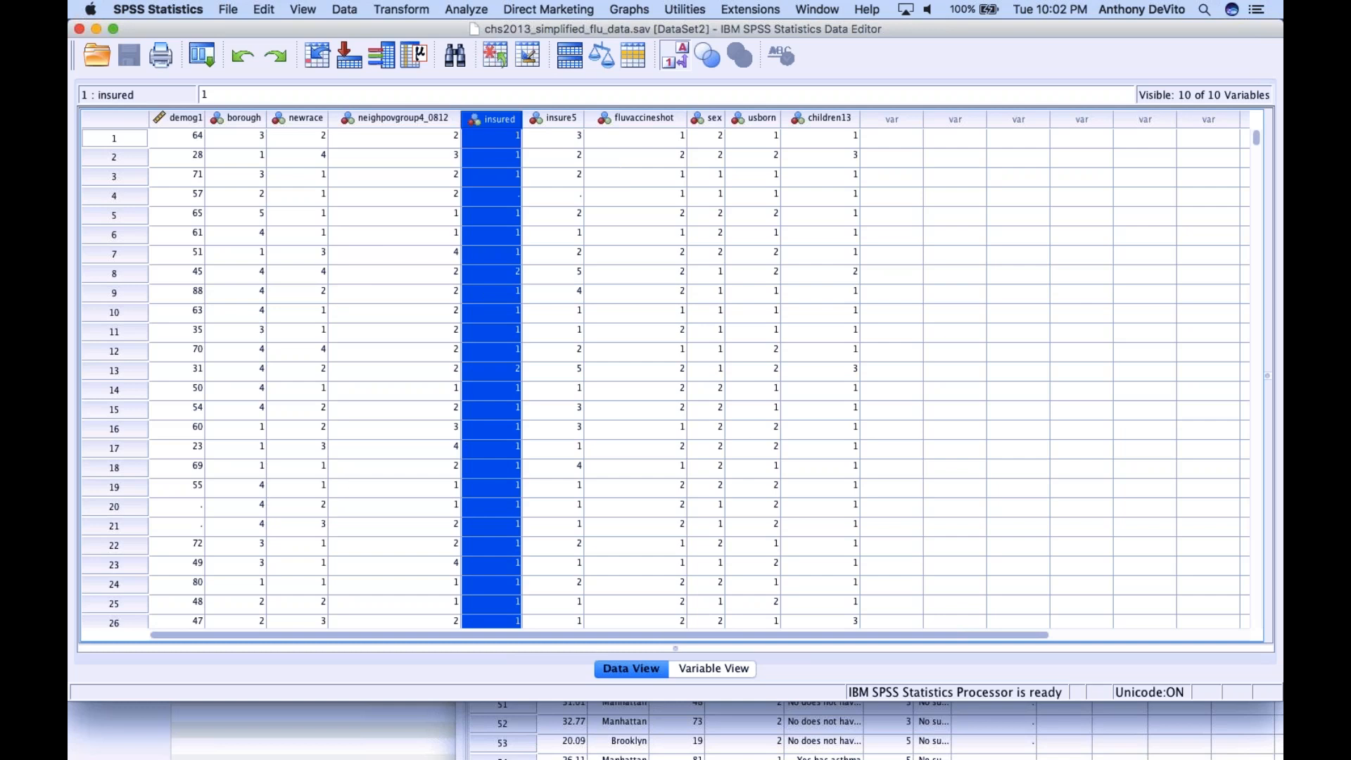
pyautogui.click(556, 120)
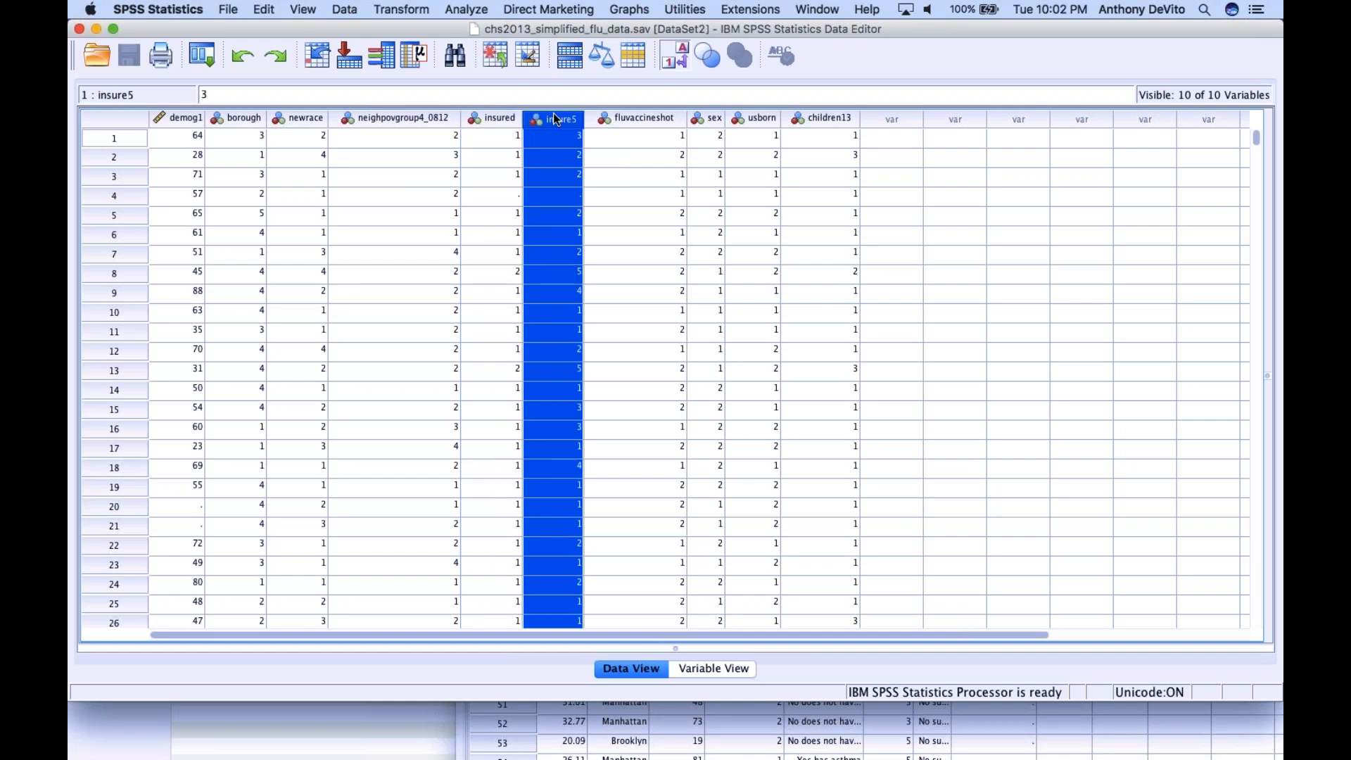
pyautogui.click(646, 121)
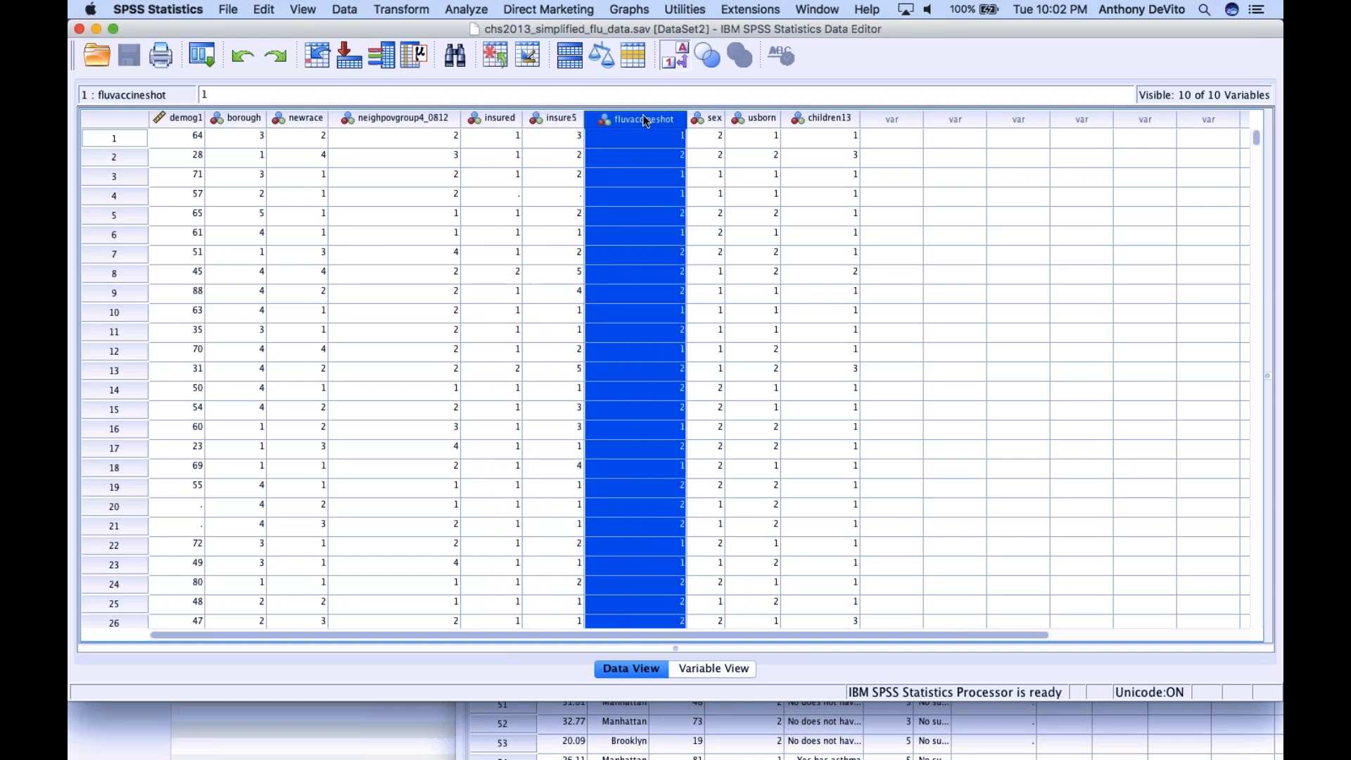
pyautogui.click(709, 120)
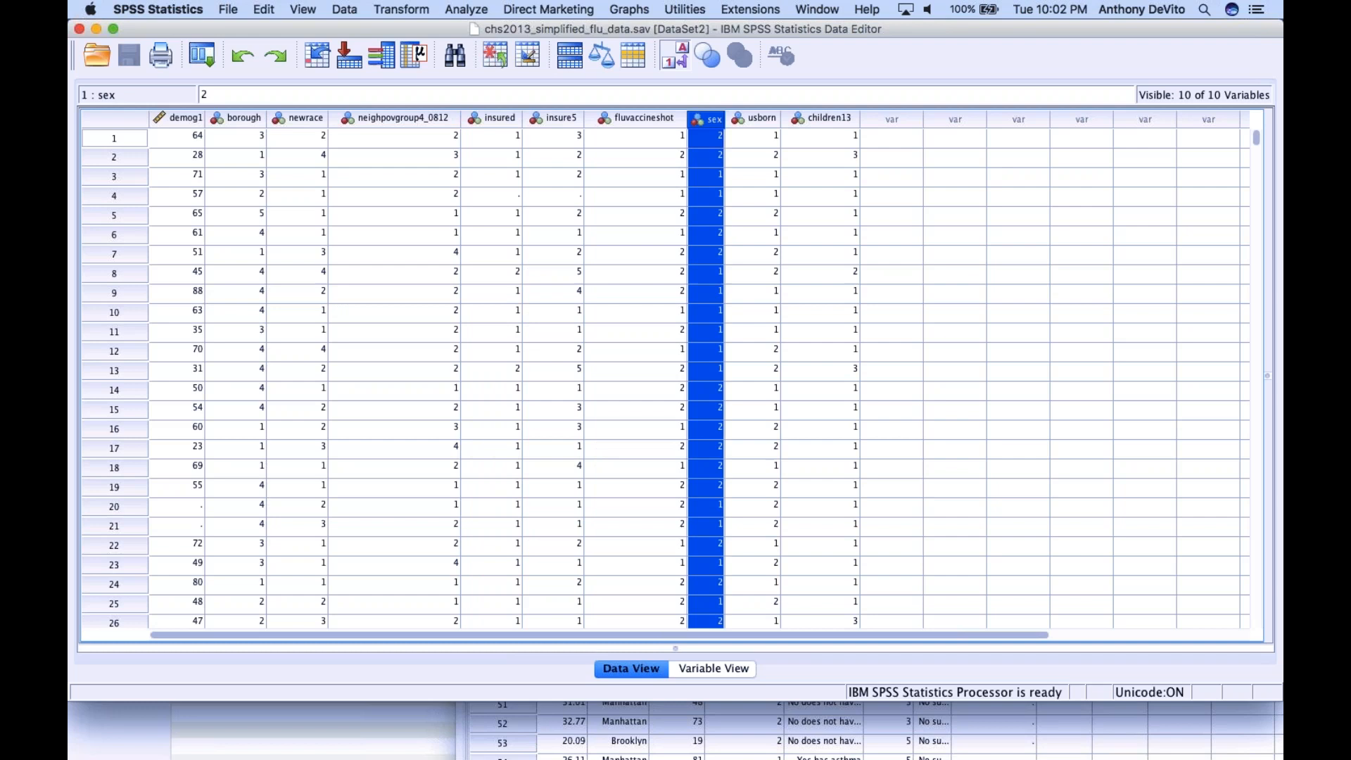
pyautogui.click(765, 120)
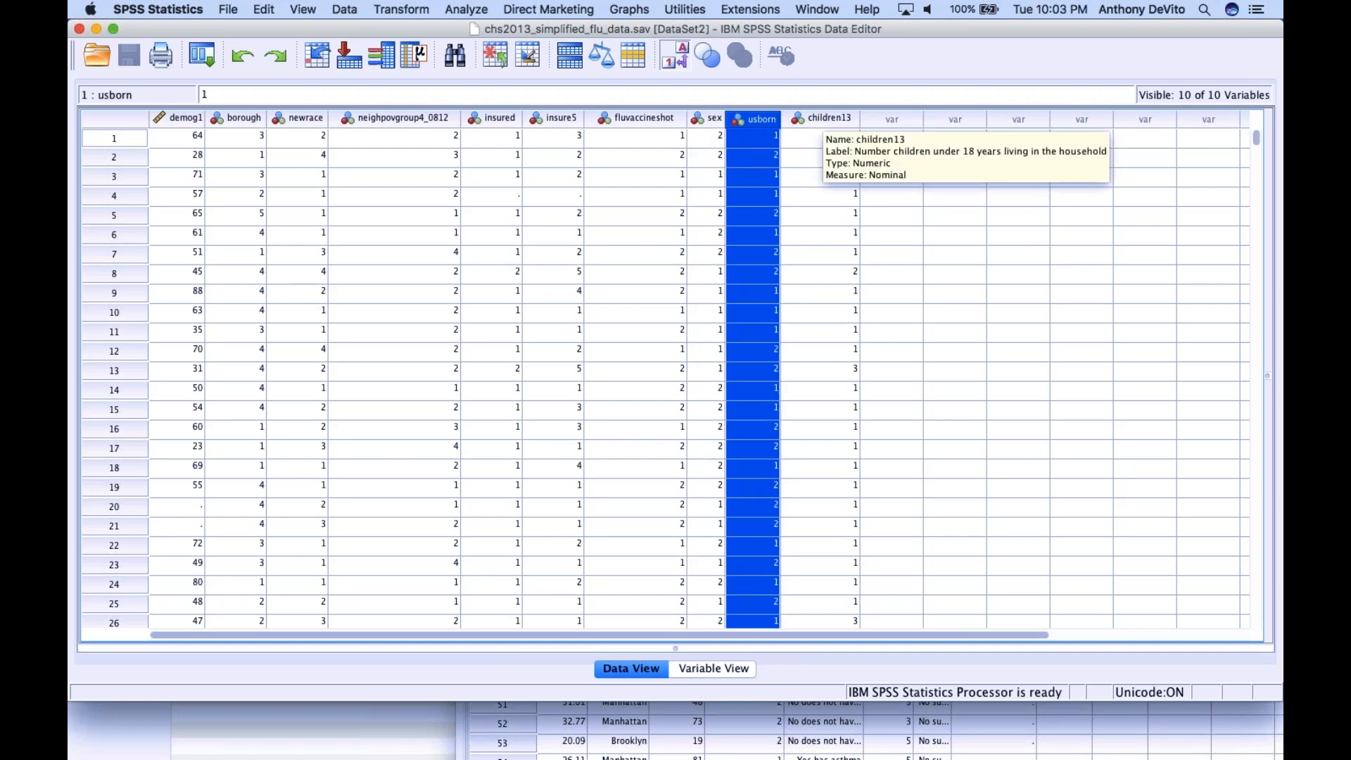
pyautogui.click(823, 119)
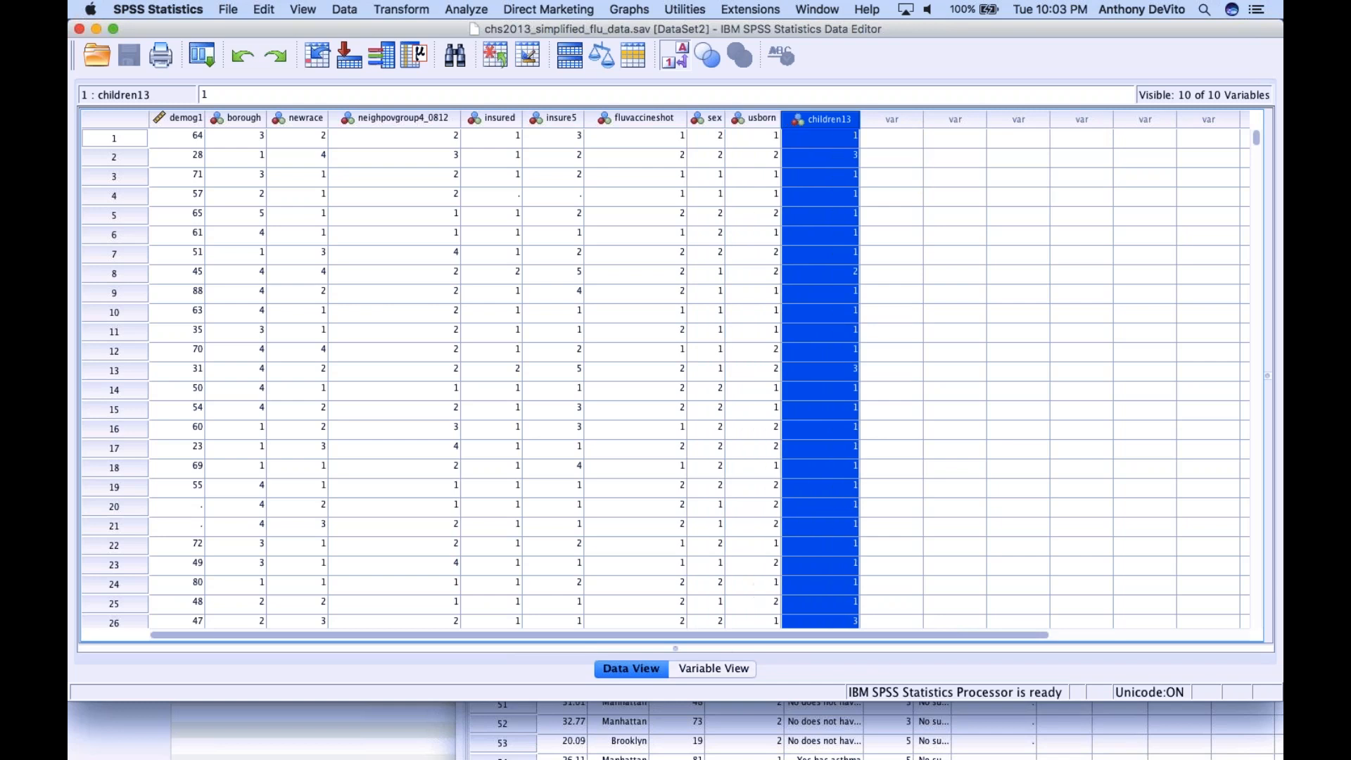
# Show the flu dataset's variable definitions and examine the measurement level of demog1
pyautogui.click(712, 669)
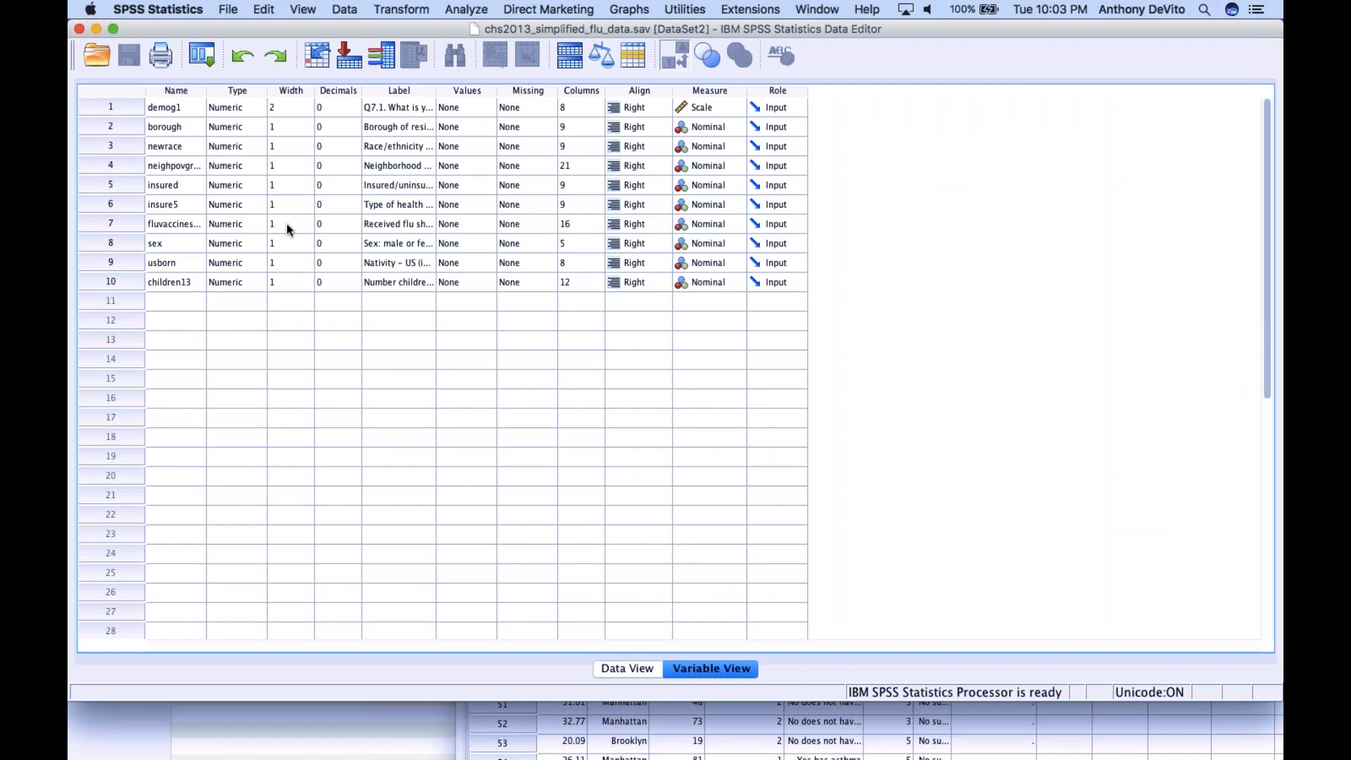
pyautogui.click(698, 109)
pyautogui.click(699, 111)
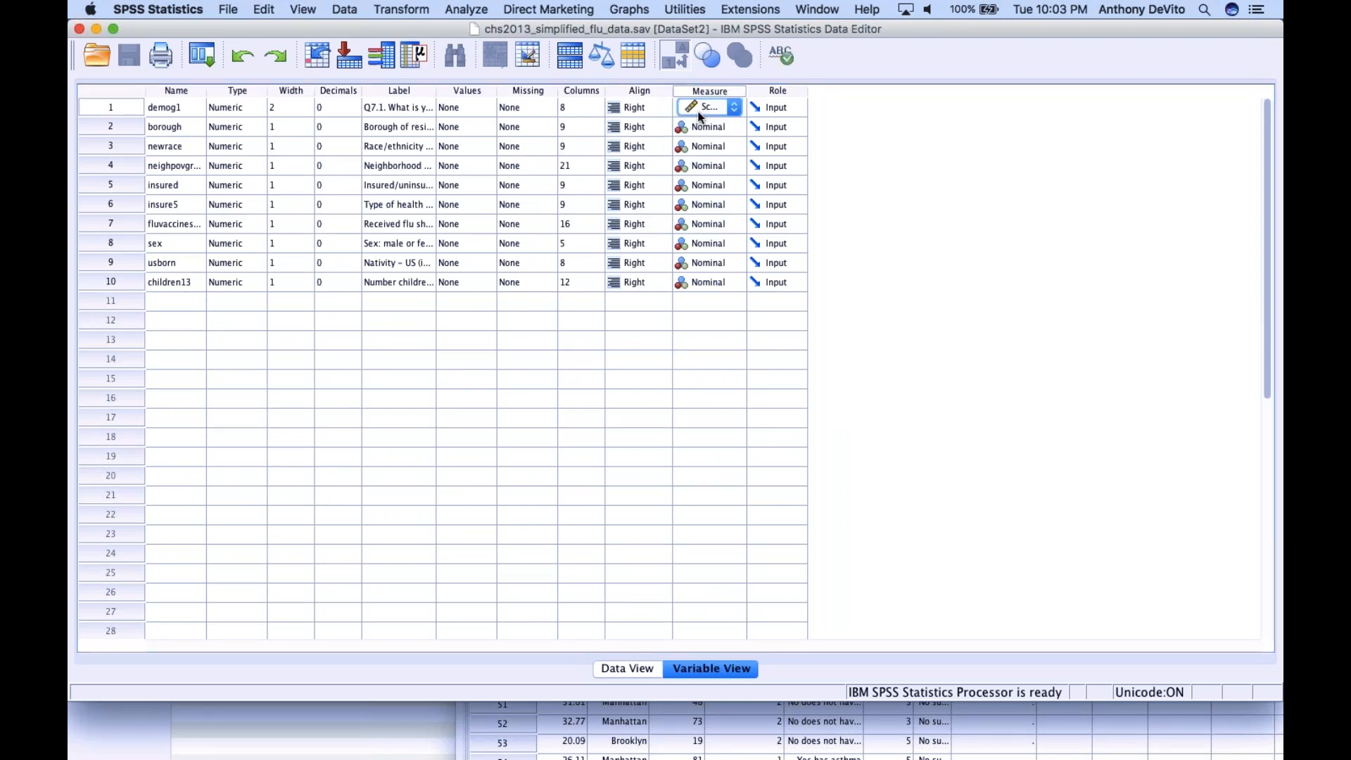
pyautogui.click(763, 477)
pyautogui.click(825, 407)
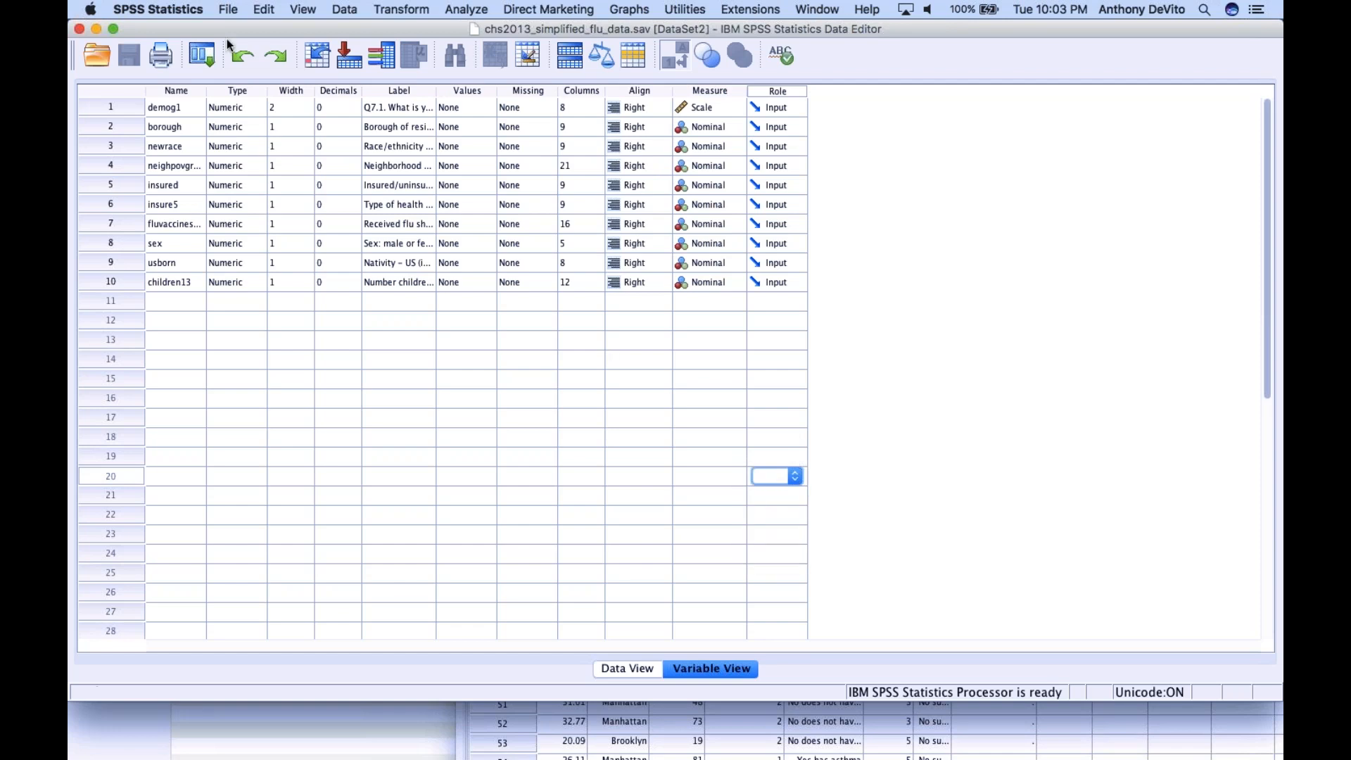
# Reposition the flu data editor and the review project folder window, and bring the data editor back to the front
pyautogui.moveTo(222, 24); pyautogui.dragTo(237, 120)
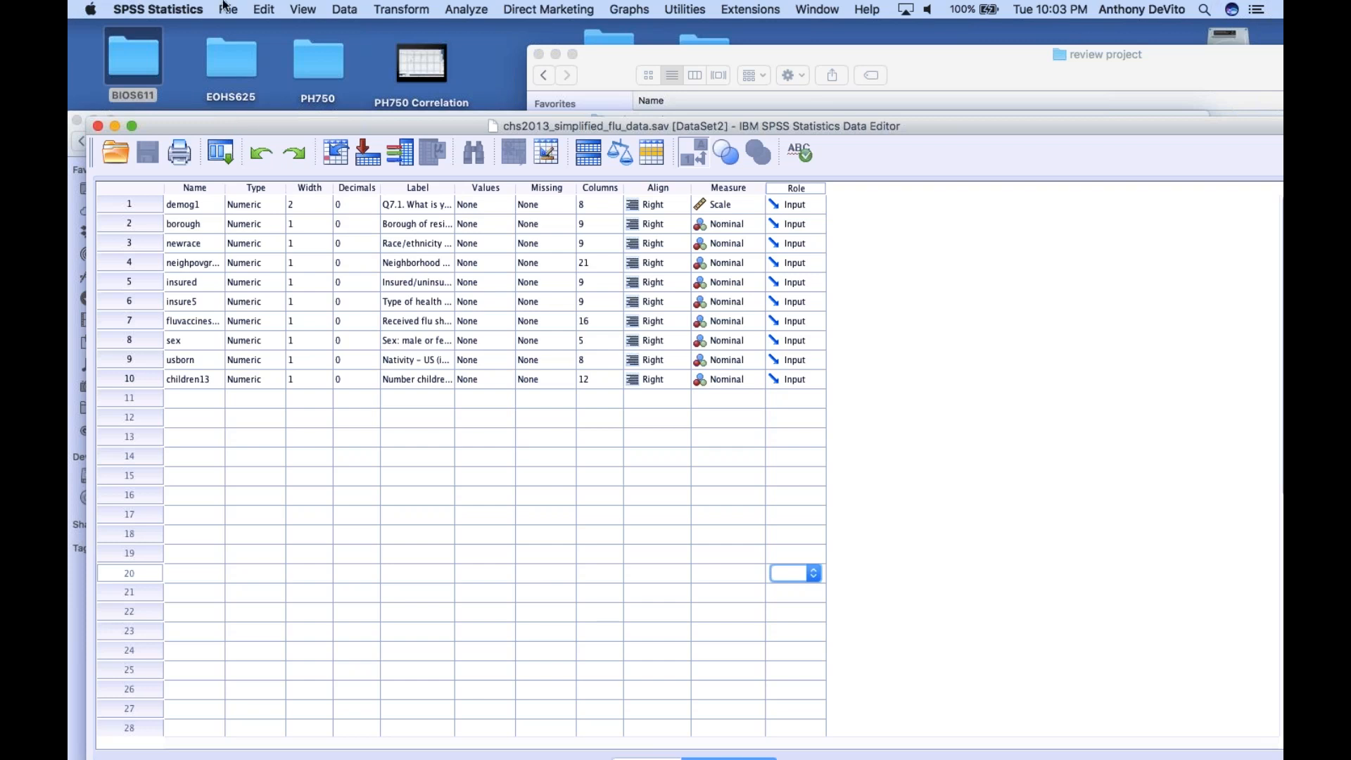
pyautogui.moveTo(633, 58); pyautogui.dragTo(908, 261)
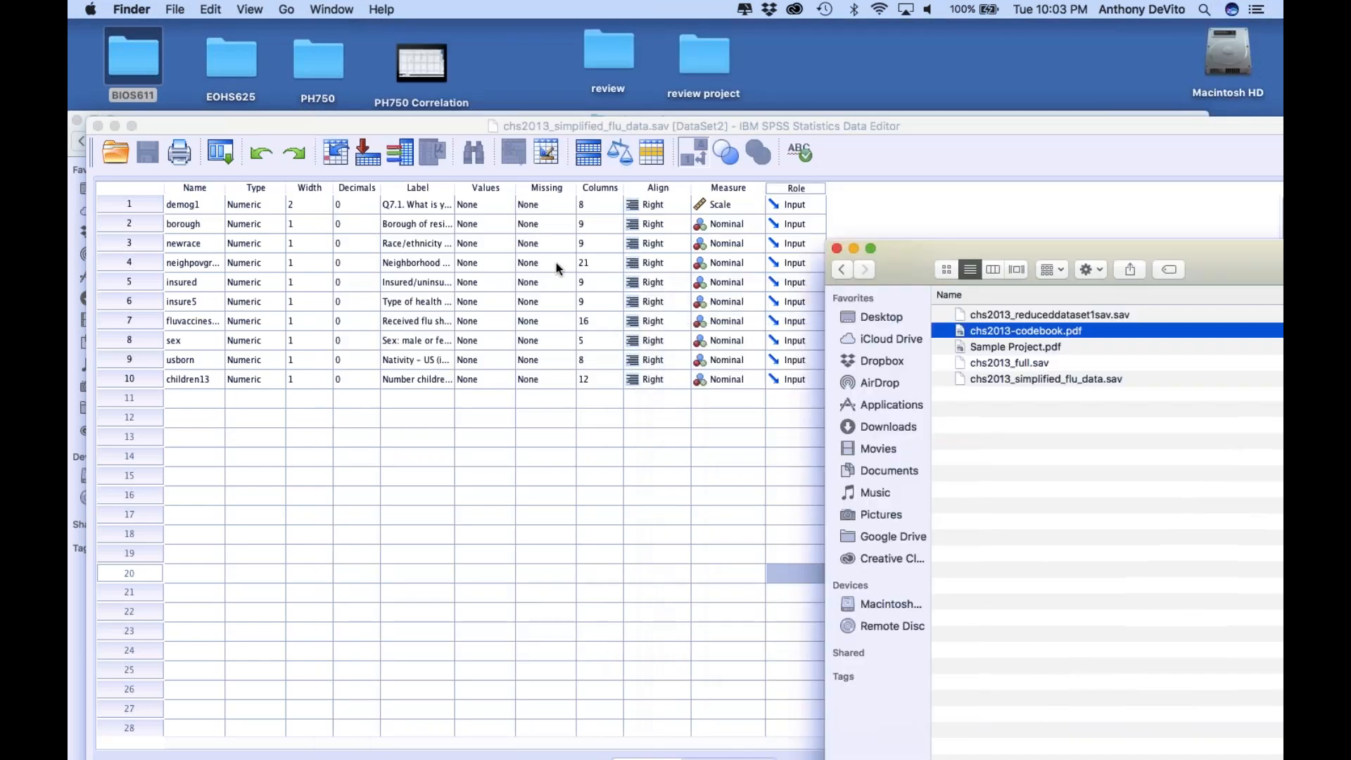
pyautogui.click(485, 263)
# Check the value labels of demog1 and borough, closing each dialog without changes
pyautogui.click(497, 209)
pyautogui.click(504, 205)
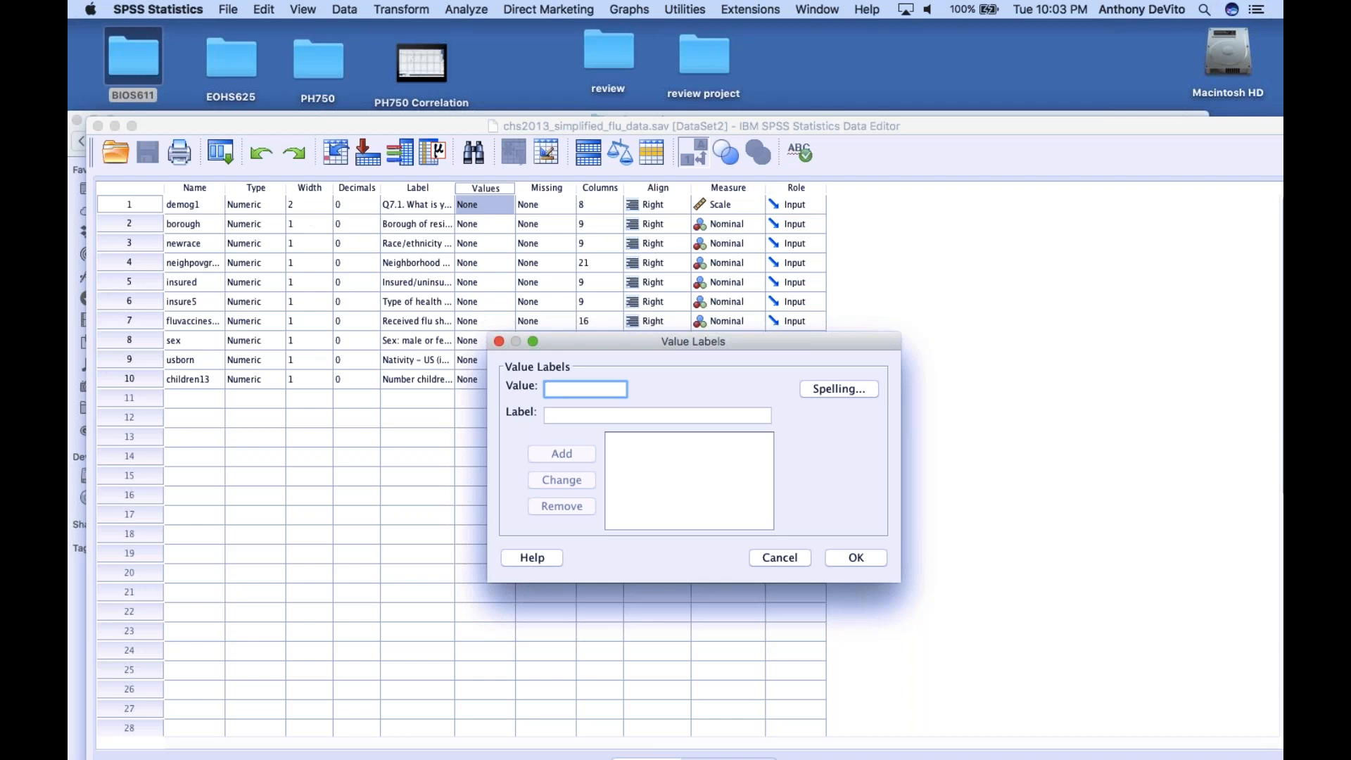
pyautogui.click(795, 559)
pyautogui.click(506, 226)
pyautogui.click(505, 224)
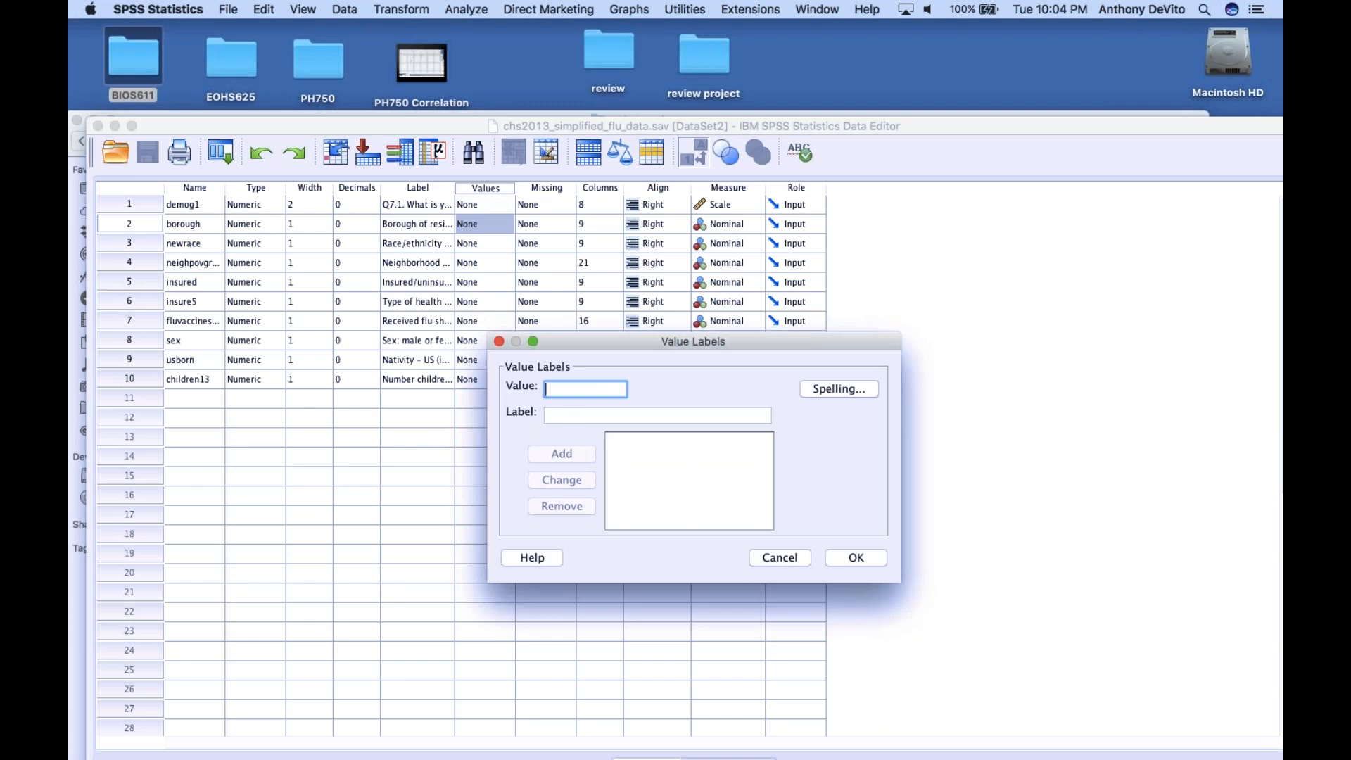
pyautogui.click(500, 341)
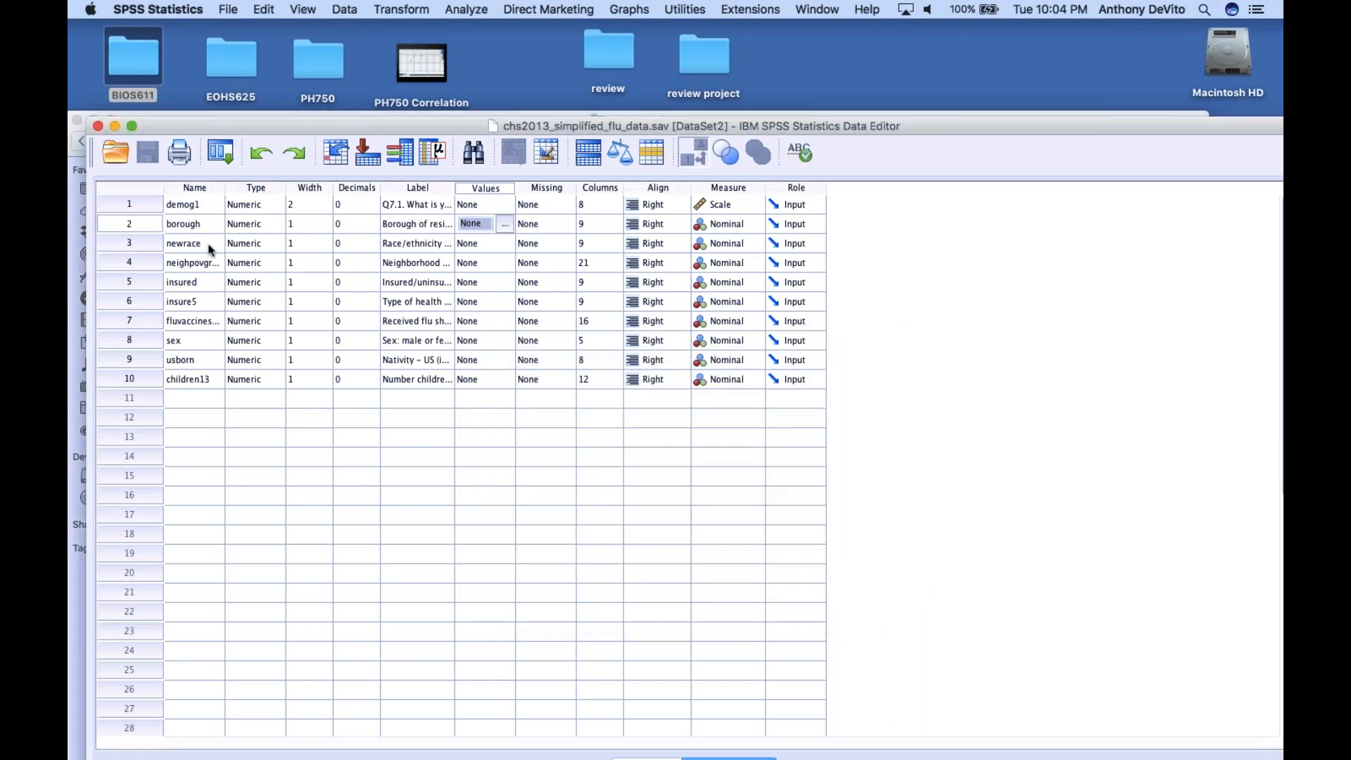
# Widen the Label column to make the variable descriptions readable, and check the value labels of newrace
pyautogui.click(188, 243)
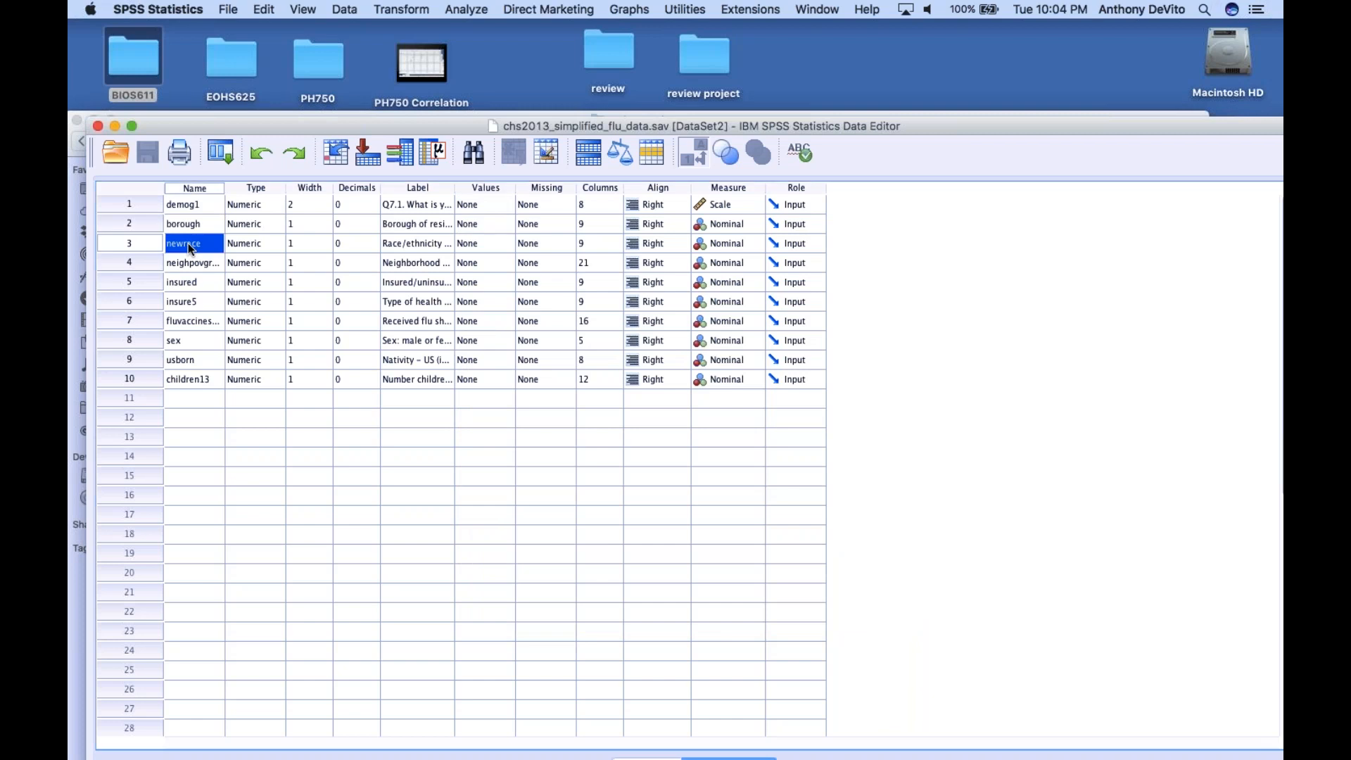
pyautogui.moveTo(454, 188); pyautogui.dragTo(577, 184)
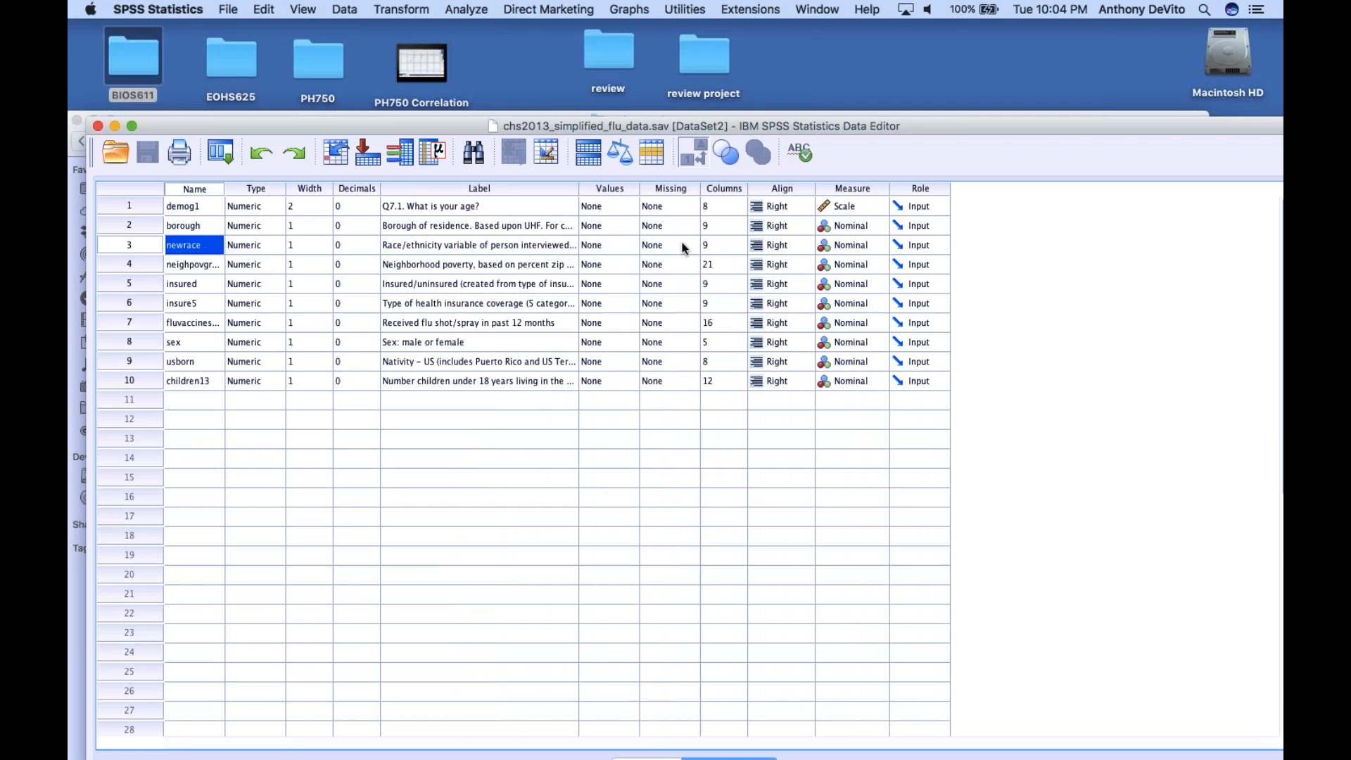
pyautogui.click(624, 245)
pyautogui.click(625, 244)
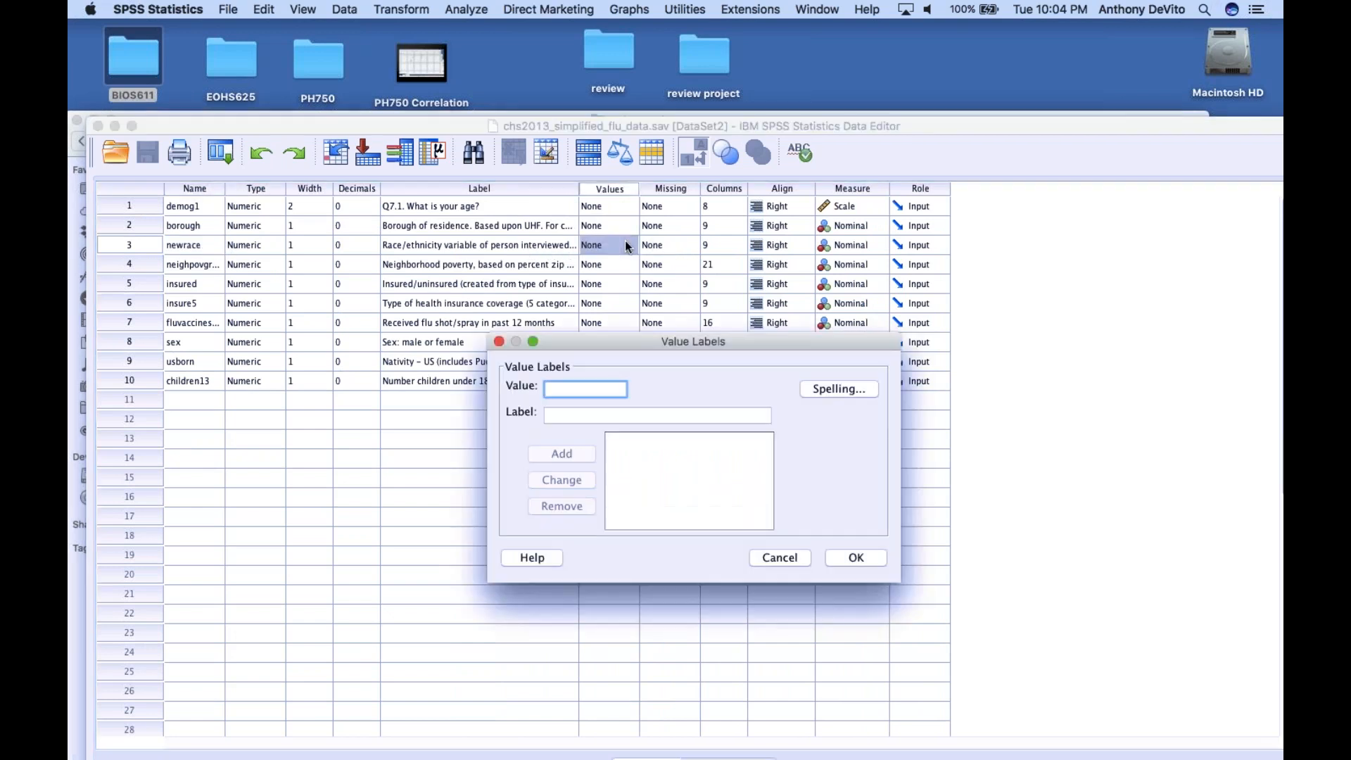
pyautogui.click(499, 342)
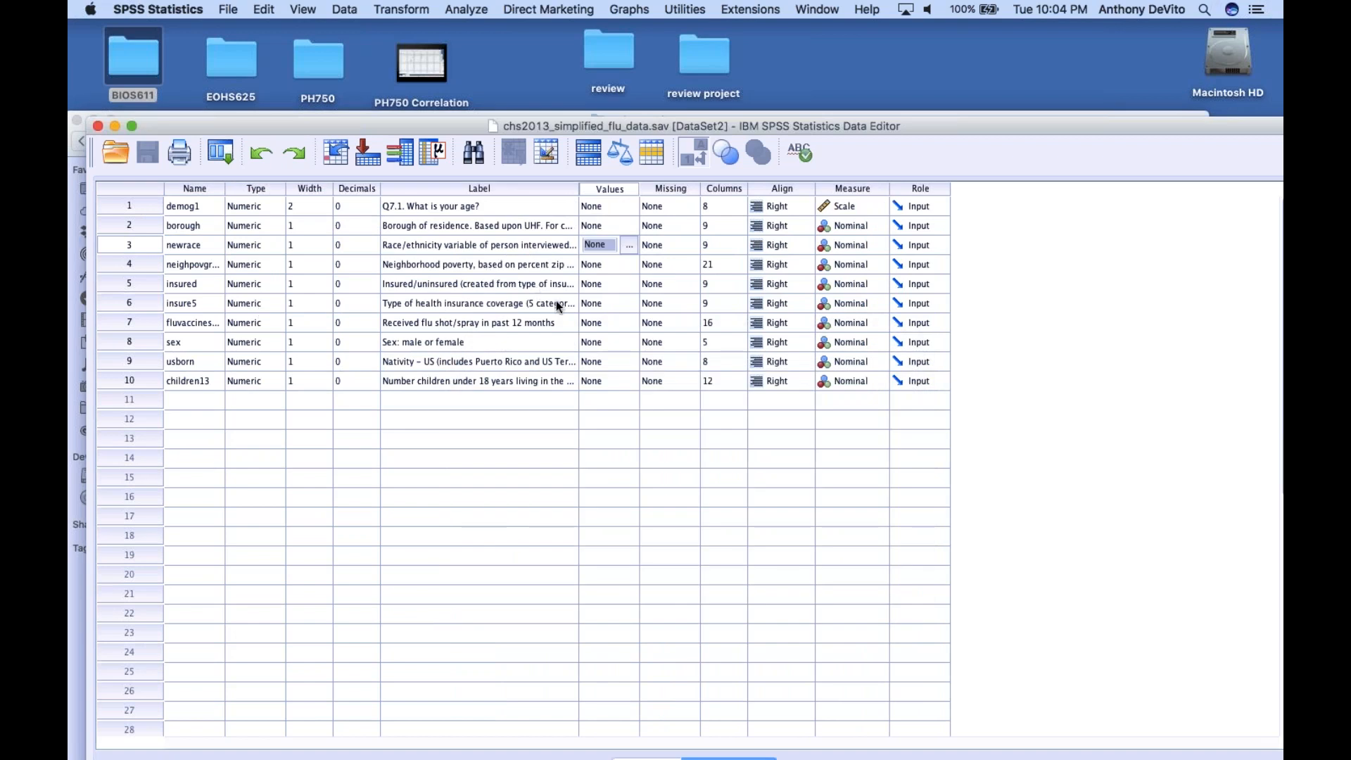
pyautogui.moveTo(578, 188); pyautogui.dragTo(784, 225)
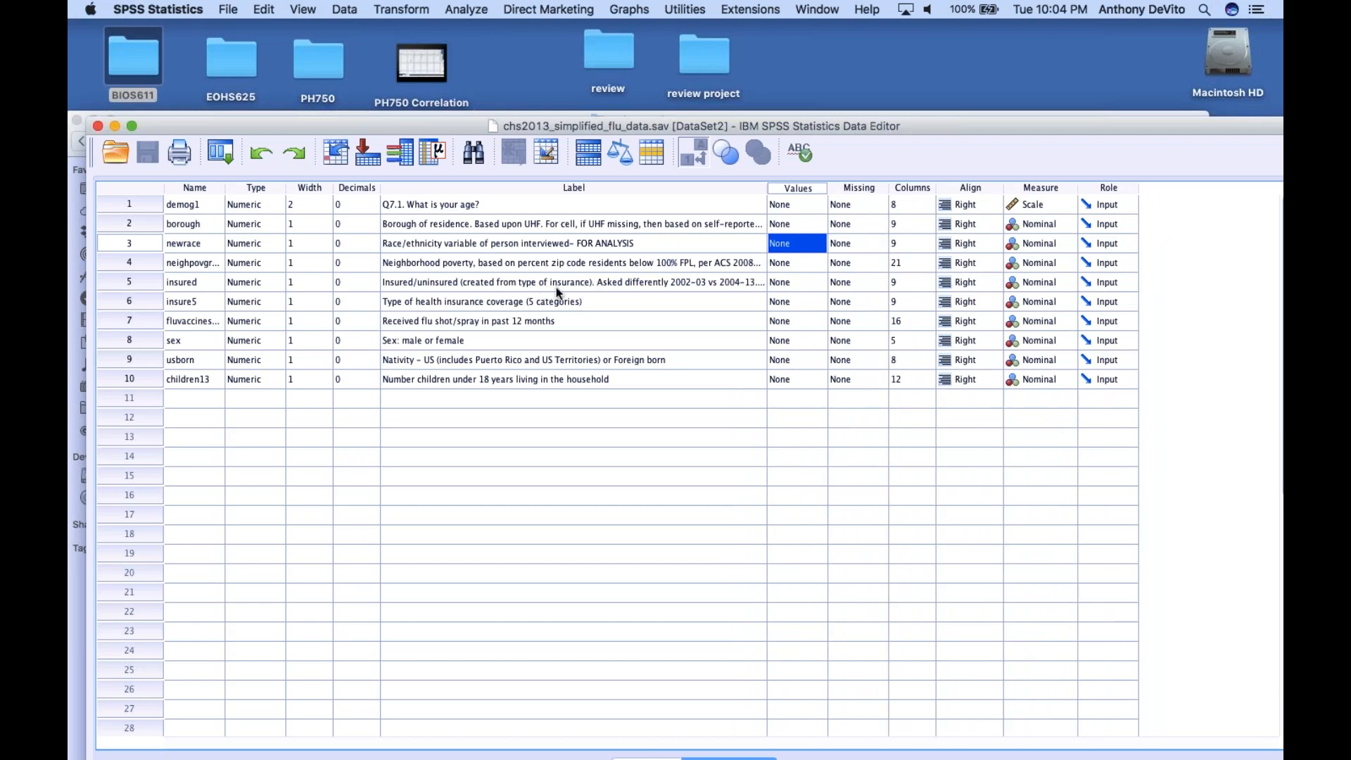
# Check the value labels of insured and insure5, leaving both without changes
pyautogui.click(816, 285)
pyautogui.click(819, 283)
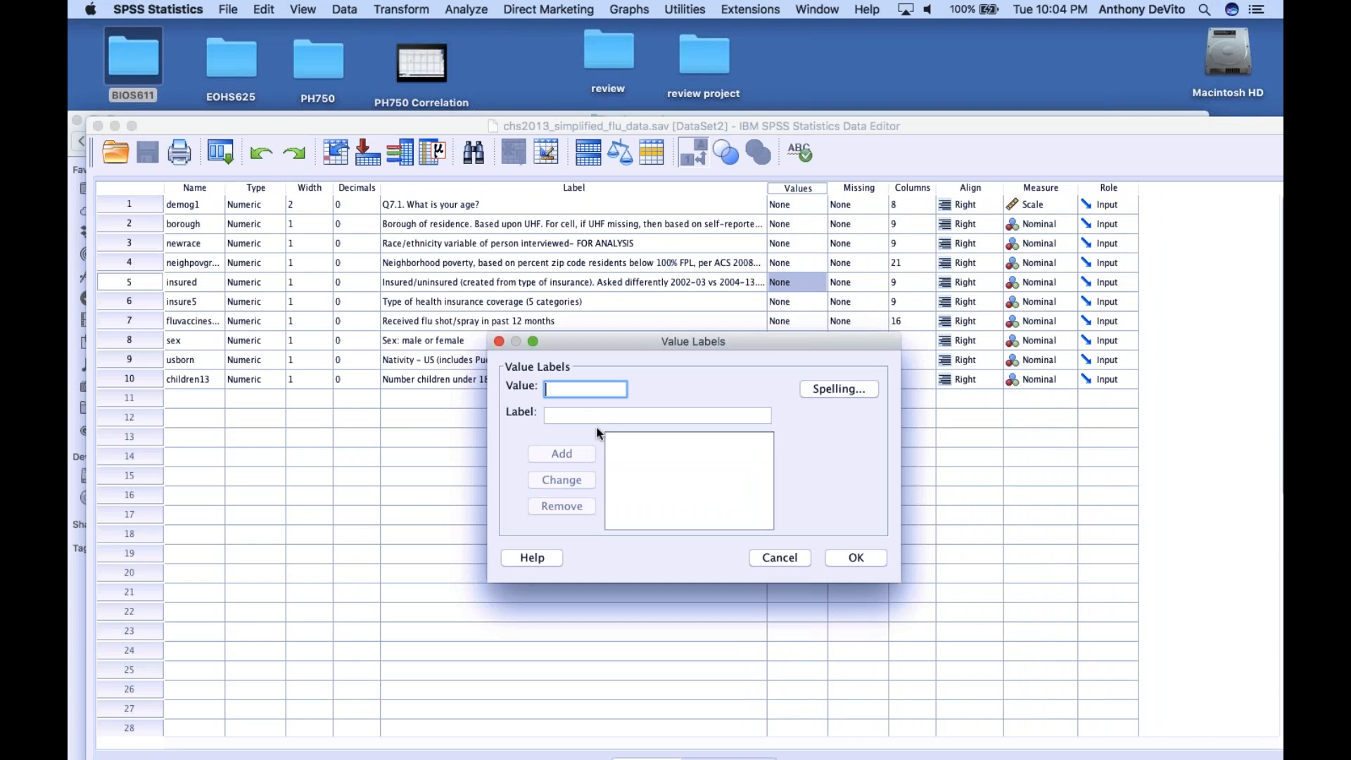
pyautogui.click(500, 343)
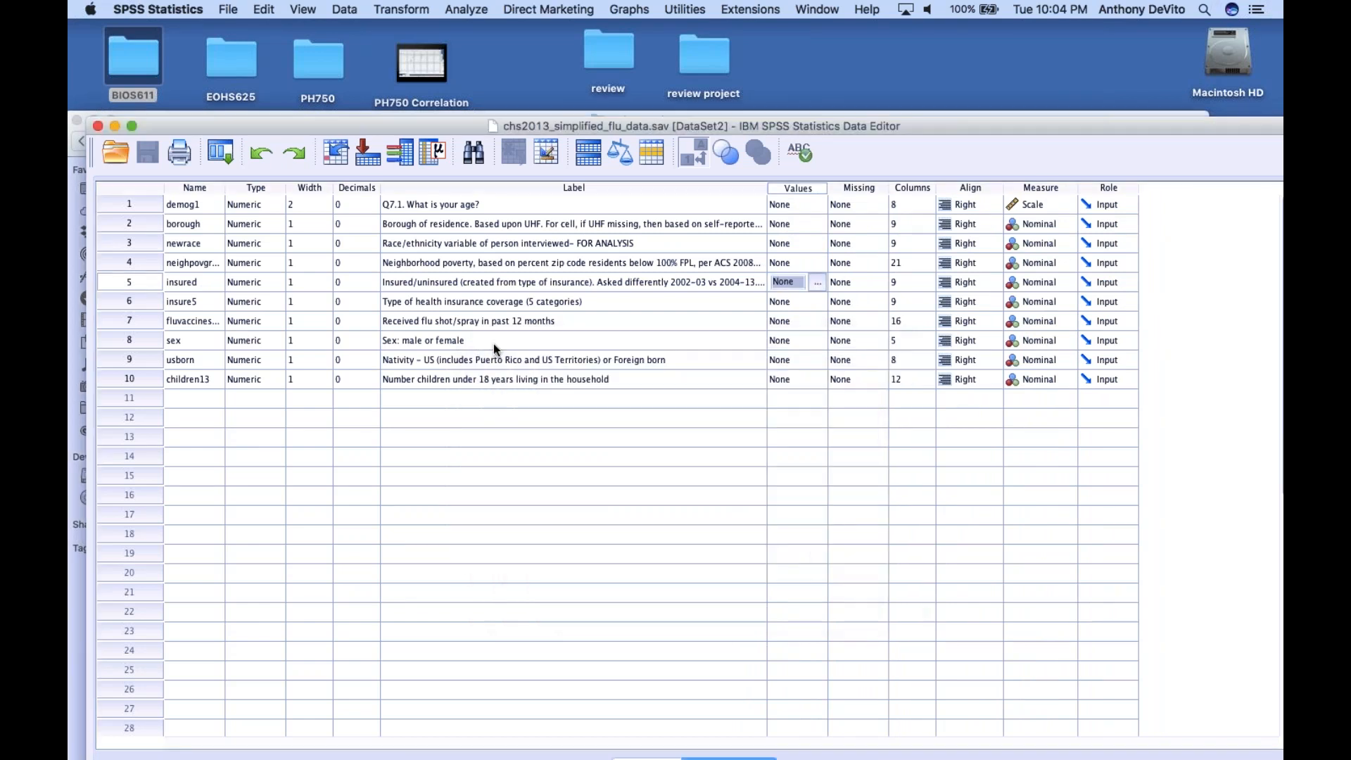
pyautogui.click(211, 303)
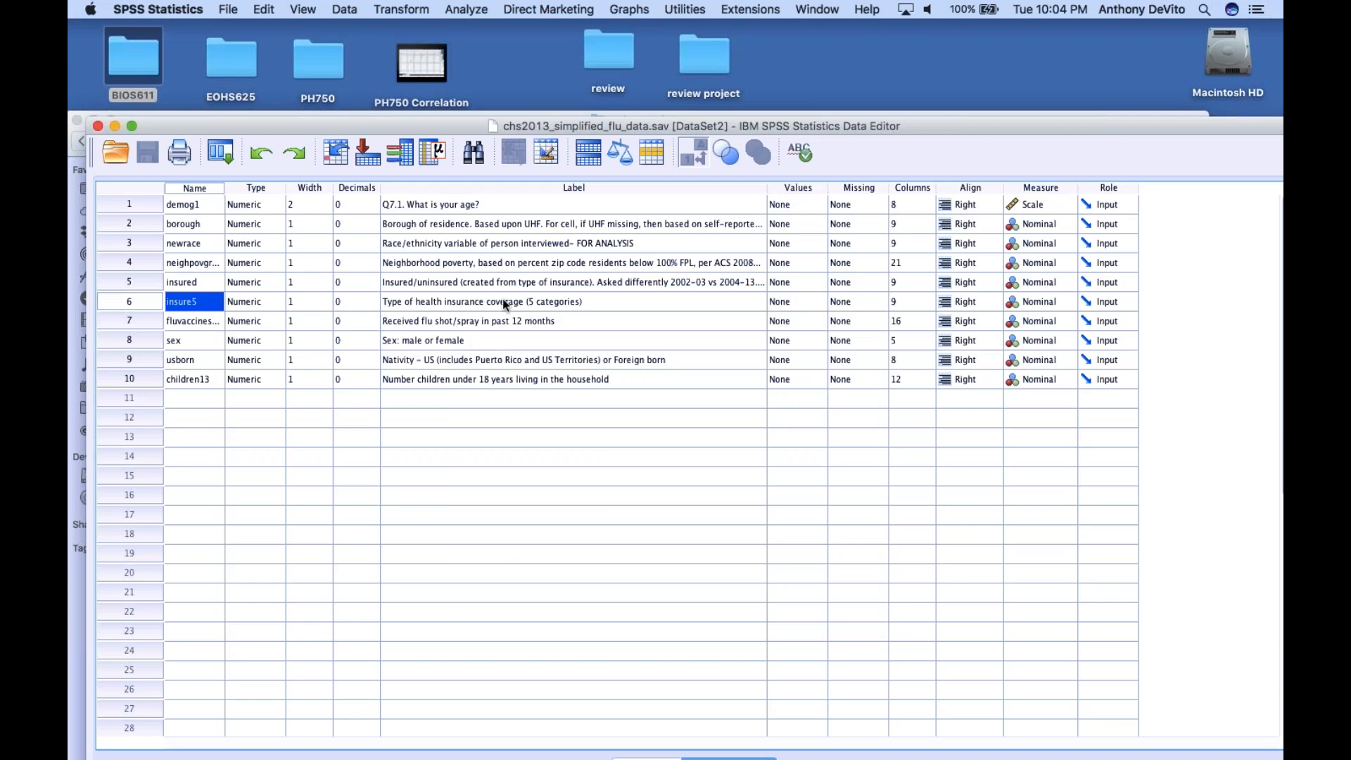
pyautogui.click(818, 301)
pyautogui.click(818, 301)
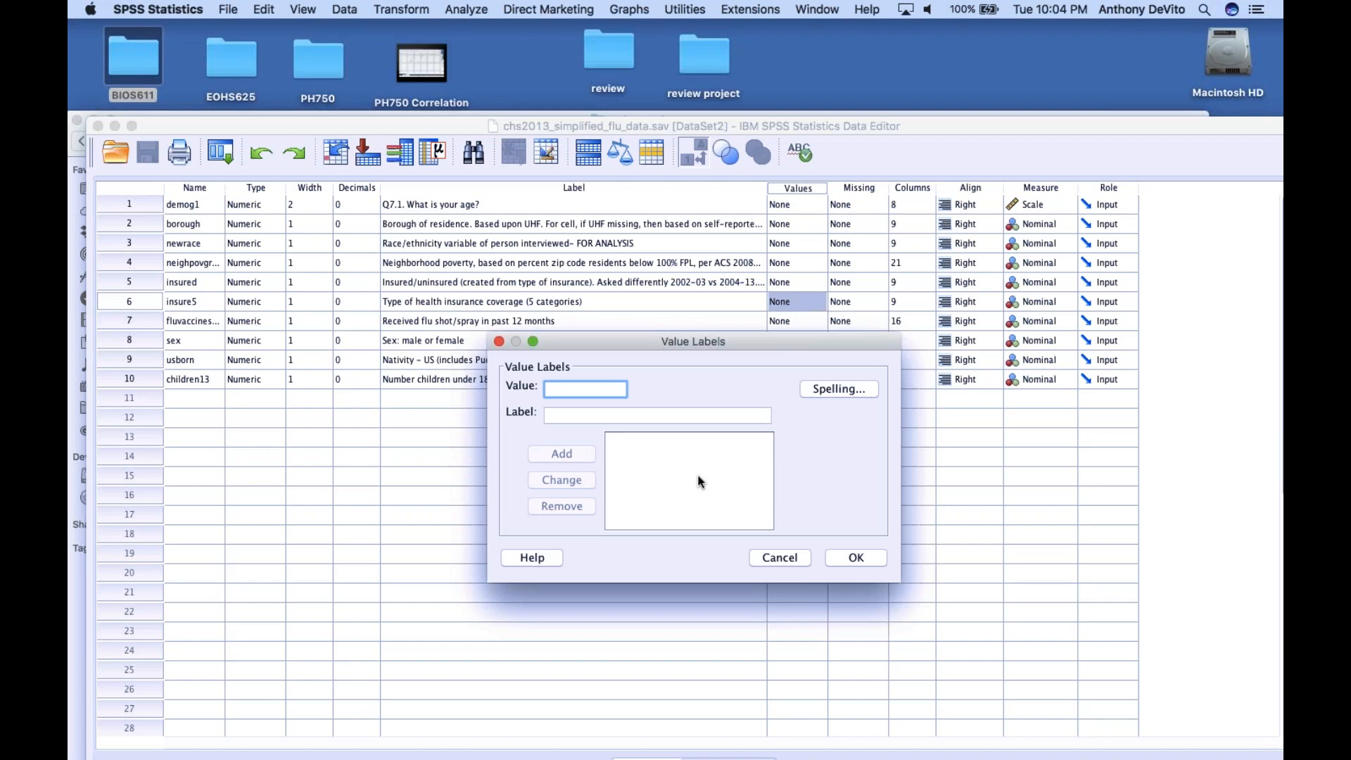
pyautogui.click(780, 558)
pyautogui.click(591, 439)
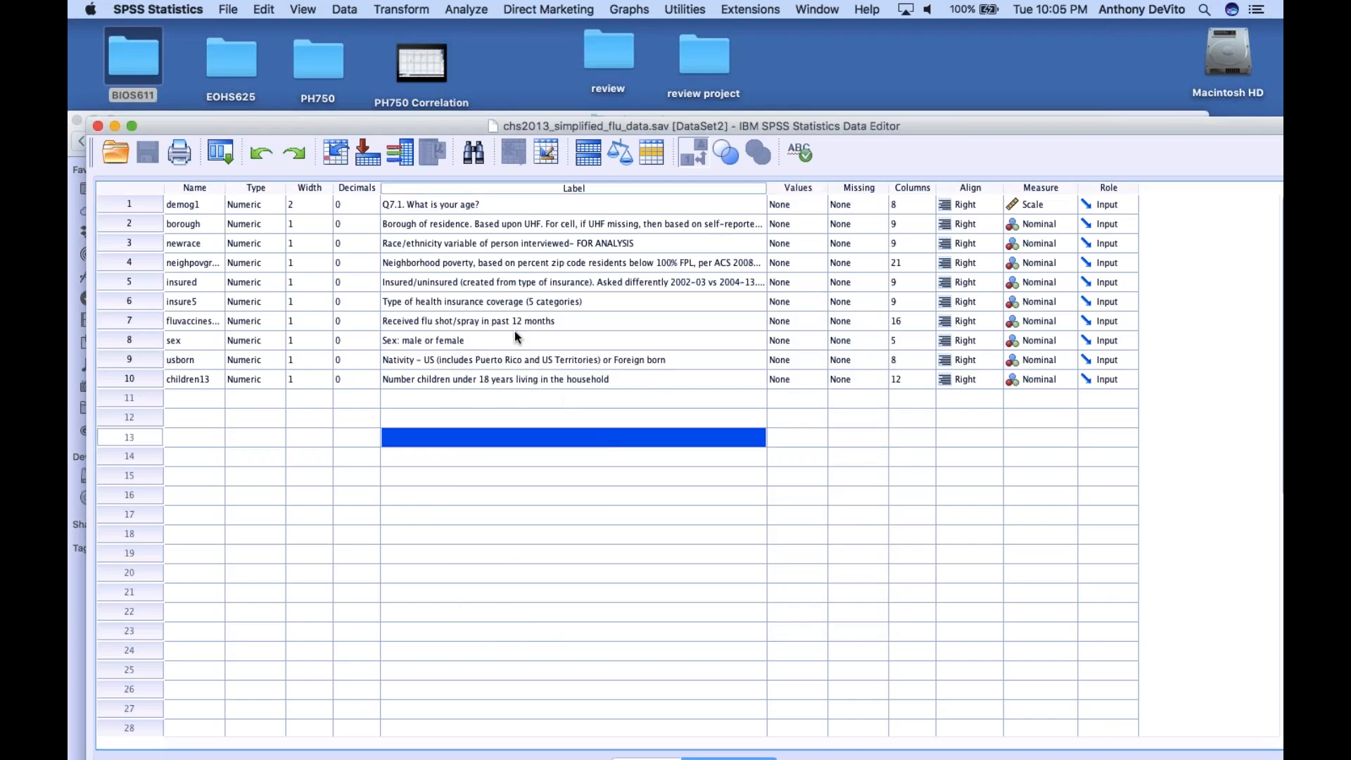
# Review the descriptions of the flu vaccine shot, sex, usborn and children13 variables
pyautogui.click(458, 321)
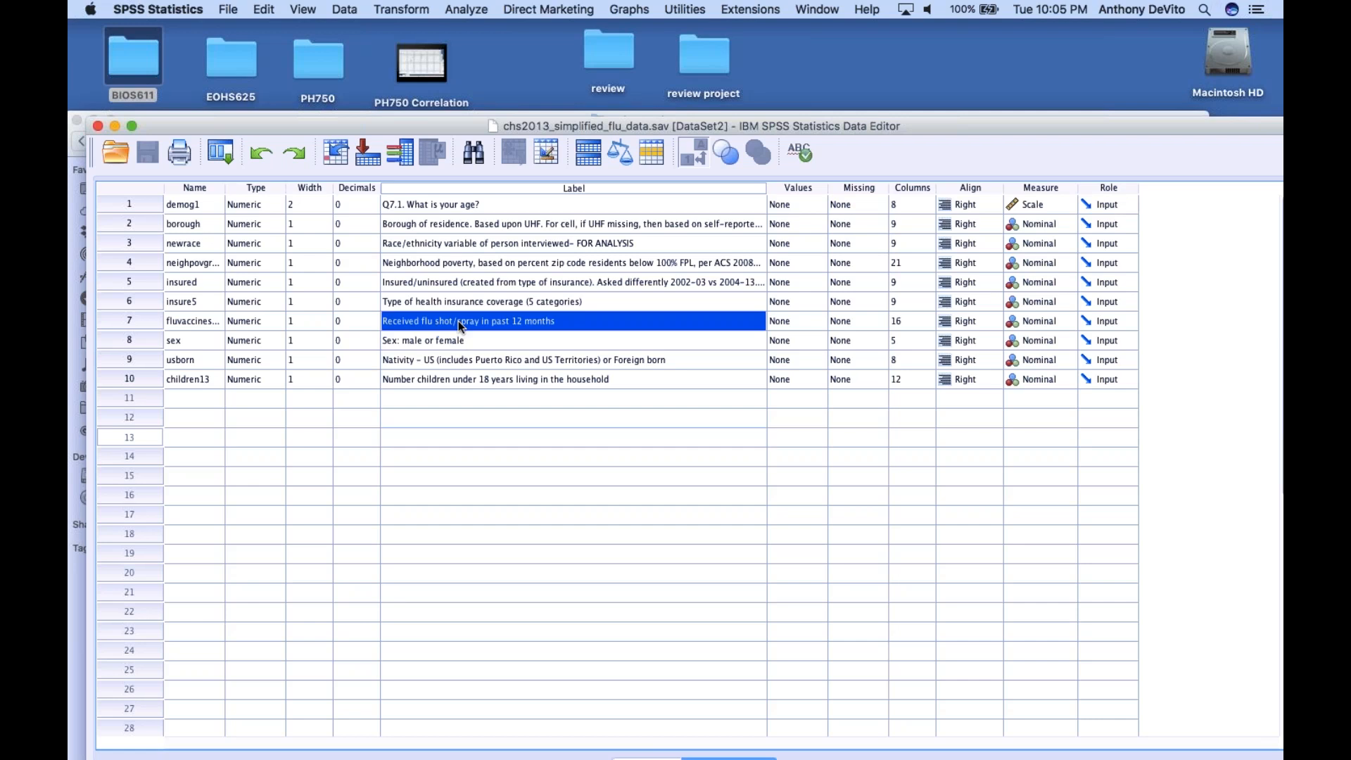
pyautogui.click(441, 336)
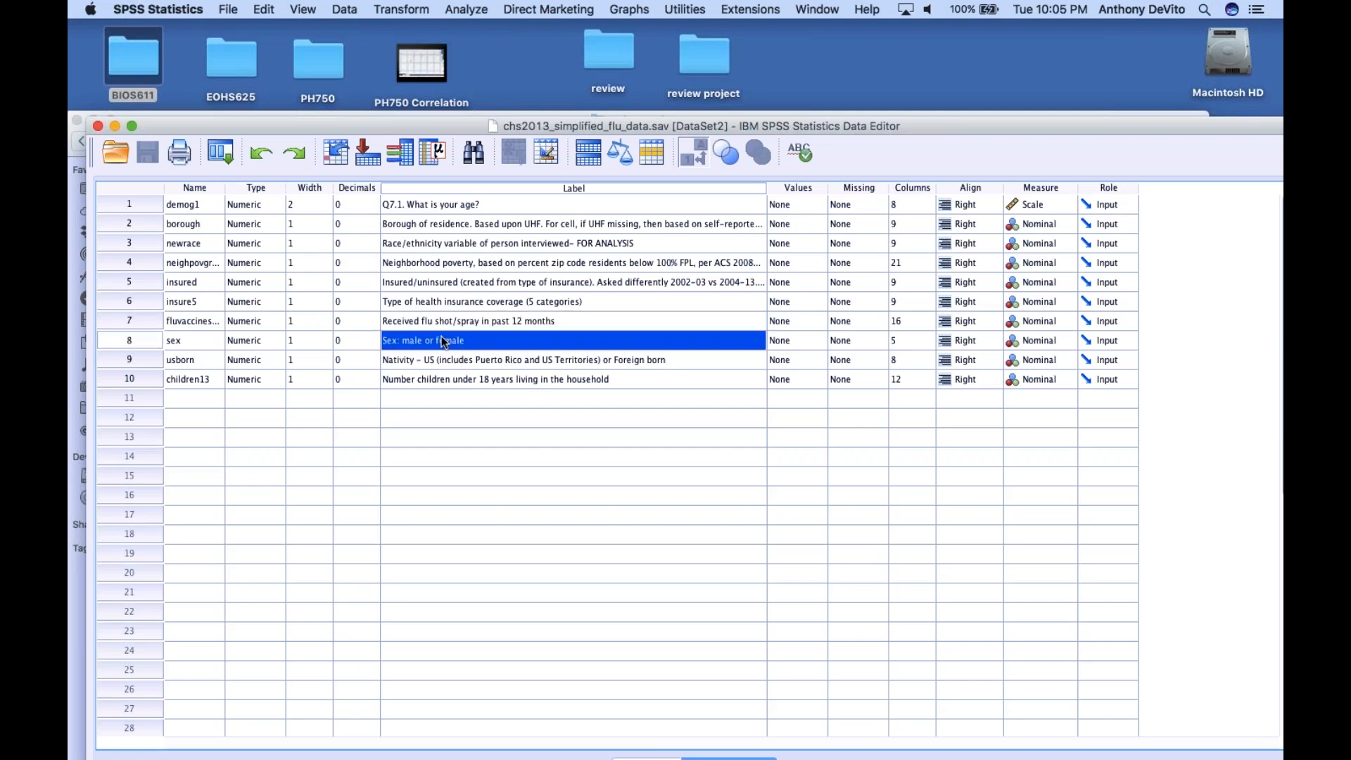
pyautogui.click(442, 361)
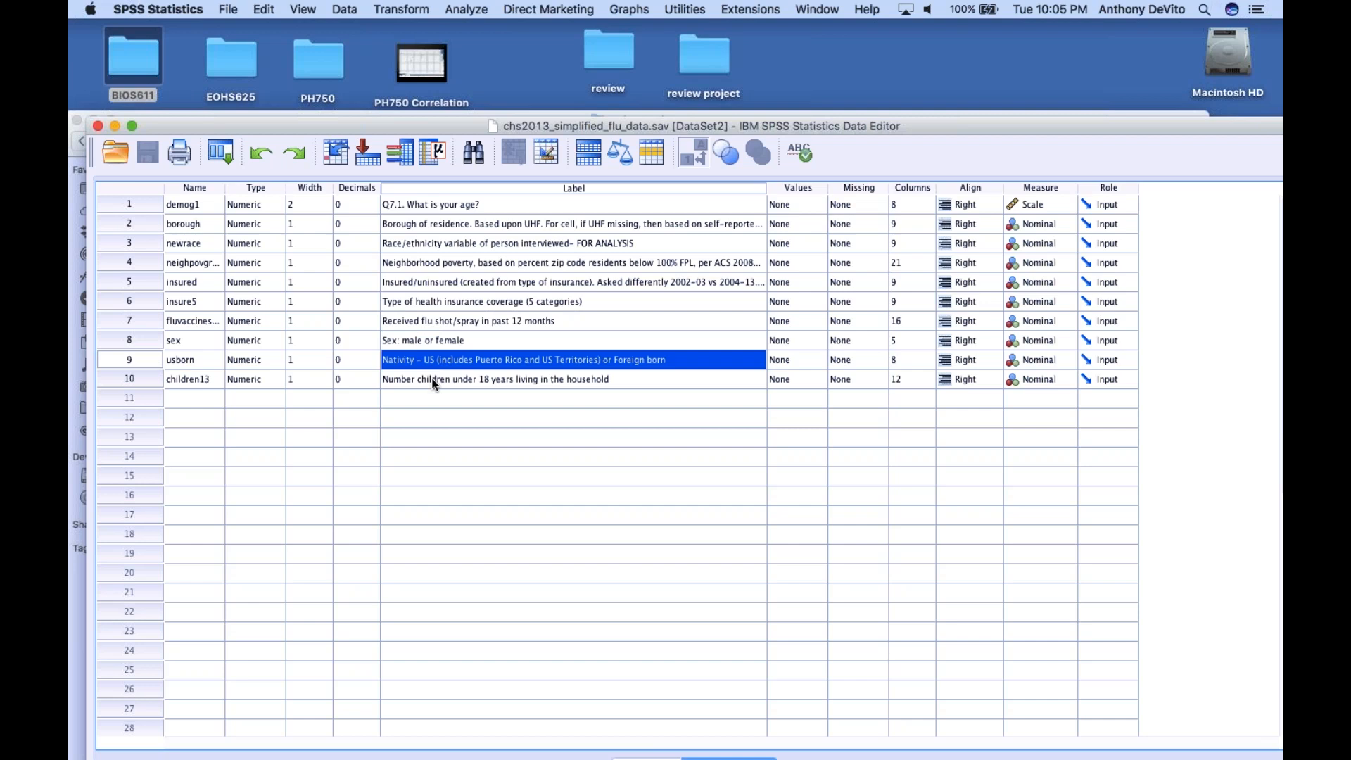
pyautogui.click(434, 380)
pyautogui.click(443, 418)
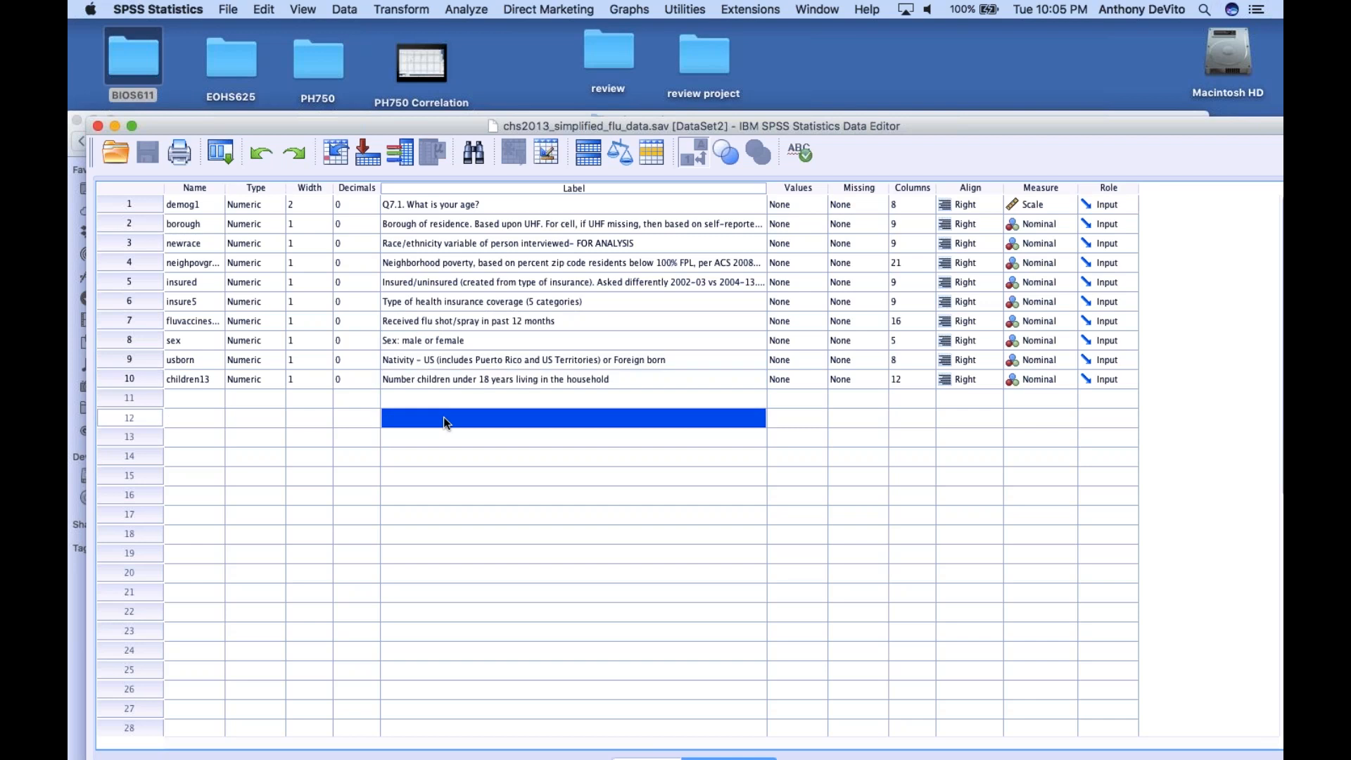
pyautogui.click(332, 415)
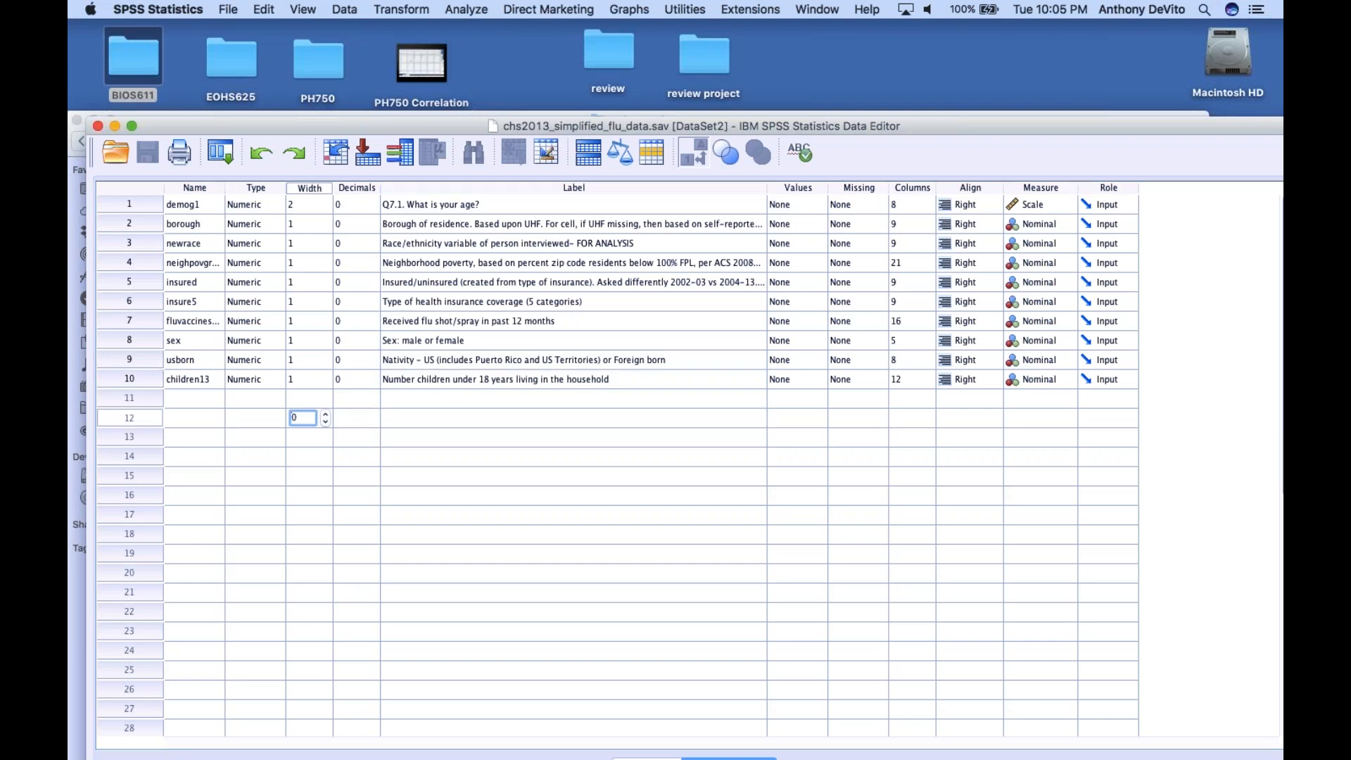
# Close the chs2013_simplified_flu_data.sav data editor and bring up the review project folder
pyautogui.click(99, 128)
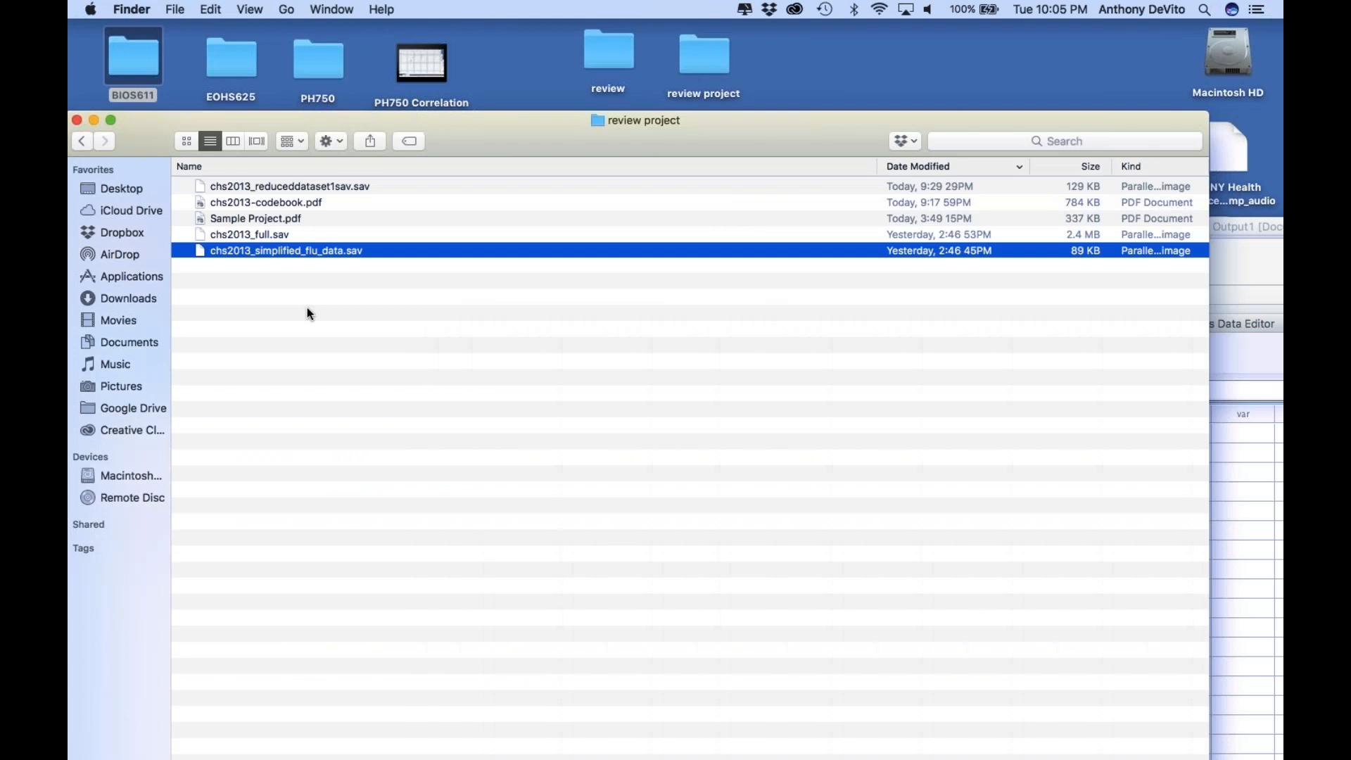
pyautogui.click(306, 307)
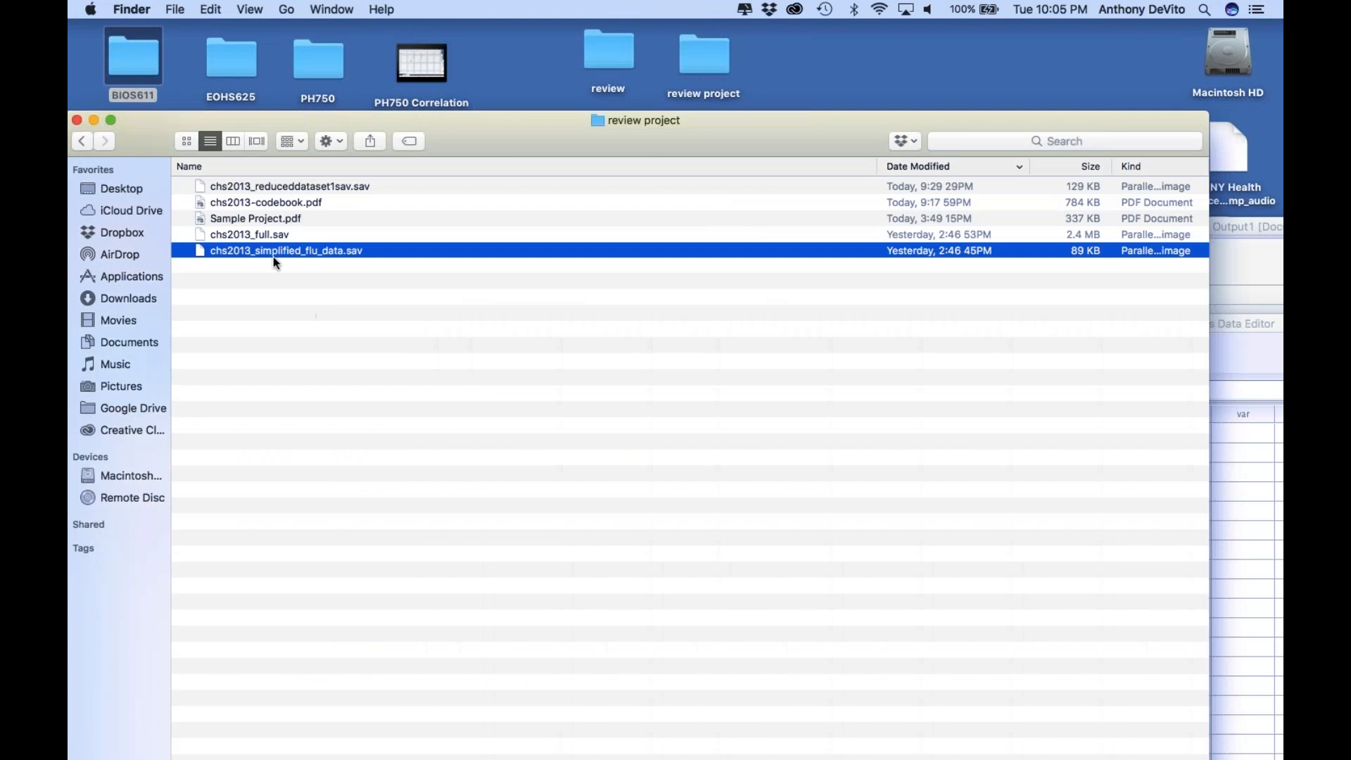
pyautogui.doubleClick(694, 57)
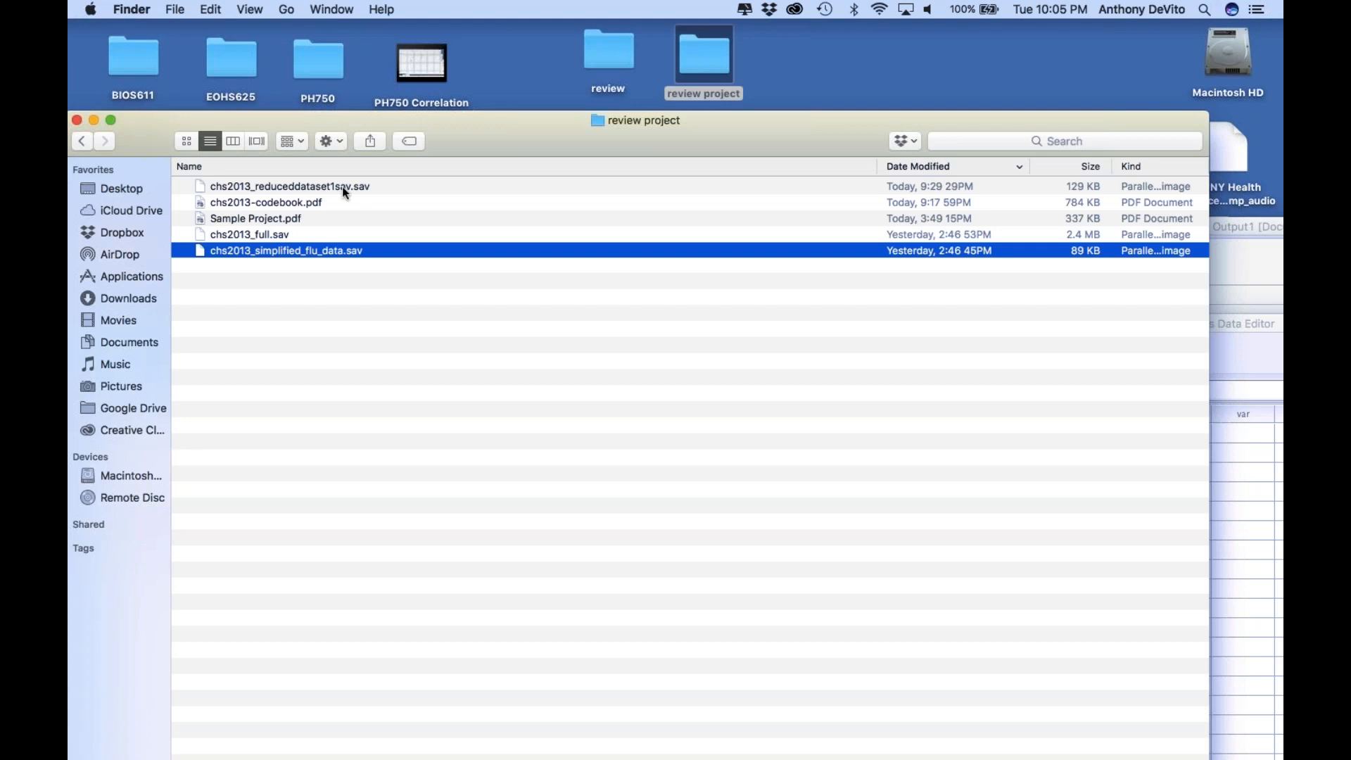
# Open Sample Project.pdf from the review project folder in Preview and go to the Introduction on page 2
pyautogui.click(273, 217)
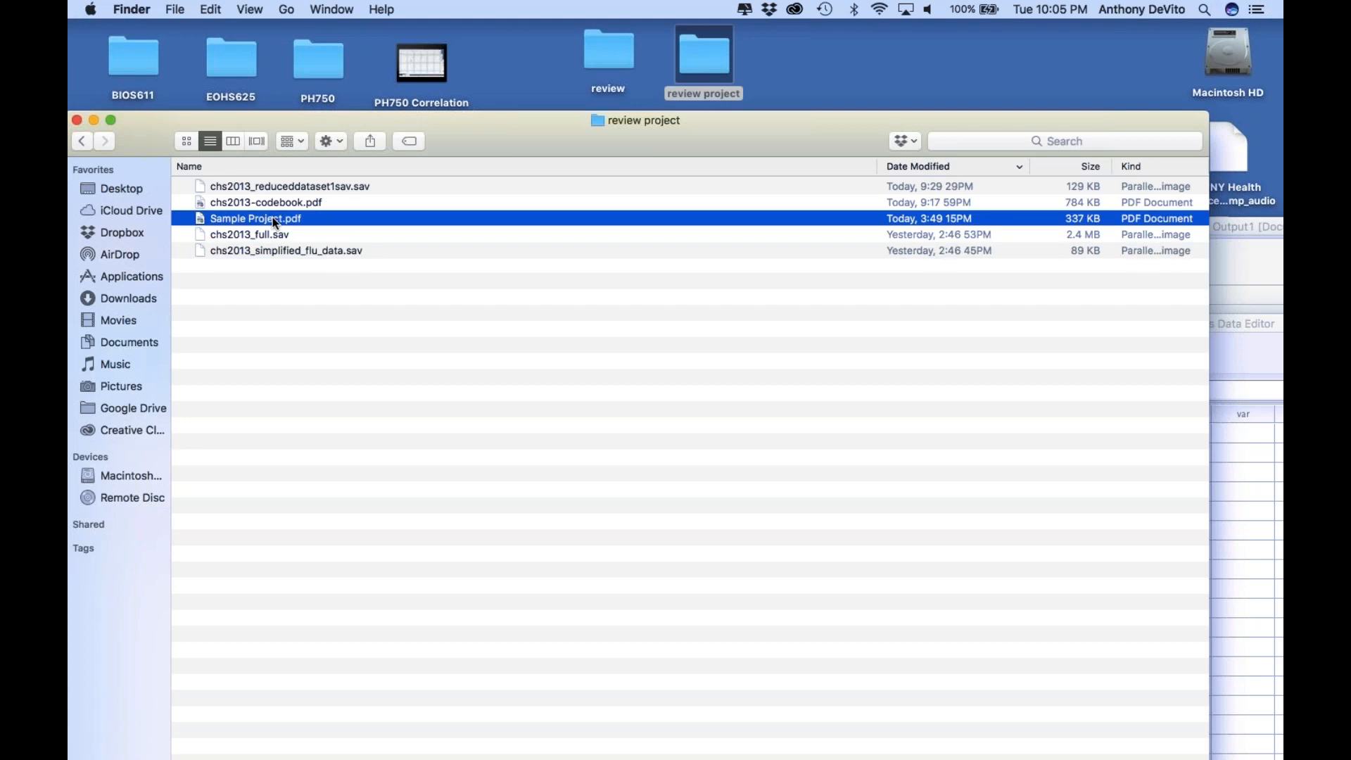
pyautogui.doubleClick(199, 221)
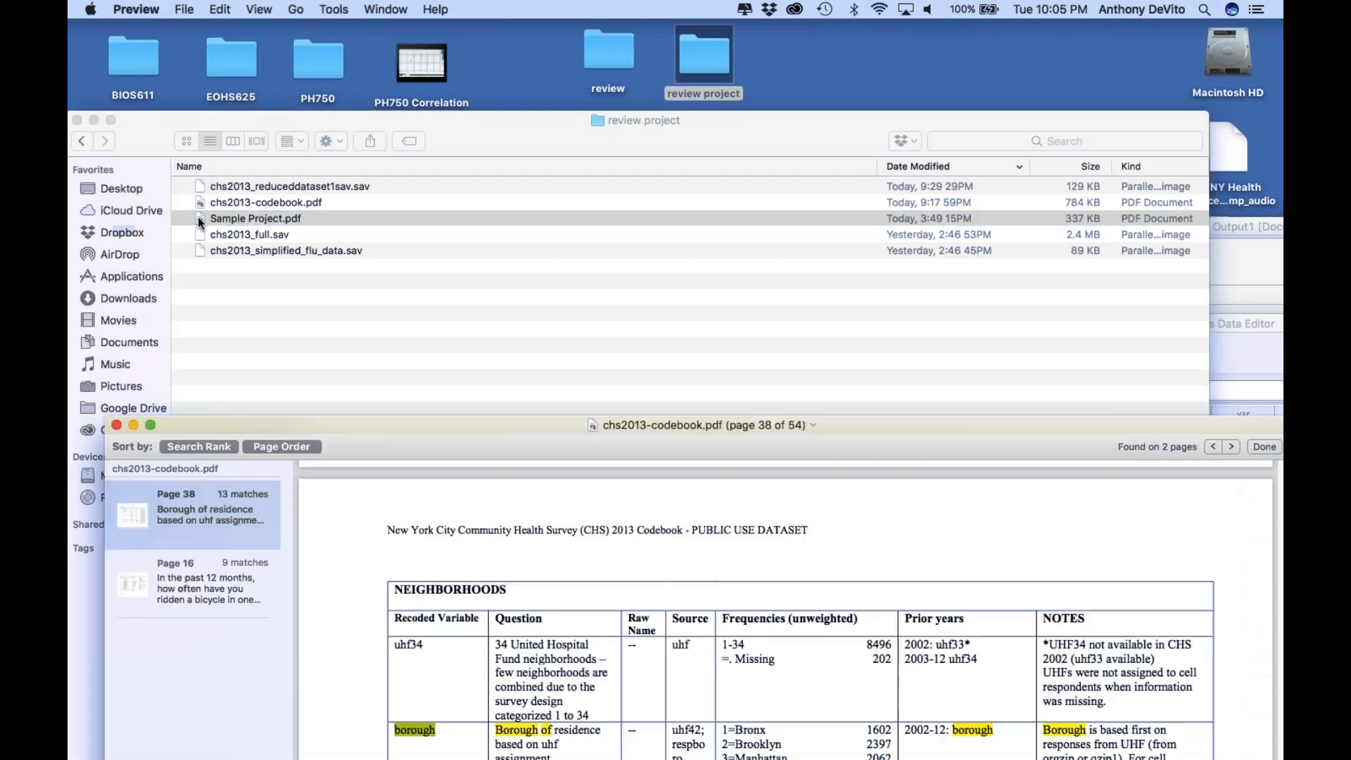
pyautogui.scroll(-1, 468, 289)
pyautogui.scroll(2, 467, 288)
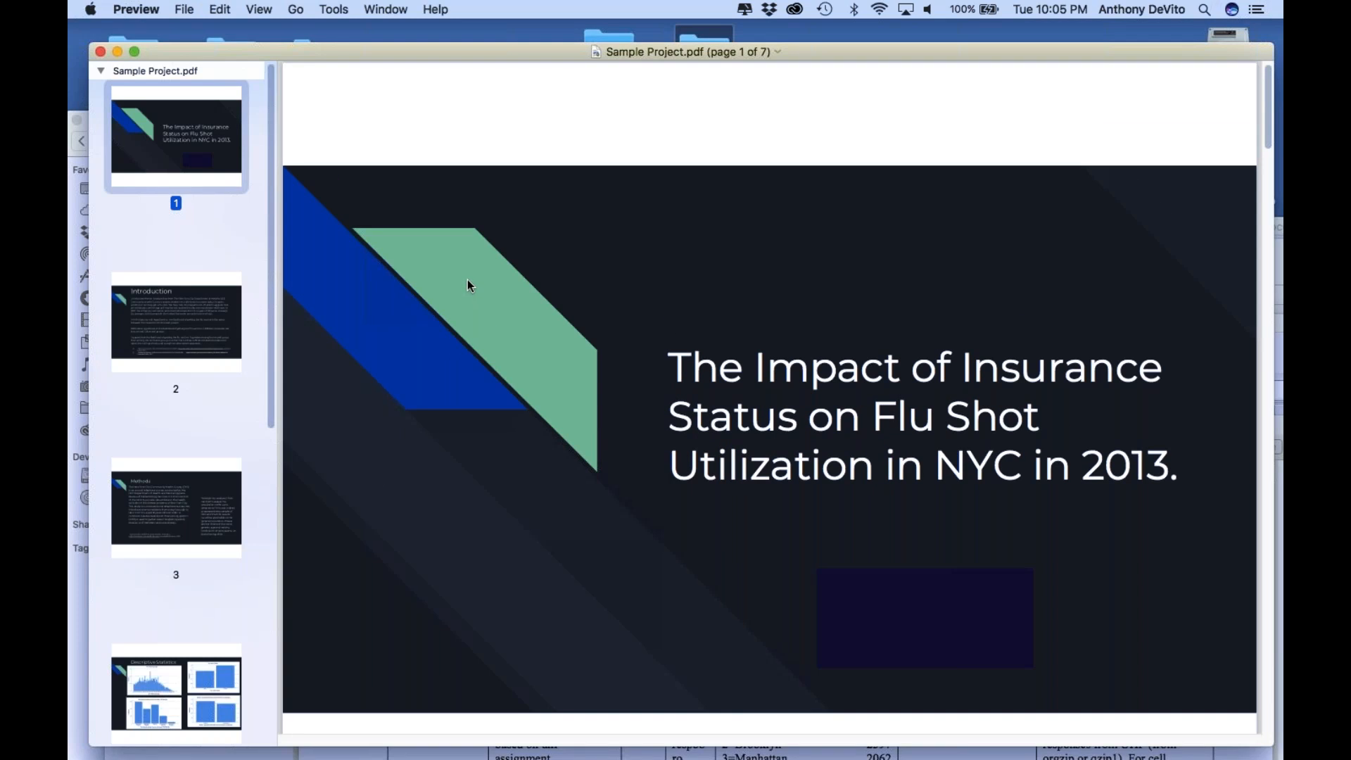
pyautogui.scroll(-4, 470, 285)
pyautogui.click(199, 324)
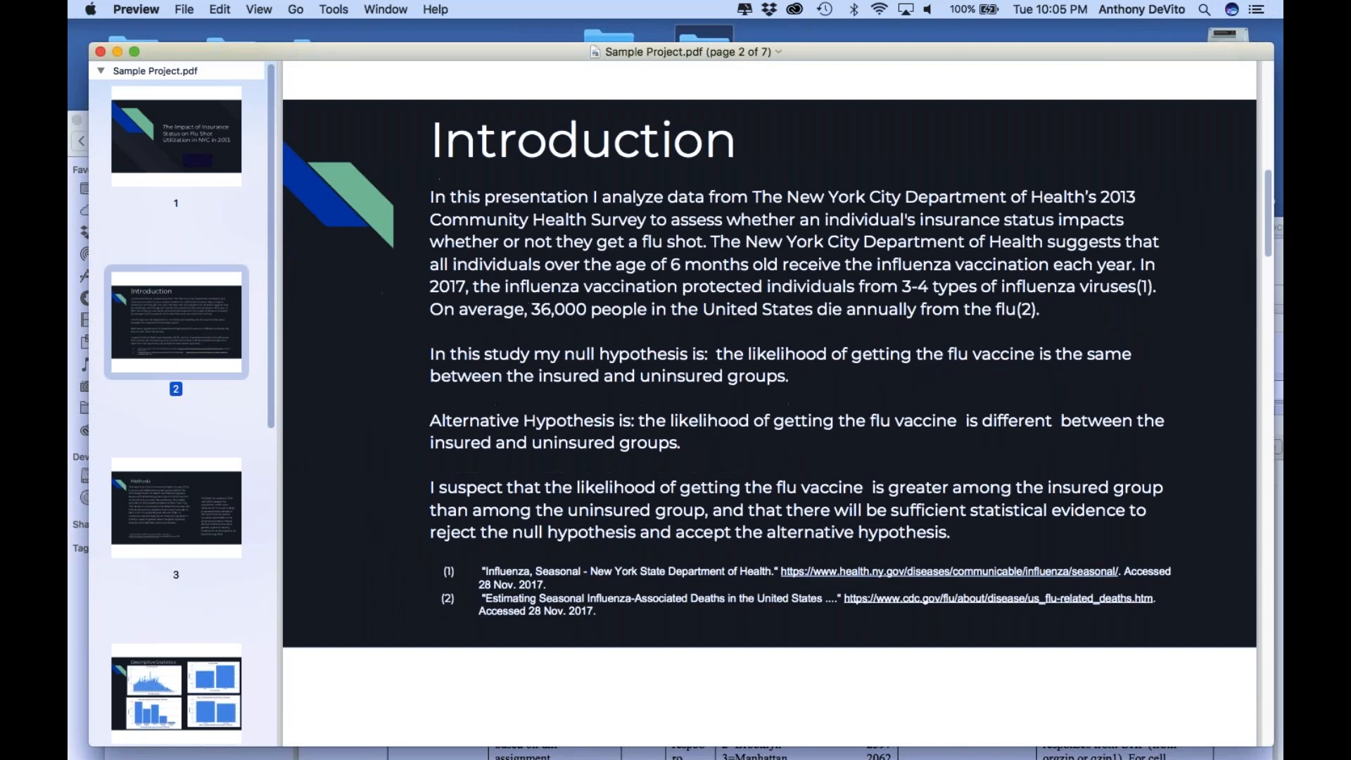